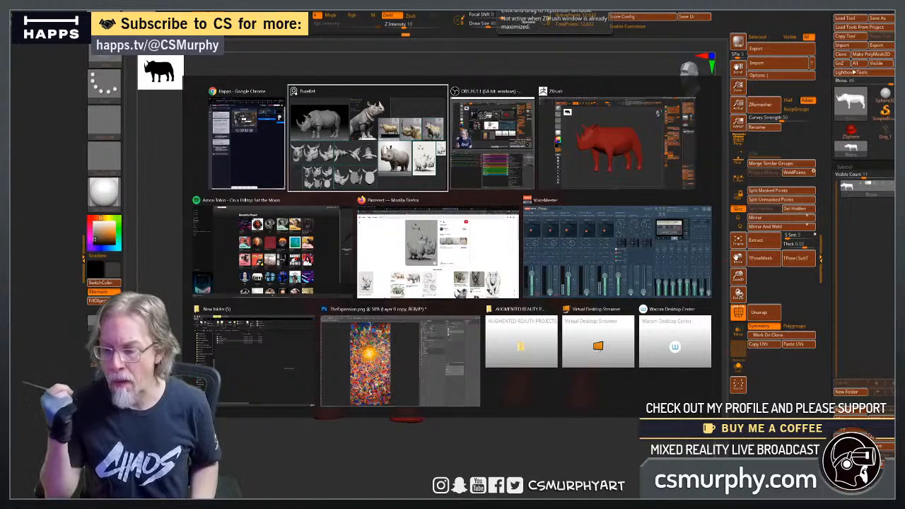
Return to the ZBrush rhino model and inspect its proportions from the side and the front.
key("alt+Tab")
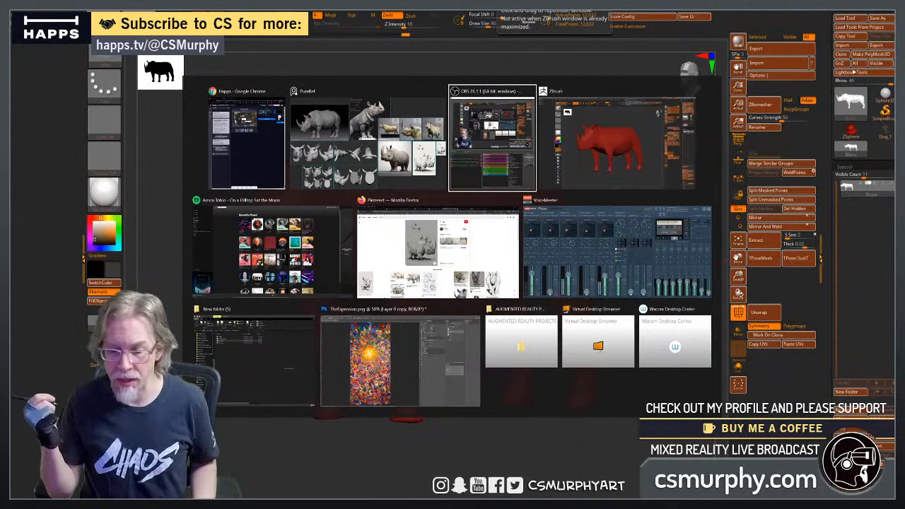
key("alt+Tab")
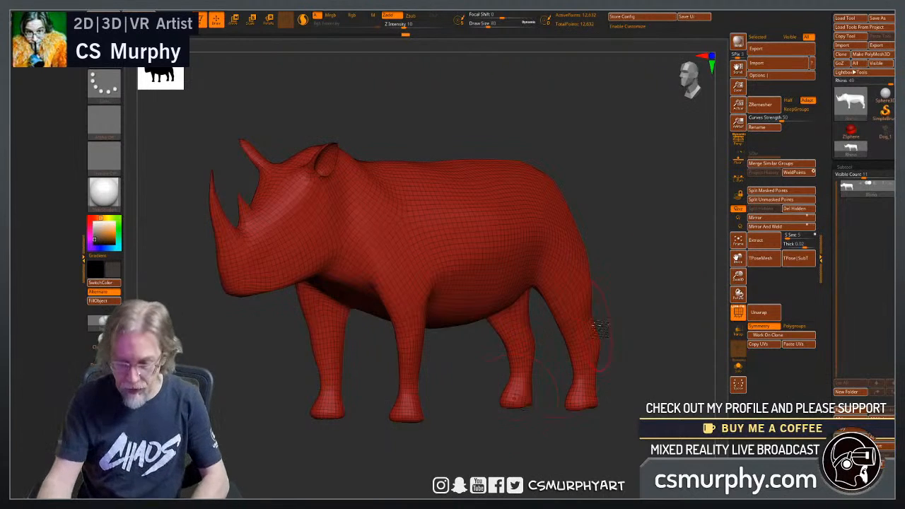
left_click_drag(629, 284, 577, 343)
left_click_drag(643, 352, 516, 393)
left_click_drag(608, 314, 671, 269)
left_click_drag(547, 366, 582, 369, "alt")
left_click_drag(582, 364, 591, 304)
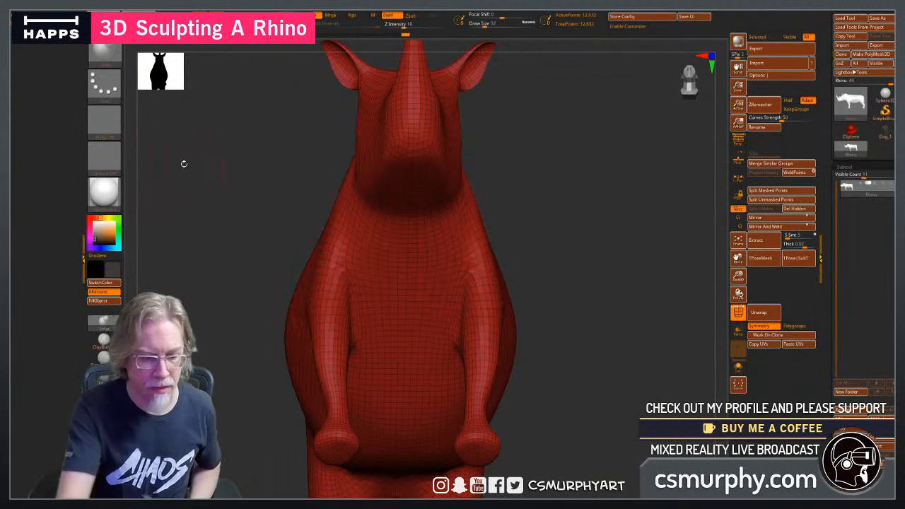
Build up the rhino's chest and front shoulder with the ClayBuildup brush at draw size 36.
left_click(112, 56)
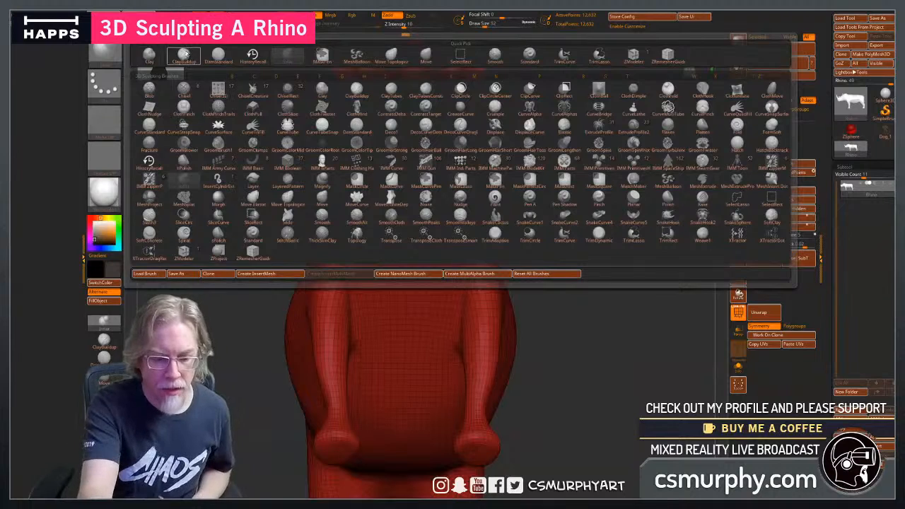
left_click(184, 54)
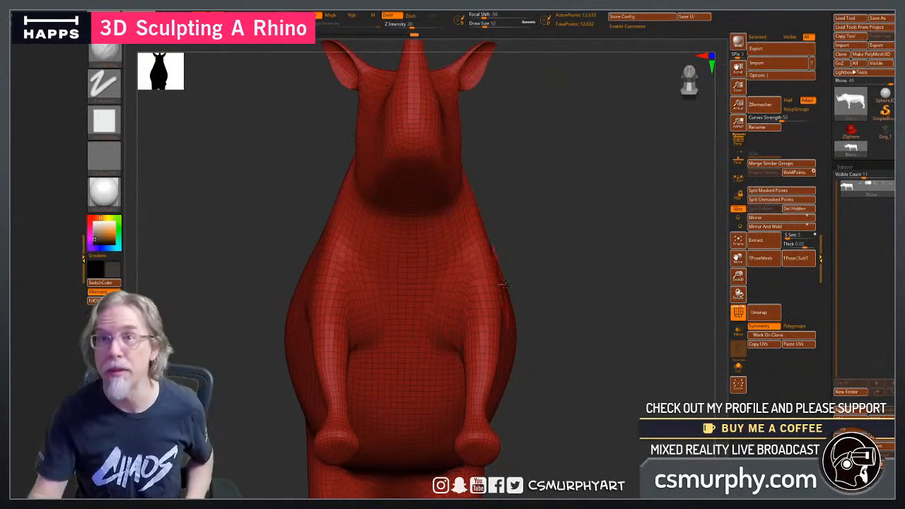
left_click_drag(585, 320, 571, 367)
mouse_move(609, 346)
left_mouse_down()
mouse_move(537, 332)
mouse_move(568, 325)
mouse_move(565, 287)
left_mouse_up()
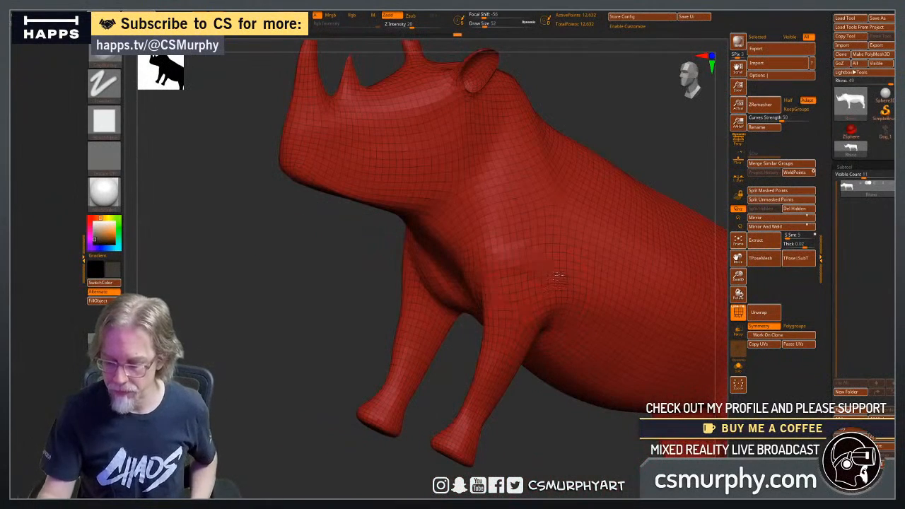
left_click_drag(330, 328, 348, 329)
mouse_move(655, 362)
left_mouse_down("alt")
mouse_move(599, 364)
mouse_move(598, 349)
left_mouse_up("alt")
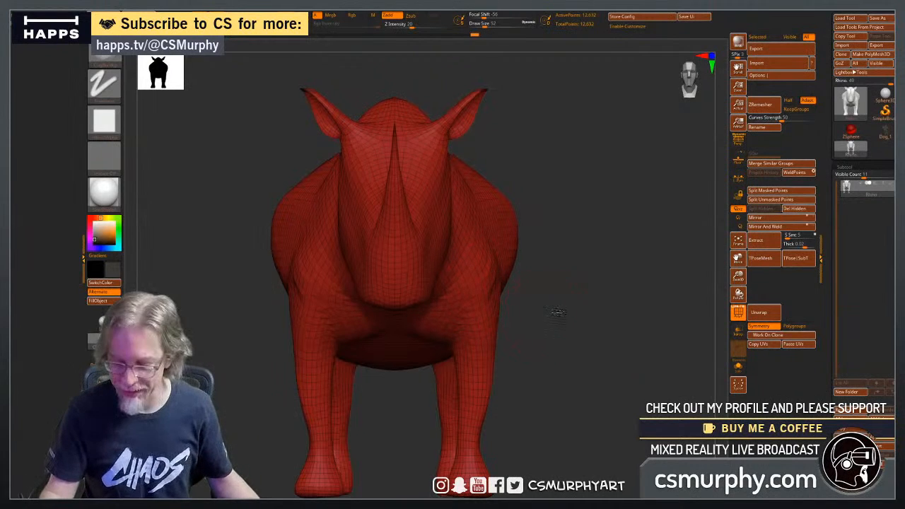
left_click_drag(555, 312, 603, 345)
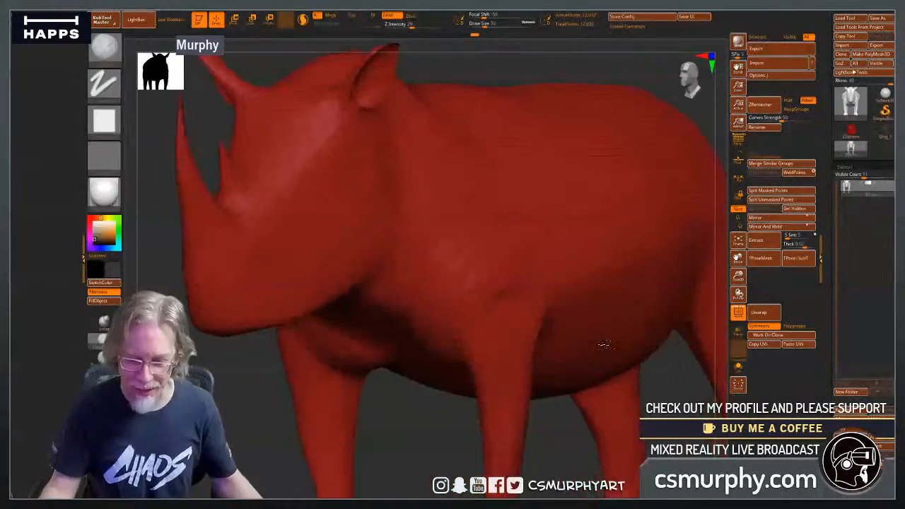
key("shift+f")
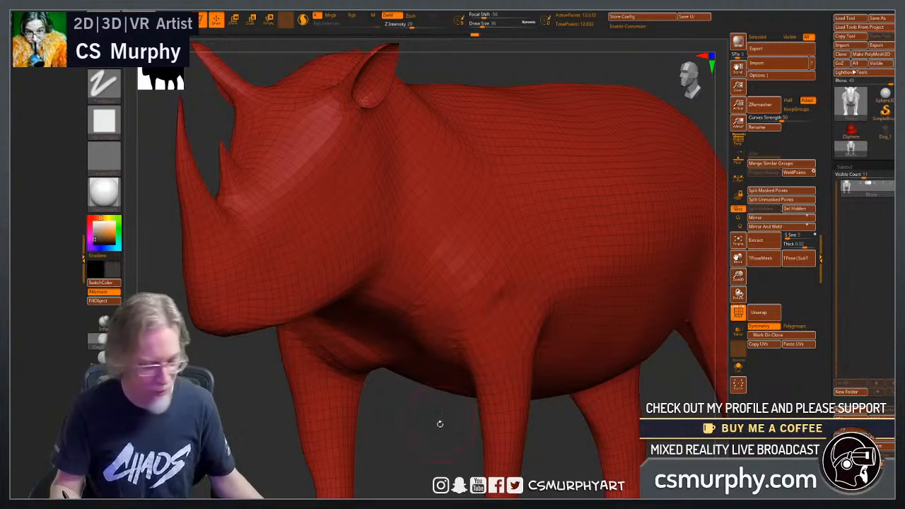
left_click_drag(439, 439, 437, 424)
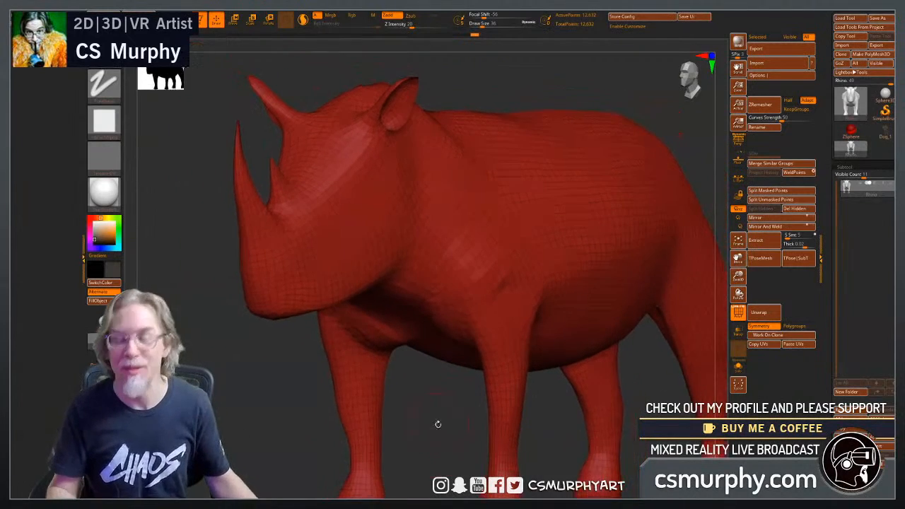
left_click_drag(555, 426, 459, 416)
left_click_drag(672, 319, 535, 304)
left_click_drag(352, 278, 319, 301)
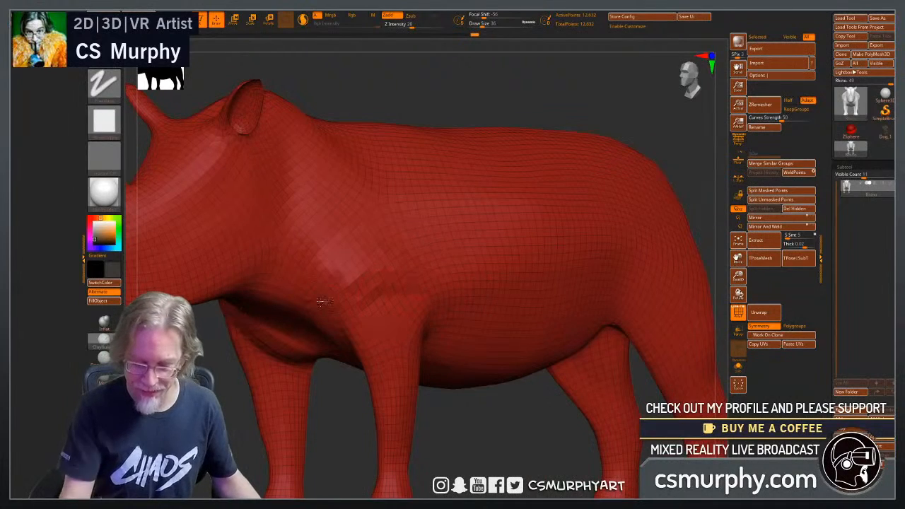
Add a first layer of clay over the hip, above the fold of the hind leg.
left_click_drag(503, 413, 358, 412, "alt")
mouse_move(663, 311)
left_mouse_down()
mouse_move(641, 320)
mouse_move(593, 371)
left_mouse_up()
left_click_drag(582, 413, 461, 362)
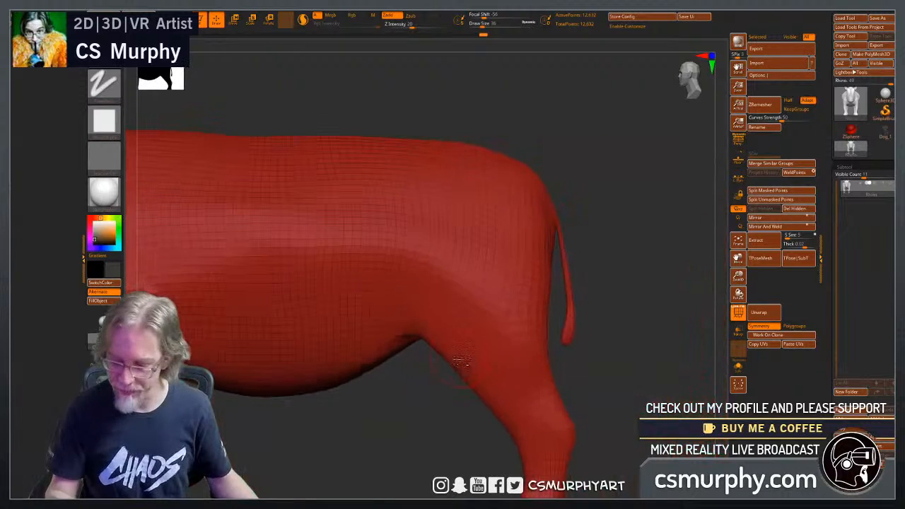
mouse_move(493, 257)
left_mouse_down()
mouse_move(489, 270)
mouse_move(438, 292)
left_mouse_up()
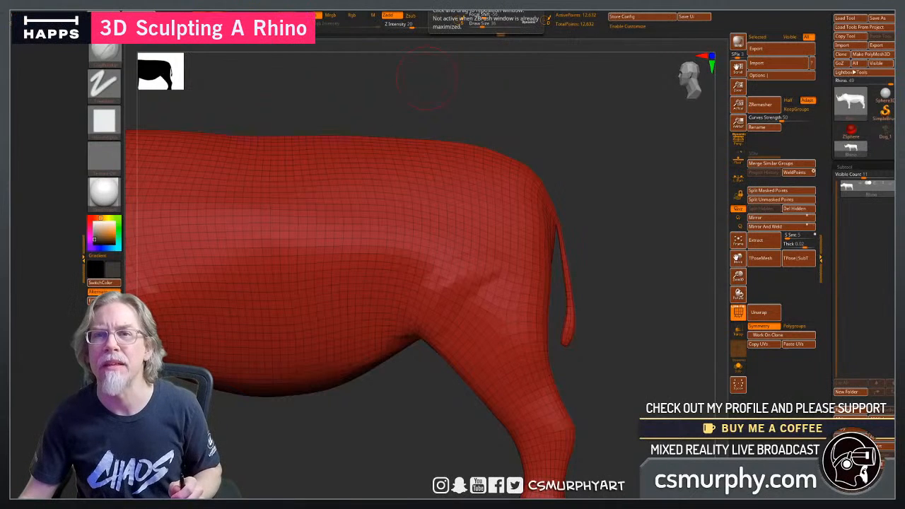
Switch to VoiceMeeter, lower the Spotify channel fader to -14.7 dB, and minimise the mixer.
key("alt+Tab")
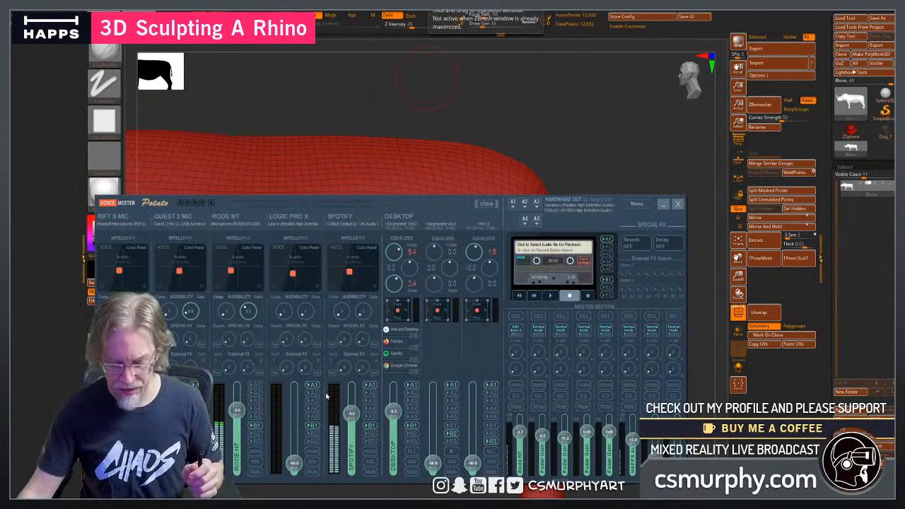
left_click_drag(354, 421, 355, 427)
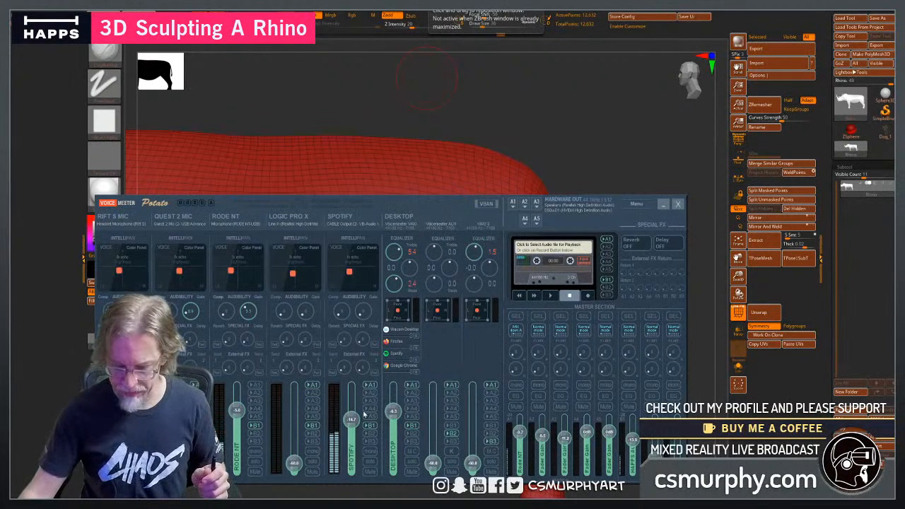
left_click(662, 204)
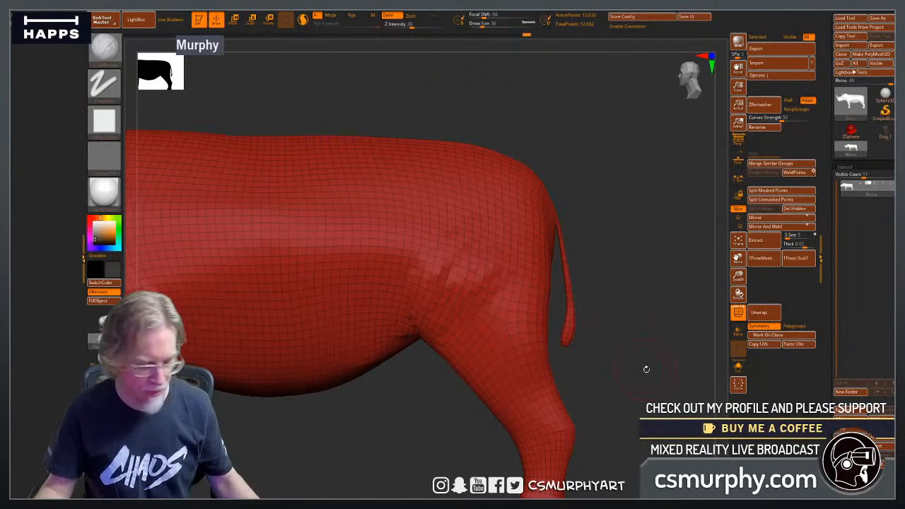
Add more clay volume around the hip and smooth the strokes into the upper thigh.
left_click_drag(645, 368, 609, 366)
mouse_move(533, 283)
left_mouse_down()
mouse_move(498, 277)
mouse_move(482, 295)
left_mouse_up()
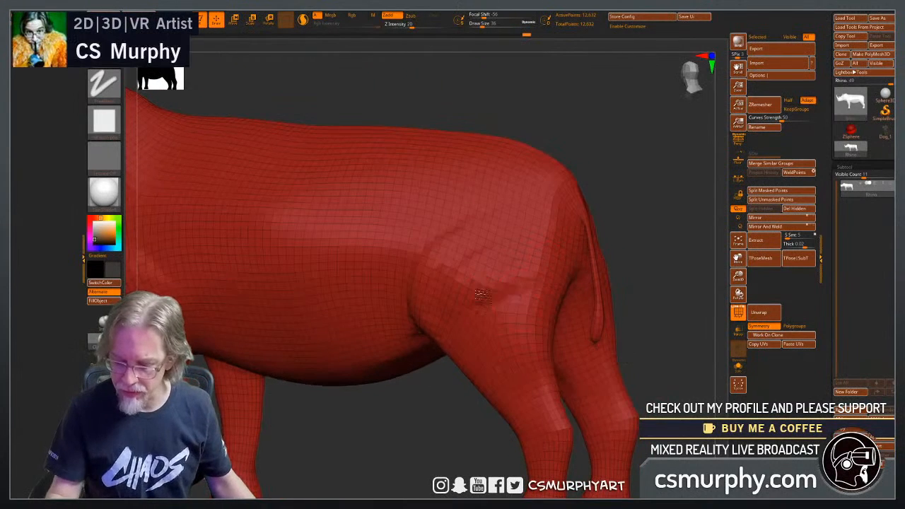
mouse_move(408, 413)
left_mouse_down()
mouse_move(429, 413)
mouse_move(458, 396)
left_mouse_up()
left_click_drag(630, 337, 559, 339)
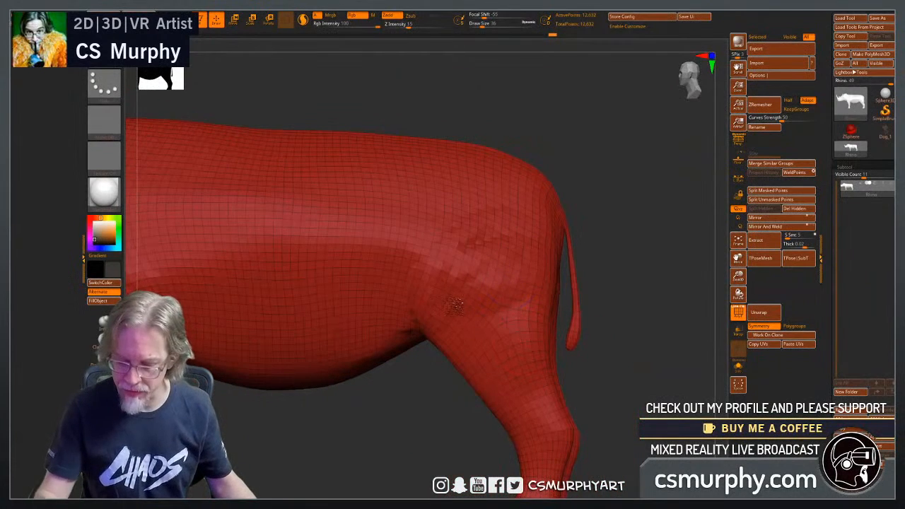
left_click_drag(386, 405, 424, 404)
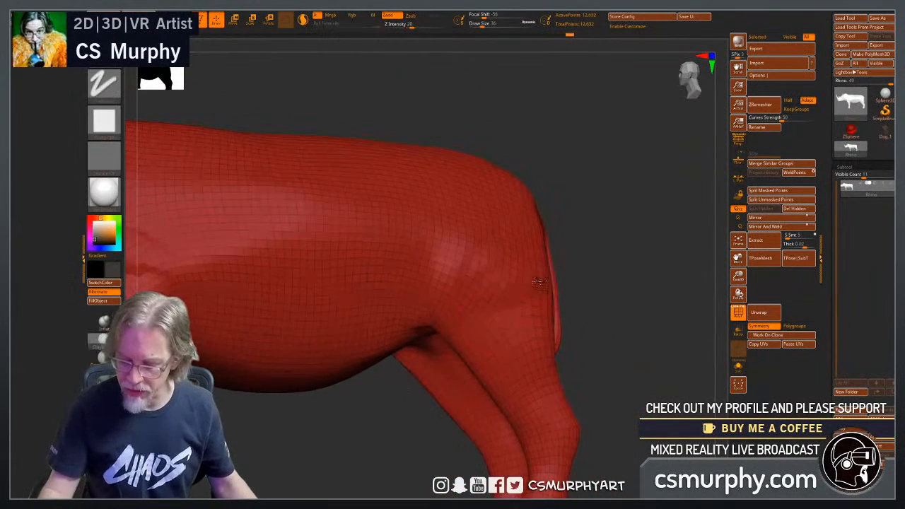
Build up the rear thigh muscle from the rump down to the knee and smooth its surface.
left_click_drag(539, 280, 515, 322, "shift")
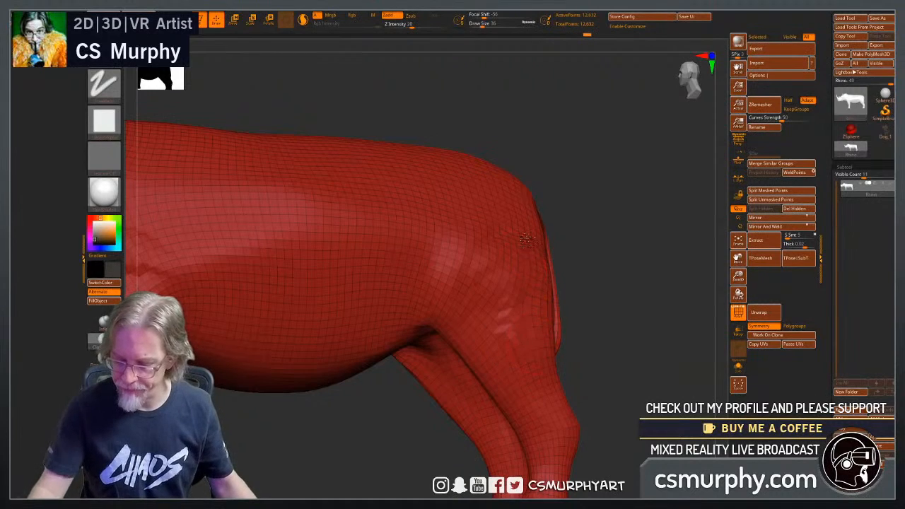
left_click_drag(528, 240, 517, 354)
mouse_move(592, 346)
left_mouse_down()
mouse_move(689, 338)
mouse_move(601, 338)
left_mouse_up()
mouse_move(550, 329)
left_mouse_down("shift")
mouse_move(567, 234)
mouse_move(525, 344)
left_mouse_up("shift")
mouse_move(491, 295)
left_mouse_down("shift")
mouse_move(529, 262)
mouse_move(499, 344)
left_mouse_up("shift")
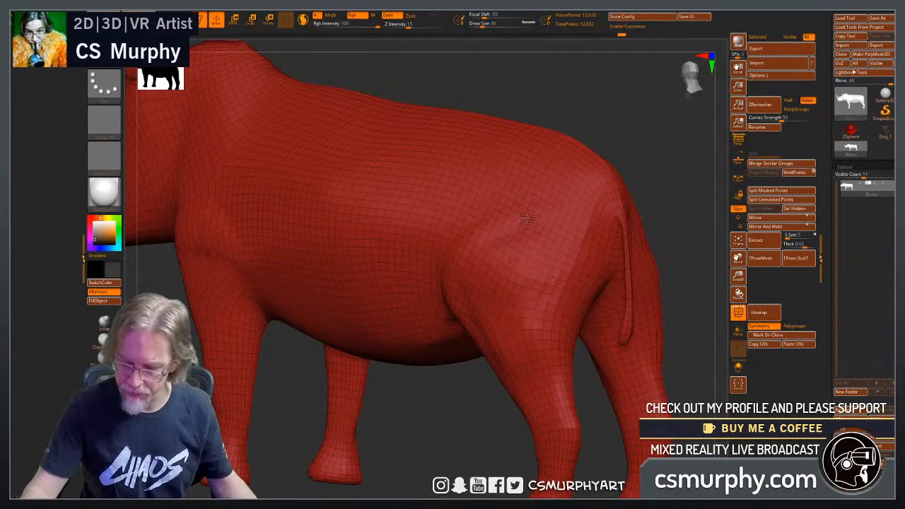
mouse_move(526, 220)
left_mouse_down("shift")
mouse_move(542, 305)
mouse_move(524, 324)
left_mouse_up("shift")
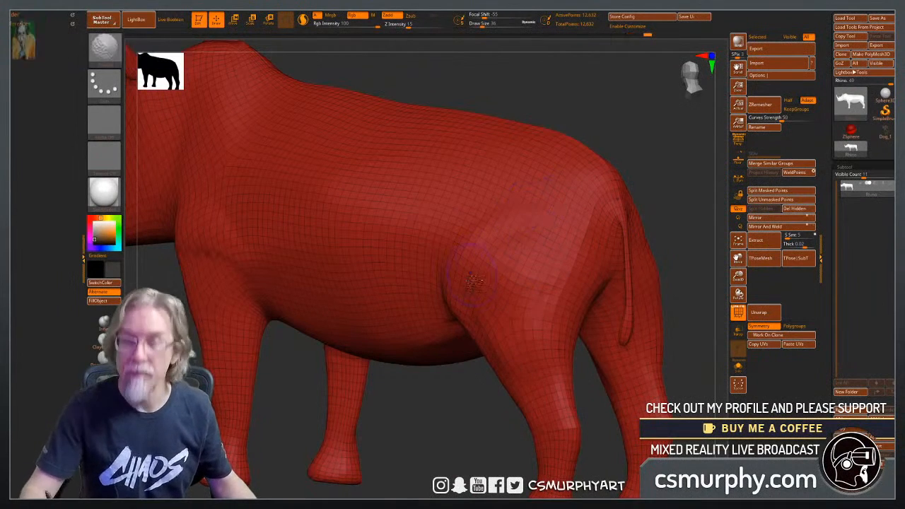
left_click_drag(474, 281, 475, 279, "shift")
Build up clay along the neck, back, shoulder and upper flank with the brush at draw size 56.
mouse_move(444, 433)
left_mouse_down()
mouse_move(448, 443)
mouse_move(472, 443)
left_mouse_up()
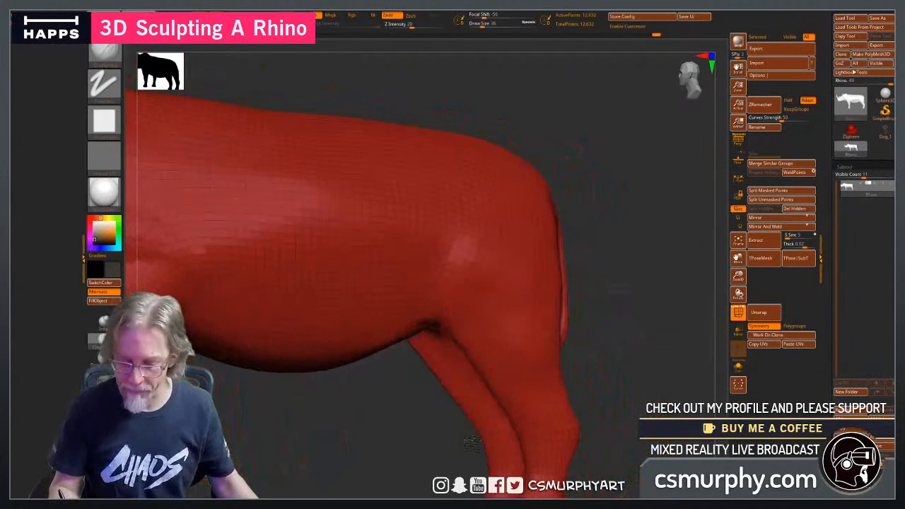
mouse_move(641, 385)
left_mouse_down()
mouse_move(658, 394)
mouse_move(601, 386)
mouse_move(612, 396)
left_mouse_up()
left_click_drag(425, 367, 478, 418, "alt")
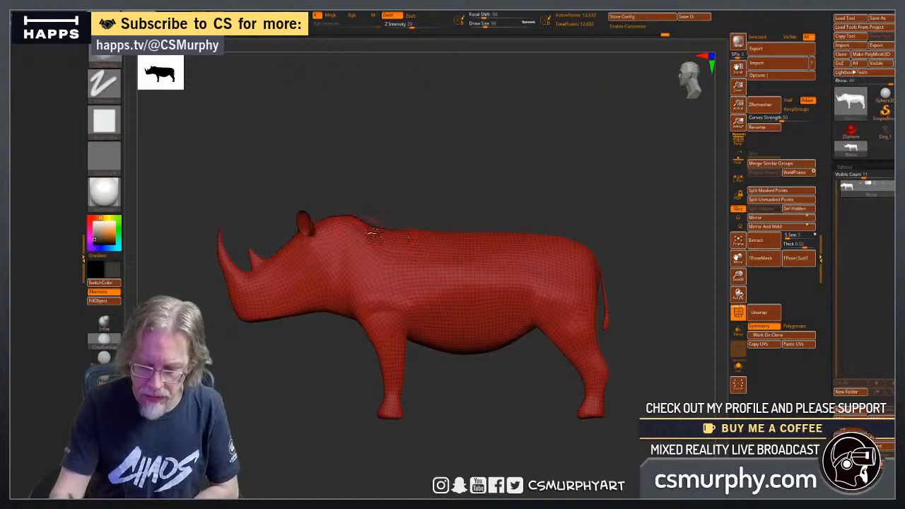
left_click_drag(462, 213, 350, 202)
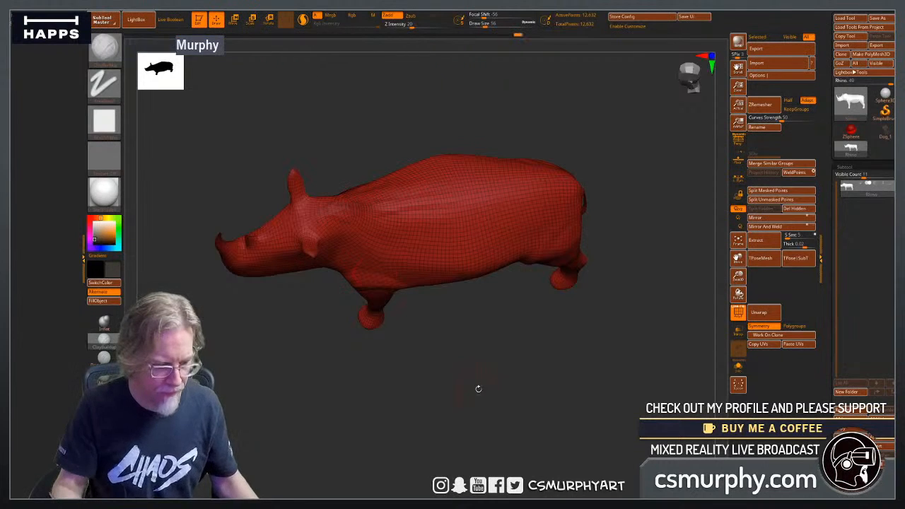
left_click_drag(479, 388, 482, 420, "shift")
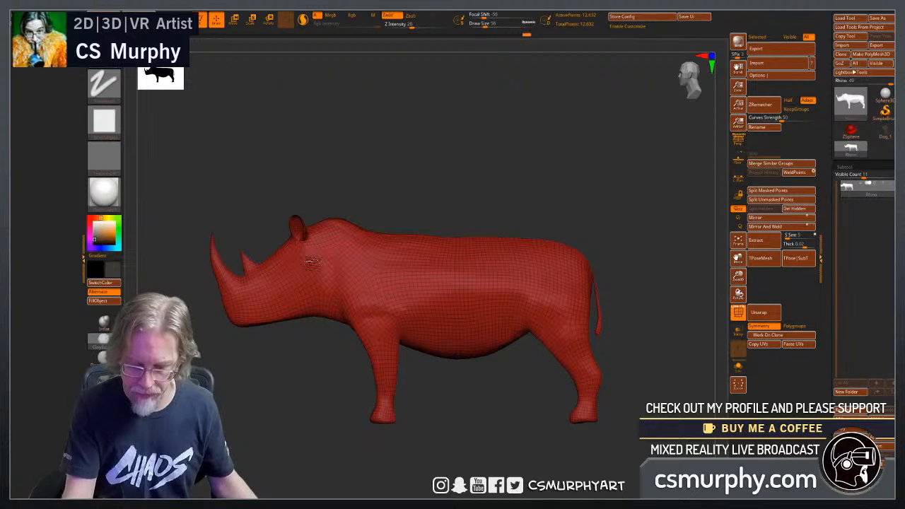
mouse_move(455, 407)
left_mouse_down("alt")
mouse_move(480, 415)
mouse_move(470, 395)
mouse_move(483, 433)
mouse_move(456, 223)
left_mouse_up("alt")
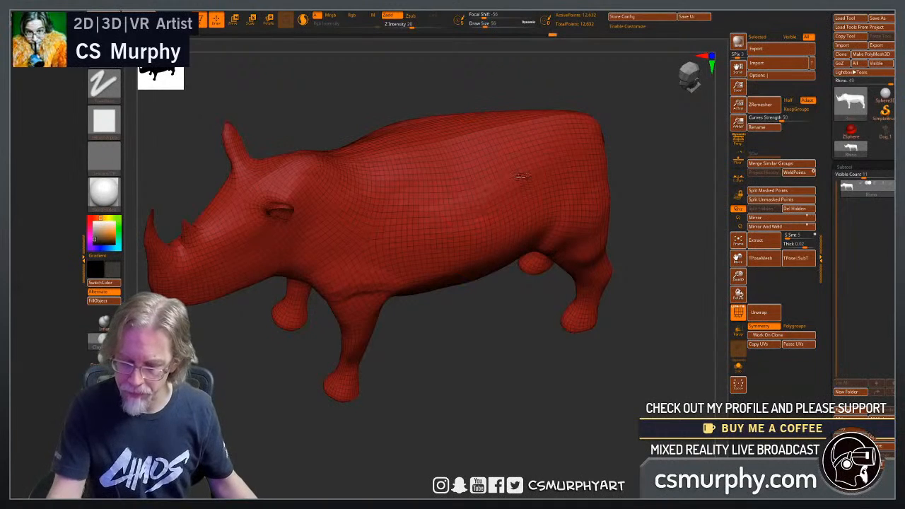
mouse_move(489, 374)
left_mouse_down()
mouse_move(475, 318)
mouse_move(431, 272)
left_mouse_up()
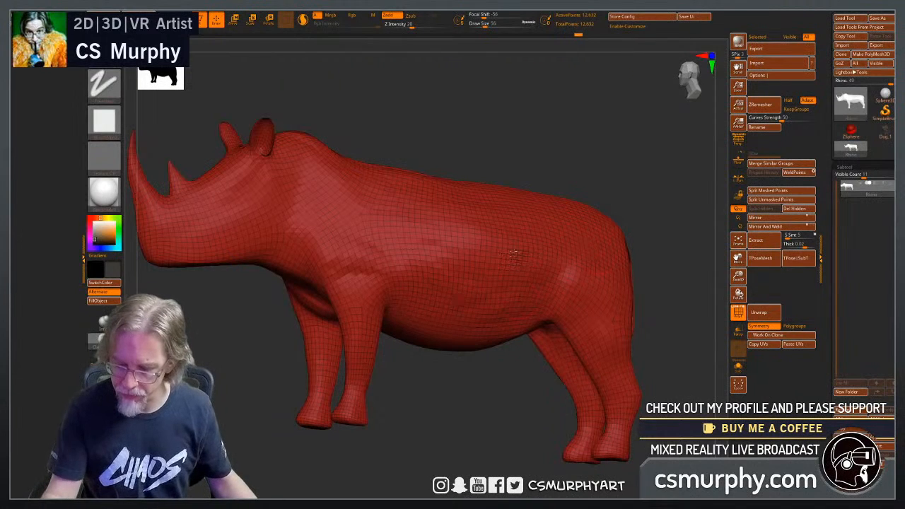
Hide the wireframe overlay and set the model colour to light grey, RGB 202.
left_click(737, 312)
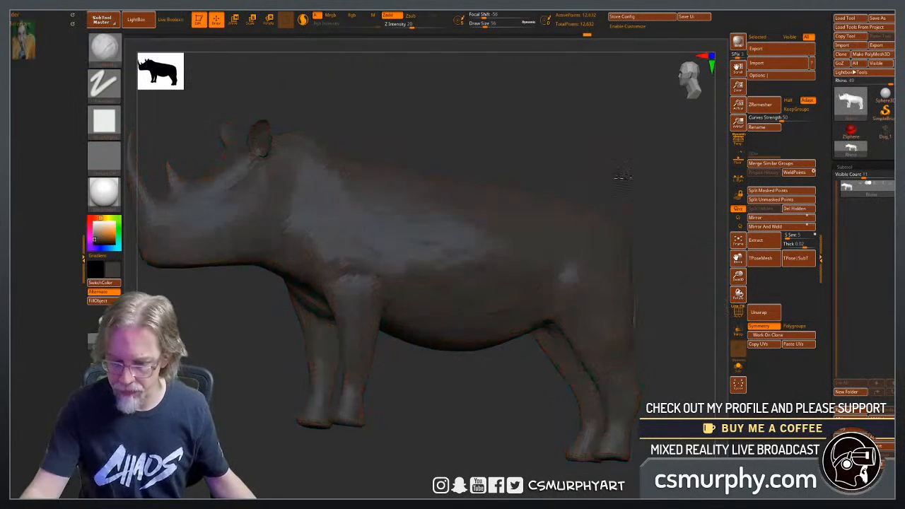
left_click_drag(622, 177, 616, 198)
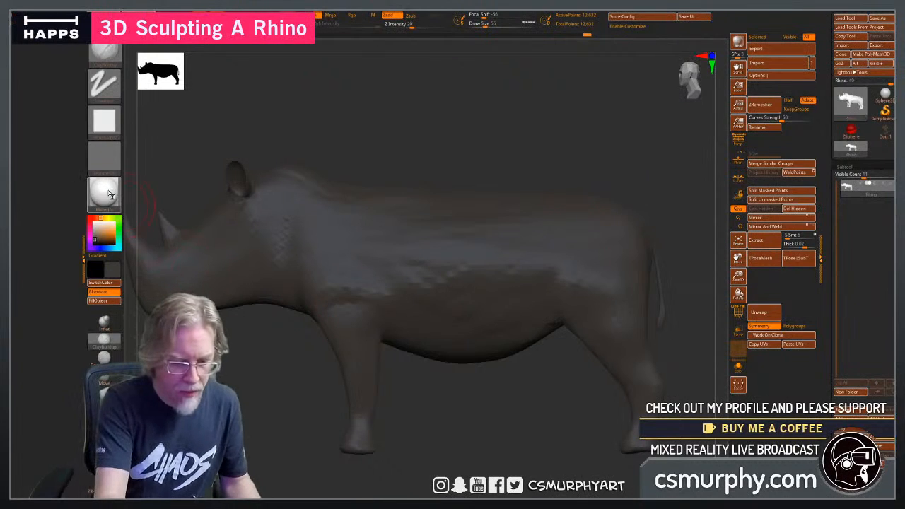
left_click(93, 224)
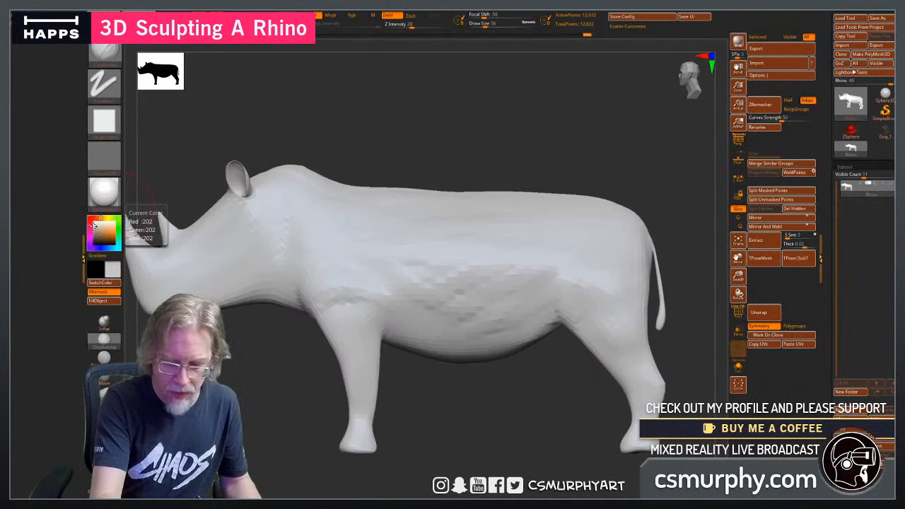
Extend the clay strokes across the flank and smooth the side of the body and belly.
left_click_drag(480, 424, 510, 427)
mouse_move(546, 296)
left_mouse_down("shift")
mouse_move(562, 286)
mouse_move(556, 268)
mouse_move(409, 307)
mouse_move(369, 251)
mouse_move(378, 259)
left_mouse_up("shift")
left_click_drag(521, 414, 511, 412)
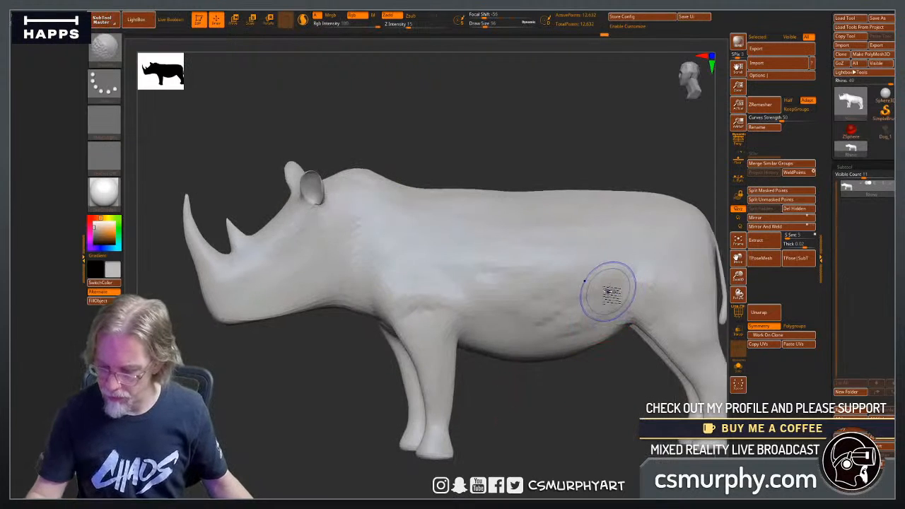
mouse_move(612, 292)
left_mouse_down("shift")
mouse_move(524, 319)
mouse_move(437, 303)
mouse_move(423, 288)
mouse_move(401, 345)
left_mouse_up("shift")
left_click_drag(564, 418, 464, 423, "alt")
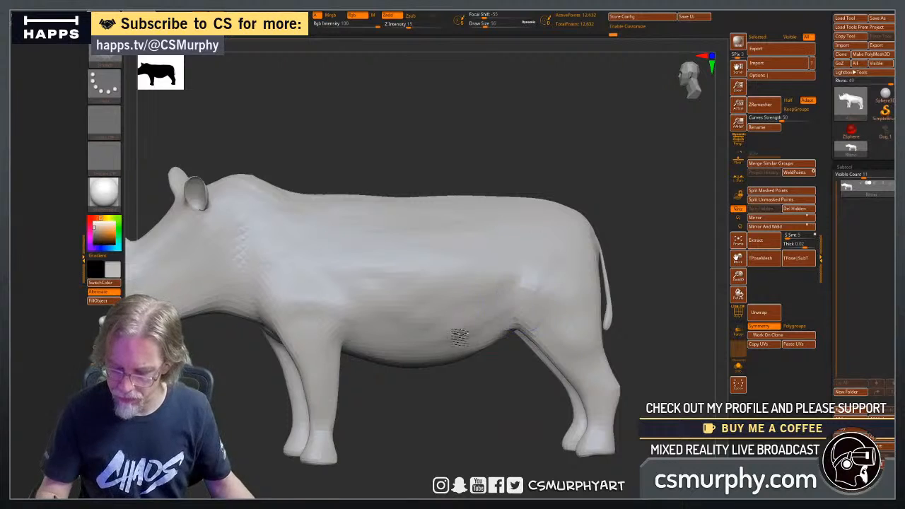
Refine the transition from the belly to the hip and touch up the clay volume toward the shoulder.
mouse_move(514, 329)
left_mouse_down()
mouse_move(529, 344)
mouse_move(543, 341)
mouse_move(506, 329)
left_mouse_up()
mouse_move(522, 298)
left_mouse_down()
mouse_move(575, 353)
mouse_move(592, 333)
left_mouse_up()
mouse_move(571, 266)
left_mouse_down()
mouse_move(585, 300)
mouse_move(566, 282)
mouse_move(561, 260)
mouse_move(577, 313)
mouse_move(557, 301)
left_mouse_up()
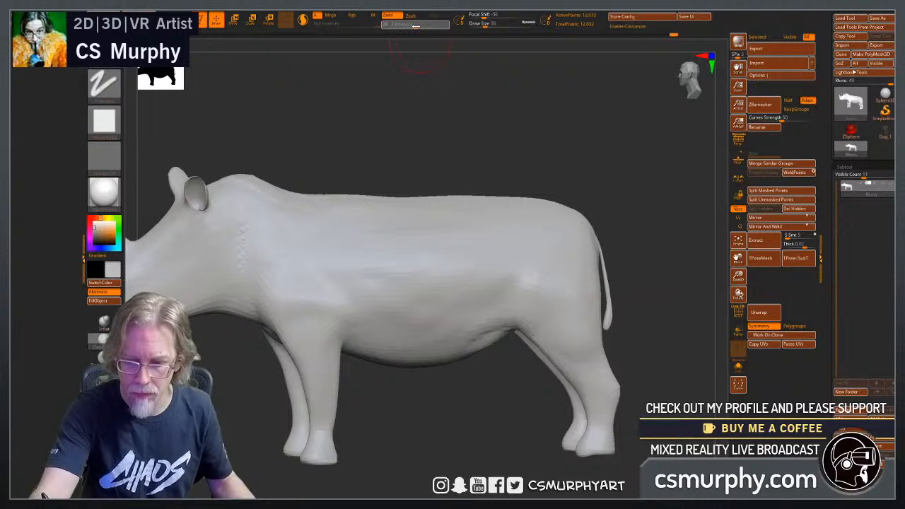
mouse_move(521, 286)
left_mouse_down("shift")
mouse_move(583, 337)
mouse_move(510, 278)
mouse_move(431, 343)
mouse_move(482, 338)
mouse_move(488, 326)
mouse_move(342, 277)
mouse_move(313, 323)
left_mouse_up("shift")
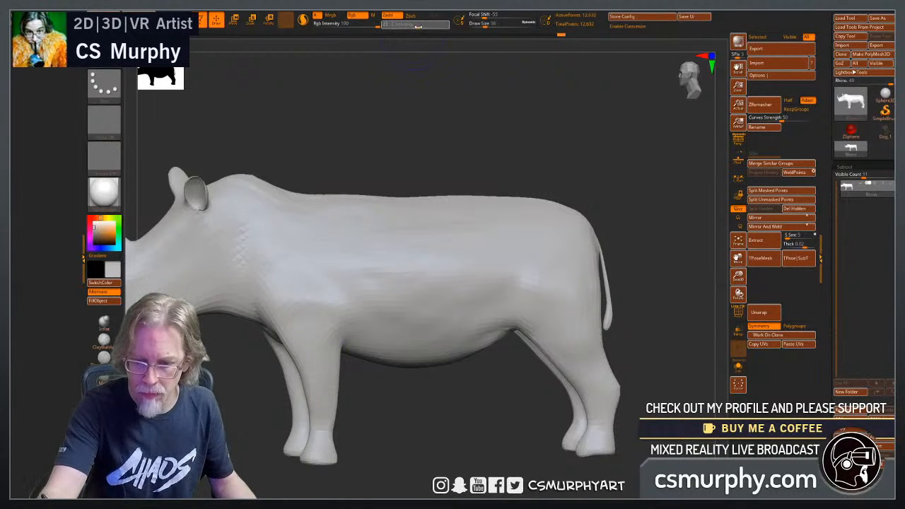
Set the Smooth brush's Z Intensity to 34 and smooth the lower flank and the neck-to-shoulder area.
left_click(419, 27)
mouse_move(572, 305)
left_mouse_down("shift")
mouse_move(564, 322)
mouse_move(526, 310)
left_mouse_up("shift")
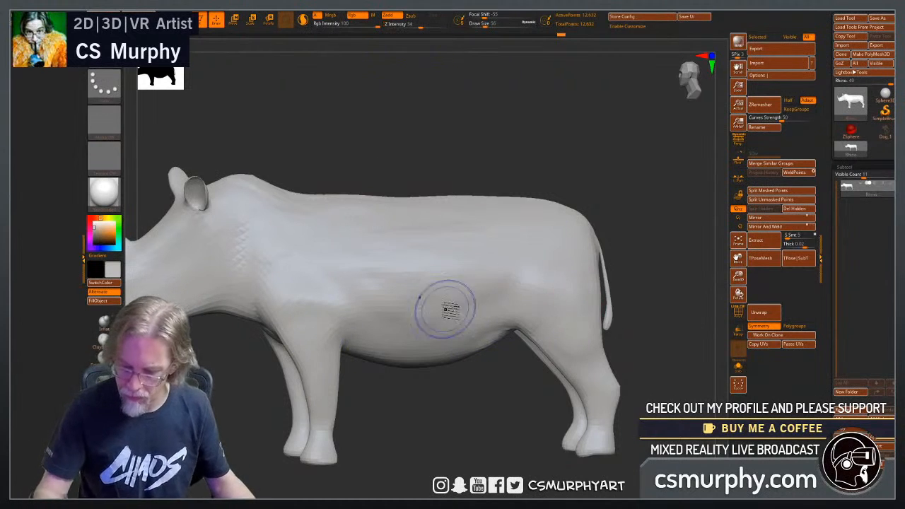
left_click_drag(257, 222, 259, 239, "shift")
left_click_drag(400, 158, 408, 170)
left_click_drag(304, 228, 297, 257)
left_click_drag(374, 145, 389, 138)
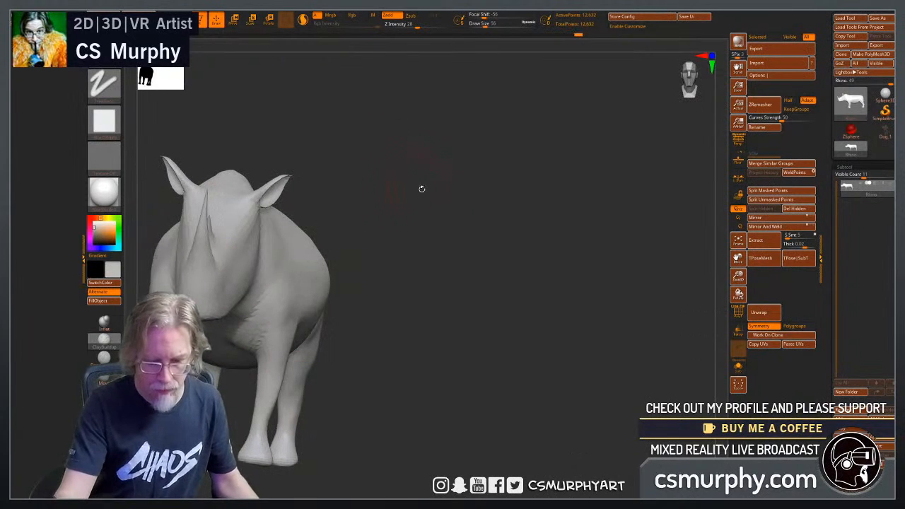
Examine the back, shoulders, neck and horns from above, from the front and from the side.
mouse_move(448, 259)
left_mouse_down()
mouse_move(549, 295)
mouse_move(535, 356)
mouse_move(502, 329)
mouse_move(497, 354)
left_mouse_up()
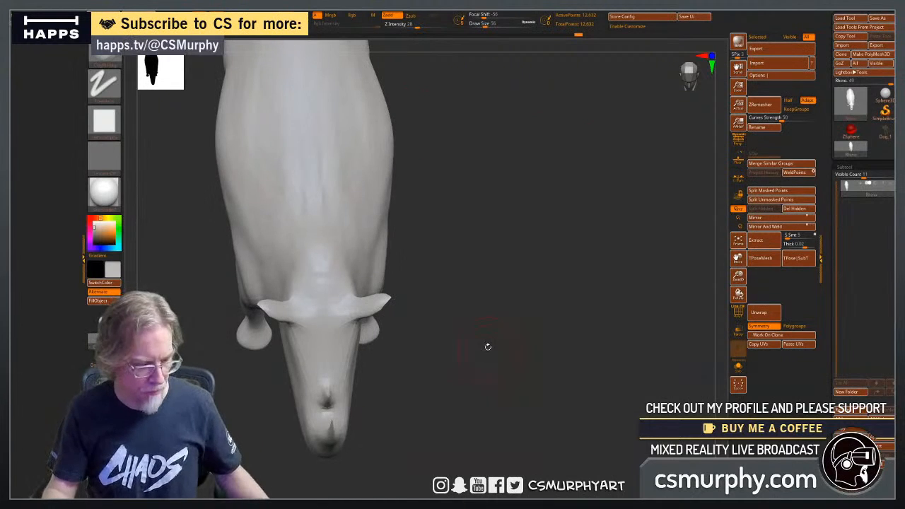
mouse_move(485, 321)
left_mouse_down("alt")
mouse_move(535, 337)
mouse_move(538, 354)
mouse_move(564, 354)
mouse_move(525, 383)
mouse_move(567, 371)
mouse_move(563, 383)
mouse_move(545, 368)
mouse_move(553, 346)
mouse_move(576, 359)
mouse_move(606, 323)
mouse_move(604, 383)
left_mouse_up("alt")
left_click_drag(592, 336, 592, 347)
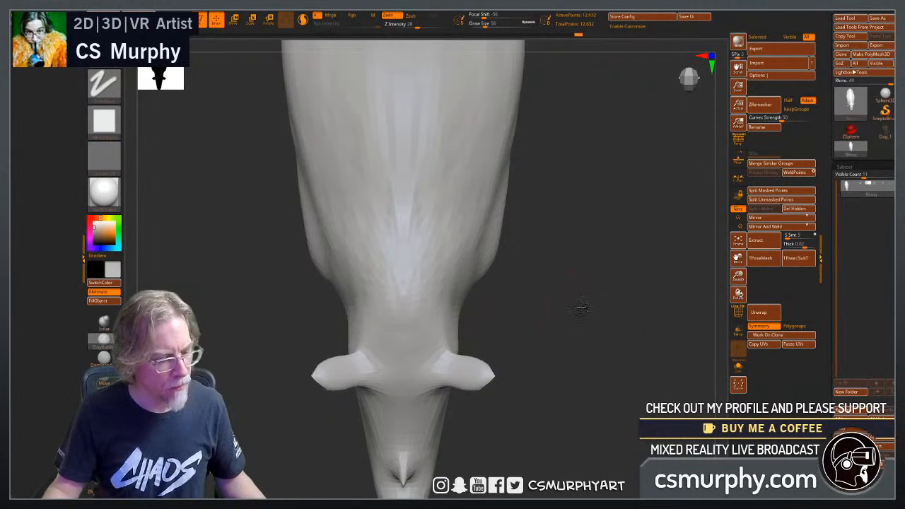
left_click_drag(580, 307, 494, 282)
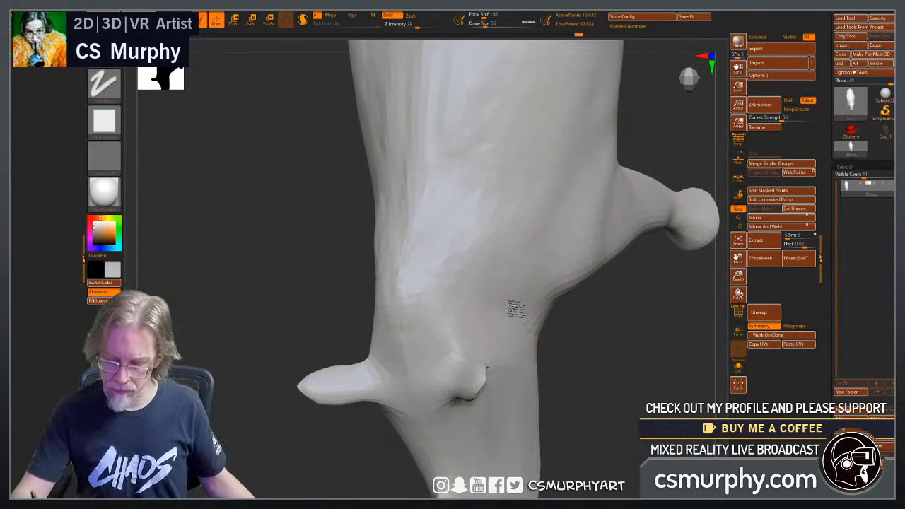
left_click_drag(607, 377, 617, 317)
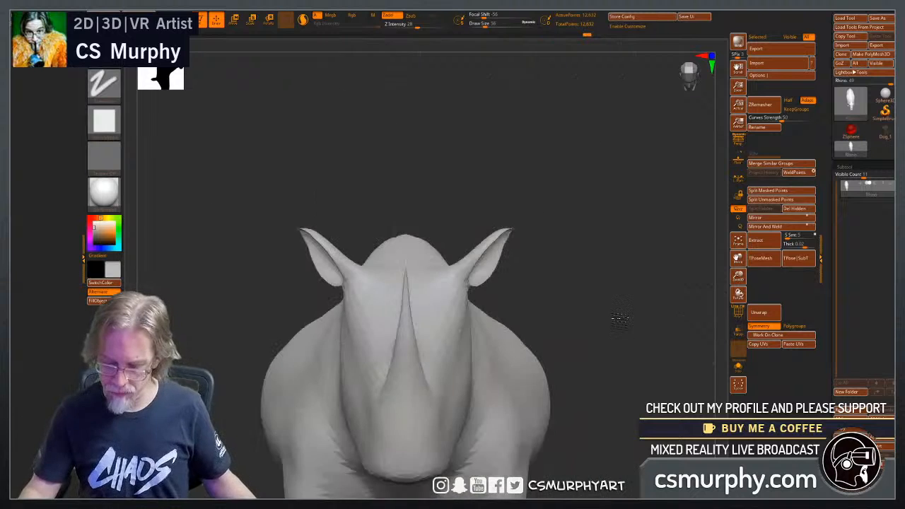
left_click_drag(629, 377, 549, 369, "alt")
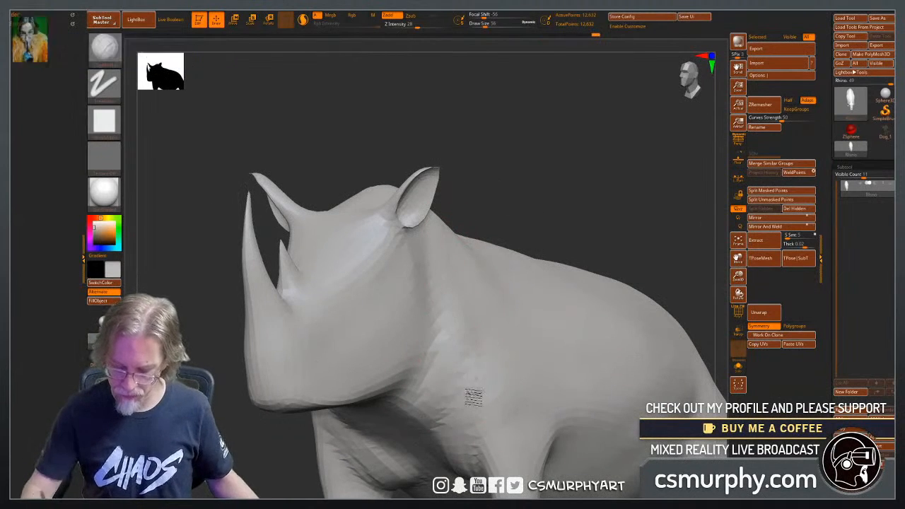
left_click_drag(609, 234, 537, 224, "alt")
left_click_drag(617, 296, 551, 239, "alt")
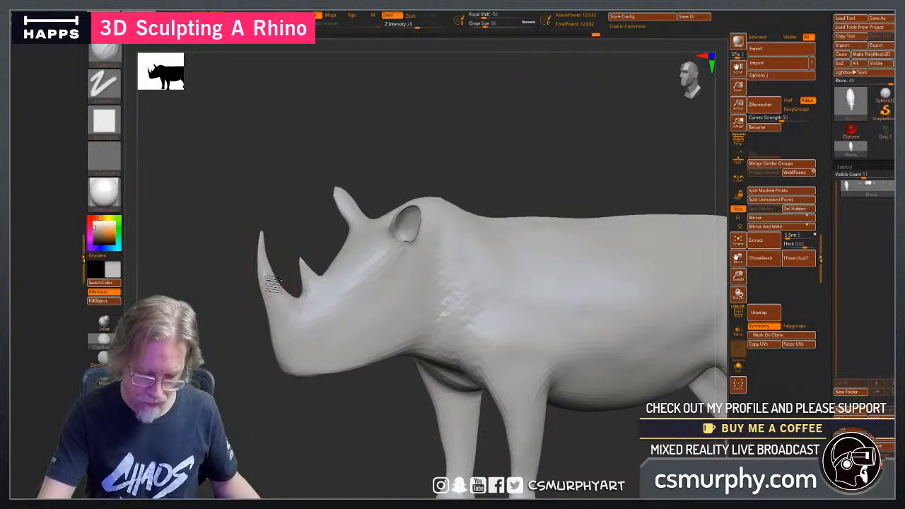
left_click_drag(315, 432, 341, 414)
mouse_move(422, 307)
left_mouse_down()
mouse_move(446, 272)
mouse_move(473, 304)
mouse_move(359, 309)
left_mouse_up()
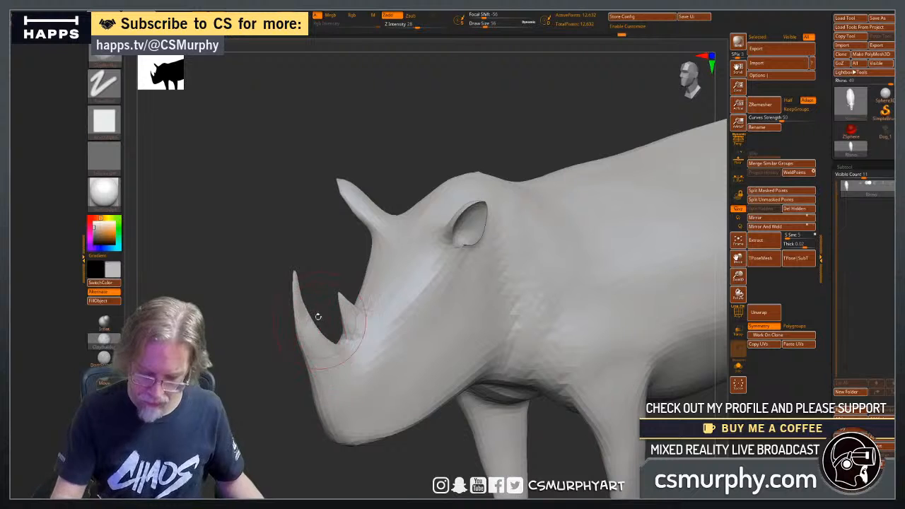
left_click_drag(281, 433, 520, 371)
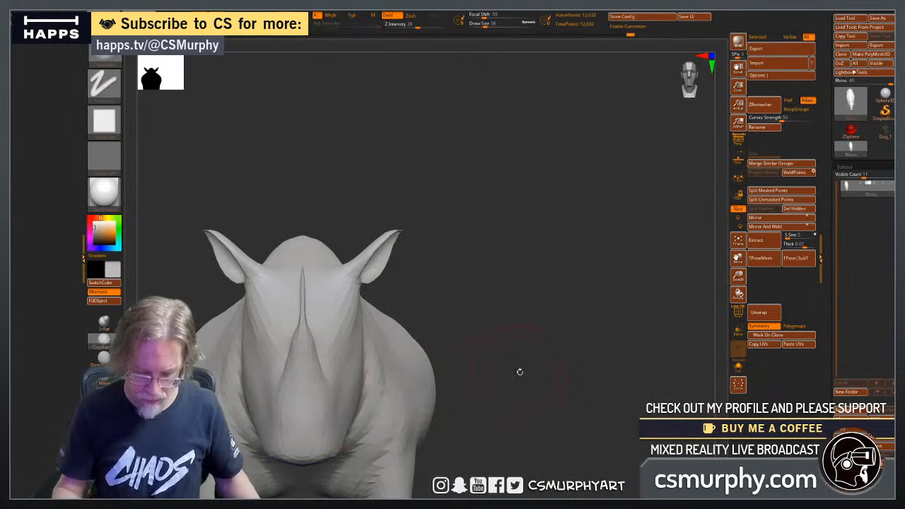
Thicken the front horn with the Inflat brush at Z Intensity 10, reducing the draw size to 40.
key("ctrl")
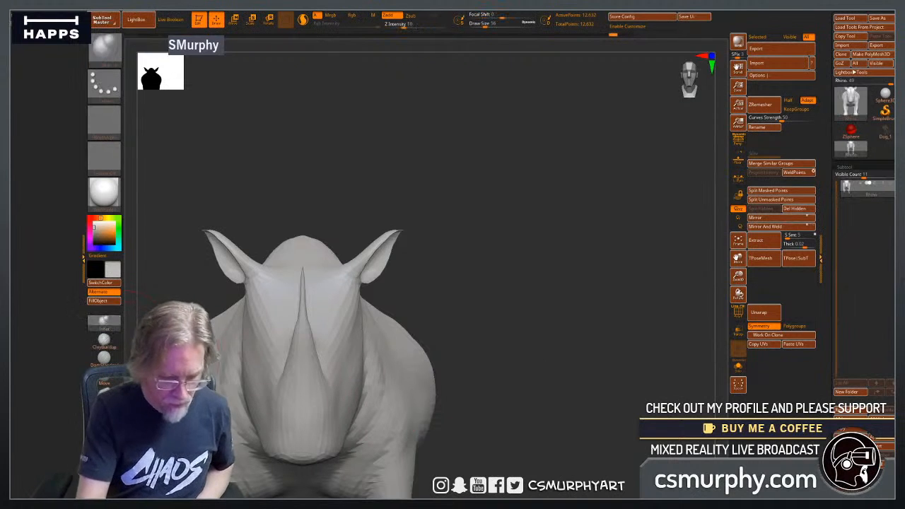
left_click_drag(470, 279, 304, 295)
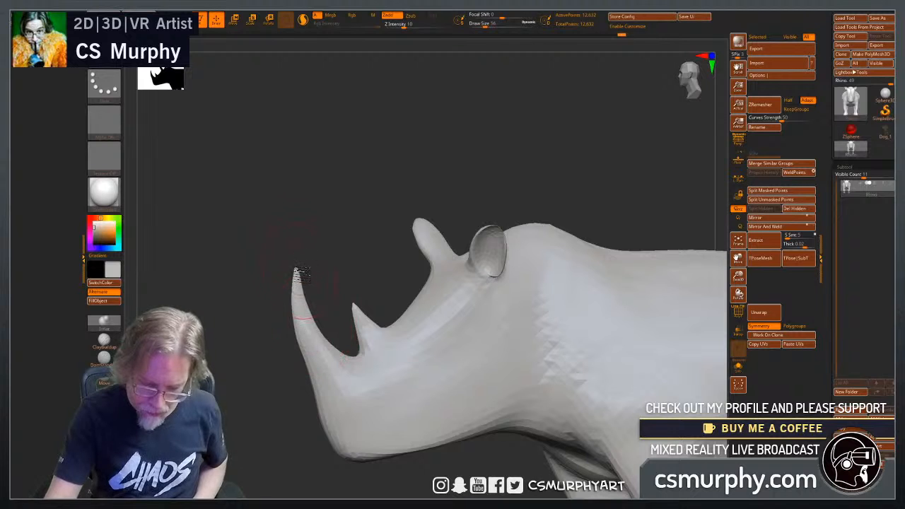
left_click_drag(267, 417, 368, 406)
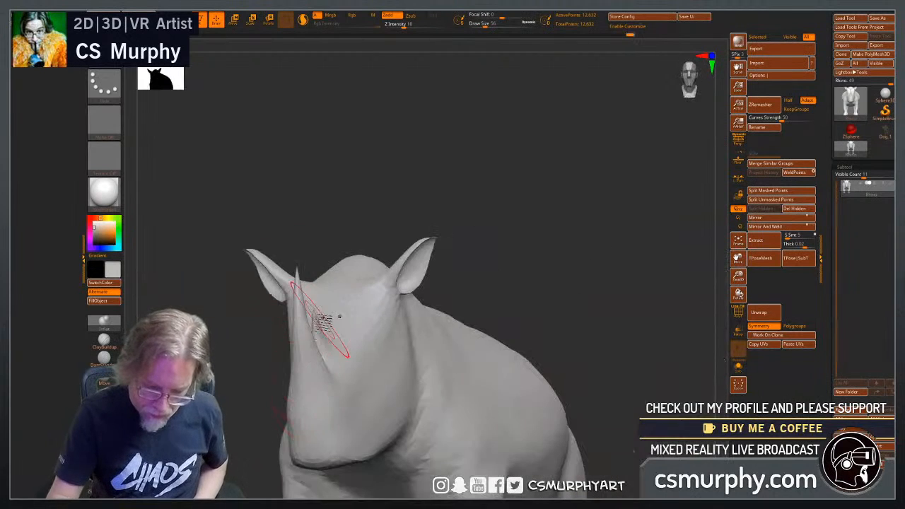
mouse_move(487, 305)
left_mouse_down()
mouse_move(543, 302)
mouse_move(534, 314)
mouse_move(610, 297)
mouse_move(586, 292)
left_mouse_up()
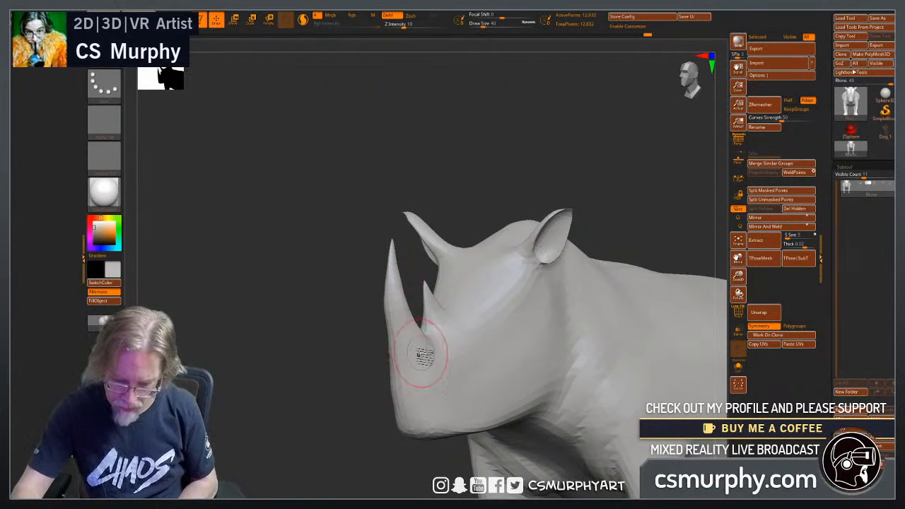
left_click_drag(339, 323, 392, 263)
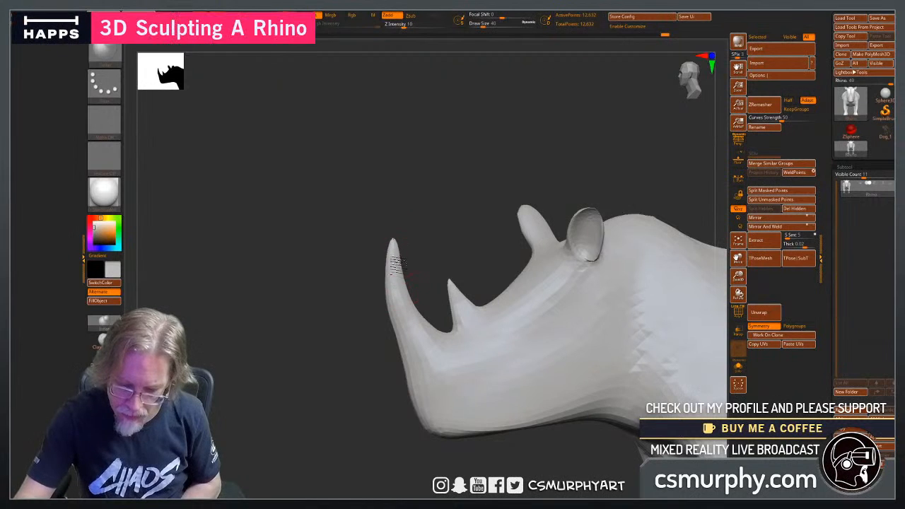
Show the wireframe overlay and inflate the front horn toward its base on the snout.
left_click(738, 310)
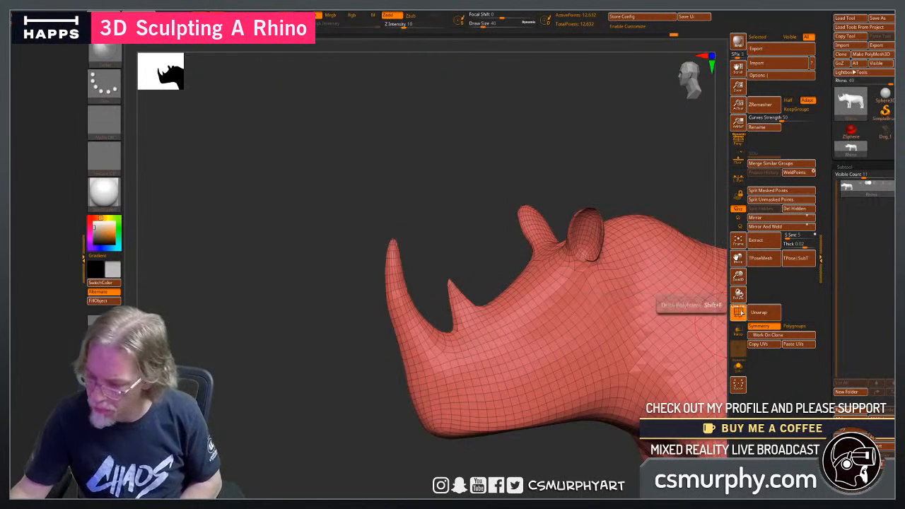
left_click_drag(606, 283, 515, 358)
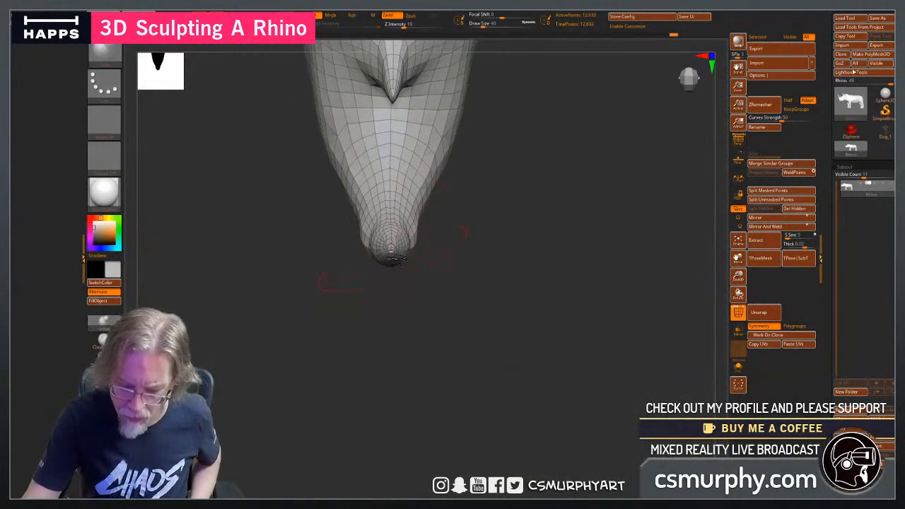
left_click_drag(452, 326, 394, 282)
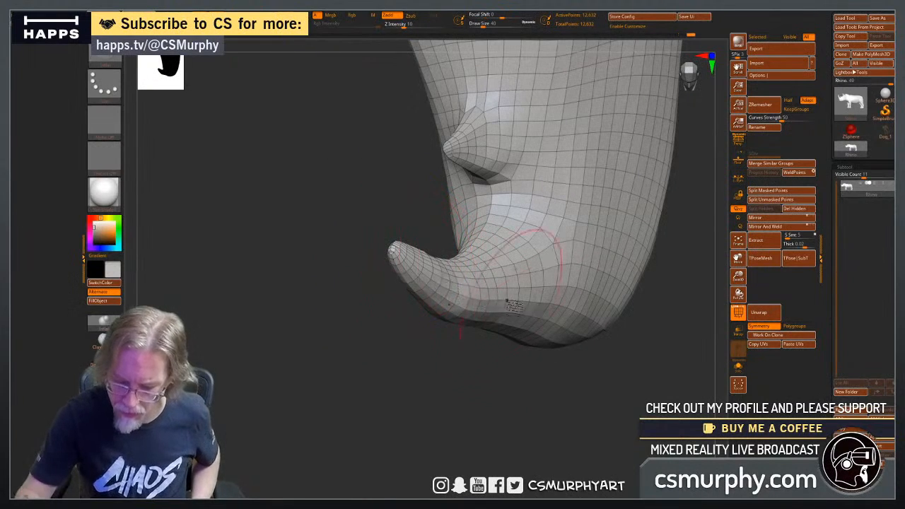
Inflate the small rear horn and its base on both sides of the snout.
mouse_move(419, 434)
left_mouse_down()
mouse_move(505, 366)
mouse_move(597, 359)
mouse_move(577, 346)
mouse_move(568, 447)
left_mouse_up()
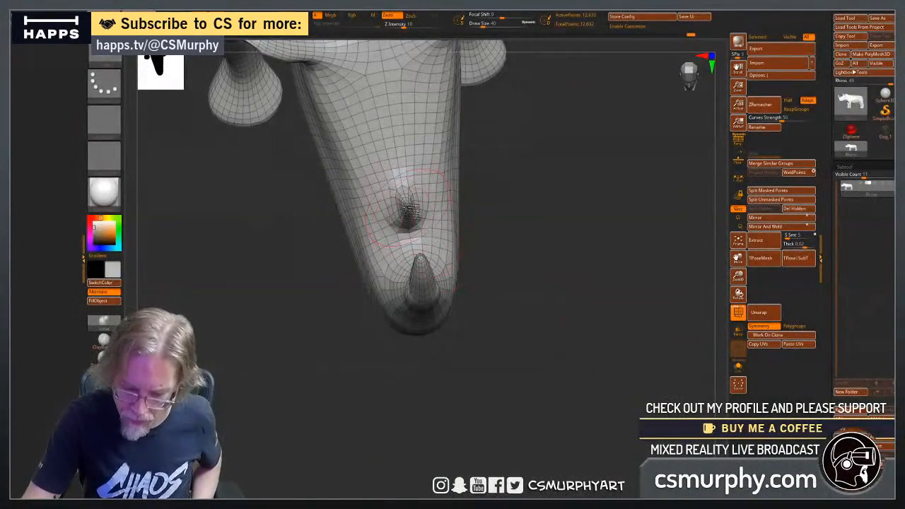
left_click_drag(545, 231, 430, 209)
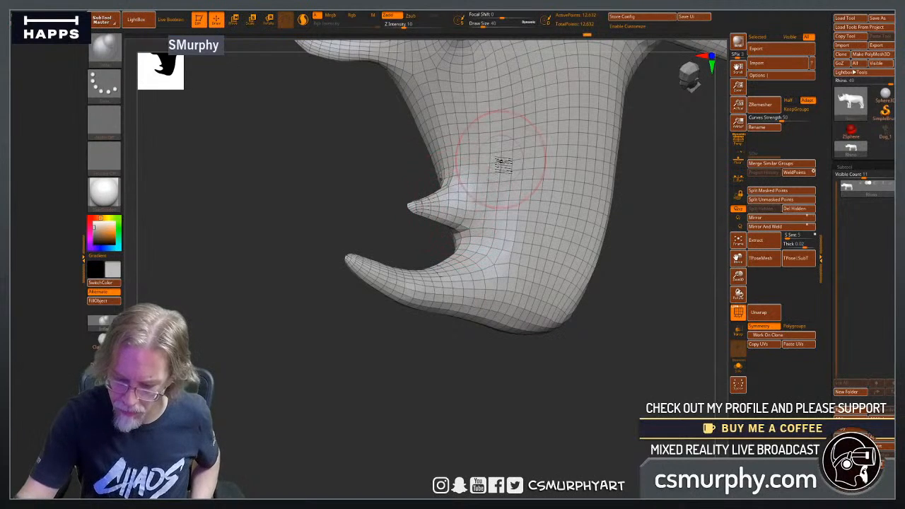
left_click_drag(403, 371, 499, 210)
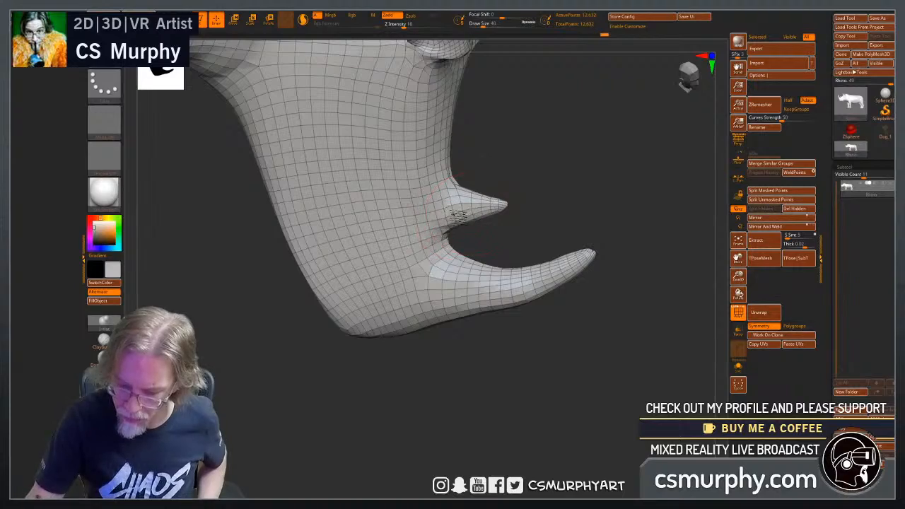
left_click_drag(461, 358, 490, 380)
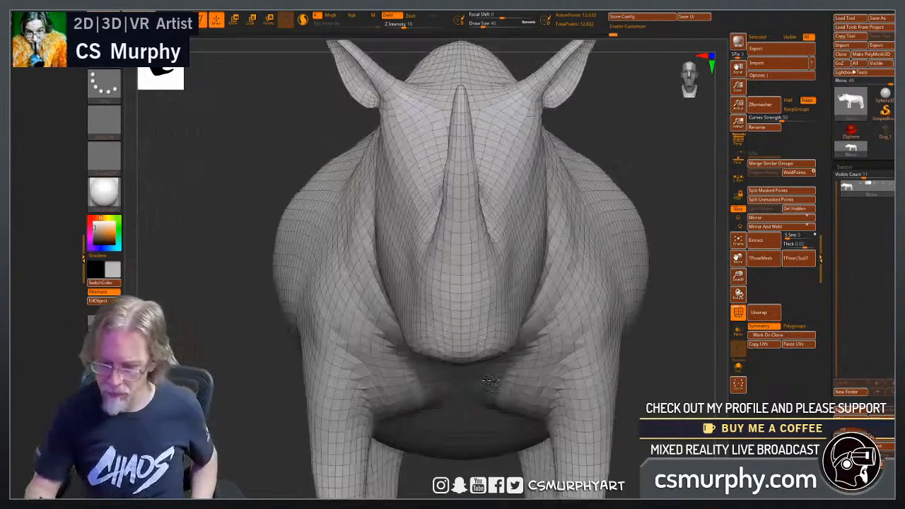
left_click_drag(668, 372, 535, 383, "alt")
mouse_move(589, 303)
left_mouse_down()
mouse_move(549, 368)
mouse_move(558, 429)
mouse_move(547, 452)
left_mouse_up()
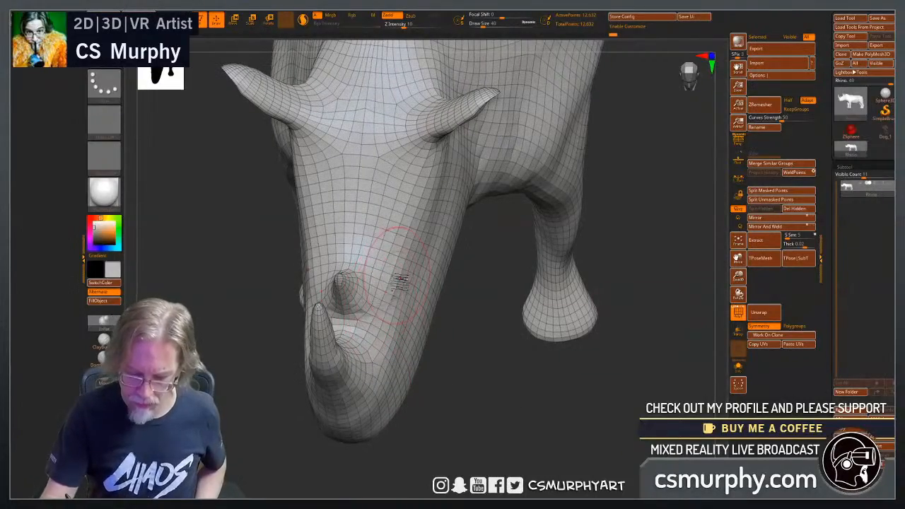
left_click_drag(445, 350, 410, 260)
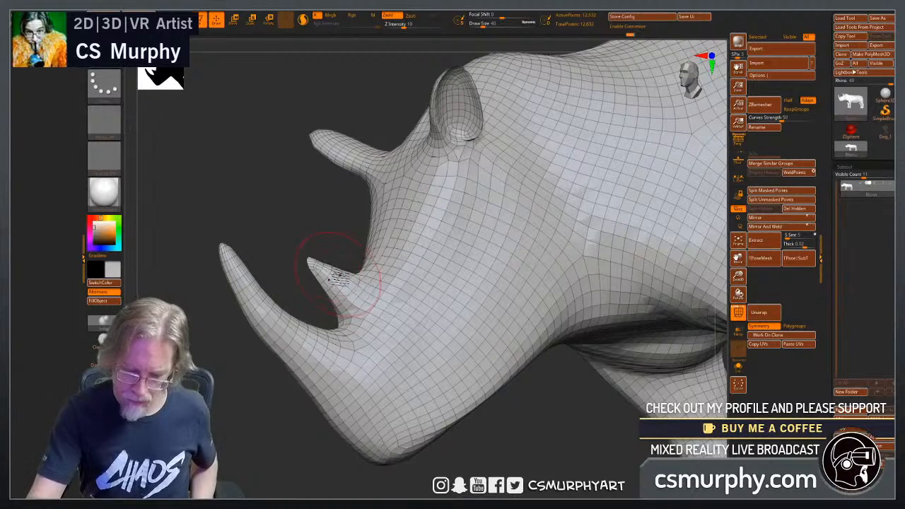
Switch back to the ClayBuildup brush for work on the neck and chest.
left_click(106, 340)
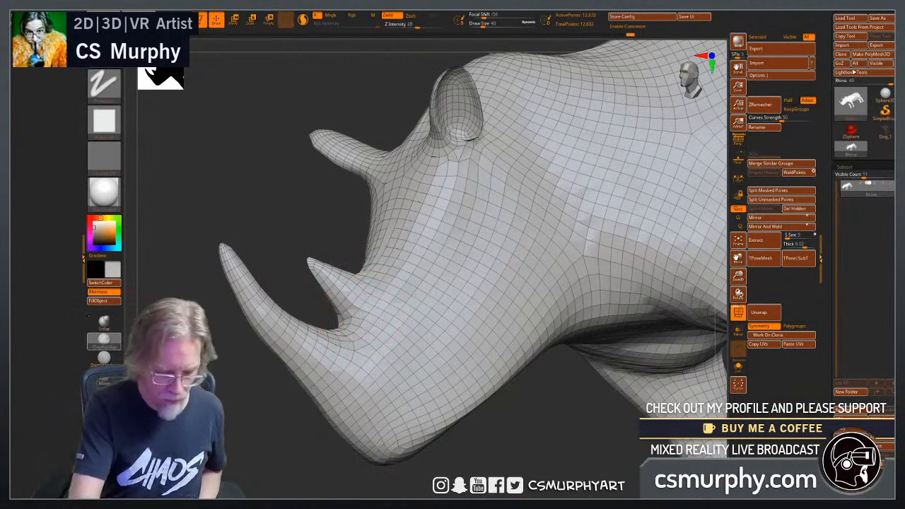
left_click_drag(526, 426, 620, 396)
left_click_drag(625, 406, 546, 410)
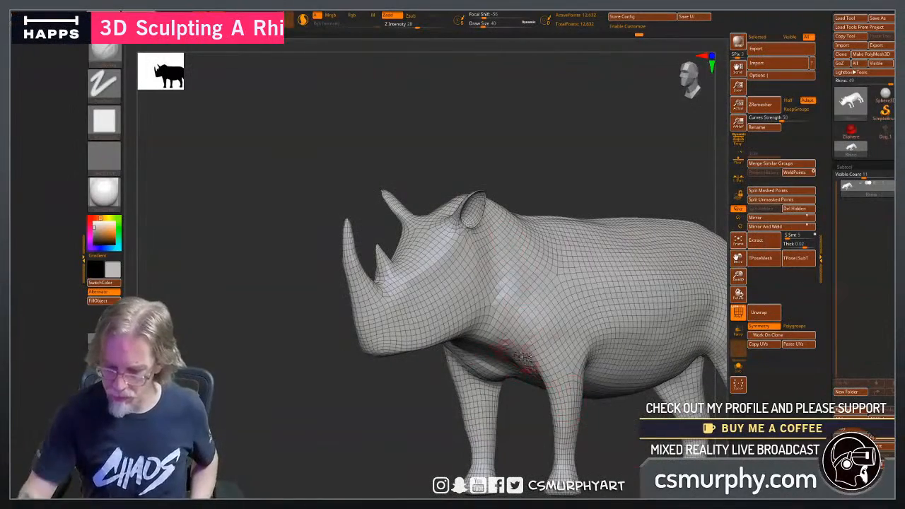
Divide the mesh once to subdivision level 2 and hide the wireframe overlay.
left_click_drag(832, 250, 834, 60)
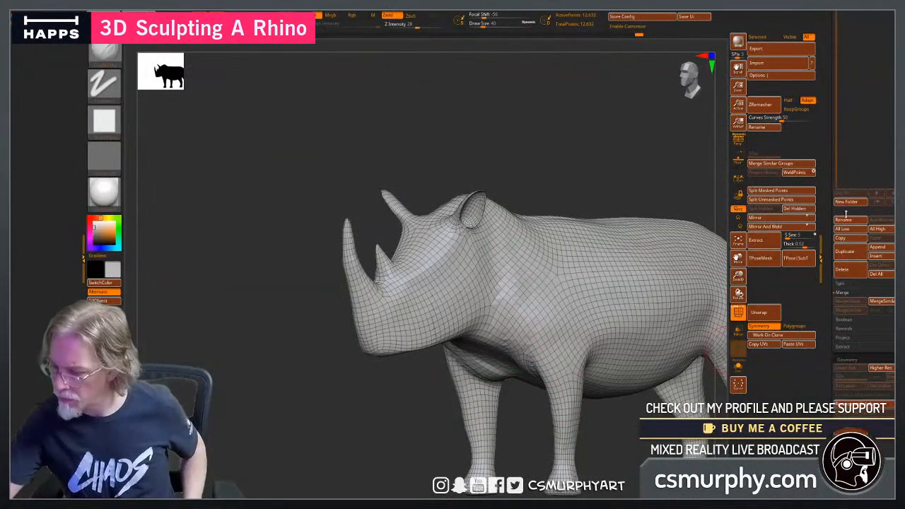
left_click(859, 361)
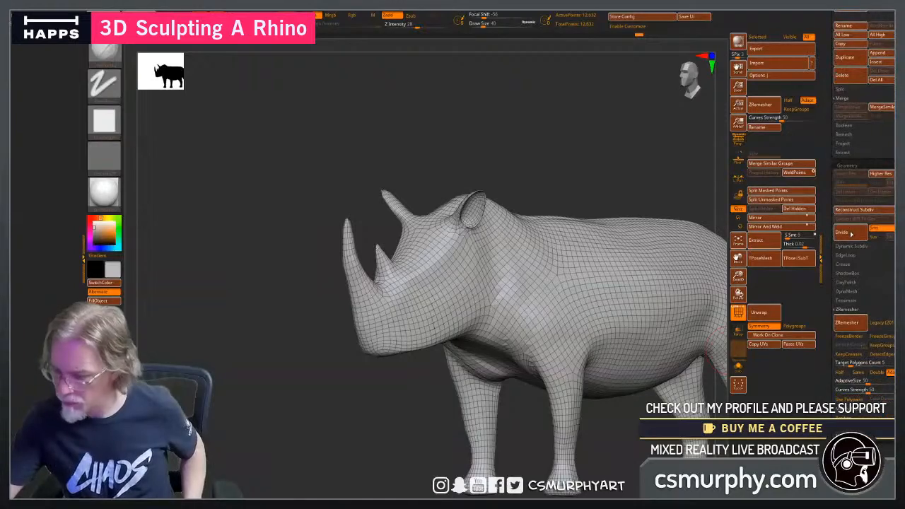
left_click(738, 311)
left_click(737, 311)
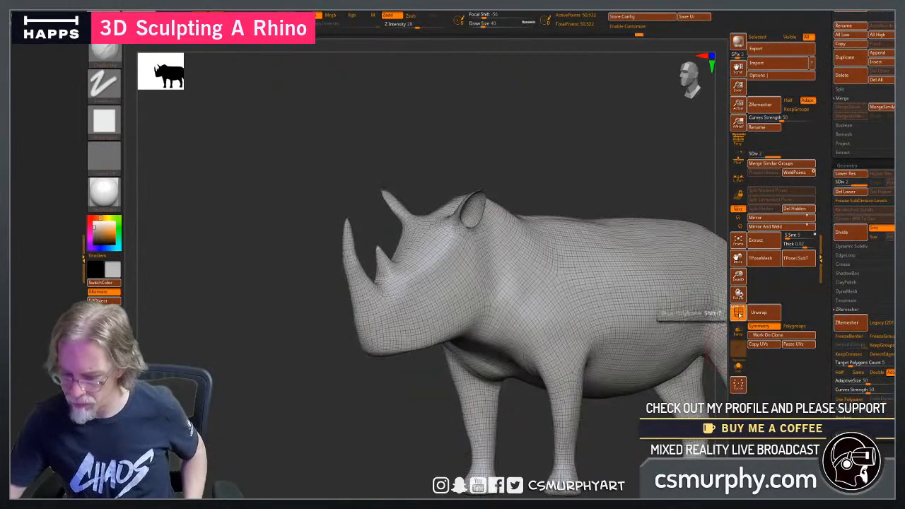
left_click_drag(585, 179, 517, 156, "alt")
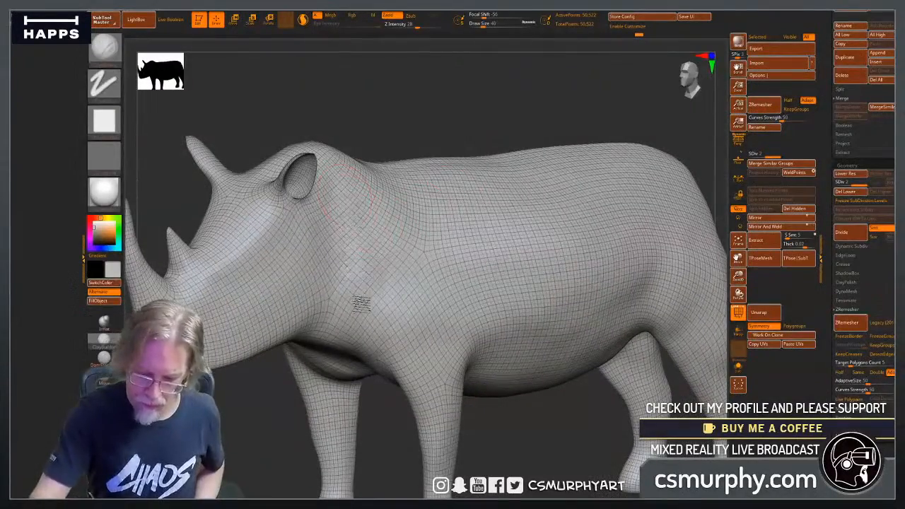
left_click(737, 311)
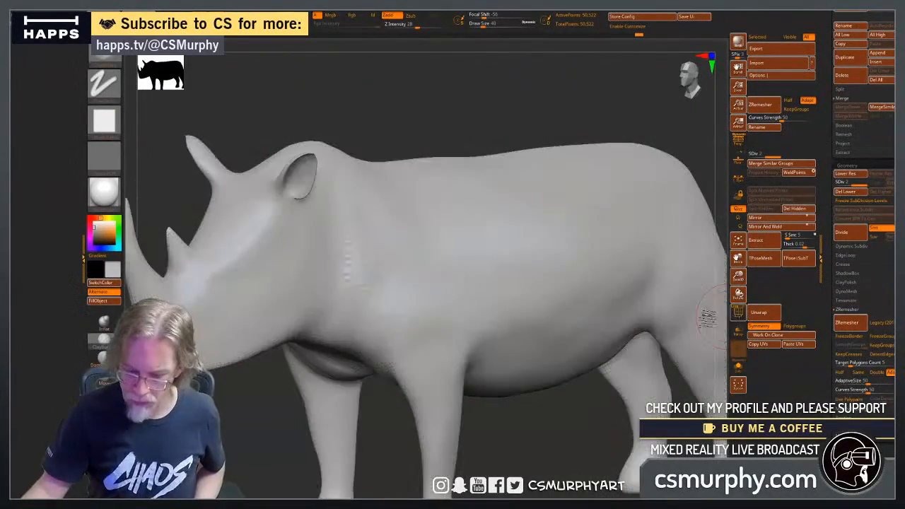
Build up clay along the side of the neck and across the chest below the head, and smooth the chest strokes.
left_click_drag(433, 139, 463, 128, "shift")
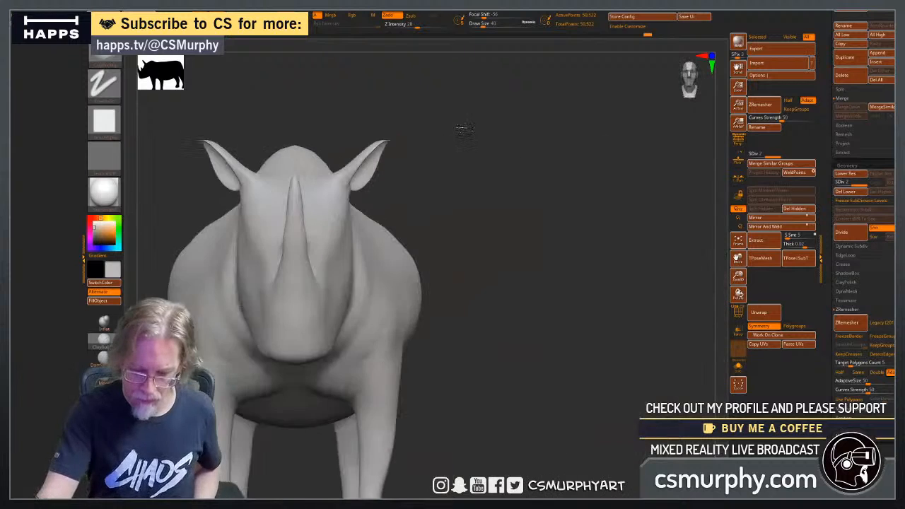
left_click_drag(533, 321, 517, 362)
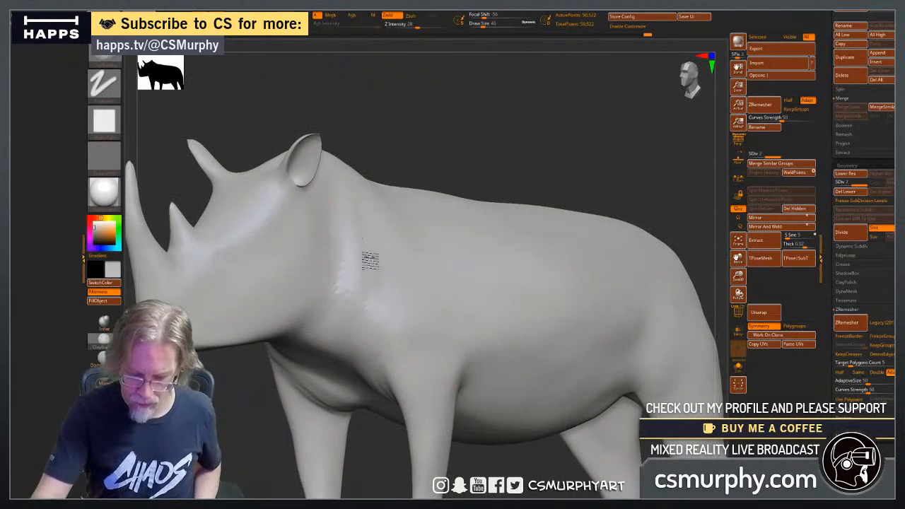
left_click_drag(227, 469, 354, 332)
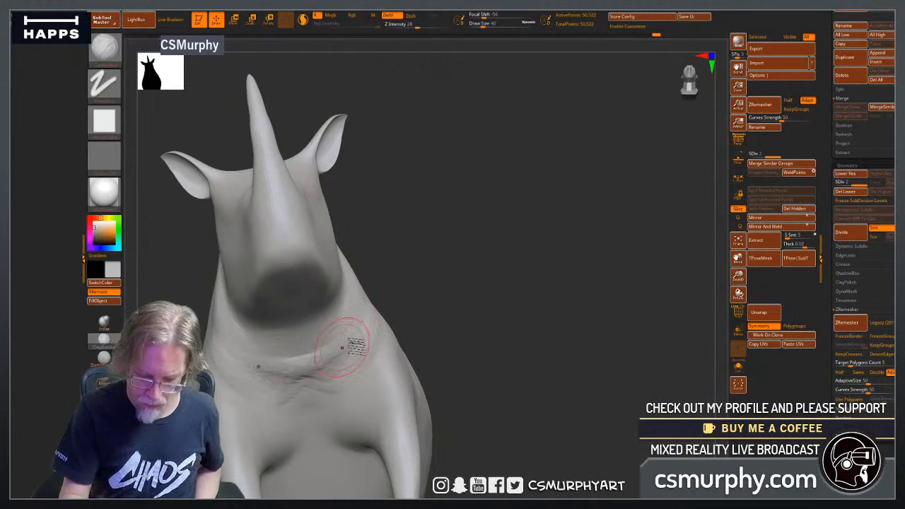
mouse_move(299, 378)
left_mouse_down()
mouse_move(302, 403)
mouse_move(341, 393)
left_mouse_up()
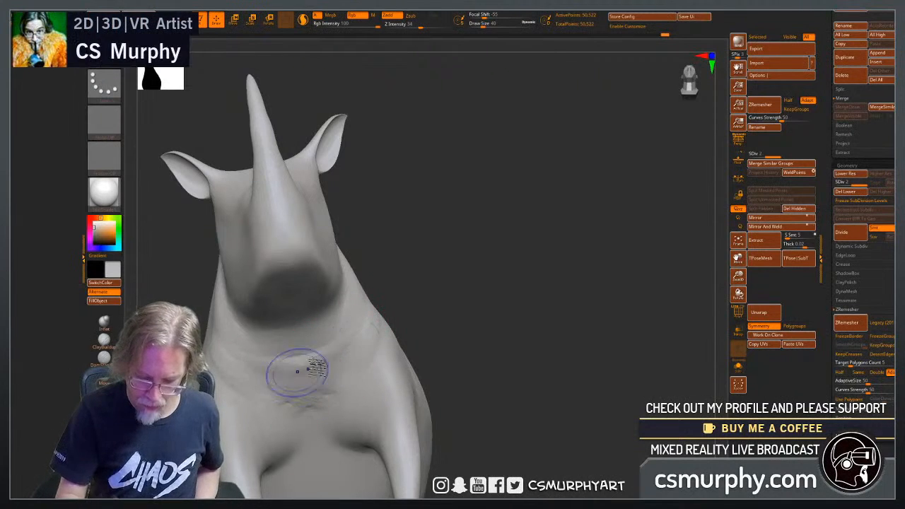
Smooth the chest strokes, and build up and blend clay along the side of the neck behind the ear.
mouse_move(316, 357)
left_mouse_down("shift")
mouse_move(323, 380)
mouse_move(294, 409)
mouse_move(336, 403)
left_mouse_up("shift")
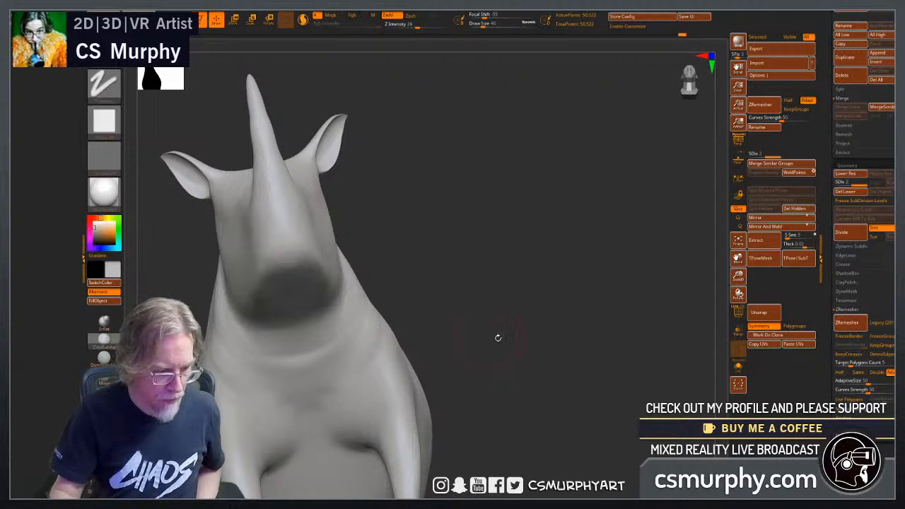
mouse_move(498, 338)
left_mouse_down()
mouse_move(490, 369)
mouse_move(403, 363)
left_mouse_up()
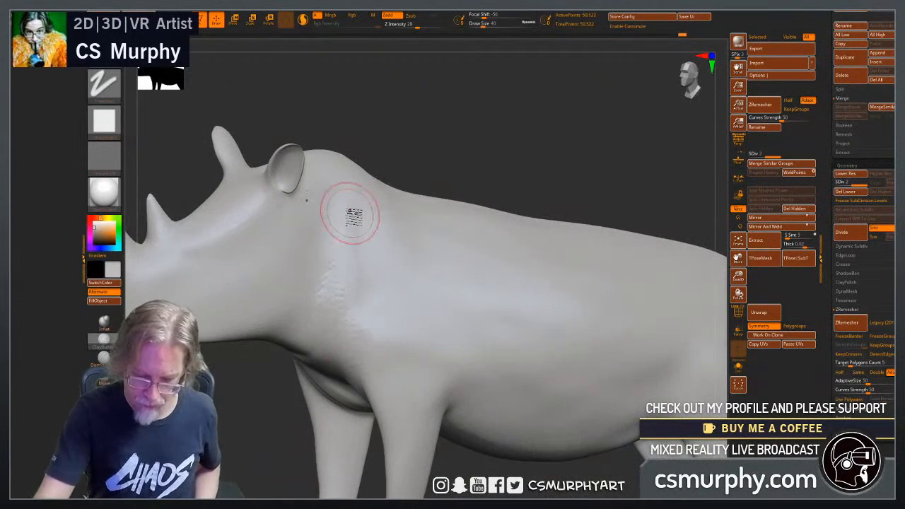
left_click_drag(346, 215, 339, 245)
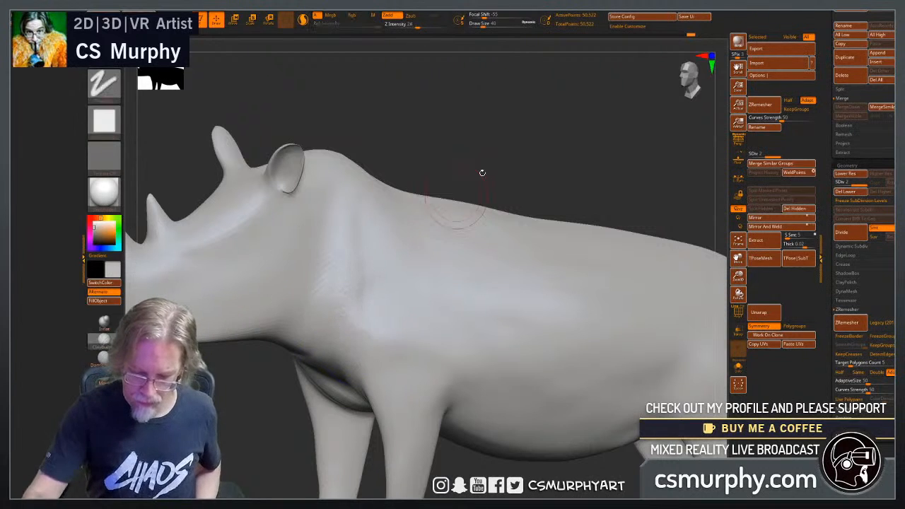
left_click_drag(481, 172, 370, 293)
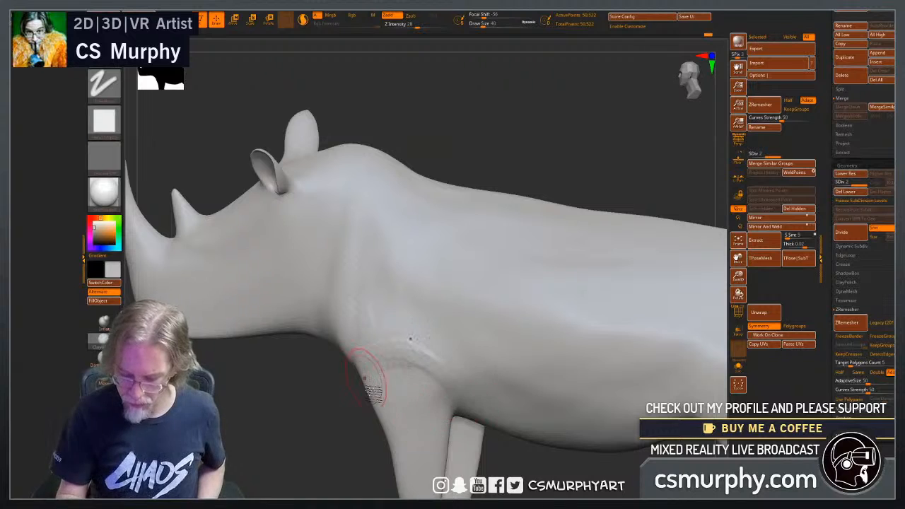
Build up the shoulder fold above the front leg with ClayBuildup strokes and blend it into the neck and chest.
mouse_move(328, 459)
left_mouse_down()
mouse_move(494, 464)
mouse_move(473, 424)
mouse_move(485, 347)
mouse_move(529, 355)
mouse_move(549, 394)
mouse_move(510, 282)
left_mouse_up()
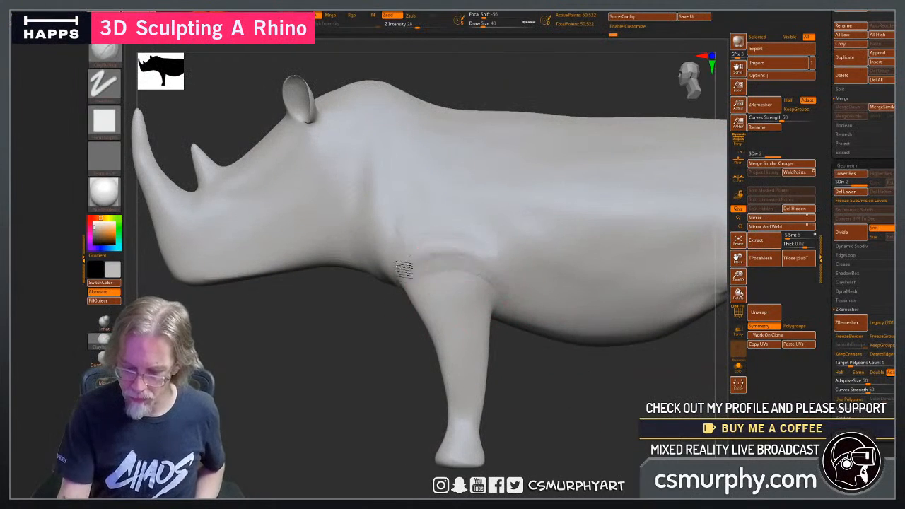
left_click_drag(354, 367, 433, 292)
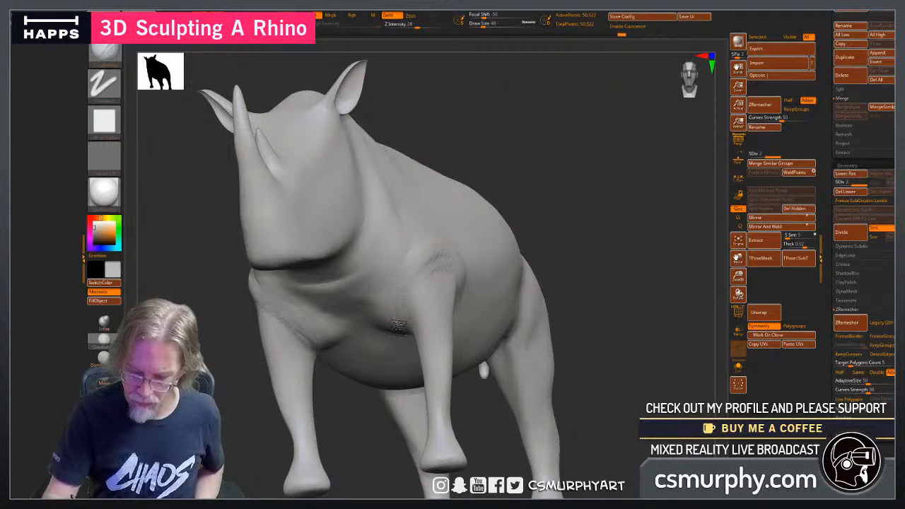
left_click_drag(235, 375, 477, 262)
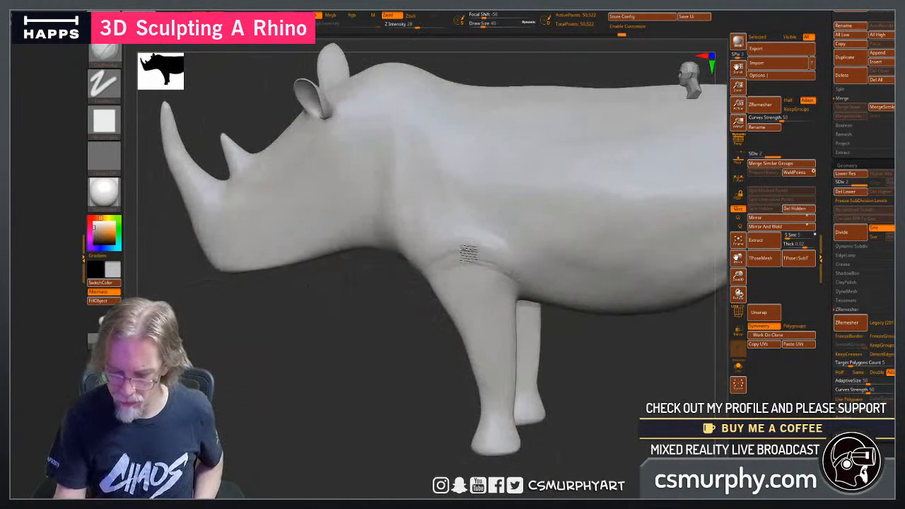
left_click_drag(395, 386, 323, 416, "alt")
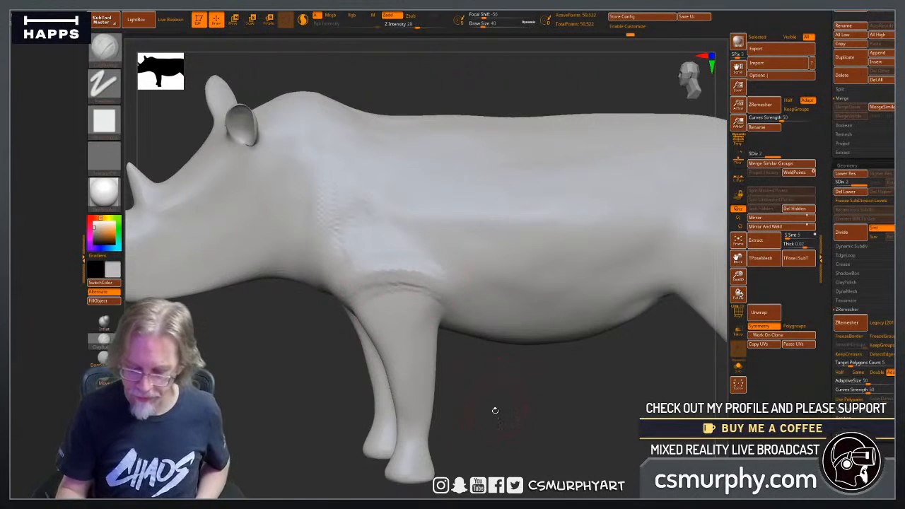
left_click_drag(492, 409, 501, 383)
left_click_drag(368, 313, 368, 298, "shift")
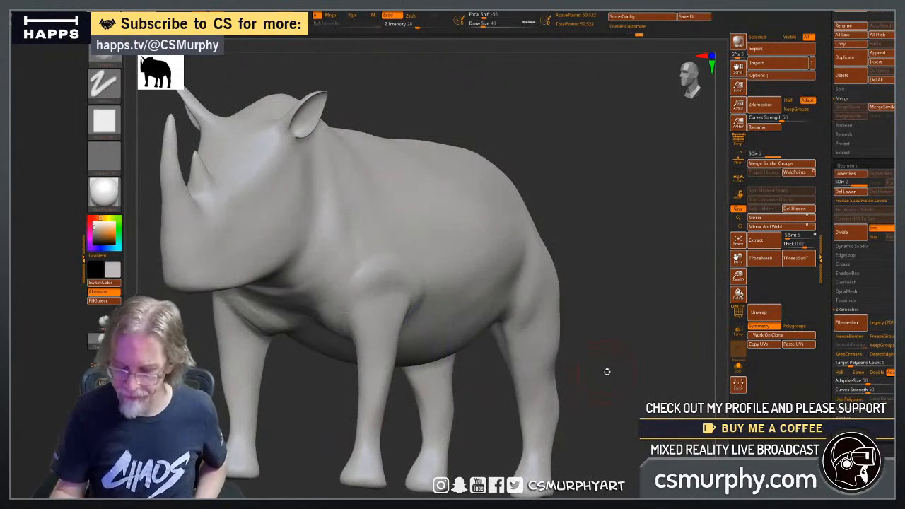
Build up clay over the haunch and down the upper thigh of the hind leg.
mouse_move(606, 372)
left_mouse_down("alt")
mouse_move(630, 371)
mouse_move(557, 378)
mouse_move(471, 278)
left_mouse_up("alt")
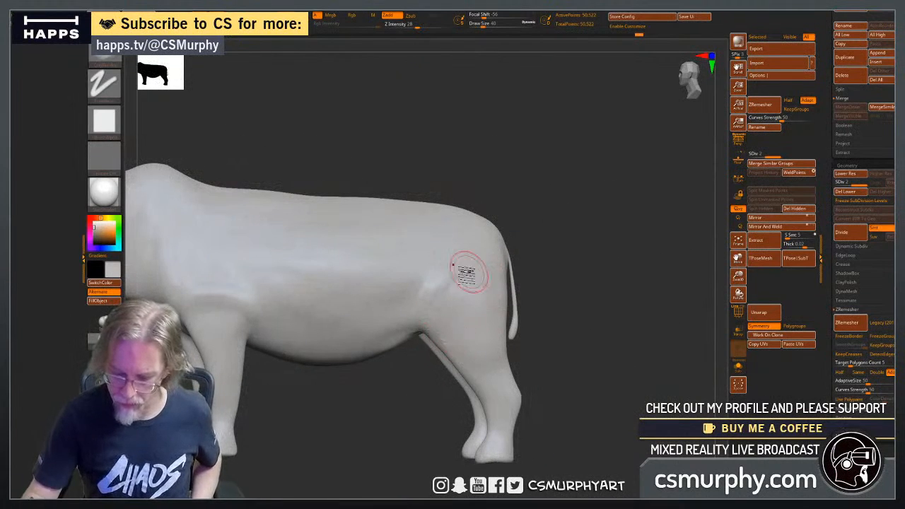
left_click_drag(469, 364, 456, 315)
mouse_move(466, 280)
left_mouse_down()
mouse_move(480, 360)
mouse_move(487, 288)
mouse_move(500, 350)
left_mouse_up()
left_click_drag(397, 417, 364, 414)
left_click_drag(622, 328, 539, 317)
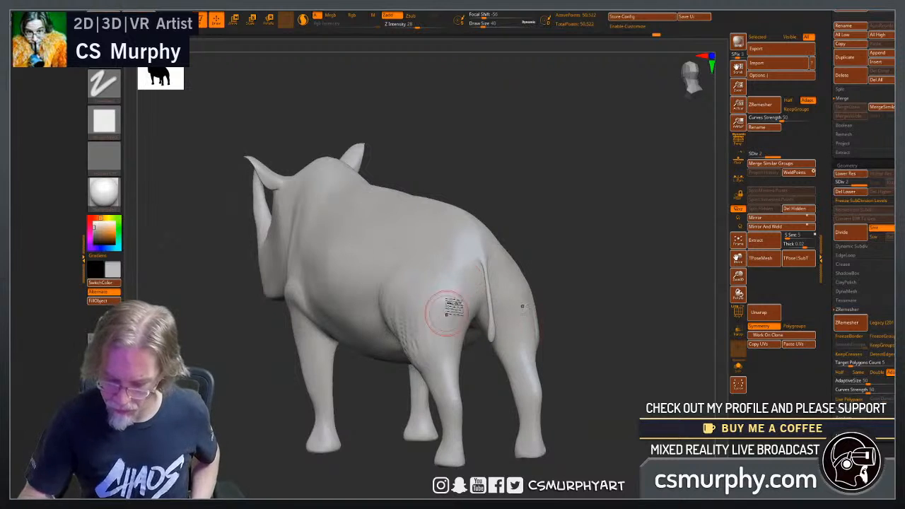
left_click_drag(406, 419, 384, 418)
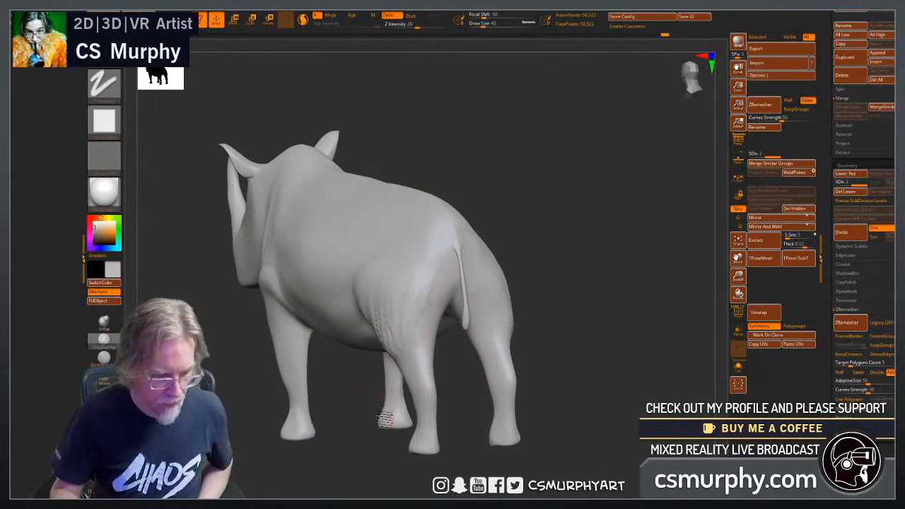
Smooth the clay strokes over the haunch and the back of the hind thigh.
left_click_drag(549, 337, 567, 333)
mouse_move(497, 419)
left_mouse_down()
mouse_move(511, 413)
mouse_move(453, 418)
mouse_move(368, 406)
left_mouse_up()
mouse_move(417, 288)
left_mouse_down("shift")
mouse_move(426, 259)
mouse_move(412, 251)
mouse_move(411, 304)
left_mouse_up("shift")
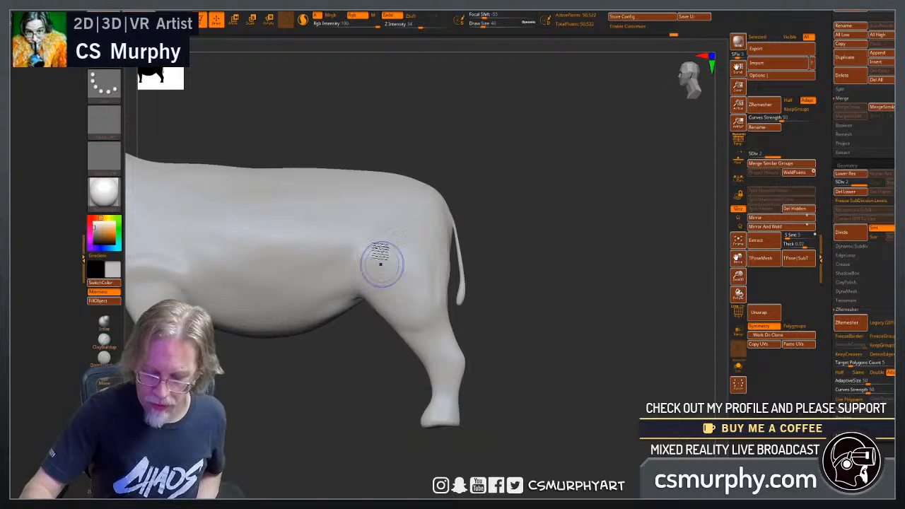
left_click_drag(437, 295, 444, 333)
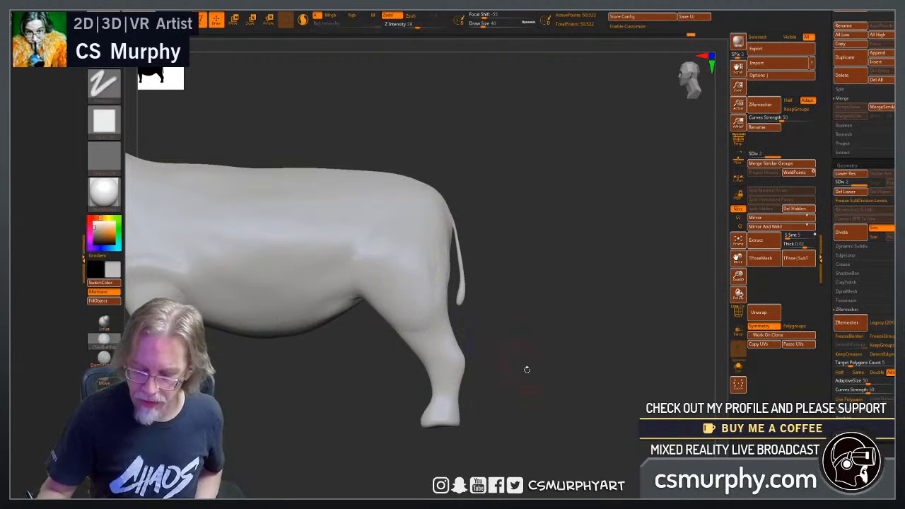
Add clay along the front edge of the hind thigh and smooth it into the leg.
mouse_move(527, 367)
left_mouse_down()
mouse_move(459, 313)
mouse_move(401, 322)
left_mouse_up()
left_click_drag(541, 297, 597, 286)
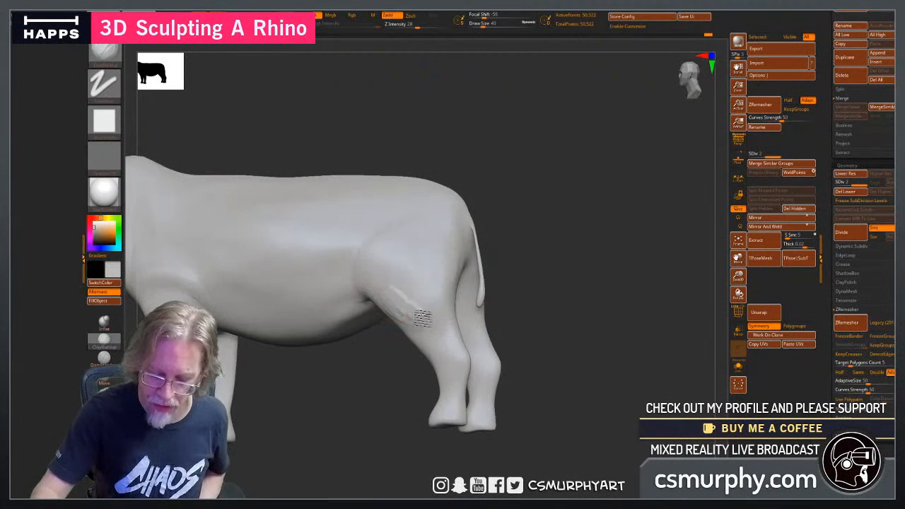
mouse_move(417, 286)
left_mouse_down()
mouse_move(411, 248)
mouse_move(423, 288)
left_mouse_up()
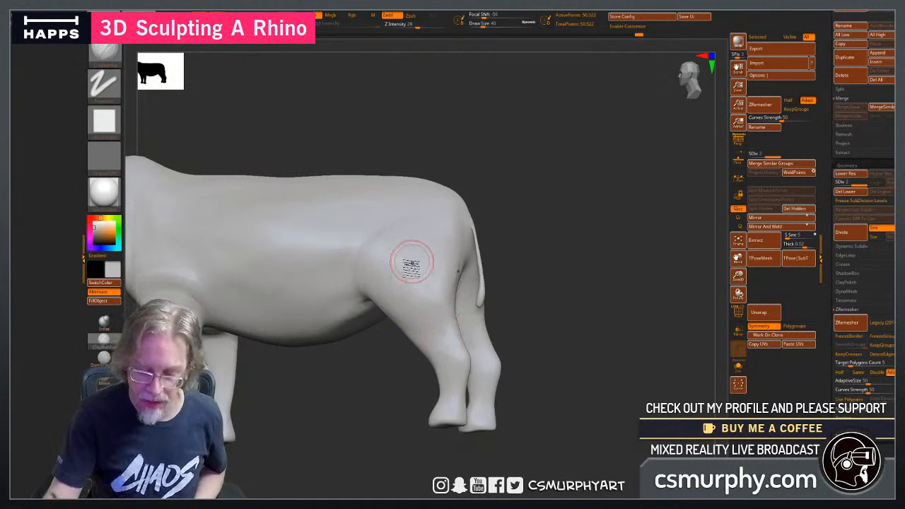
key("shift")
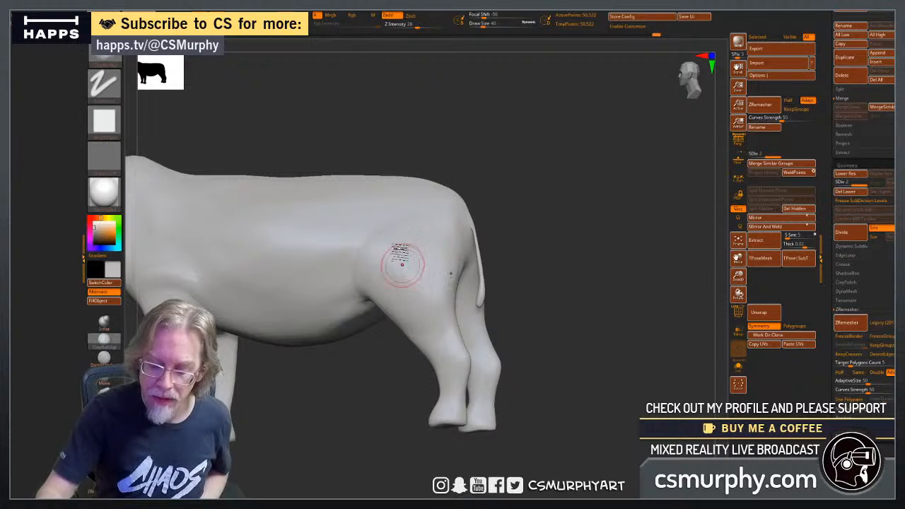
key("shift")
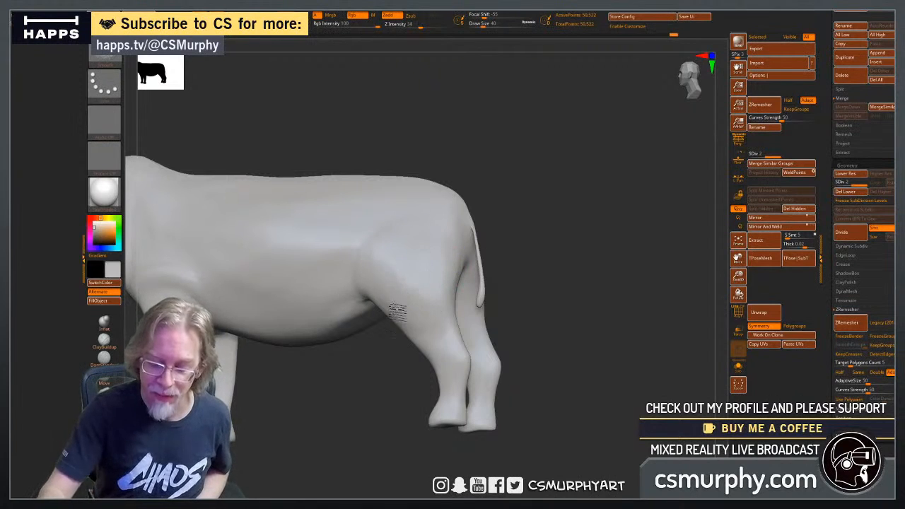
Shape the buttock and outer thigh with clay strokes down to the knee, and smooth the surface.
left_click_drag(596, 398, 549, 370)
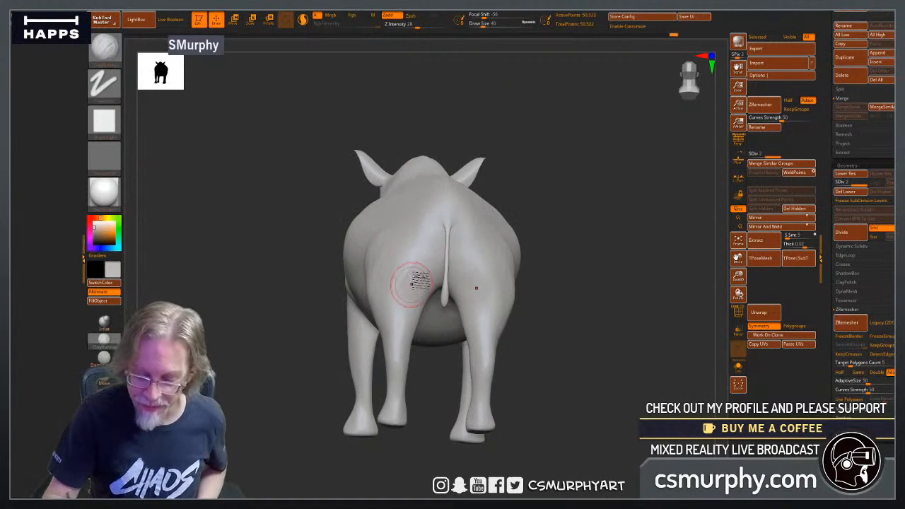
left_click_drag(238, 376, 286, 370)
left_click_drag(528, 299, 506, 289, "shift")
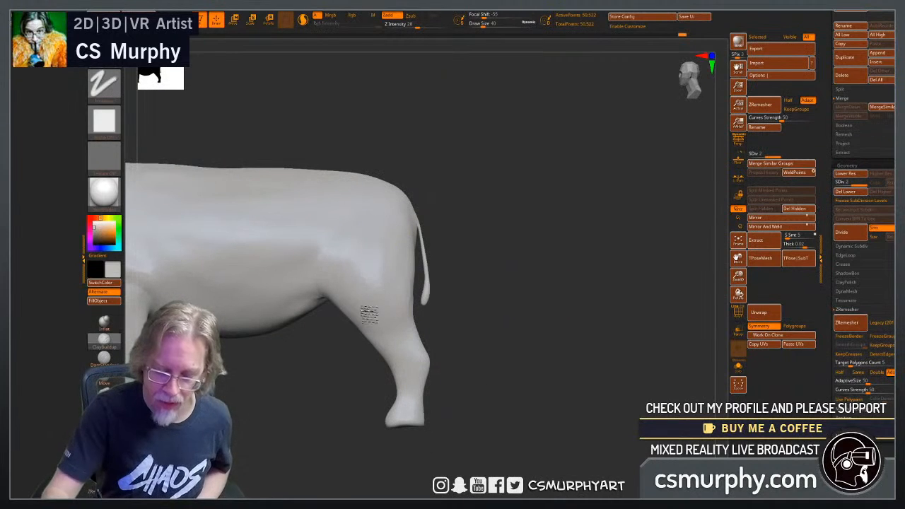
left_click_drag(437, 336, 485, 360)
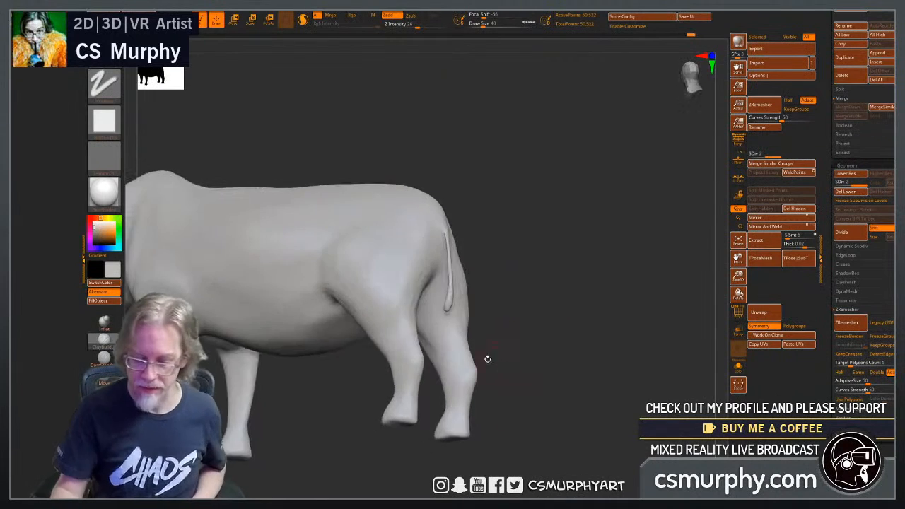
left_click_drag(363, 266, 402, 338)
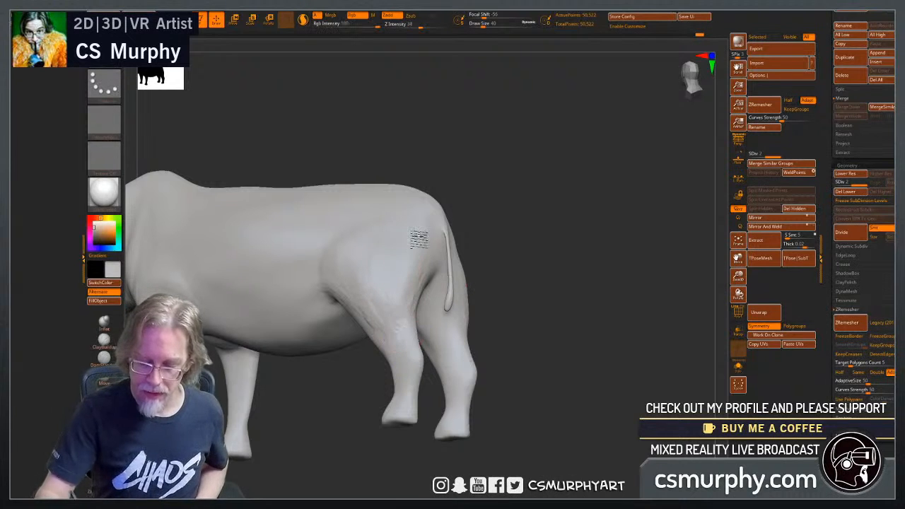
left_click_drag(487, 281, 521, 273)
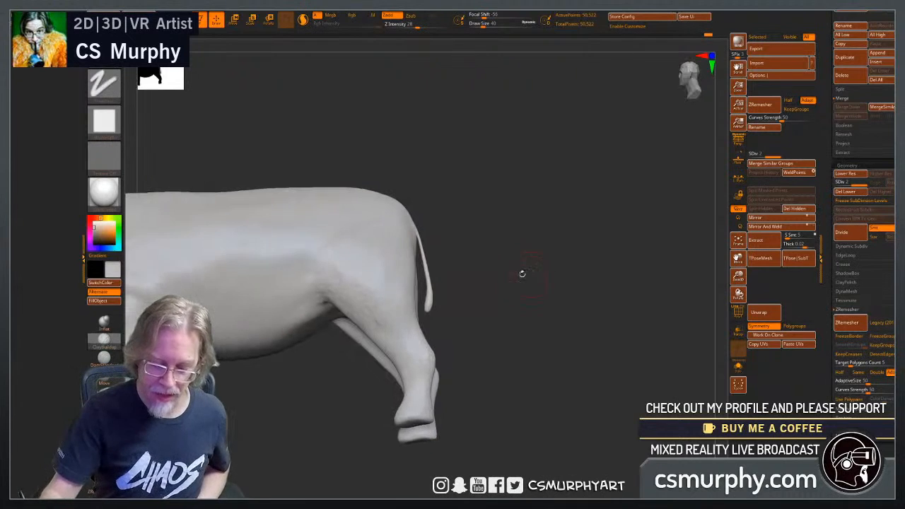
left_click_drag(389, 298, 395, 325, "shift")
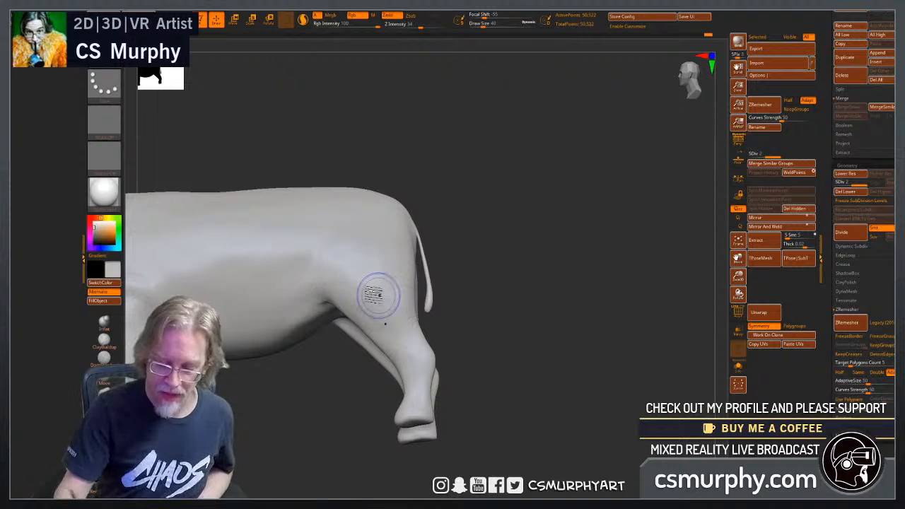
Build up and smooth the skin fold where the belly meets the hind leg.
left_click_drag(478, 335, 346, 303)
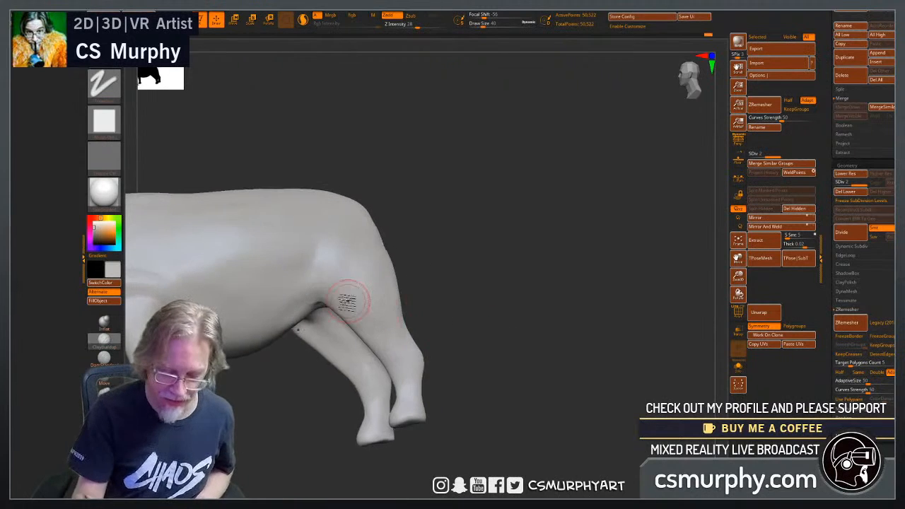
mouse_move(288, 315)
left_mouse_down()
mouse_move(305, 298)
mouse_move(325, 311)
left_mouse_up()
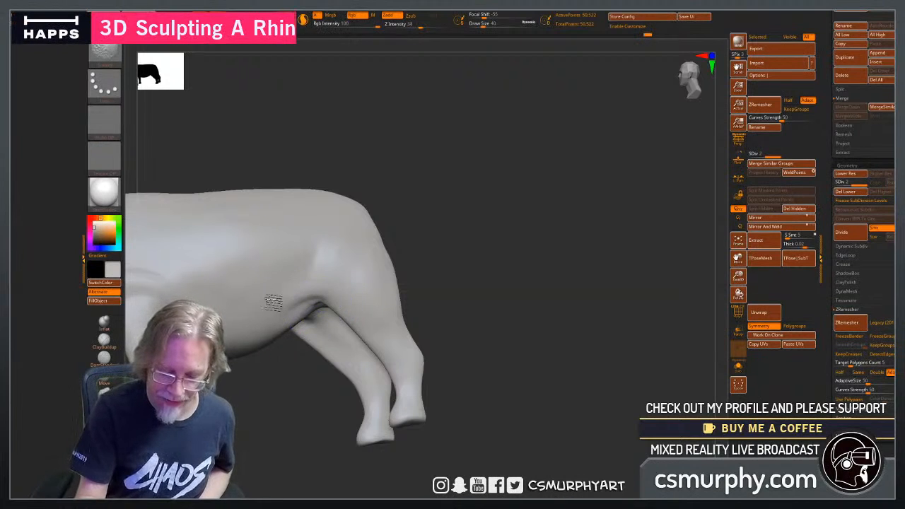
mouse_move(530, 318)
left_mouse_down()
mouse_move(505, 343)
mouse_move(630, 309)
left_mouse_up()
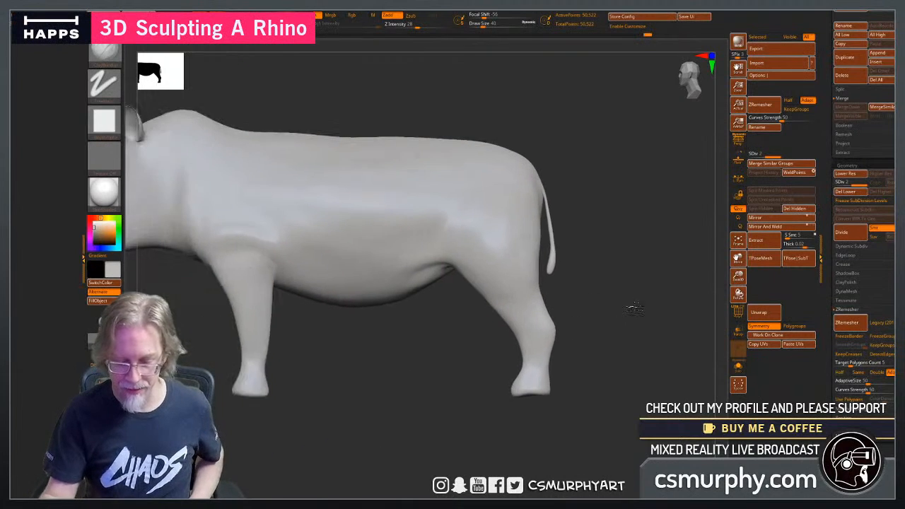
Rework the side of the head and snout below the horns with clay and smoothing strokes.
left_click_drag(390, 376, 379, 356)
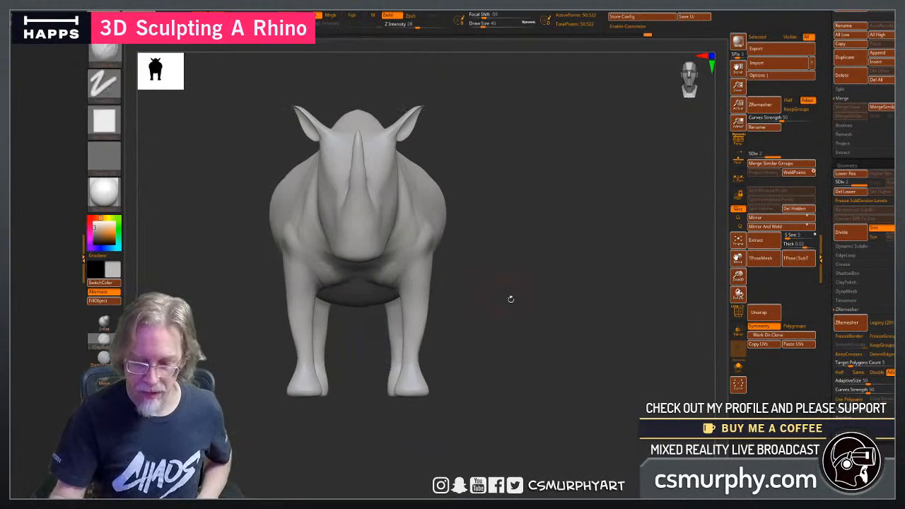
left_click_drag(510, 299, 492, 308)
left_click_drag(548, 221, 648, 275, "alt")
left_click_drag(380, 150, 495, 165, "alt")
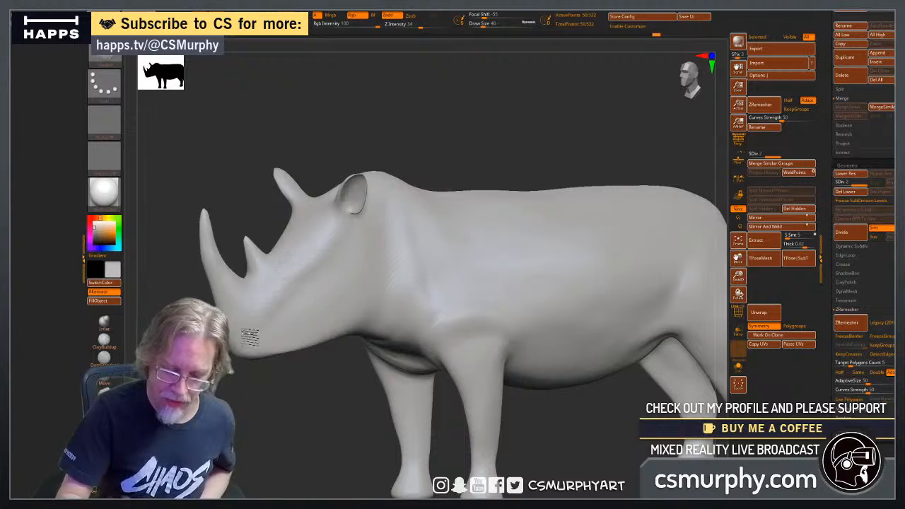
left_click_drag(202, 311, 328, 300)
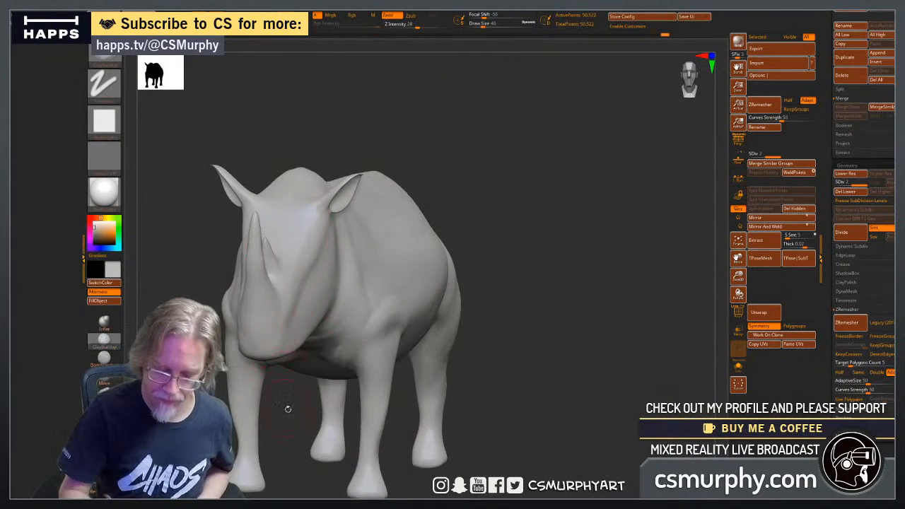
Build up clay across the brow, cheek and jaw on both sides of the face.
left_click_drag(531, 370, 413, 190)
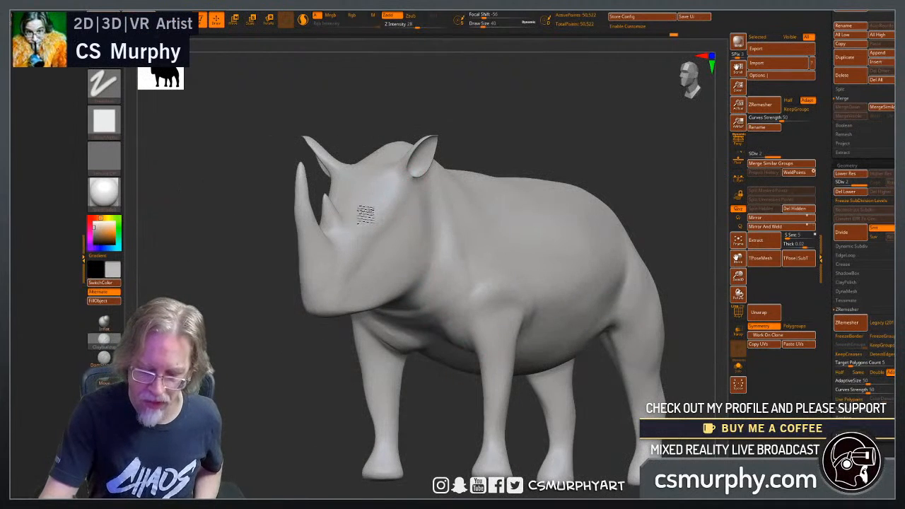
left_click_drag(296, 383, 346, 300)
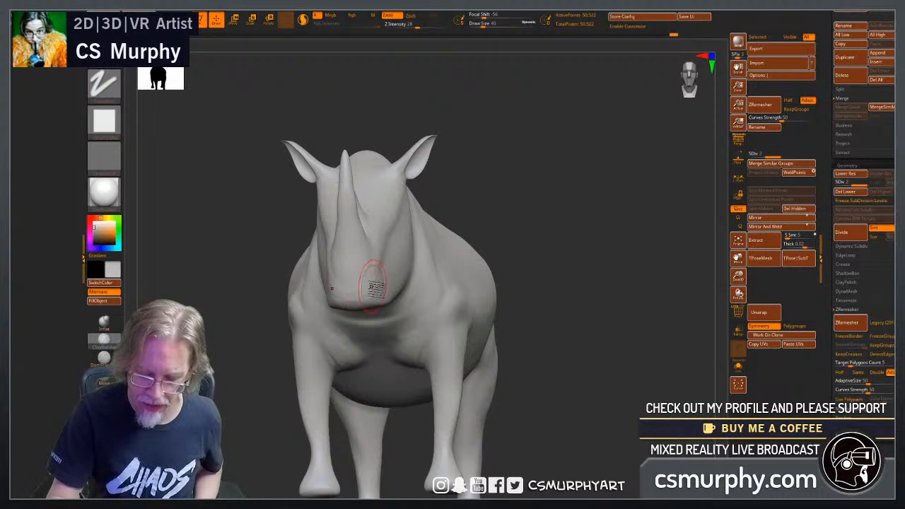
left_click_drag(551, 297, 403, 302)
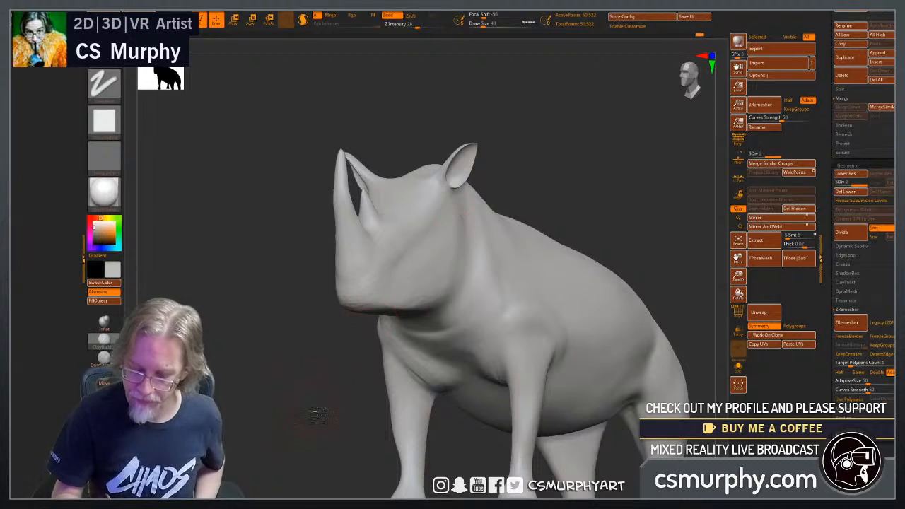
mouse_move(318, 416)
left_mouse_down()
mouse_move(445, 359)
mouse_move(455, 256)
left_mouse_up()
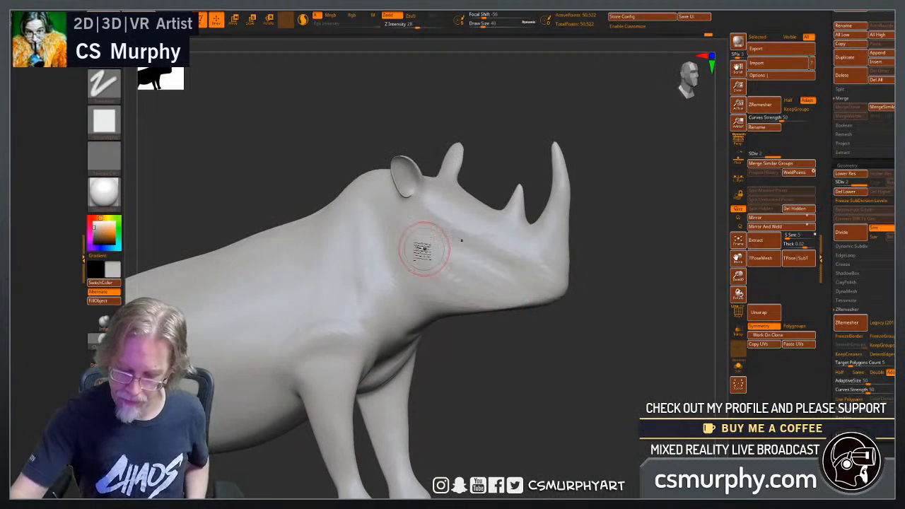
Switch to the Standard brush and smooth the clay strokes on the cheek.
key("b")
key("s")
key("t")
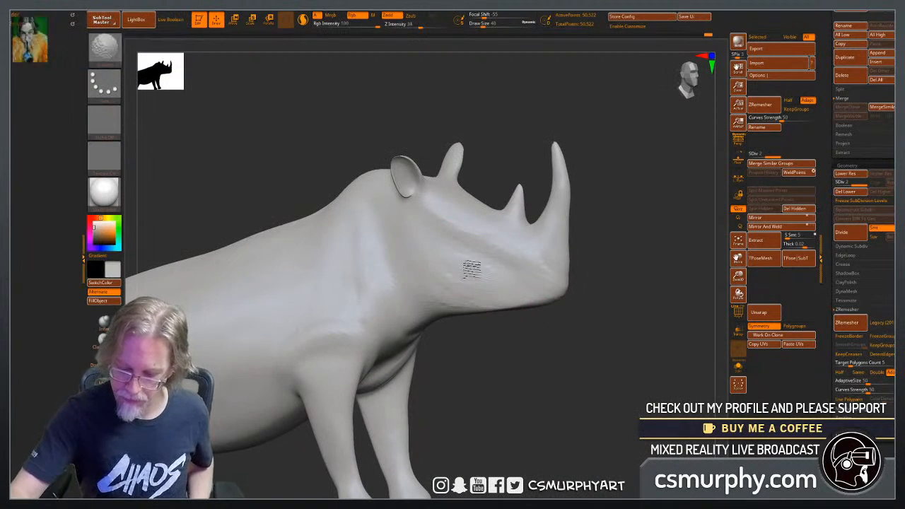
Build up clay on the side of the neck behind the jaw and smooth the strokes with the Standard brush active.
key("b")
key("c")
key("b")
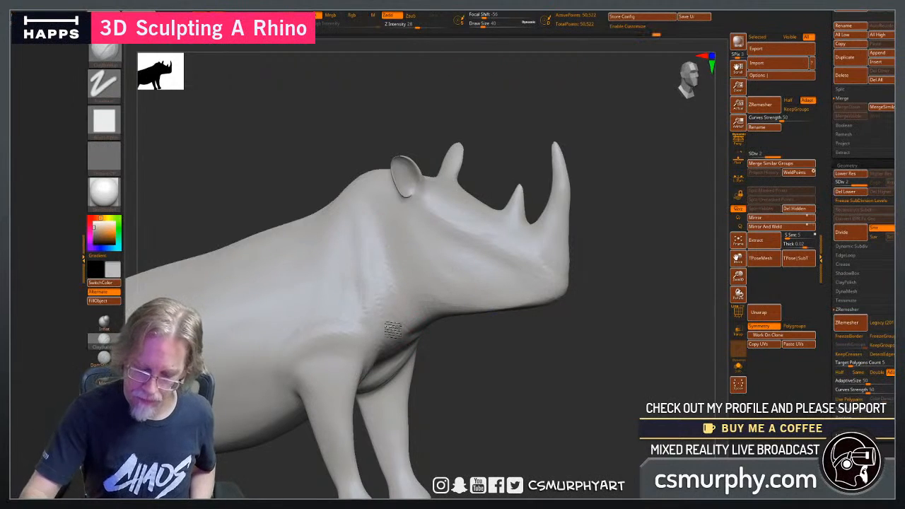
key("b")
key("s")
key("t")
left_click_drag(371, 235, 365, 275, "shift")
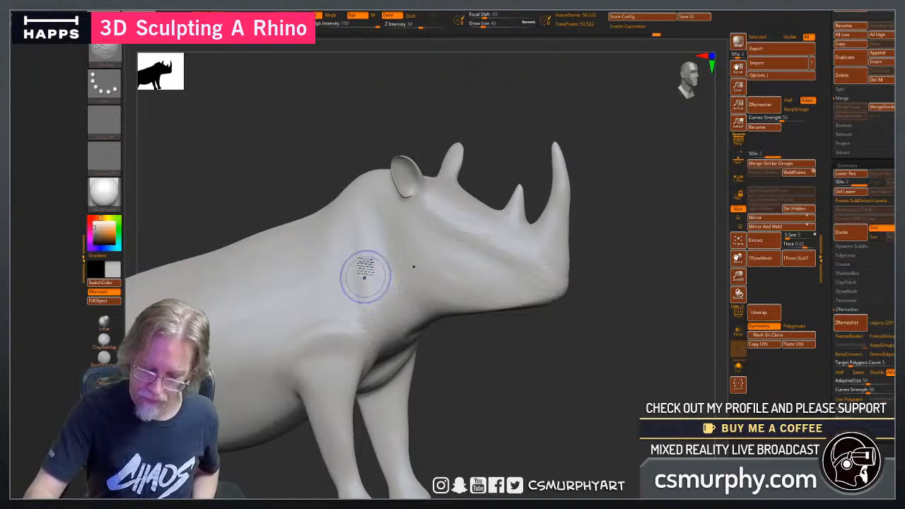
Add clay folds at the base of the neck in front of the shoulder and soften them.
left_click_drag(479, 398, 379, 337)
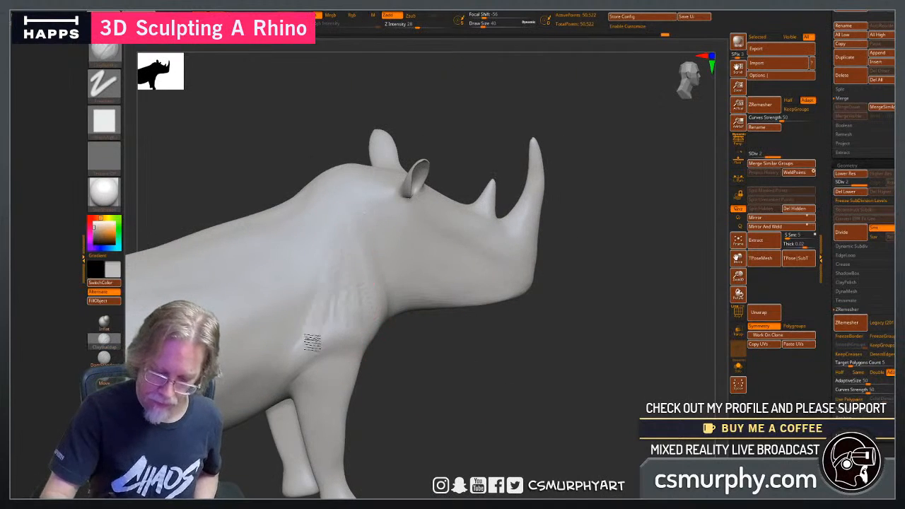
key("b")
key("s")
key("t")
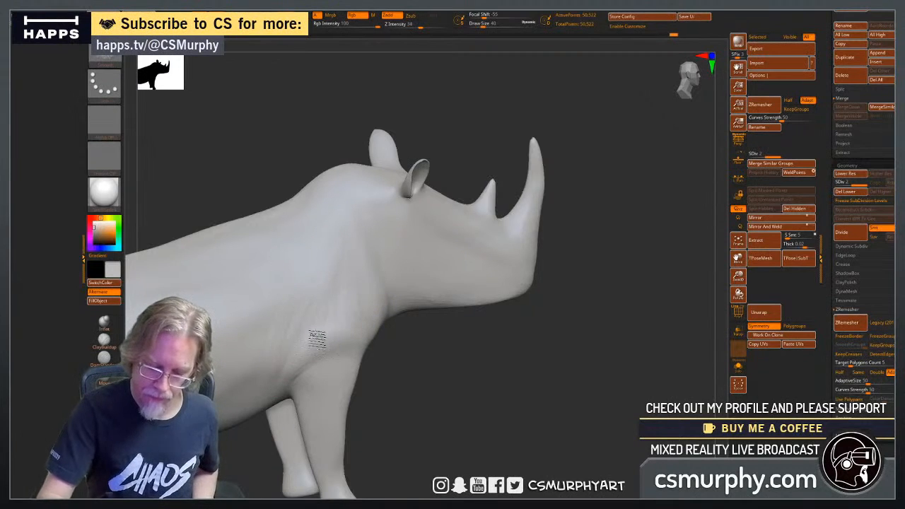
Build up and smooth the skin crease where the shoulder meets the upper front leg.
mouse_move(480, 390)
left_mouse_down()
mouse_move(515, 414)
mouse_move(505, 408)
left_mouse_up()
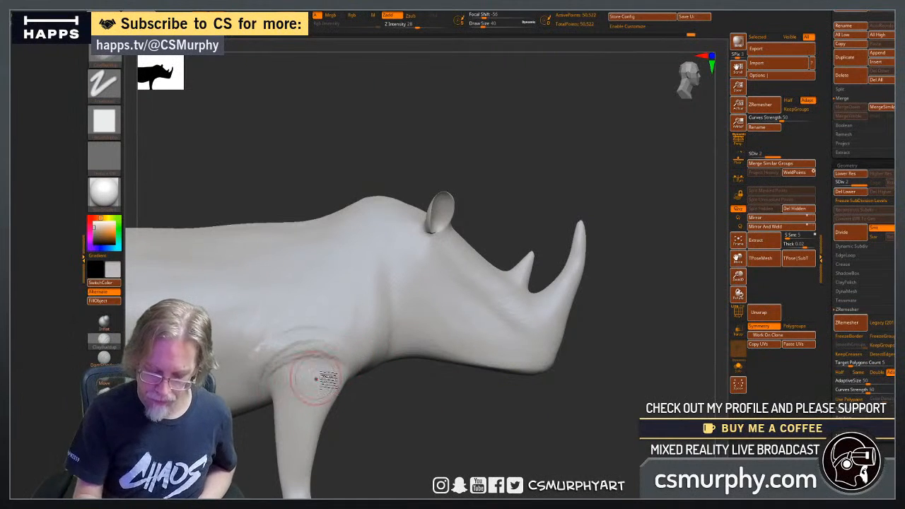
left_click_drag(269, 383, 319, 363)
left_click_drag(375, 426, 383, 400)
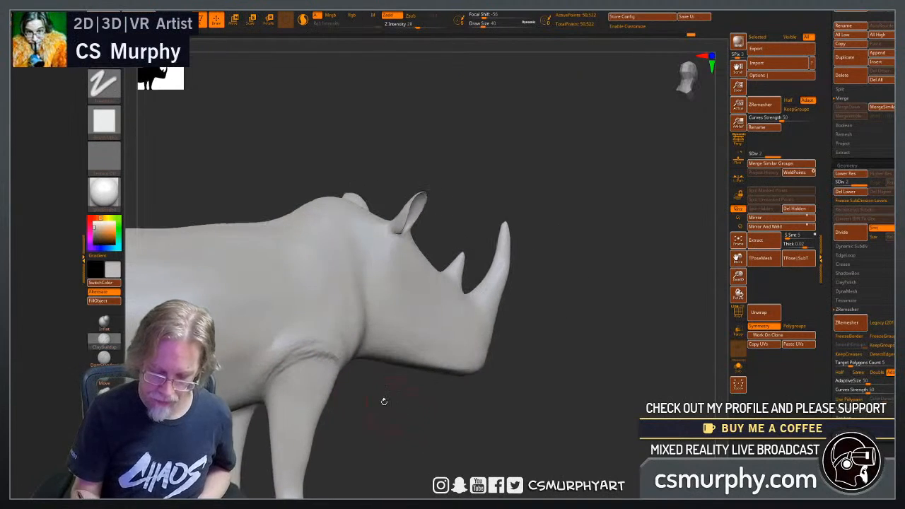
left_click_drag(283, 368, 268, 373, "shift")
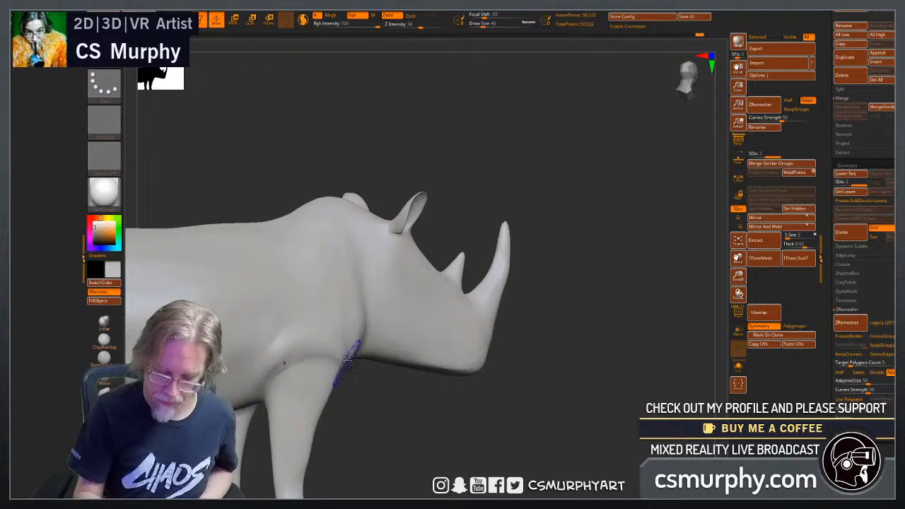
left_click_drag(389, 426, 359, 415)
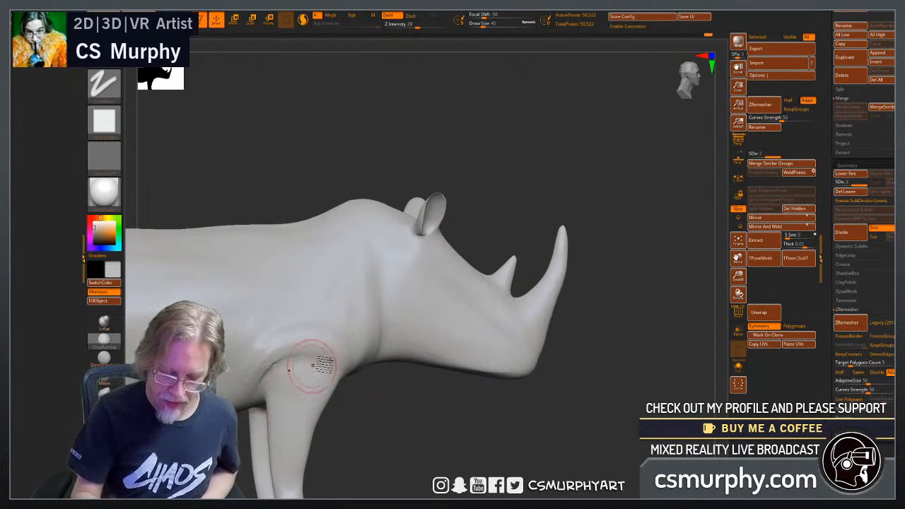
left_click_drag(286, 346, 313, 352)
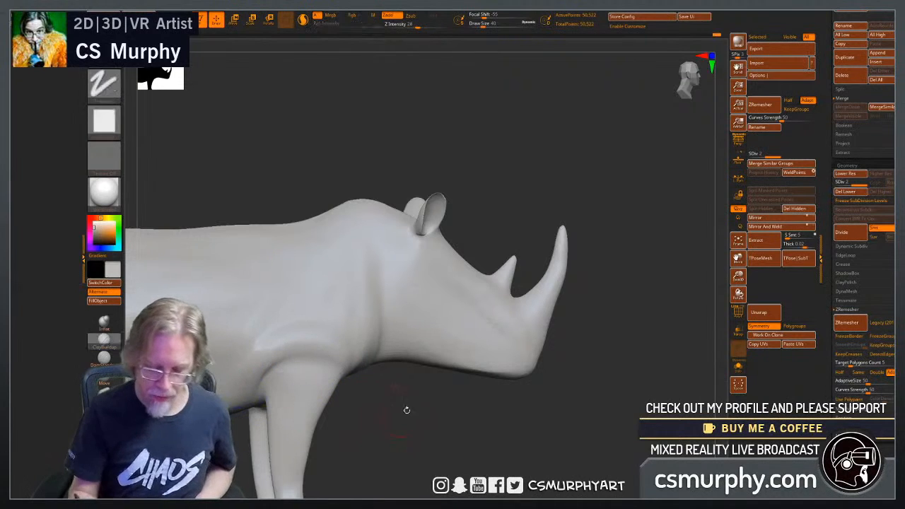
Extend the clay ridge over the top of the front leg back toward the belly and smooth it.
mouse_move(408, 411)
left_mouse_down()
mouse_move(410, 426)
mouse_move(485, 378)
mouse_move(472, 364)
left_mouse_up()
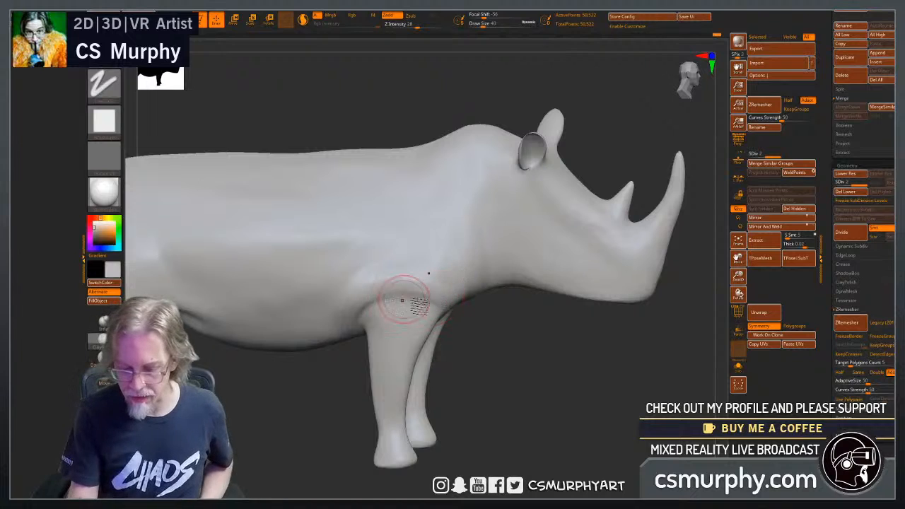
left_click_drag(424, 301, 335, 314, "shift")
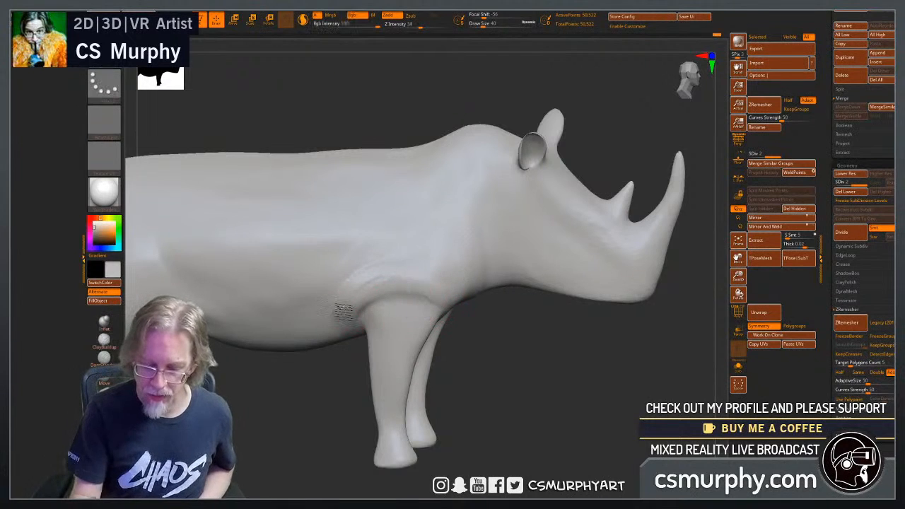
left_click_drag(398, 270, 332, 321, "shift")
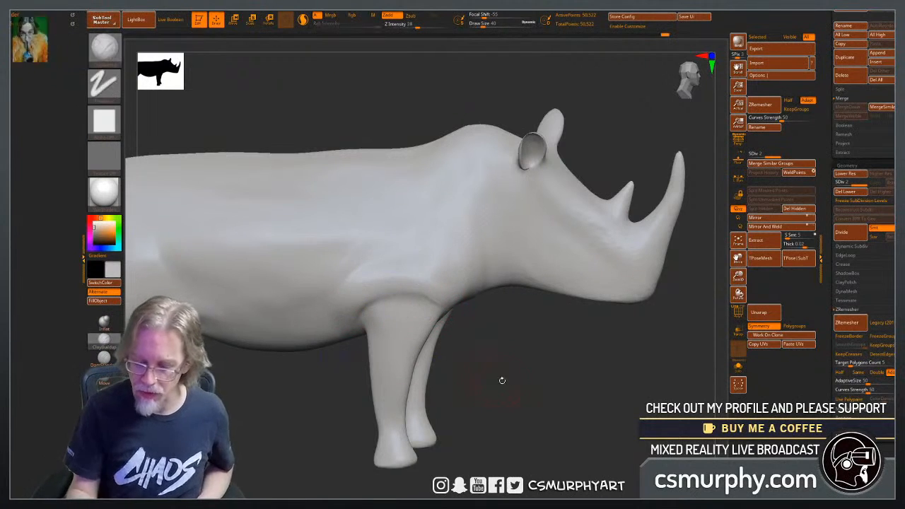
Sculpt clay folds across the chest between the front legs and smooth them into the surface.
left_click_drag(501, 378, 500, 357)
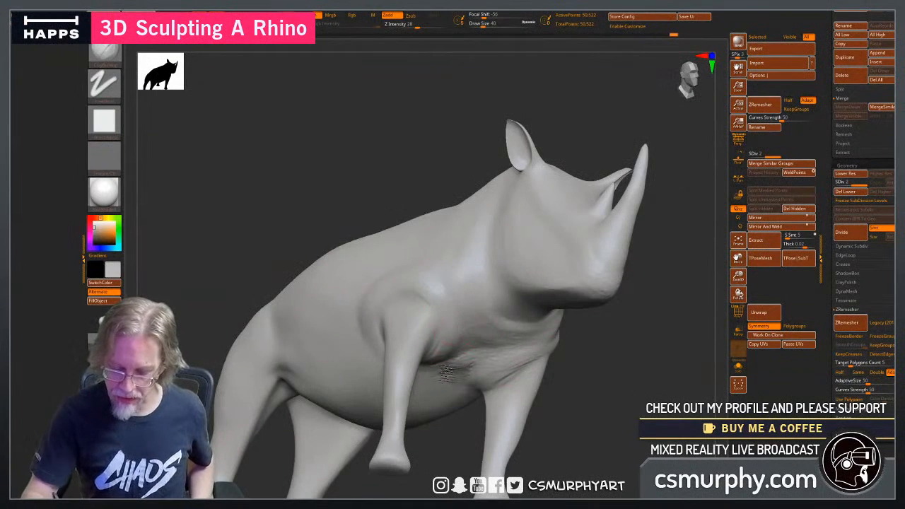
key("shift")
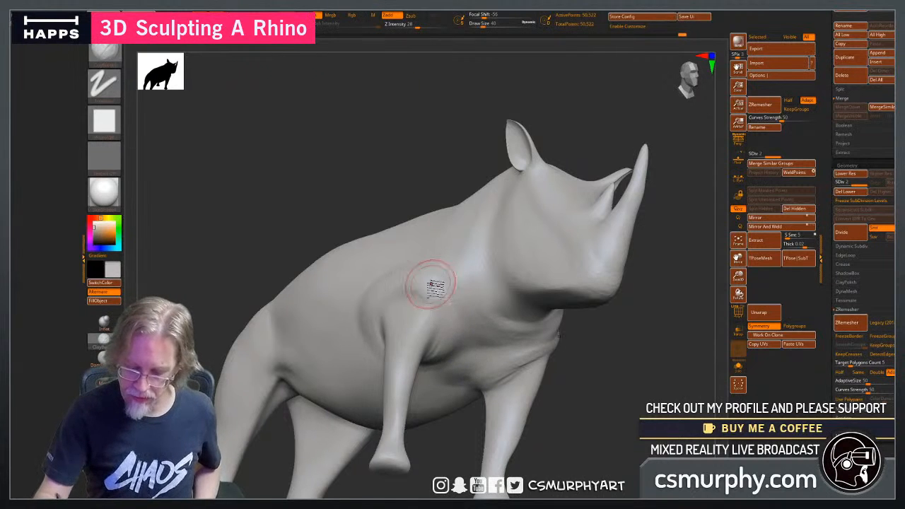
key("shift")
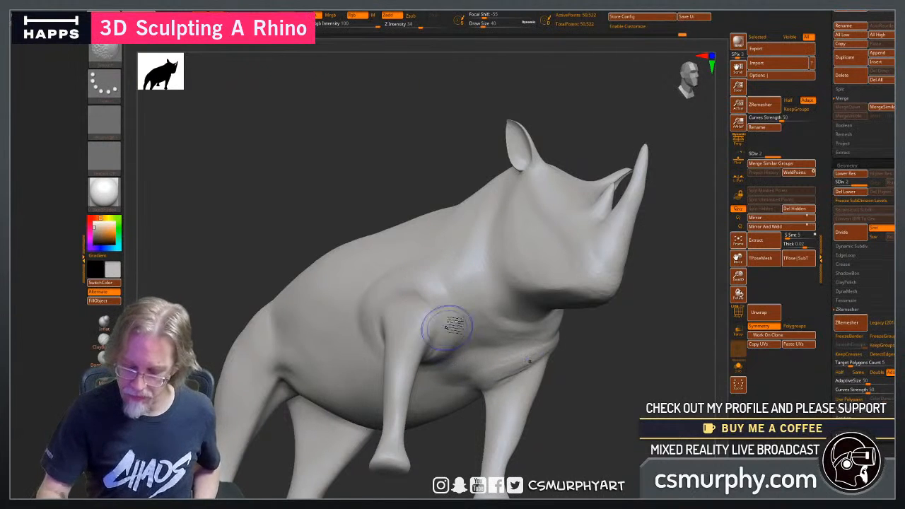
Add clay to the flank fold at the hind leg and build up and smooth the inner thighs.
left_click_drag(442, 448, 590, 429)
left_click_drag(503, 419, 607, 420, "alt")
left_click_drag(383, 420, 418, 421, "alt")
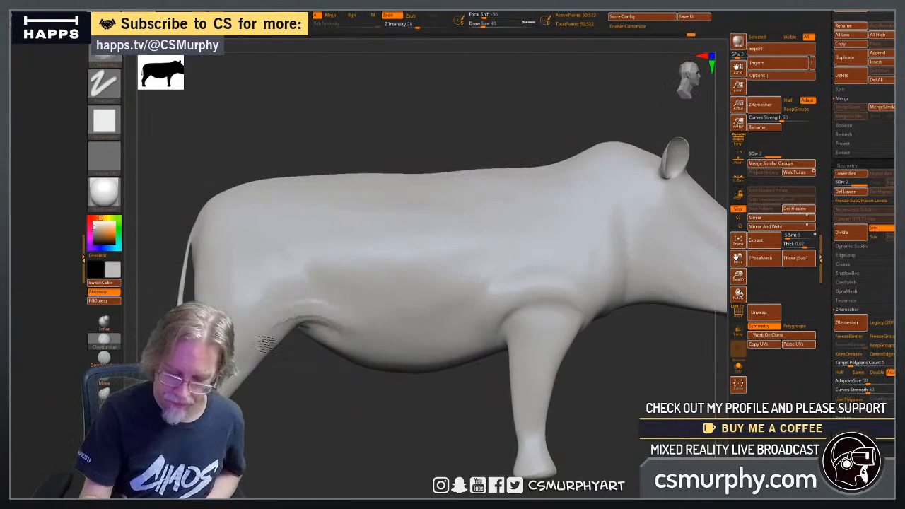
left_click_drag(265, 351, 297, 348)
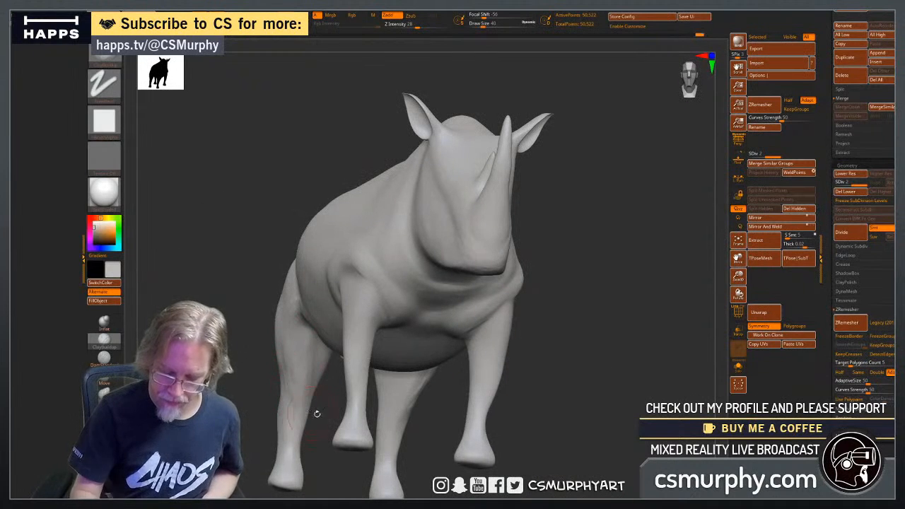
mouse_move(317, 414)
left_mouse_down()
mouse_move(186, 416)
mouse_move(202, 404)
mouse_move(516, 411)
mouse_move(529, 347)
left_mouse_up()
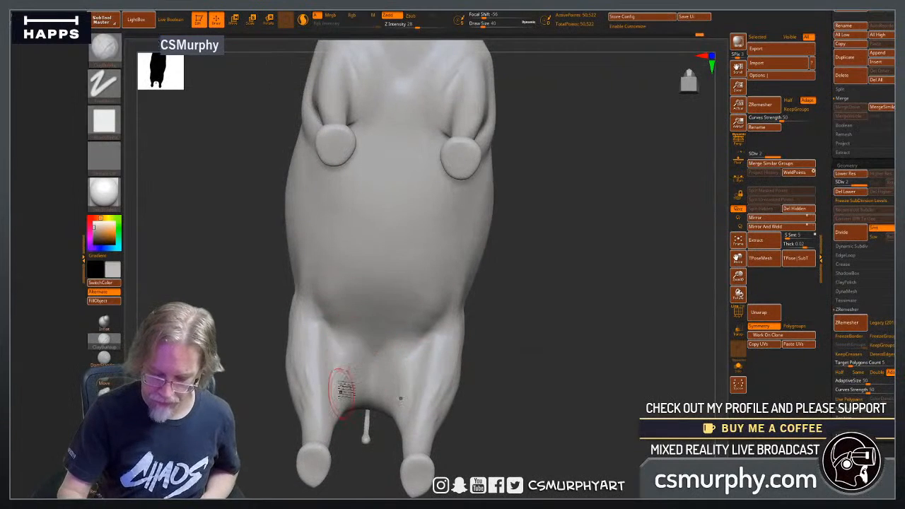
mouse_move(354, 387)
left_mouse_down()
mouse_move(369, 374)
mouse_move(364, 393)
mouse_move(359, 366)
mouse_move(332, 412)
left_mouse_up()
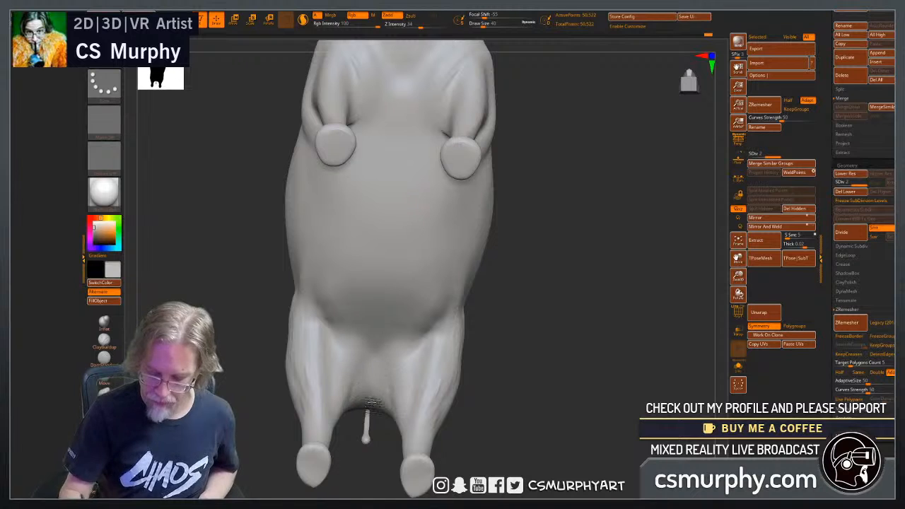
Lay clay strokes around the belly and lower flank to build up its rounded volume.
left_click_drag(514, 320, 571, 318)
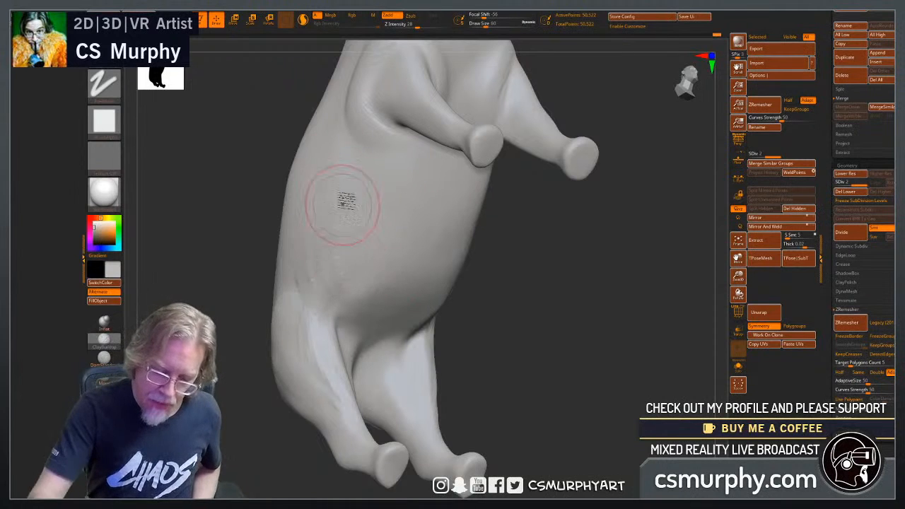
left_click_drag(322, 229, 364, 309)
mouse_move(463, 263)
left_mouse_down()
mouse_move(388, 281)
mouse_move(439, 303)
left_mouse_up()
left_click_drag(368, 312, 473, 330)
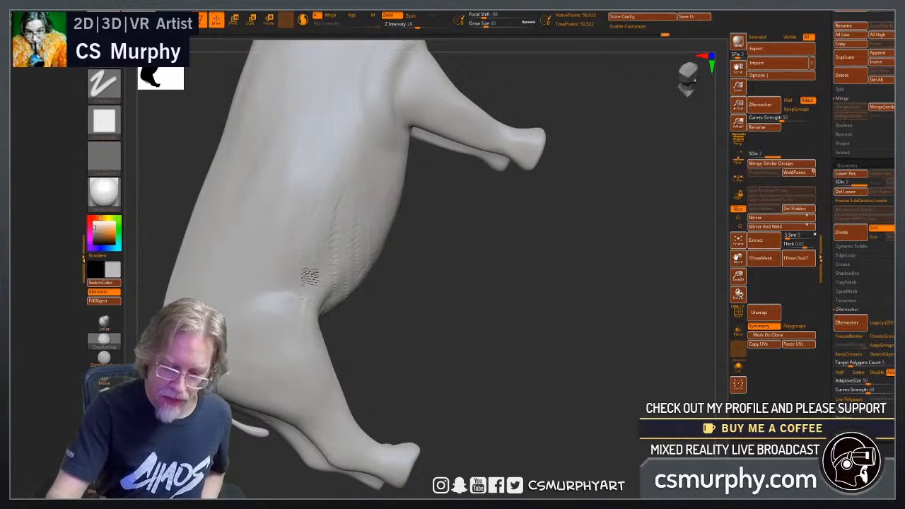
left_click_drag(407, 291, 452, 322)
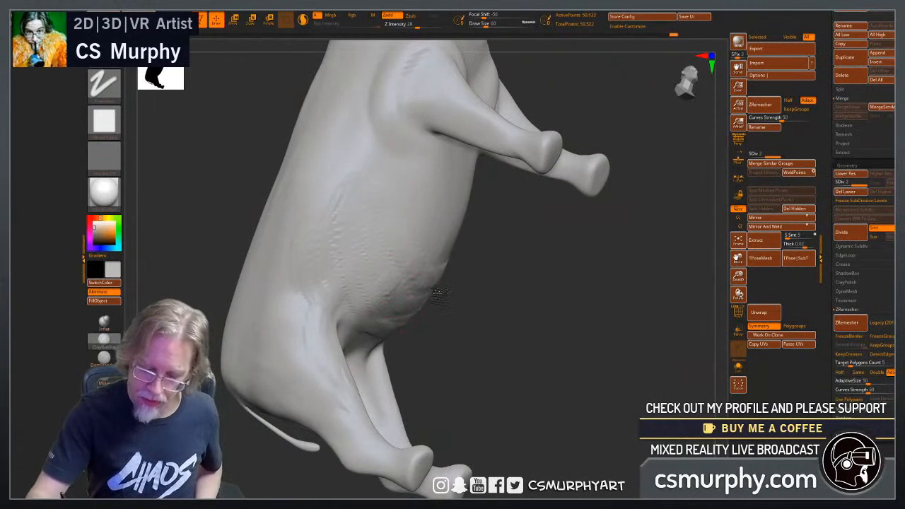
left_click_drag(510, 351, 414, 202)
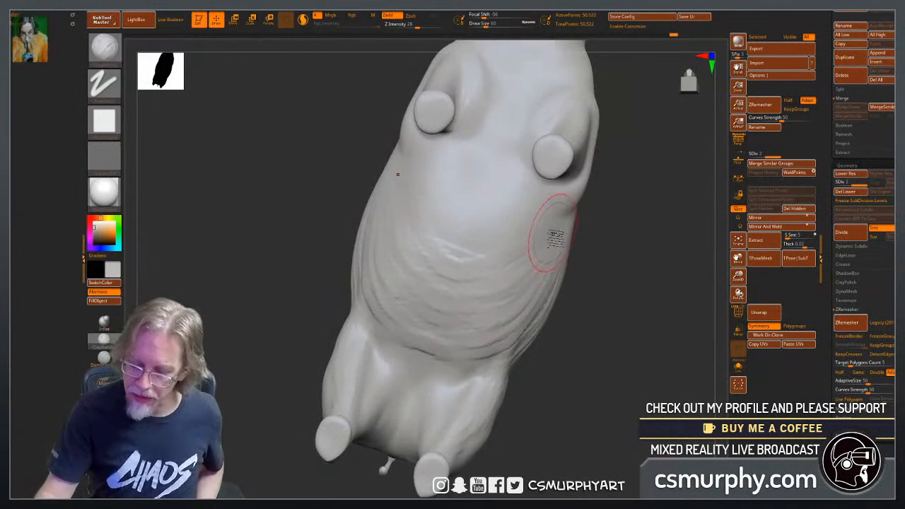
left_click_drag(547, 323, 446, 299)
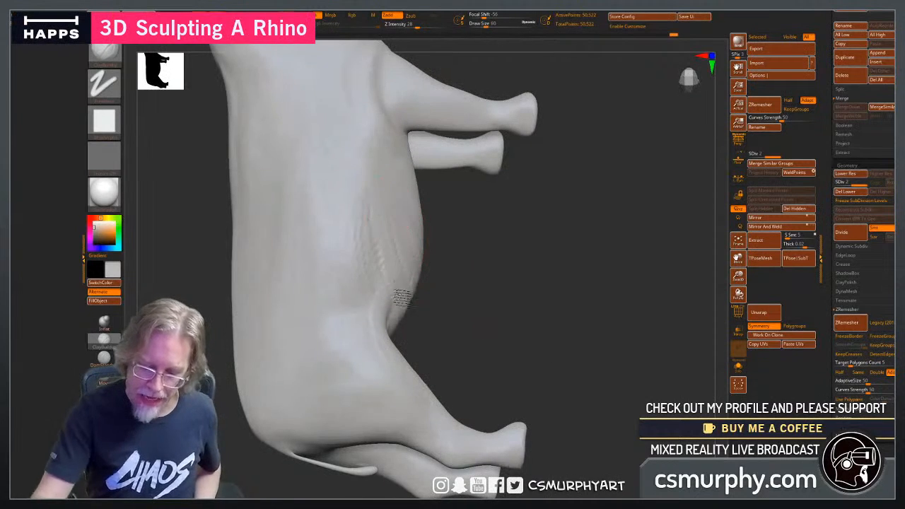
Smooth the clay strokes across the flank and the underside of the belly.
left_click_drag(505, 312, 384, 233)
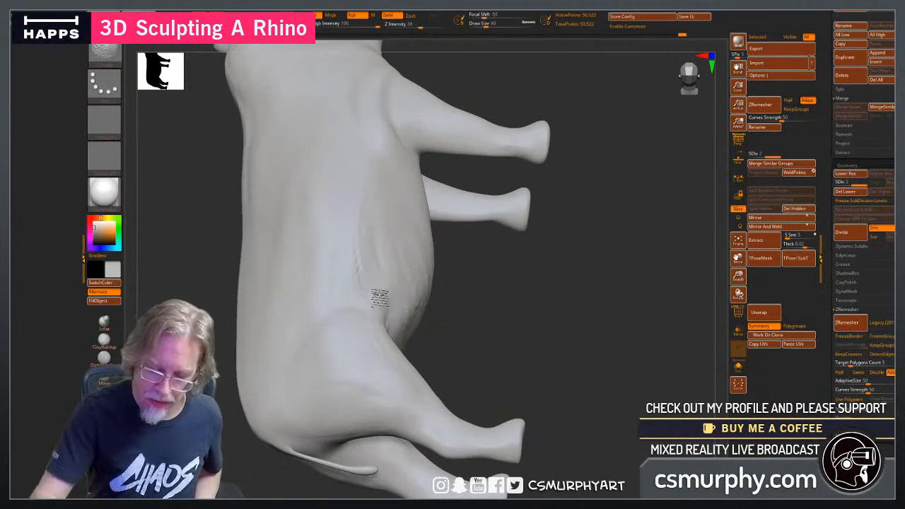
left_click_drag(493, 309, 424, 238)
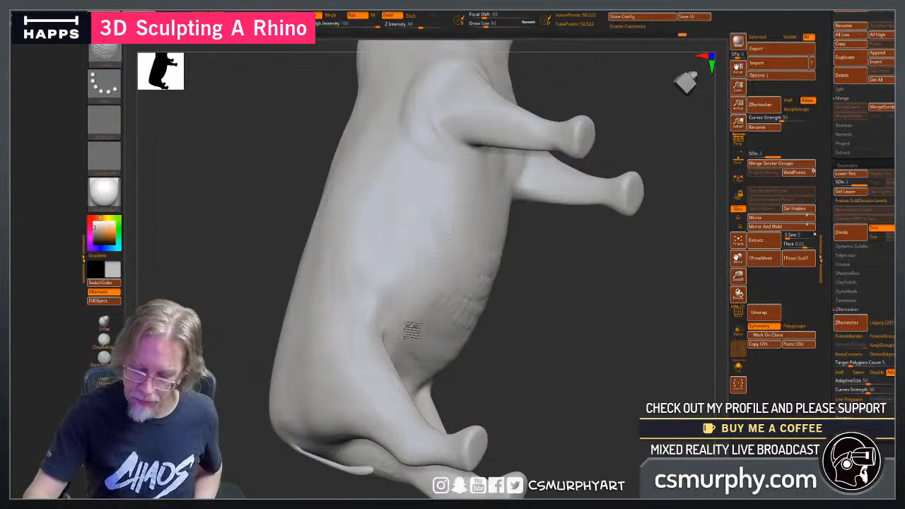
left_click_drag(538, 344, 470, 229)
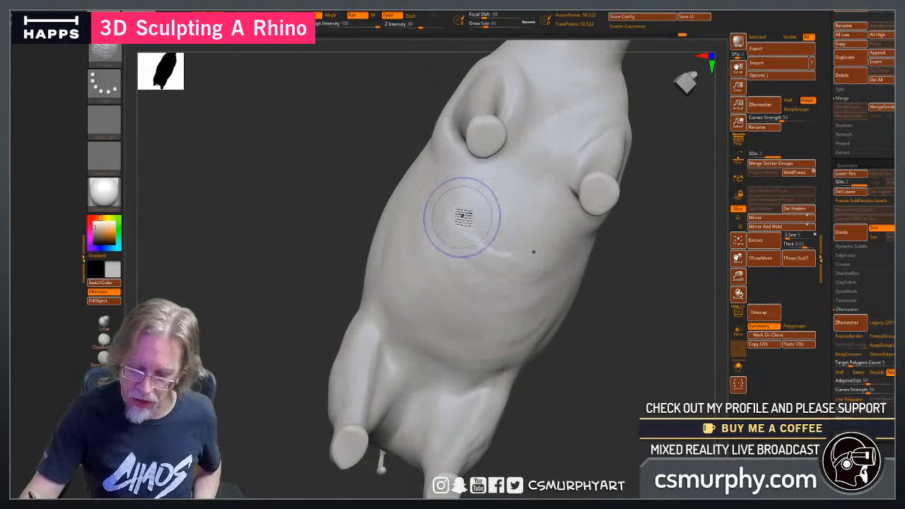
left_click_drag(538, 342, 415, 242)
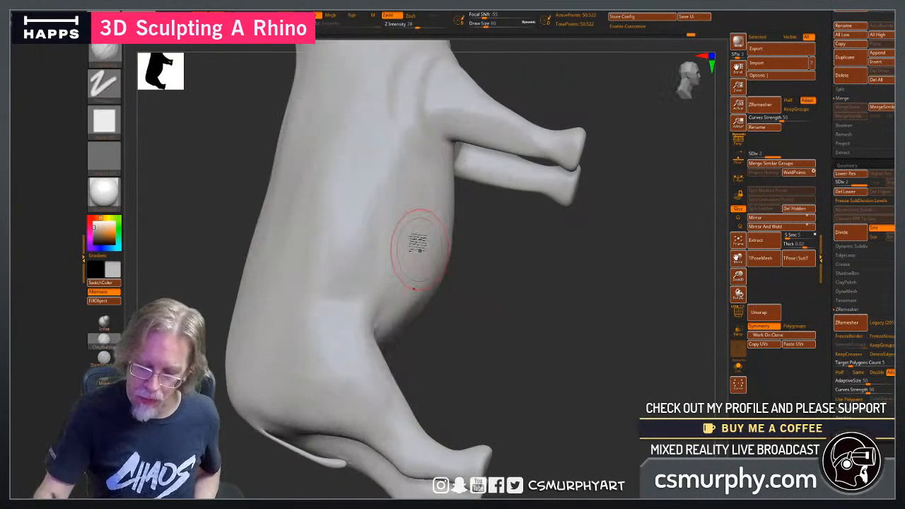
Build up more clay along the side of the belly between the front and hind legs.
left_click_drag(427, 281, 410, 217)
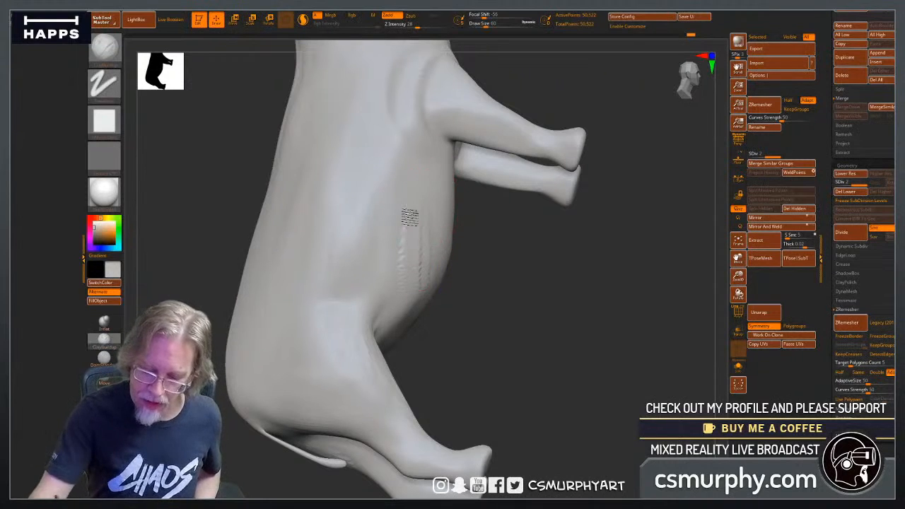
left_click_drag(388, 284, 434, 244)
mouse_move(537, 342)
left_mouse_down()
mouse_move(452, 352)
mouse_move(458, 380)
left_mouse_up()
left_click_drag(547, 337, 476, 399, "alt")
left_click_drag(424, 245, 410, 234, "shift")
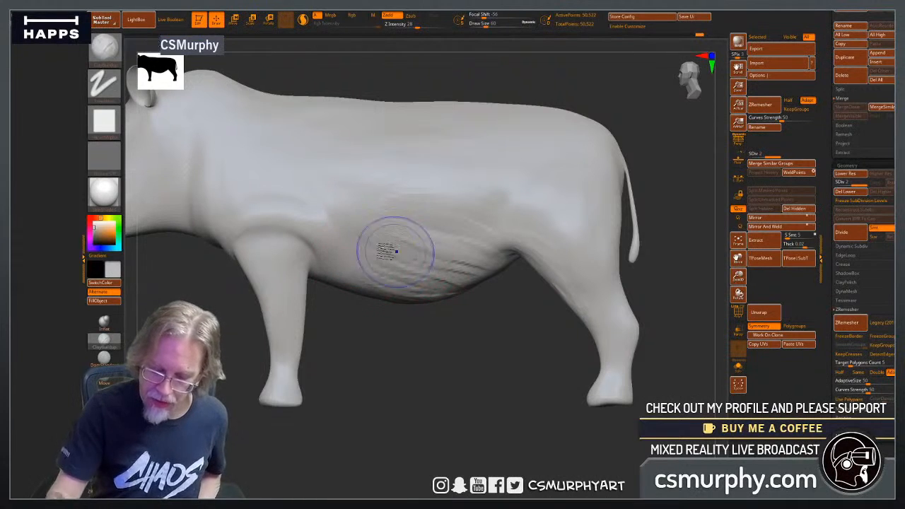
Smooth the belly's clay strokes toward the hind leg and blend the mid-flank surface.
left_click_drag(396, 250, 366, 271, "shift")
mouse_move(429, 261)
left_mouse_down("shift")
mouse_move(458, 281)
mouse_move(452, 261)
left_mouse_up("shift")
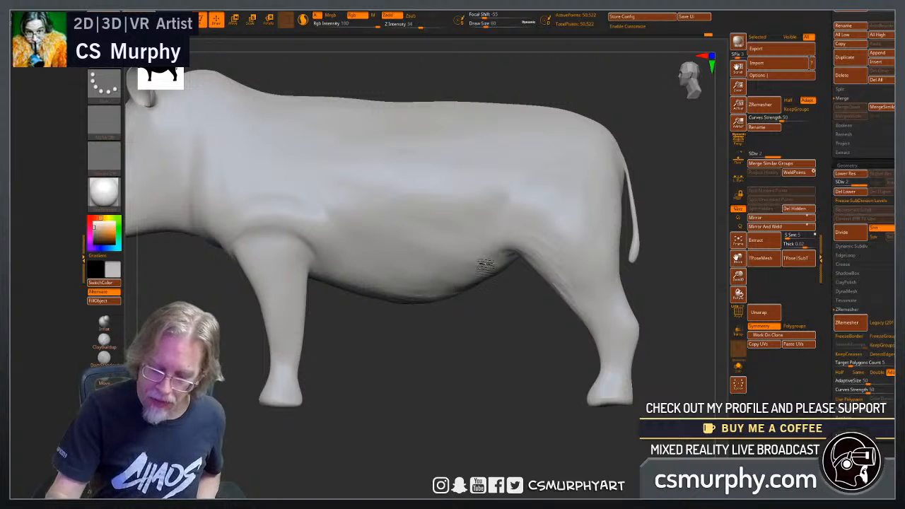
left_click_drag(485, 265, 464, 285, "shift")
left_click_drag(383, 218, 421, 192, "shift")
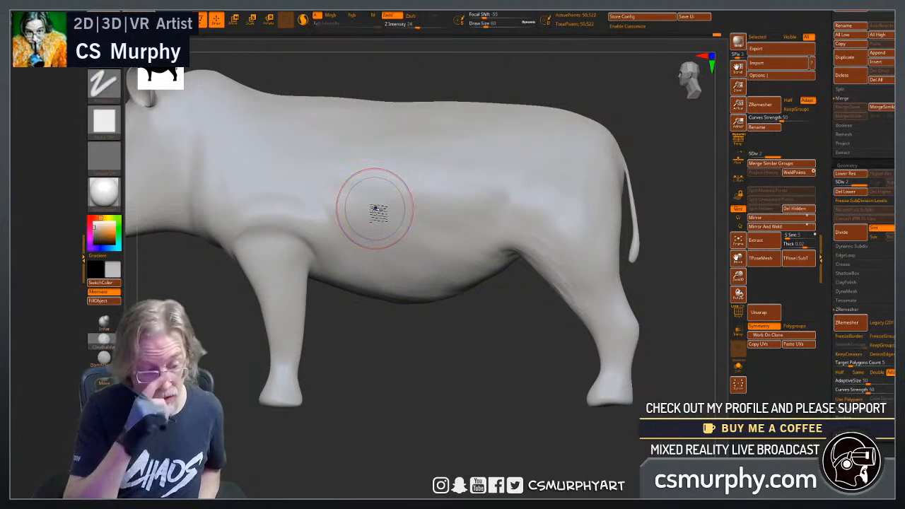
left_click_drag(406, 270, 432, 285, "shift")
left_click_drag(390, 224, 401, 248, "shift")
Build up clay strokes across the shoulder above the front leg to form a raised fold of skin.
left_click_drag(396, 353, 466, 356)
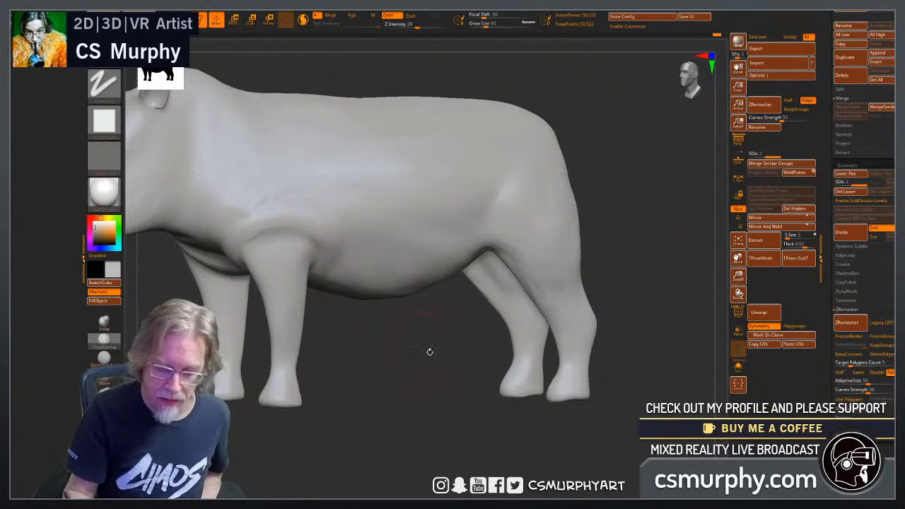
left_click_drag(327, 196, 281, 153)
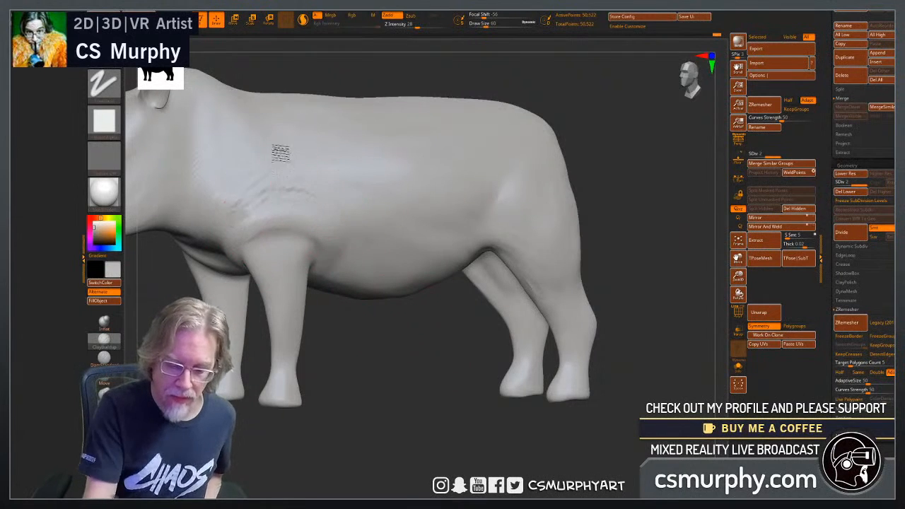
left_click_drag(312, 201, 232, 212)
left_click_drag(291, 212, 214, 221)
left_click_drag(305, 195, 233, 215)
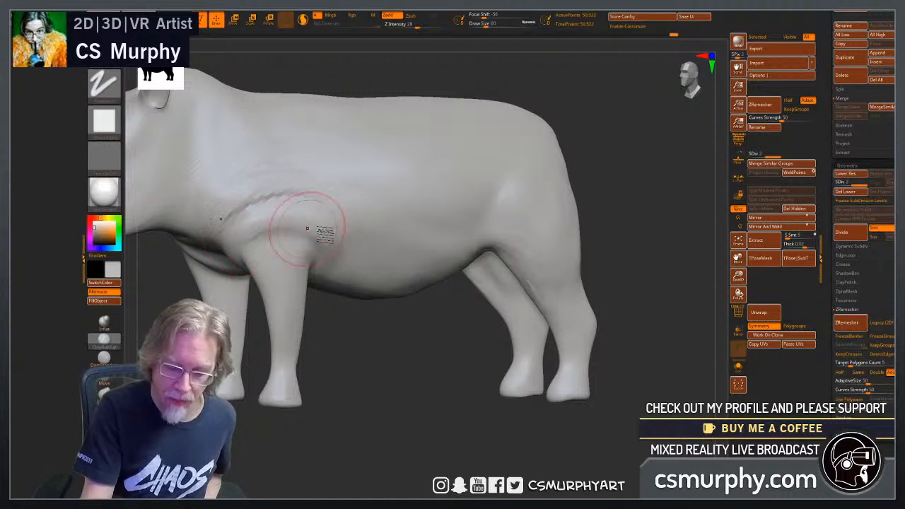
mouse_move(329, 201)
left_mouse_down()
mouse_move(232, 217)
mouse_move(216, 190)
left_mouse_up()
mouse_move(318, 177)
left_mouse_down()
mouse_move(209, 186)
mouse_move(243, 199)
left_mouse_up()
mouse_move(243, 198)
left_mouse_down("shift")
mouse_move(196, 176)
mouse_move(250, 204)
mouse_move(292, 194)
mouse_move(226, 226)
left_mouse_up("shift")
Smooth the surface on the upper thigh of the hind leg.
mouse_move(375, 390)
left_mouse_down()
mouse_move(587, 410)
mouse_move(576, 386)
mouse_move(403, 420)
left_mouse_up()
mouse_move(572, 354)
left_mouse_down("alt")
mouse_move(511, 415)
mouse_move(483, 417)
left_mouse_up("alt")
mouse_move(485, 347)
left_mouse_down()
mouse_move(462, 270)
mouse_move(480, 359)
mouse_move(456, 306)
mouse_move(489, 364)
mouse_move(452, 327)
mouse_move(464, 301)
left_mouse_up()
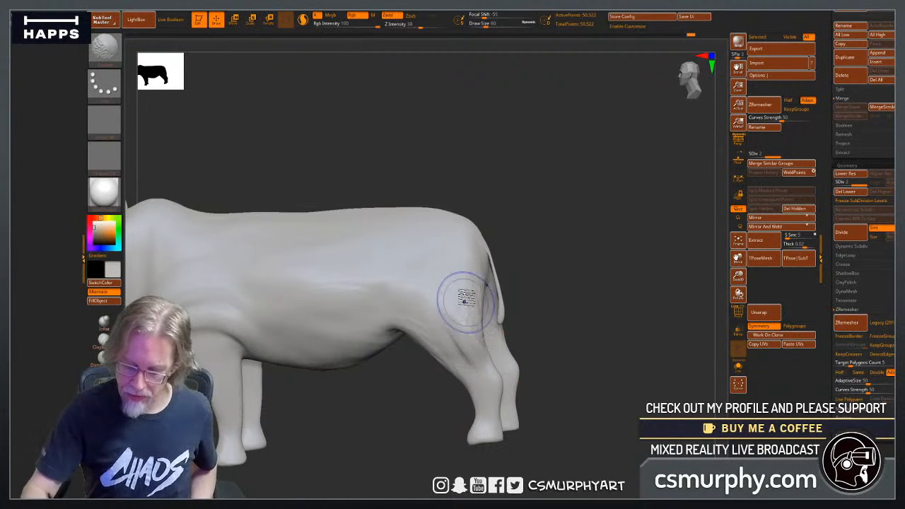
left_click_drag(591, 387, 600, 375)
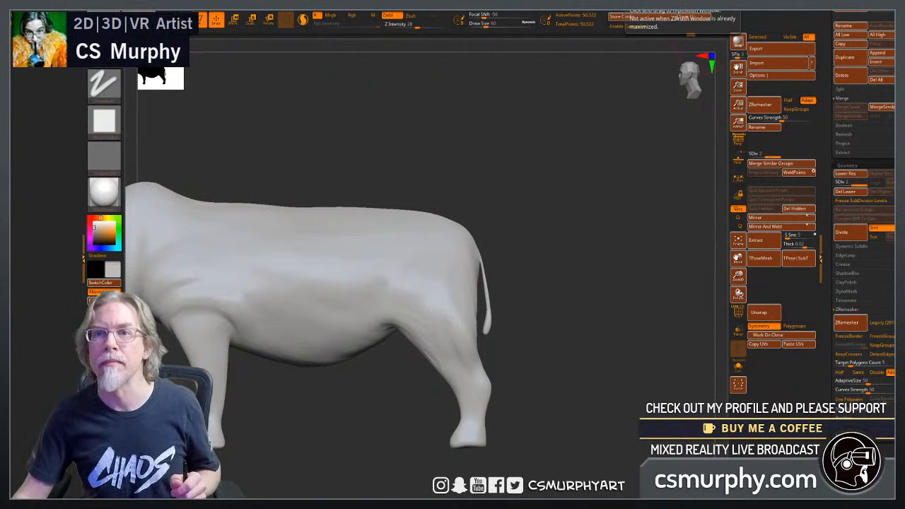
key("alt+Tab")
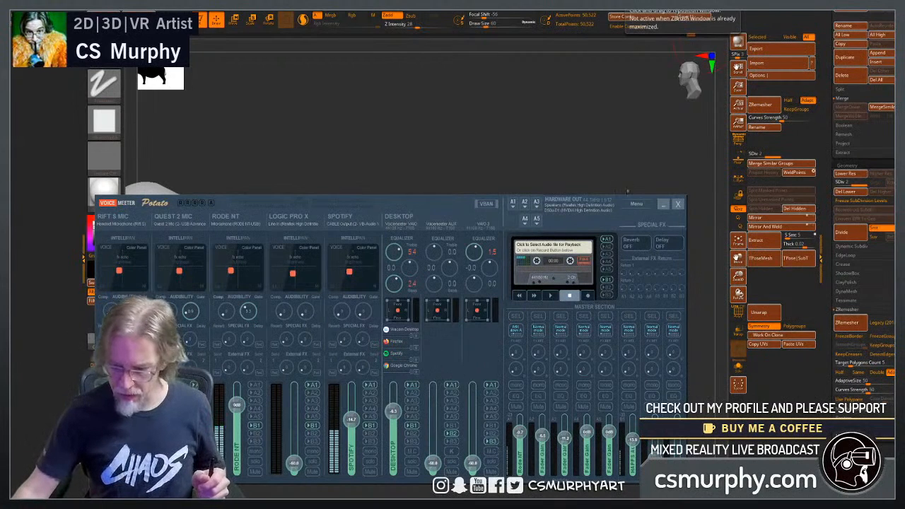
left_click(660, 205)
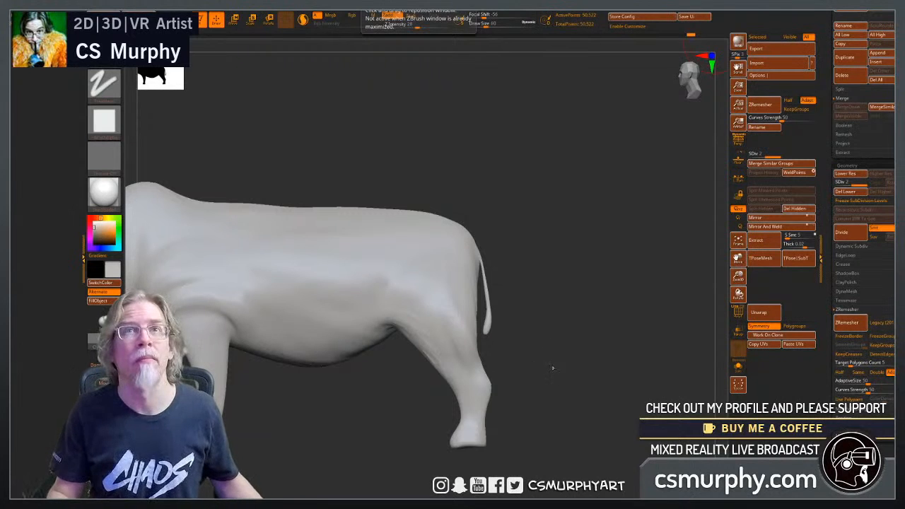
Lay clay strokes over the cheek between the muzzle and neck and smooth them into the head.
left_click_drag(552, 367, 615, 370)
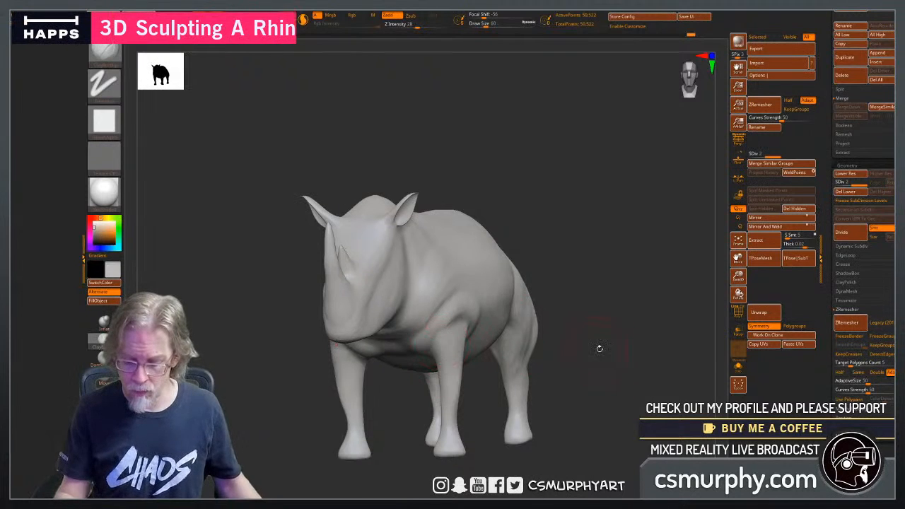
mouse_move(598, 347)
left_mouse_down()
mouse_move(620, 323)
mouse_move(594, 398)
mouse_move(541, 393)
left_mouse_up()
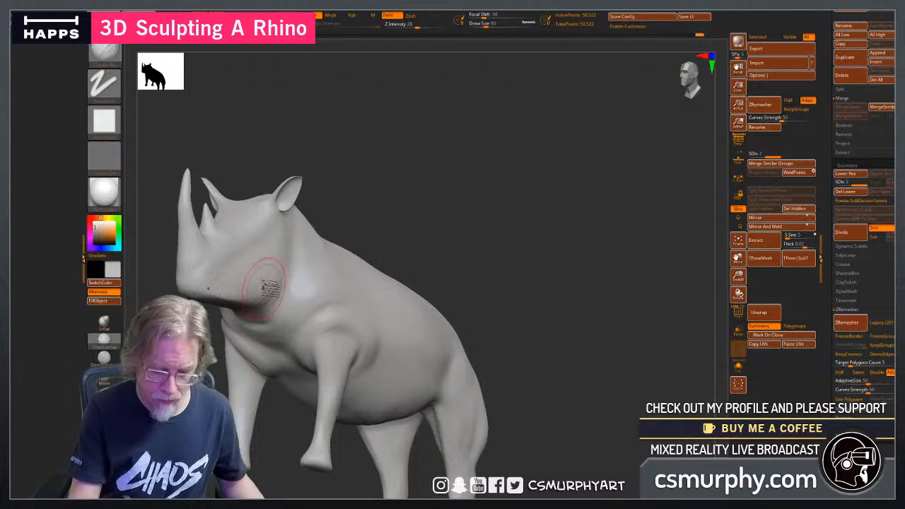
mouse_move(556, 358)
left_mouse_down("alt")
mouse_move(610, 347)
mouse_move(596, 363)
left_mouse_up("alt")
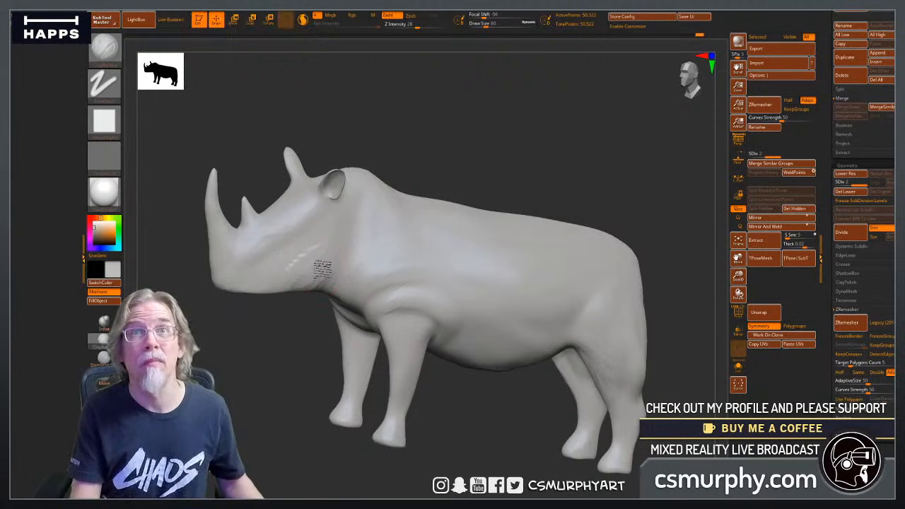
left_click_drag(310, 237, 245, 260)
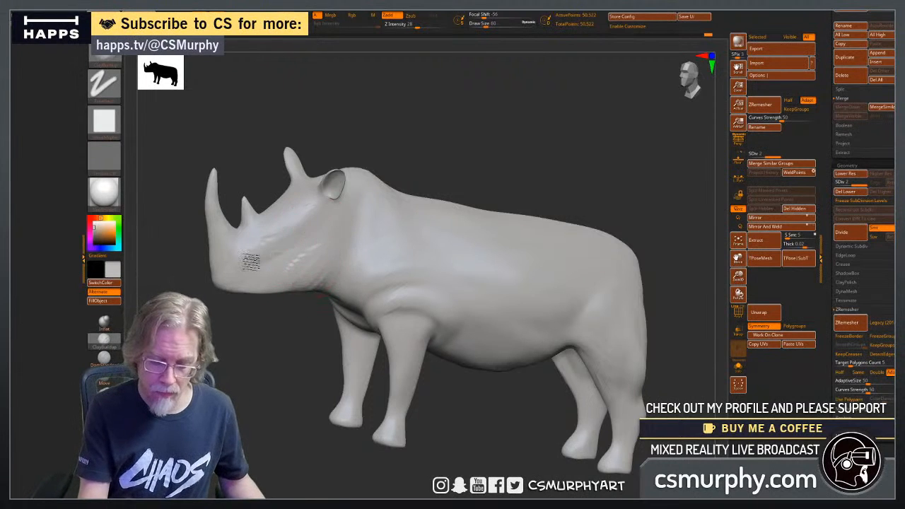
left_click_drag(304, 236, 264, 267)
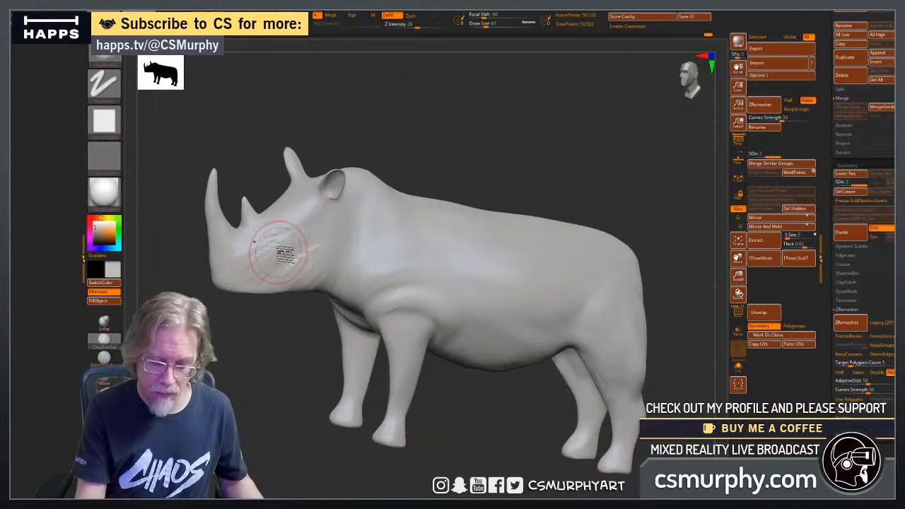
mouse_move(300, 234)
left_mouse_down()
mouse_move(252, 283)
mouse_move(332, 279)
left_mouse_up()
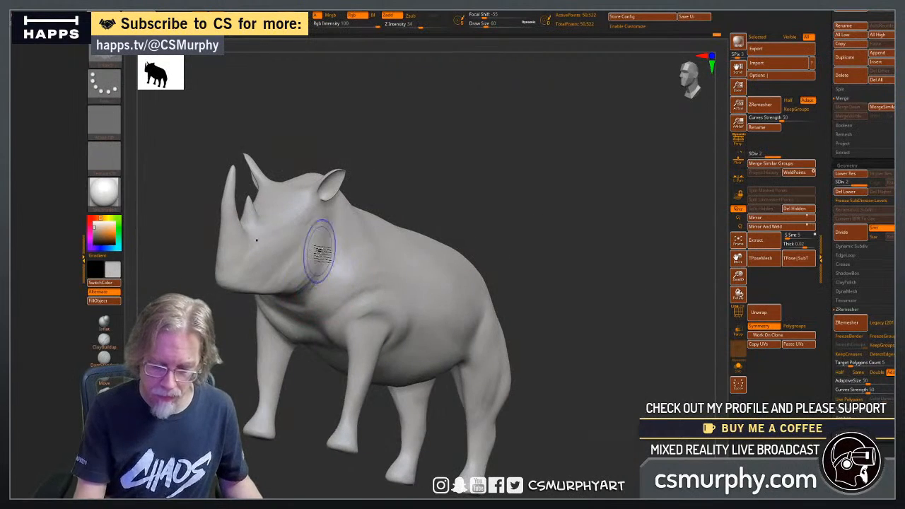
Add clay along the lower jaw and smooth the underside of the head.
left_click_drag(601, 237, 495, 245)
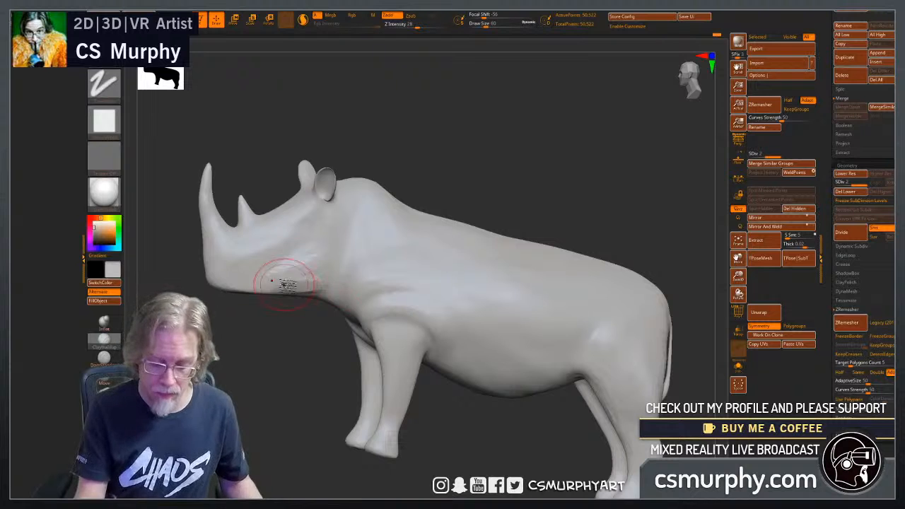
mouse_move(274, 355)
left_mouse_down()
mouse_move(384, 267)
mouse_move(387, 225)
left_mouse_up()
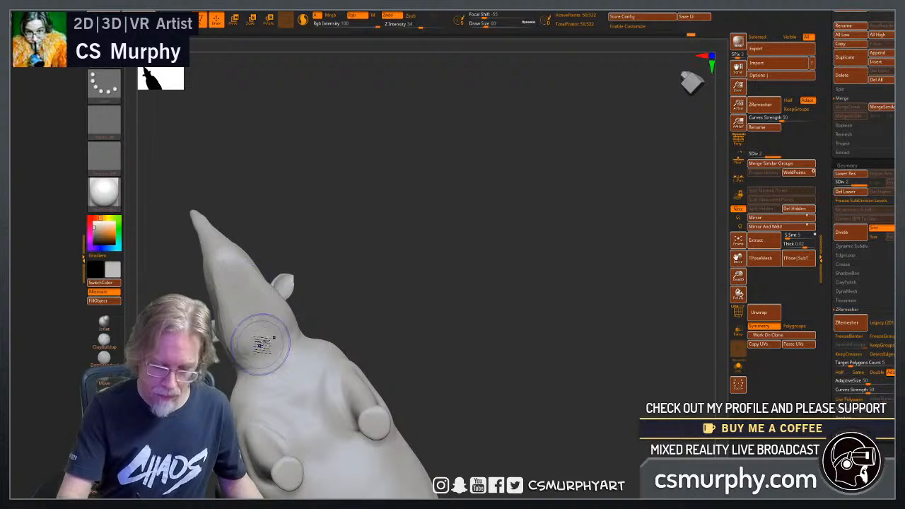
mouse_move(398, 327)
left_mouse_down()
mouse_move(561, 256)
mouse_move(429, 217)
mouse_move(467, 243)
mouse_move(471, 263)
left_mouse_up()
mouse_move(615, 234)
left_mouse_down()
mouse_move(530, 257)
mouse_move(542, 284)
mouse_move(531, 274)
mouse_move(349, 325)
left_mouse_up()
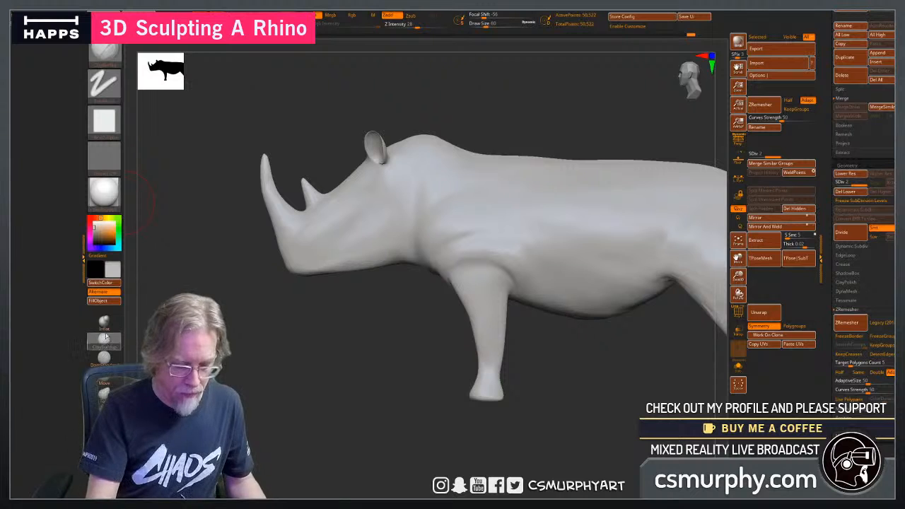
Reshape the rear corner of the jaw with the Move brush to give the head a fuller underside.
left_click(105, 358)
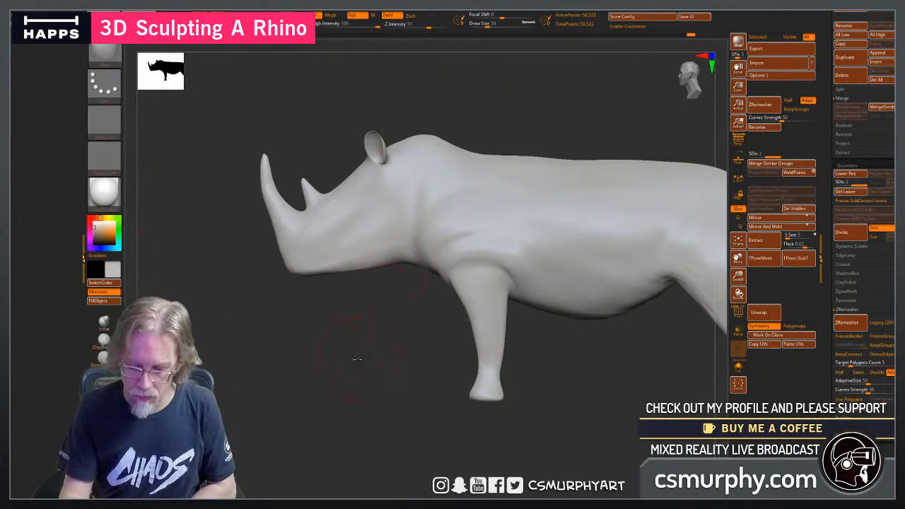
mouse_move(357, 359)
left_mouse_down()
mouse_move(401, 354)
mouse_move(403, 317)
left_mouse_up()
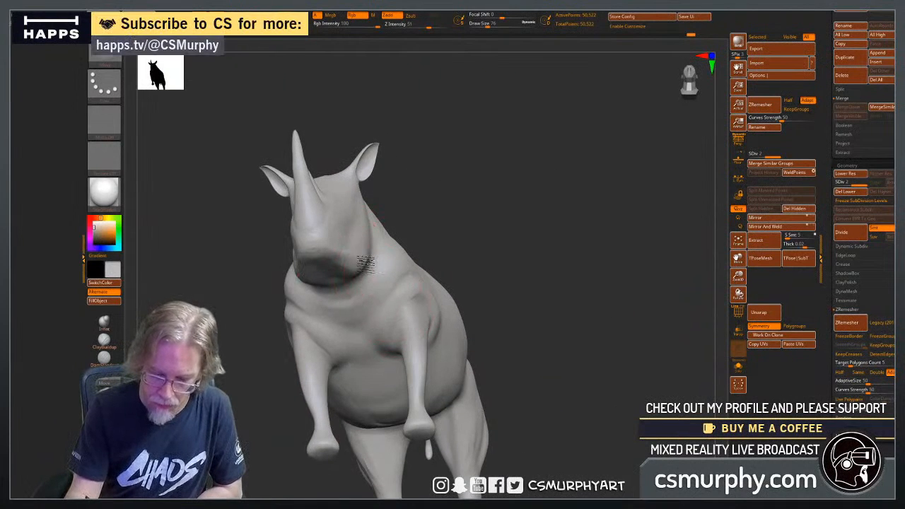
mouse_move(500, 243)
left_mouse_down()
mouse_move(483, 258)
mouse_move(459, 258)
left_mouse_up()
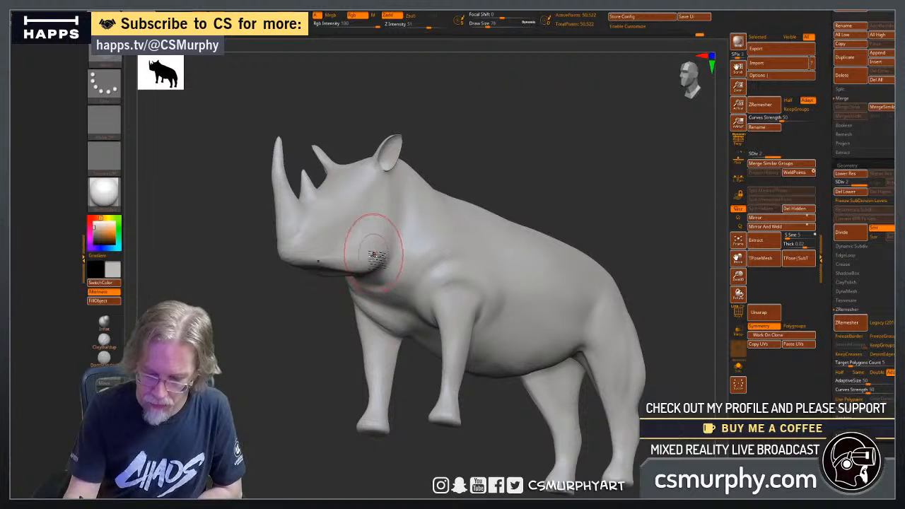
left_click_drag(313, 329, 289, 361)
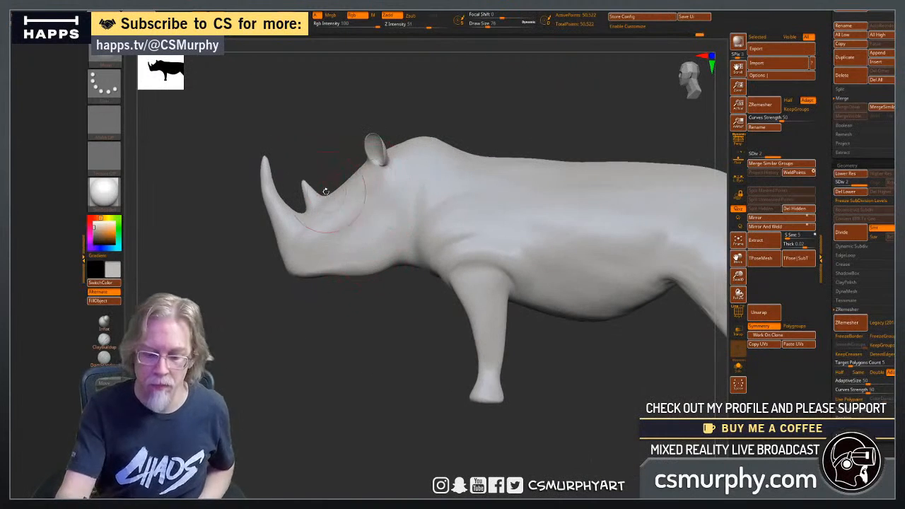
Lengthen both horns by pulling their tips upward with the Move brush, masking the rear horn.
left_click_drag(265, 162, 263, 144)
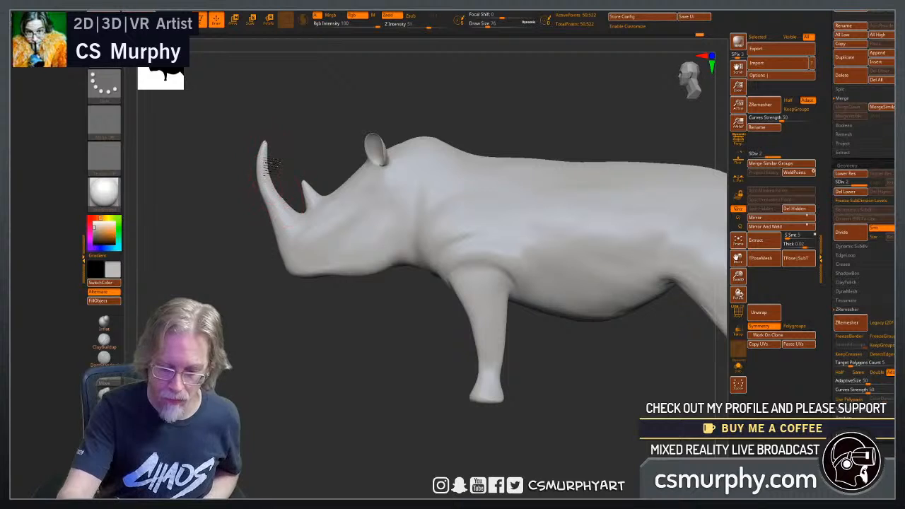
left_click_drag(304, 181, 297, 162)
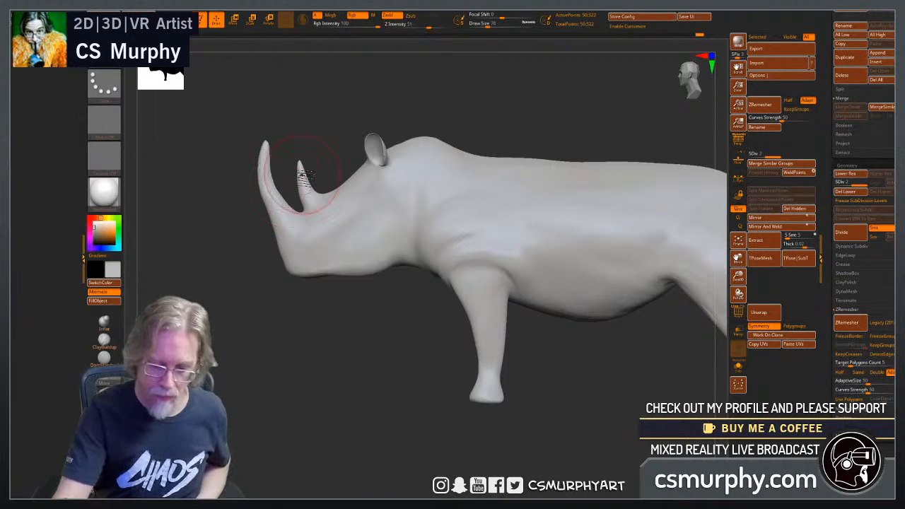
mouse_move(288, 147)
left_mouse_down("ctrl")
mouse_move(290, 189)
mouse_move(332, 208)
mouse_move(300, 118)
mouse_move(293, 131)
left_mouse_up("ctrl")
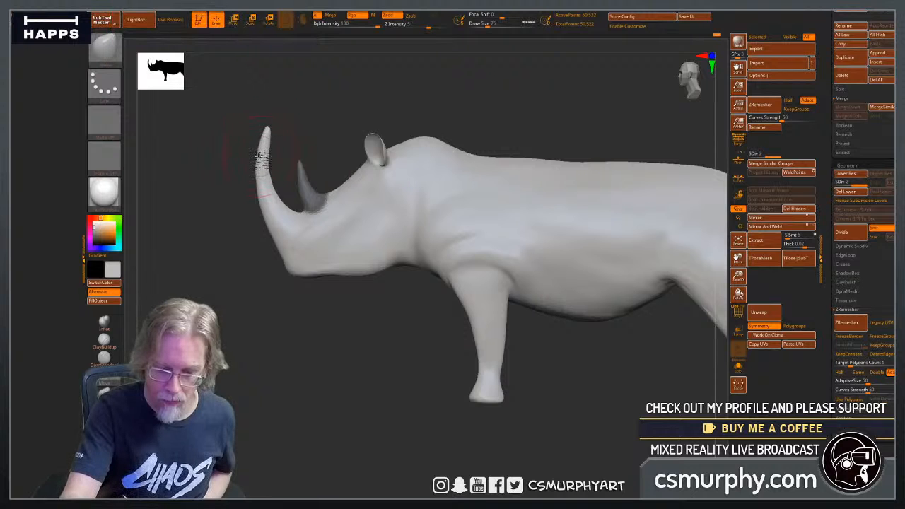
Widen the front horn symmetrically as seen from the front with the Move brush.
left_click_drag(318, 396, 362, 396)
mouse_move(431, 302)
left_mouse_down("alt")
mouse_move(486, 318)
mouse_move(483, 288)
left_mouse_up("alt")
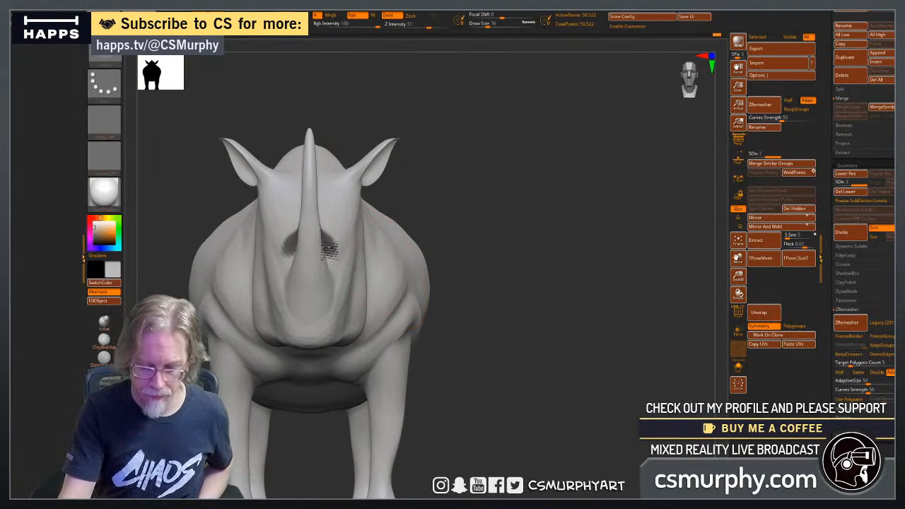
mouse_move(489, 301)
left_mouse_down()
mouse_move(452, 317)
mouse_move(492, 304)
left_mouse_up()
mouse_move(428, 220)
left_mouse_down()
mouse_move(482, 233)
mouse_move(415, 210)
left_mouse_up()
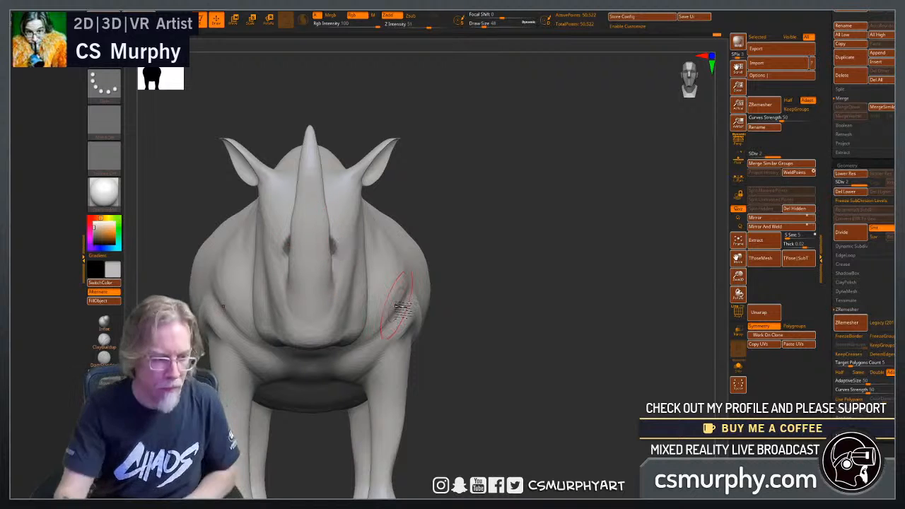
Refine the front horn's backward curve in side view and its thickness in front view.
left_click_drag(503, 327, 475, 334)
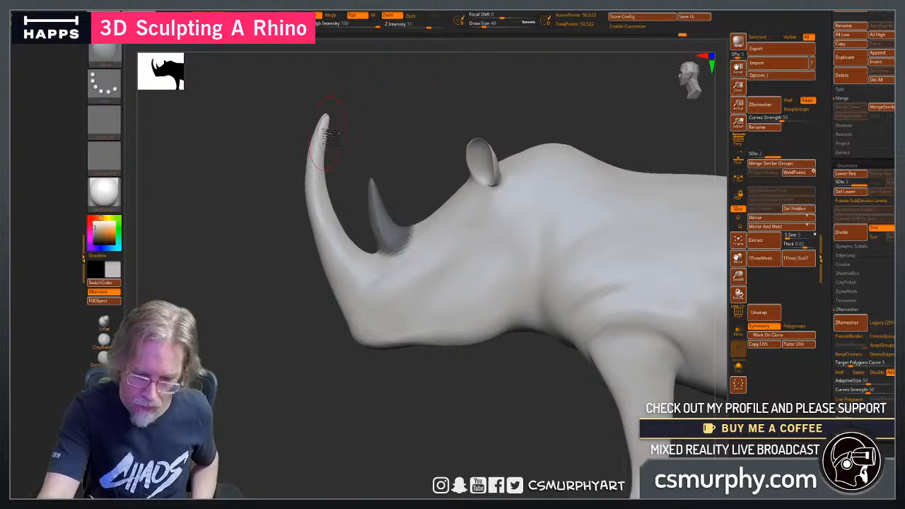
left_click_drag(326, 150, 330, 156)
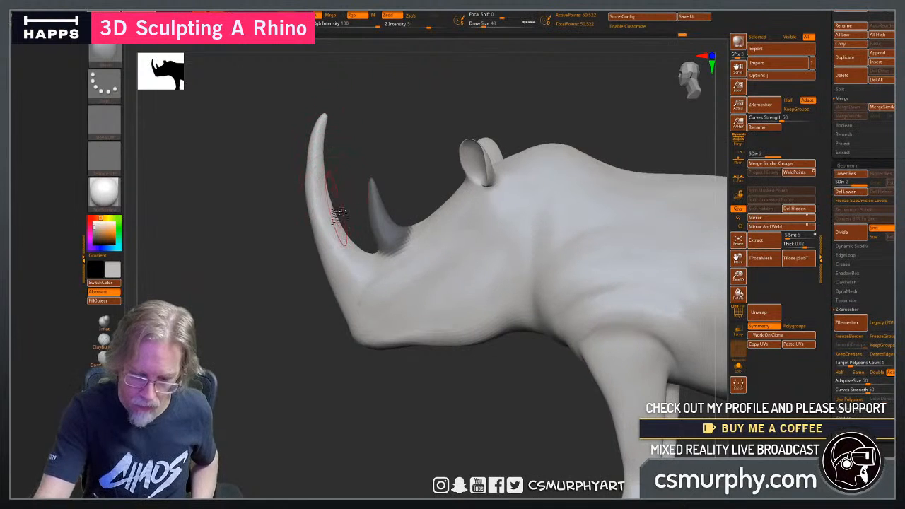
left_click_drag(344, 427, 354, 414)
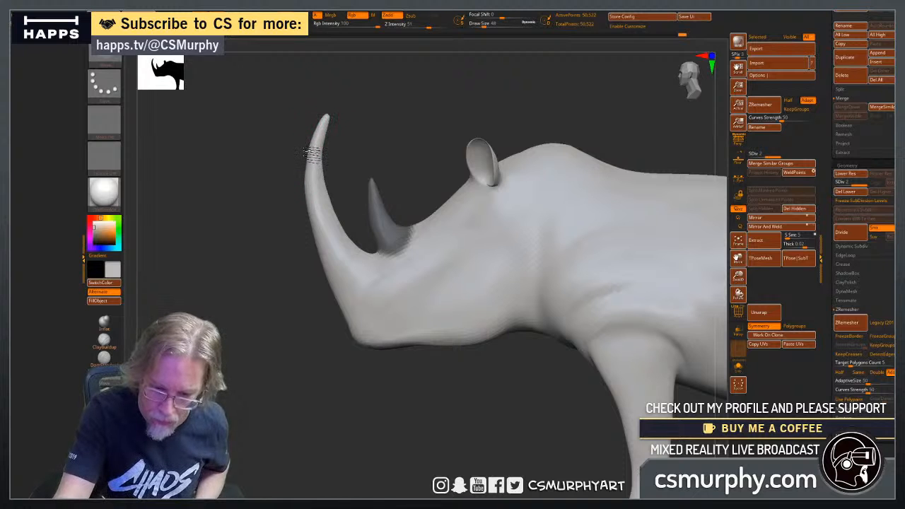
left_click_drag(370, 400, 417, 389)
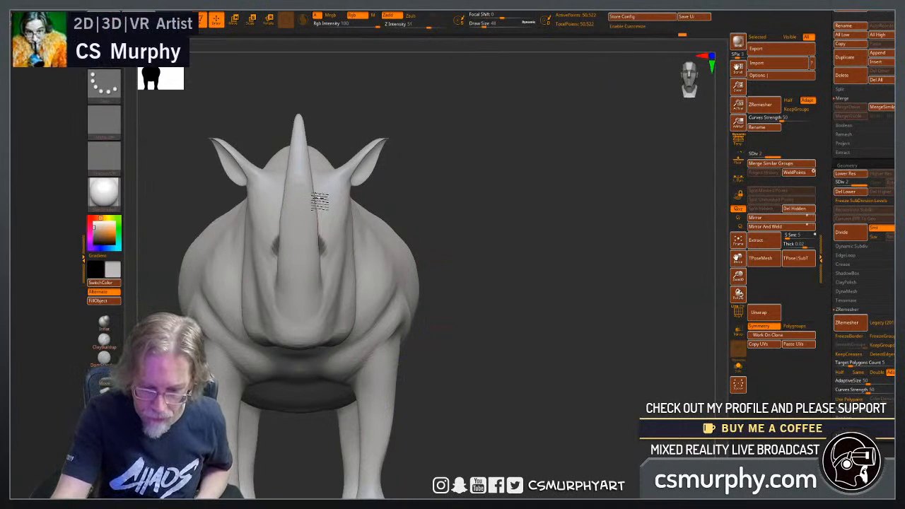
mouse_move(320, 200)
left_mouse_down()
mouse_move(319, 265)
mouse_move(322, 244)
left_mouse_up()
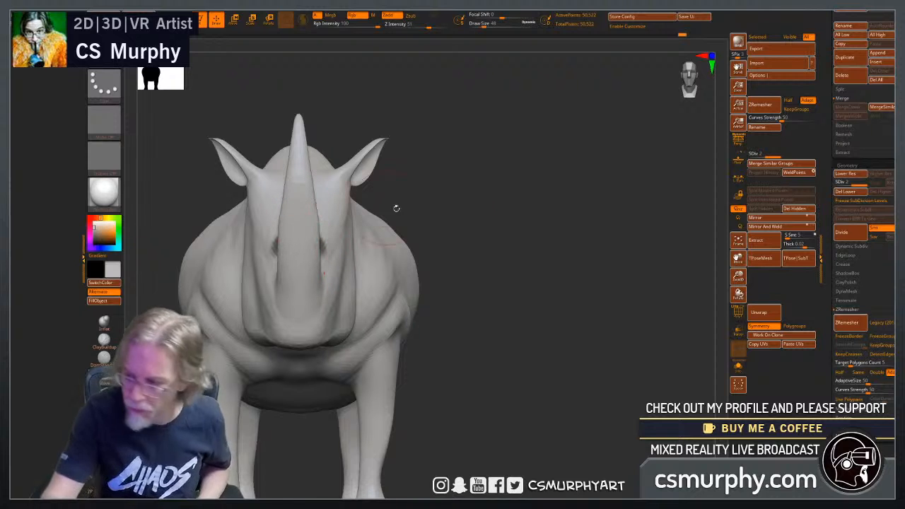
Lower the mesh to subdivision level 1 with its wireframe shown and reshape the front horn from tip to base.
key("shift+d")
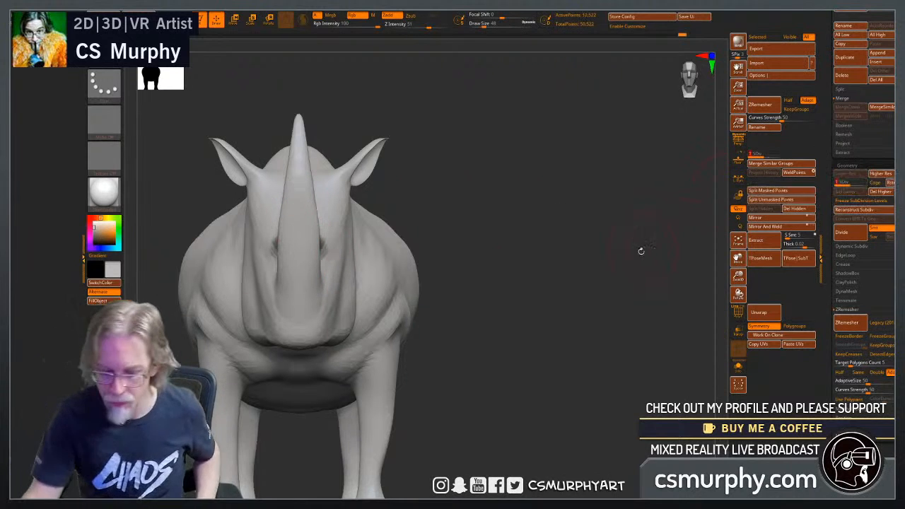
left_click(738, 312)
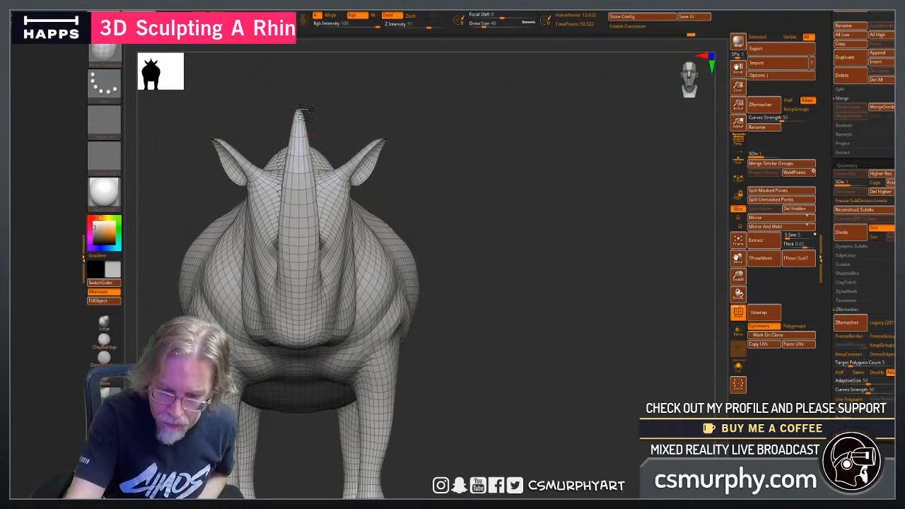
mouse_move(303, 115)
left_mouse_down()
mouse_move(328, 272)
mouse_move(318, 311)
mouse_move(312, 286)
mouse_move(323, 289)
left_mouse_up()
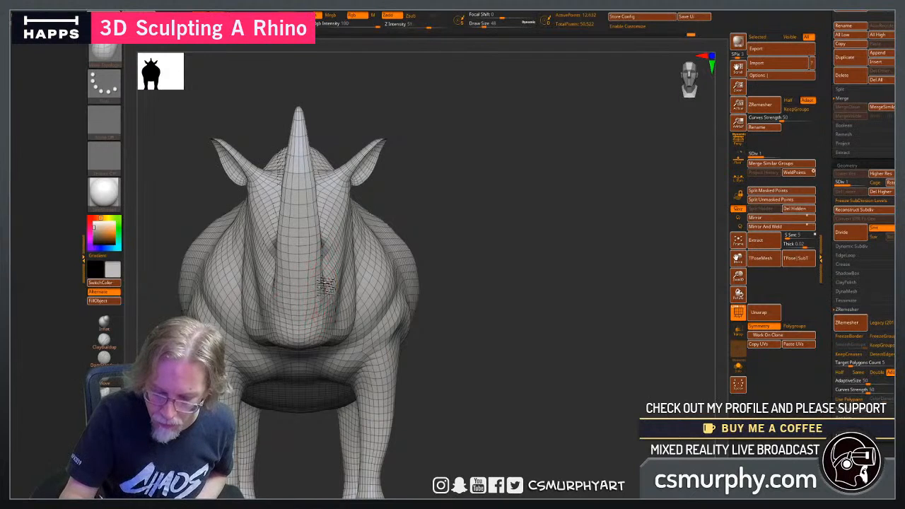
left_click_drag(492, 318, 492, 346)
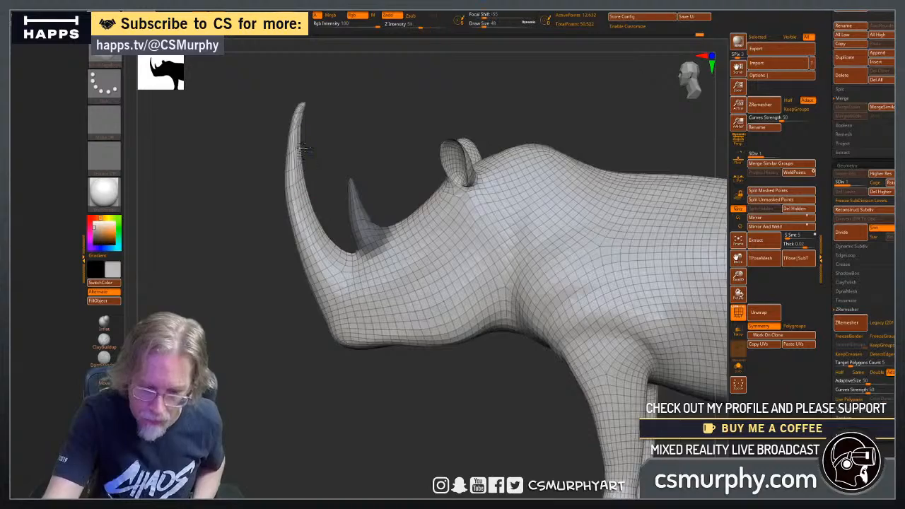
left_click_drag(289, 319, 360, 311)
left_click_drag(418, 107, 453, 101)
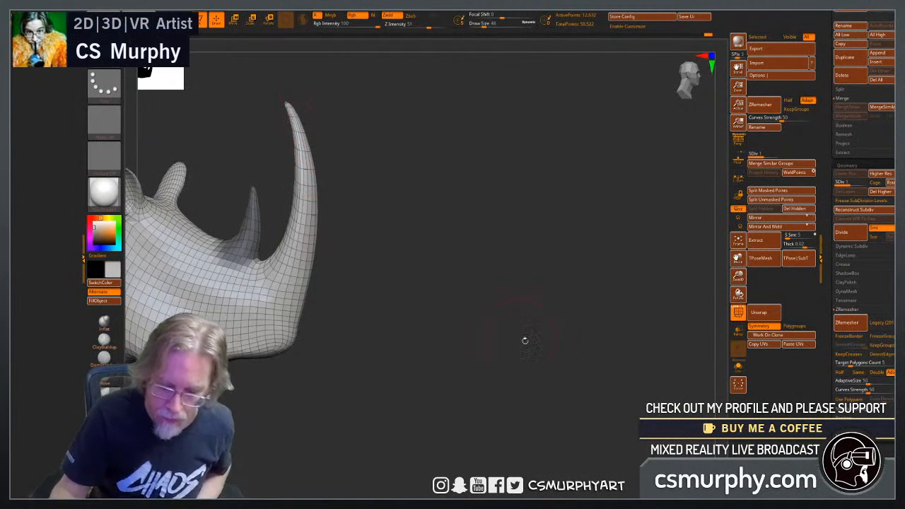
Invert the mask so only the rear horn is free, and pull it taller and slimmer with the Move brush.
left_click_drag(525, 340, 438, 330)
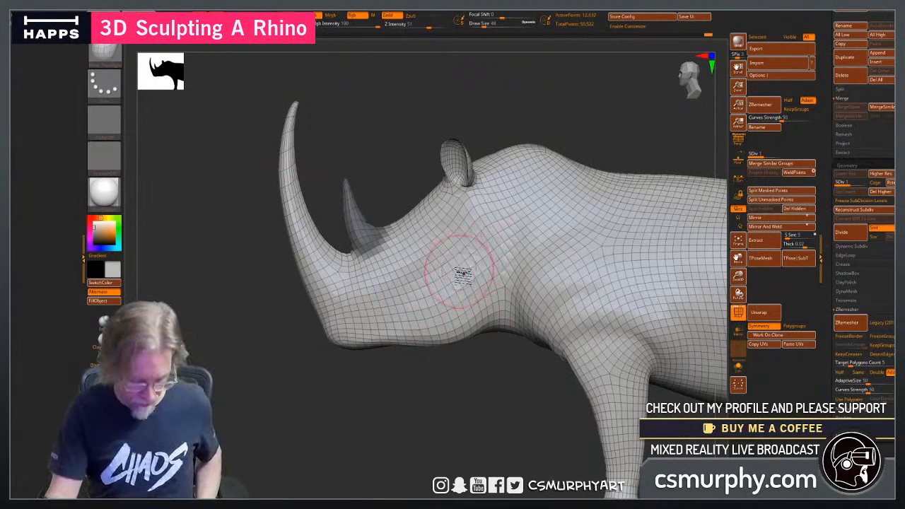
left_click(389, 154, "ctrl")
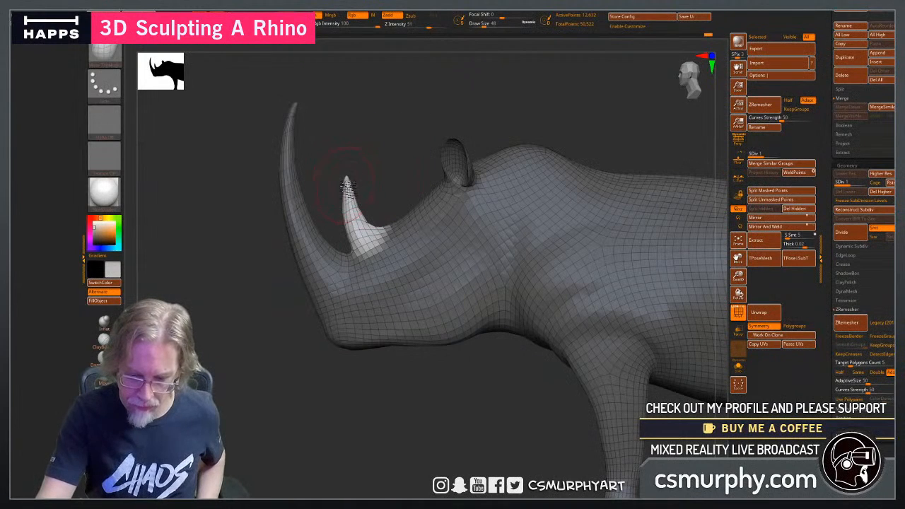
mouse_move(346, 183)
left_mouse_down()
mouse_move(349, 175)
mouse_move(350, 185)
mouse_move(378, 198)
mouse_move(366, 210)
mouse_move(494, 211)
mouse_move(533, 193)
mouse_move(544, 167)
left_mouse_up()
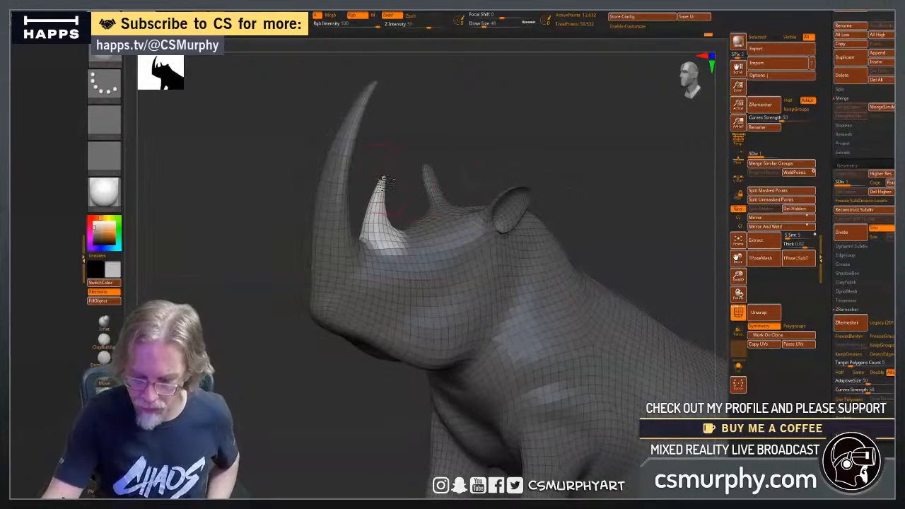
left_click_drag(472, 145, 401, 200)
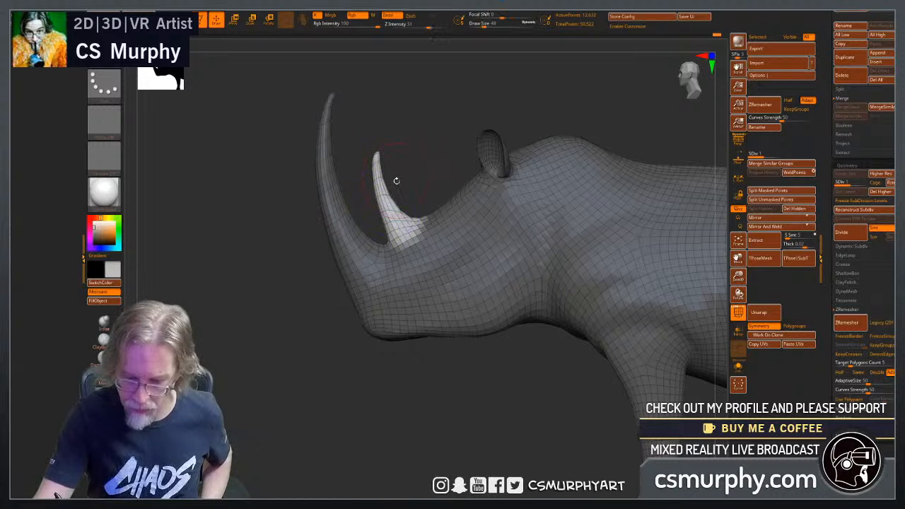
Thicken the rear horn with the Inflate brush, check it from behind, and clear the mask.
left_click(105, 325)
right_click_drag(390, 198, 392, 172)
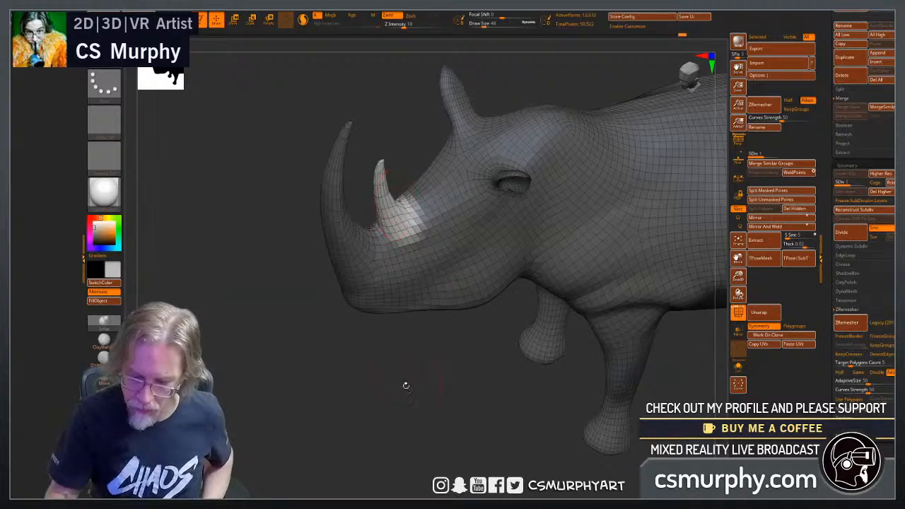
mouse_move(405, 385)
right_mouse_down()
mouse_move(403, 378)
mouse_move(411, 420)
mouse_move(400, 389)
mouse_move(579, 200)
mouse_move(569, 191)
mouse_move(523, 212)
right_mouse_up()
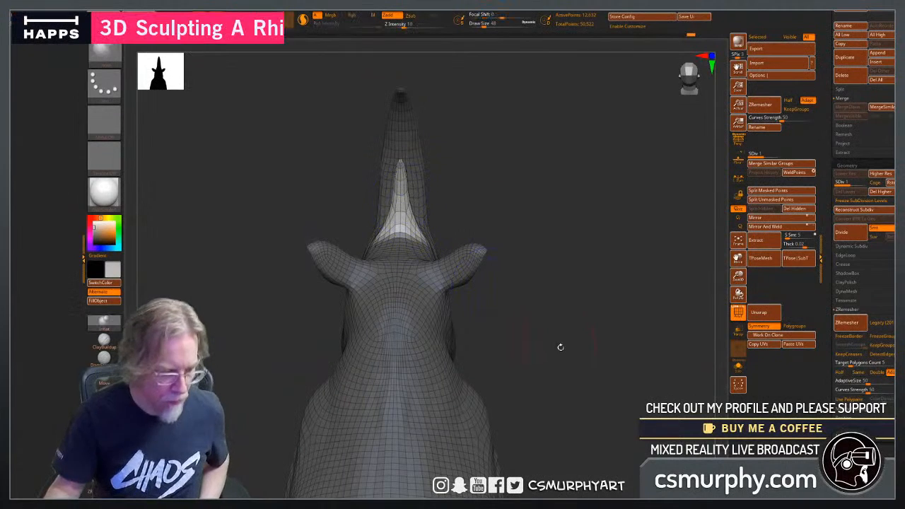
left_click_drag(565, 308, 582, 334, "ctrl")
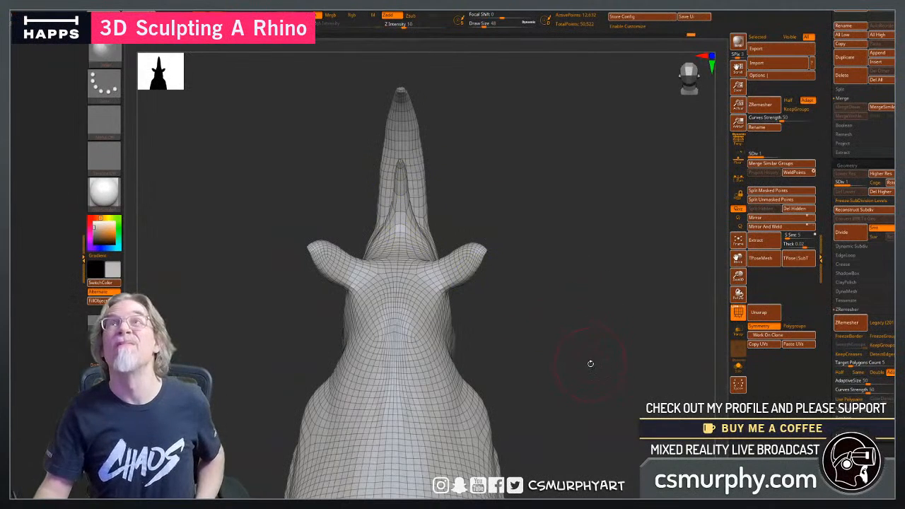
right_click_drag(602, 366, 438, 400)
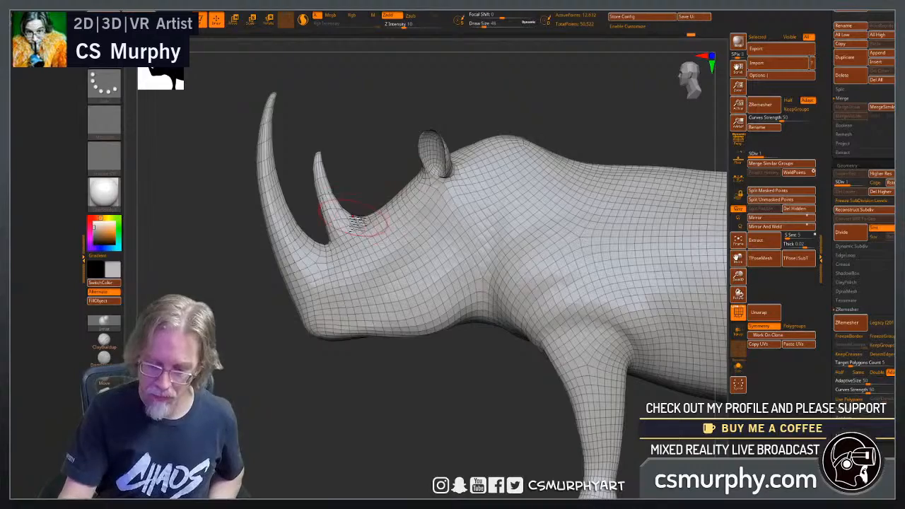
Inflate the skin around the horn bases and along the muzzle, working from both sides of the head.
left_click_drag(311, 387, 336, 242)
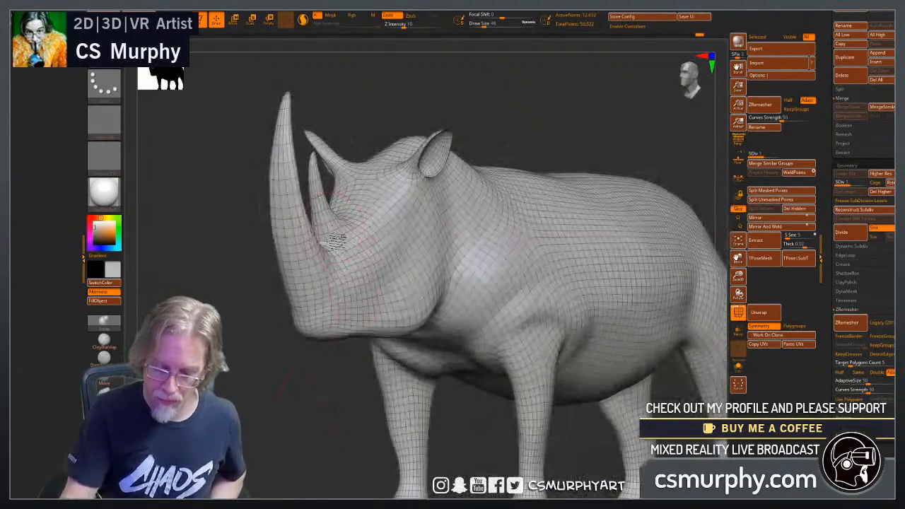
left_click_drag(291, 368, 409, 354)
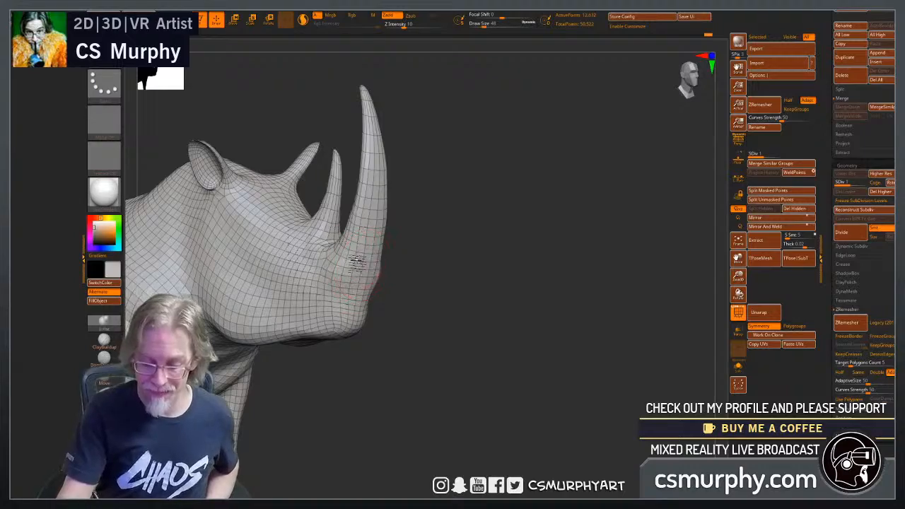
left_click_drag(405, 297, 410, 365)
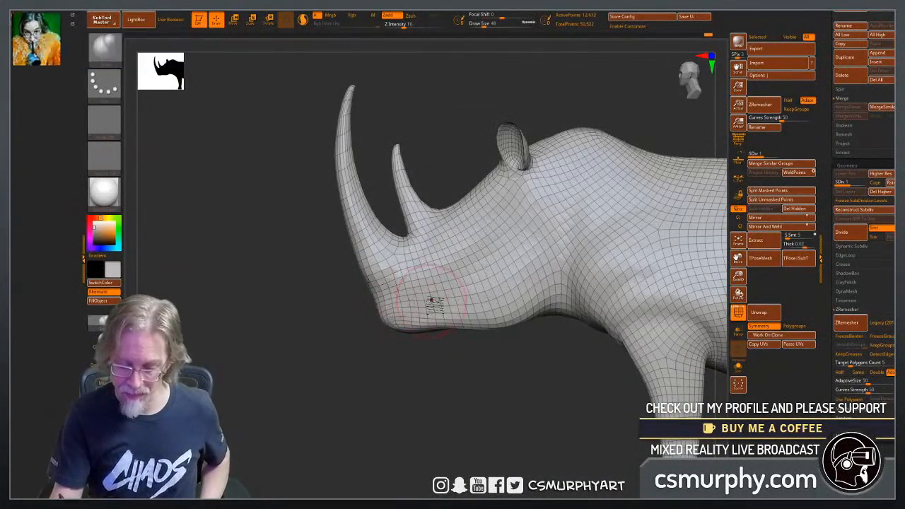
left_click_drag(457, 380, 404, 315)
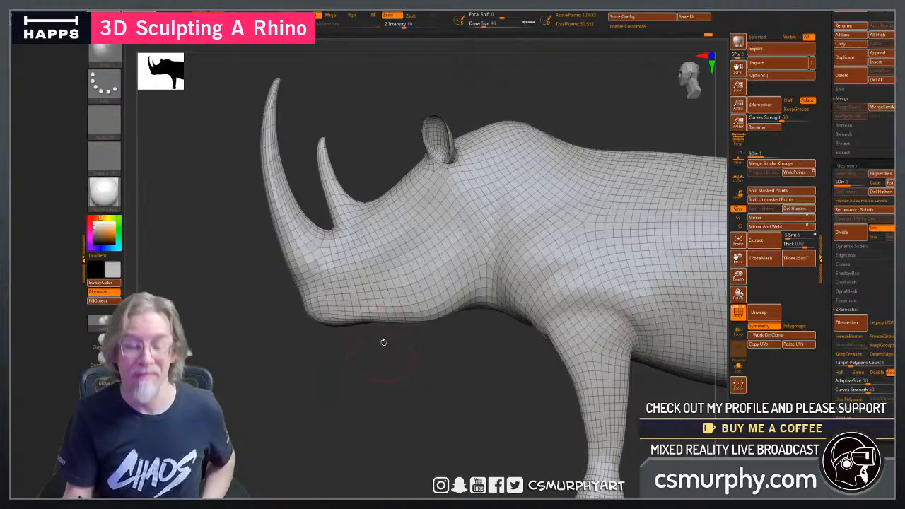
left_click_drag(332, 361, 372, 355)
left_click_drag(462, 341, 430, 299)
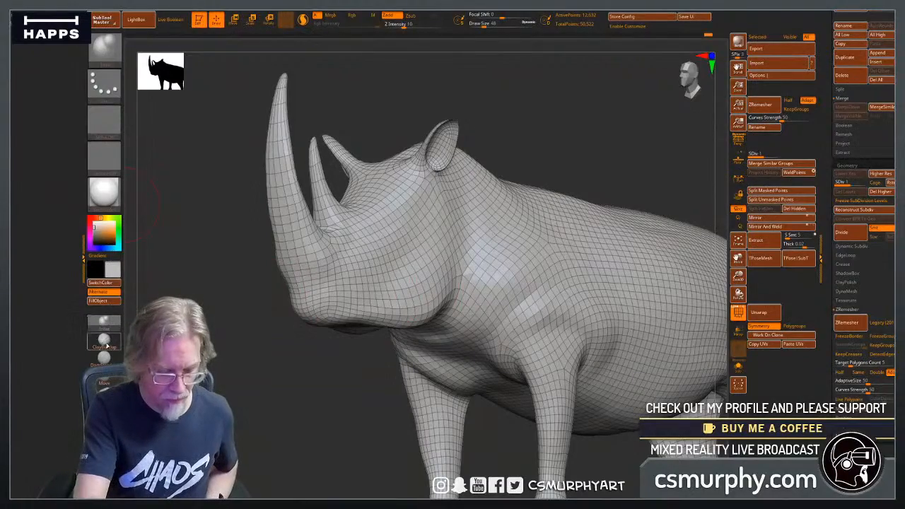
Reshape the rear of the lower jaw and the cheek with the Move brush.
left_click(105, 324)
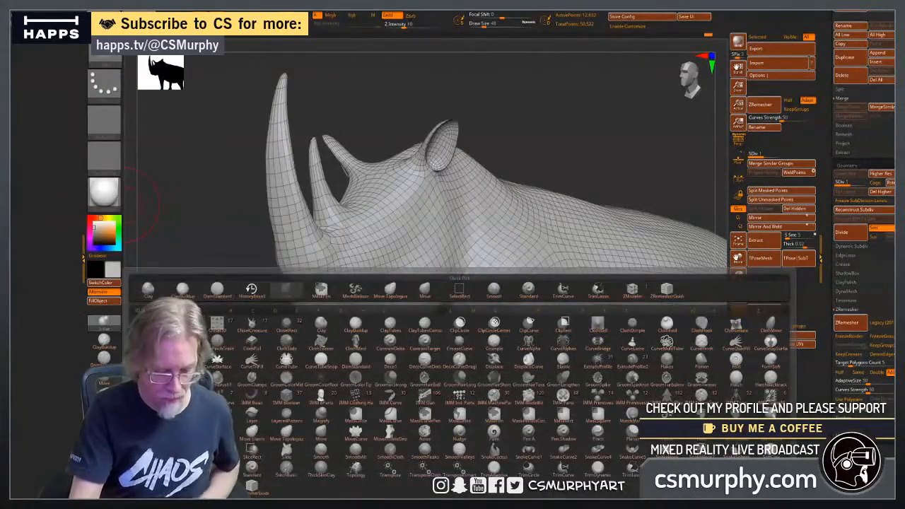
left_click(109, 379)
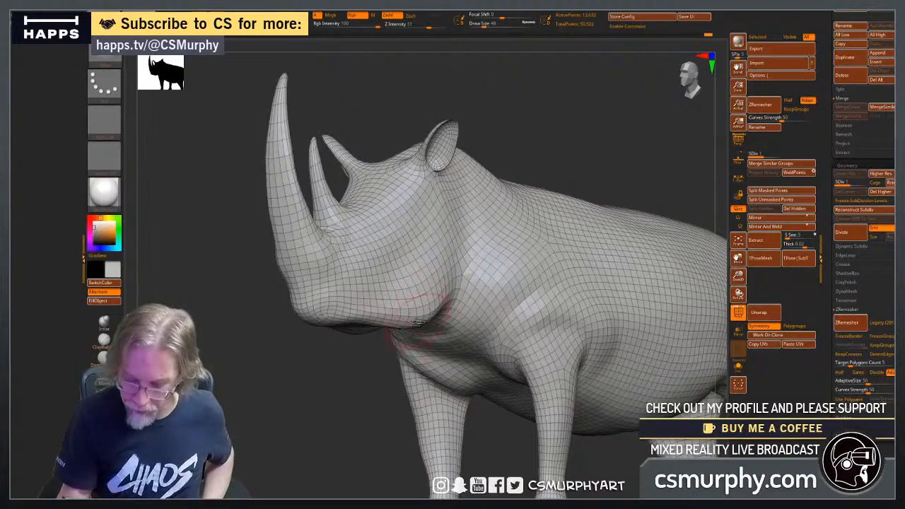
right_click_drag(419, 323, 437, 270)
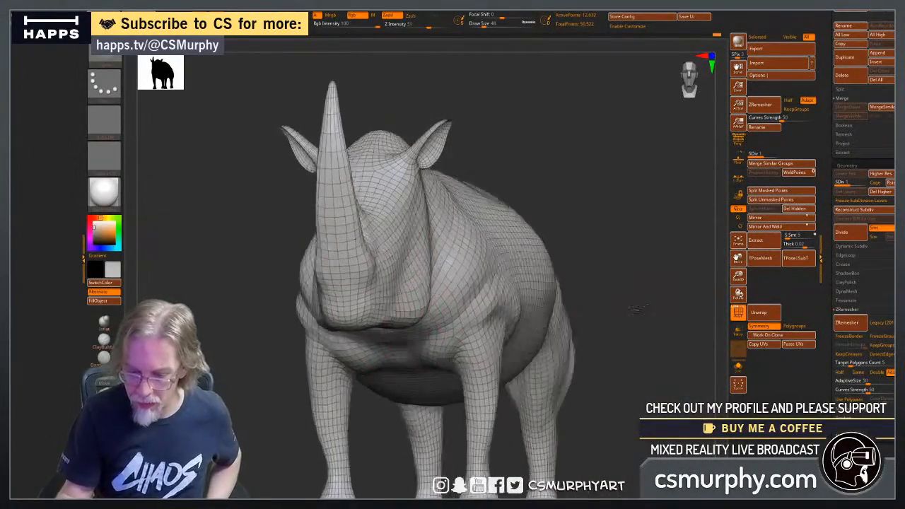
right_click_drag(502, 299, 463, 255)
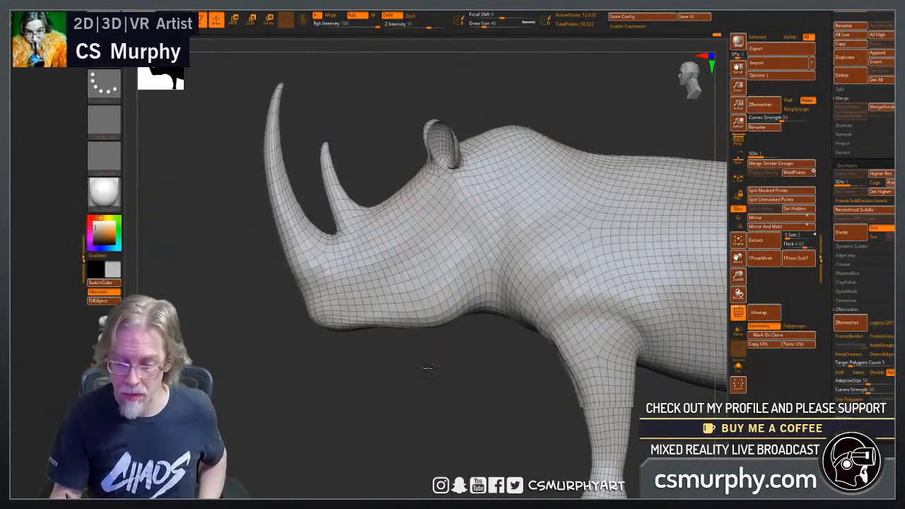
Build a fuller nape hump behind the ears with the Move brush, shaping it from side and top views and smoothing it.
right_click_drag(428, 367, 475, 141, "shift")
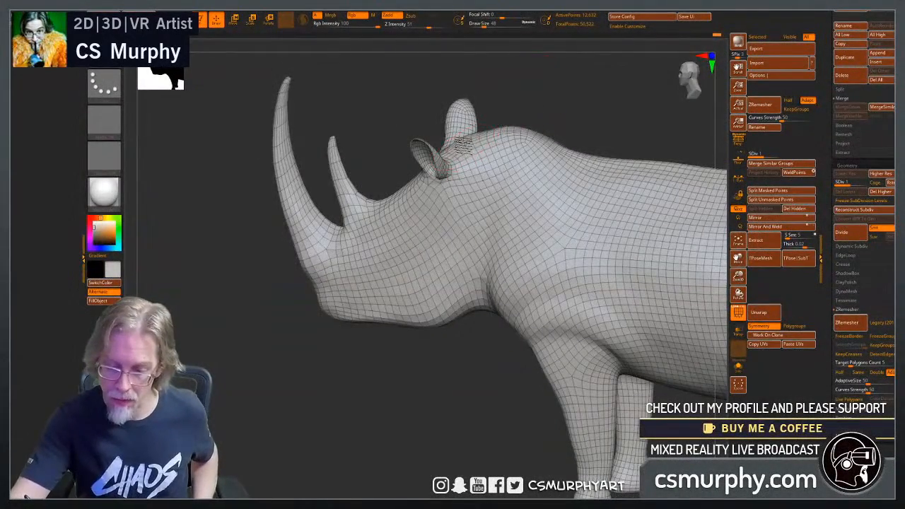
right_click_drag(569, 97, 507, 152)
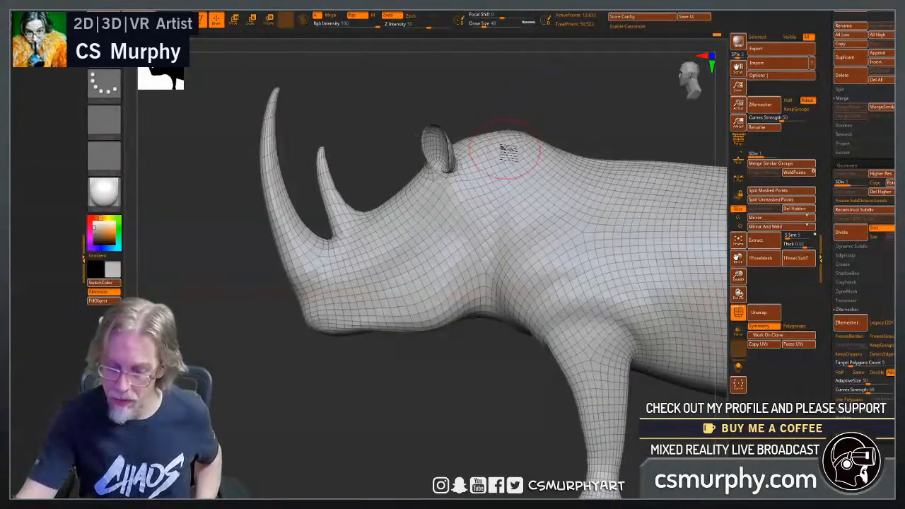
right_click_drag(576, 118, 624, 229)
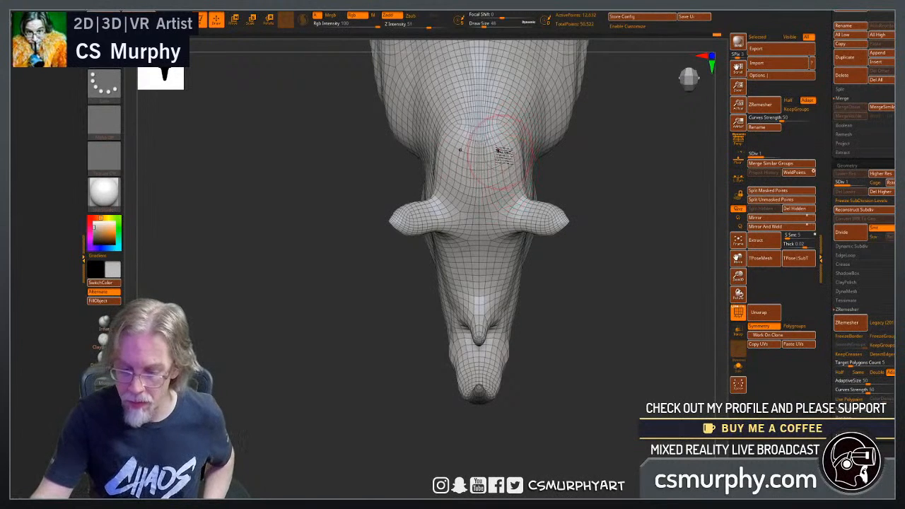
left_click_drag(500, 152, 481, 178)
mouse_move(608, 370)
left_mouse_down()
mouse_move(614, 293)
mouse_move(629, 329)
mouse_move(509, 311)
left_mouse_up()
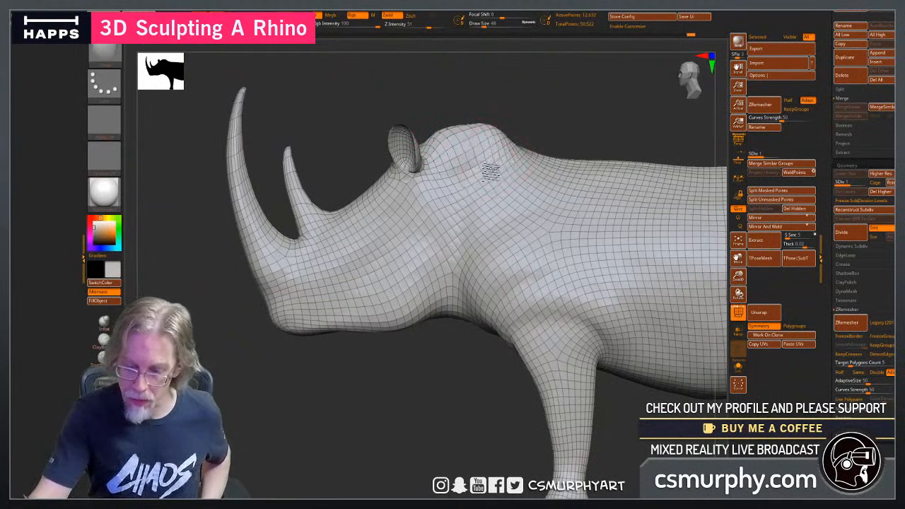
left_click_drag(396, 413, 555, 402)
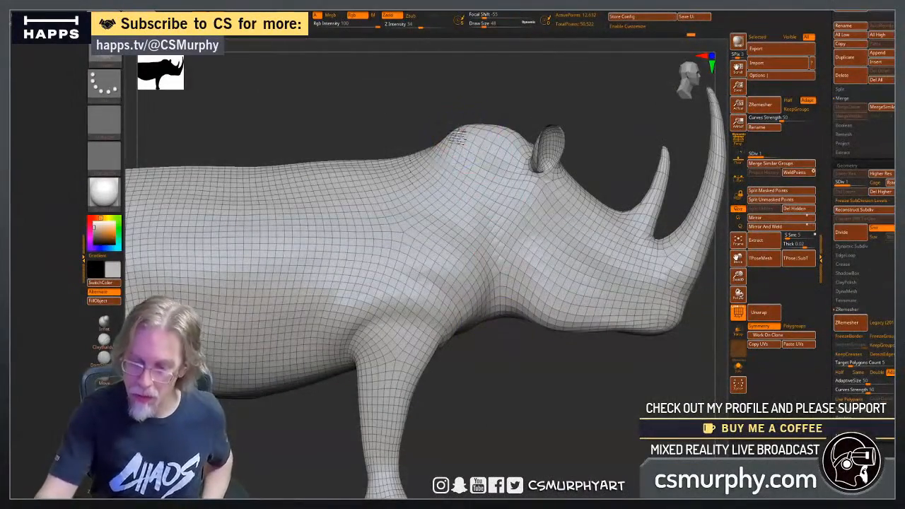
mouse_move(548, 411)
left_mouse_down()
mouse_move(486, 409)
mouse_move(477, 385)
left_mouse_up()
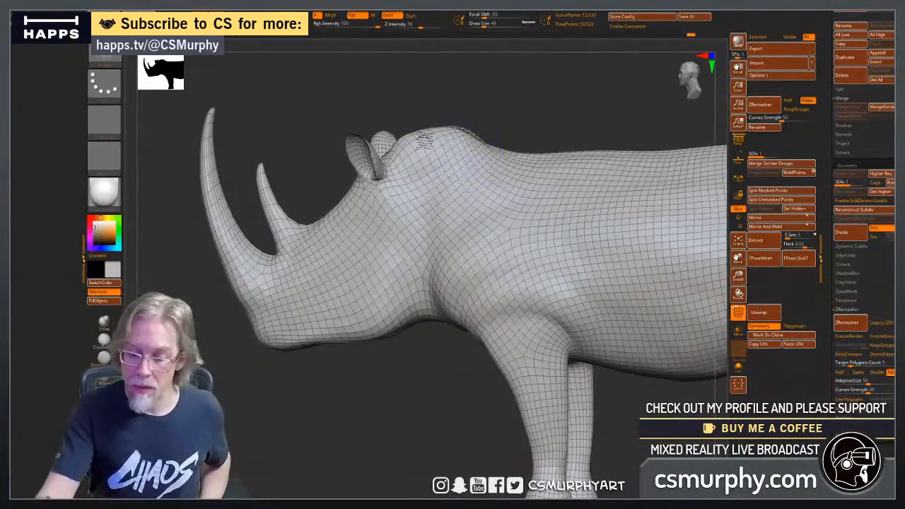
left_click_drag(429, 113, 449, 109, "shift")
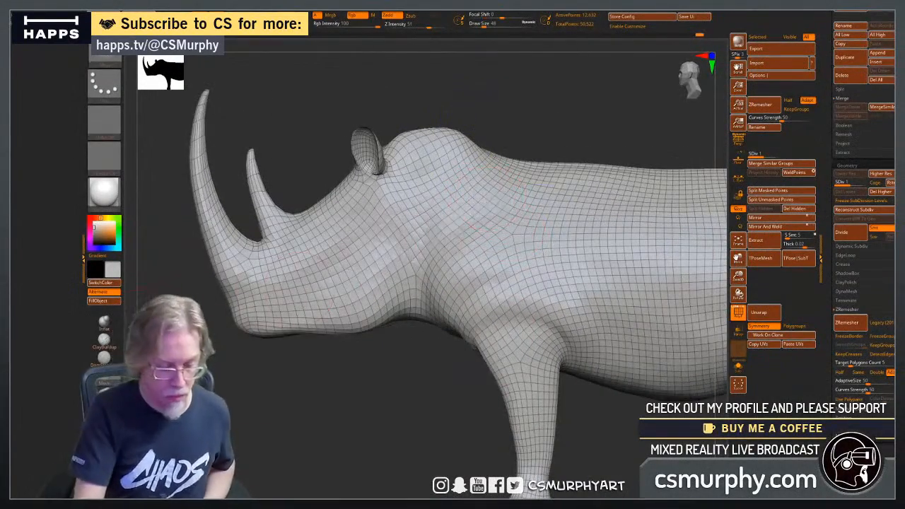
Raise the mesh to subdivision level 2, hide its wireframe, and choose the ClayBuildup brush.
left_click(104, 339)
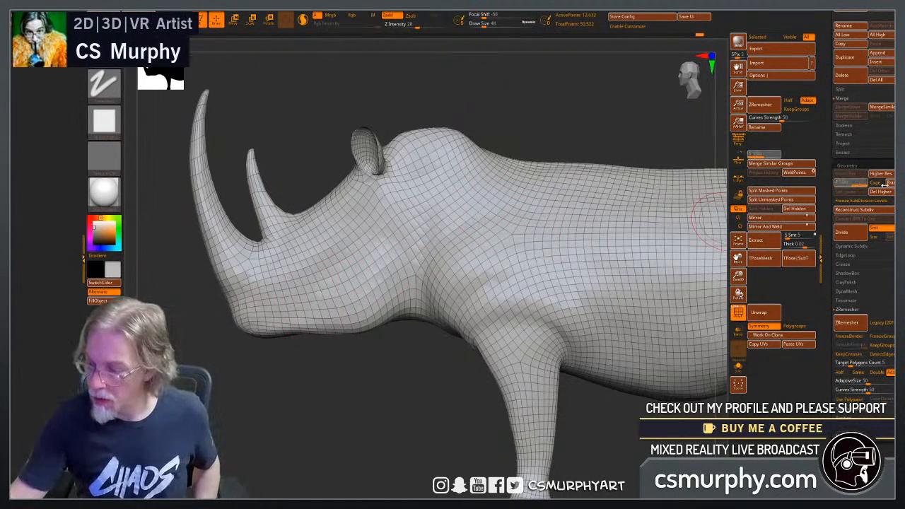
left_click(737, 316)
left_click(738, 313)
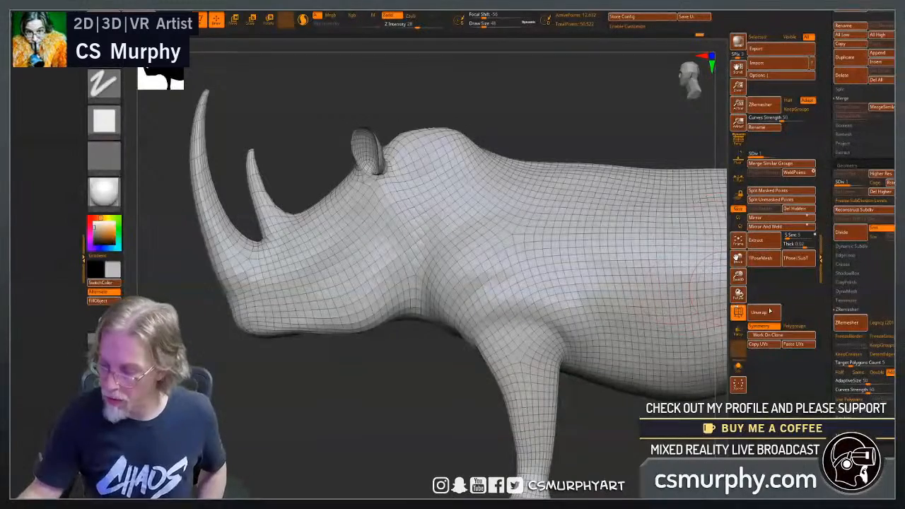
key("d")
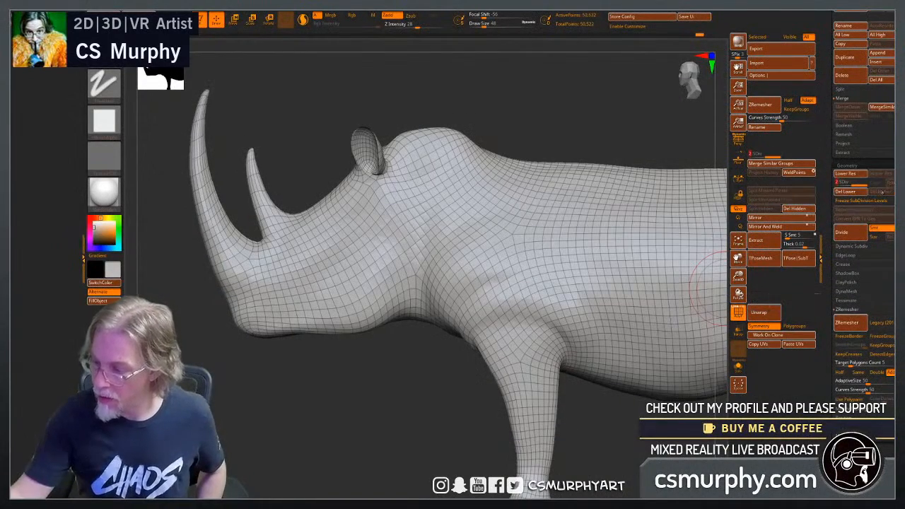
left_click(738, 313)
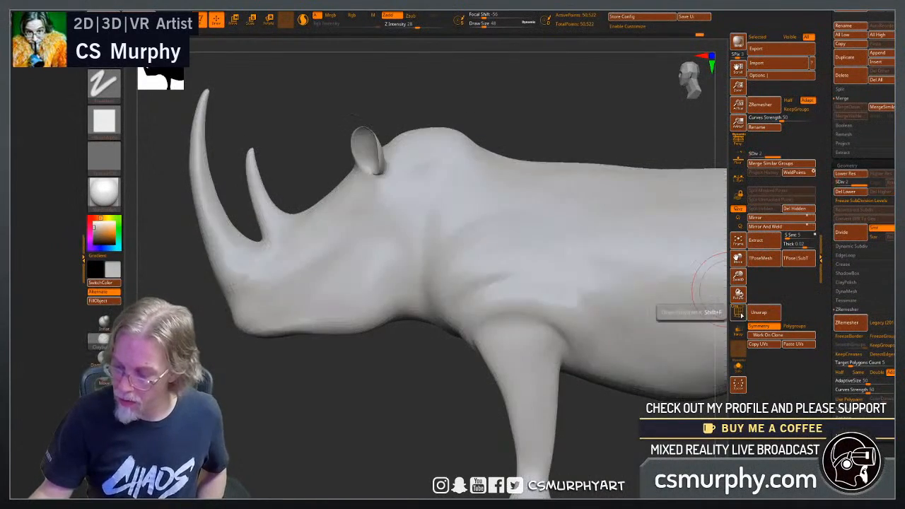
Sculpt a curved skin fold down the side of the neck, from behind the nape hump to the throat.
left_click_drag(456, 181, 451, 302)
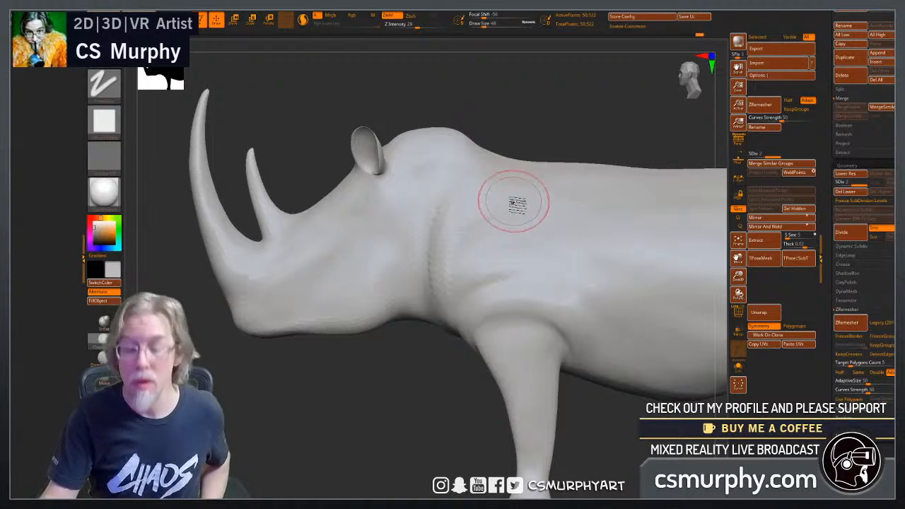
left_click_drag(532, 102, 490, 157)
left_click_drag(420, 335, 496, 253)
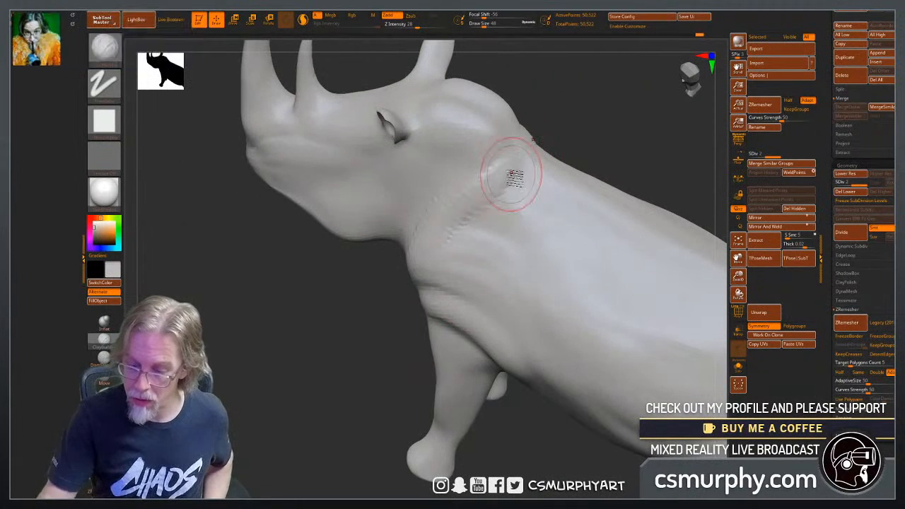
Continue the neck folds around under the throat and strengthen the fold behind the jaw with ClayBuildup strokes.
left_click_drag(361, 357, 460, 228)
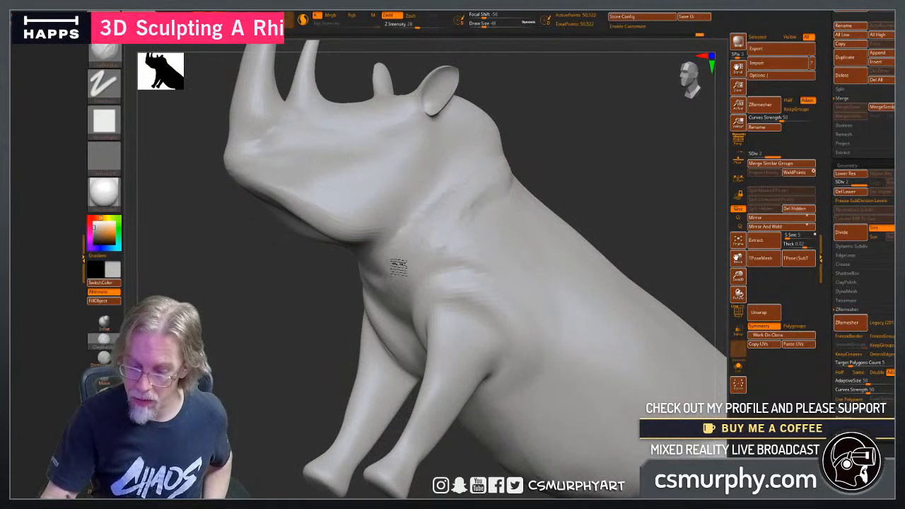
left_click_drag(582, 192, 480, 226)
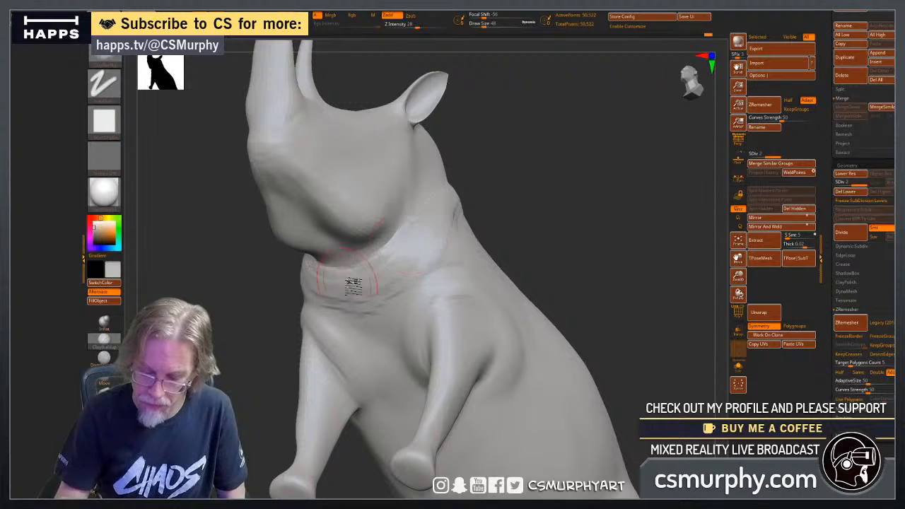
mouse_move(569, 234)
left_mouse_down()
mouse_move(539, 275)
mouse_move(523, 237)
left_mouse_up()
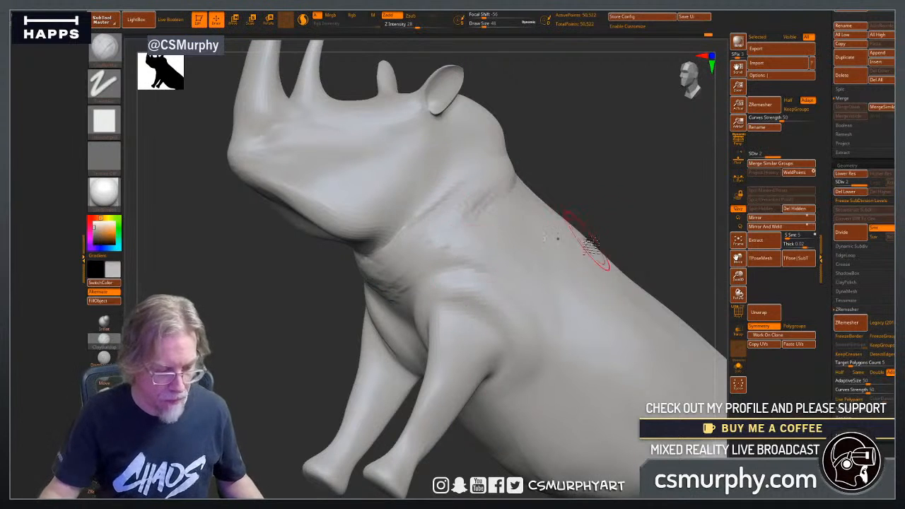
right_click_drag(590, 244, 445, 246)
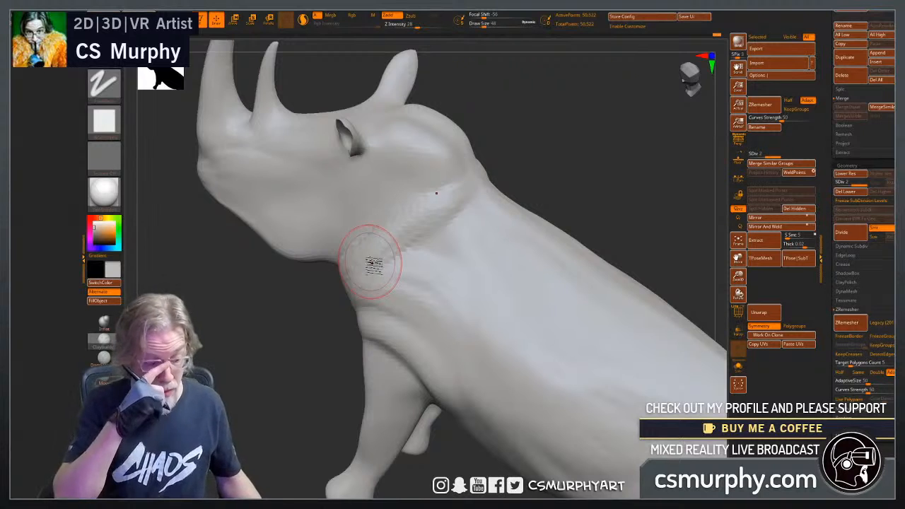
right_click_drag(373, 263, 291, 360)
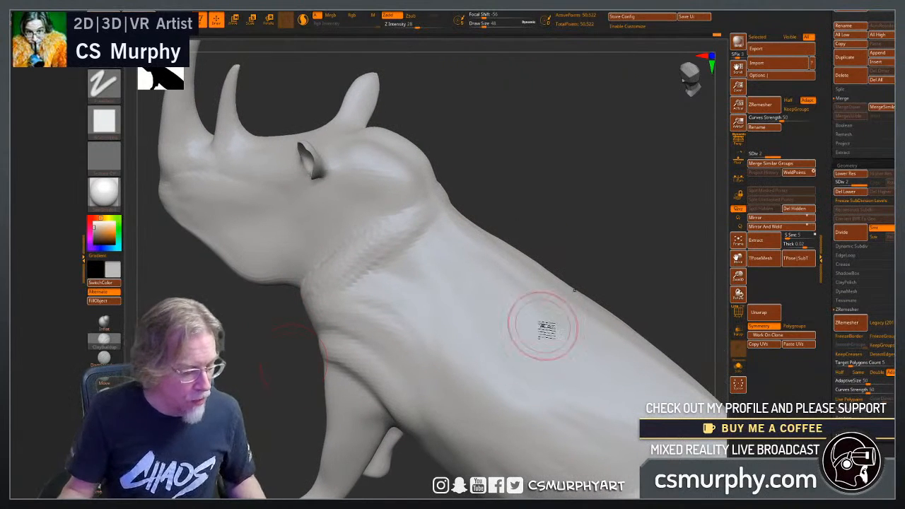
Build up the skin folds from behind the nape down the neck side and across the throat with ClayBuildup strokes.
right_click_drag(564, 240, 554, 255)
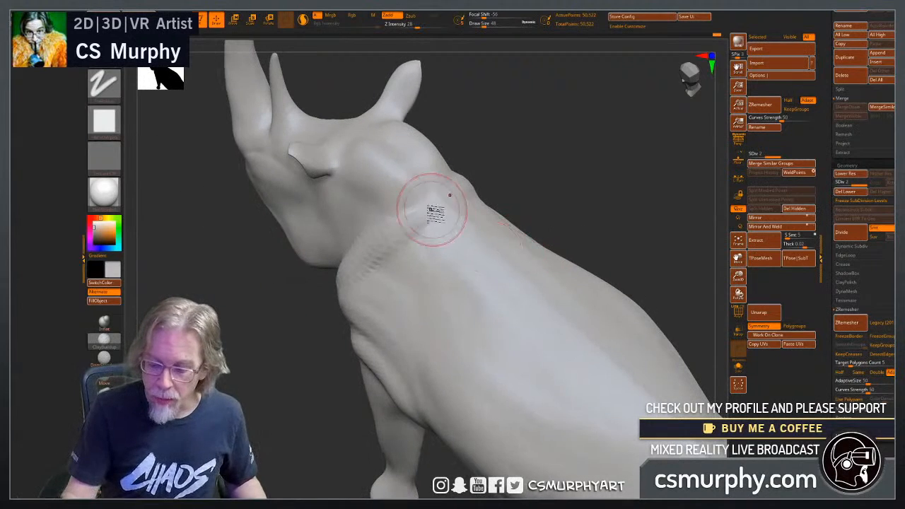
mouse_move(305, 322)
right_mouse_down()
mouse_move(280, 349)
mouse_move(289, 339)
right_mouse_up()
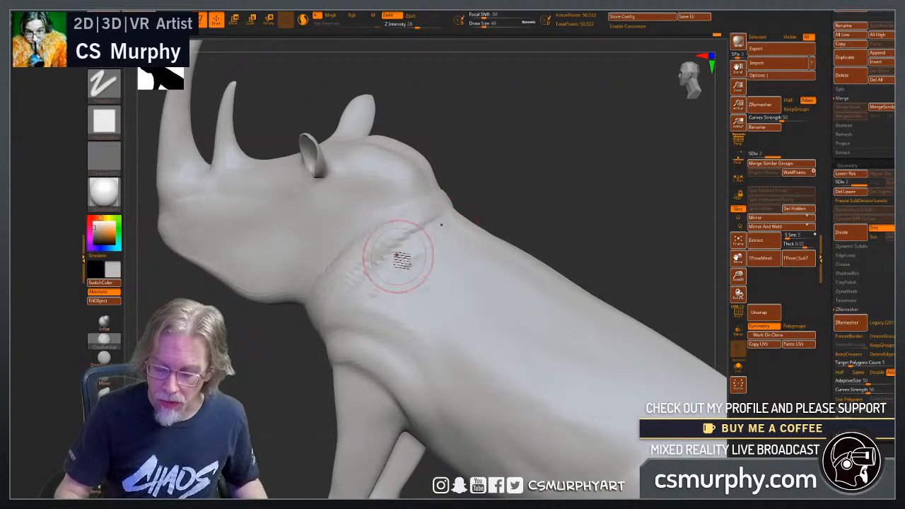
right_click_drag(393, 267, 449, 240)
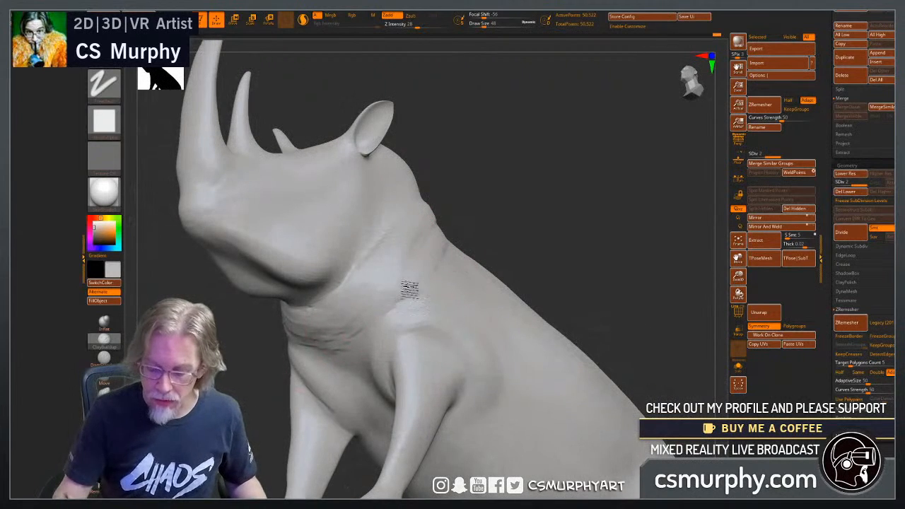
right_click_drag(290, 339, 374, 343)
mouse_move(399, 332)
left_mouse_down()
mouse_move(353, 347)
mouse_move(382, 327)
mouse_move(401, 331)
left_mouse_up()
mouse_move(510, 304)
right_mouse_down()
mouse_move(542, 298)
mouse_move(533, 308)
right_mouse_up()
mouse_move(413, 326)
left_mouse_down()
mouse_move(428, 313)
mouse_move(435, 323)
left_mouse_up()
right_click_drag(548, 310, 530, 323)
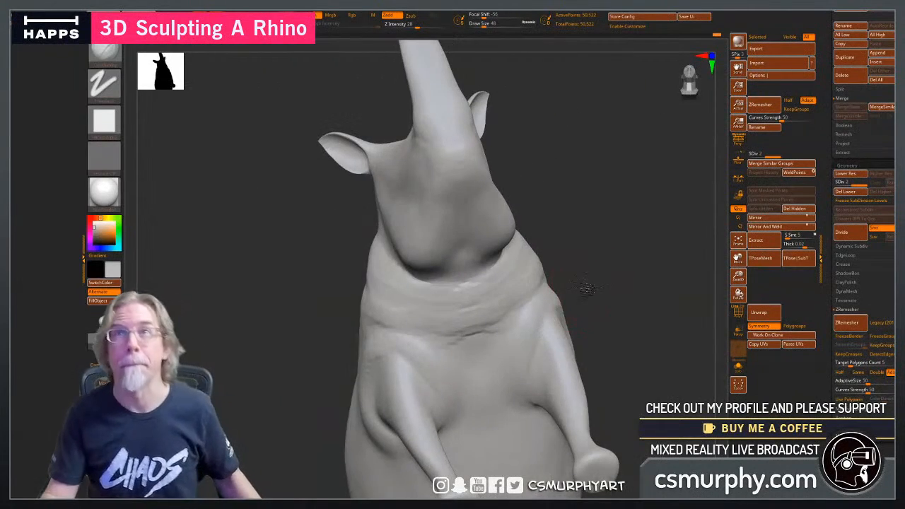
Add ClayBuildup strokes along the back edge of the jaw and the adjoining neck folds, working from side and top views.
right_click_drag(587, 287, 586, 333)
right_click_drag(638, 344, 605, 350)
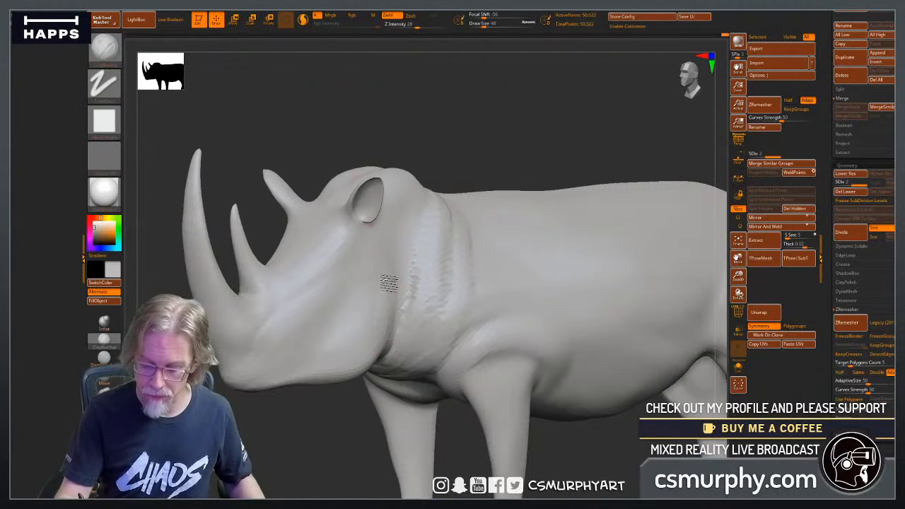
right_click_drag(401, 278, 401, 258)
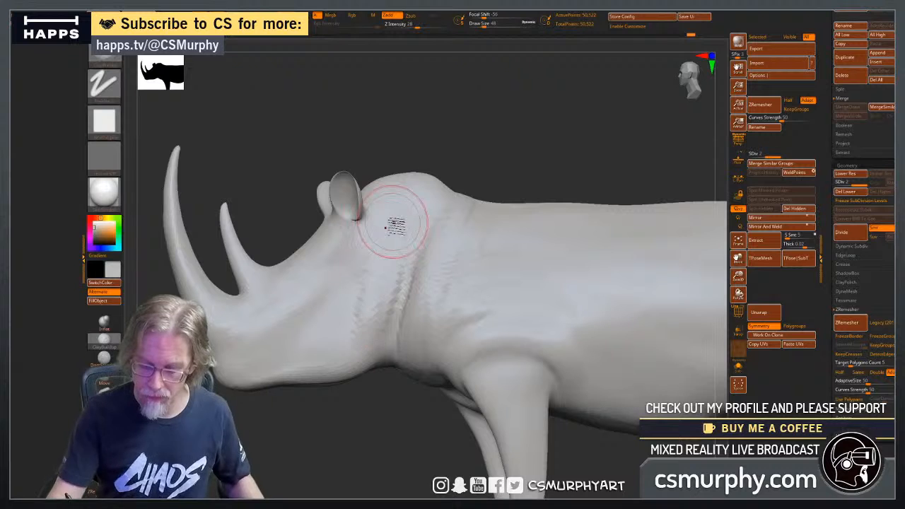
right_click_drag(341, 435, 428, 313)
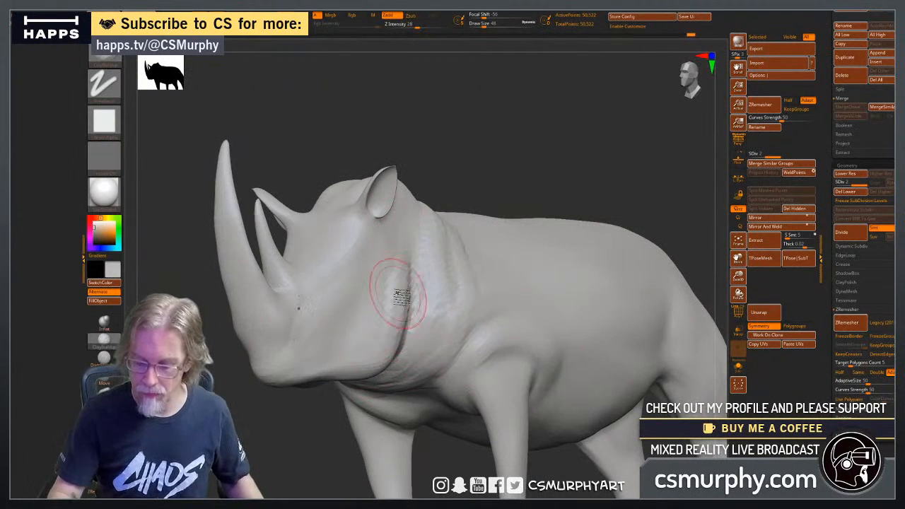
right_click_drag(412, 388, 353, 381)
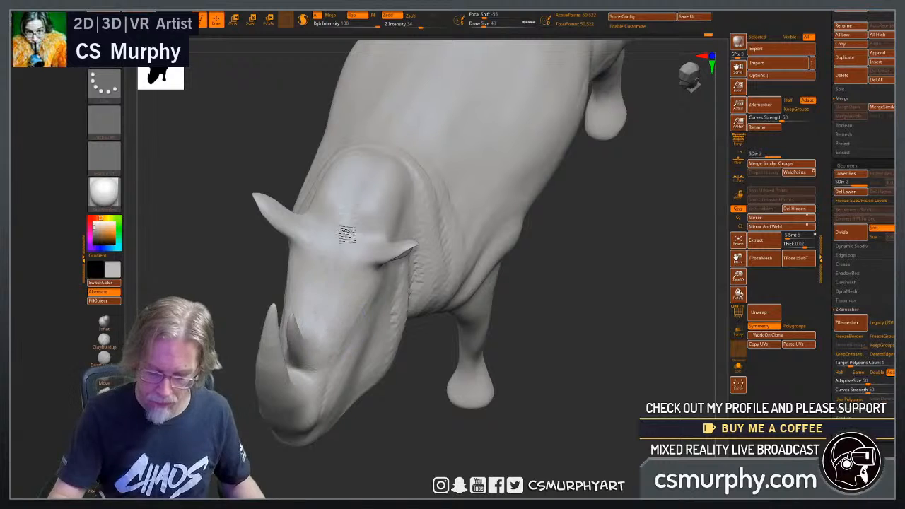
left_click_drag(417, 436, 374, 361)
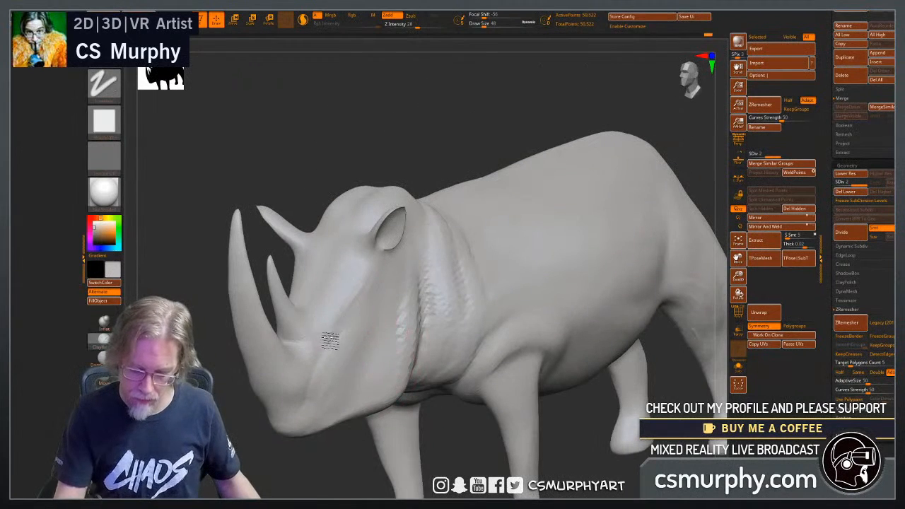
Sculpt small creases around the mouth and muzzle with ClayBuildup and smooth them into the cheek.
left_click_drag(316, 437, 283, 403)
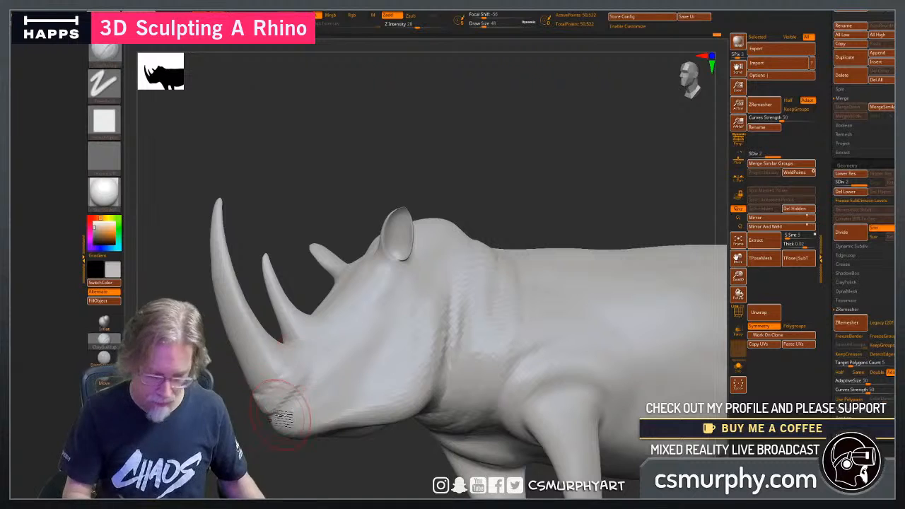
key("shift")
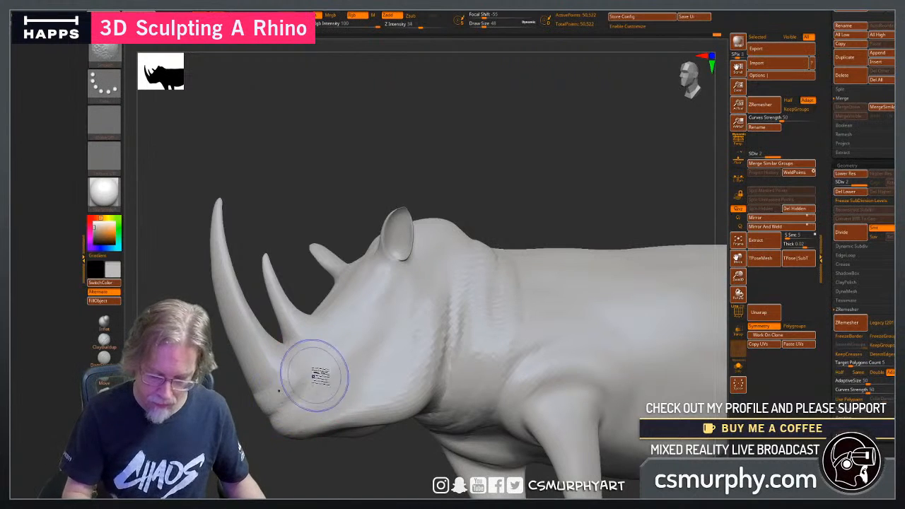
left_click_drag(323, 471, 300, 465)
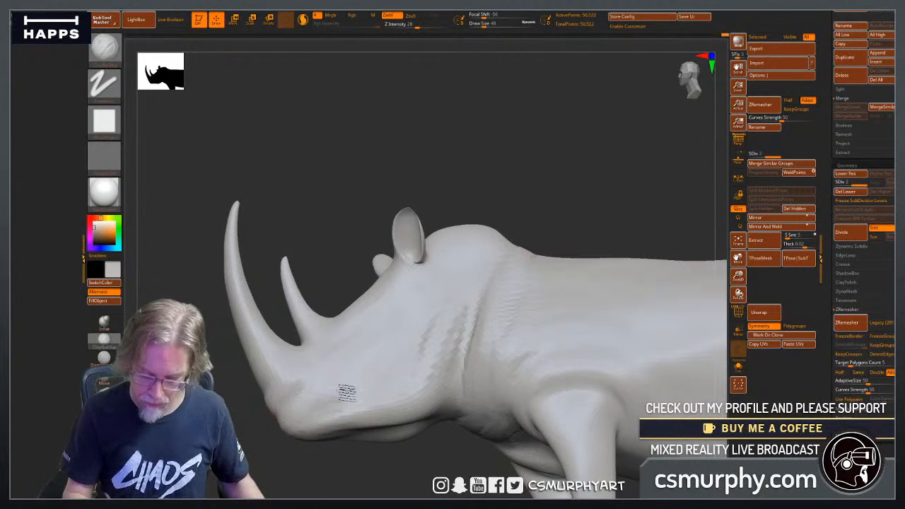
Smooth the rough clay strokes on the neck folds and behind the jaw while keeping the main creases.
mouse_move(421, 459)
left_mouse_down("alt")
mouse_move(387, 407)
mouse_move(414, 313)
left_mouse_up("alt")
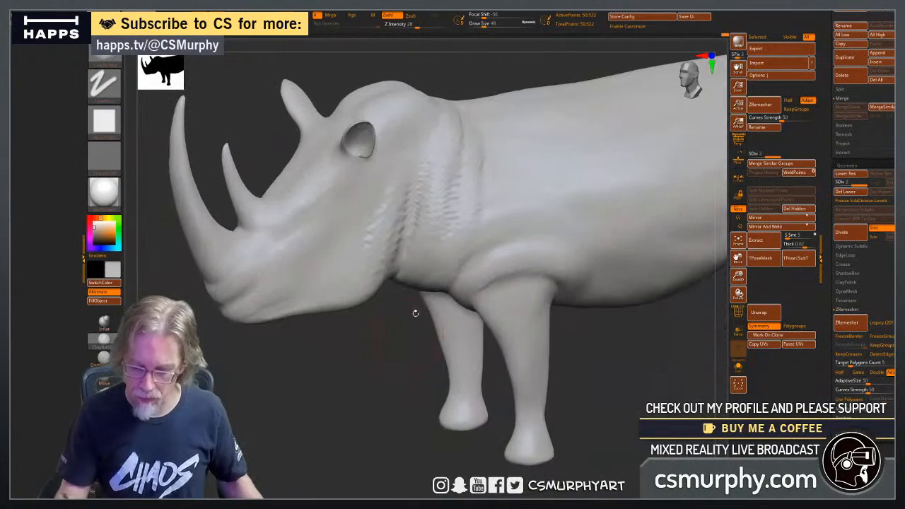
key("shift")
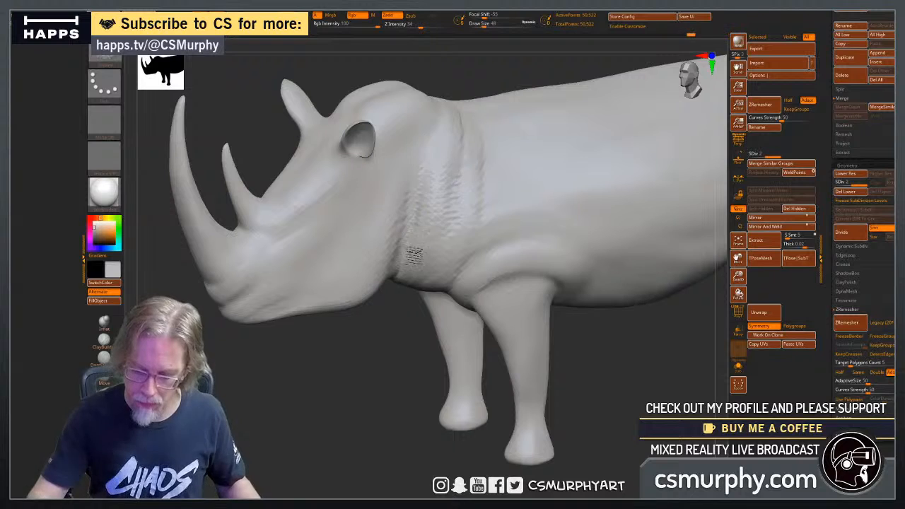
mouse_move(414, 256)
left_mouse_down("shift")
mouse_move(452, 188)
mouse_move(470, 101)
mouse_move(474, 201)
left_mouse_up("shift")
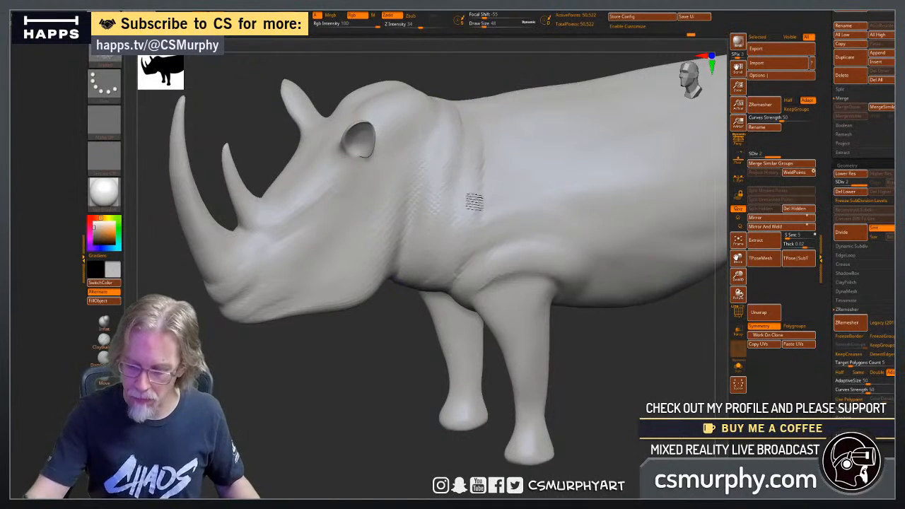
left_click_drag(388, 318, 373, 355)
mouse_move(397, 261)
left_mouse_down()
mouse_move(414, 164)
mouse_move(411, 221)
mouse_move(402, 241)
mouse_move(412, 169)
mouse_move(376, 301)
mouse_move(401, 200)
mouse_move(368, 280)
mouse_move(424, 185)
mouse_move(414, 223)
left_mouse_up()
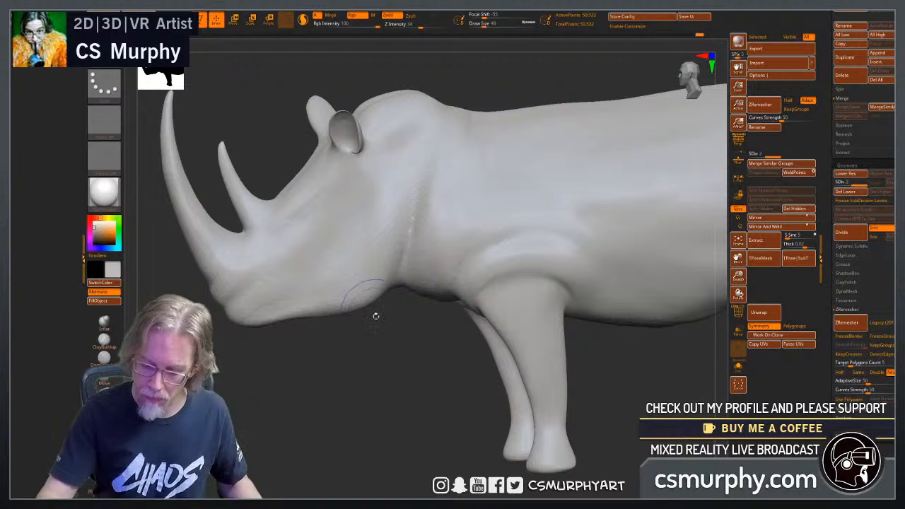
Examine the mesh flow on the horns and head from several angles with the wireframe temporarily shown.
left_click_drag(352, 391, 424, 385)
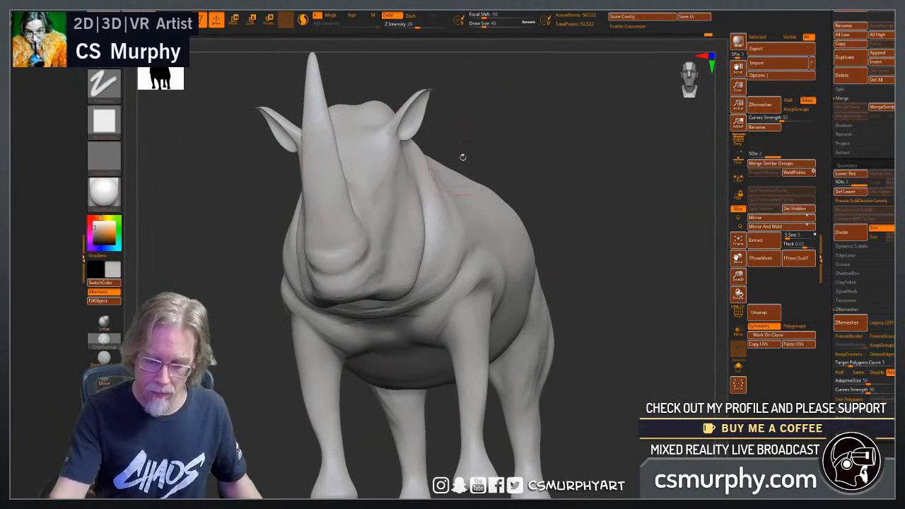
mouse_move(462, 156)
left_mouse_down()
mouse_move(309, 333)
mouse_move(293, 376)
left_mouse_up()
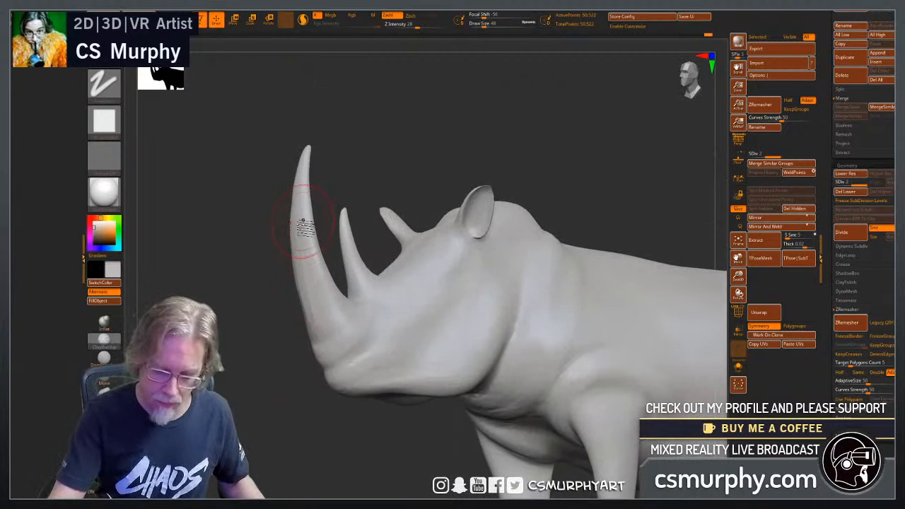
left_click_drag(248, 354, 306, 300)
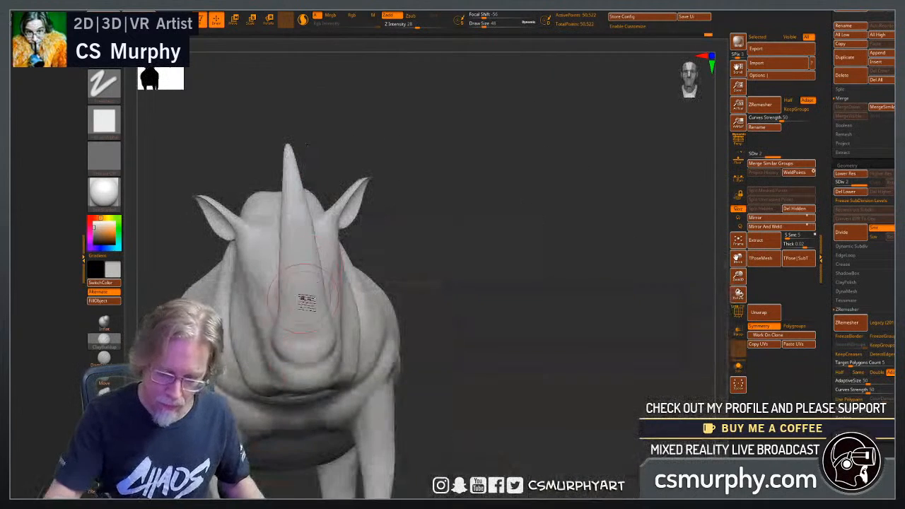
left_click(737, 312)
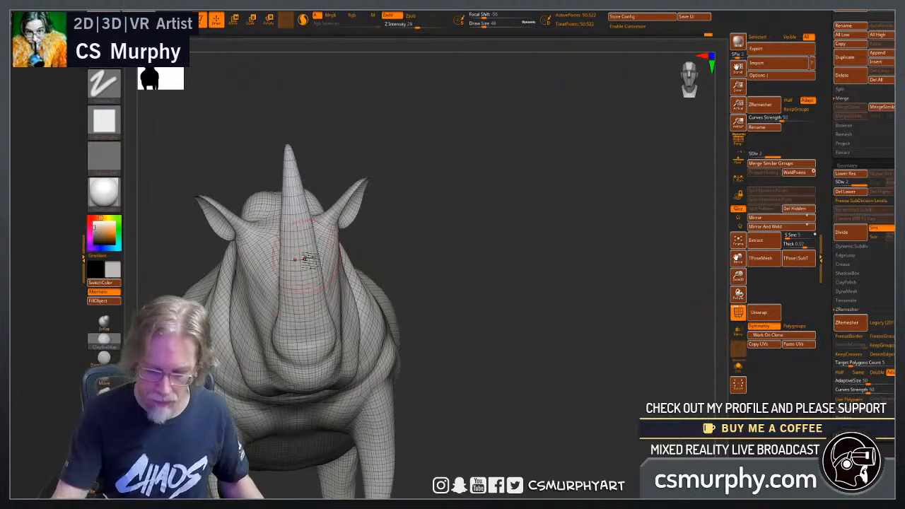
left_click_drag(464, 274, 306, 191)
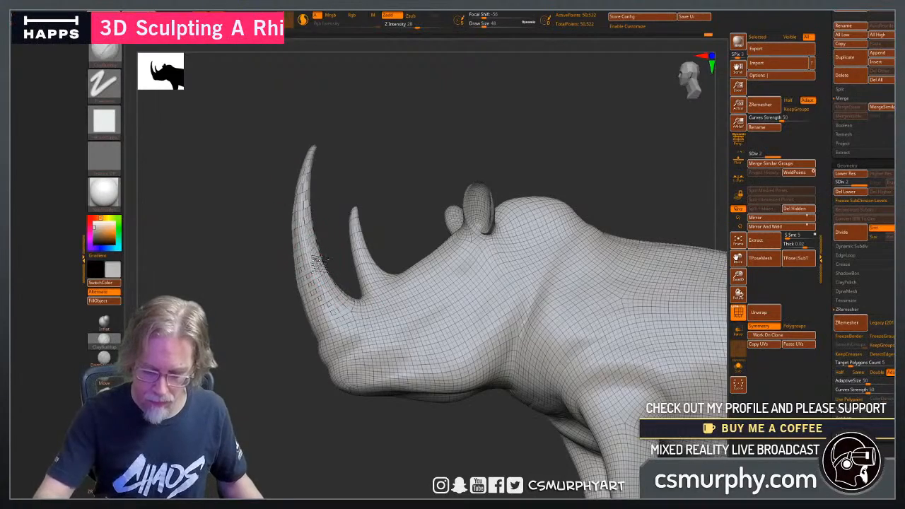
left_click_drag(295, 407, 303, 240)
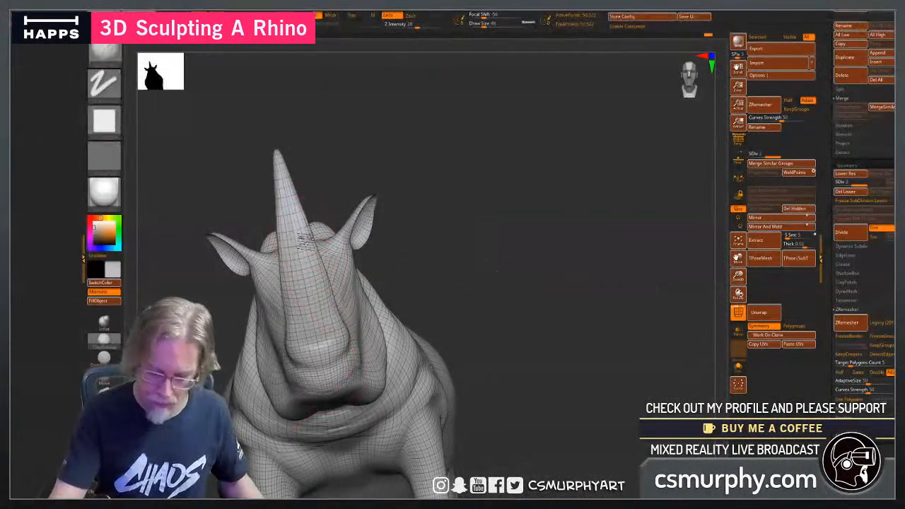
left_click_drag(466, 290, 283, 308)
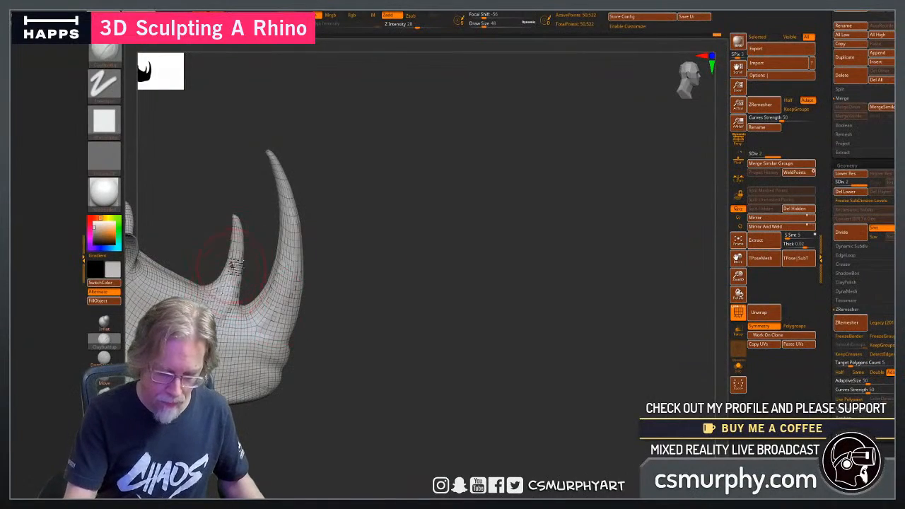
mouse_move(390, 321)
left_mouse_down()
mouse_move(323, 353)
mouse_move(305, 339)
left_mouse_up()
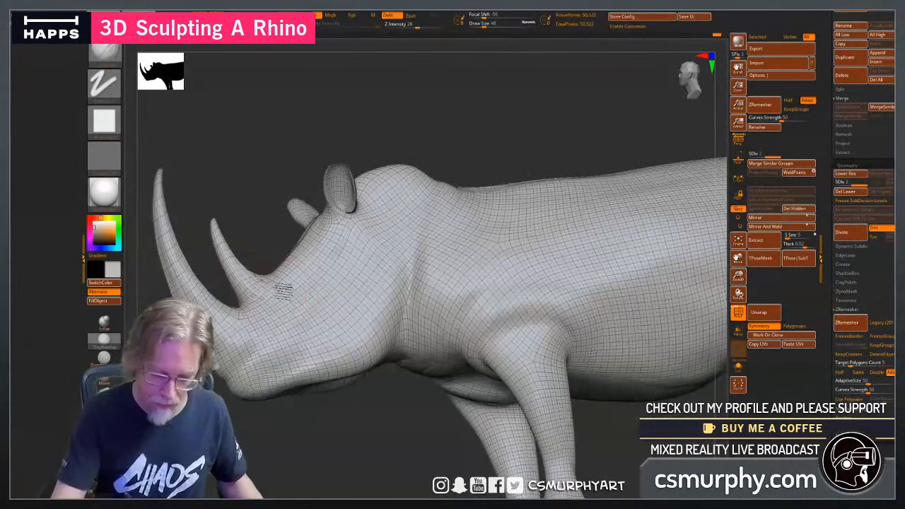
left_click_drag(287, 434, 262, 263)
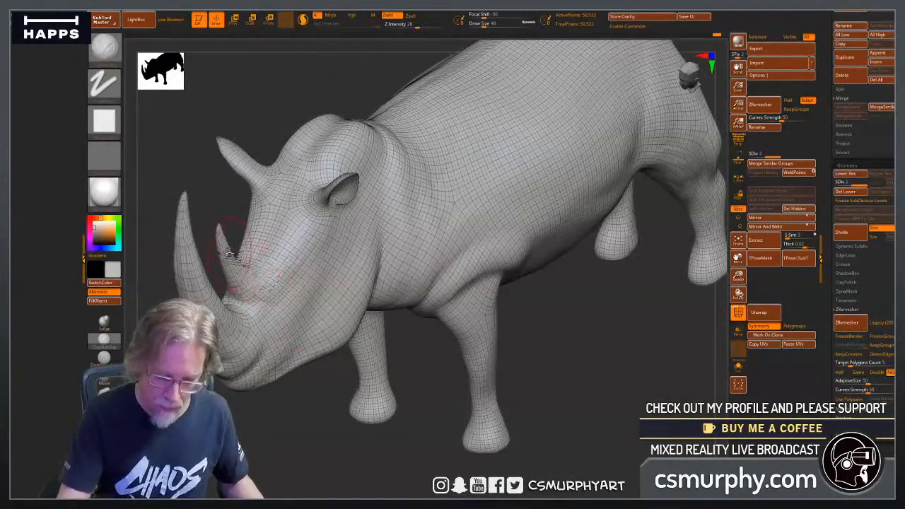
left_click_drag(293, 391, 336, 386)
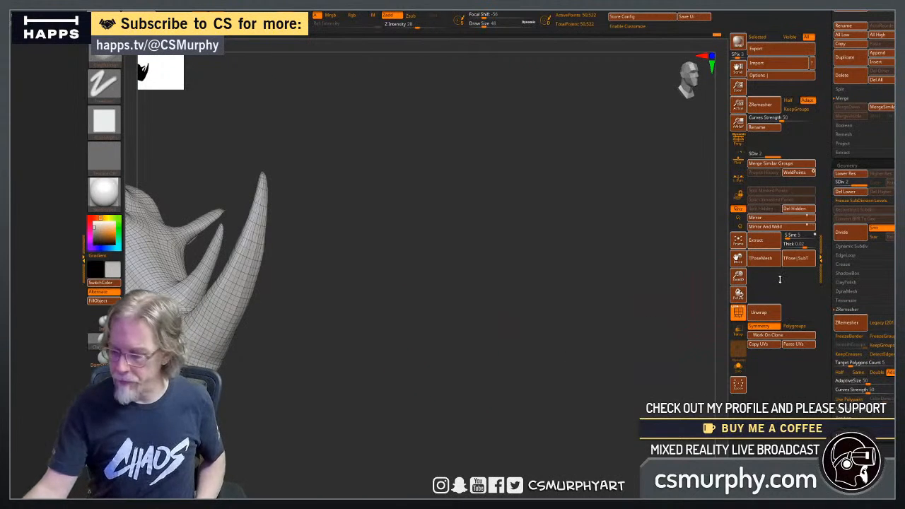
left_click(740, 314)
Build up the skin fold around and behind the top of the front leg with ClayBuildup and smooth it into the flank.
left_click_drag(418, 406, 368, 412, "alt")
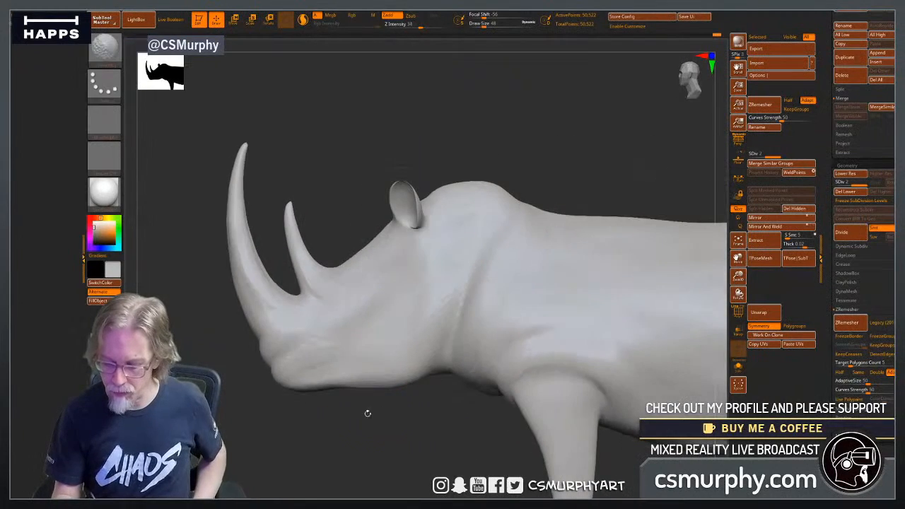
left_click_drag(406, 437, 284, 371, "alt")
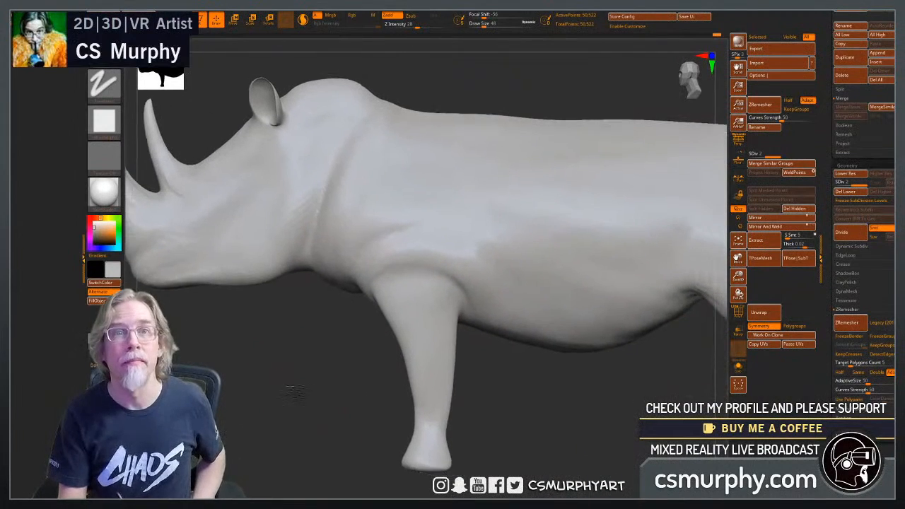
left_click_drag(527, 418, 495, 313, "alt")
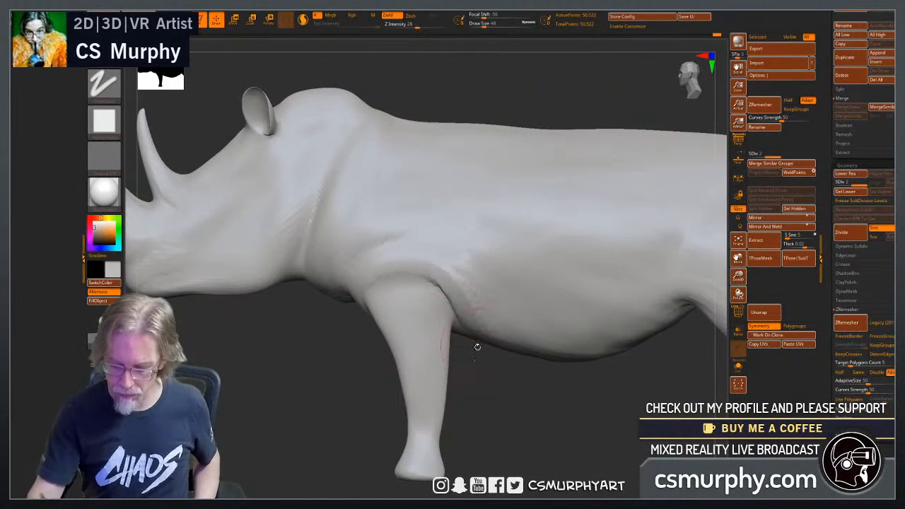
left_click_drag(499, 416, 539, 405)
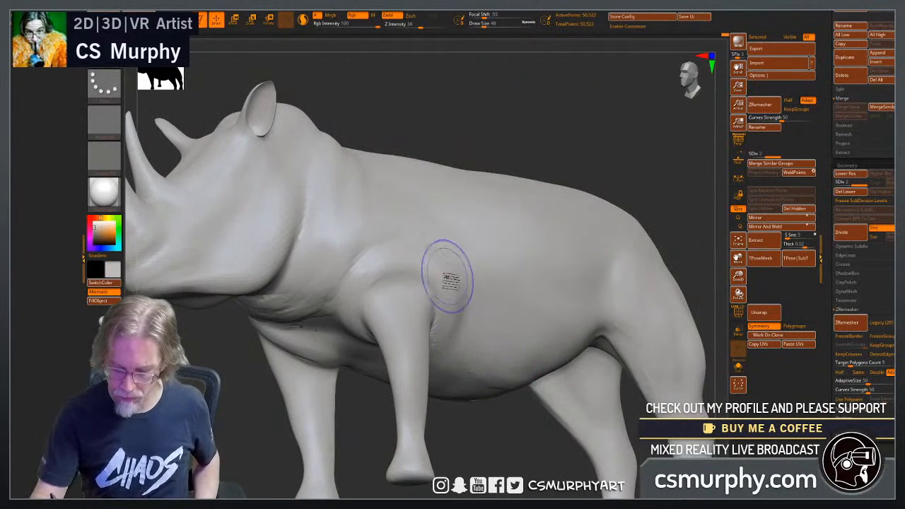
left_click_drag(474, 426, 446, 415)
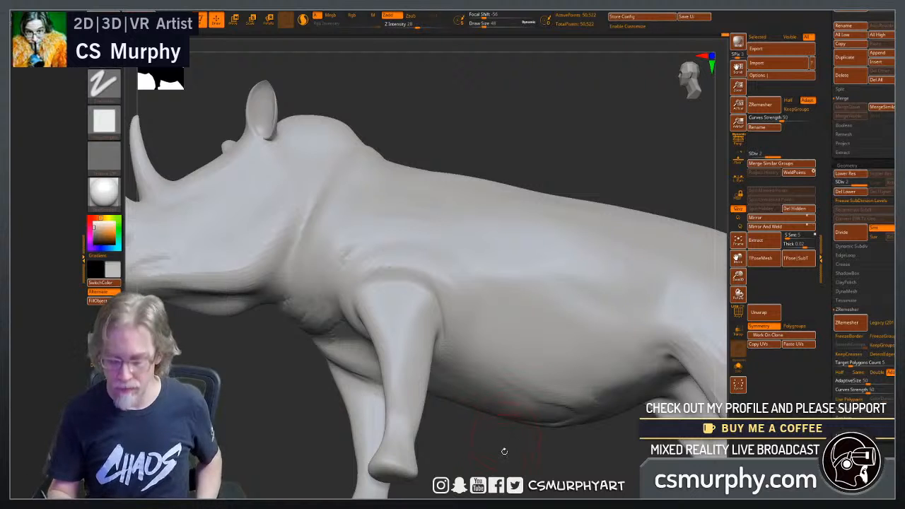
left_click_drag(504, 450, 410, 303)
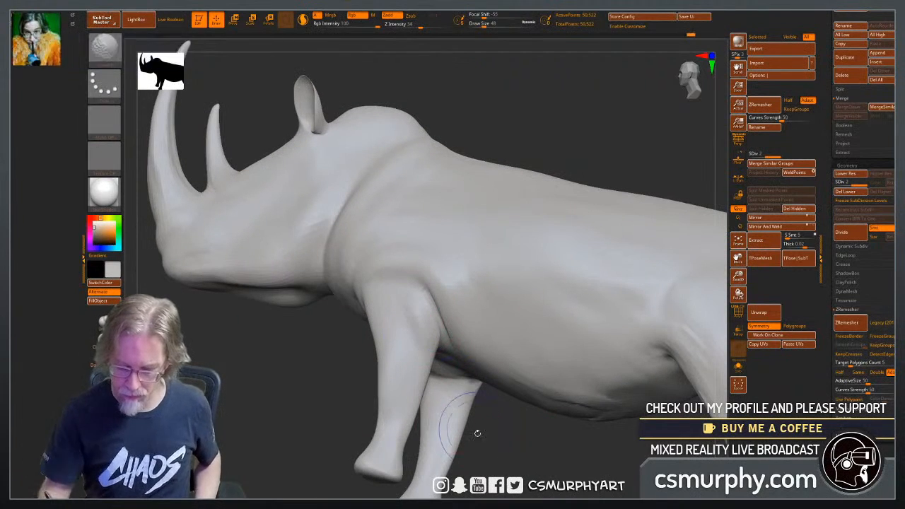
left_click_drag(476, 430, 492, 431)
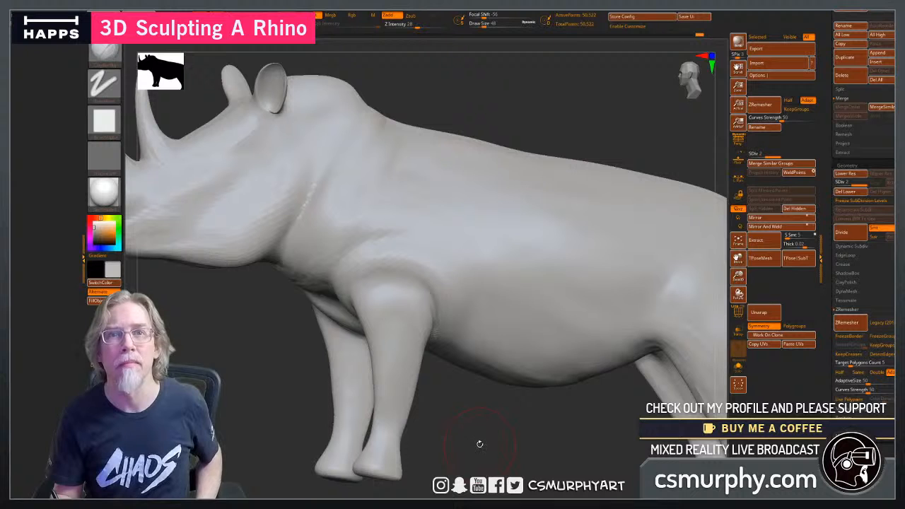
left_click_drag(501, 434, 517, 445)
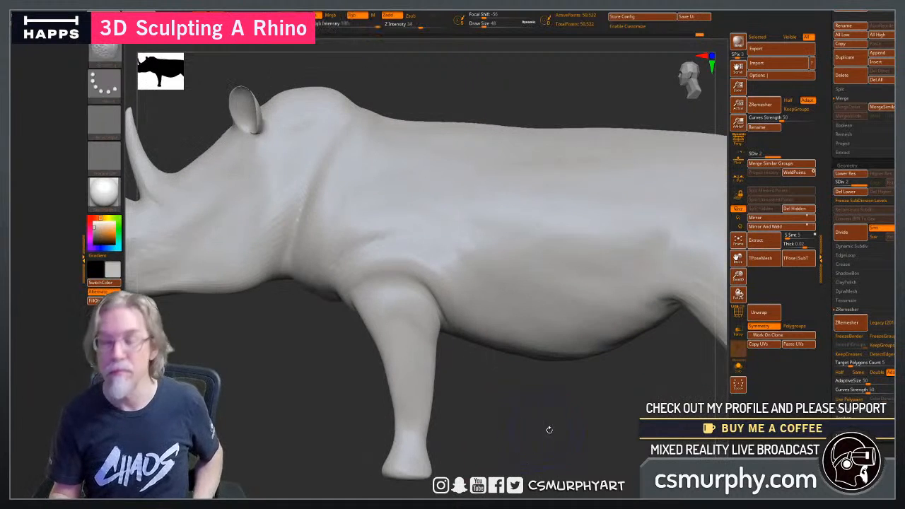
left_click_drag(612, 432, 491, 433, "alt")
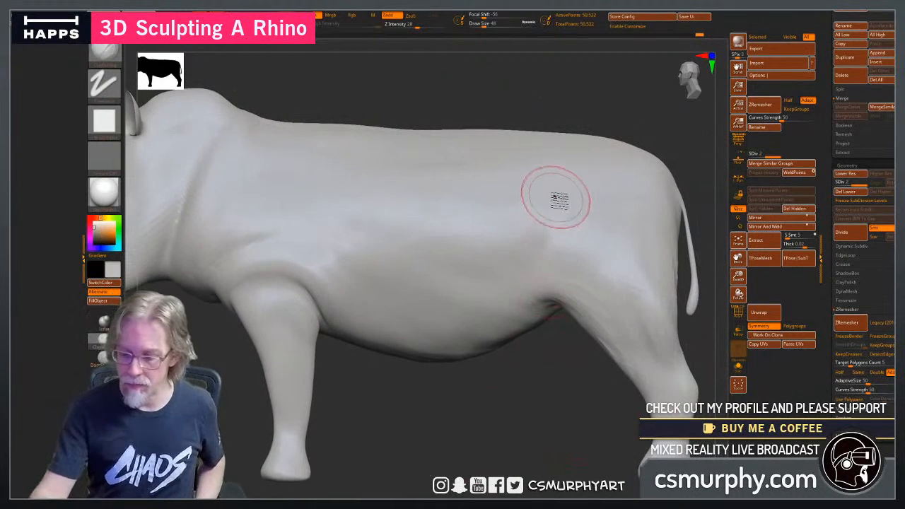
Build up the lower flank in front of the hind leg with diagonal ClayBuildup strokes, smoothing between passes.
left_click_drag(556, 216, 484, 346)
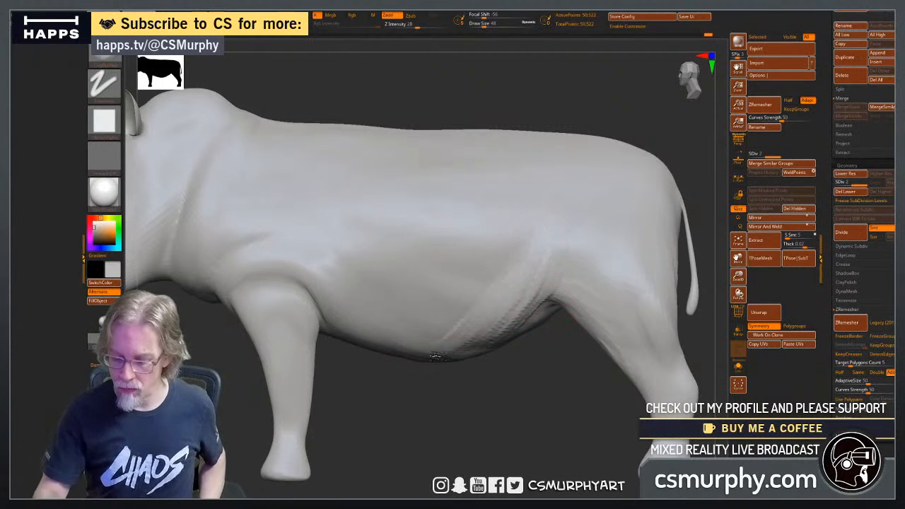
mouse_move(431, 409)
left_mouse_down()
mouse_move(470, 436)
mouse_move(490, 289)
left_mouse_up()
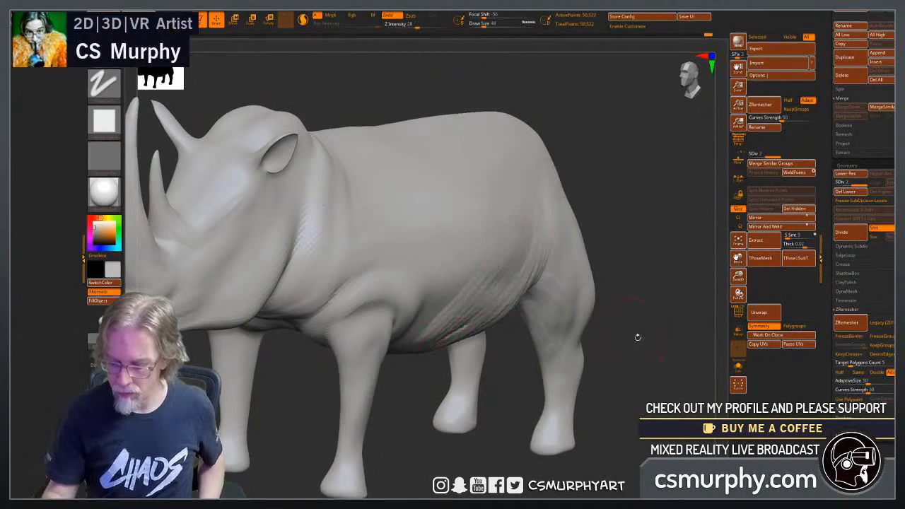
left_click_drag(638, 335, 597, 311)
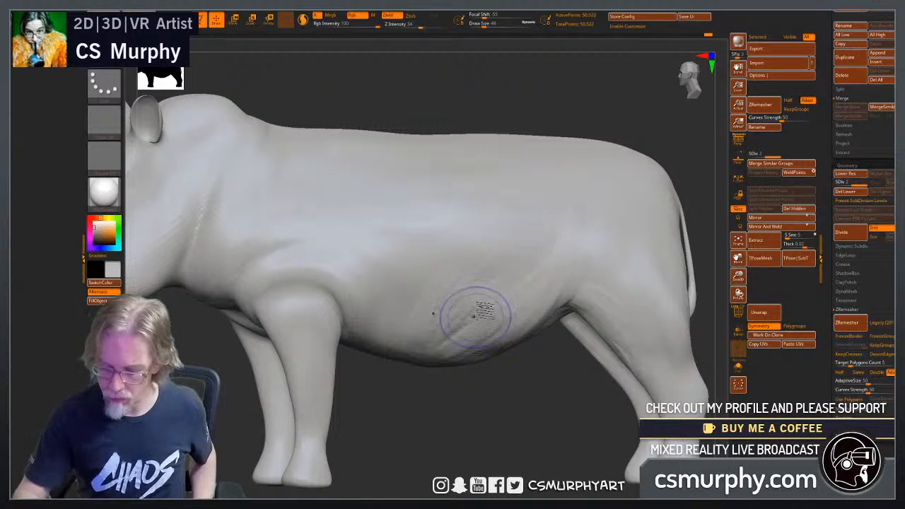
left_click_drag(455, 327, 526, 261)
mouse_move(448, 342)
left_mouse_down()
mouse_move(537, 254)
mouse_move(528, 271)
mouse_move(539, 245)
left_mouse_up()
left_click_drag(419, 340, 526, 230)
left_click_drag(429, 342, 470, 287)
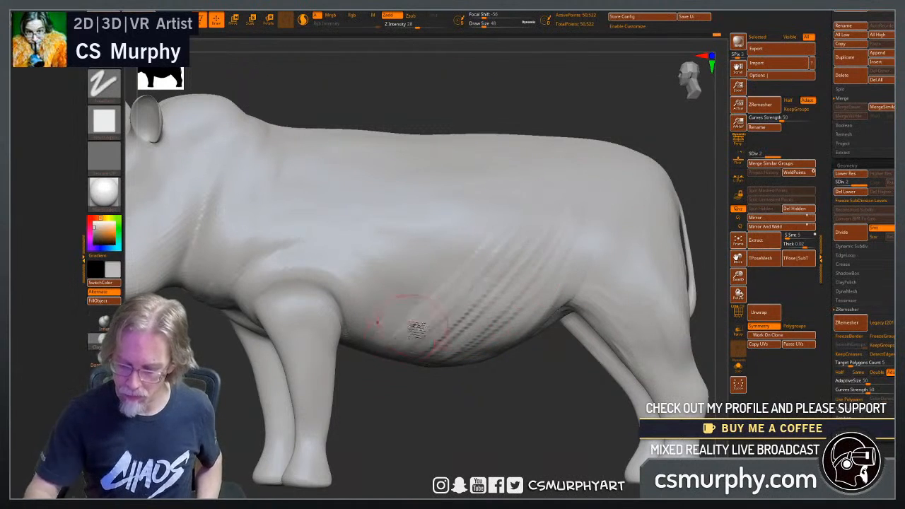
Add curved ClayBuildup strokes across the underside of the belly, from behind the front legs to the hind legs.
left_click_drag(446, 451, 421, 282)
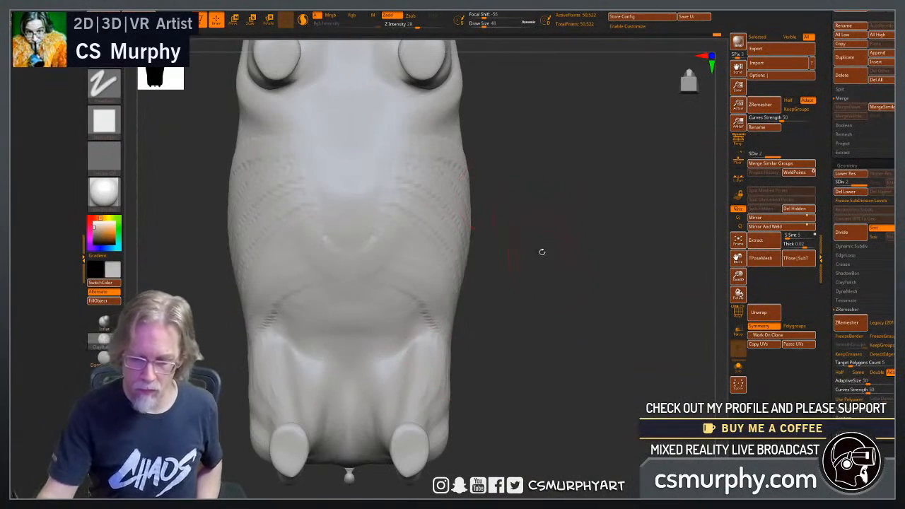
left_click_drag(555, 277, 497, 403)
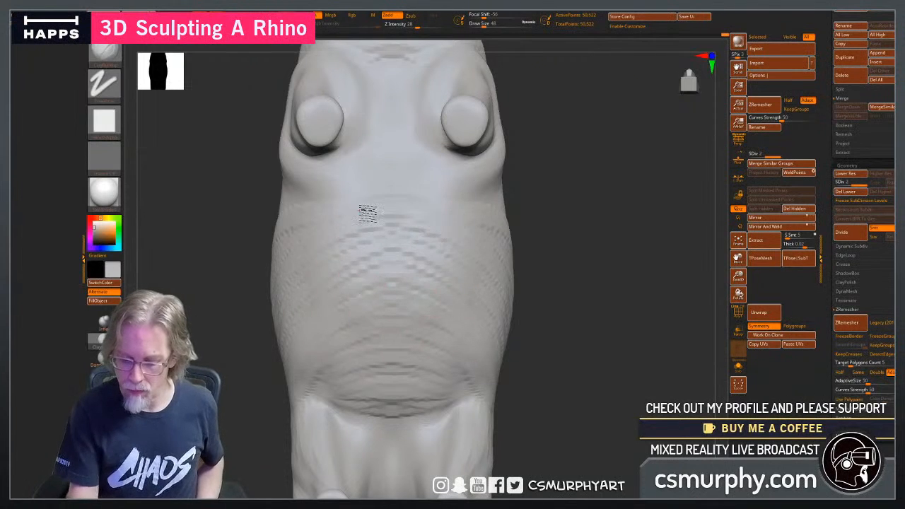
left_click_drag(609, 345, 560, 347)
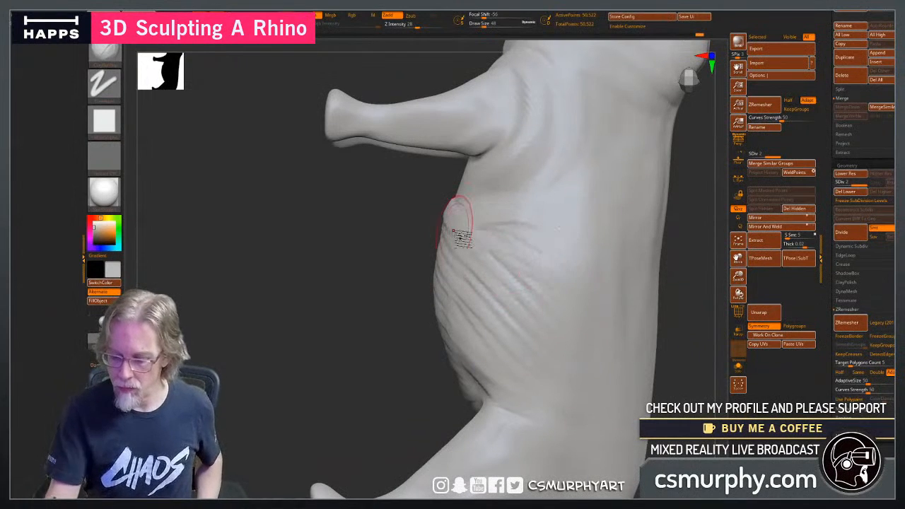
left_click_drag(369, 369, 337, 290)
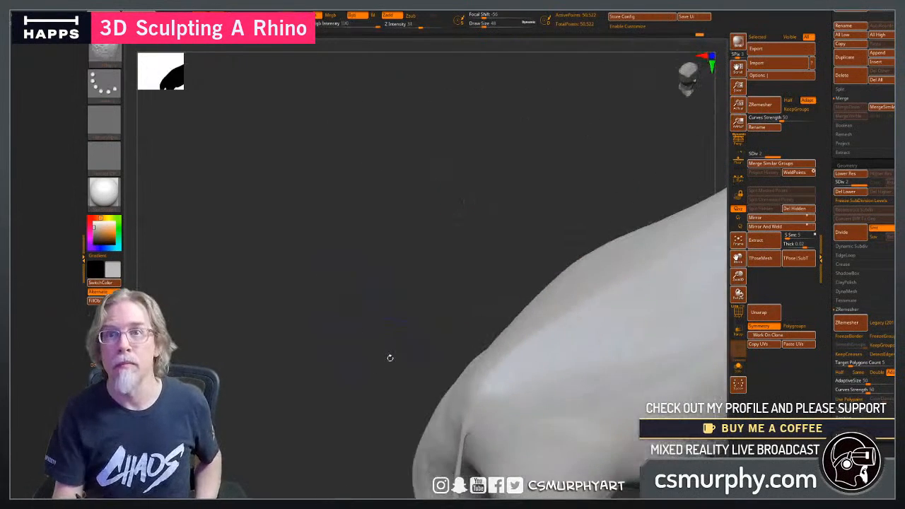
Layer diagonal ClayBuildup strokes from the opposite flank down to the belly and smooth them into the body.
left_click_drag(430, 327, 360, 261)
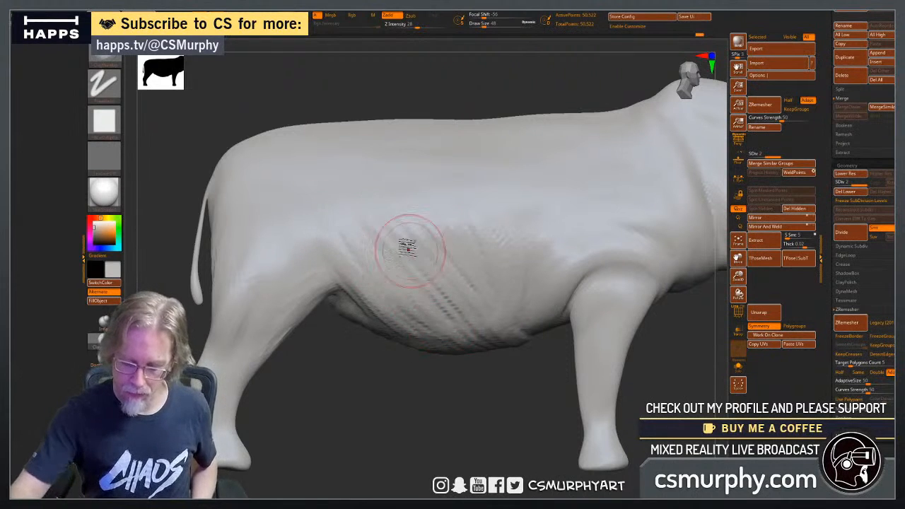
mouse_move(428, 252)
left_mouse_down("shift")
mouse_move(421, 259)
mouse_move(473, 327)
left_mouse_up("shift")
mouse_move(355, 225)
left_mouse_down("shift")
mouse_move(339, 230)
mouse_move(412, 301)
left_mouse_up("shift")
left_click_drag(337, 262, 407, 321)
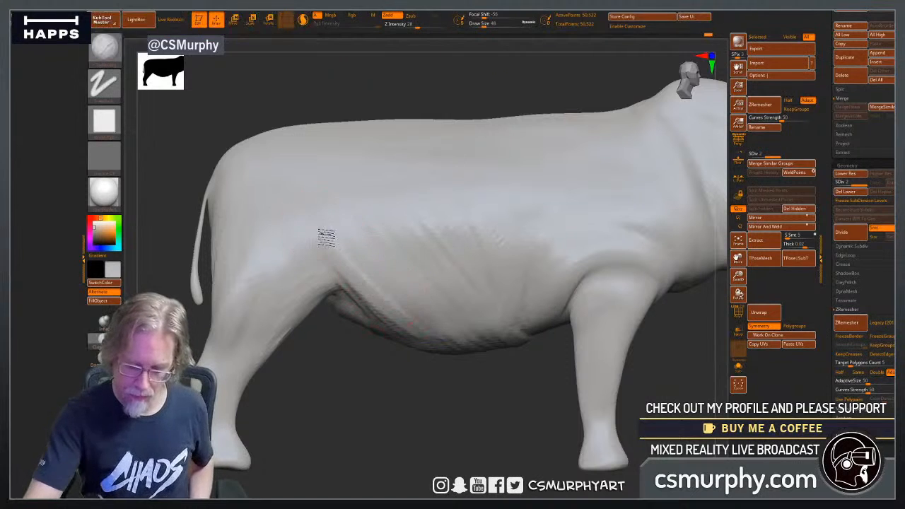
left_click_drag(347, 249, 443, 319)
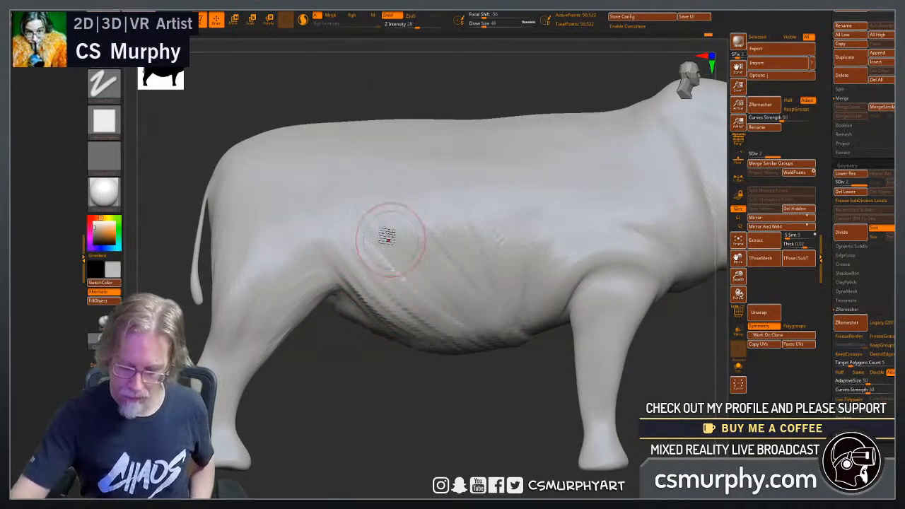
mouse_move(389, 240)
left_mouse_down()
mouse_move(453, 297)
mouse_move(498, 317)
left_mouse_up()
left_click_drag(352, 201, 490, 315, "shift")
mouse_move(406, 234)
left_mouse_down("shift")
mouse_move(430, 292)
mouse_move(381, 267)
mouse_move(378, 289)
mouse_move(417, 329)
left_mouse_up("shift")
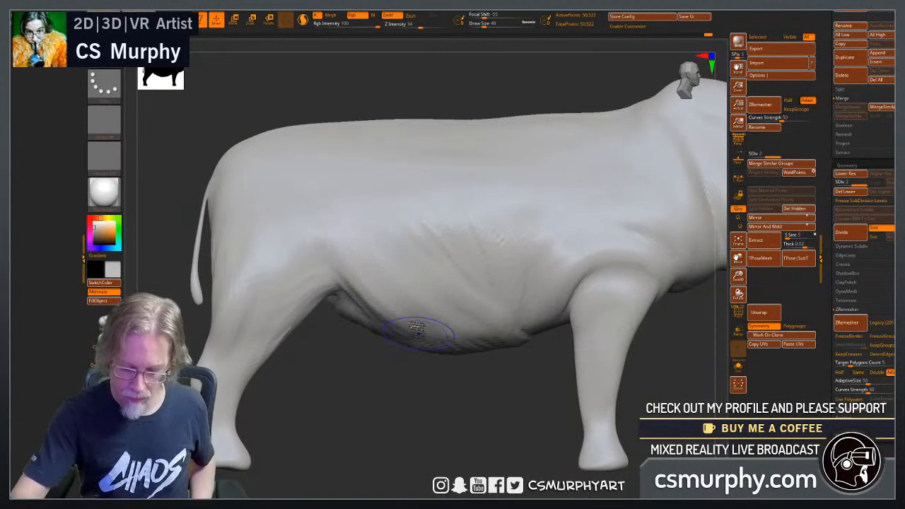
Fill out the belly surface between the legs with ClayBuildup and smooth away the rough stroke texture.
left_click_drag(394, 394, 360, 307)
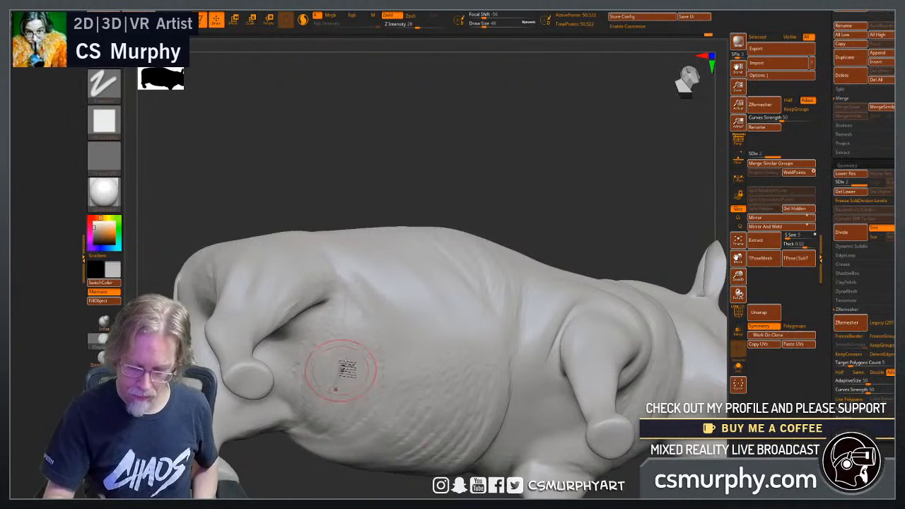
mouse_move(363, 424)
left_mouse_down()
mouse_move(357, 377)
mouse_move(396, 336)
mouse_move(410, 351)
left_mouse_up()
mouse_move(374, 297)
left_mouse_down("shift")
mouse_move(309, 347)
mouse_move(327, 443)
left_mouse_up("shift")
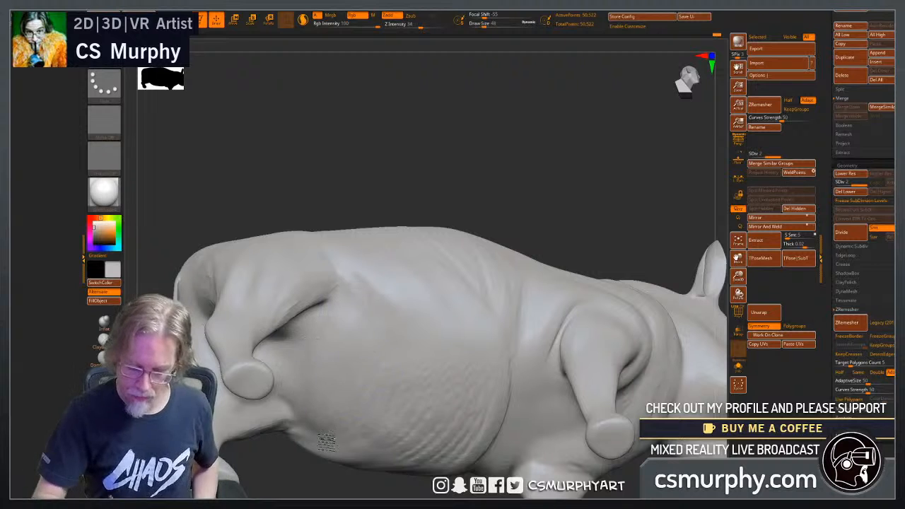
left_click_drag(416, 385, 453, 323, "shift")
left_click_drag(438, 443, 485, 344, "shift")
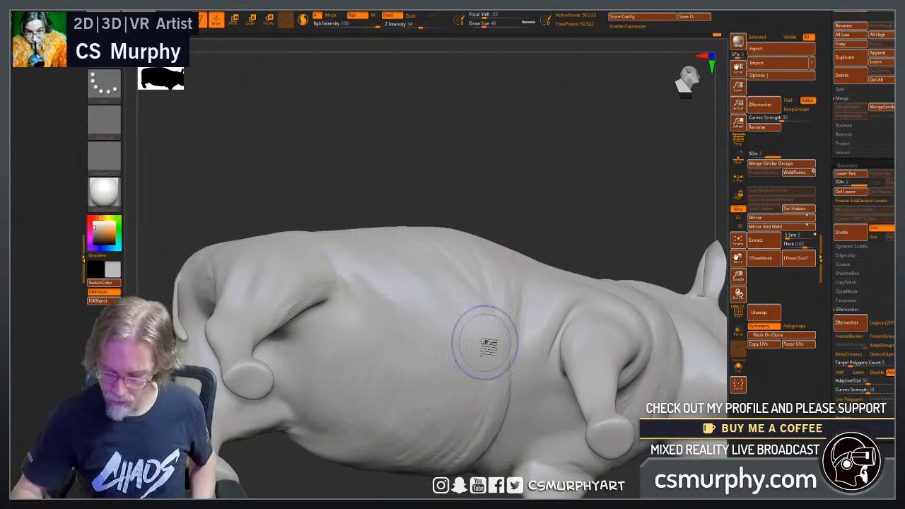
left_click_drag(480, 410, 477, 444, "shift")
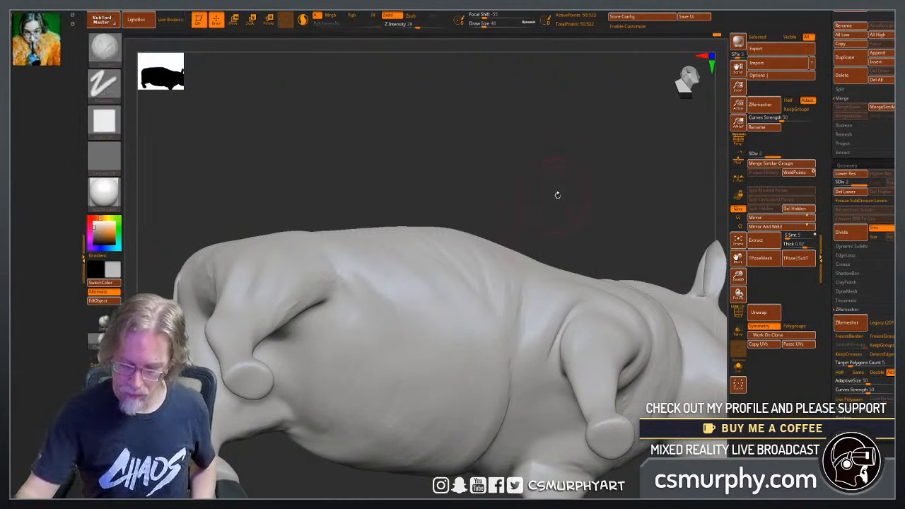
Build up the side of the belly behind the front leg and smooth its lower edge.
mouse_move(555, 195)
left_mouse_down()
mouse_move(433, 419)
mouse_move(499, 422)
left_mouse_up()
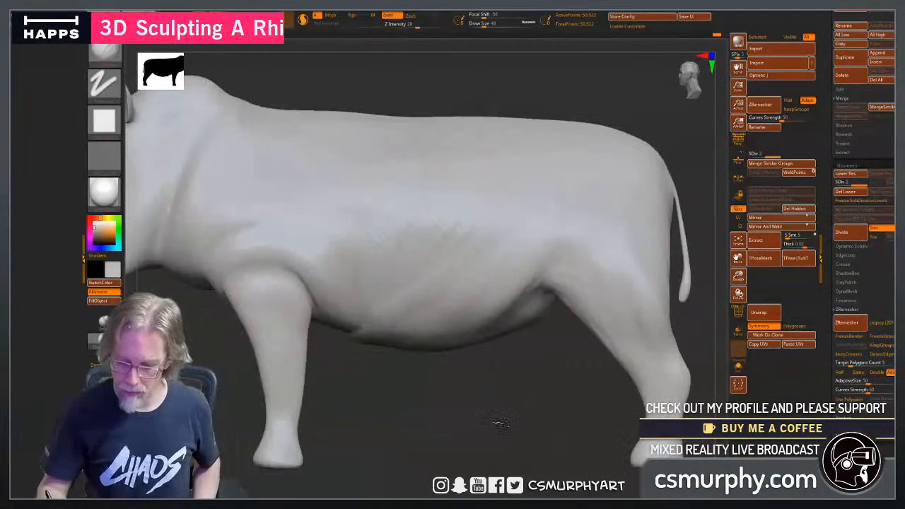
left_click_drag(469, 202, 386, 325, "shift")
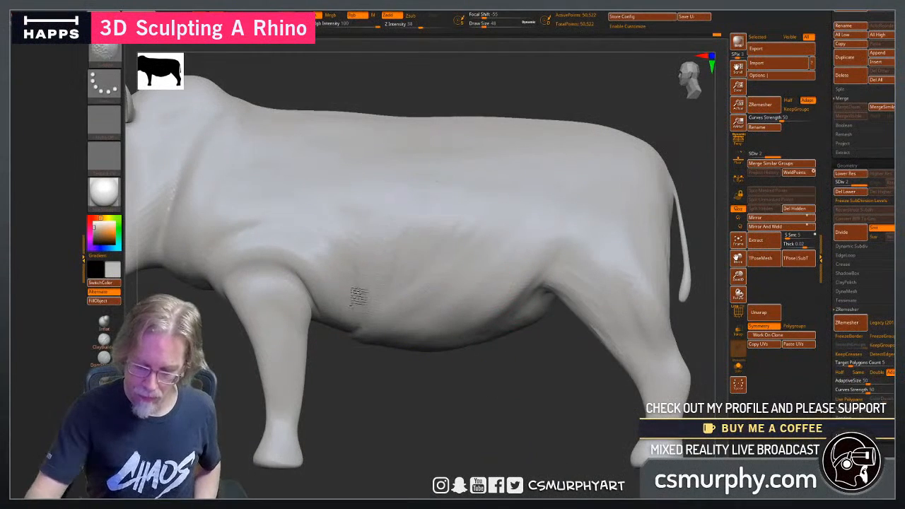
left_click_drag(347, 258, 330, 242)
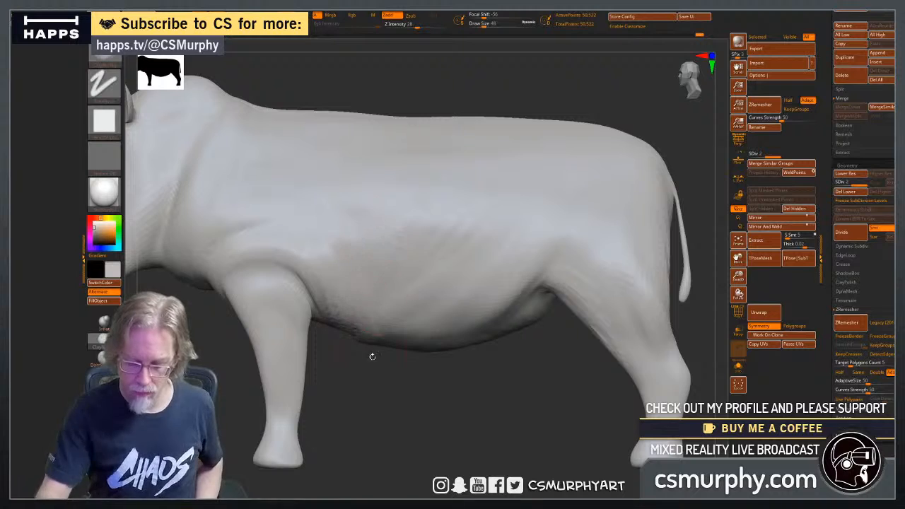
left_click_drag(373, 357, 439, 407)
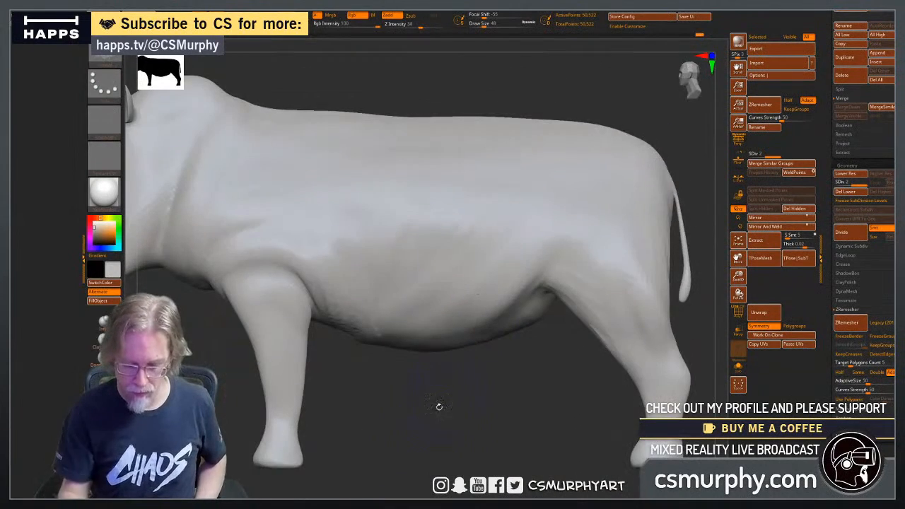
Hide the lower front legs, then build up and smooth the chest and front belly around the leg openings.
mouse_move(215, 495)
left_mouse_down("ctrl+shift")
mouse_move(313, 434)
mouse_move(320, 318)
mouse_move(318, 325)
left_mouse_up("ctrl+shift")
left_click_drag(357, 403, 385, 353)
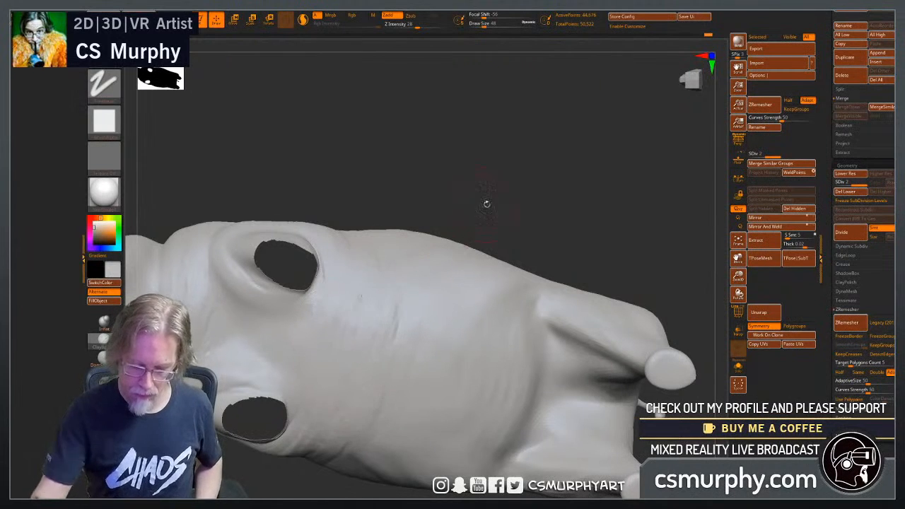
left_click_drag(486, 204, 291, 268)
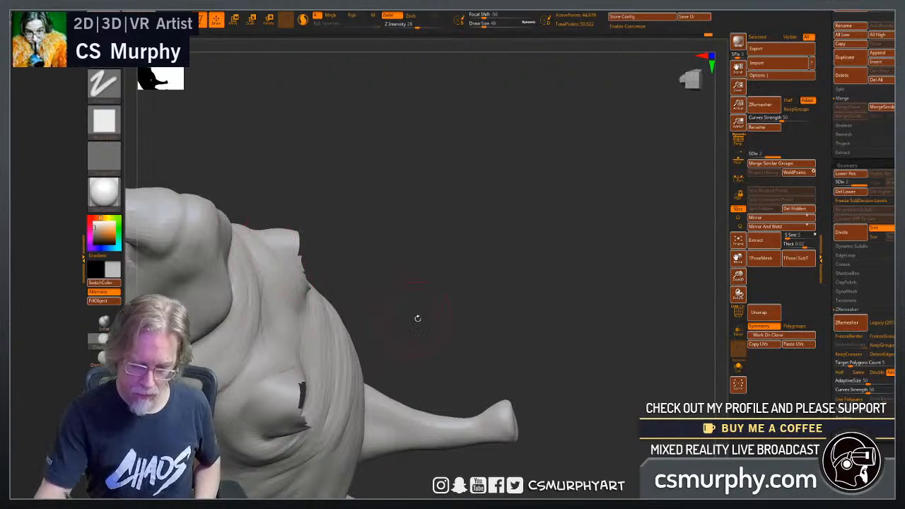
left_click_drag(416, 319, 293, 279)
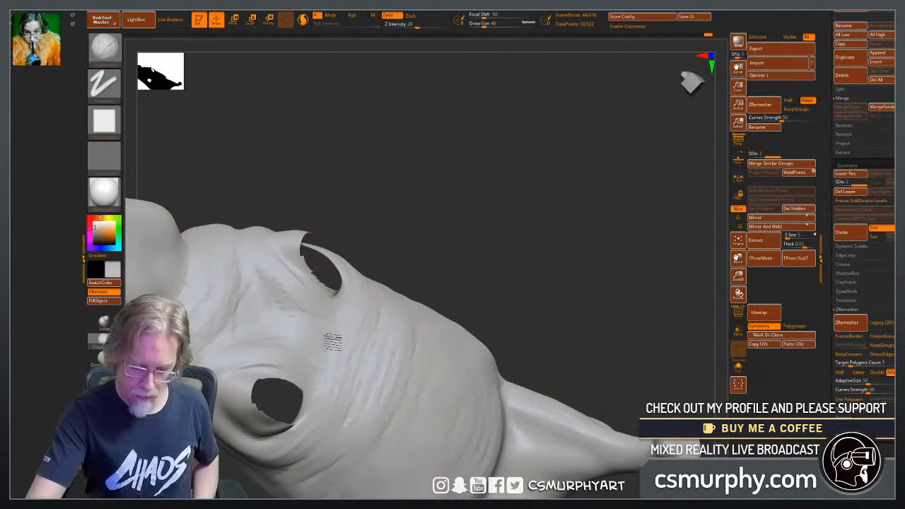
mouse_move(270, 244)
left_mouse_down()
mouse_move(308, 311)
mouse_move(327, 378)
mouse_move(369, 372)
left_mouse_up()
left_click_drag(511, 315, 547, 286)
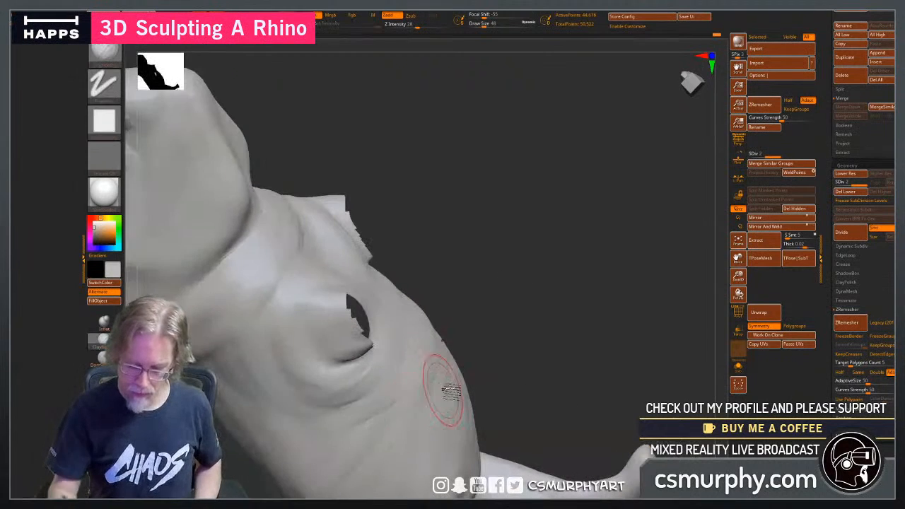
mouse_move(524, 363)
left_mouse_down()
mouse_move(565, 299)
mouse_move(556, 285)
mouse_move(430, 327)
mouse_move(361, 407)
mouse_move(435, 350)
mouse_move(438, 338)
mouse_move(363, 417)
left_mouse_up()
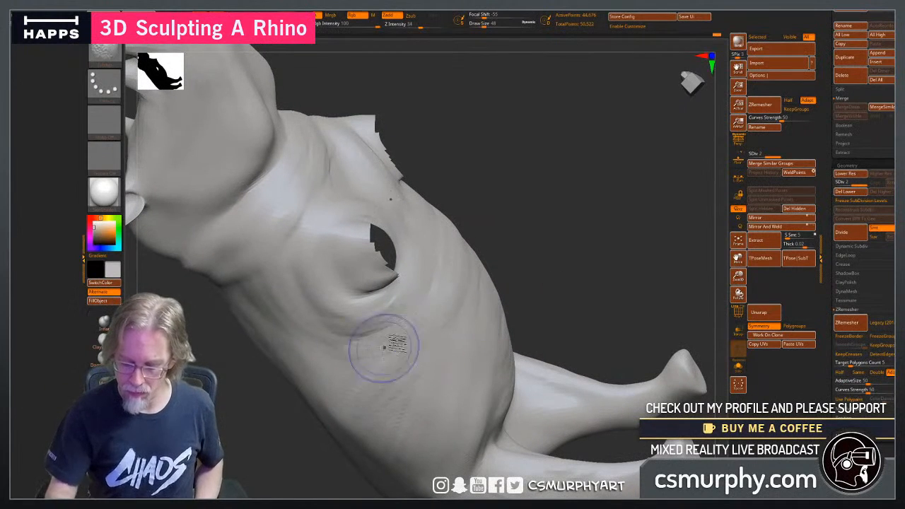
Sculpt the skin fold in front of the hind leg and add ClayBuildup folds along the flank and belly.
left_click_drag(559, 252, 535, 318)
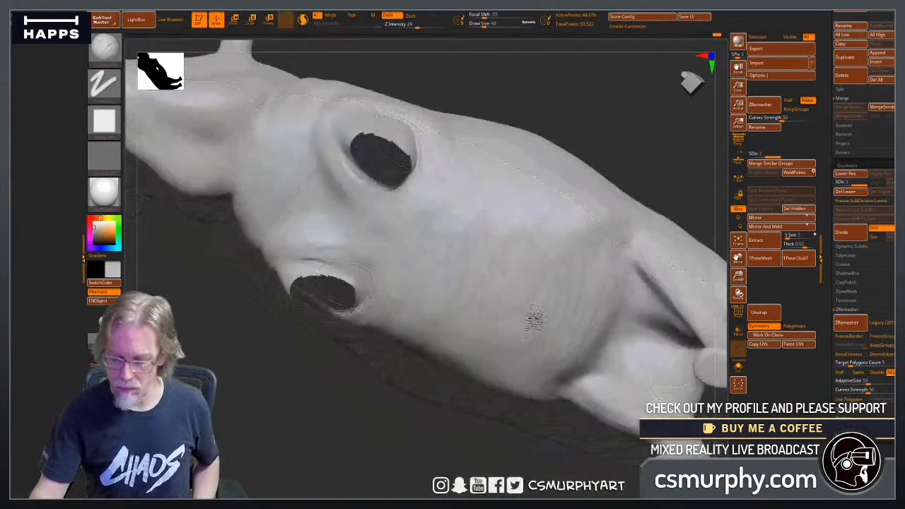
right_click_drag(535, 318, 533, 323, "shift")
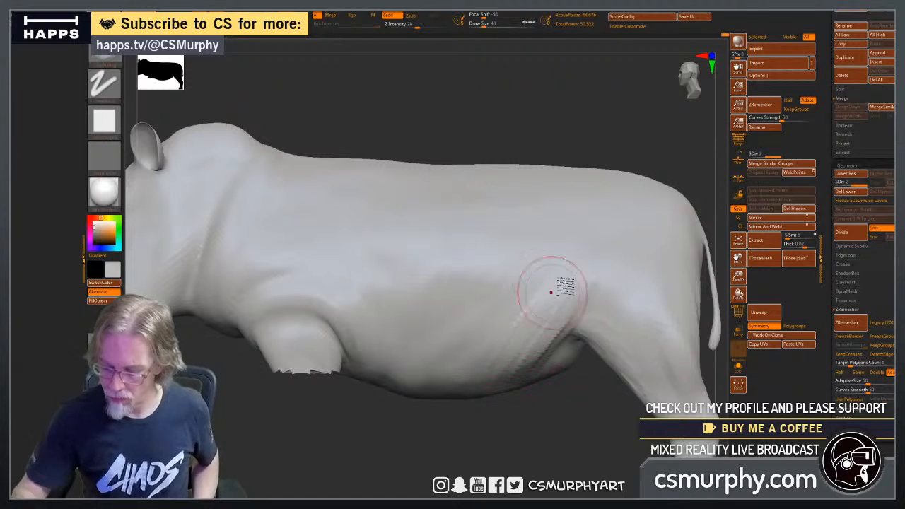
left_click_drag(459, 440, 583, 309)
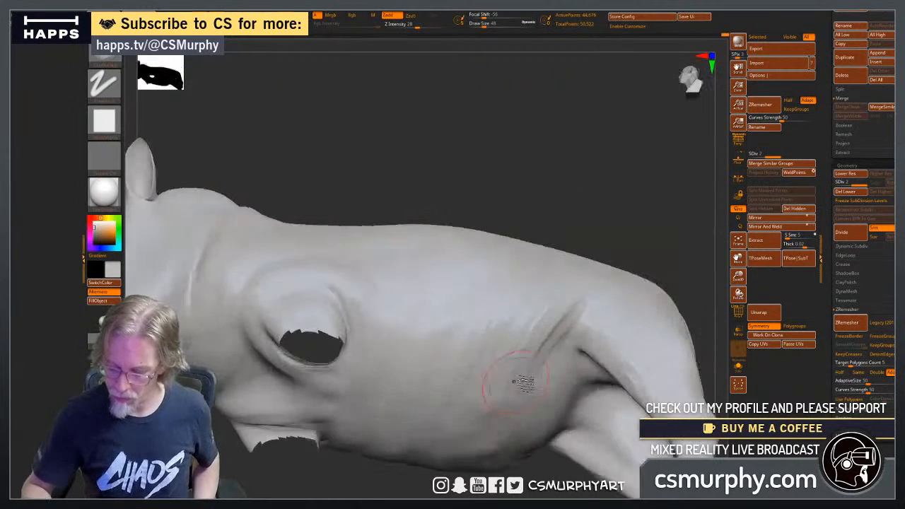
left_click_drag(558, 276, 546, 271)
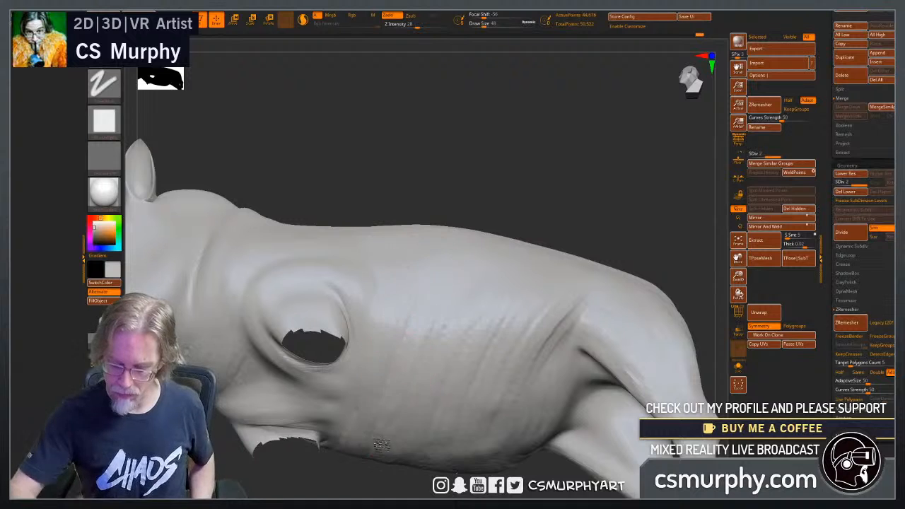
mouse_move(619, 214)
left_mouse_down()
mouse_move(613, 267)
mouse_move(597, 290)
left_mouse_up()
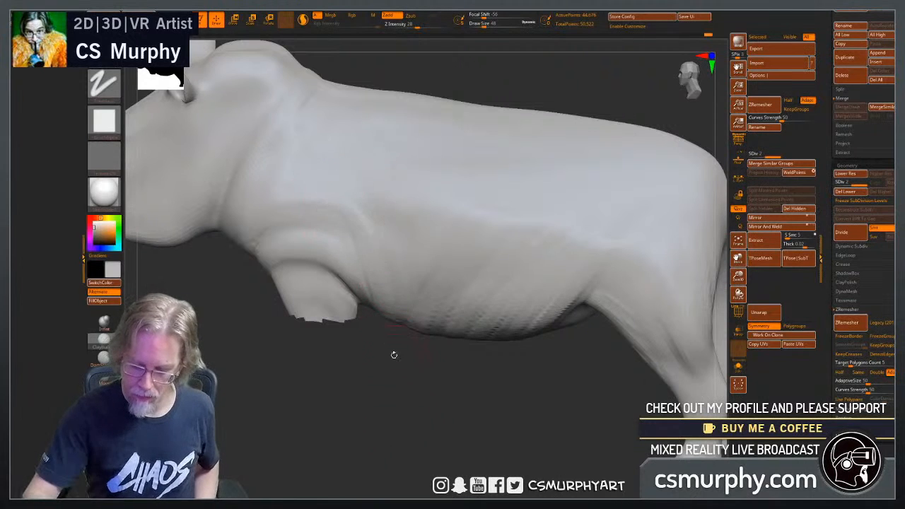
left_click_drag(394, 354, 404, 318)
mouse_move(396, 369)
left_mouse_down()
mouse_move(415, 401)
mouse_move(391, 417)
left_mouse_up()
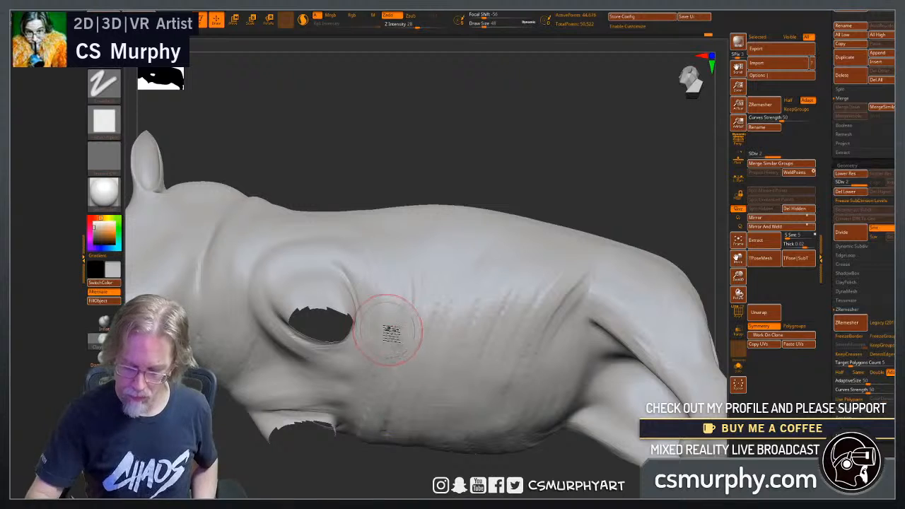
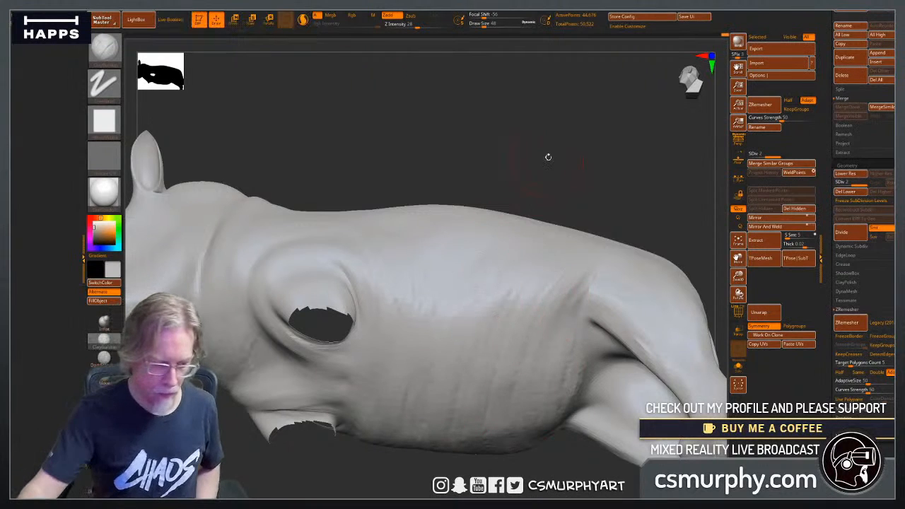
Build up skin folds along the flank and belly with ClayBuildup, and smooth them into the body.
left_click_drag(547, 157, 546, 240)
left_click_drag(566, 448, 520, 463, "alt")
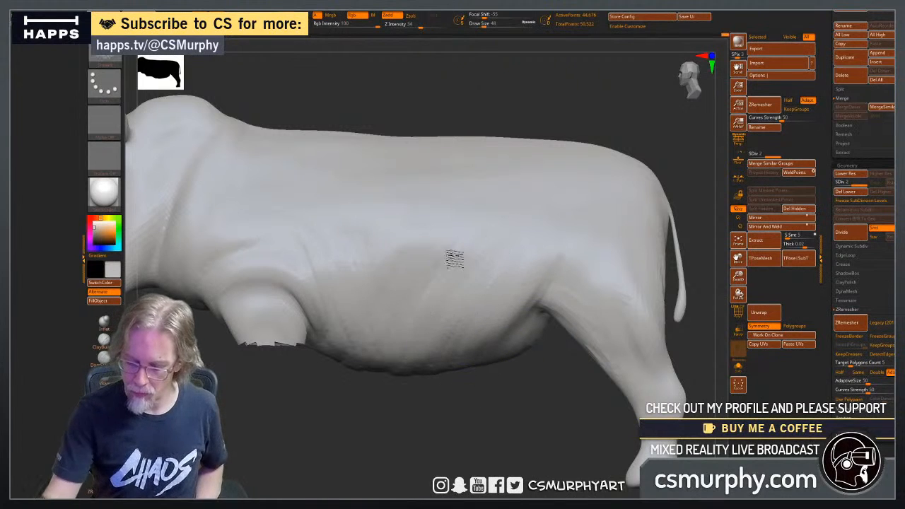
left_click_drag(397, 447, 403, 356)
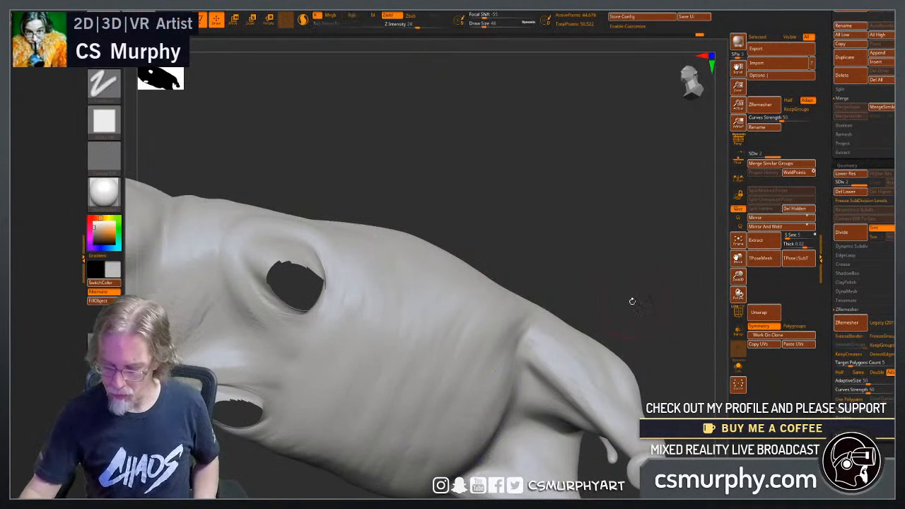
left_click_drag(632, 299, 485, 393)
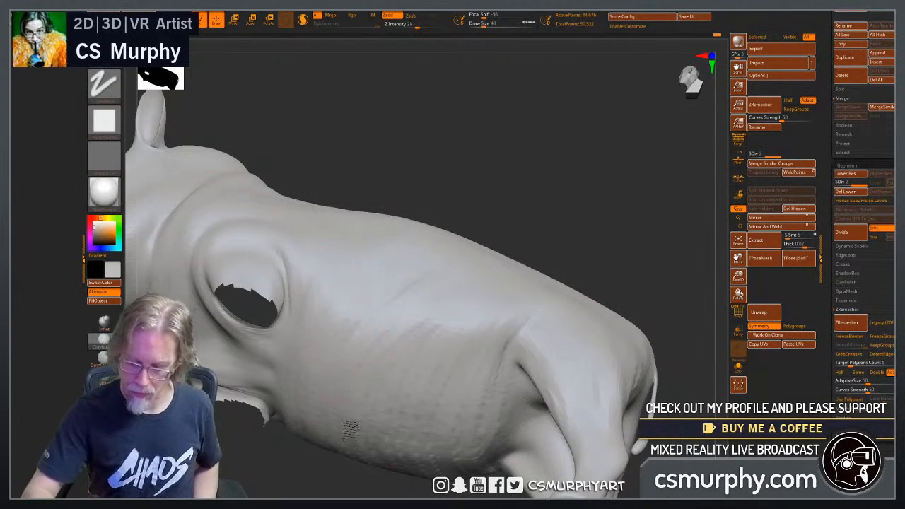
mouse_move(456, 272)
left_mouse_down()
mouse_move(405, 281)
mouse_move(317, 376)
mouse_move(496, 297)
mouse_move(456, 281)
left_mouse_up()
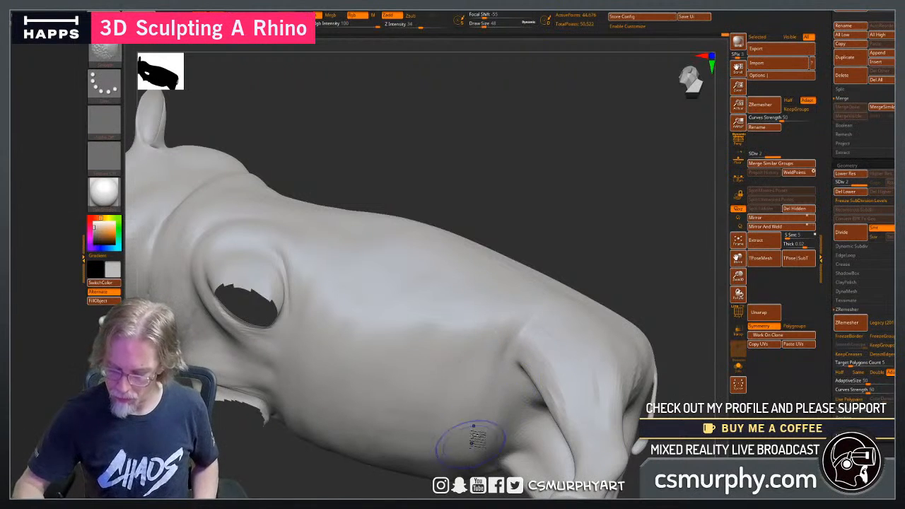
Build up and smooth the chest and shoulder forms around the front leg openings, and unhide the lower front legs.
mouse_move(442, 187)
left_mouse_down()
mouse_move(468, 211)
mouse_move(452, 208)
mouse_move(469, 234)
mouse_move(572, 238)
mouse_move(448, 283)
left_mouse_up()
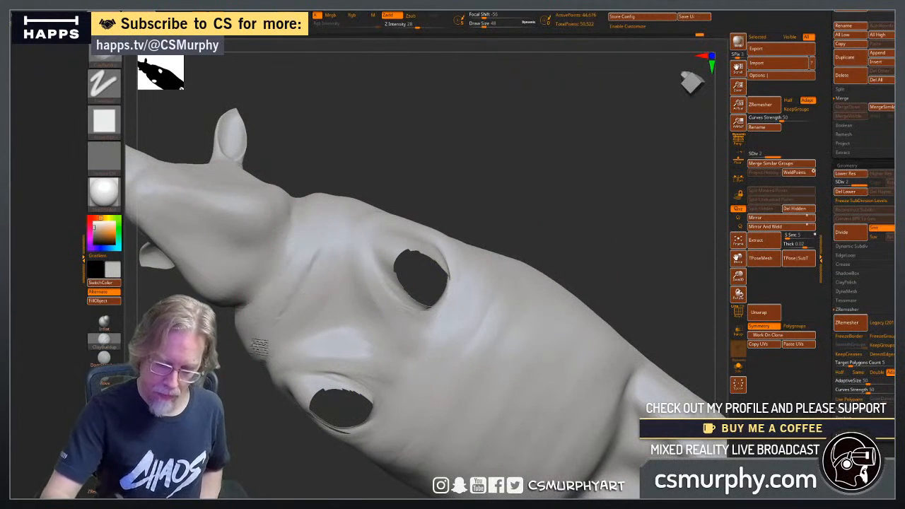
mouse_move(342, 263)
left_mouse_down("shift")
mouse_move(318, 314)
mouse_move(274, 319)
mouse_move(289, 291)
mouse_move(333, 316)
left_mouse_up("shift")
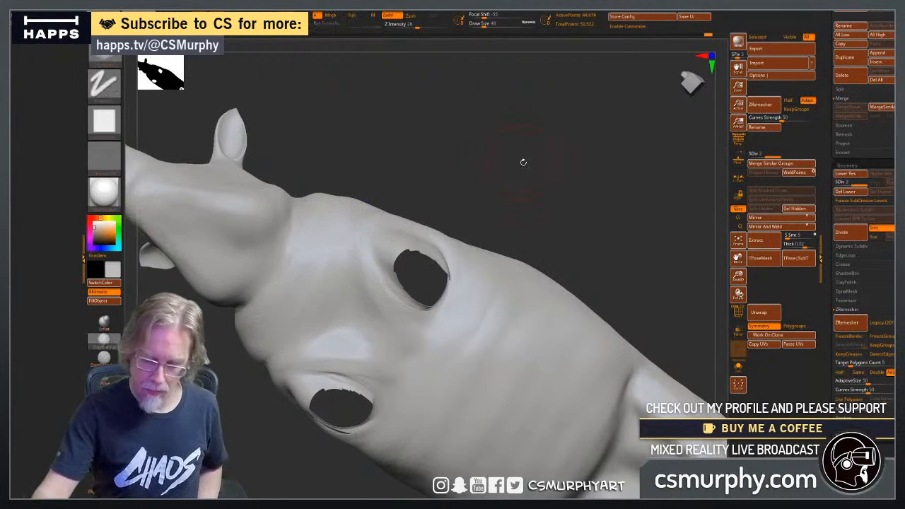
left_click_drag(523, 160, 524, 246)
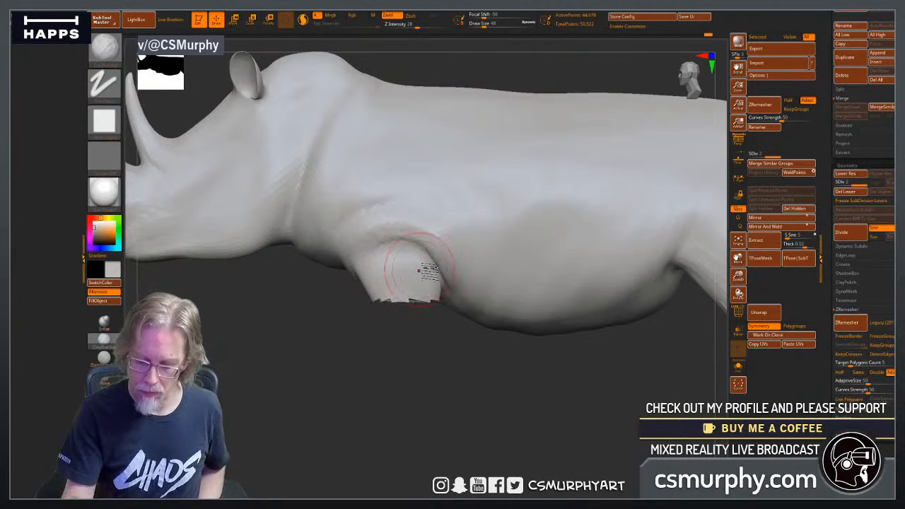
mouse_move(445, 271)
left_mouse_down()
mouse_move(464, 280)
mouse_move(448, 284)
mouse_move(446, 250)
mouse_move(432, 269)
left_mouse_up()
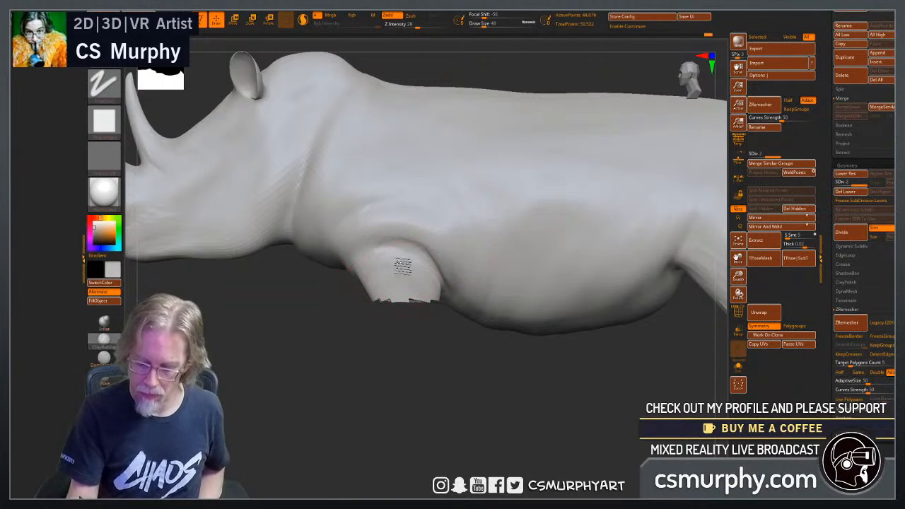
left_click(517, 424, "ctrl+shift")
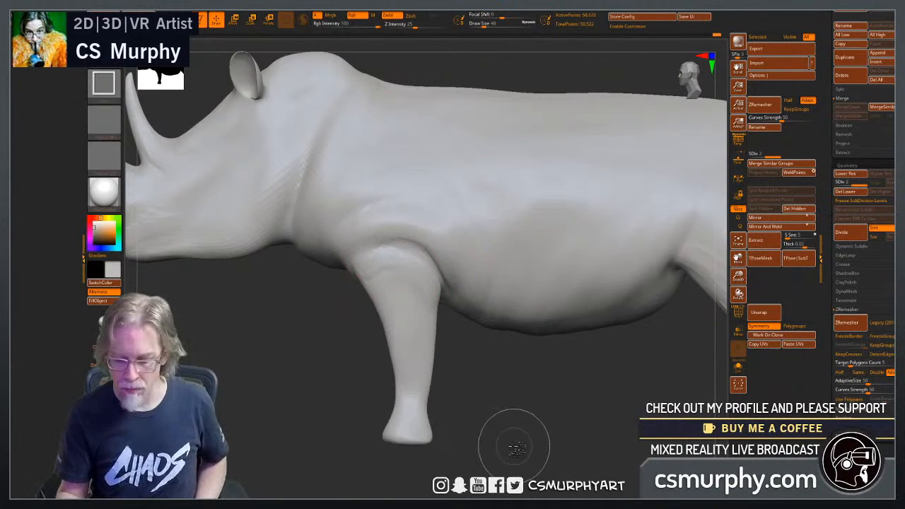
mouse_move(515, 436)
left_mouse_down()
mouse_move(559, 431)
mouse_move(519, 414)
left_mouse_up()
Build up the upper front legs with ClayBuildup, adding muscle volume where they meet the chest and down toward the knees.
left_click_drag(448, 393, 454, 354)
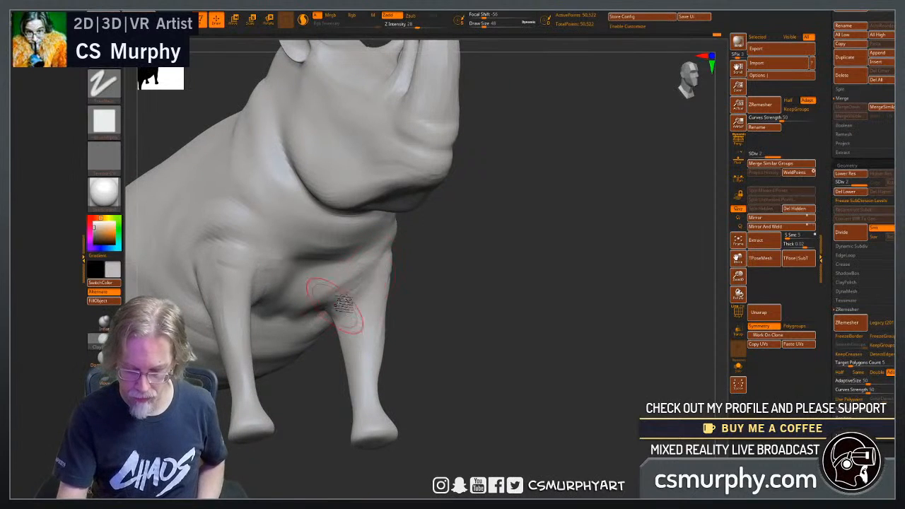
left_click_drag(472, 351, 394, 328, "shift")
left_click_drag(354, 305, 329, 305)
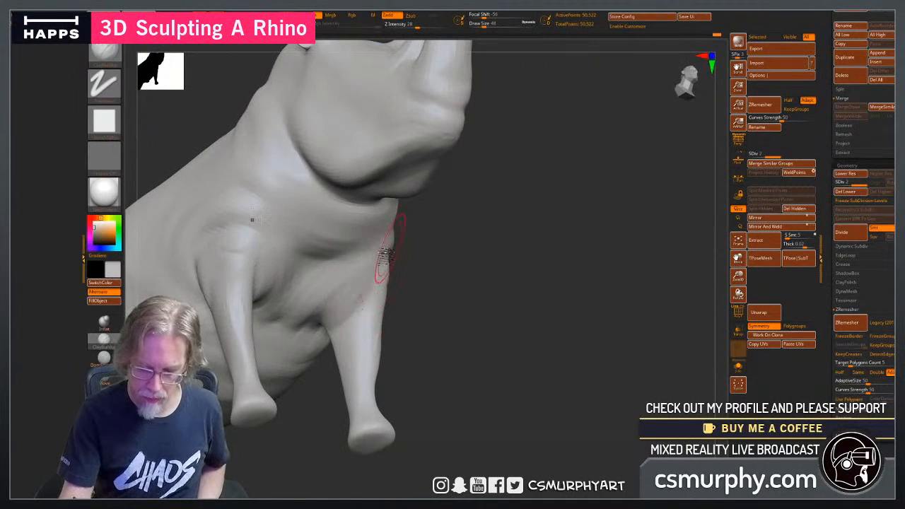
left_click_drag(434, 322, 399, 312)
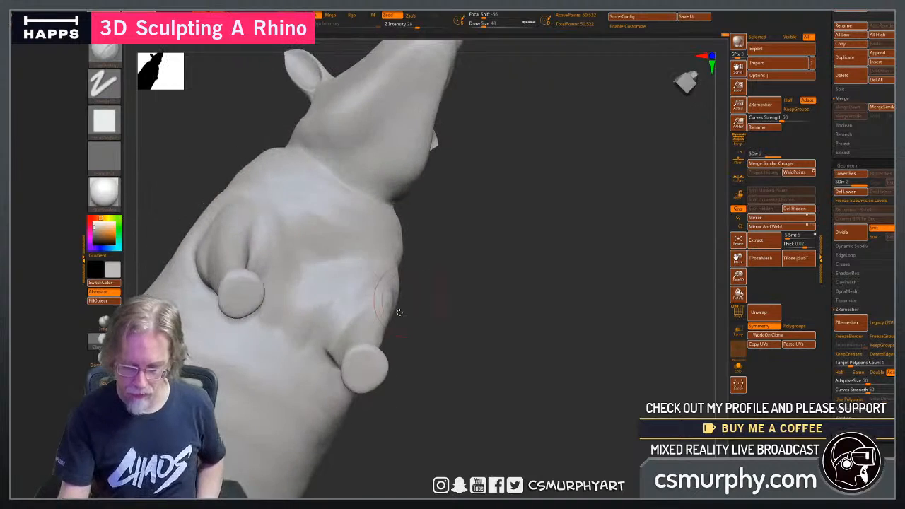
left_click_drag(442, 333, 381, 357)
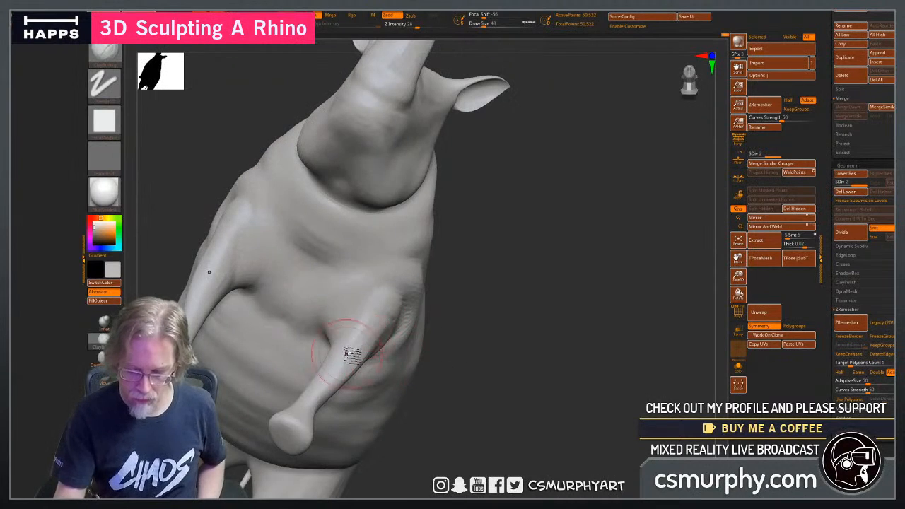
left_click_drag(426, 375, 461, 383)
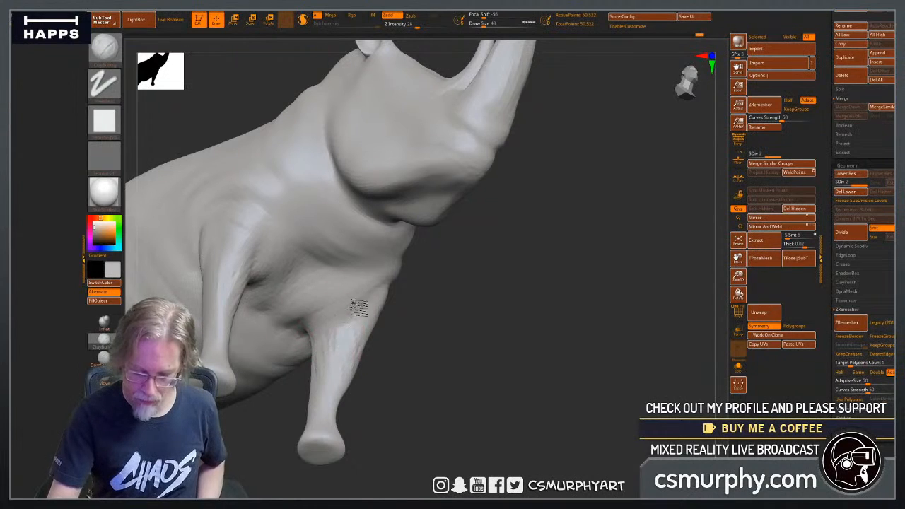
mouse_move(400, 385)
left_mouse_down()
mouse_move(414, 417)
mouse_move(426, 396)
mouse_move(365, 301)
left_mouse_up()
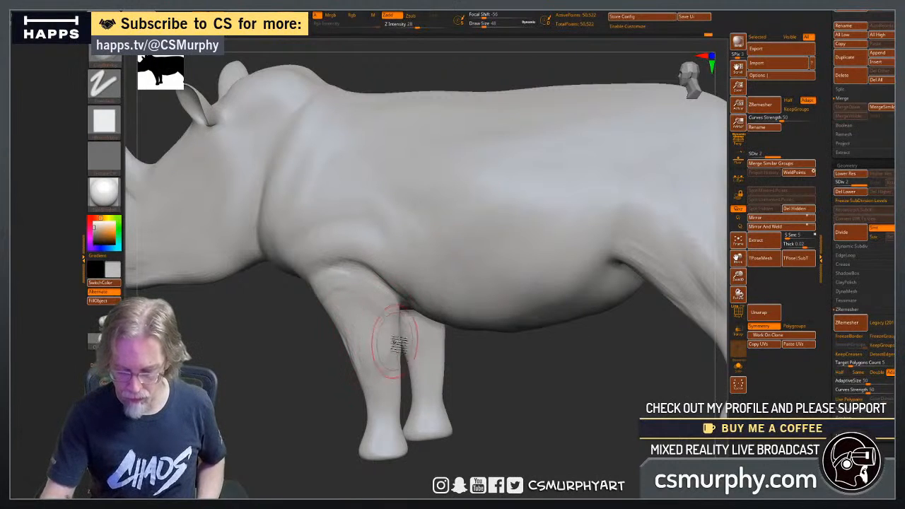
right_click_drag(388, 371, 367, 375)
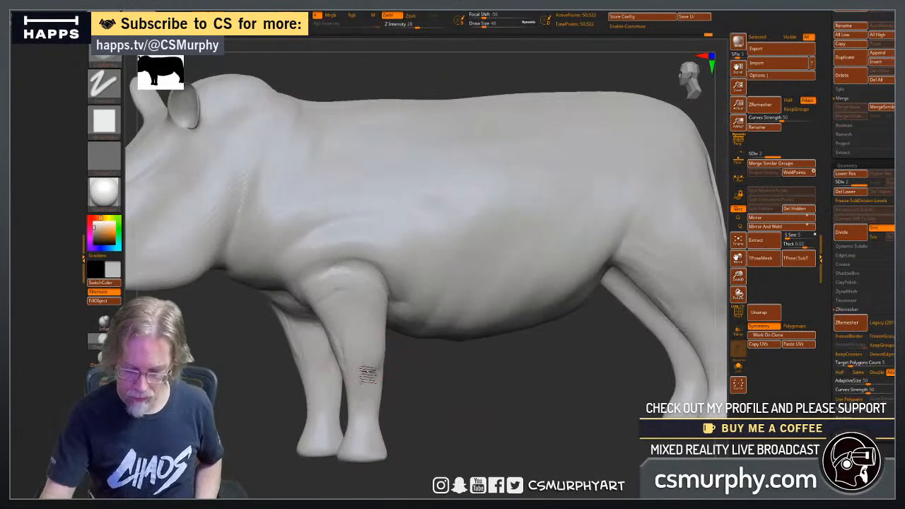
Sculpt the front feet with ClayBuildup at draw size 20, building up the toes and the edge of the sole.
right_click_drag(423, 413, 550, 329)
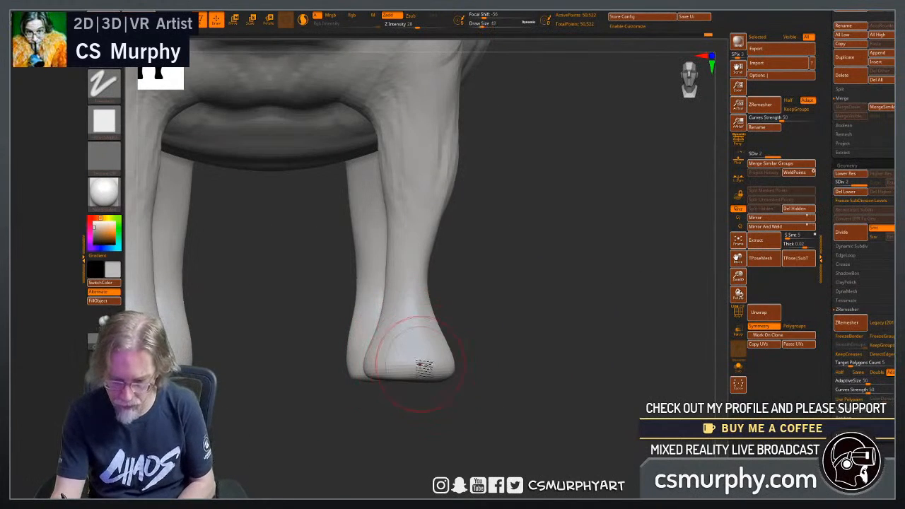
key("bracketleft")
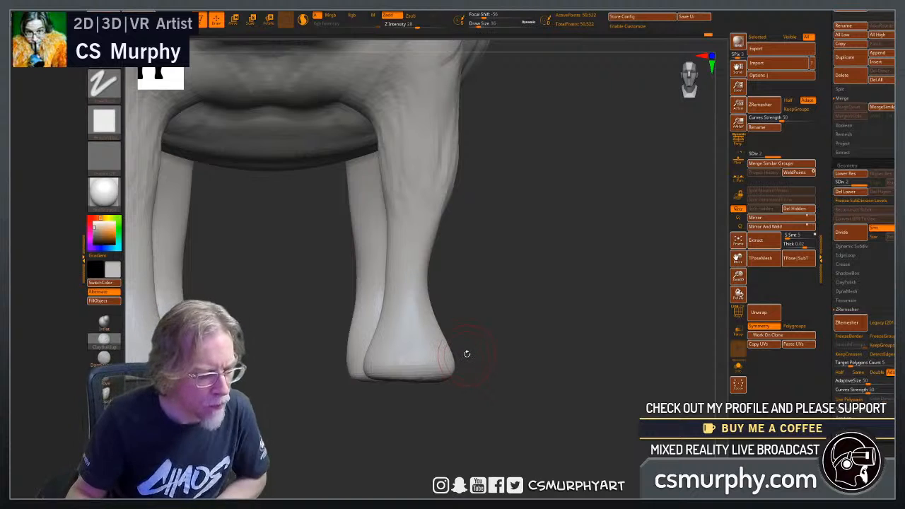
key("bracketright")
left_click_drag(517, 376, 534, 361, "alt")
left_click_drag(428, 351, 439, 385)
mouse_move(577, 378)
left_mouse_down()
mouse_move(594, 347)
mouse_move(590, 311)
left_mouse_up()
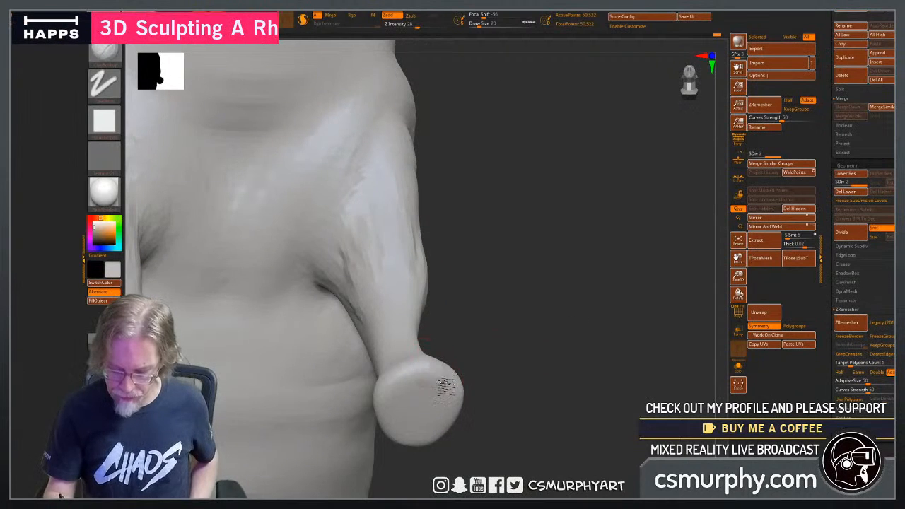
left_click_drag(467, 370, 437, 362)
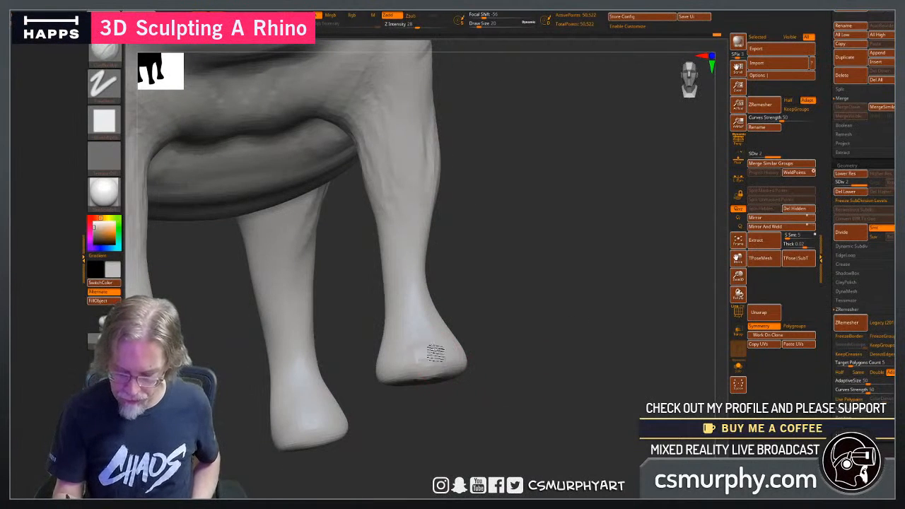
left_click_drag(496, 381, 460, 377)
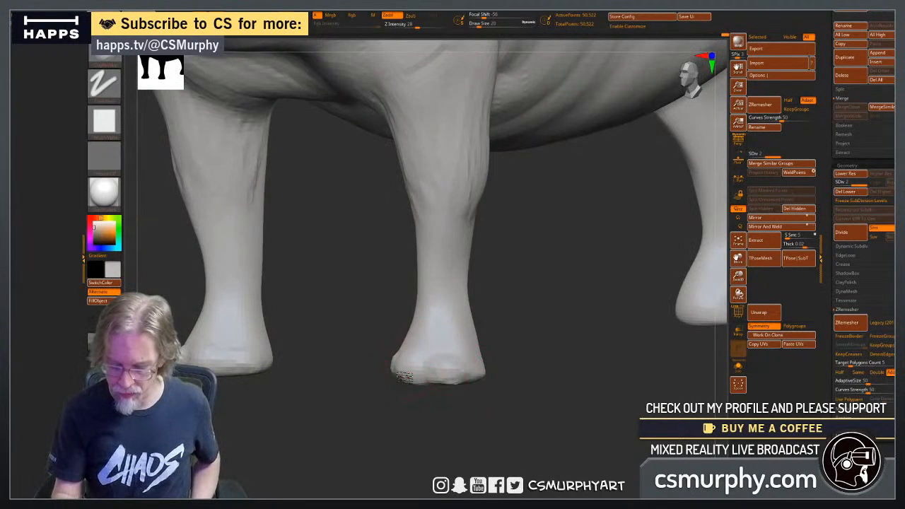
mouse_move(417, 434)
left_mouse_down()
mouse_move(436, 435)
mouse_move(445, 420)
mouse_move(434, 410)
left_mouse_up()
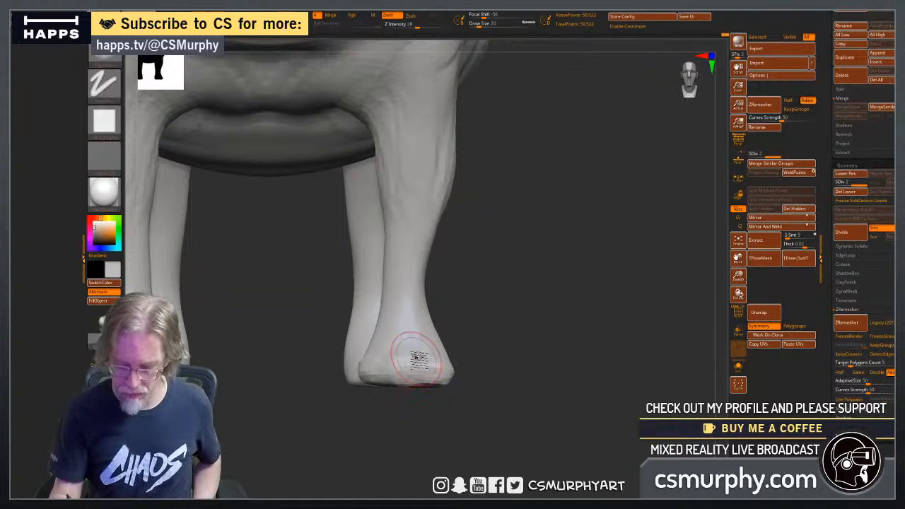
mouse_move(513, 398)
left_mouse_down()
mouse_move(521, 395)
mouse_move(488, 424)
mouse_move(466, 423)
left_mouse_up()
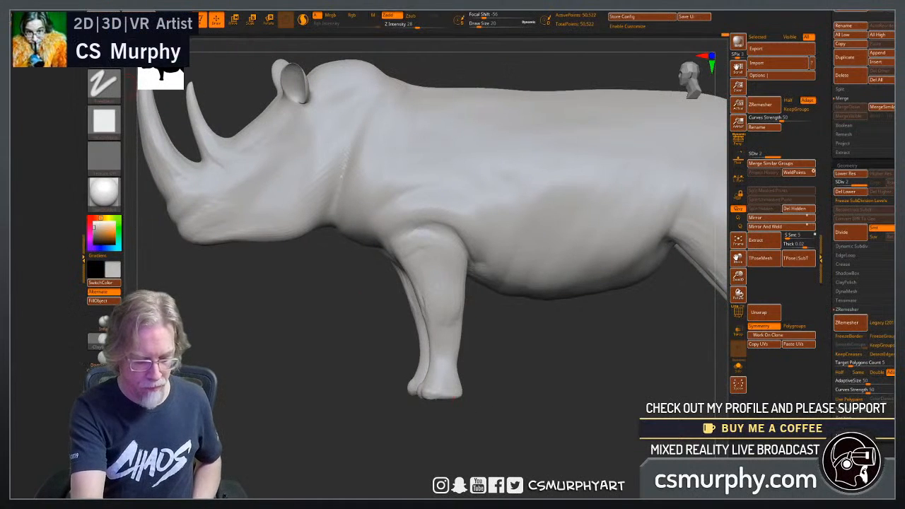
Reshape the silhouette of the front feet and legs with the Move brush from the side and front.
left_click(101, 376)
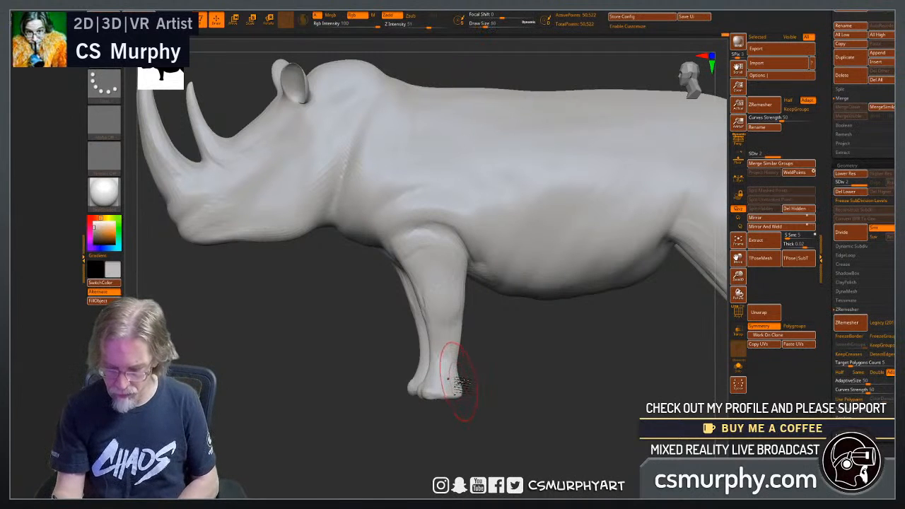
mouse_move(519, 395)
left_mouse_down()
mouse_move(486, 402)
mouse_move(500, 436)
mouse_move(550, 429)
left_mouse_up()
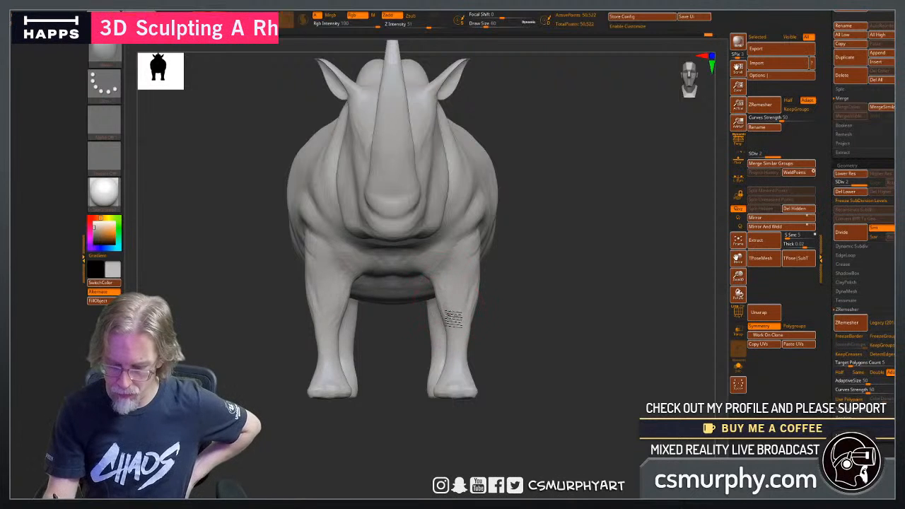
mouse_move(485, 332)
left_mouse_down()
mouse_move(537, 347)
mouse_move(514, 306)
left_mouse_up()
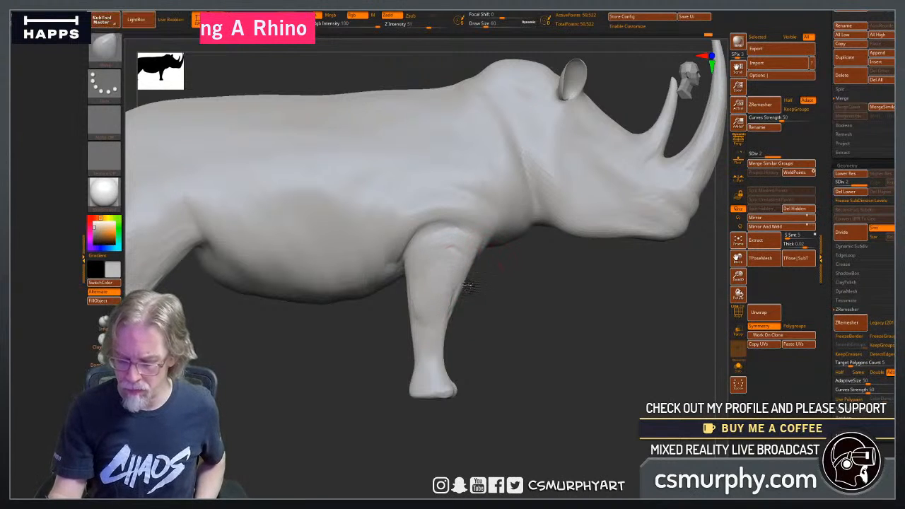
mouse_move(535, 359)
left_mouse_down()
mouse_move(513, 359)
mouse_move(548, 358)
mouse_move(542, 355)
left_mouse_up()
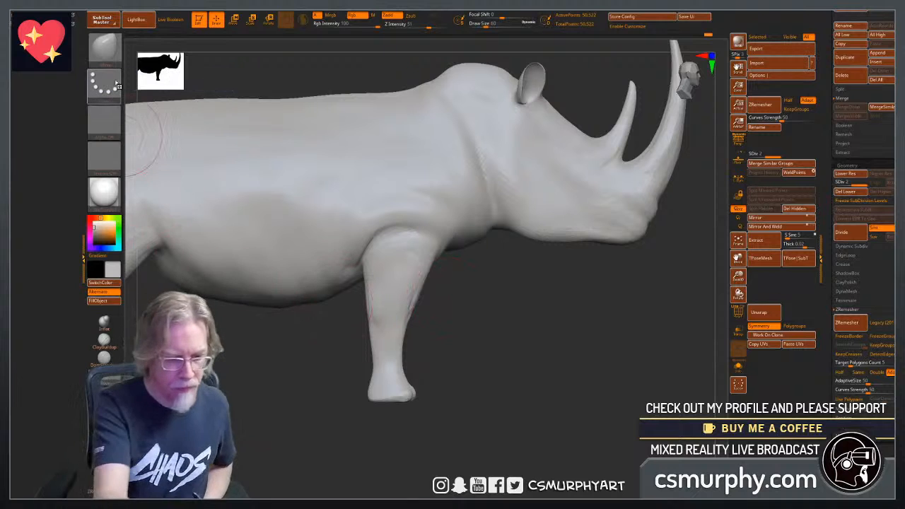
Add diagonal ClayBuildup skin folds on the rear flank, running from the hind leg down toward the belly.
left_click(104, 340)
mouse_move(537, 354)
left_mouse_down("alt")
mouse_move(599, 368)
mouse_move(729, 372)
left_mouse_up("alt")
left_click_drag(453, 382, 459, 382)
mouse_move(361, 213)
left_mouse_down()
mouse_move(393, 284)
mouse_move(414, 262)
left_mouse_up()
left_click_drag(394, 208, 446, 272)
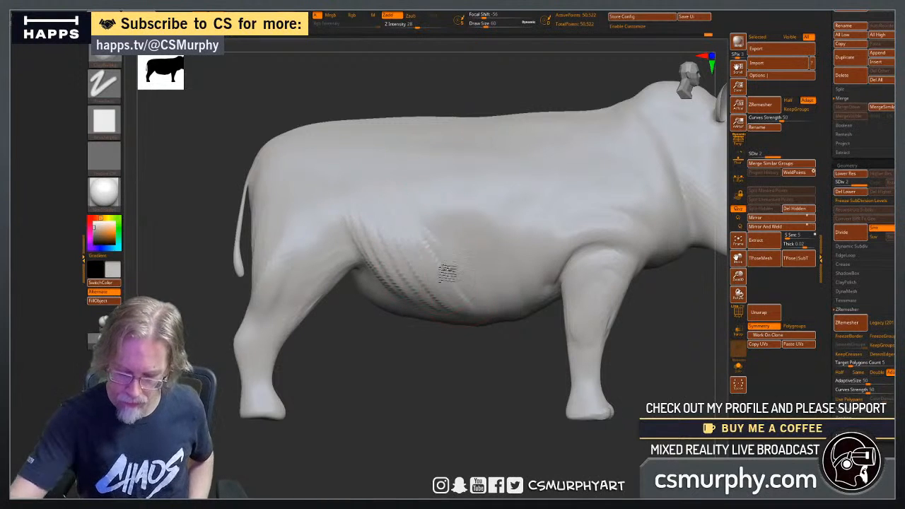
Carry the flank folds under the belly between the hind and front legs, and smooth the rough strokes.
left_click_drag(434, 382, 380, 212)
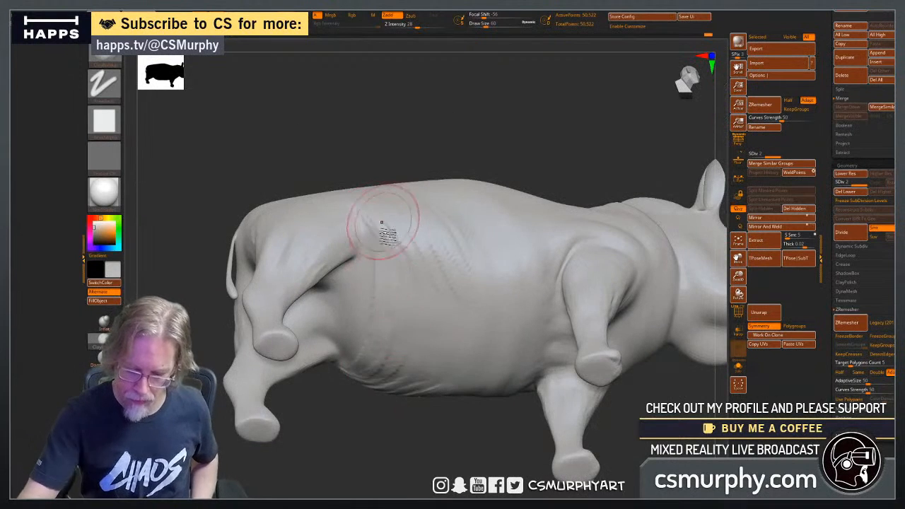
mouse_move(387, 251)
left_mouse_down()
mouse_move(407, 240)
mouse_move(396, 367)
mouse_move(428, 297)
mouse_move(441, 308)
mouse_move(472, 301)
mouse_move(479, 284)
mouse_move(497, 329)
mouse_move(458, 218)
mouse_move(485, 246)
mouse_move(406, 273)
mouse_move(385, 253)
mouse_move(364, 353)
left_mouse_up()
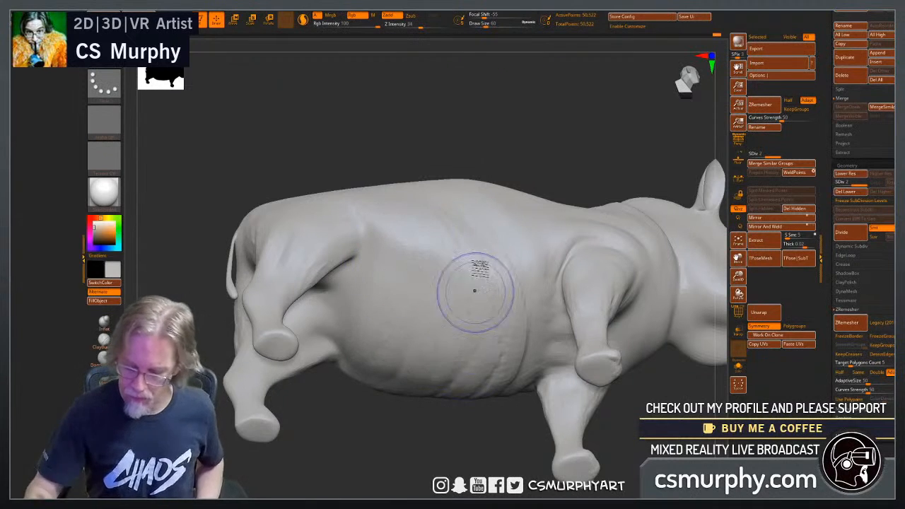
mouse_move(463, 368)
left_mouse_down("shift")
mouse_move(478, 344)
mouse_move(465, 314)
mouse_move(433, 312)
left_mouse_up("shift")
mouse_move(420, 415)
left_mouse_down()
mouse_move(378, 426)
mouse_move(428, 410)
mouse_move(443, 477)
left_mouse_up()
mouse_move(389, 271)
left_mouse_down("shift")
mouse_move(423, 315)
mouse_move(344, 284)
mouse_move(427, 353)
left_mouse_up("shift")
mouse_move(461, 451)
left_mouse_down()
mouse_move(451, 419)
mouse_move(386, 438)
left_mouse_up()
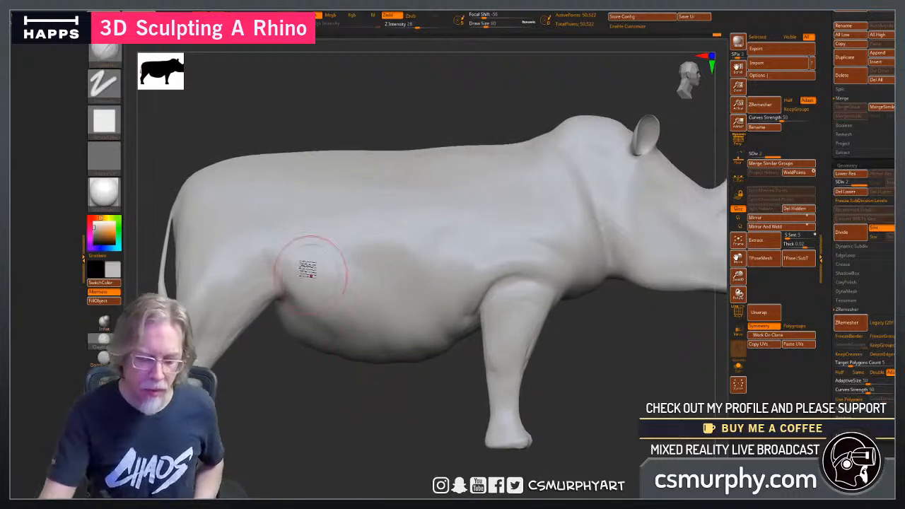
Layer more diagonal ClayBuildup folds across the flank from the hind leg toward the front leg.
mouse_move(272, 209)
left_mouse_down()
mouse_move(347, 297)
mouse_move(345, 269)
mouse_move(351, 286)
mouse_move(311, 263)
mouse_move(342, 347)
left_mouse_up()
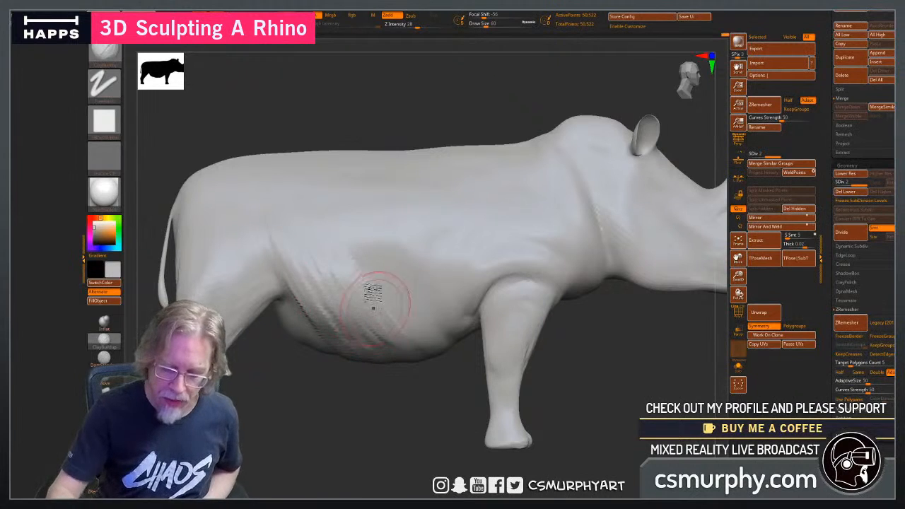
left_click_drag(373, 308, 398, 338)
left_click_drag(355, 238, 402, 302)
mouse_move(392, 228)
left_mouse_down()
mouse_move(438, 298)
mouse_move(441, 349)
left_mouse_up()
left_click_drag(434, 240, 383, 305)
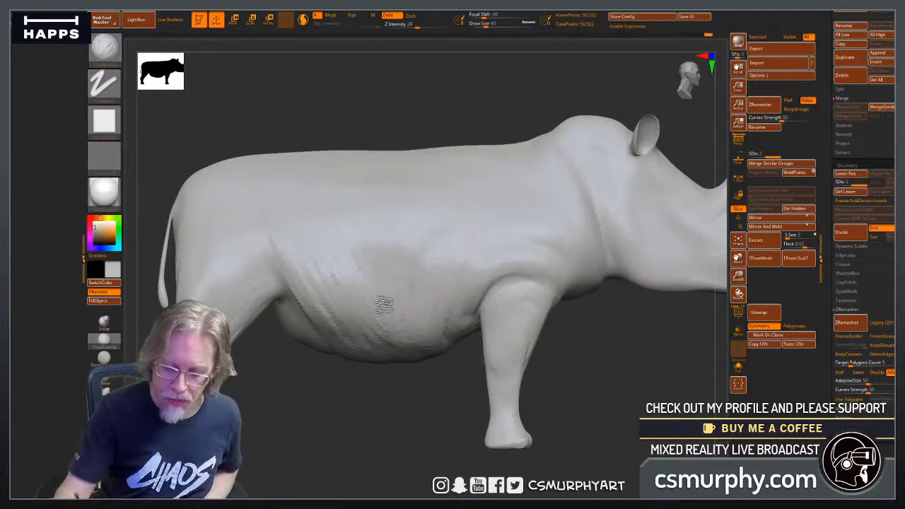
Add ClayBuildup skin folds across the underside of the belly, running crosswise just in front of the hind legs.
right_click_drag(384, 303, 323, 304)
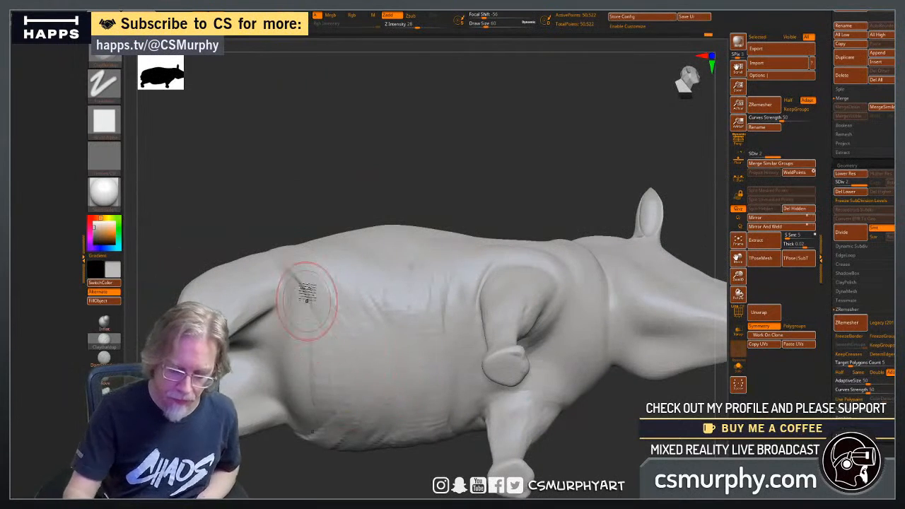
left_click_drag(306, 300, 308, 400)
mouse_move(294, 274)
left_mouse_down()
mouse_move(321, 339)
mouse_move(322, 427)
left_mouse_up()
mouse_move(306, 300)
left_mouse_down()
mouse_move(292, 399)
mouse_move(320, 403)
left_mouse_up()
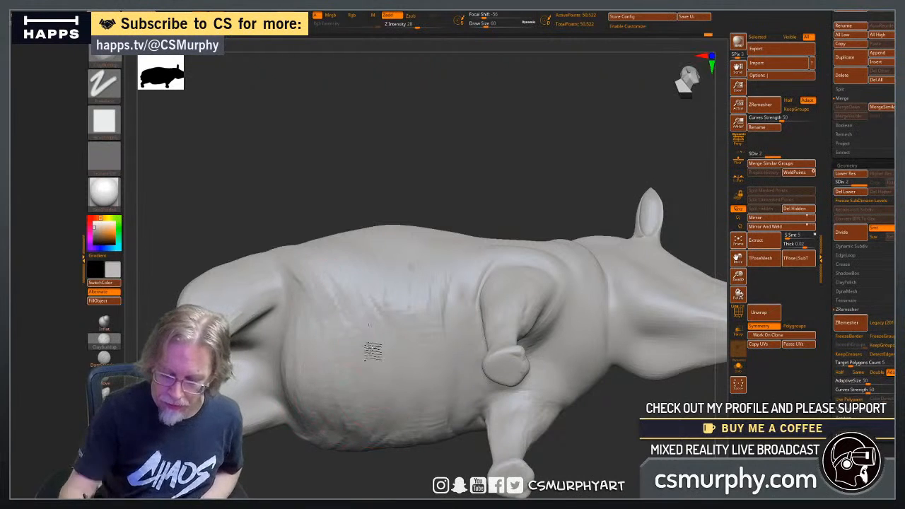
left_click_drag(369, 325, 383, 404)
Smooth the rough clay strokes on the belly and lower flank so the folds blend into the body.
mouse_move(351, 275)
left_mouse_down("shift")
mouse_move(321, 258)
mouse_move(317, 283)
mouse_move(329, 283)
left_mouse_up("shift")
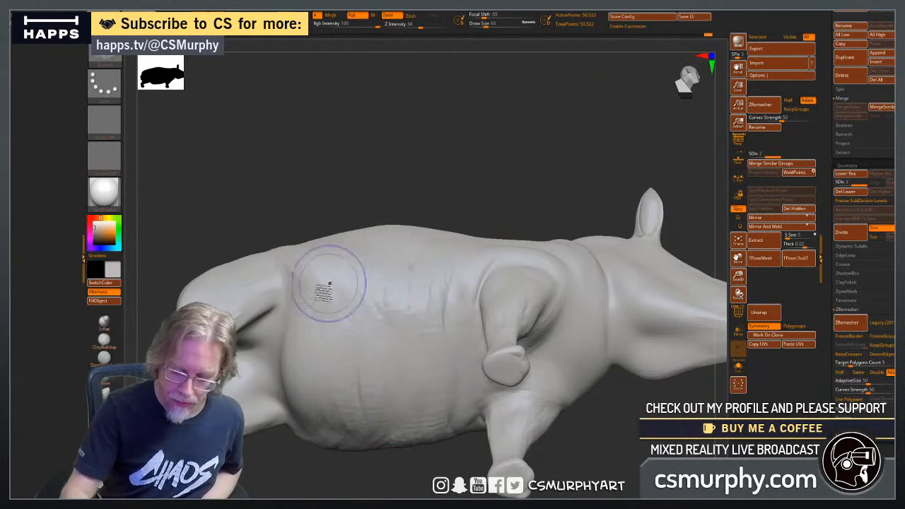
mouse_move(348, 331)
left_mouse_down("shift")
mouse_move(354, 311)
mouse_move(373, 305)
mouse_move(318, 250)
mouse_move(309, 261)
mouse_move(402, 348)
mouse_move(456, 287)
mouse_move(399, 244)
left_mouse_up("shift")
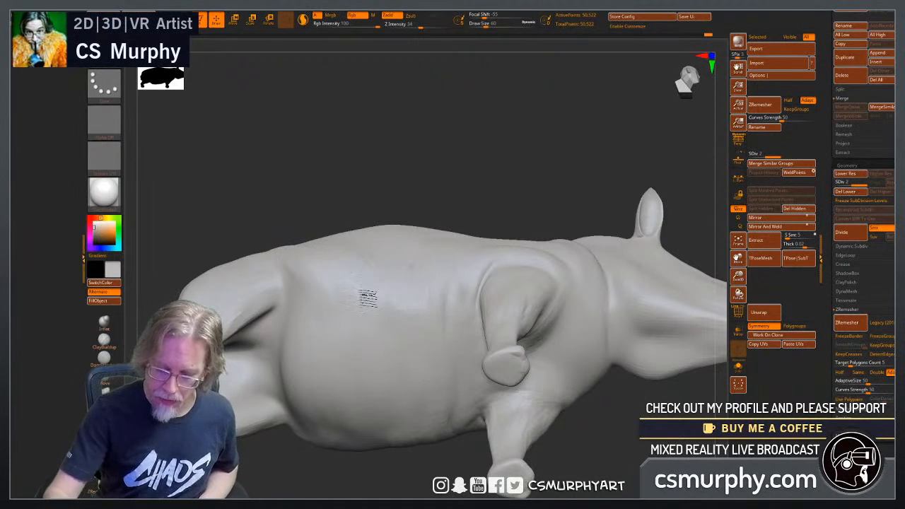
left_click_drag(418, 427, 430, 381, "shift")
left_click_drag(491, 149, 485, 240)
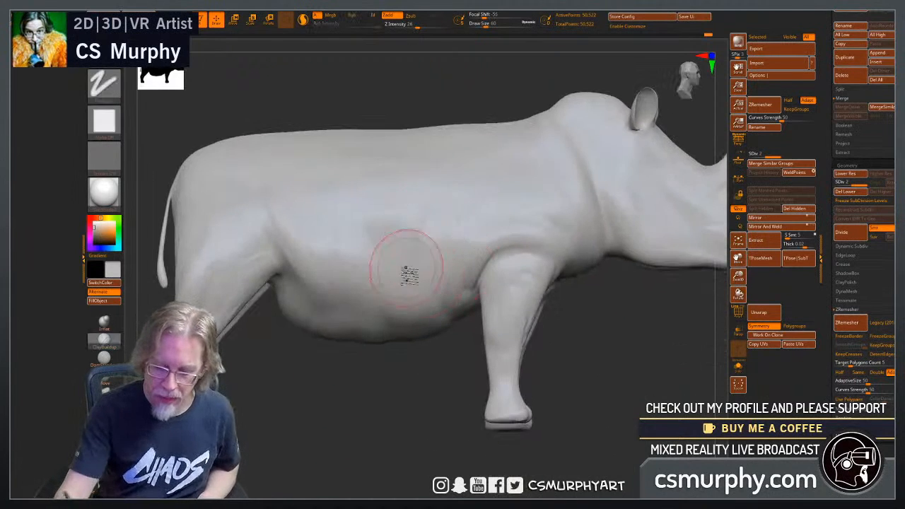
left_click_drag(395, 413, 418, 304)
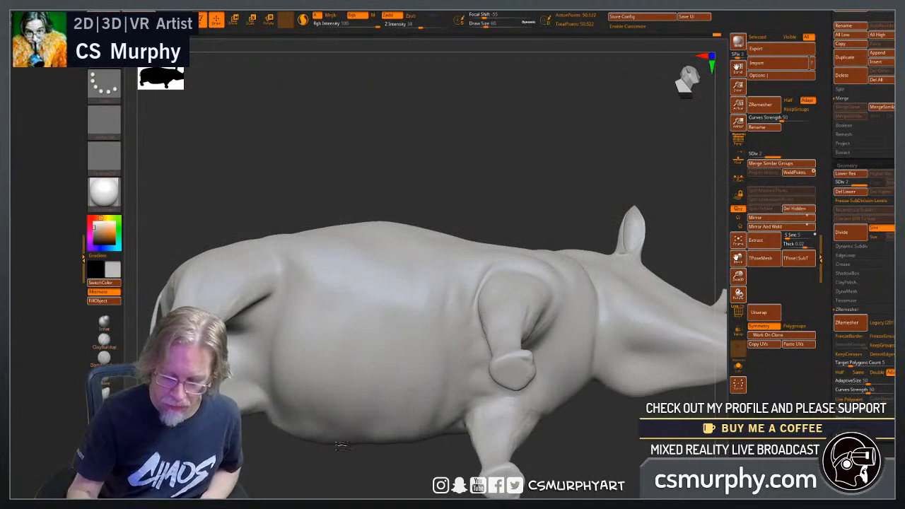
Build more diagonal ClayBuildup folds from the hind leg across the flank toward the belly.
left_click_drag(475, 164, 469, 272)
mouse_move(297, 271)
left_mouse_down()
mouse_move(351, 348)
mouse_move(365, 342)
left_mouse_up()
left_click_drag(334, 267, 415, 363)
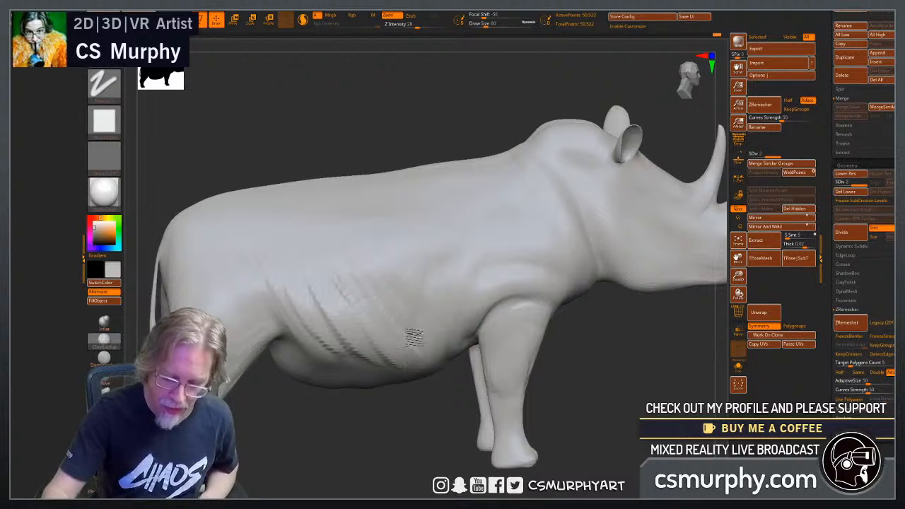
left_click_drag(386, 465, 403, 355)
mouse_move(420, 197)
left_mouse_down()
mouse_move(430, 329)
mouse_move(498, 336)
mouse_move(489, 333)
mouse_move(497, 326)
left_mouse_up()
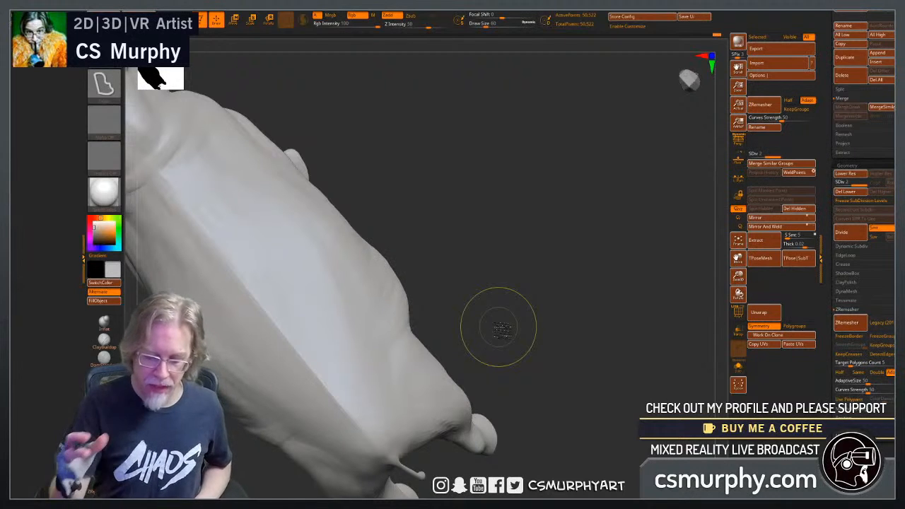
Smooth the underside of the belly between the front and hind legs.
mouse_move(556, 341)
left_mouse_down()
mouse_move(559, 319)
mouse_move(567, 337)
left_mouse_up()
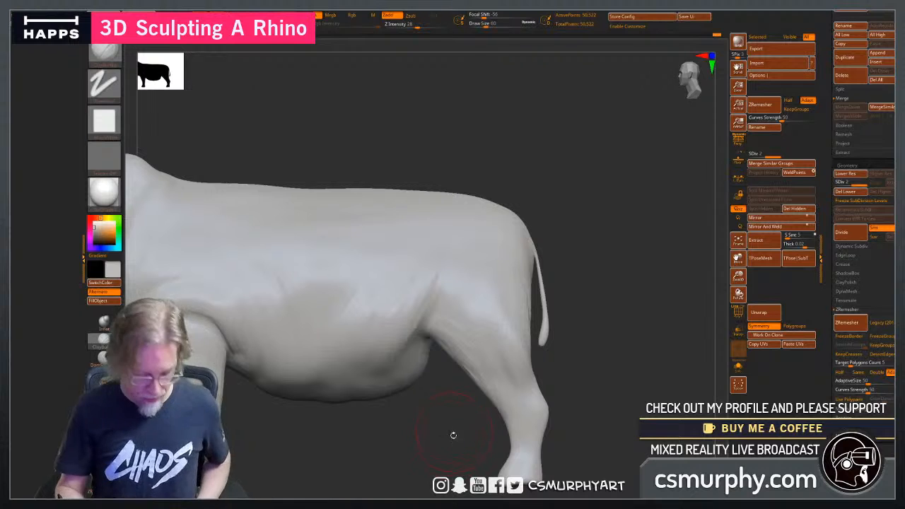
left_click_drag(451, 437, 569, 335, "alt")
left_click_drag(489, 334, 479, 431, "alt")
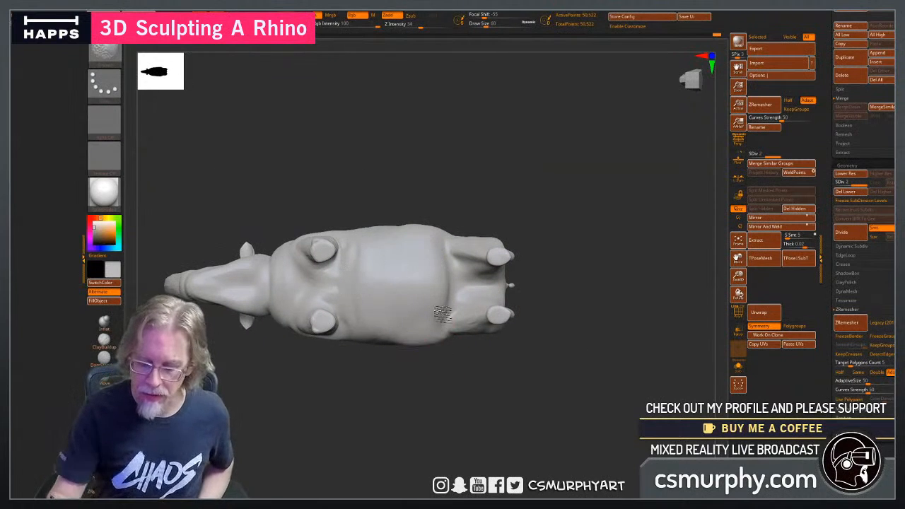
mouse_move(444, 304)
left_mouse_down("shift")
mouse_move(434, 262)
mouse_move(433, 307)
mouse_move(447, 297)
left_mouse_up("shift")
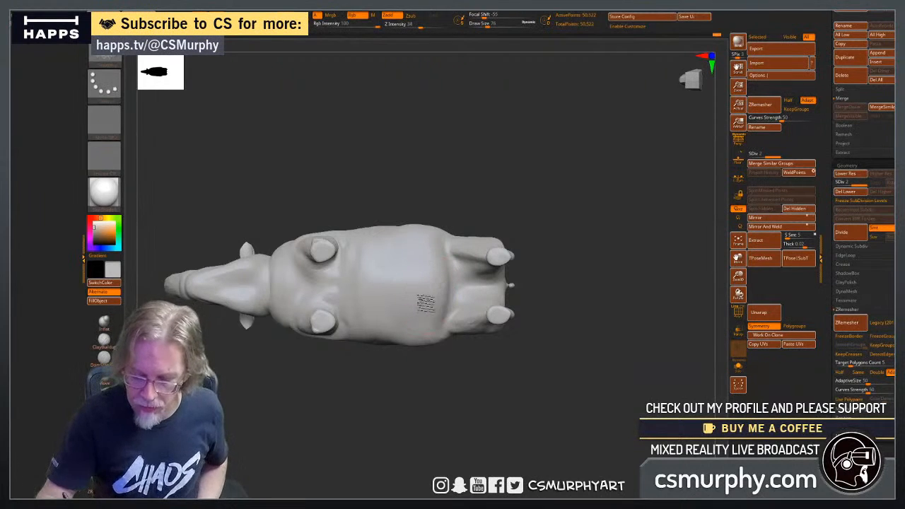
mouse_move(357, 280)
left_mouse_down("shift")
mouse_move(335, 299)
mouse_move(303, 275)
left_mouse_up("shift")
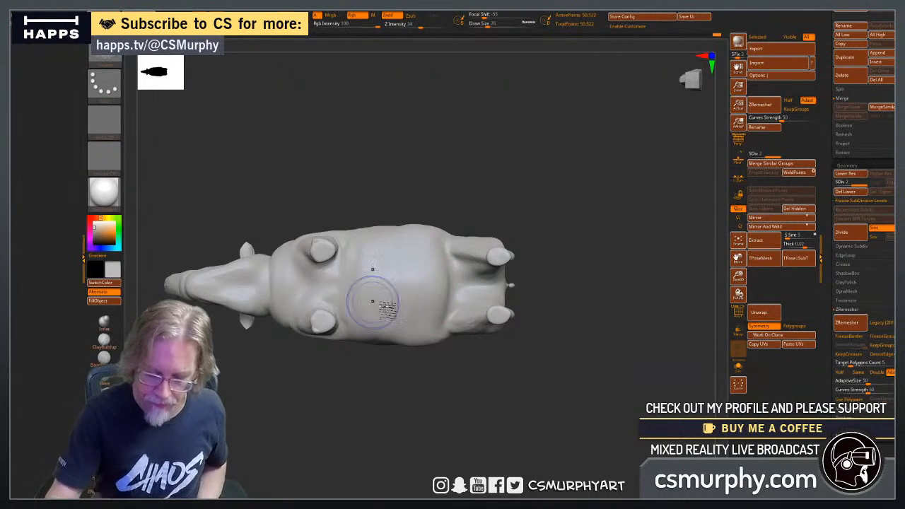
mouse_move(424, 399)
left_mouse_down()
mouse_move(450, 473)
mouse_move(512, 469)
mouse_move(518, 451)
left_mouse_up()
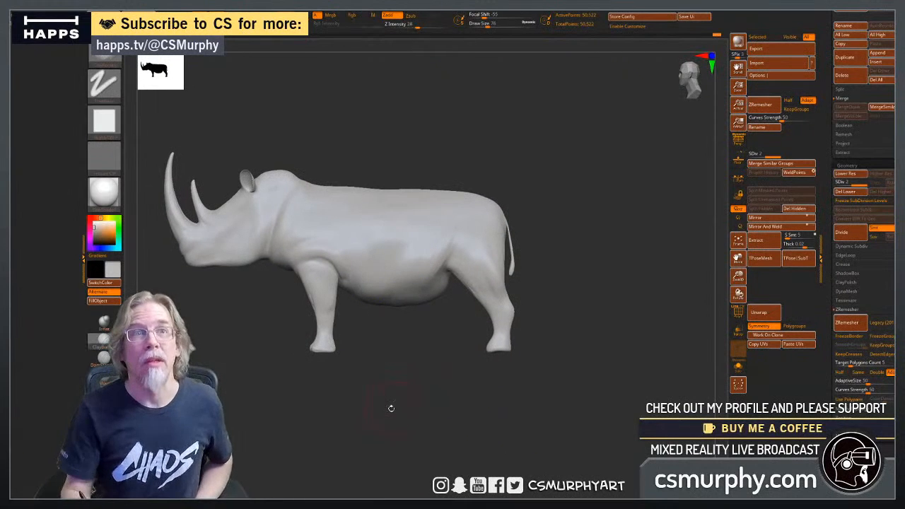
Reduce the ClayBuildup draw size to 16 and rough in the eye on the side of the head.
left_click_drag(390, 408, 529, 429, "alt")
left_click_drag(332, 347, 388, 351, "alt")
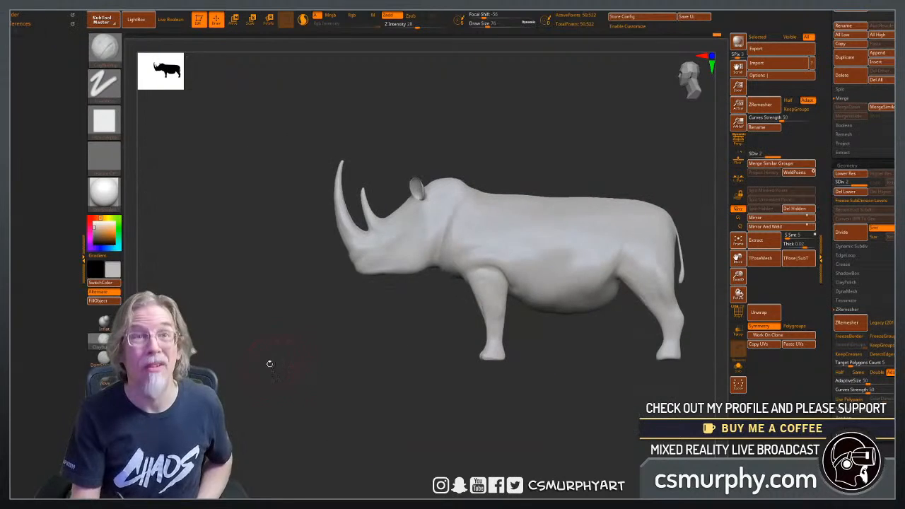
left_click_drag(320, 327, 213, 276, "alt")
key("b")
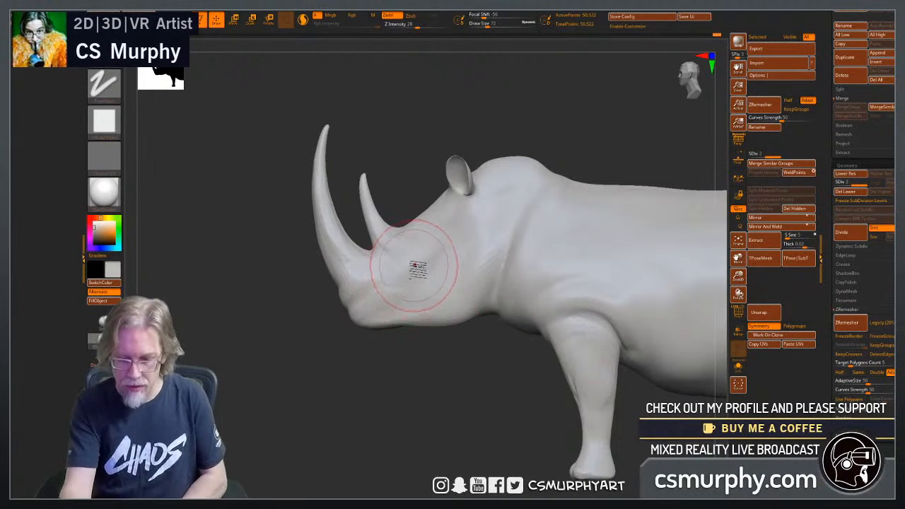
key("bracketleft")
key("bracketleft")
key("bracketleft")
key("bracketleft")
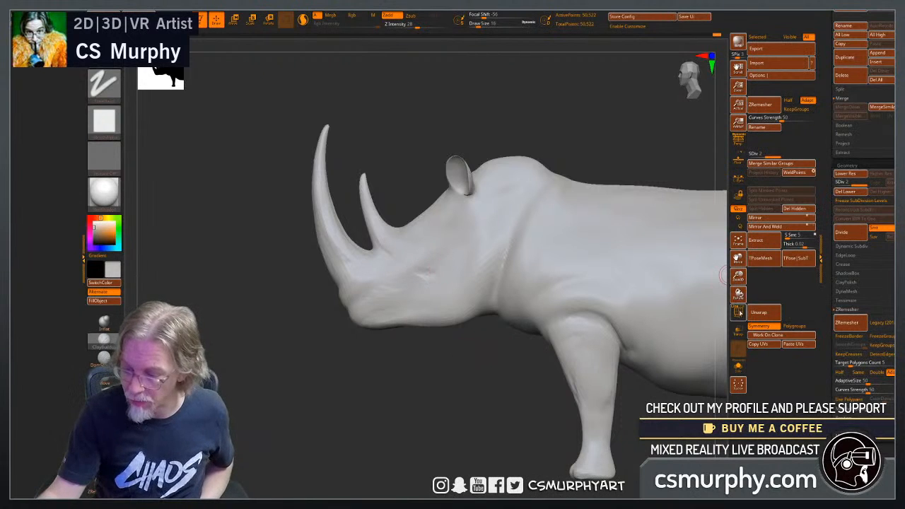
Check the wireframe density, subdivide the mesh to level 3, and carve the eye socket deeper.
left_click(738, 312)
left_click(738, 313)
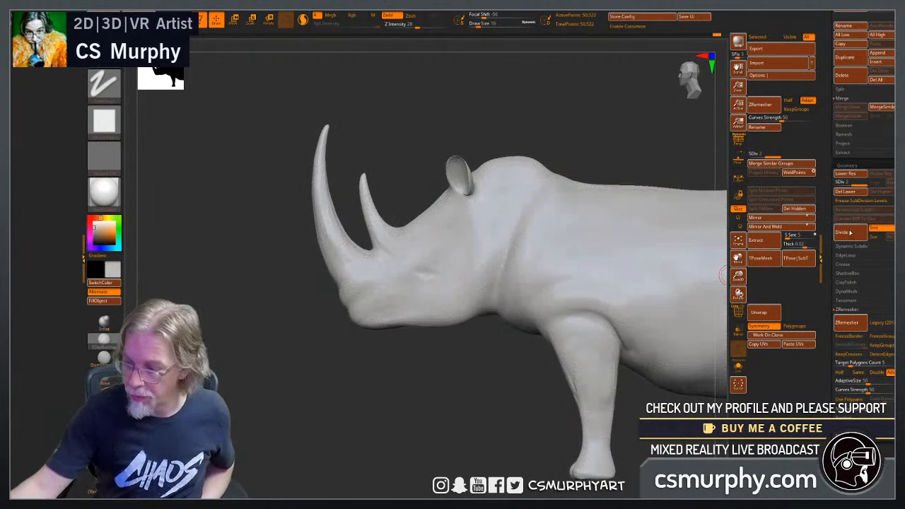
left_click_drag(444, 378, 466, 377, "alt")
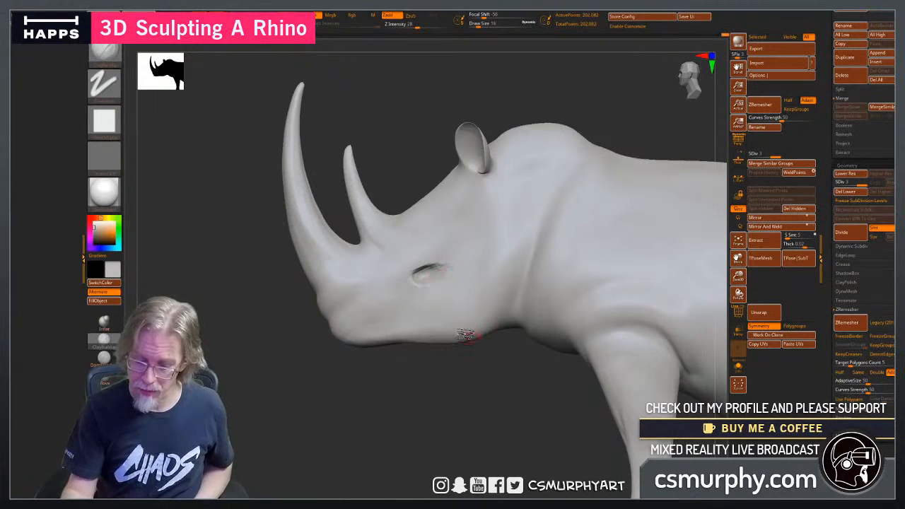
Smooth the eye socket and build up the brow fold above it and the lower lid beneath it.
key("shift")
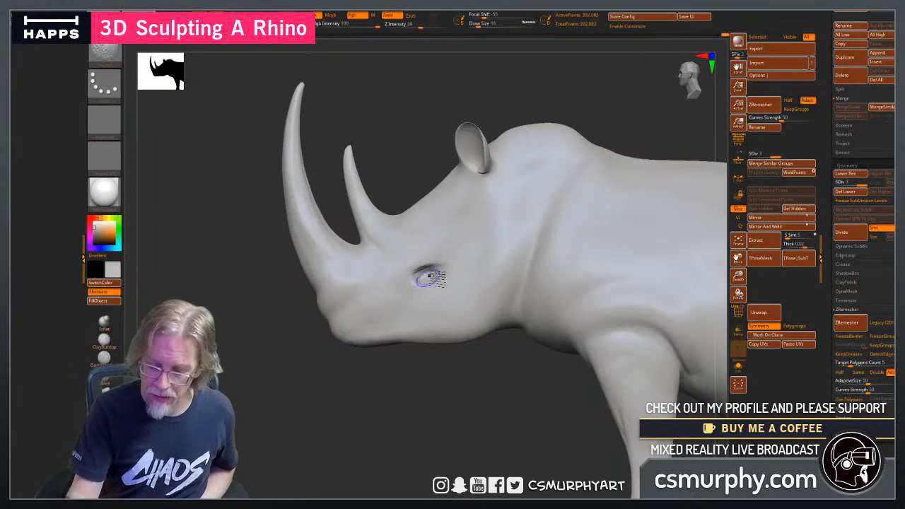
left_click_drag(414, 377, 452, 322)
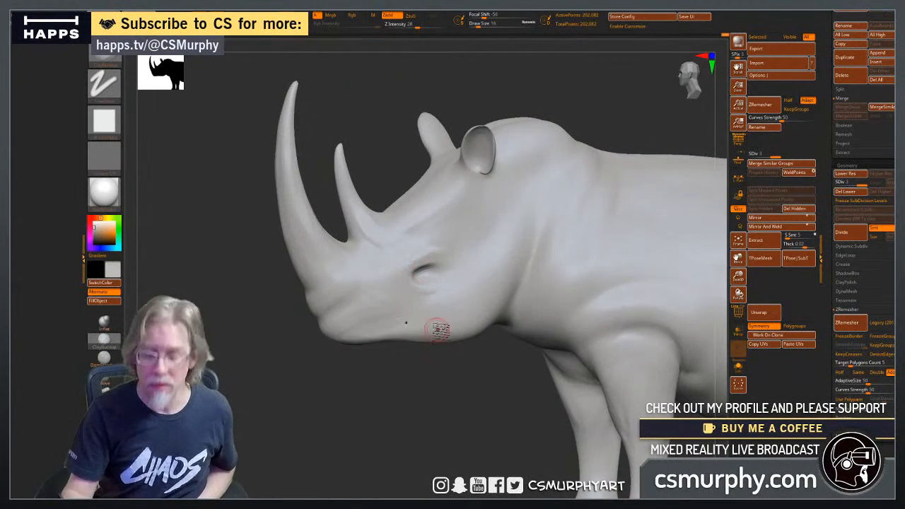
left_click_drag(397, 255, 428, 261)
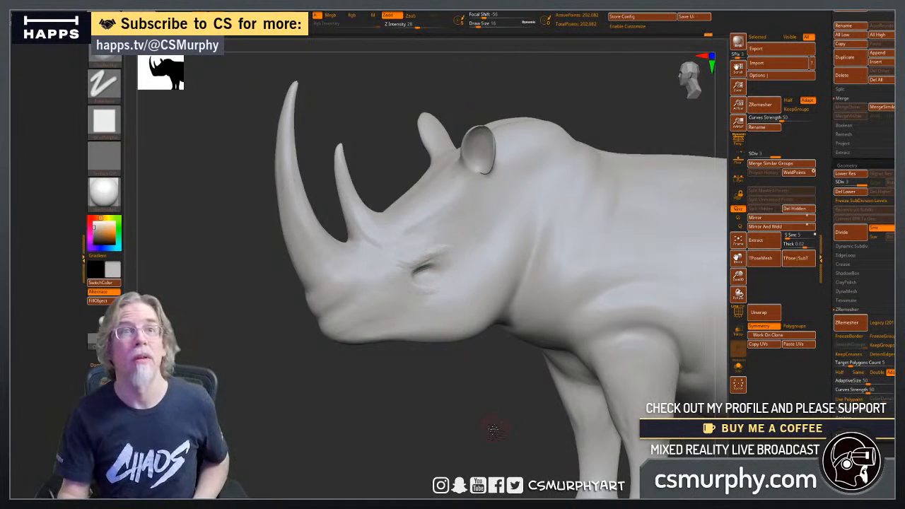
left_click_drag(493, 429, 472, 410)
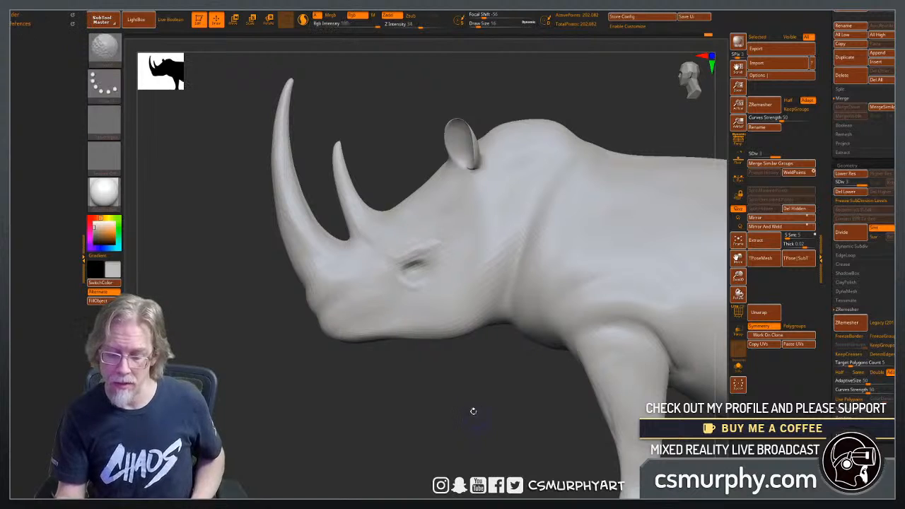
left_click_drag(448, 266, 400, 254)
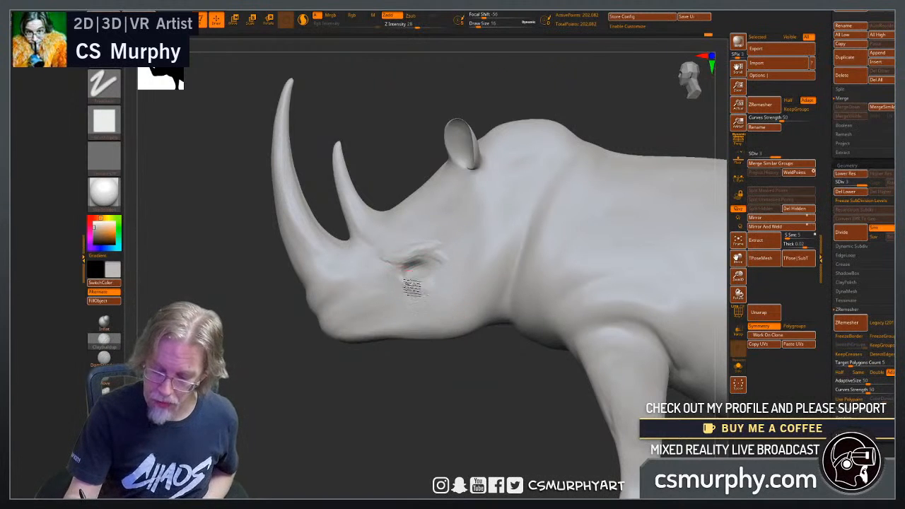
left_click_drag(412, 286, 432, 272)
Strengthen the brow crease and the bag below the eye from a three-quarter view, blending the rough strokes.
mouse_move(421, 388)
left_mouse_down()
mouse_move(447, 380)
mouse_move(438, 384)
mouse_move(452, 416)
mouse_move(398, 427)
mouse_move(389, 353)
left_mouse_up()
key("super")
key("super")
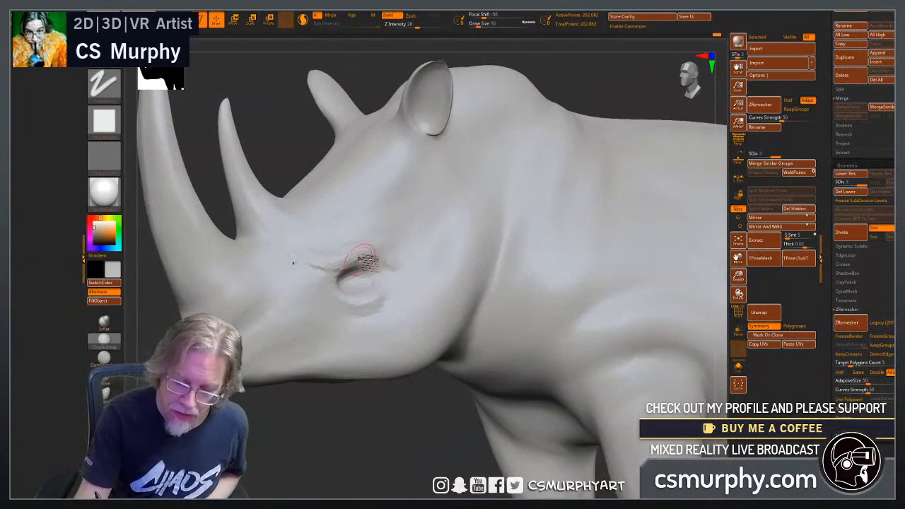
mouse_move(318, 260)
left_mouse_down("shift")
mouse_move(387, 264)
mouse_move(344, 254)
mouse_move(373, 246)
left_mouse_up("shift")
mouse_move(365, 307)
left_mouse_down("shift")
mouse_move(348, 307)
mouse_move(391, 285)
mouse_move(367, 311)
mouse_move(393, 288)
left_mouse_up("shift")
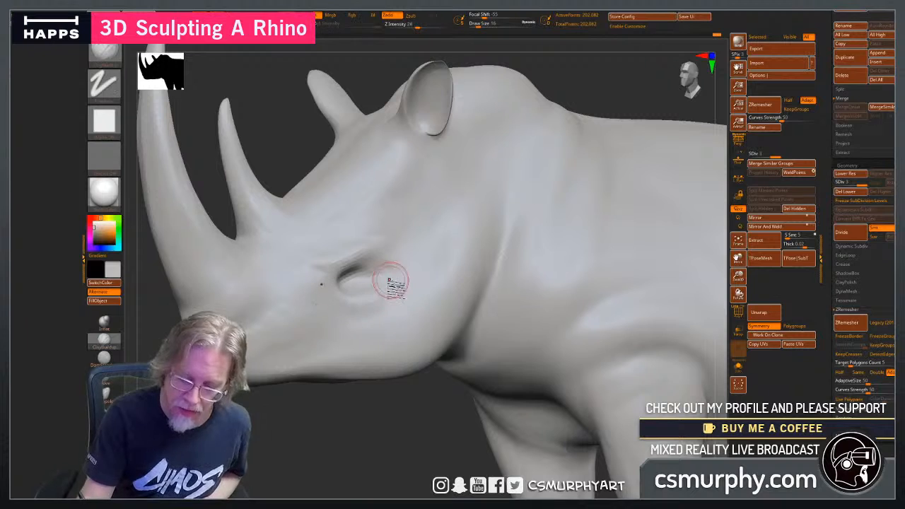
Check the head's wireframe around the eye and build up the lower eyelid with small clay strokes.
left_click(738, 312)
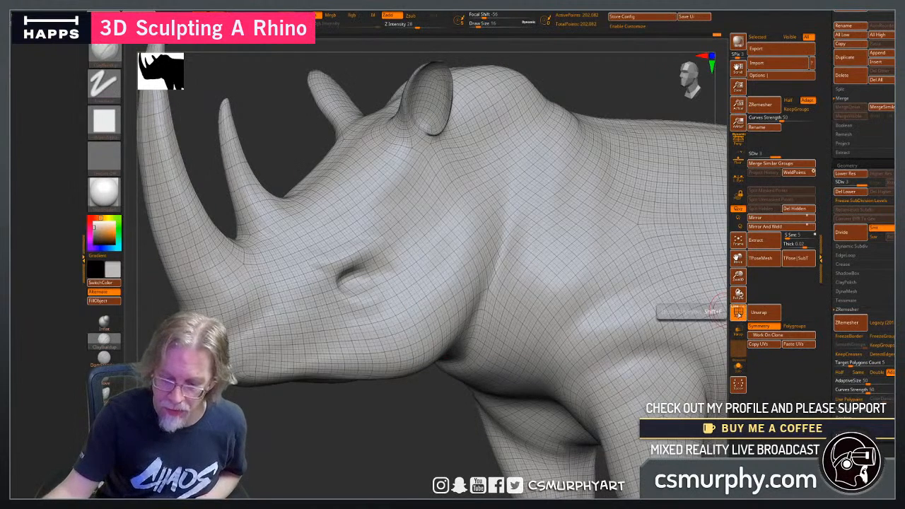
left_click(738, 312)
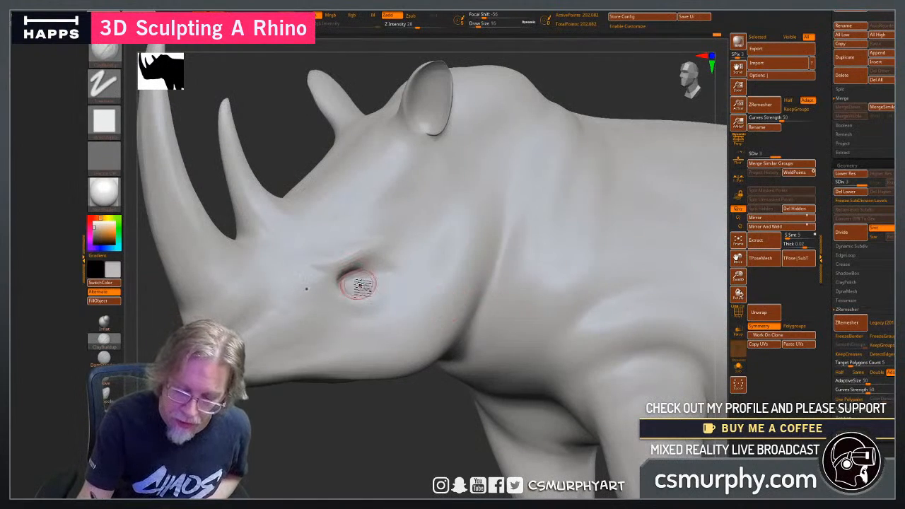
left_click_drag(349, 292, 352, 294)
left_click_drag(343, 424, 402, 406)
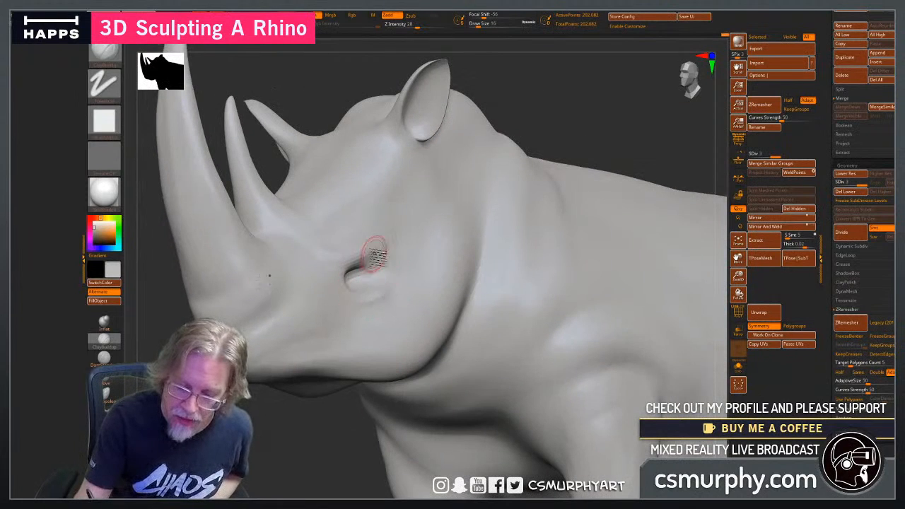
left_click(738, 311)
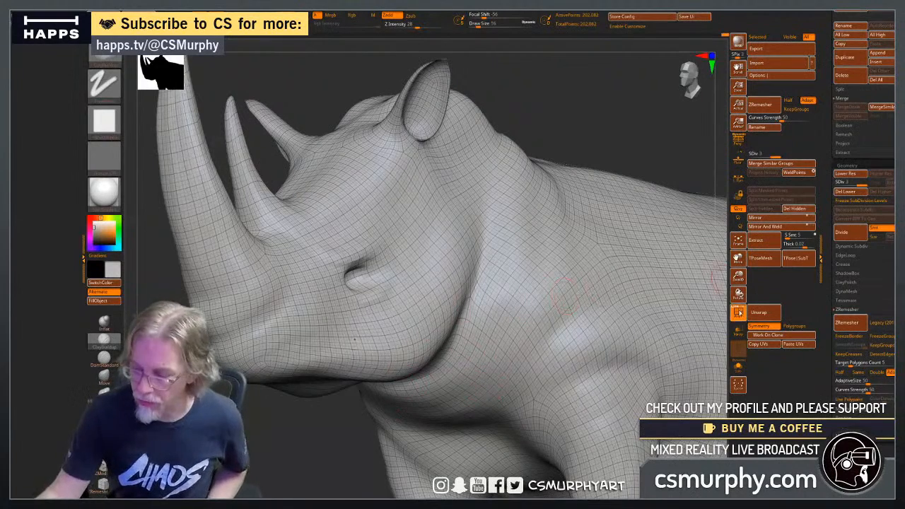
left_click(738, 312)
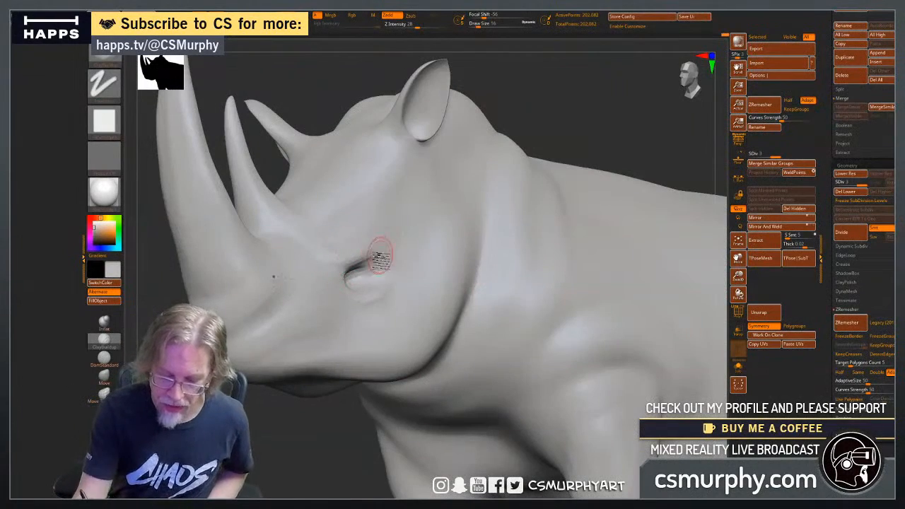
Refine the upper lid and the wrinkle under the eye, and smooth the transitions into the brow.
mouse_move(380, 265)
left_mouse_down("shift")
mouse_move(333, 247)
mouse_move(326, 255)
mouse_move(382, 253)
left_mouse_up("shift")
left_click_drag(371, 447, 315, 439)
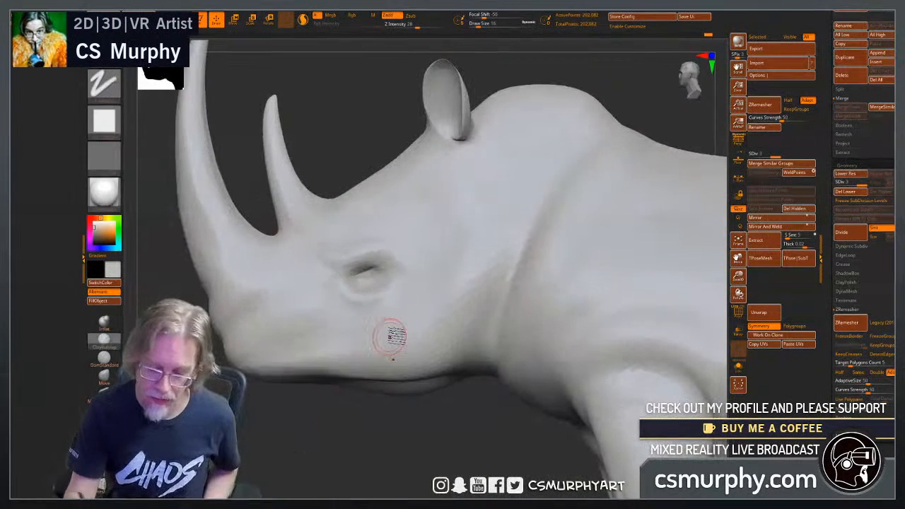
left_click_drag(356, 299, 375, 305, "shift")
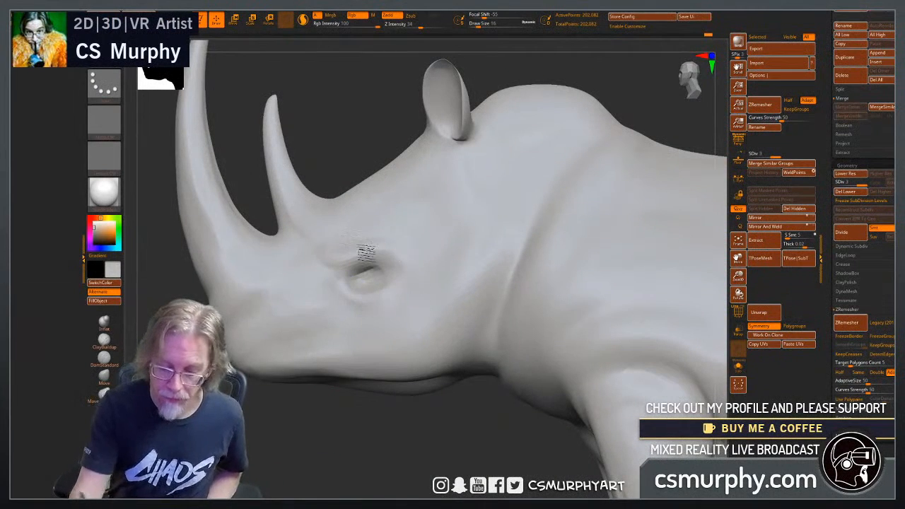
mouse_move(359, 263)
left_mouse_down()
mouse_move(377, 255)
mouse_move(405, 266)
mouse_move(366, 269)
mouse_move(385, 265)
mouse_move(359, 250)
mouse_move(336, 256)
mouse_move(392, 256)
left_mouse_up()
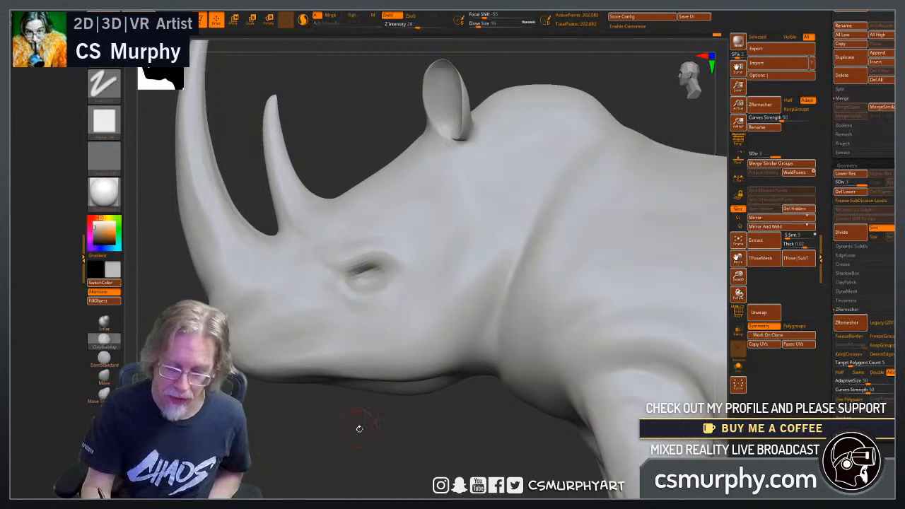
mouse_move(358, 427)
left_mouse_down()
mouse_move(375, 436)
mouse_move(361, 429)
left_mouse_up()
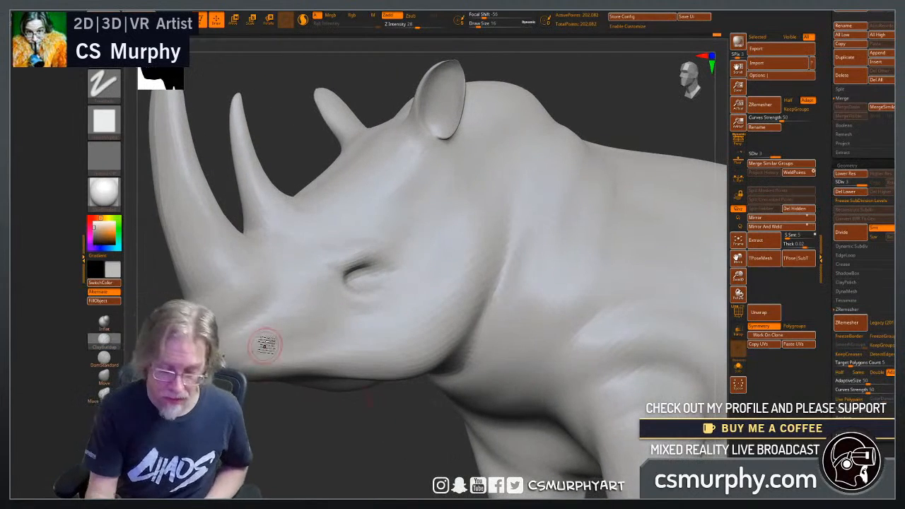
left_click_drag(290, 410, 368, 431)
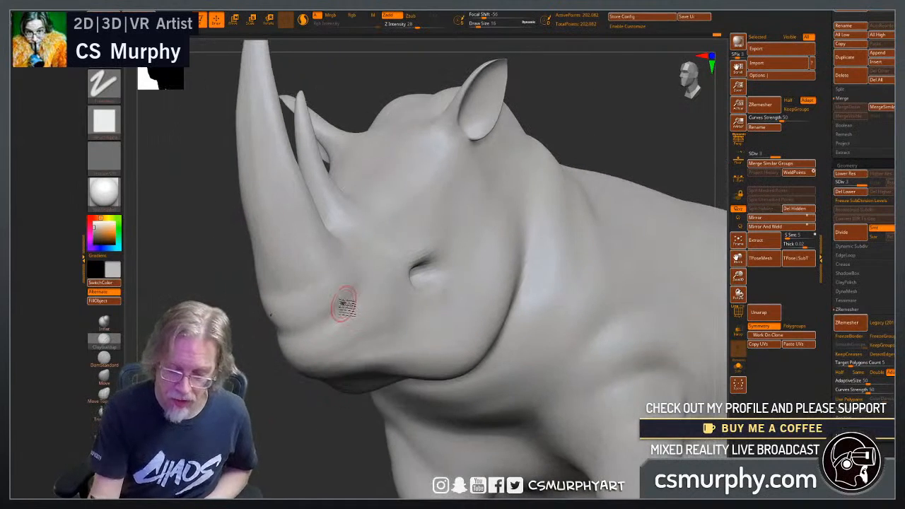
Build up clay strokes on the snout to rough in the nostril folds and the lip crease beneath them.
mouse_move(315, 314)
left_mouse_down()
mouse_move(359, 309)
mouse_move(305, 316)
left_mouse_up()
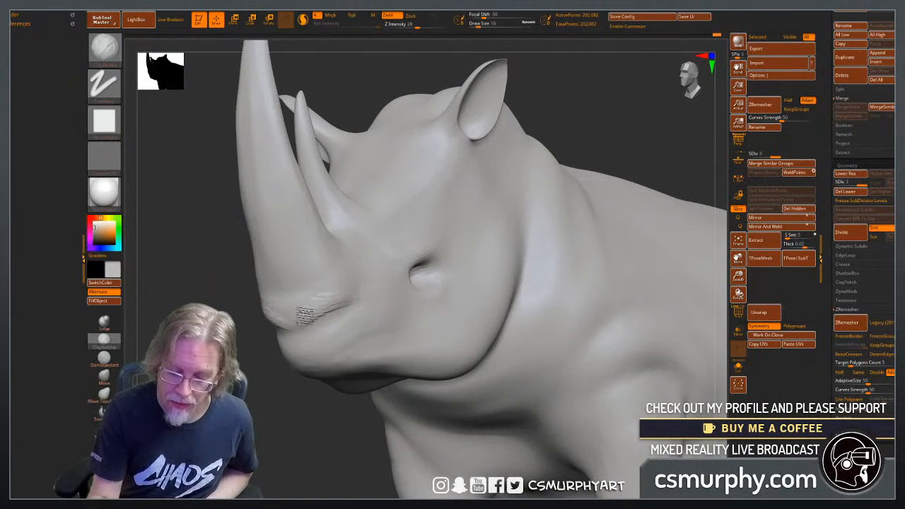
left_click_drag(313, 426, 376, 313)
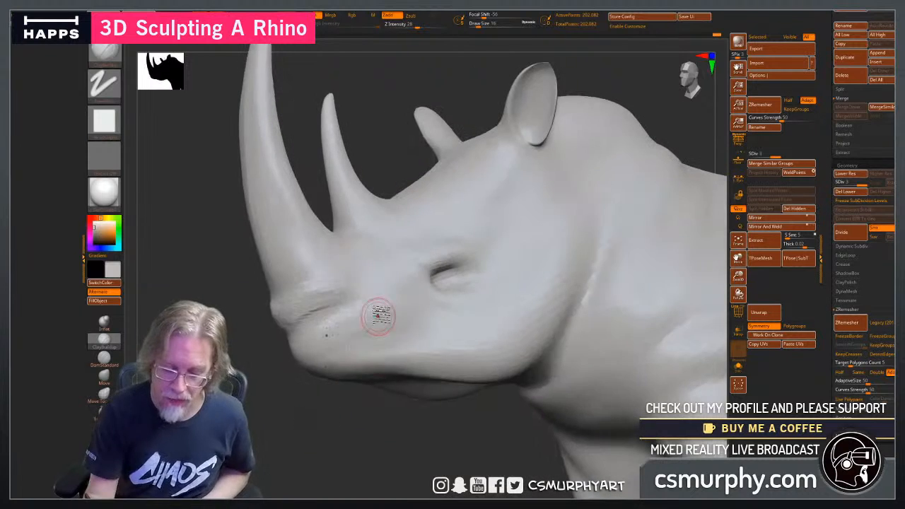
left_click_drag(308, 297, 363, 308)
mouse_move(306, 313)
left_mouse_down()
mouse_move(360, 304)
mouse_move(310, 299)
mouse_move(349, 300)
mouse_move(307, 317)
mouse_move(344, 304)
left_mouse_up()
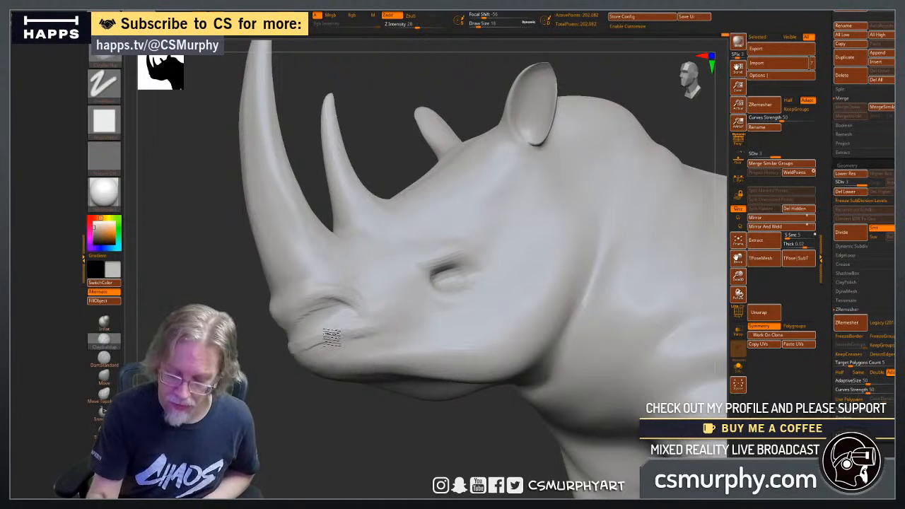
left_click_drag(317, 420, 419, 420)
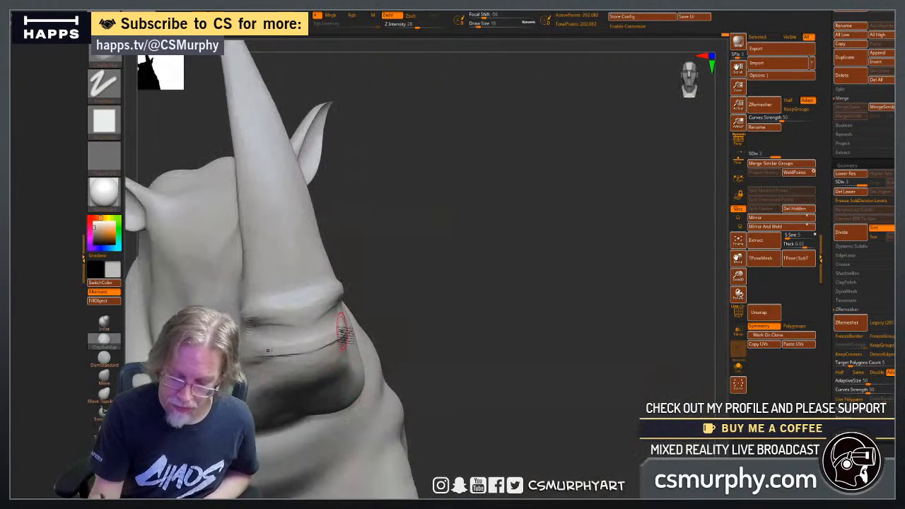
left_click_drag(380, 333, 404, 347)
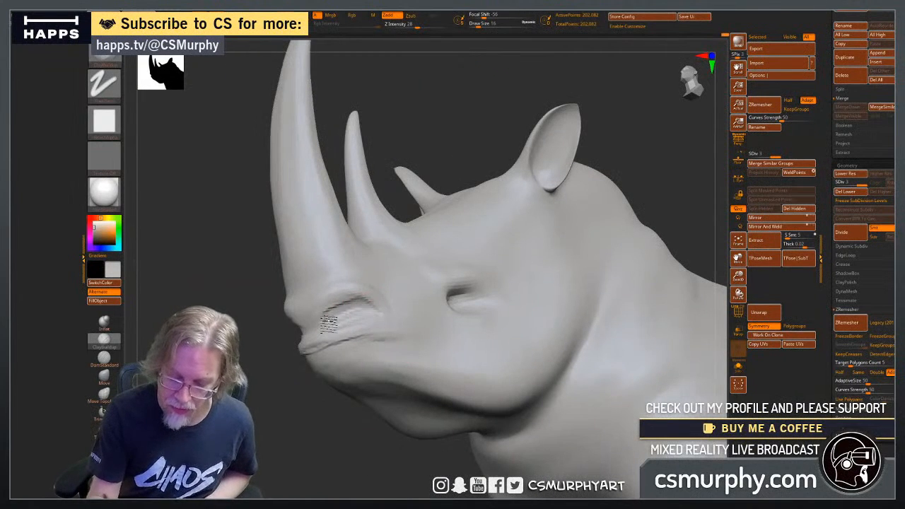
Deepen the nostril slit and smooth the ridge between the nostril and the upper lip.
left_click_drag(300, 431, 364, 428)
left_click_drag(499, 313, 438, 317)
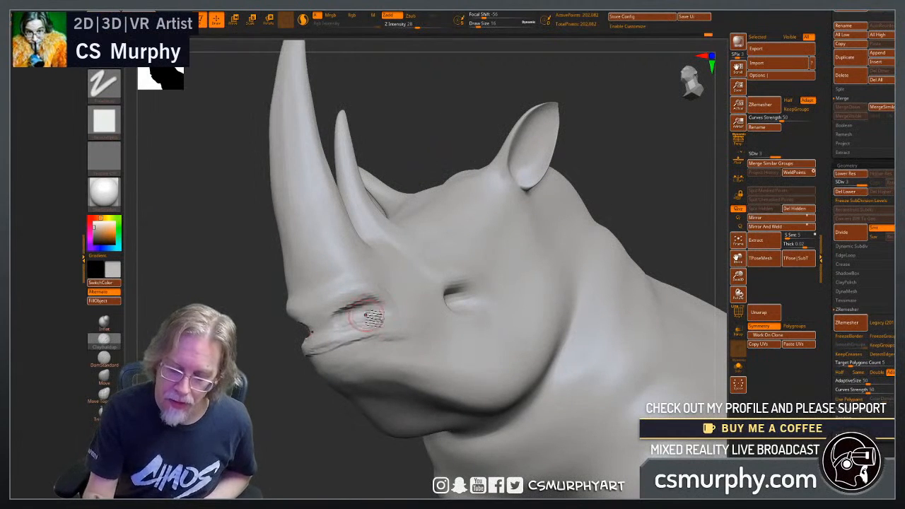
mouse_move(380, 316)
left_mouse_down("shift")
mouse_move(340, 323)
mouse_move(357, 346)
left_mouse_up("shift")
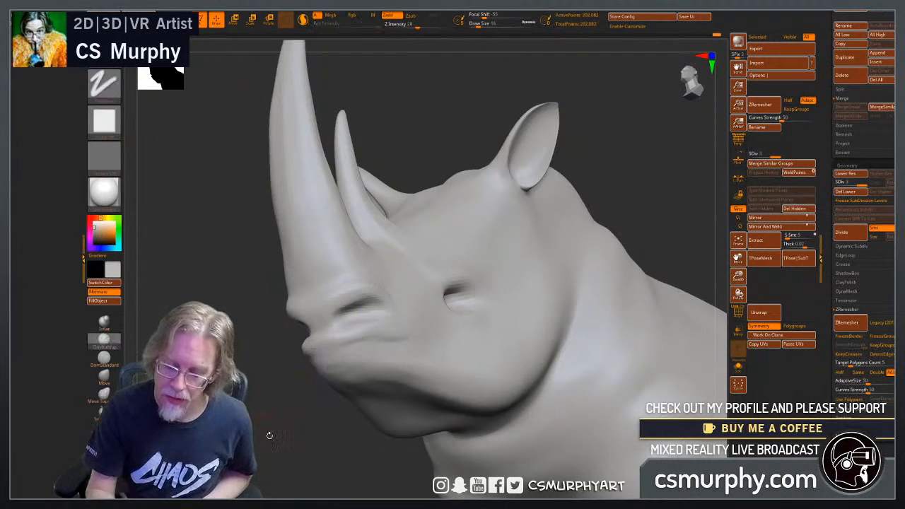
mouse_move(268, 434)
left_mouse_down()
mouse_move(417, 470)
mouse_move(311, 446)
left_mouse_up()
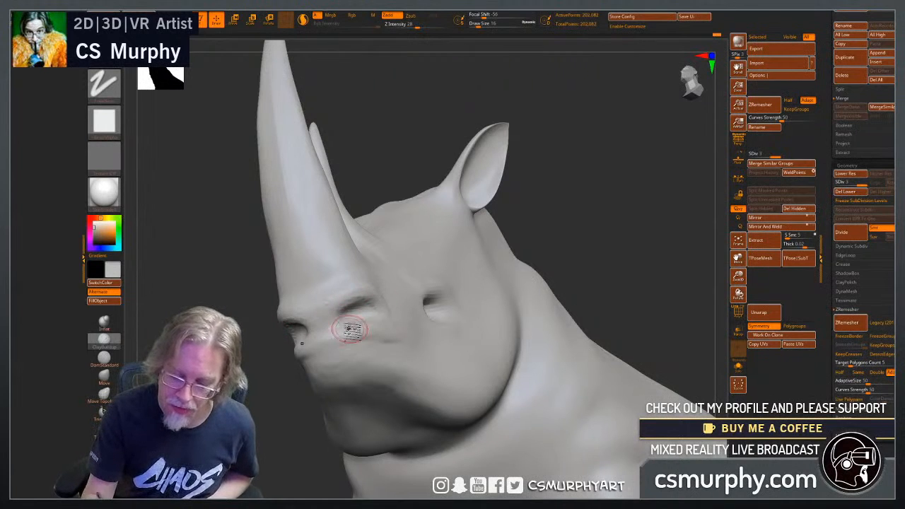
left_click_drag(265, 435, 392, 448)
mouse_move(573, 297)
left_mouse_down()
mouse_move(565, 314)
mouse_move(557, 307)
left_mouse_up()
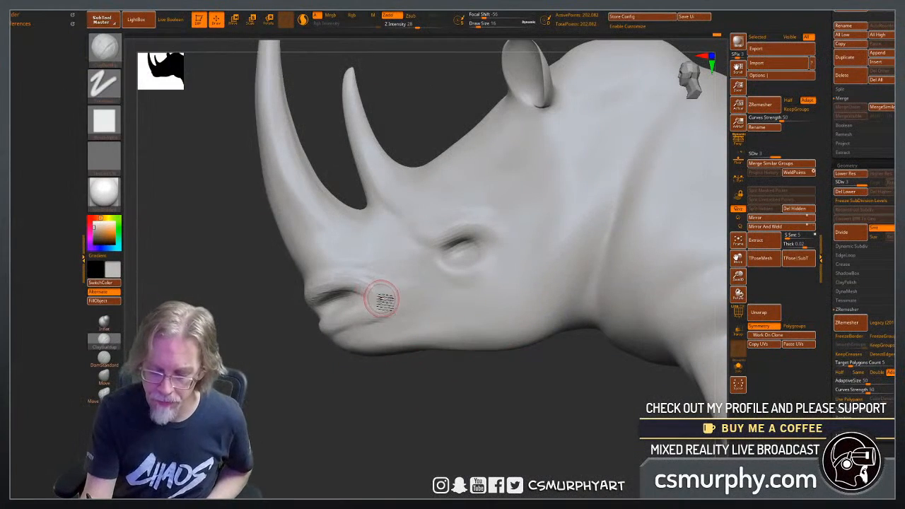
Refine the nostril rim and the front of the snout, softening the strokes into the upper lip.
left_click_drag(317, 387, 353, 392)
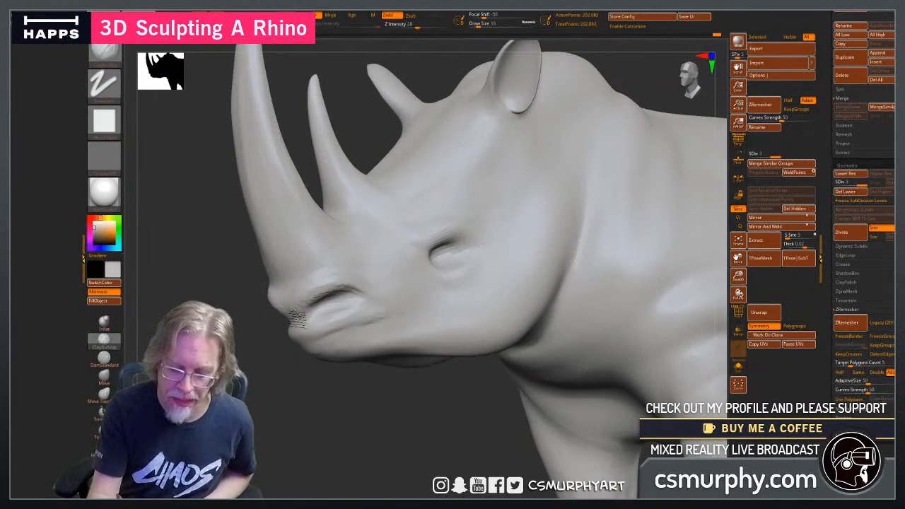
left_click_drag(335, 286, 363, 295)
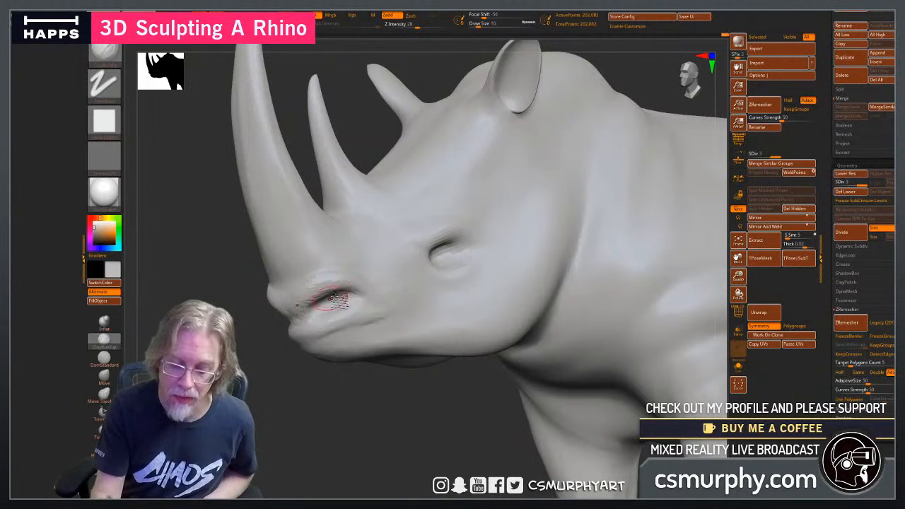
key("shift")
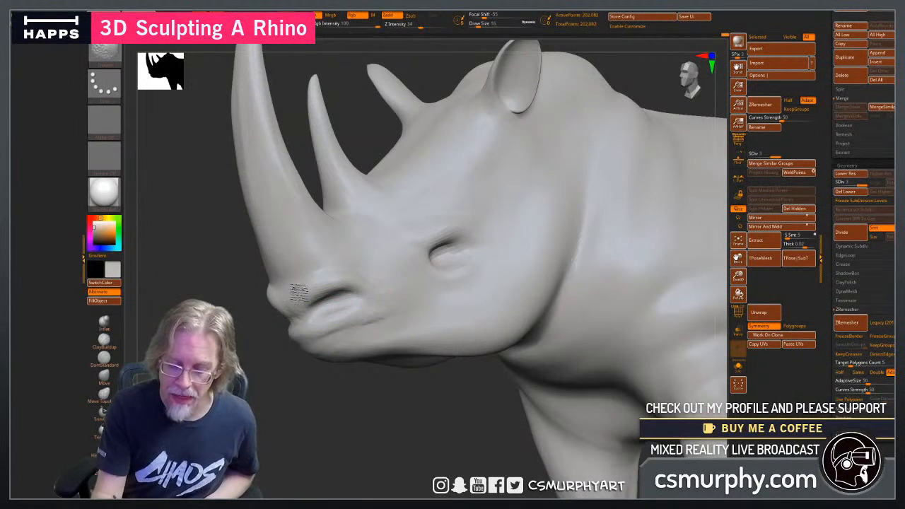
mouse_move(300, 294)
left_mouse_down("shift")
mouse_move(318, 318)
mouse_move(301, 328)
mouse_move(353, 319)
left_mouse_up("shift")
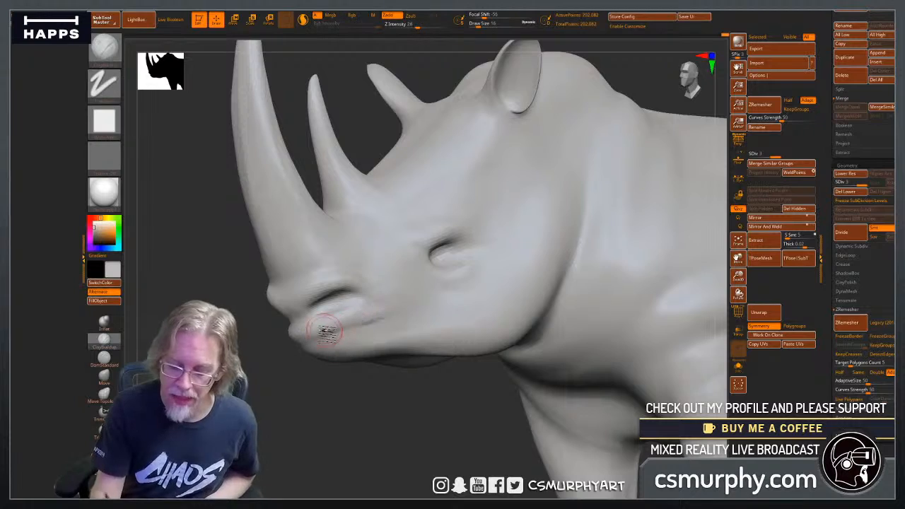
left_click_drag(448, 409, 436, 406)
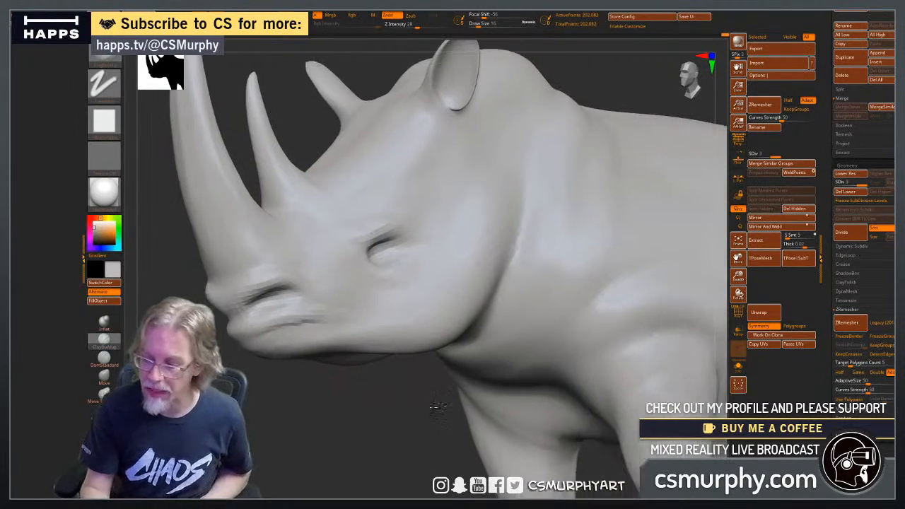
Examine the wireframe density around the eye, snout and body at subdivision levels 1 and 3.
left_click(738, 312)
mouse_move(365, 399)
left_mouse_down("alt")
mouse_move(486, 399)
mouse_move(615, 381)
left_mouse_up("alt")
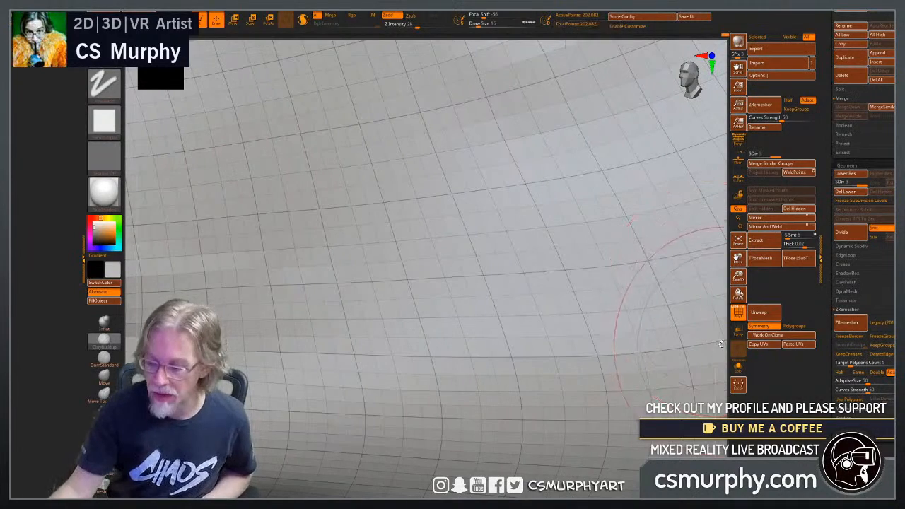
mouse_move(712, 332)
right_mouse_down("ctrl")
mouse_move(533, 336)
mouse_move(396, 356)
right_mouse_up("ctrl")
mouse_move(416, 426)
left_mouse_down()
mouse_move(396, 424)
mouse_move(429, 431)
left_mouse_up()
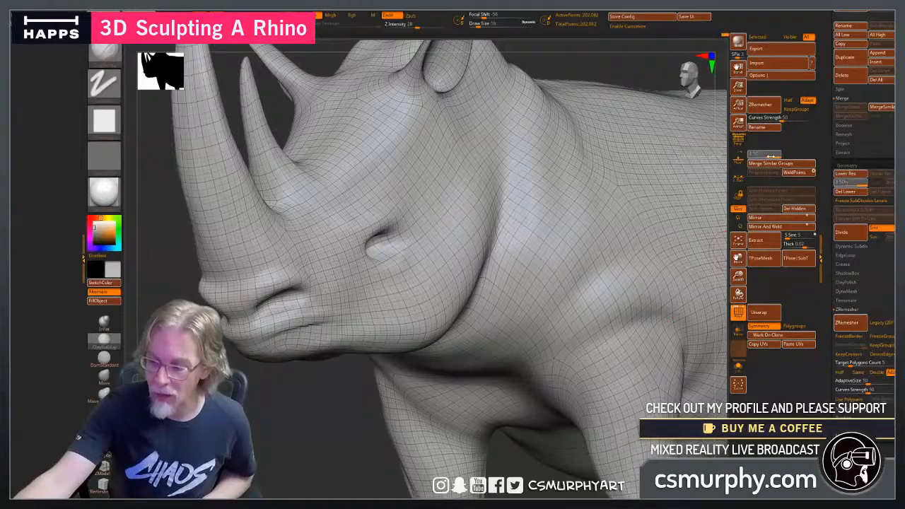
left_click(752, 157)
left_click_drag(326, 427, 408, 415, "alt")
mouse_move(343, 452)
left_mouse_down()
mouse_move(331, 459)
mouse_move(343, 458)
left_mouse_up()
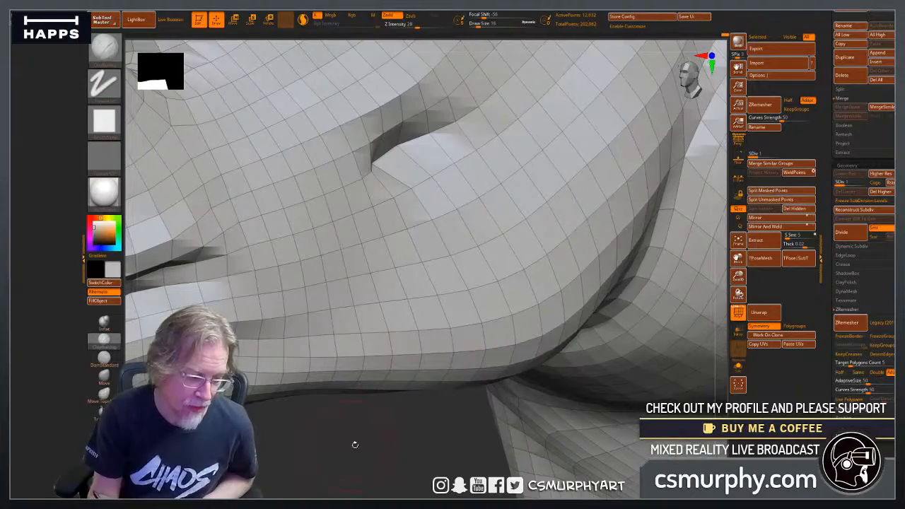
left_click_drag(395, 443, 369, 447)
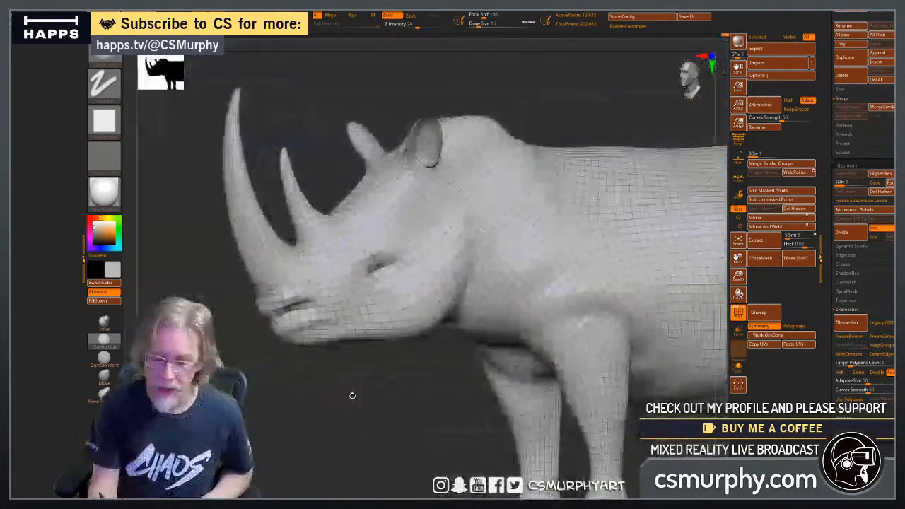
left_click_drag(351, 396, 558, 393)
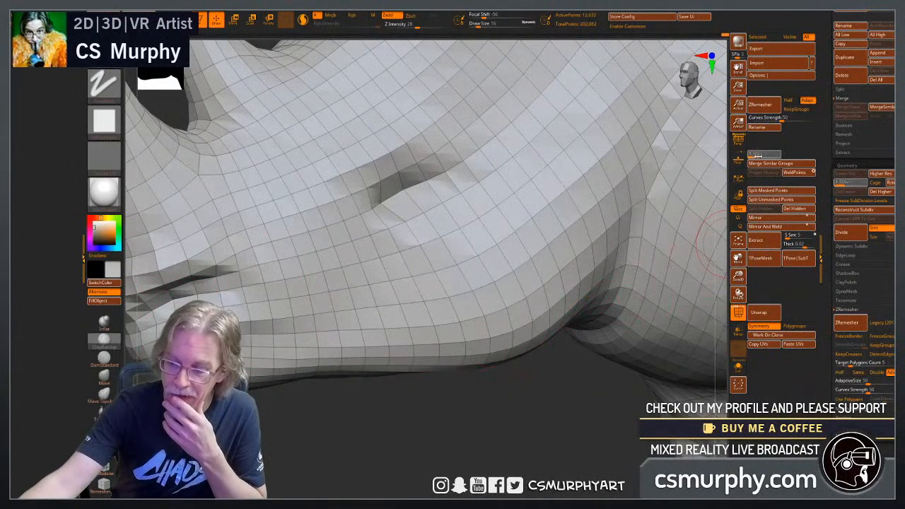
key("ctrl+d")
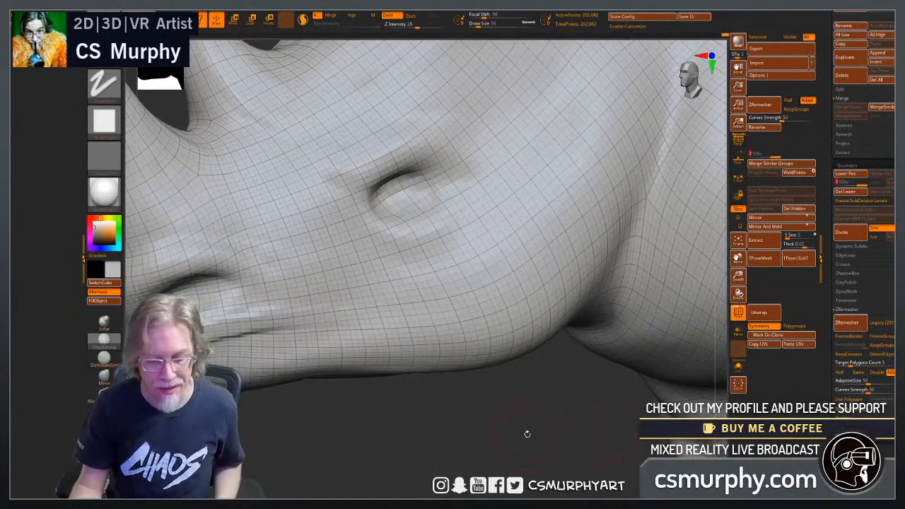
left_click_drag(520, 417, 406, 414, "alt")
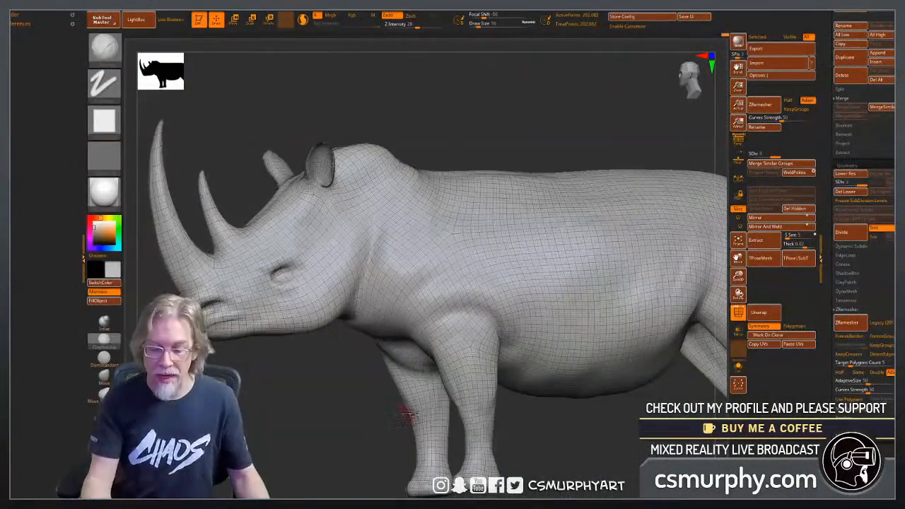
key("shift+f")
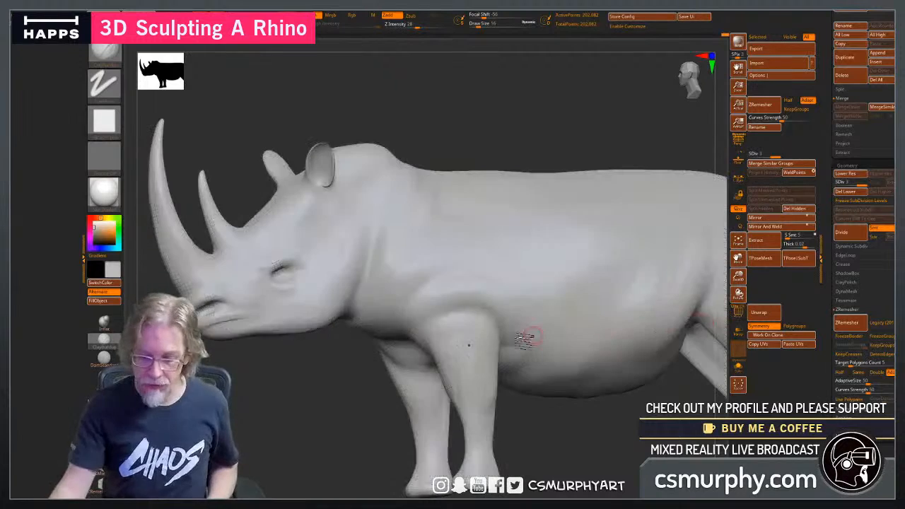
Enlarge the ClayBuildup brush to draw size 44 and build up the neck skin folds behind the jaw.
left_click(106, 342)
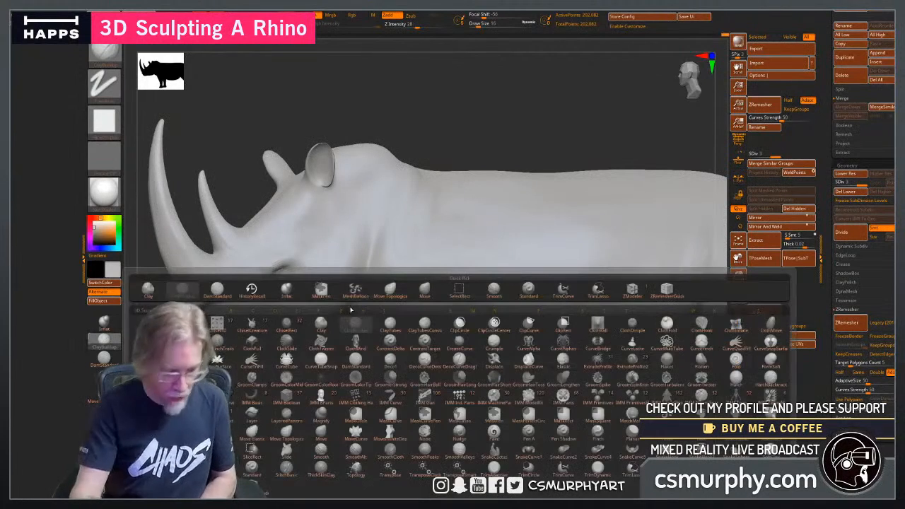
left_click(460, 324)
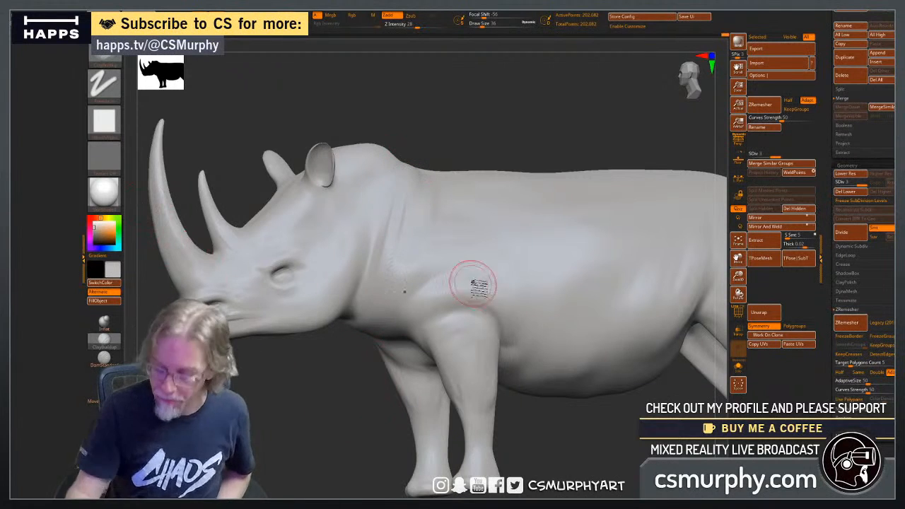
key("bracketright")
key("bracketright")
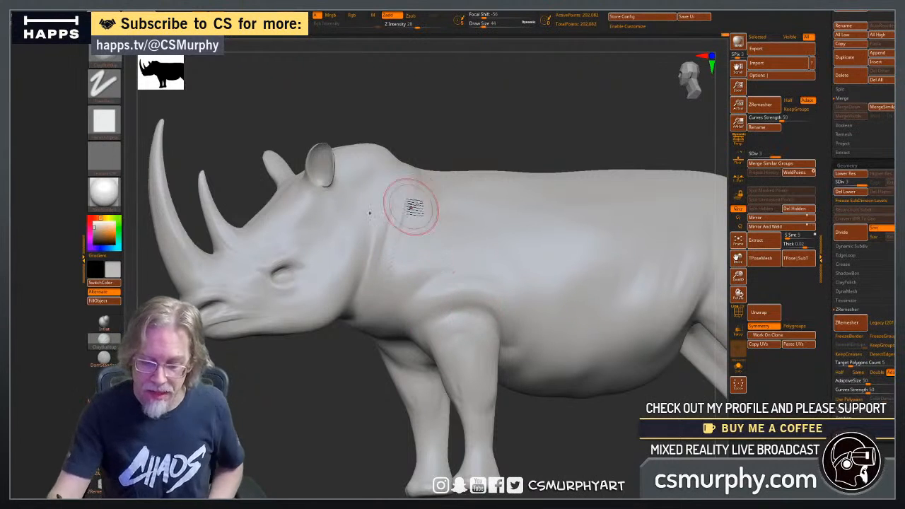
right_click_drag(381, 292, 407, 259)
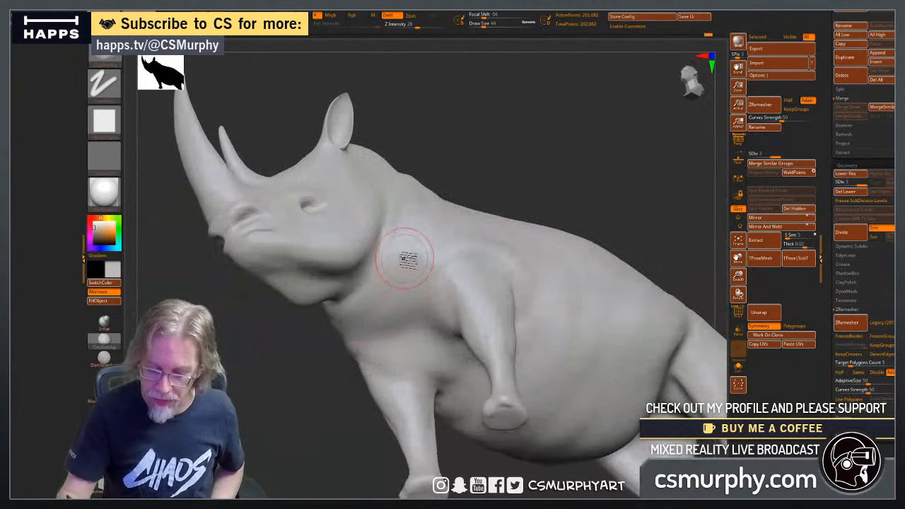
left_click_drag(335, 342, 304, 422)
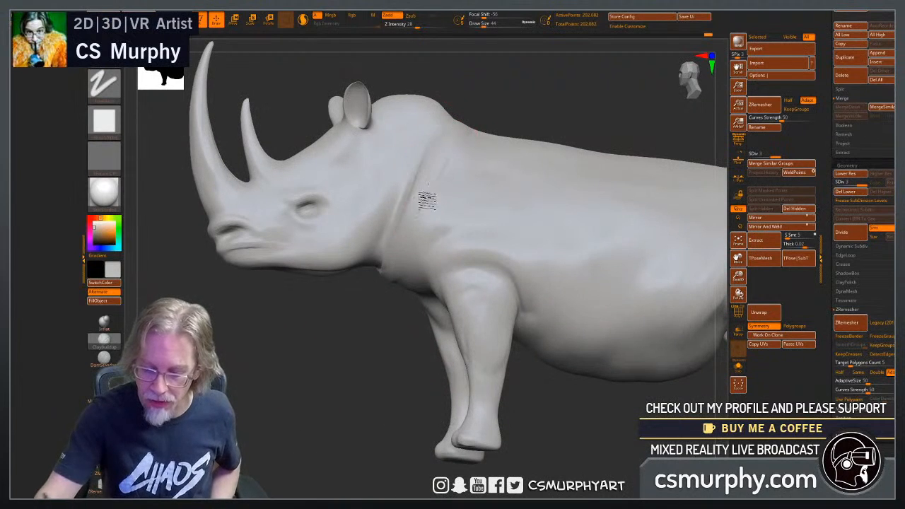
left_click_drag(390, 297, 441, 177)
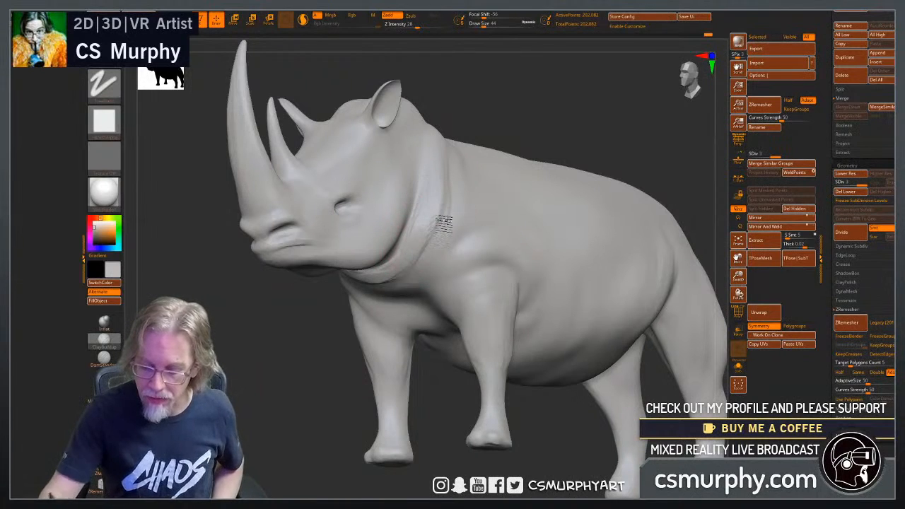
left_click_drag(366, 296, 452, 201)
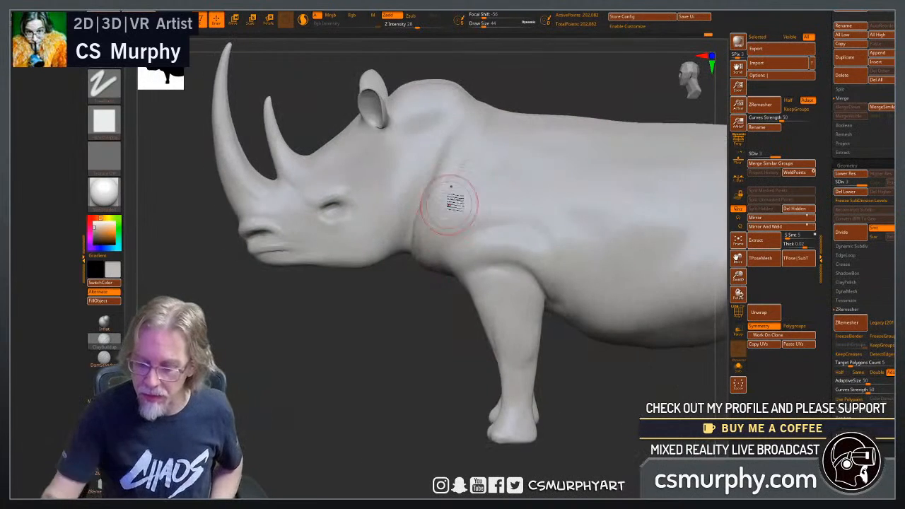
Carry the neck folds around the underside of the throat with broad clay strokes.
mouse_move(402, 364)
left_mouse_down()
mouse_move(431, 360)
mouse_move(402, 351)
mouse_move(427, 265)
left_mouse_up()
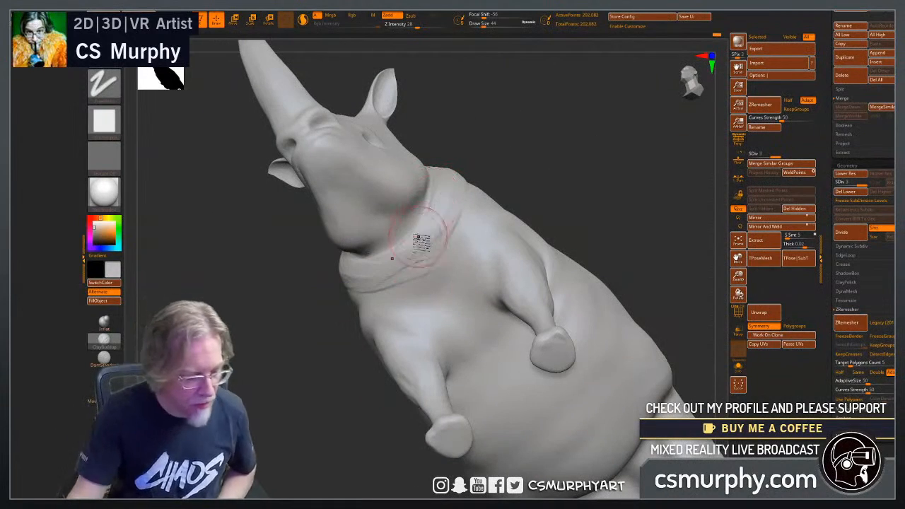
left_click_drag(353, 386, 358, 341)
key("super")
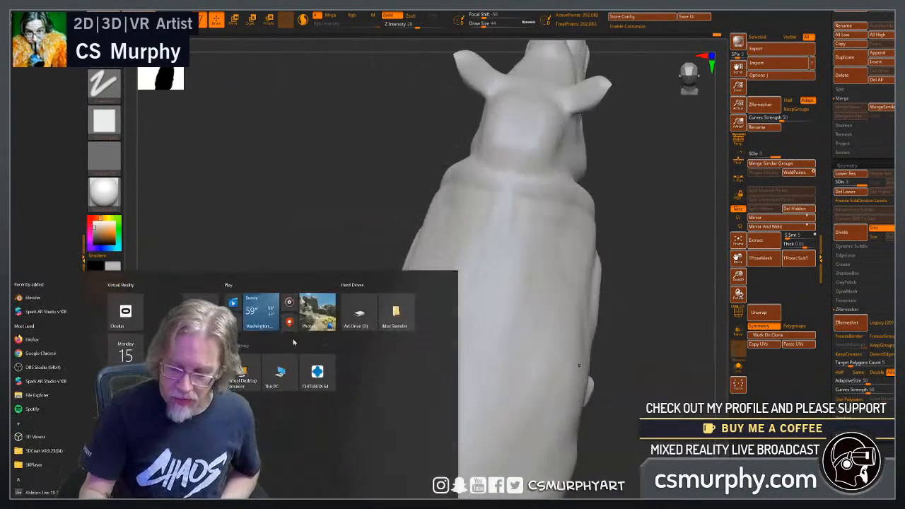
key("super")
left_click_drag(340, 292, 392, 230)
mouse_move(537, 238)
left_mouse_down()
mouse_move(574, 308)
mouse_move(568, 326)
mouse_move(572, 318)
mouse_move(452, 290)
left_mouse_up()
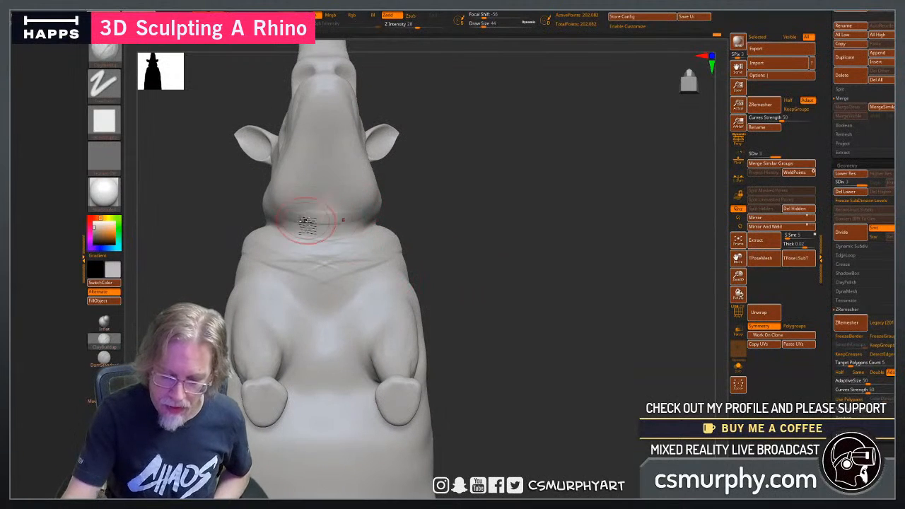
Add skin wrinkles along the lower jaw and cheek, just above the throat fold.
left_click_drag(463, 242, 384, 234)
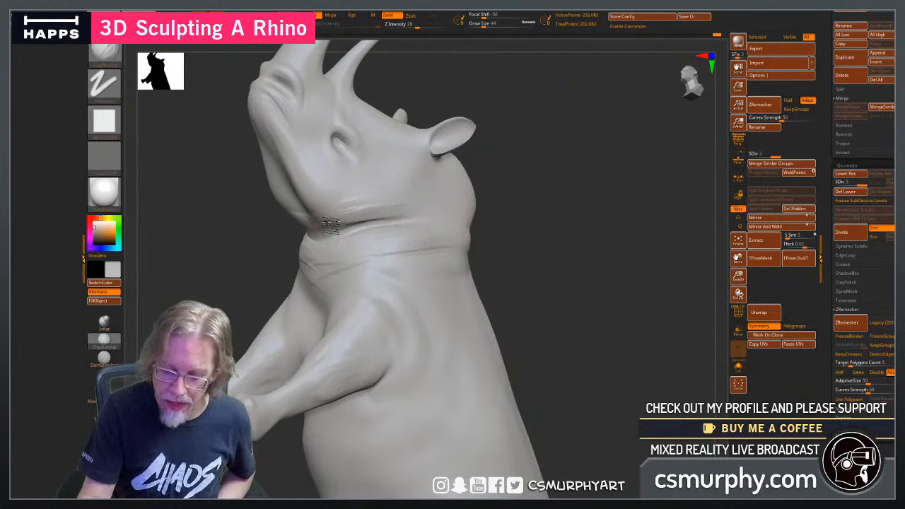
mouse_move(487, 249)
left_mouse_down()
mouse_move(546, 259)
mouse_move(422, 227)
left_mouse_up()
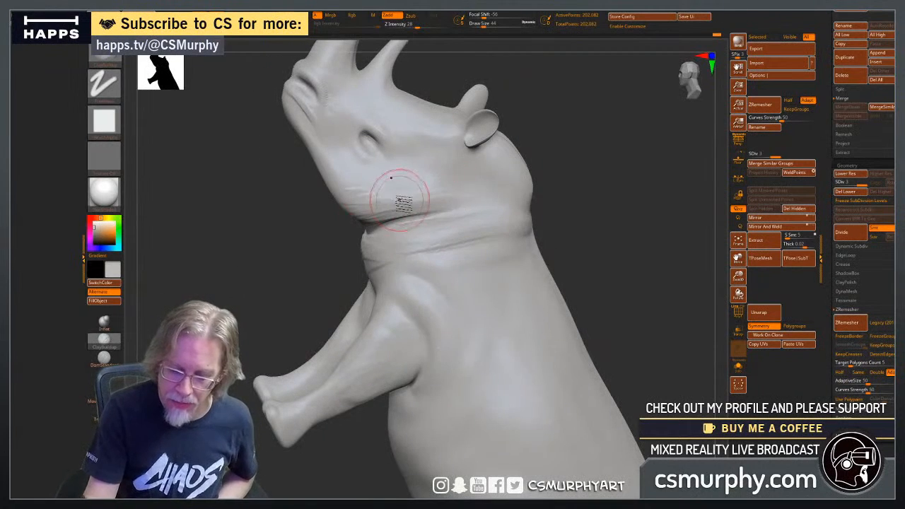
mouse_move(269, 284)
left_mouse_down()
mouse_move(274, 297)
mouse_move(308, 299)
left_mouse_up()
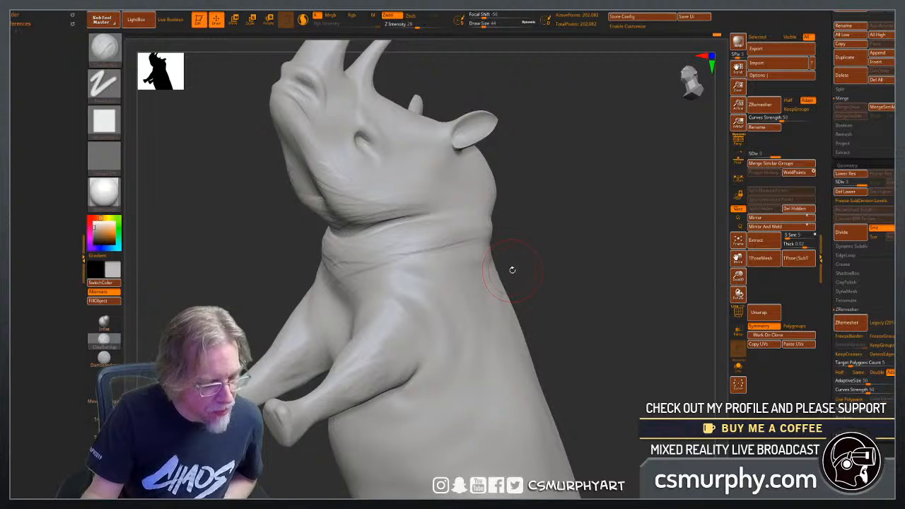
Build up skin wrinkles across the underside of the jaw, just in front of the throat crease.
mouse_move(514, 273)
left_mouse_down()
mouse_move(527, 259)
mouse_move(518, 246)
mouse_move(579, 247)
left_mouse_up()
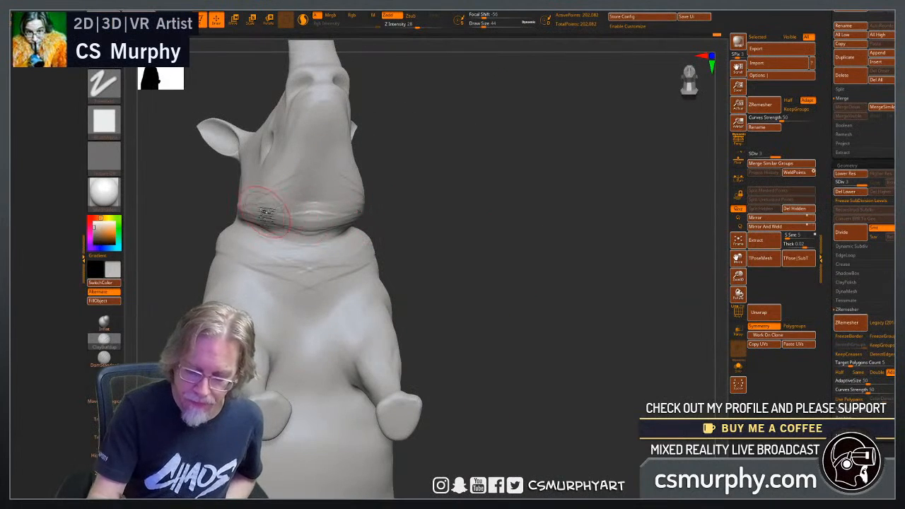
mouse_move(308, 226)
left_mouse_down()
mouse_move(281, 230)
mouse_move(294, 230)
left_mouse_up()
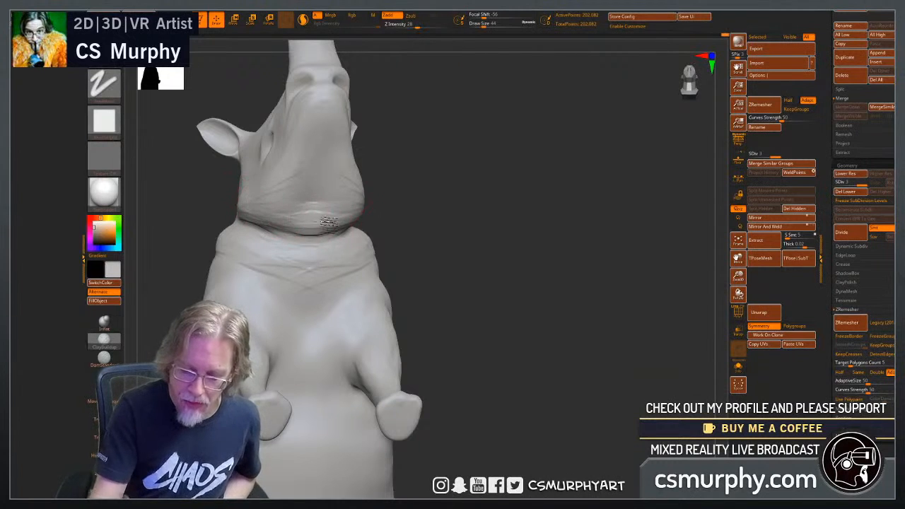
left_click_drag(492, 246, 445, 252)
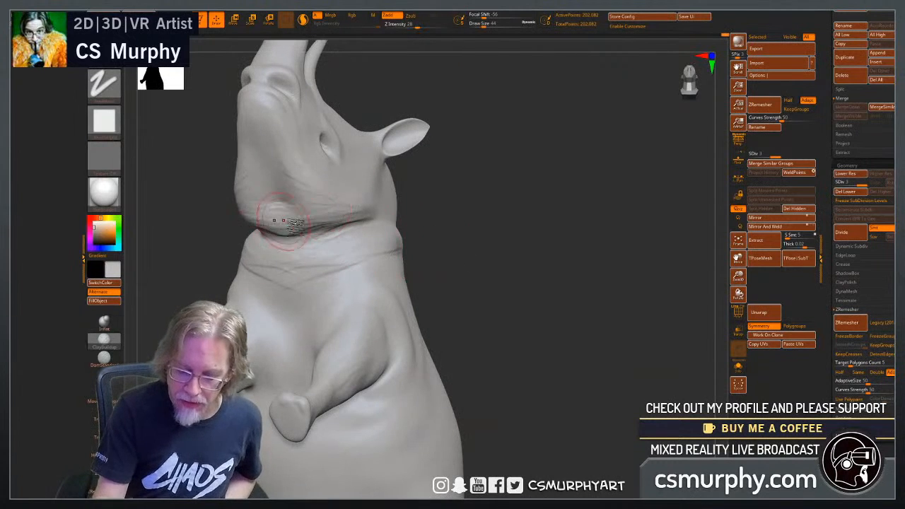
left_click_drag(485, 280, 561, 259)
Extend the neck fold up the side of the neck and over the nape behind the ears.
left_click_drag(389, 313, 444, 417)
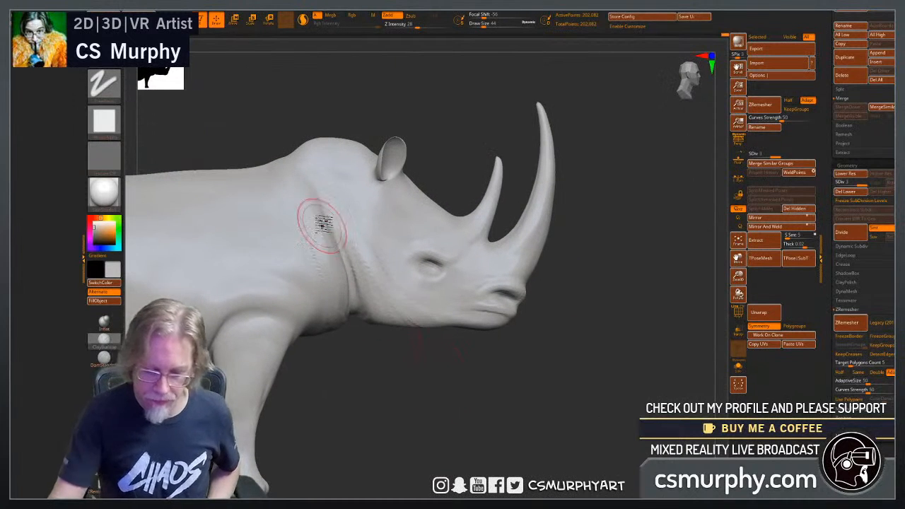
left_click_drag(356, 101, 357, 150)
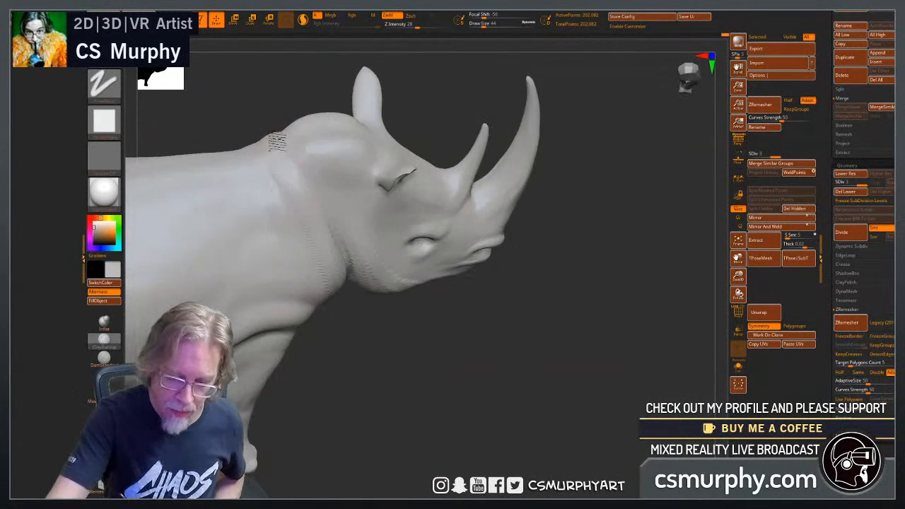
right_click_drag(287, 154, 274, 139)
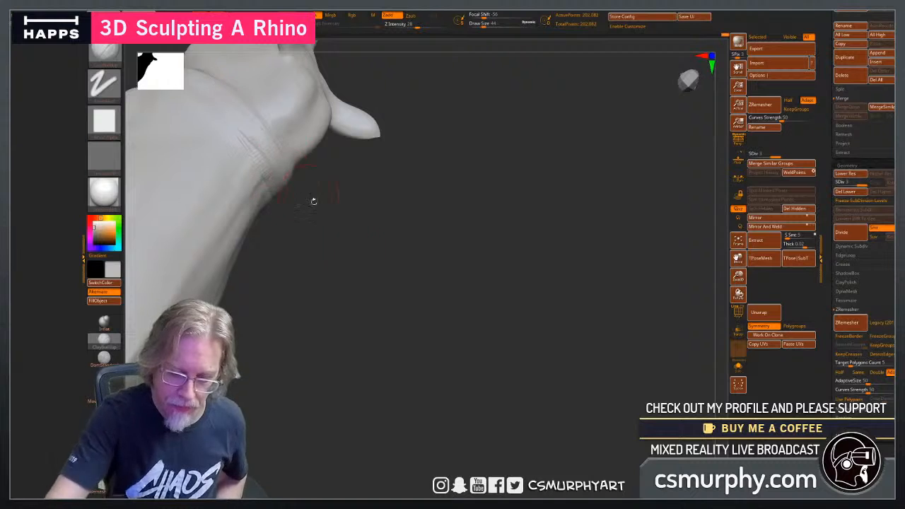
left_click_drag(383, 289, 461, 372)
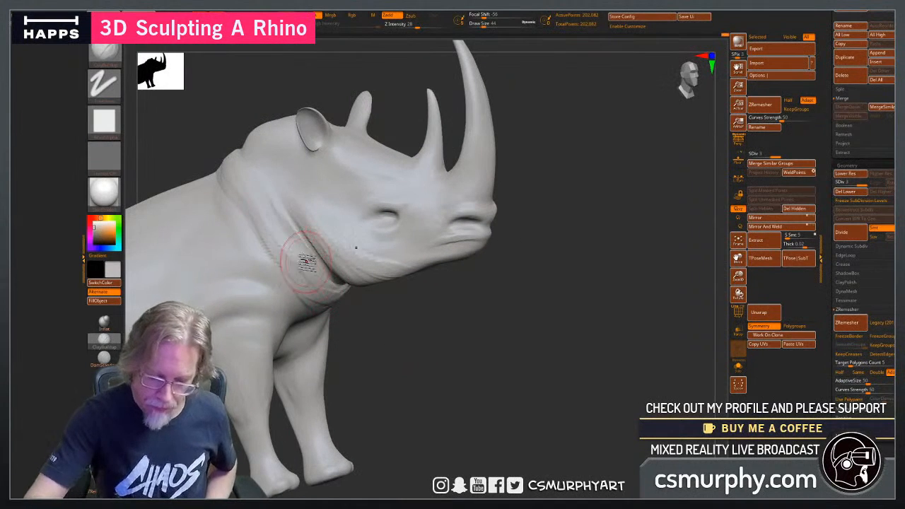
Layer long curved clay strokes across the throat roll below the jaw to form stacked skin folds.
left_click_drag(368, 332, 388, 307)
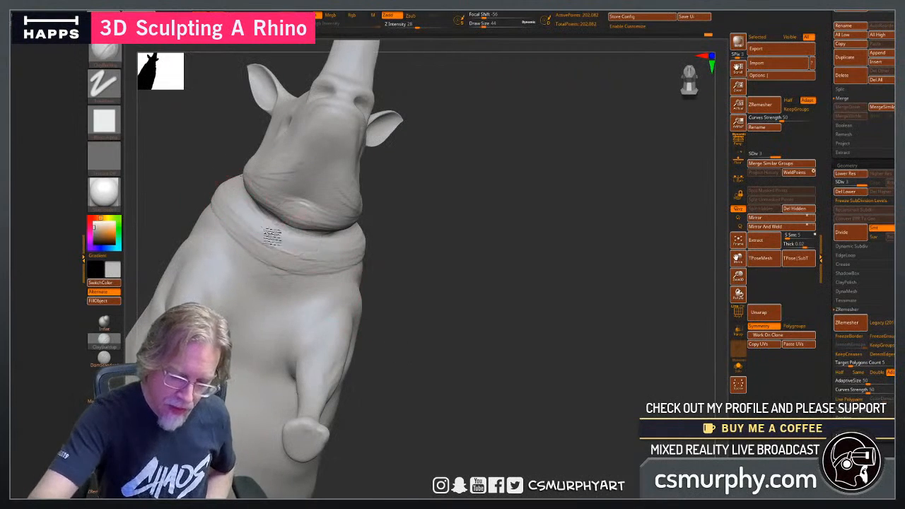
left_click_drag(259, 232, 315, 266)
left_click_drag(228, 216, 318, 279)
left_click_drag(255, 252, 310, 280)
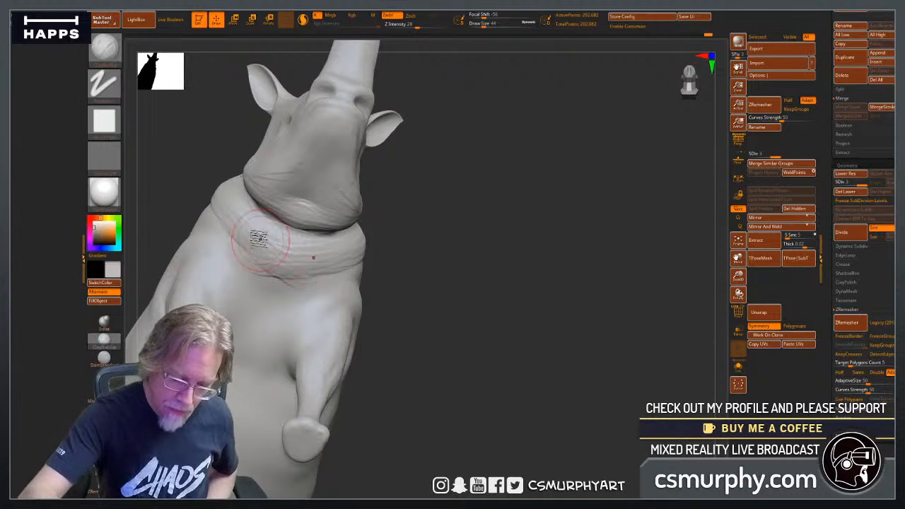
left_click_drag(240, 230, 315, 285)
left_click_drag(249, 259, 303, 284)
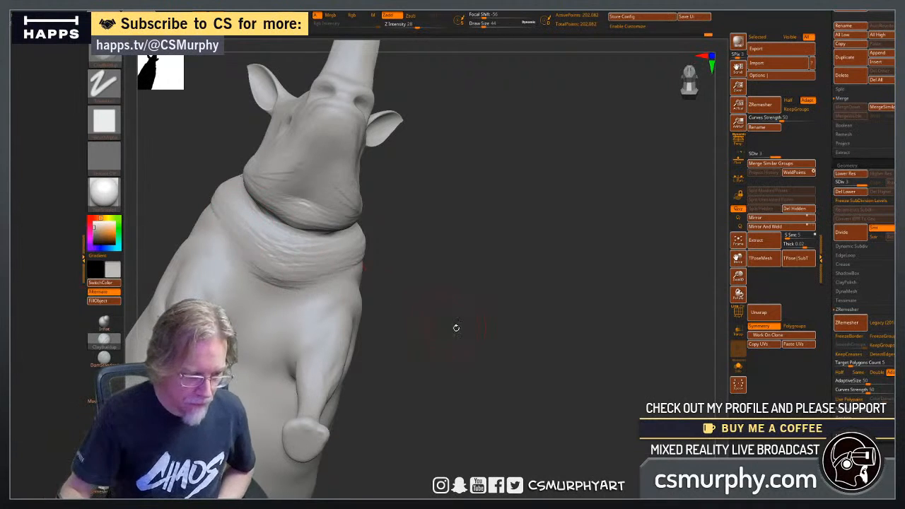
Build up the side of the neck behind the jaw crease with short clay strokes.
left_click_drag(456, 327, 458, 369)
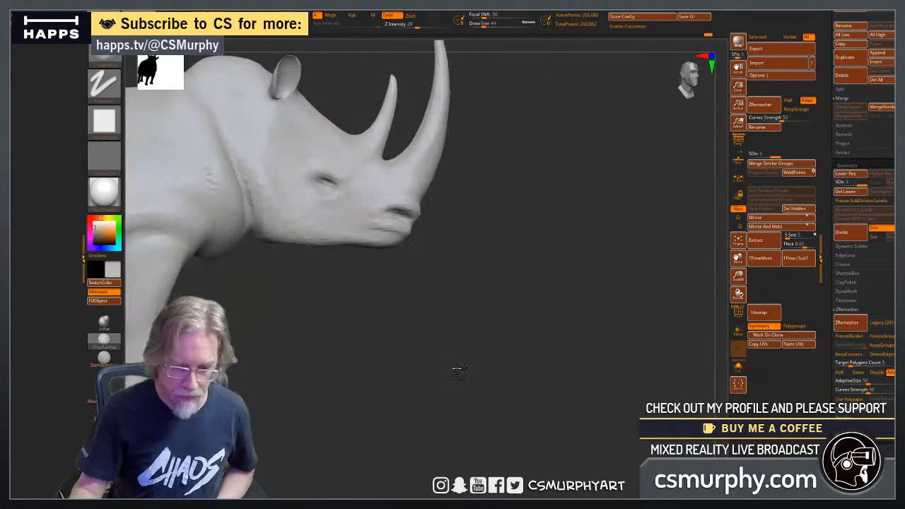
left_click_drag(376, 355, 383, 380)
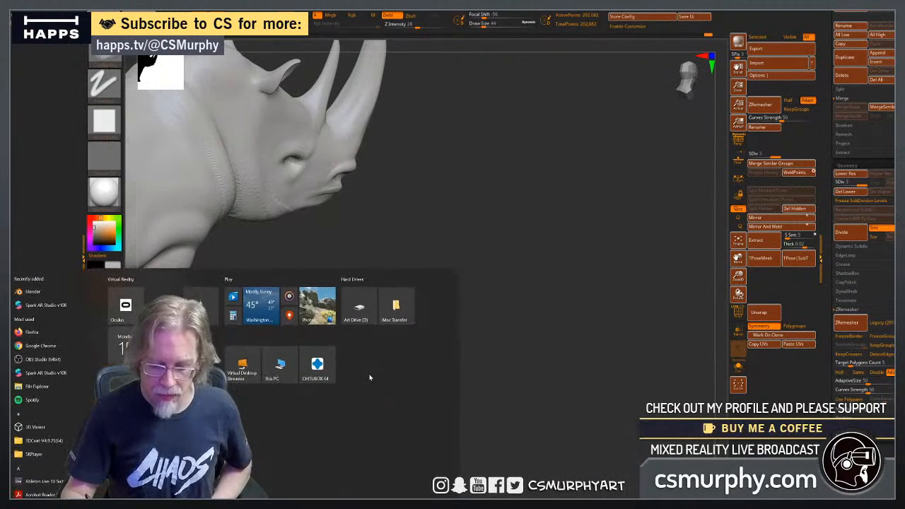
key("super")
mouse_move(421, 333)
left_mouse_down("alt")
mouse_move(490, 394)
mouse_move(428, 356)
mouse_move(490, 405)
left_mouse_up("alt")
mouse_move(324, 215)
left_mouse_down("shift")
mouse_move(360, 311)
mouse_move(336, 245)
left_mouse_up("shift")
mouse_move(307, 189)
left_mouse_down("shift")
mouse_move(345, 224)
mouse_move(342, 215)
left_mouse_up("shift")
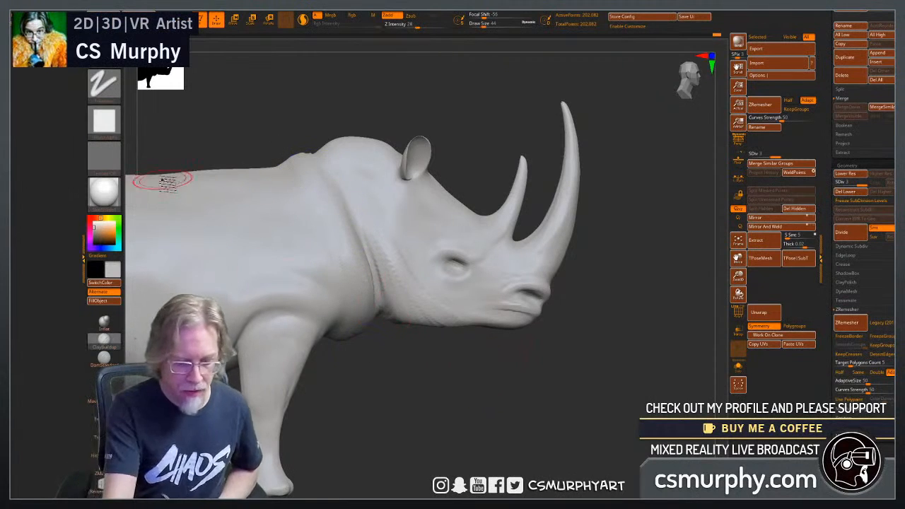
Reshape the contour of the neck fold and upper shoulder using the Move Topological brush at draw size 140.
left_click(103, 395)
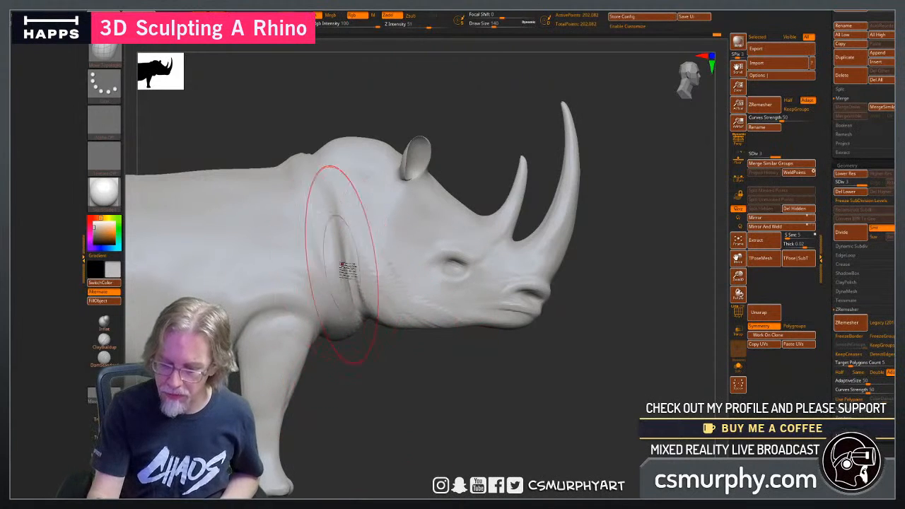
left_click_drag(447, 401, 290, 410)
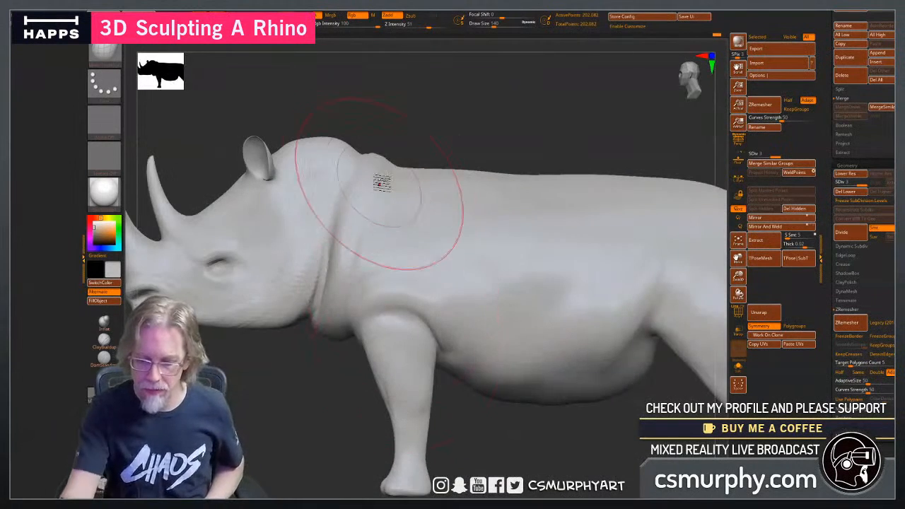
mouse_move(376, 173)
left_mouse_down()
mouse_move(395, 159)
mouse_move(463, 189)
left_mouse_up()
left_click_drag(292, 414, 266, 415)
left_click_drag(339, 379, 177, 423, "alt")
left_click_drag(551, 314, 530, 376)
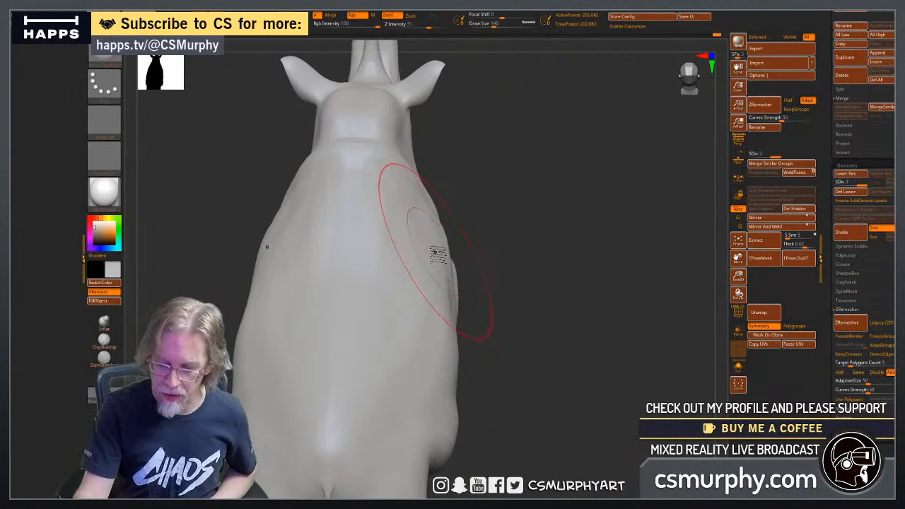
mouse_move(536, 353)
left_mouse_down()
mouse_move(542, 289)
mouse_move(554, 309)
mouse_move(551, 402)
mouse_move(557, 391)
mouse_move(505, 396)
mouse_move(487, 374)
mouse_move(453, 378)
left_mouse_up()
key("f")
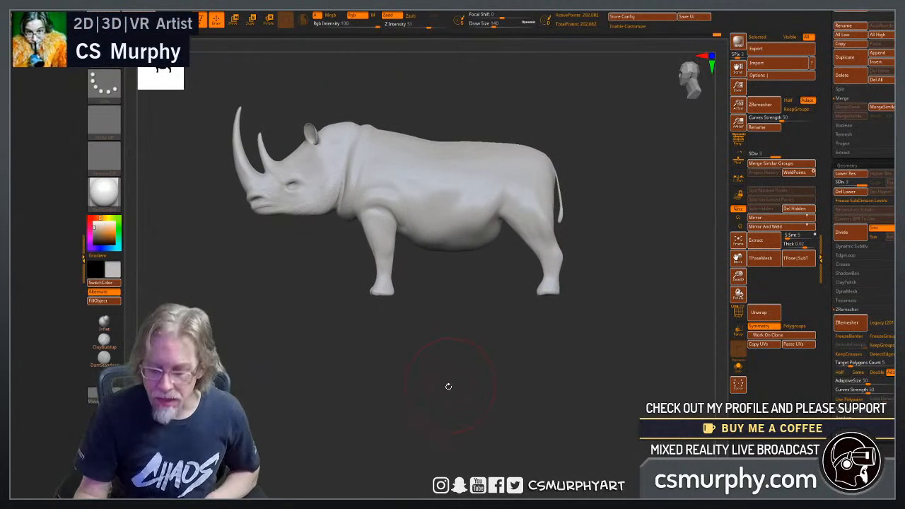
Sculpt a diagonal fold with the ClayBuildup brush from the top of the rump down to the flank ahead of the thigh.
mouse_move(446, 368)
left_mouse_down()
mouse_move(460, 344)
mouse_move(515, 363)
mouse_move(426, 317)
left_mouse_up()
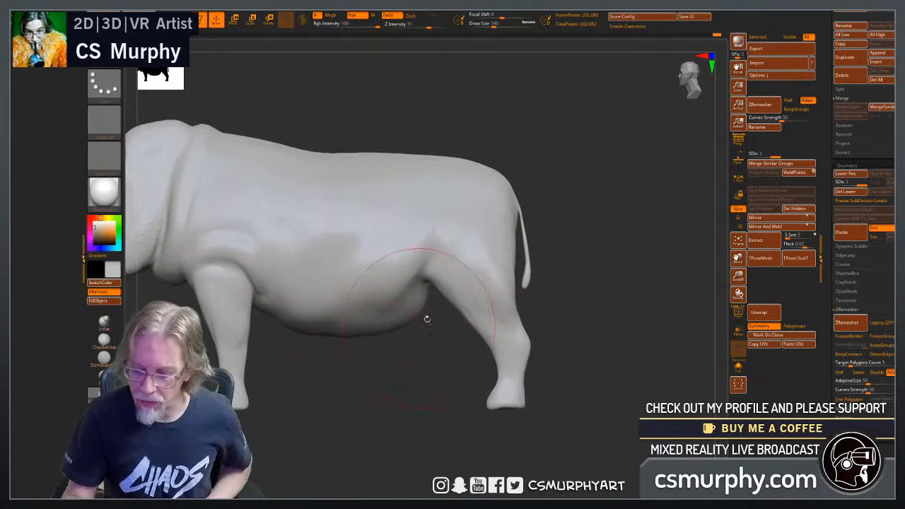
left_click(104, 338)
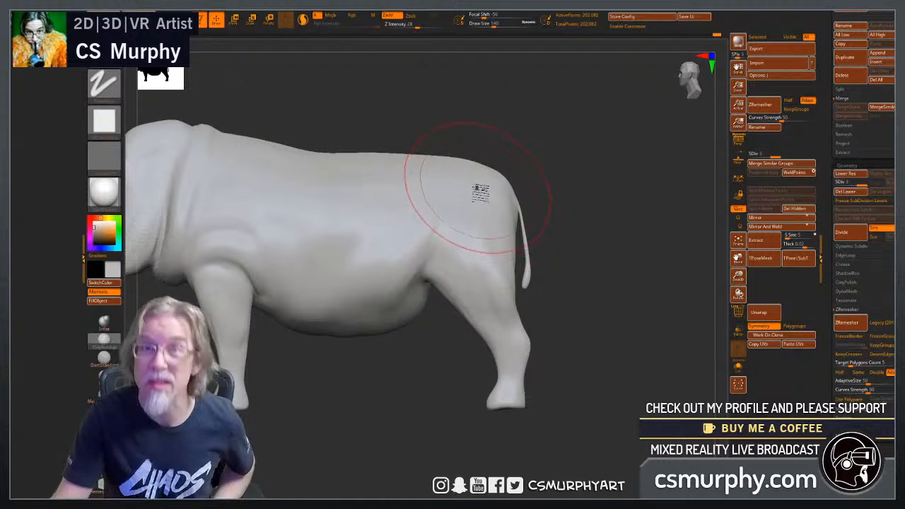
left_click_drag(431, 353, 424, 368)
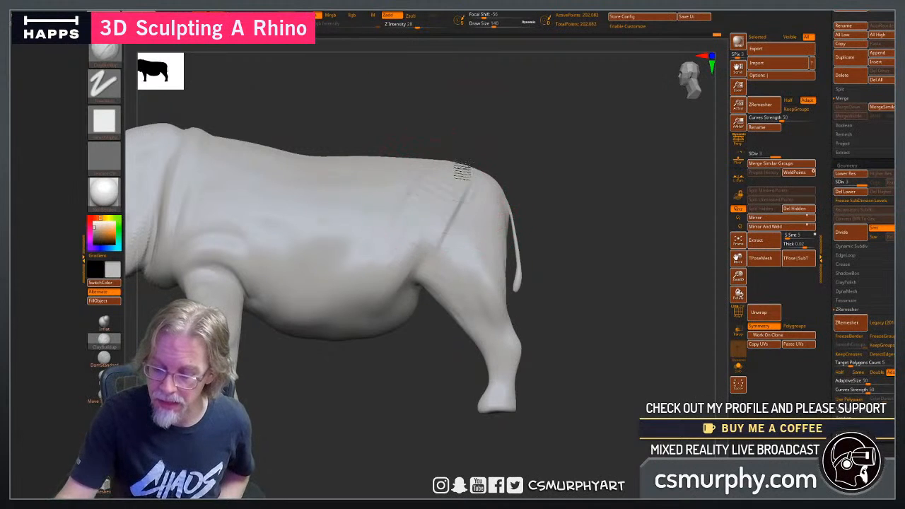
left_click_drag(431, 330, 472, 282)
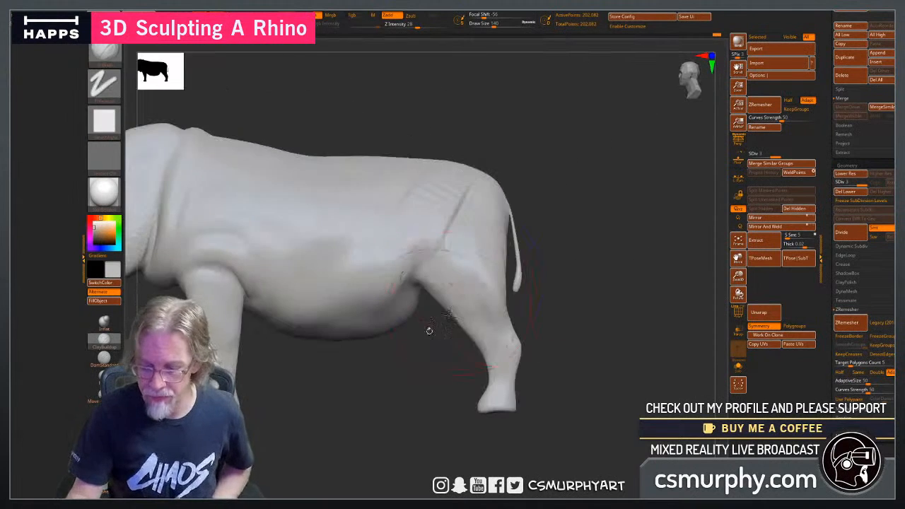
left_click_drag(402, 363, 388, 379)
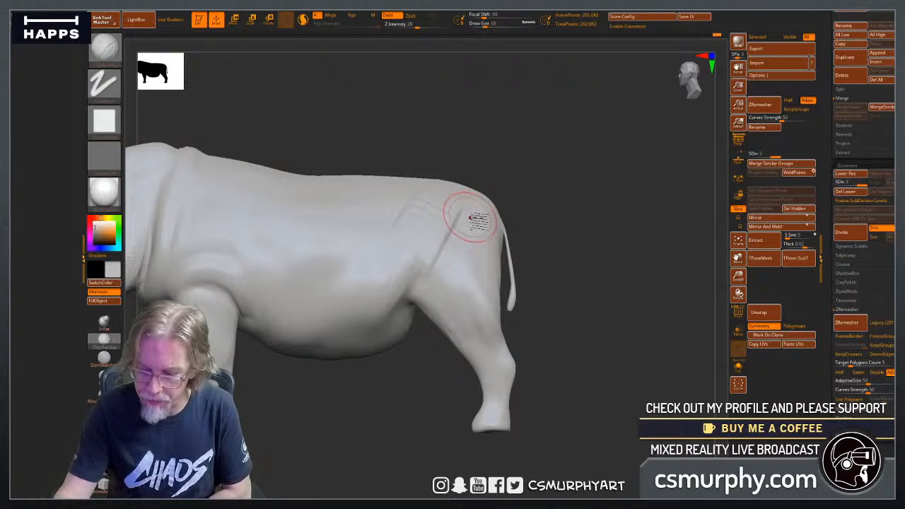
Build up parallel skin folds over the hip and flank with ClayBuildup at draw size 52.
mouse_move(583, 236)
left_mouse_down()
mouse_move(565, 259)
mouse_move(565, 282)
left_mouse_up()
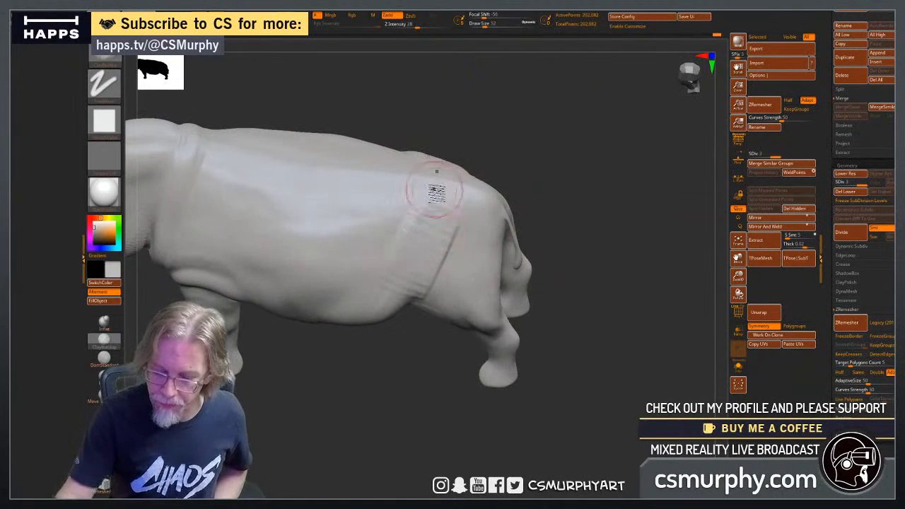
left_click_drag(436, 193, 400, 264)
left_click_drag(574, 300, 578, 248)
mouse_move(469, 236)
left_mouse_down()
mouse_move(458, 233)
mouse_move(451, 263)
left_mouse_up()
mouse_move(571, 281)
left_mouse_down()
mouse_move(577, 307)
mouse_move(525, 323)
mouse_move(499, 311)
left_mouse_up()
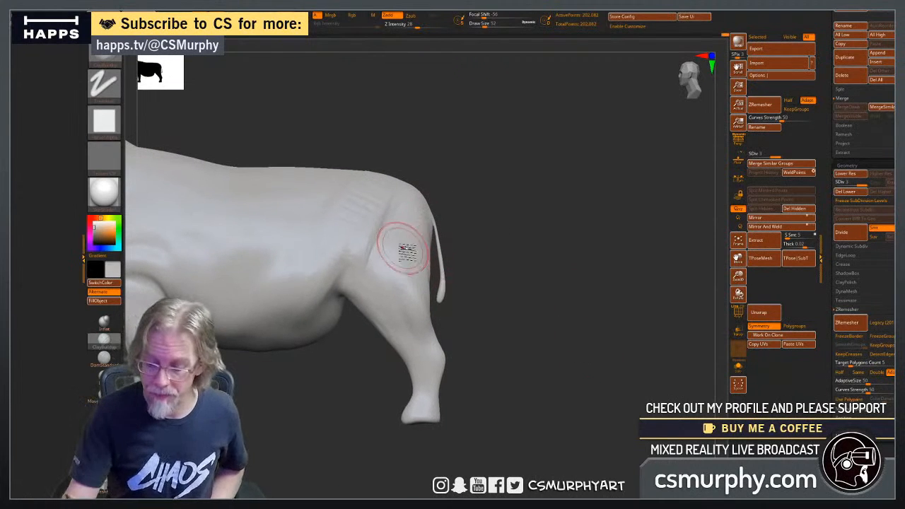
Add vertical skin folds and muscle ridges down the outer thigh toward the hind knee.
mouse_move(389, 233)
left_mouse_down()
mouse_move(388, 275)
mouse_move(420, 323)
mouse_move(409, 241)
mouse_move(400, 291)
left_mouse_up()
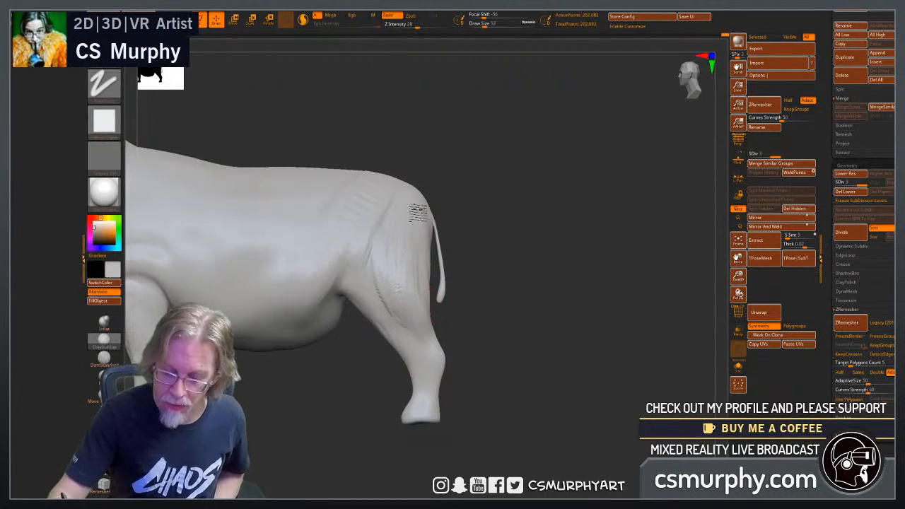
left_click_drag(396, 289, 412, 327)
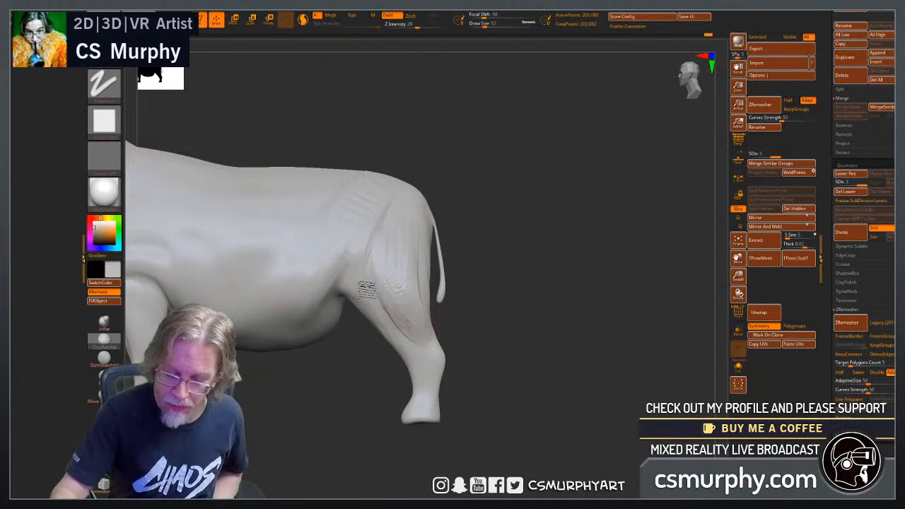
mouse_move(482, 373)
left_mouse_down()
mouse_move(535, 370)
mouse_move(507, 396)
mouse_move(576, 380)
mouse_move(544, 357)
mouse_move(544, 316)
left_mouse_up()
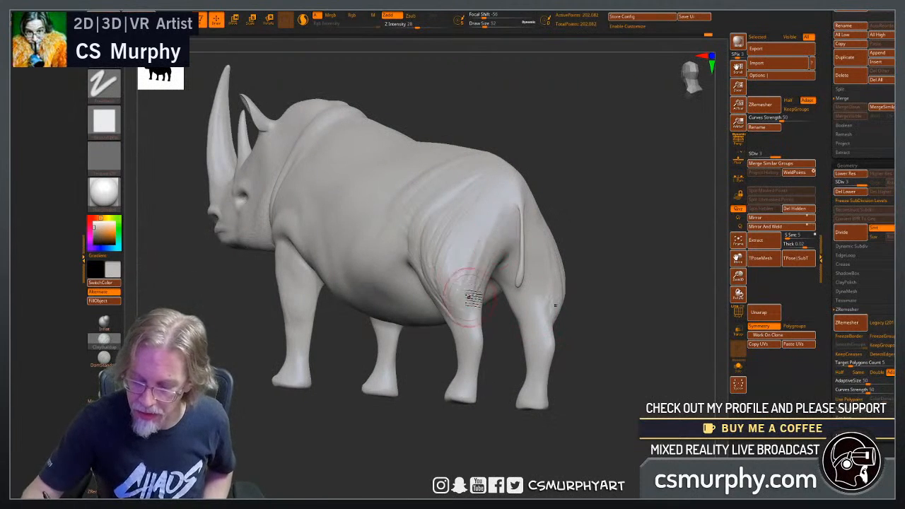
left_click_drag(585, 303, 627, 308)
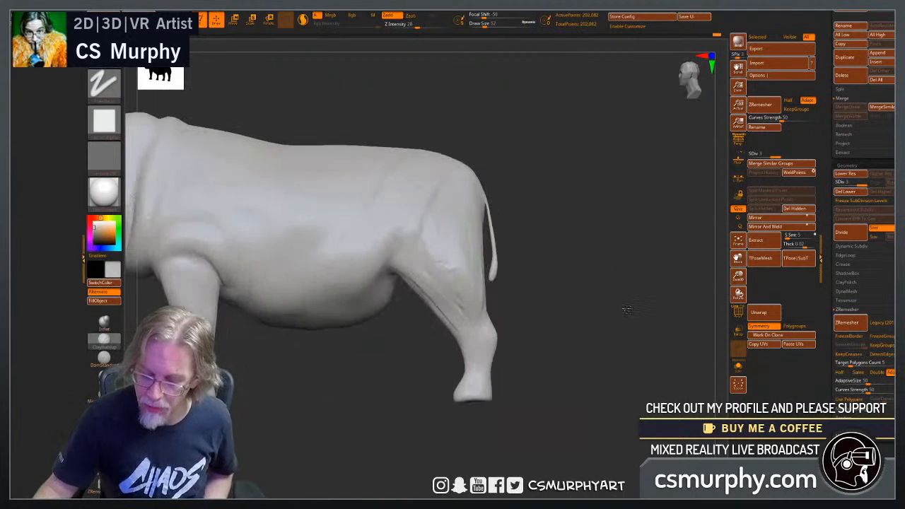
mouse_move(453, 274)
left_mouse_down("shift")
mouse_move(423, 244)
mouse_move(413, 197)
mouse_move(417, 245)
mouse_move(443, 183)
left_mouse_up("shift")
Stroke long skin folds from the hip along the upper flank toward the shoulder and soften them with smoothing.
left_click_drag(551, 232, 529, 259)
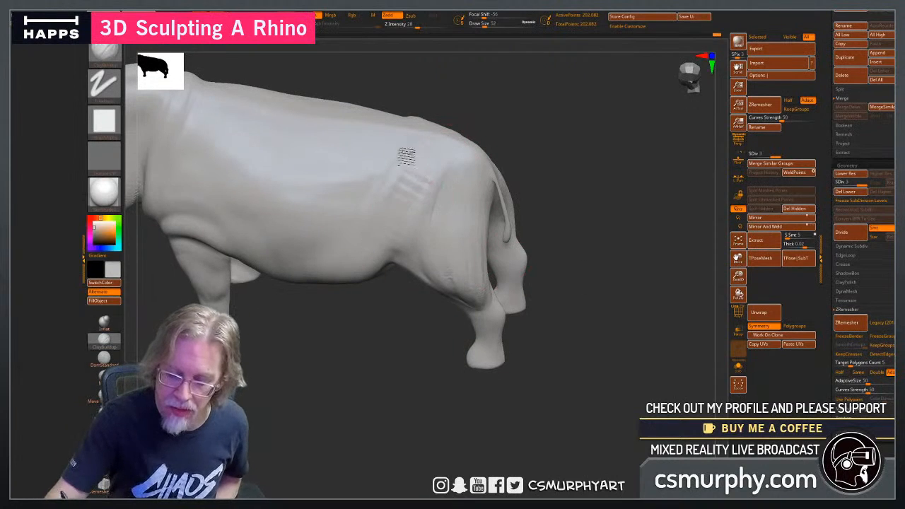
left_click_drag(407, 156, 351, 198)
mouse_move(396, 161)
left_mouse_down()
mouse_move(277, 179)
mouse_move(197, 127)
left_mouse_up()
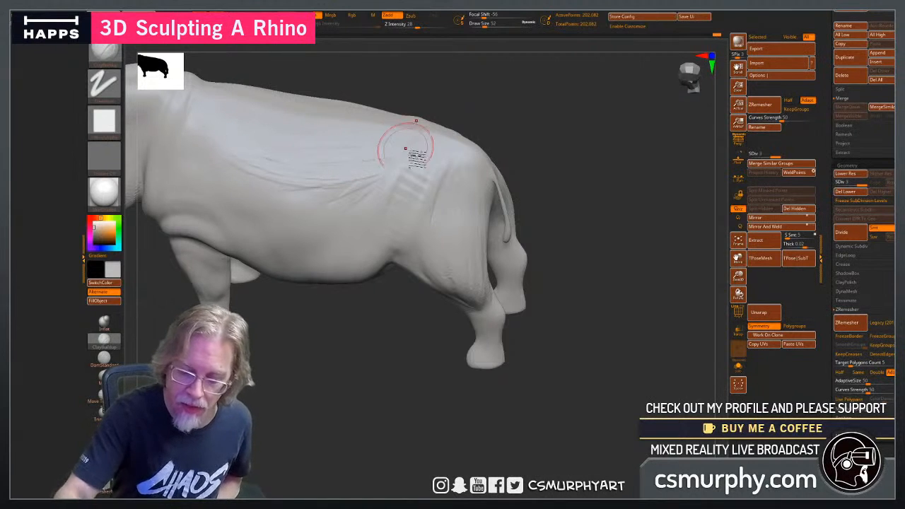
mouse_move(398, 175)
left_mouse_down("shift")
mouse_move(303, 188)
mouse_move(242, 172)
mouse_move(269, 177)
left_mouse_up("shift")
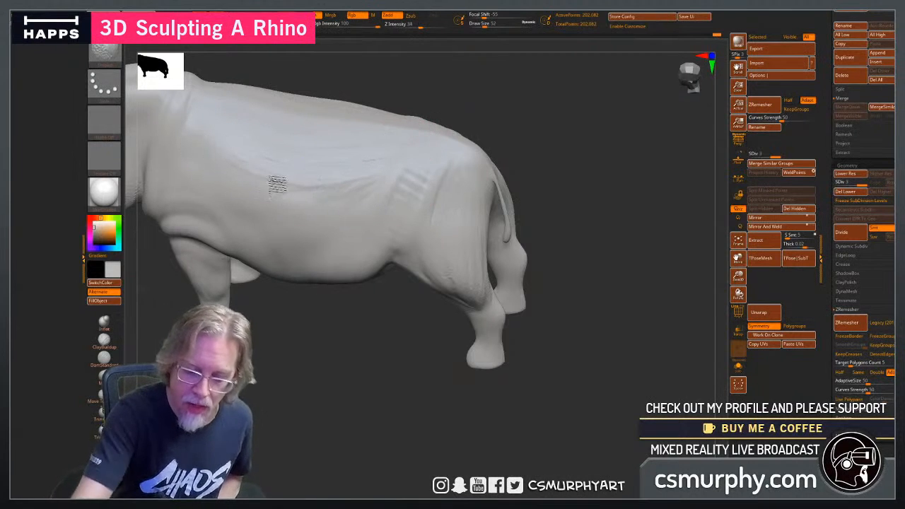
mouse_move(276, 157)
left_mouse_down("shift")
mouse_move(372, 189)
mouse_move(374, 209)
left_mouse_up("shift")
Add further clay folds across the rear back and upper flank, just ahead of the hip.
left_click_drag(320, 394, 375, 362)
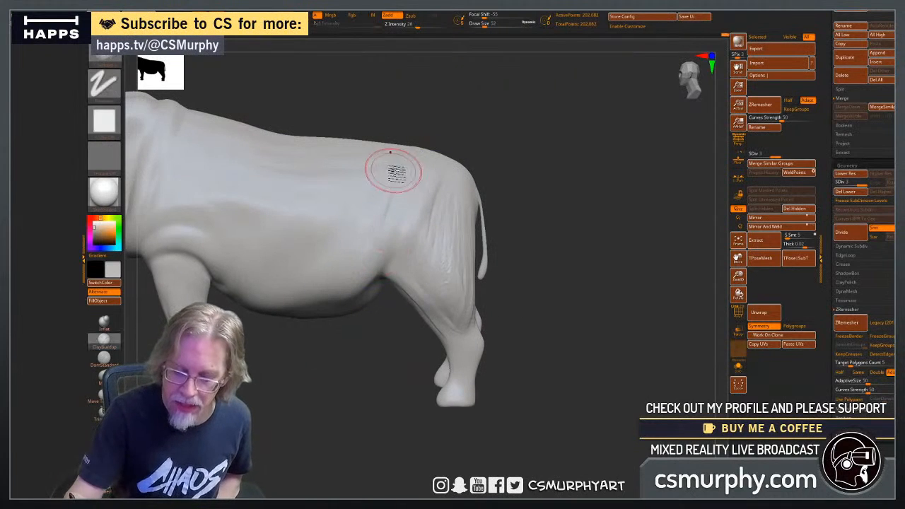
left_click_drag(535, 229, 529, 290)
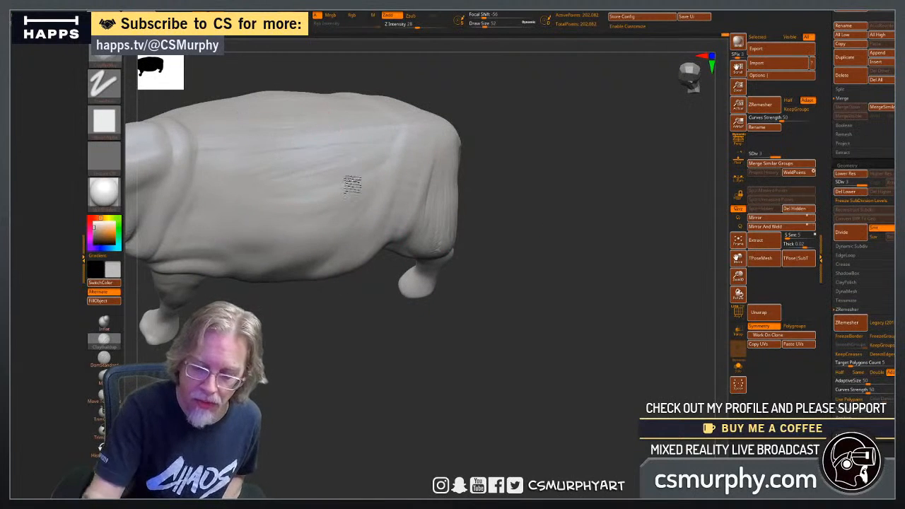
mouse_move(402, 139)
left_mouse_down()
mouse_move(372, 208)
mouse_move(353, 224)
mouse_move(348, 178)
left_mouse_up()
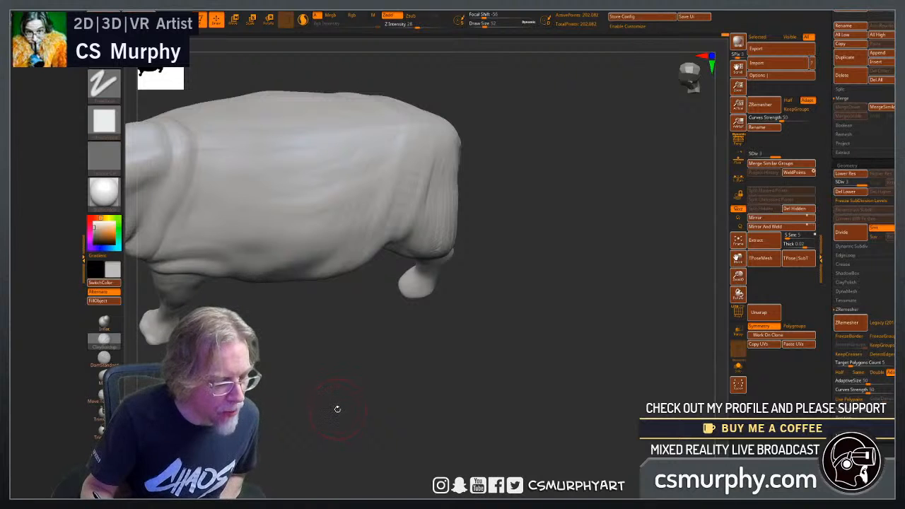
mouse_move(337, 409)
left_mouse_down()
mouse_move(355, 385)
mouse_move(429, 413)
left_mouse_up()
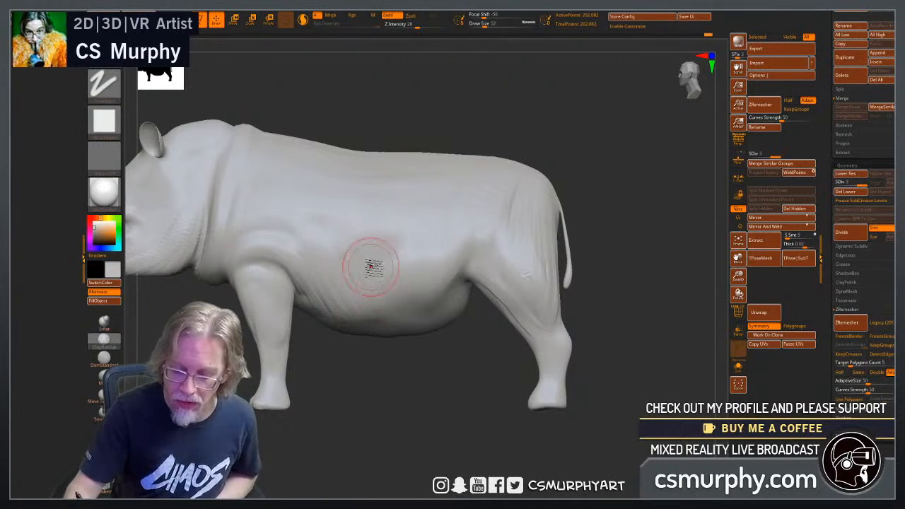
Smooth the clay strokes along the lower flank and belly behind the front leg.
key("shift")
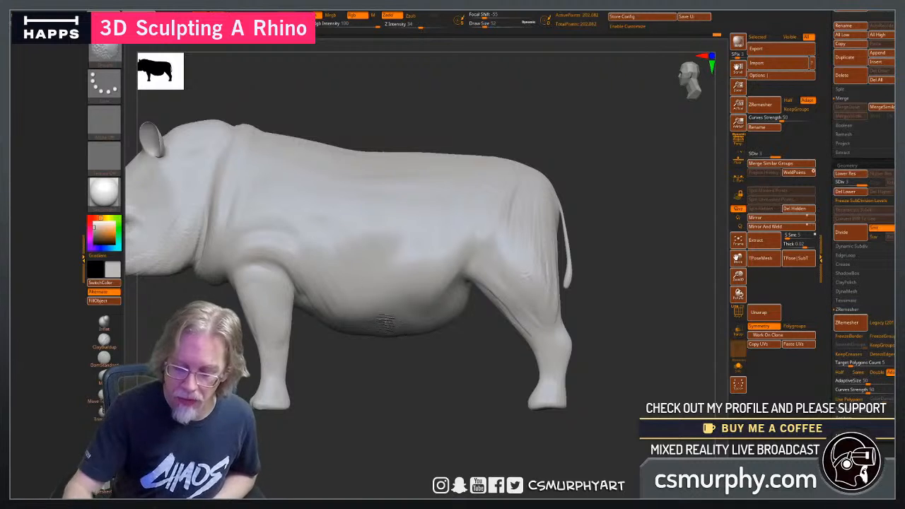
left_click_drag(386, 322, 370, 274, "shift")
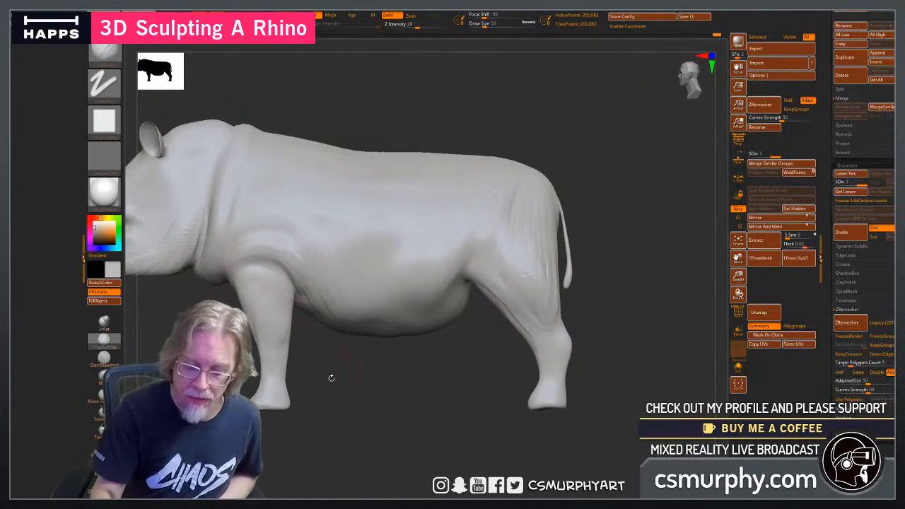
left_click_drag(330, 378, 283, 263)
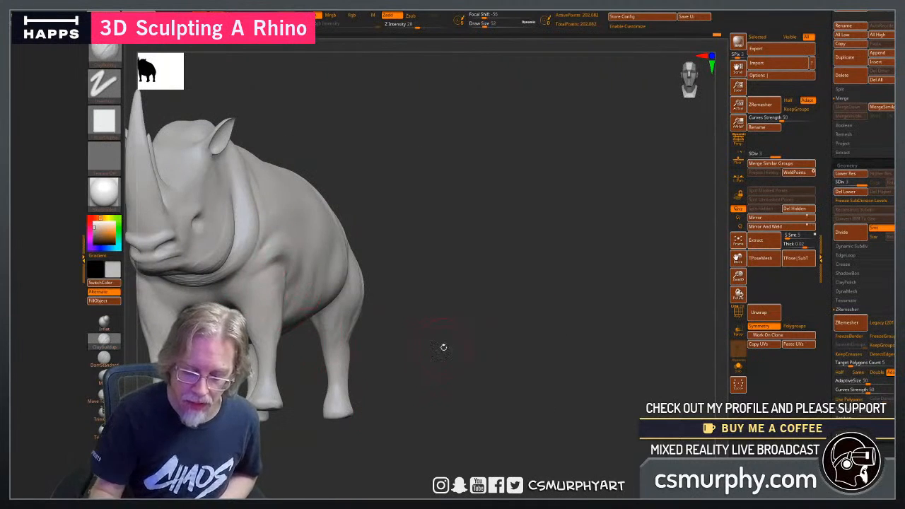
left_click_drag(443, 347, 387, 323)
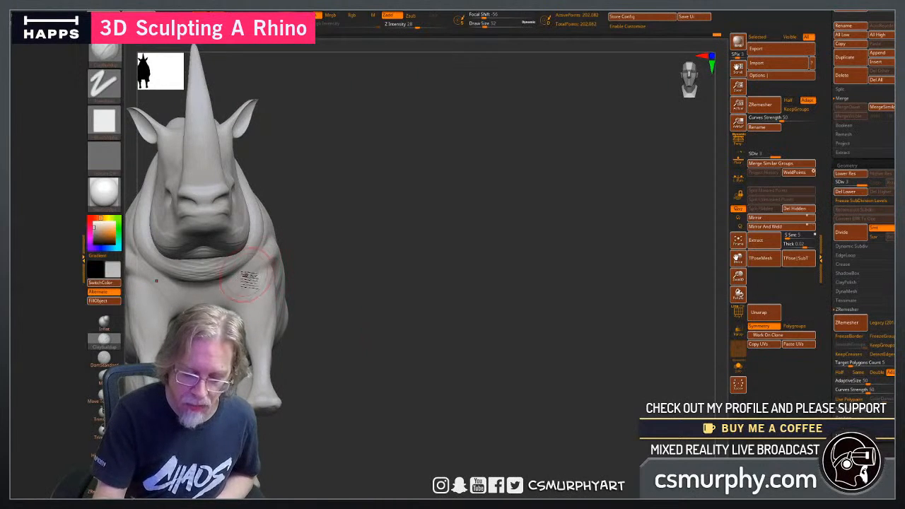
left_click_drag(205, 304, 306, 323)
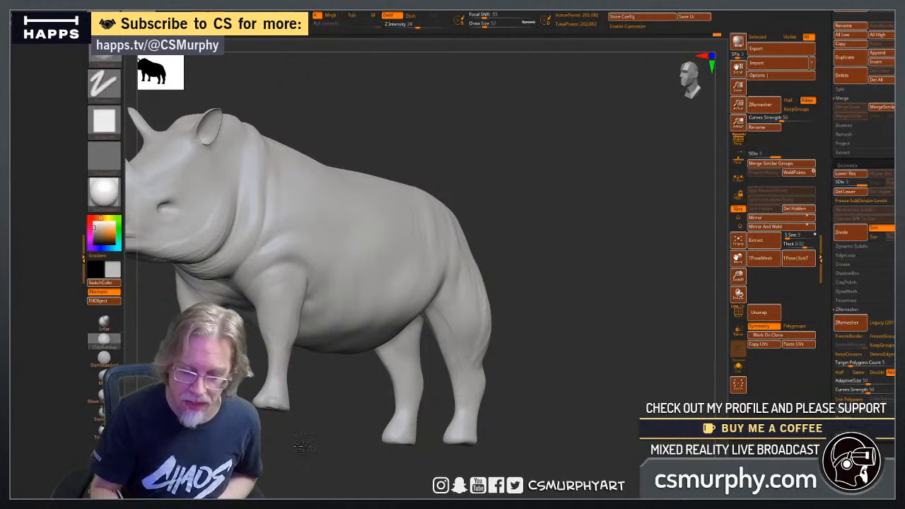
Work clay strokes into the skin folds around the neck collar, from the nape hump to the throat and chest.
left_click_drag(304, 444, 303, 272)
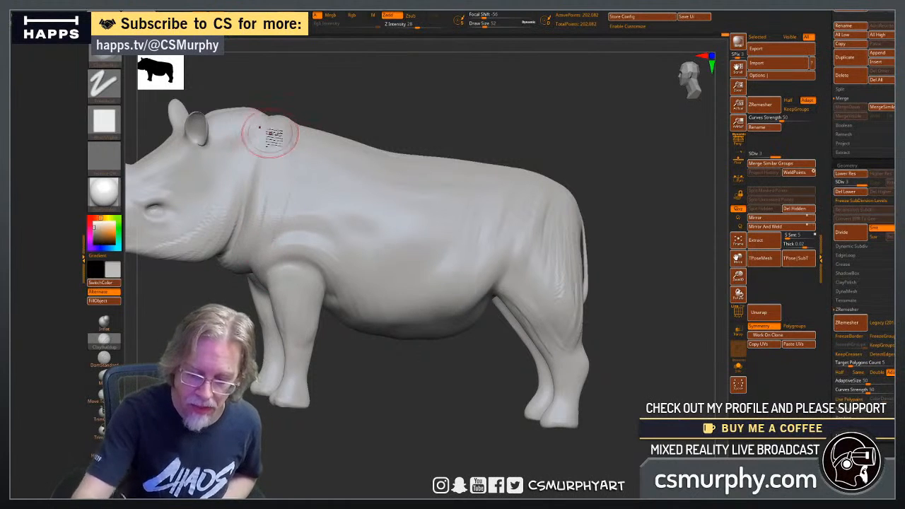
left_click_drag(344, 380, 295, 280)
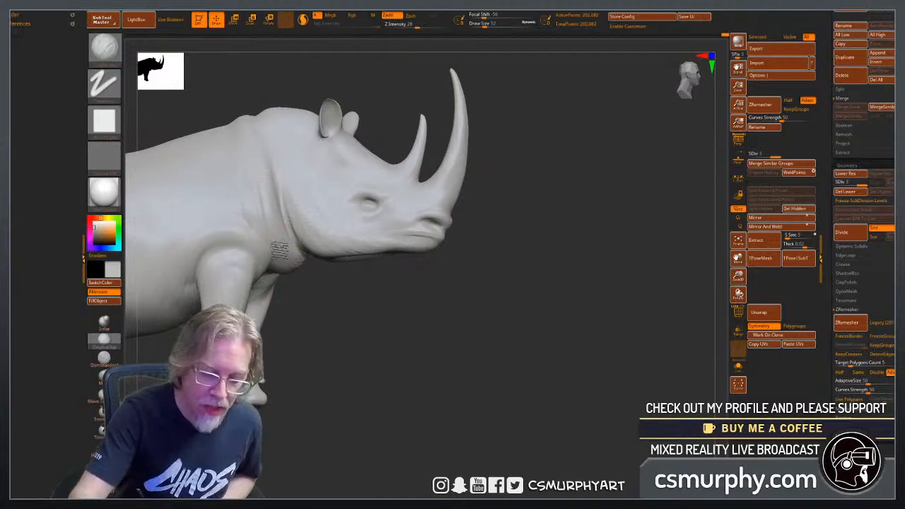
left_click_drag(333, 366, 283, 299)
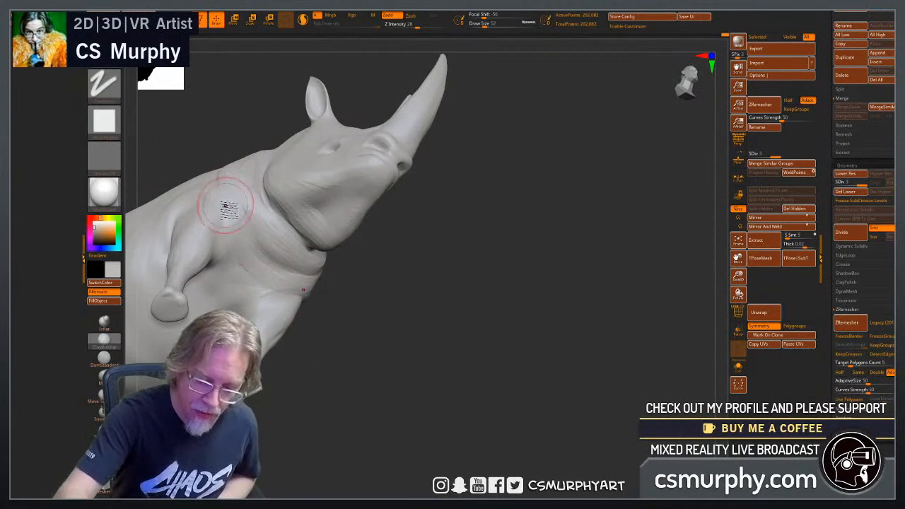
left_click_drag(355, 355, 384, 329)
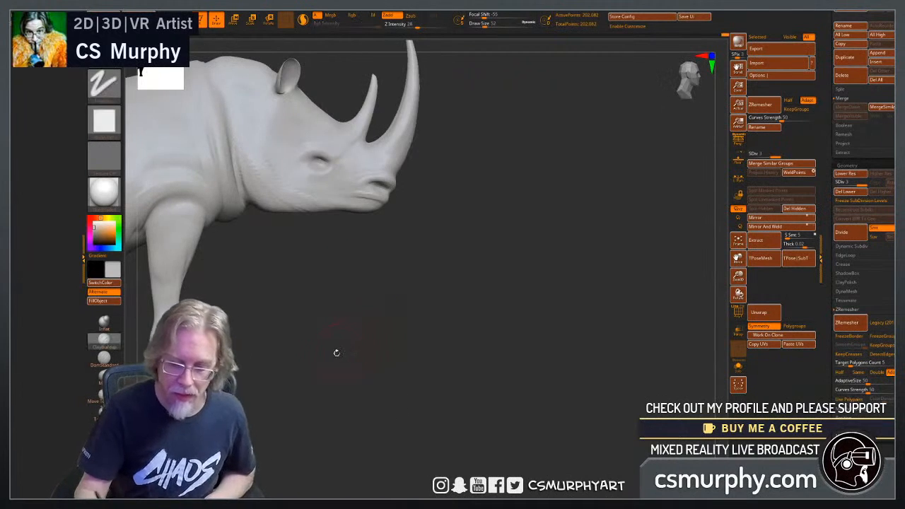
Smooth the cheek and jaw surface and soften the neck folds behind the head.
left_click_drag(335, 353, 406, 380, "alt")
left_click_drag(327, 173, 309, 152, "shift")
left_click_drag(339, 188, 332, 217, "shift")
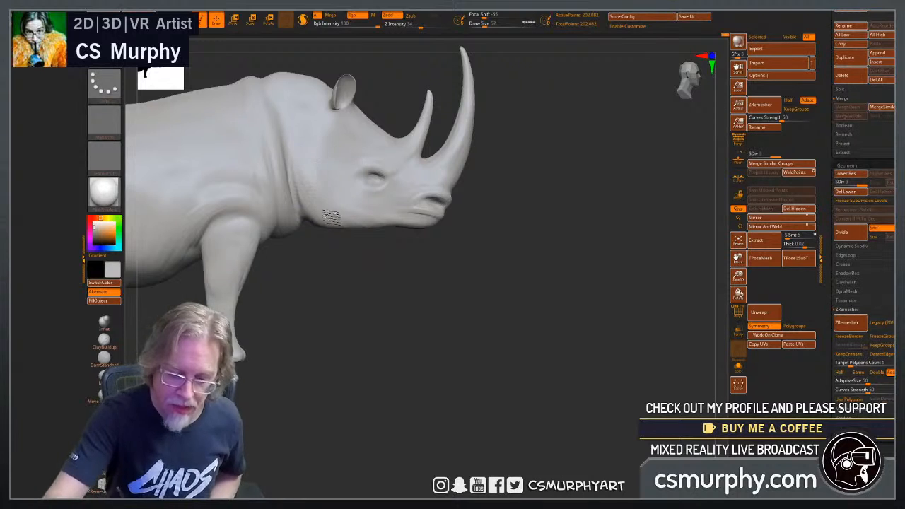
left_click_drag(296, 154, 270, 212, "shift")
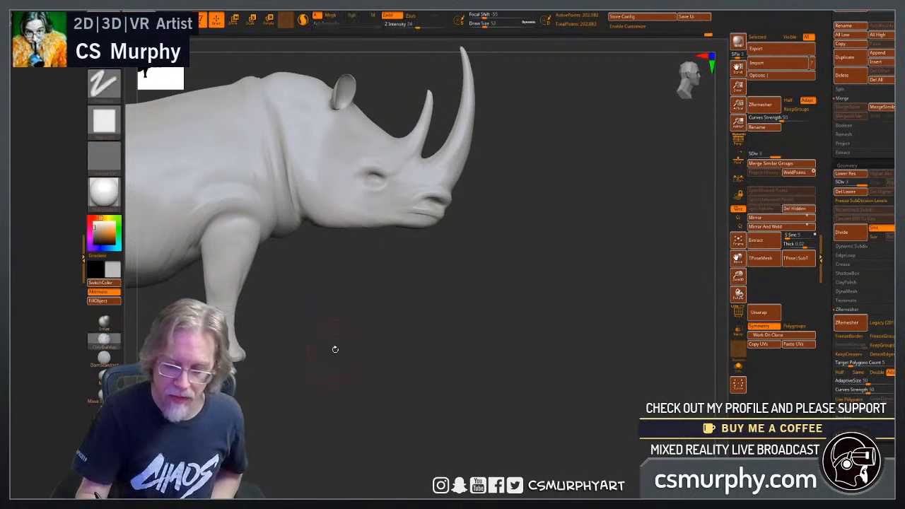
left_click_drag(340, 371, 447, 383, "alt")
left_click_drag(335, 223, 304, 224)
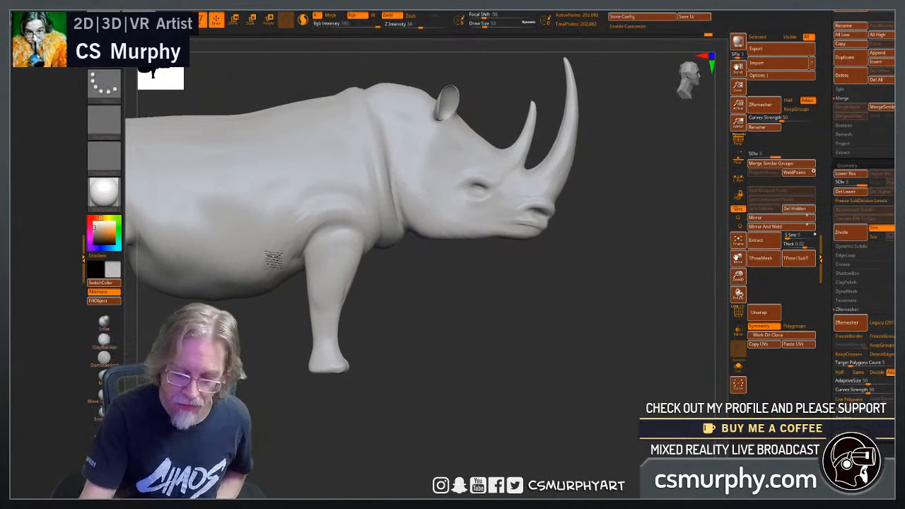
Build up the rear belly and the flank skin ahead of the hind leg, then smooth the transition into the thigh.
left_click_drag(269, 402, 449, 420, "alt")
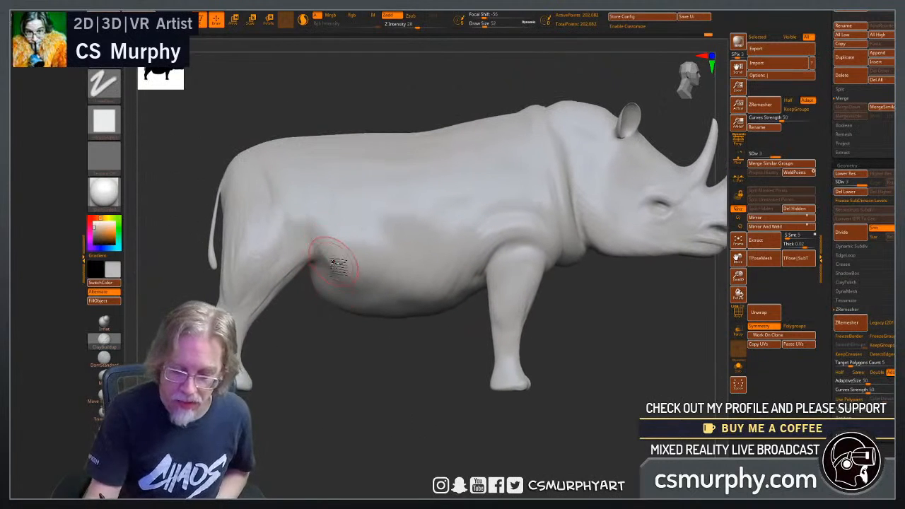
mouse_move(356, 388)
left_mouse_down()
mouse_move(362, 366)
mouse_move(313, 323)
left_mouse_up()
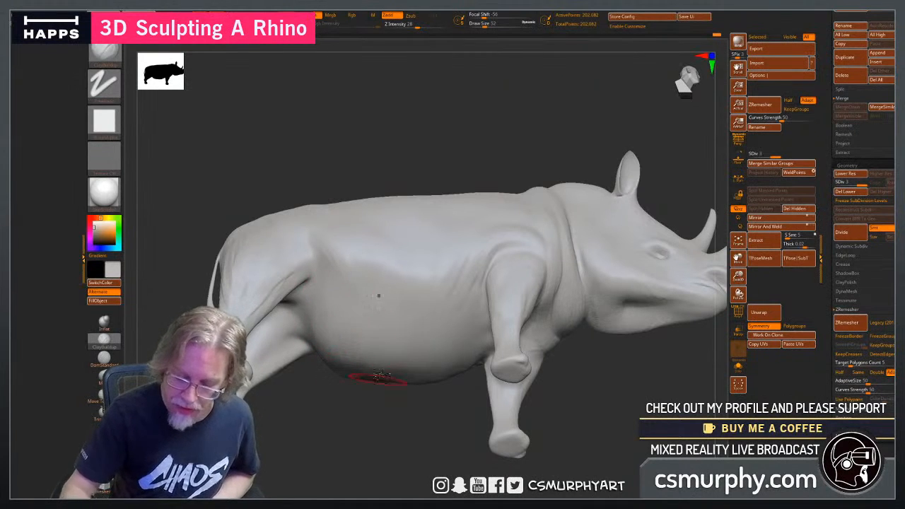
left_click_drag(367, 446, 327, 374)
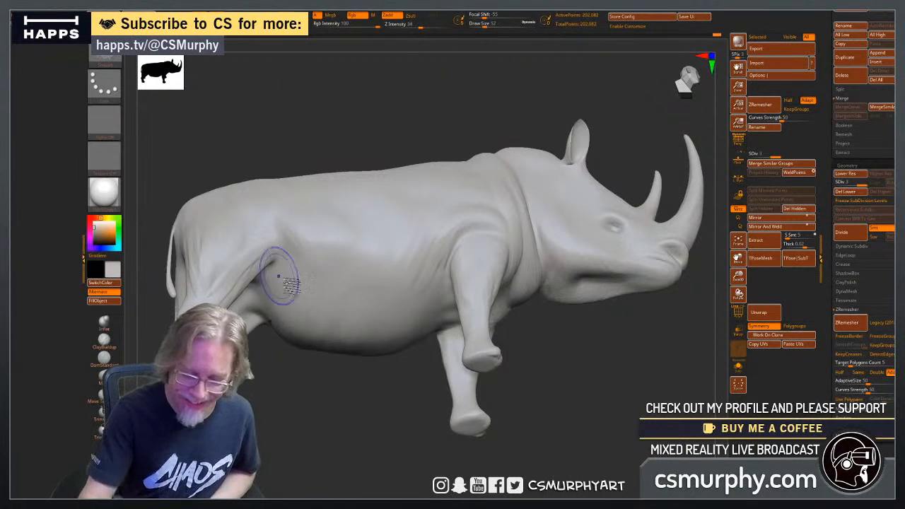
left_click_drag(292, 353, 284, 361)
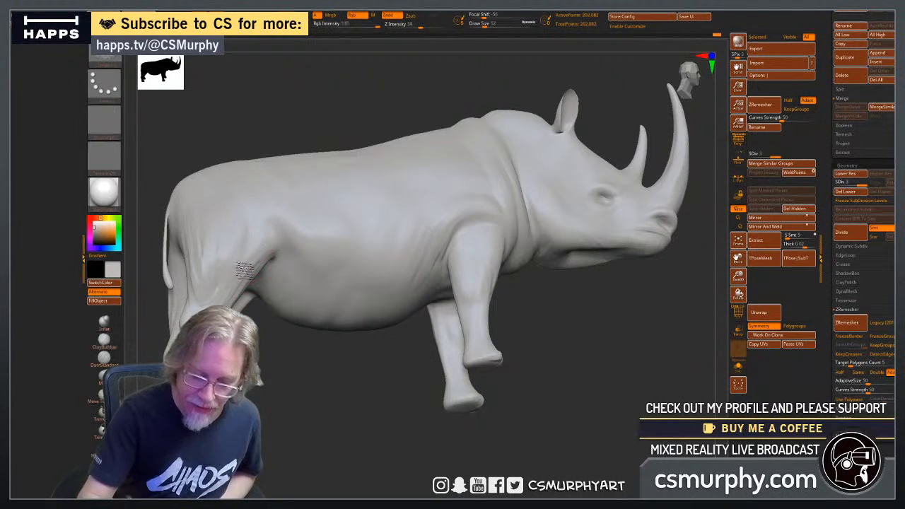
left_click_drag(259, 232, 252, 249, "shift")
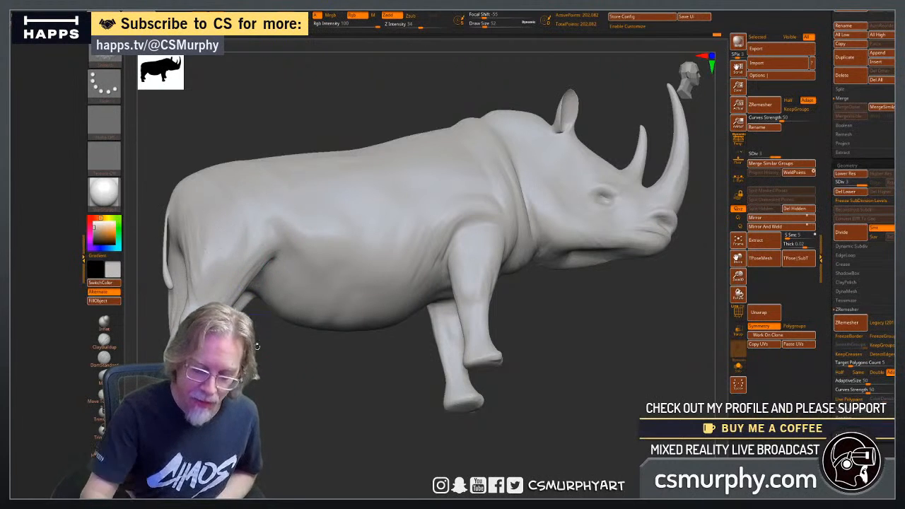
Build up the tendons and bony forms of the lower hind leg below the hock and smooth them toward the foot.
left_click_drag(257, 344, 217, 305)
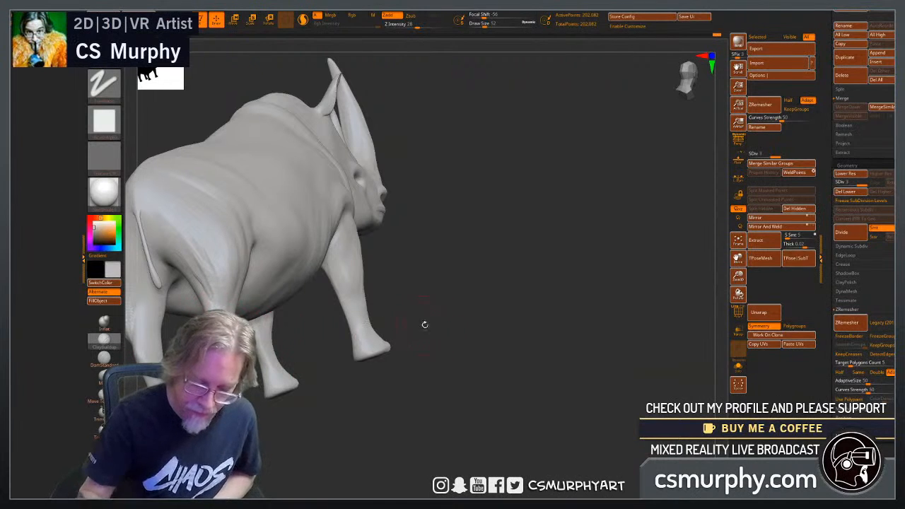
left_click_drag(424, 324, 472, 328)
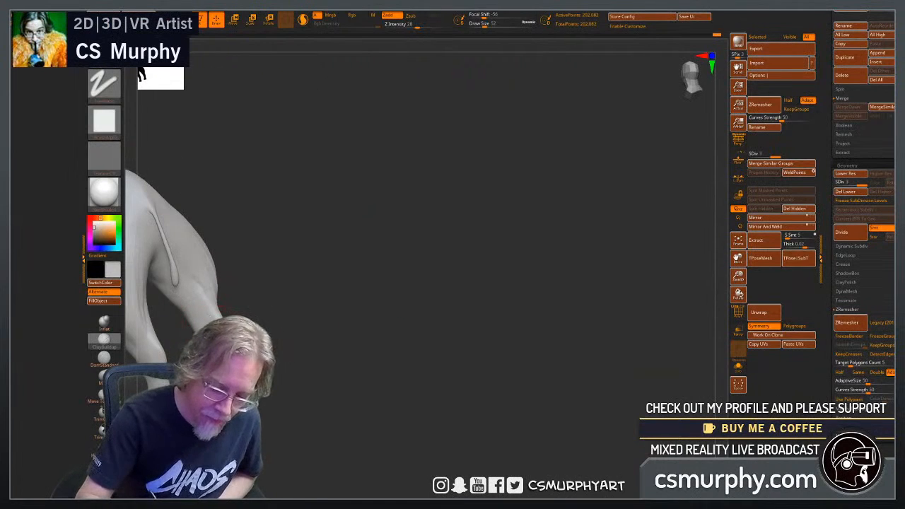
left_click_drag(333, 385, 234, 311)
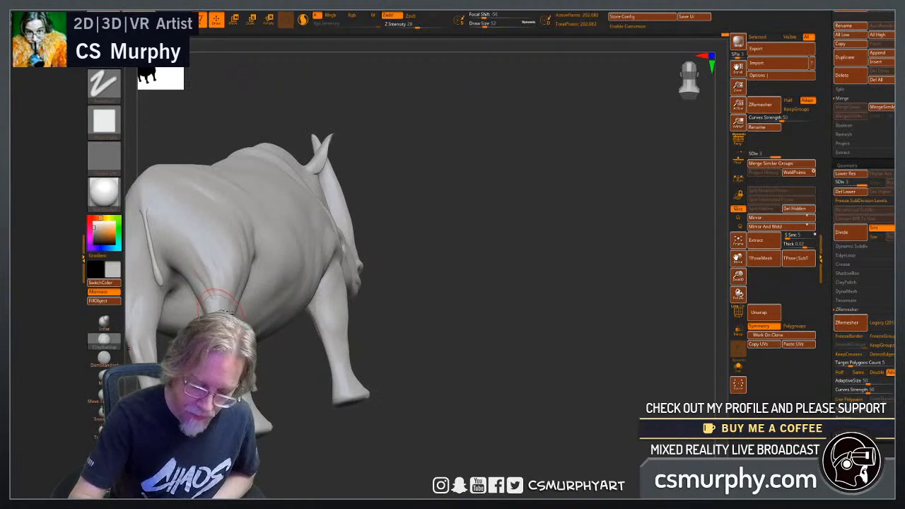
mouse_move(422, 340)
left_mouse_down()
mouse_move(594, 268)
mouse_move(442, 272)
left_mouse_up()
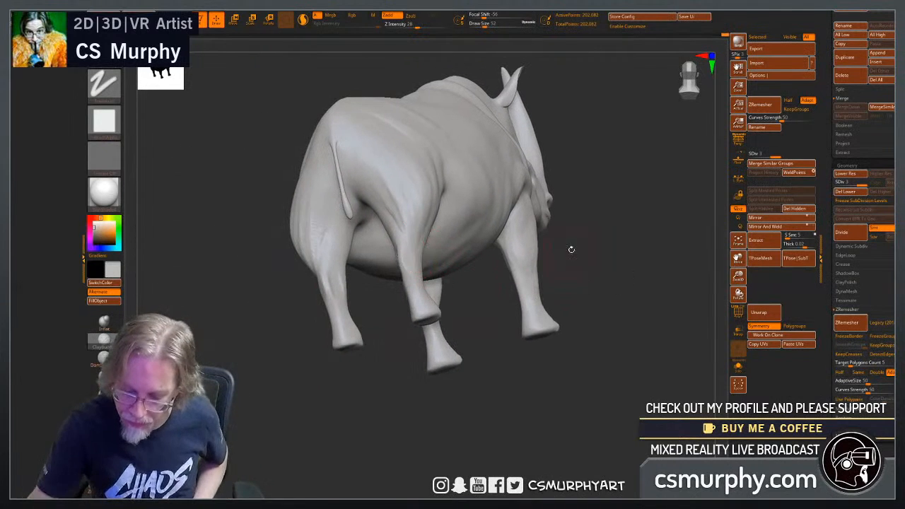
mouse_move(571, 250)
left_mouse_down("alt")
mouse_move(625, 245)
mouse_move(637, 263)
left_mouse_up("alt")
left_click_drag(477, 337, 434, 304)
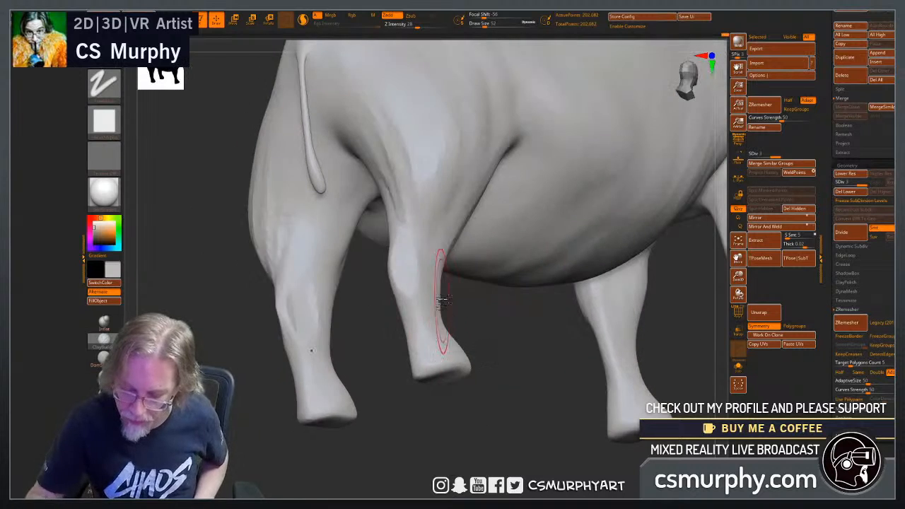
left_click_drag(434, 240, 435, 307)
left_click_drag(485, 355, 444, 378)
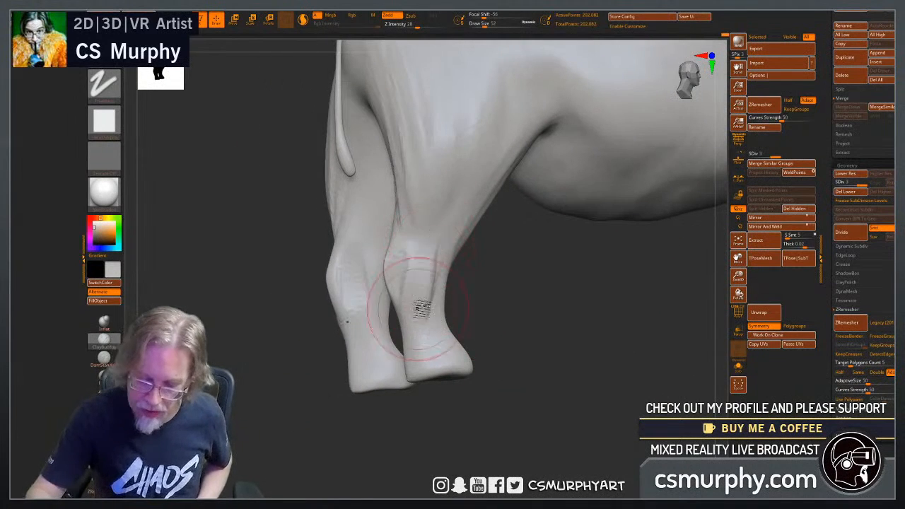
mouse_move(436, 271)
left_mouse_down("shift")
mouse_move(432, 242)
mouse_move(434, 265)
left_mouse_up("shift")
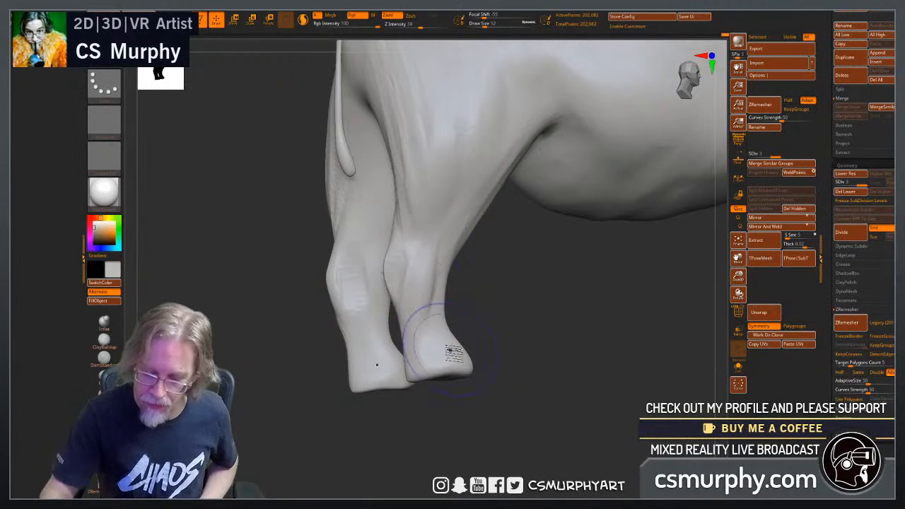
Add volume to the back and outer side of the hock and shape the lower hind leg down to the foot.
mouse_move(485, 357)
left_mouse_down()
mouse_move(540, 349)
mouse_move(404, 262)
left_mouse_up()
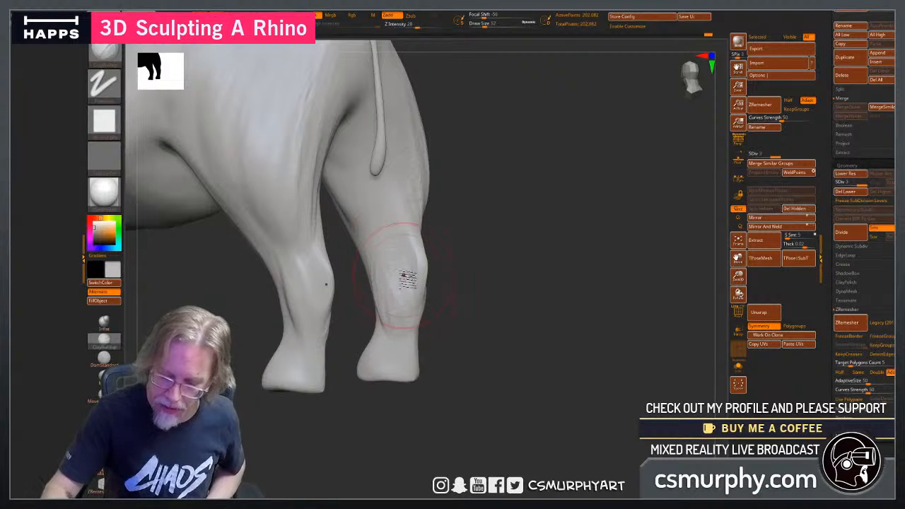
left_click_drag(403, 274, 383, 248, "shift")
left_click_drag(488, 362, 395, 260)
left_click_drag(421, 325, 452, 322)
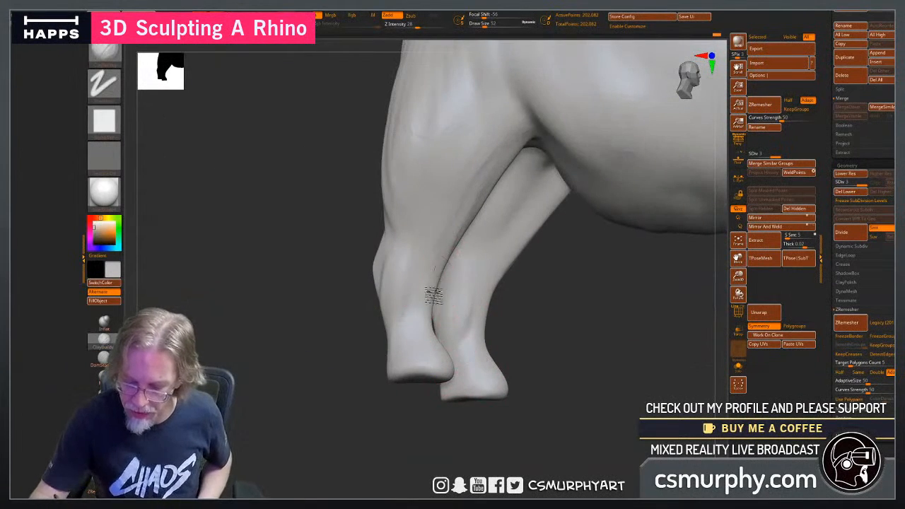
left_click_drag(371, 420, 445, 335)
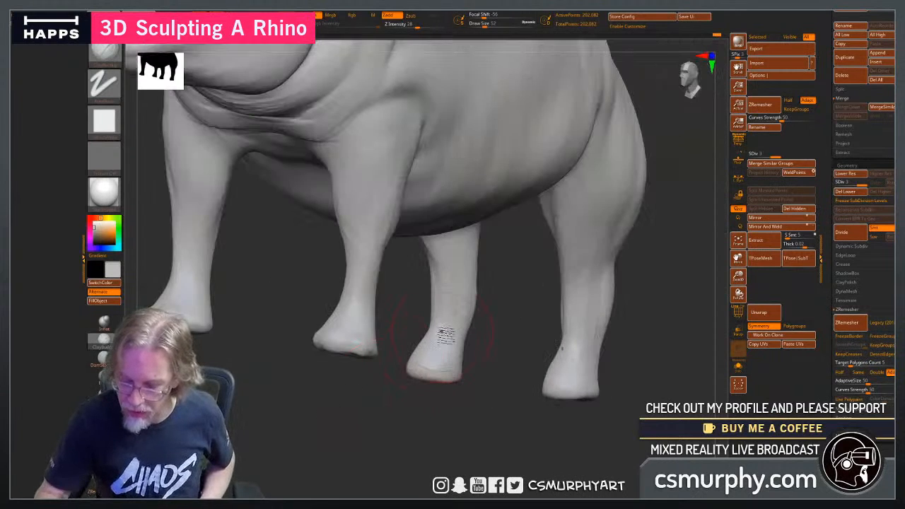
Stroke diagonal skin ridges along the front of the lower thigh up to the flank fold and soften them.
mouse_move(381, 436)
left_mouse_down()
mouse_move(495, 439)
mouse_move(424, 238)
left_mouse_up()
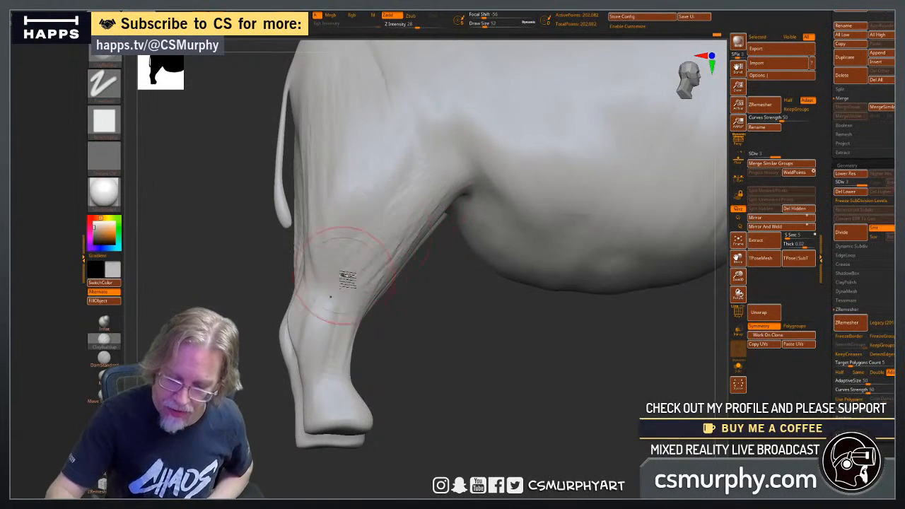
mouse_move(422, 353)
left_mouse_down()
mouse_move(473, 302)
mouse_move(434, 252)
mouse_move(441, 281)
left_mouse_up()
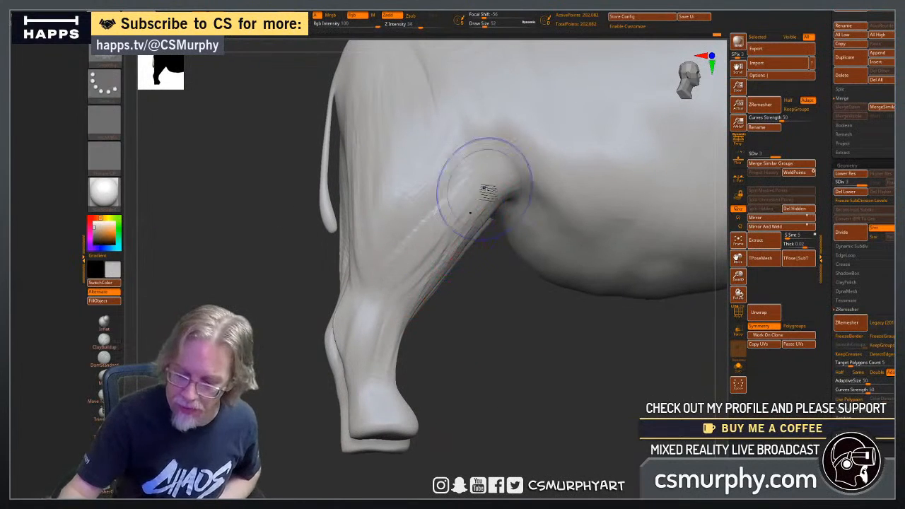
mouse_move(485, 190)
left_mouse_down("shift")
mouse_move(466, 183)
mouse_move(435, 226)
left_mouse_up("shift")
mouse_move(434, 227)
left_mouse_down("shift")
mouse_move(397, 311)
mouse_move(537, 164)
mouse_move(543, 173)
left_mouse_up("shift")
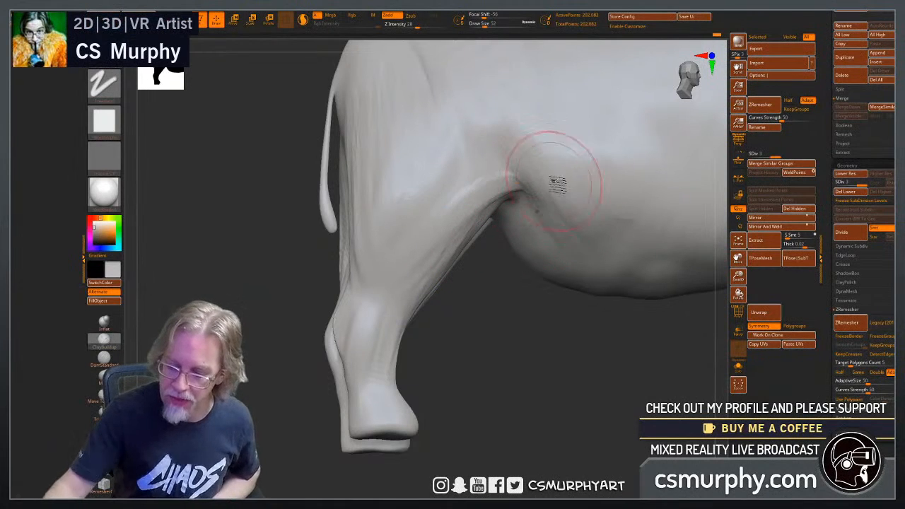
Refine the skin fold joining the flank to the thigh and smooth the thigh's front edge below it.
left_click_drag(523, 137, 537, 165, "shift")
mouse_move(535, 205)
left_mouse_down("shift")
mouse_move(467, 247)
mouse_move(520, 178)
mouse_move(483, 203)
left_mouse_up("shift")
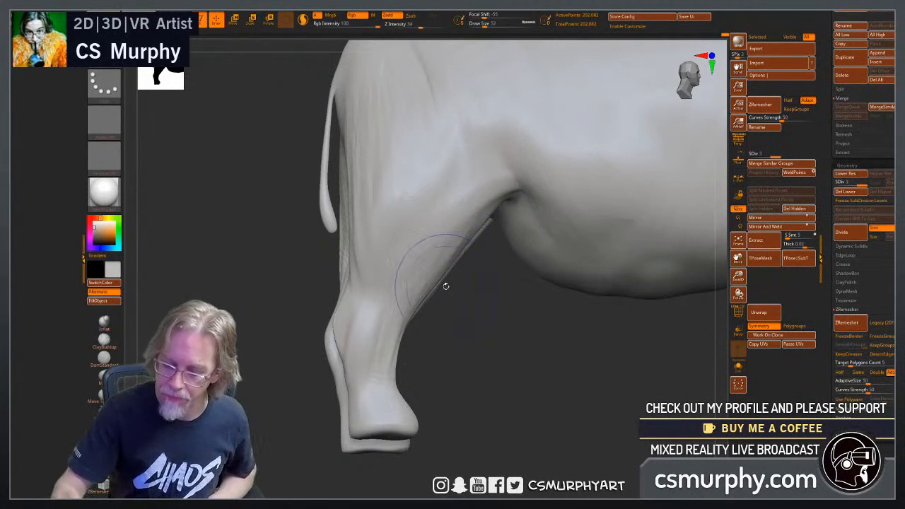
mouse_move(460, 245)
left_mouse_down()
mouse_move(411, 309)
mouse_move(450, 270)
left_mouse_up()
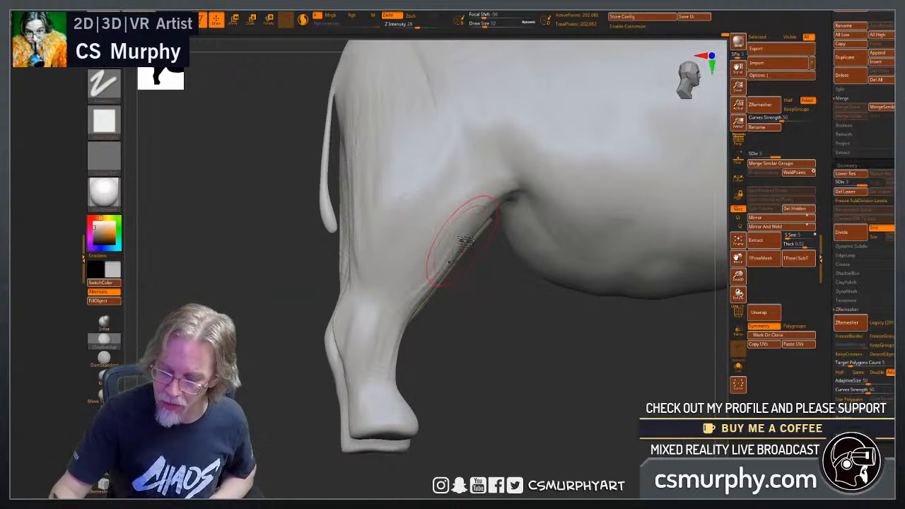
Shape the front edge and inner side of the hind leg below the flank fold and smooth them.
mouse_move(461, 364)
left_mouse_down()
mouse_move(476, 263)
mouse_move(441, 313)
left_mouse_up()
mouse_move(451, 220)
left_mouse_down("shift")
mouse_move(456, 212)
mouse_move(467, 268)
left_mouse_up("shift")
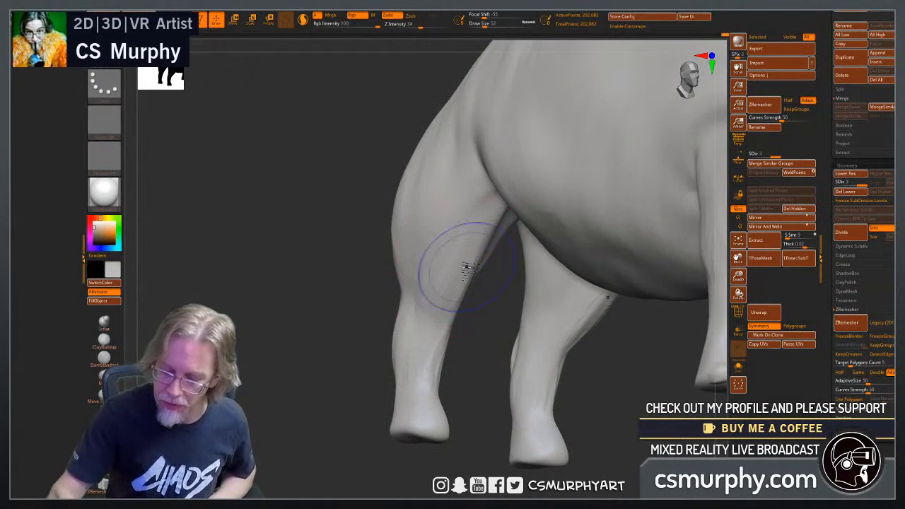
mouse_move(317, 389)
left_mouse_down()
mouse_move(462, 370)
mouse_move(466, 384)
left_mouse_up()
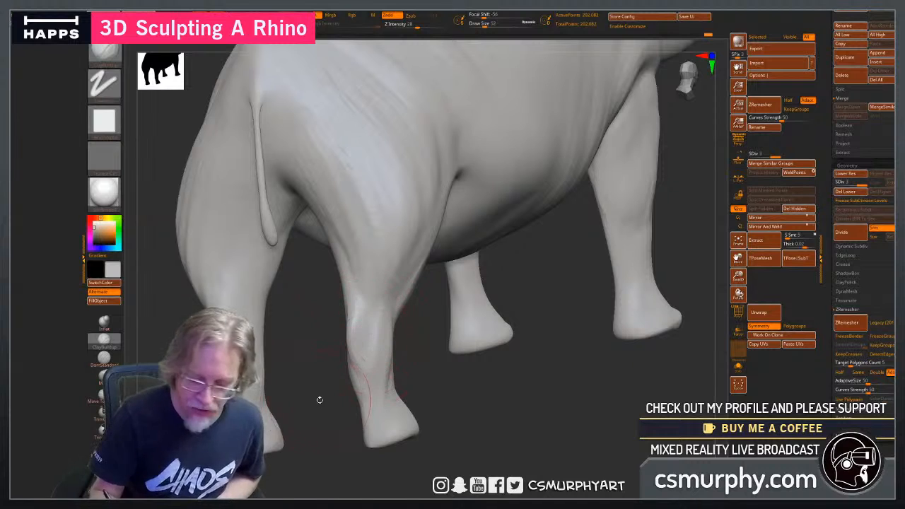
Stroke fine skin creases down the back of the thighs toward the hocks and soften them.
left_click_drag(319, 400, 357, 396)
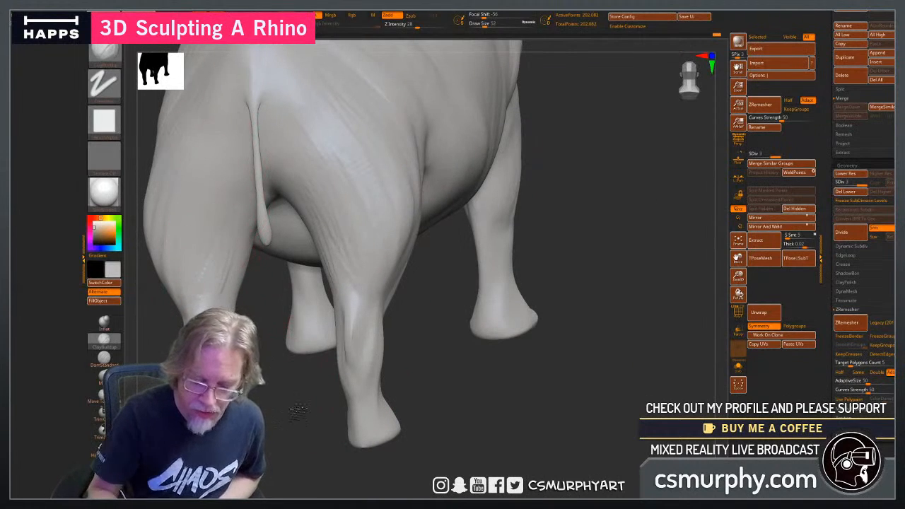
left_click_drag(298, 411, 314, 405)
mouse_move(405, 377)
left_mouse_down()
mouse_move(396, 375)
mouse_move(414, 377)
left_mouse_up()
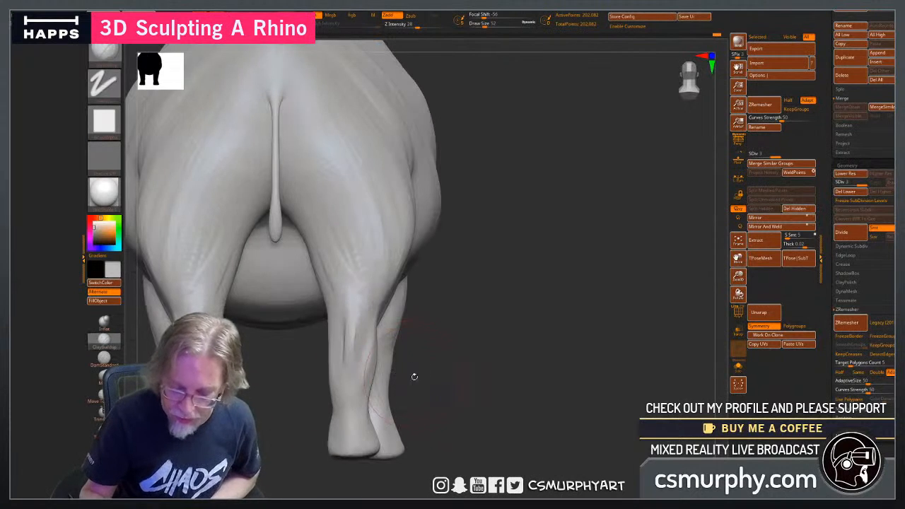
left_click_drag(331, 314, 306, 331)
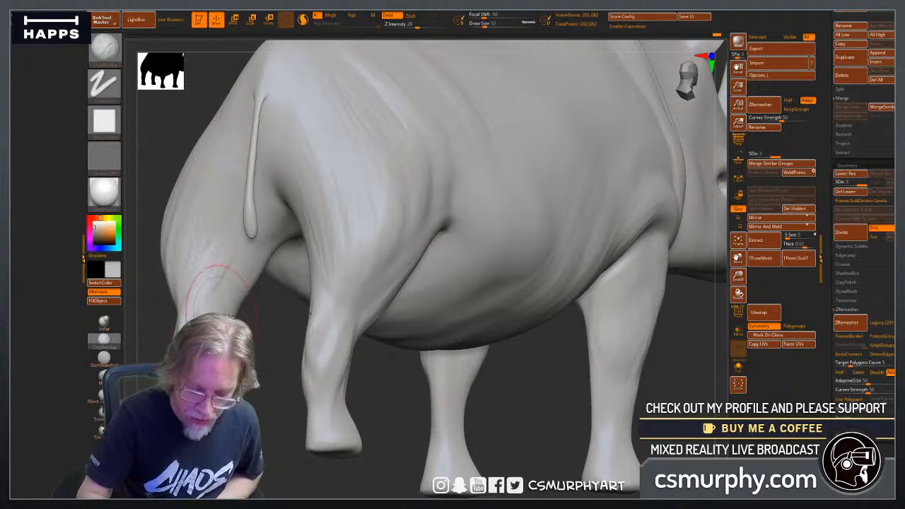
left_click_drag(217, 324, 214, 302, "shift")
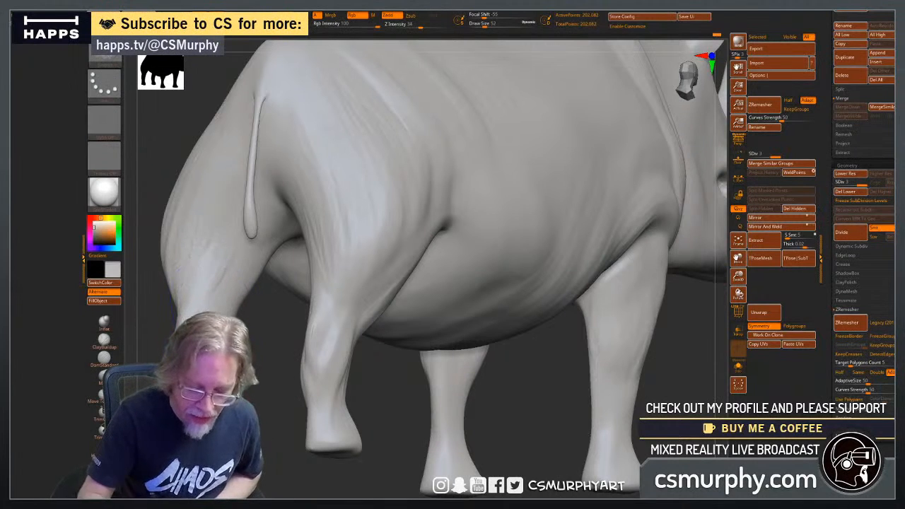
left_click_drag(155, 300, 218, 292)
left_click_drag(216, 247, 259, 223, "shift")
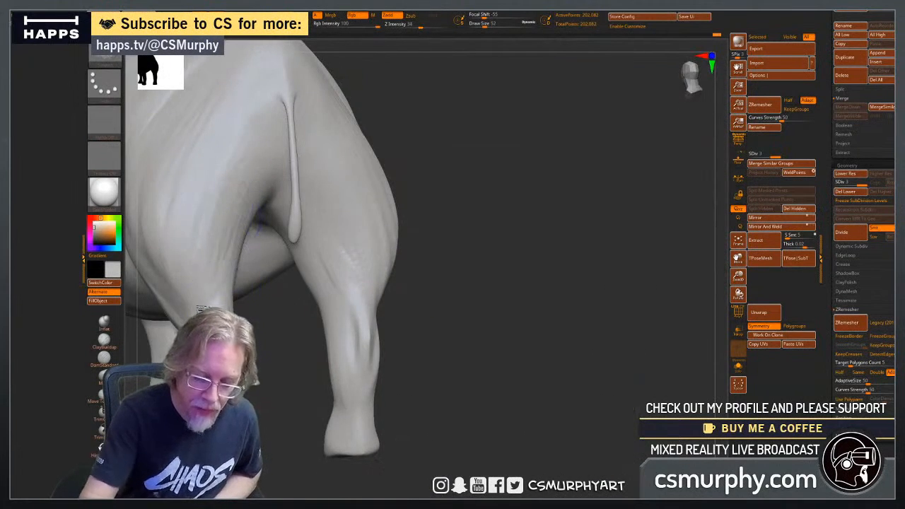
left_click_drag(456, 371, 265, 373)
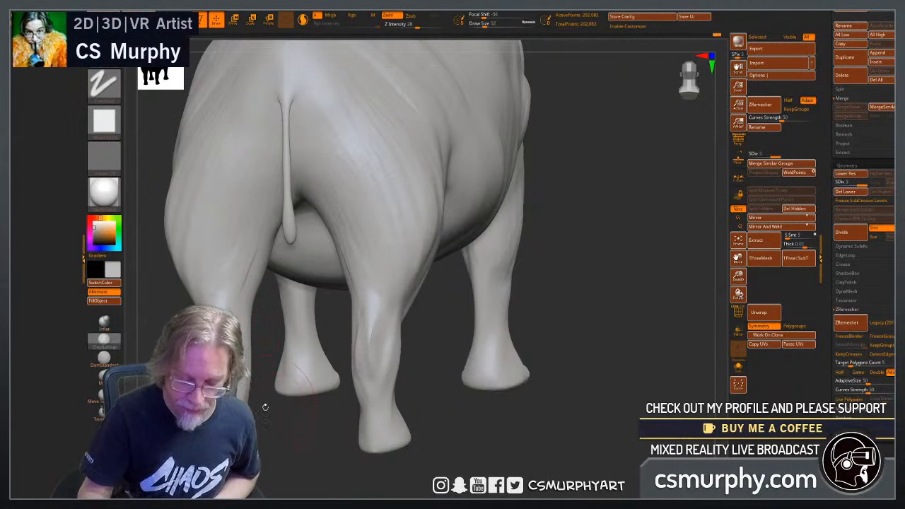
Add volume to the outer and inner sides of the lower hind legs just above the feet.
mouse_move(265, 407)
left_mouse_down()
mouse_move(262, 422)
mouse_move(462, 375)
mouse_move(434, 378)
mouse_move(429, 397)
mouse_move(356, 410)
left_mouse_up()
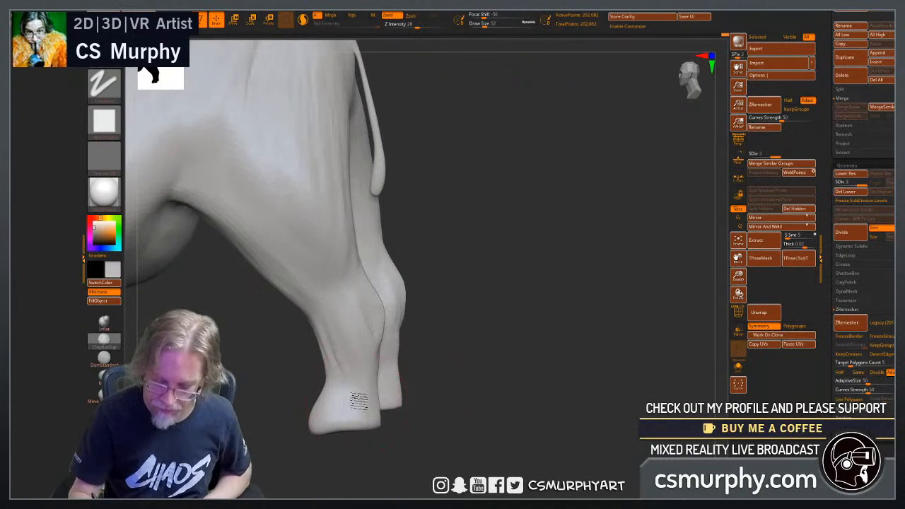
mouse_move(421, 418)
left_mouse_down()
mouse_move(465, 412)
mouse_move(363, 429)
mouse_move(366, 442)
mouse_move(395, 446)
mouse_move(353, 413)
left_mouse_up()
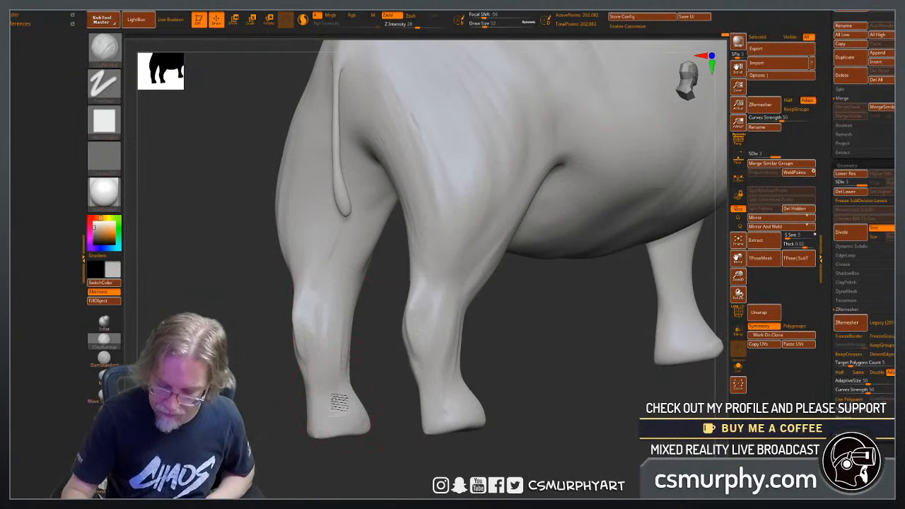
left_click_drag(327, 403, 341, 422)
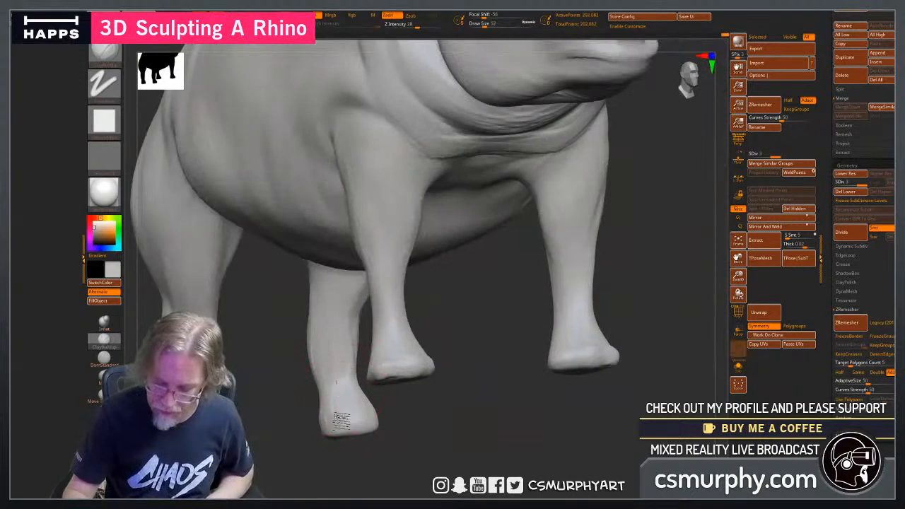
left_click_drag(387, 442, 371, 347)
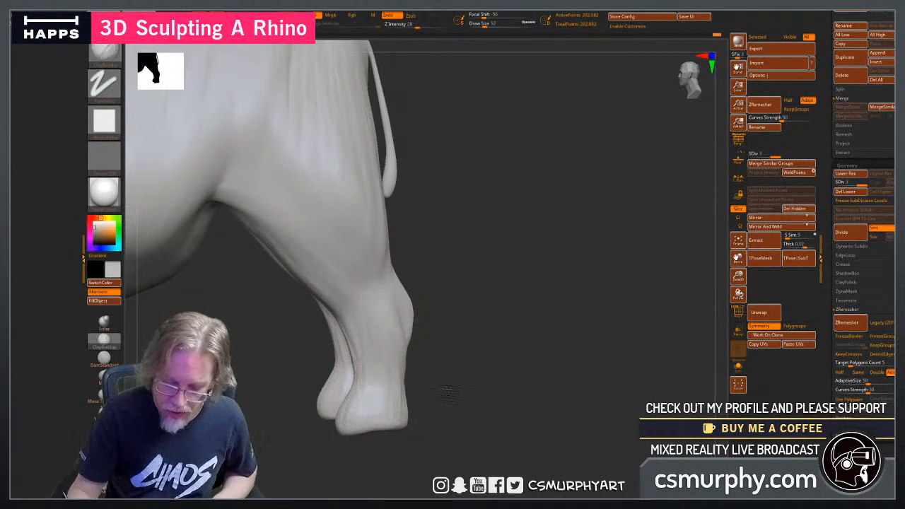
Build up the front and sides of the hind feet to rough in the toe forms.
left_click_drag(450, 392, 390, 390)
left_click_drag(472, 403, 392, 412)
left_click_drag(329, 393, 368, 426, "alt")
left_click_drag(309, 427, 535, 425, "alt")
left_click_drag(480, 413, 346, 384, "alt")
Build up the muscle forms on the front and outer side of the front legs, tapering toward the feet.
mouse_move(426, 432)
left_mouse_down()
mouse_move(364, 446)
mouse_move(282, 428)
left_mouse_up()
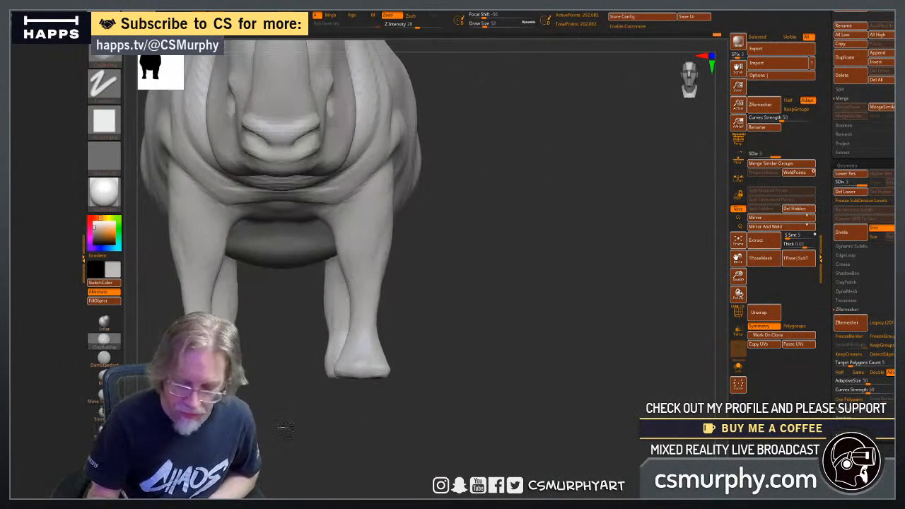
mouse_move(436, 377)
left_mouse_down("alt")
mouse_move(454, 367)
mouse_move(439, 366)
left_mouse_up("alt")
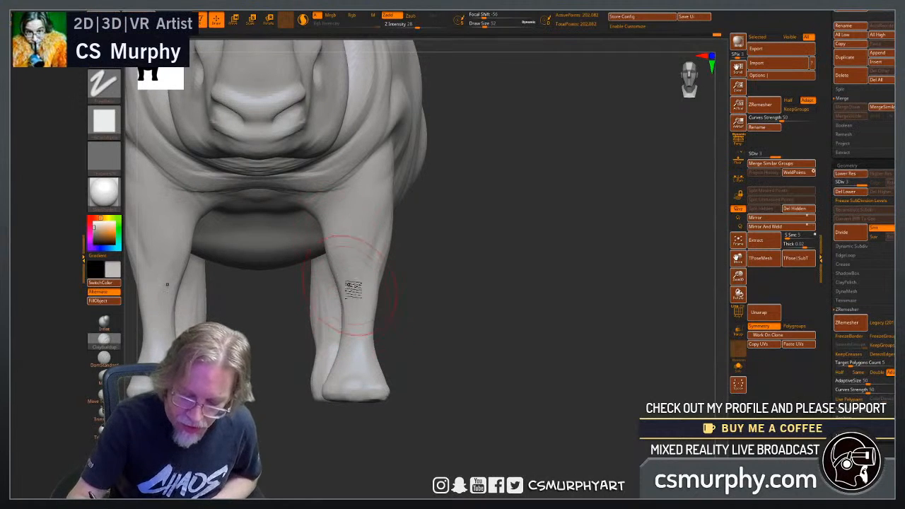
left_click_drag(253, 365, 183, 359)
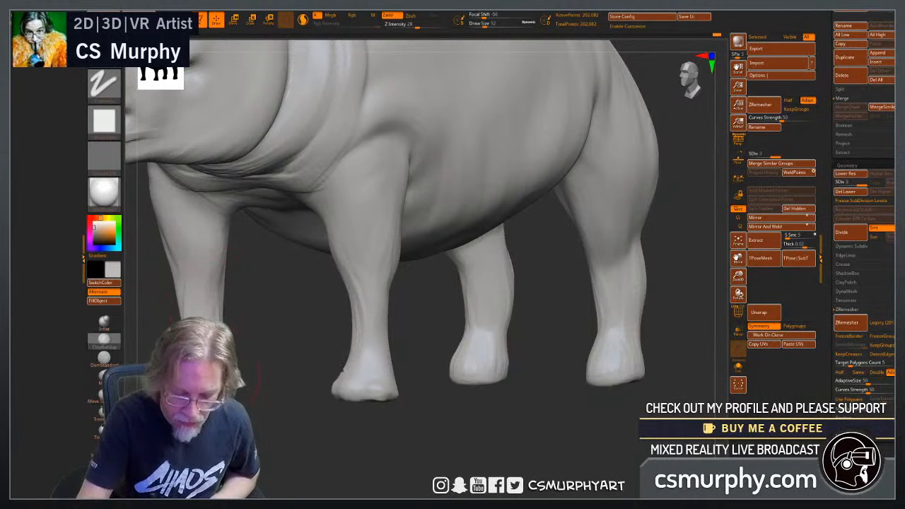
left_click_drag(248, 421, 211, 424)
mouse_move(361, 416)
left_mouse_down("alt")
mouse_move(444, 420)
mouse_move(415, 395)
left_mouse_up("alt")
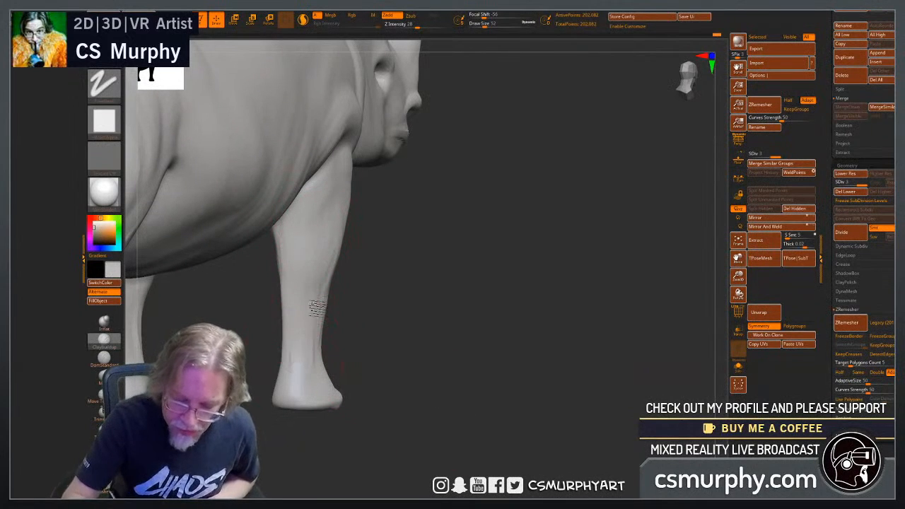
Refine the outer and inner sides of the front legs below the elbow with added volume.
left_click_drag(414, 302, 368, 307)
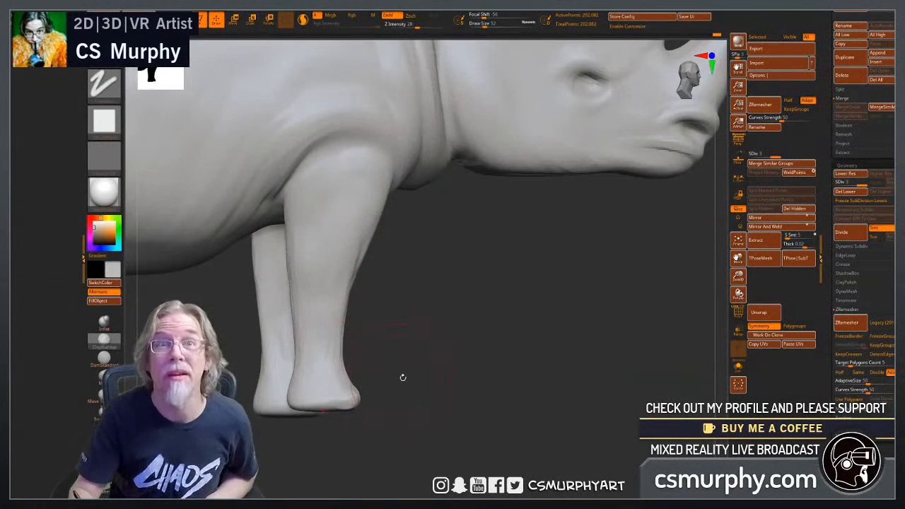
left_click_drag(419, 393, 416, 384)
mouse_move(328, 307)
left_mouse_down()
mouse_move(359, 355)
mouse_move(355, 380)
mouse_move(401, 362)
mouse_move(385, 363)
left_mouse_up()
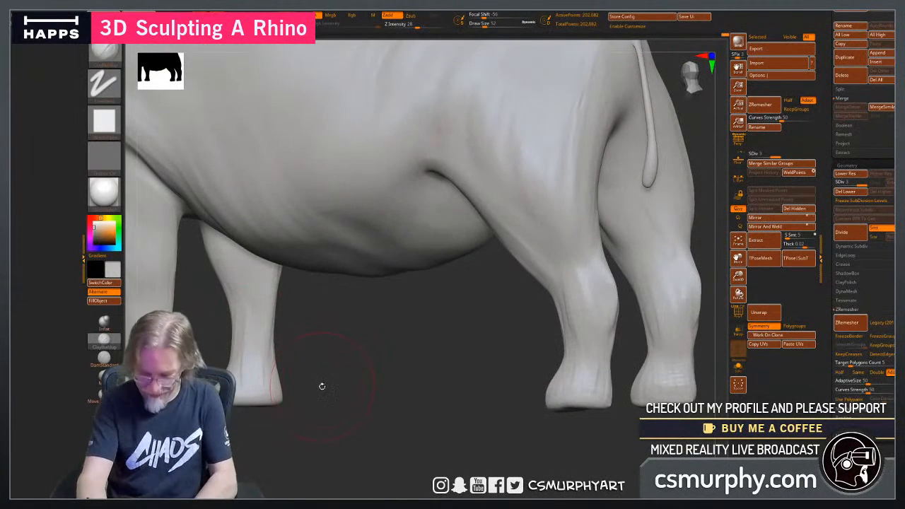
left_click_drag(318, 379, 316, 361)
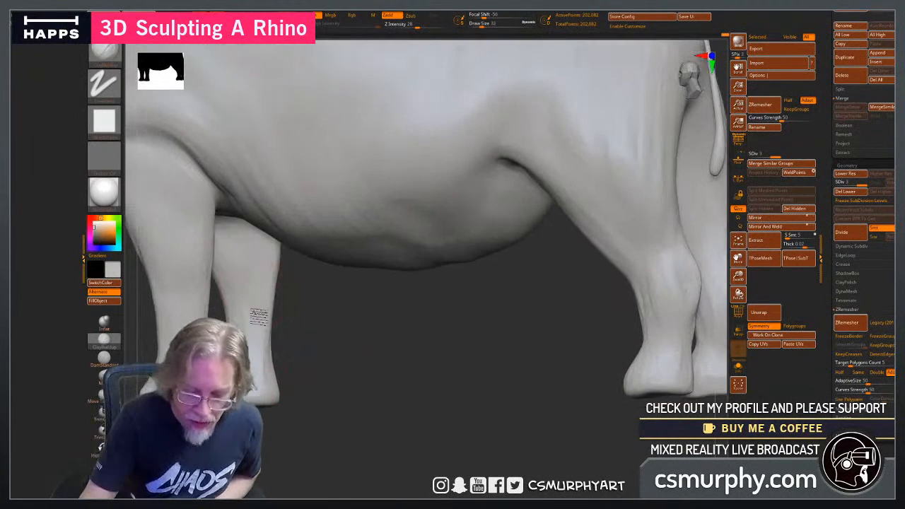
mouse_move(294, 328)
left_mouse_down()
mouse_move(339, 359)
mouse_move(307, 330)
left_mouse_up()
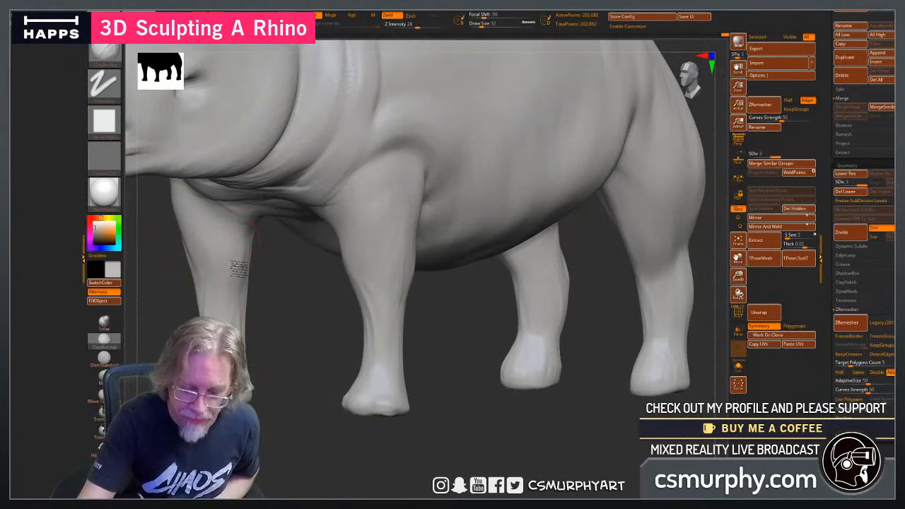
Stroke vertical tendon ridges down the lower front legs and blend them into the feet.
left_click_drag(437, 383, 576, 389)
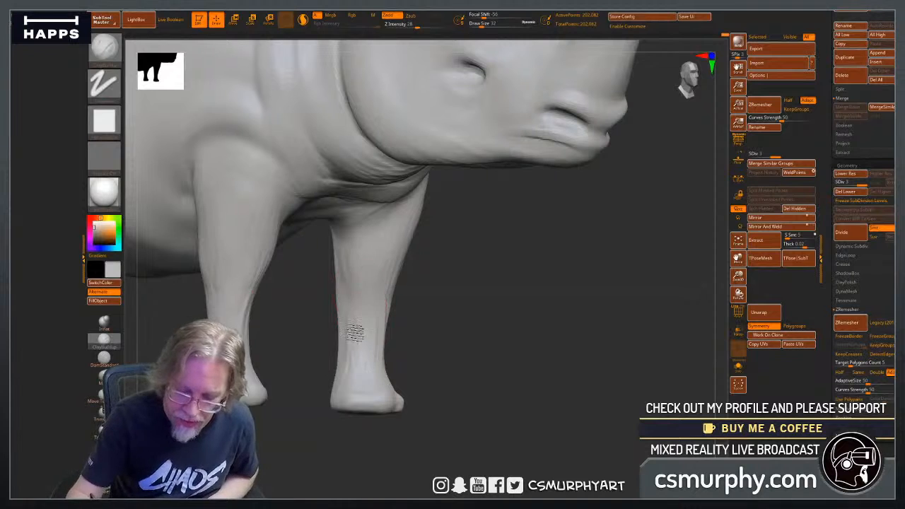
left_click_drag(424, 400, 537, 406)
mouse_move(385, 454)
left_mouse_down()
mouse_move(382, 473)
mouse_move(286, 364)
left_mouse_up()
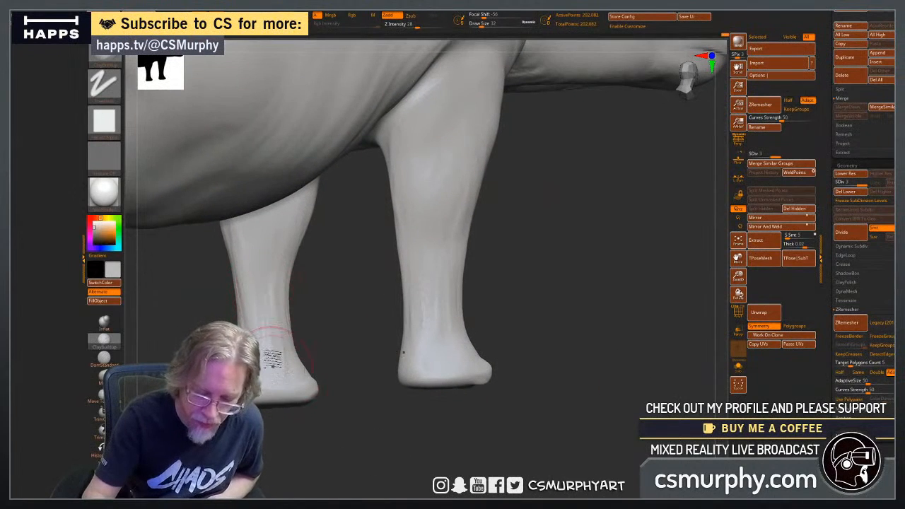
mouse_move(305, 452)
left_mouse_down()
mouse_move(292, 418)
mouse_move(332, 432)
mouse_move(323, 458)
mouse_move(316, 434)
left_mouse_up()
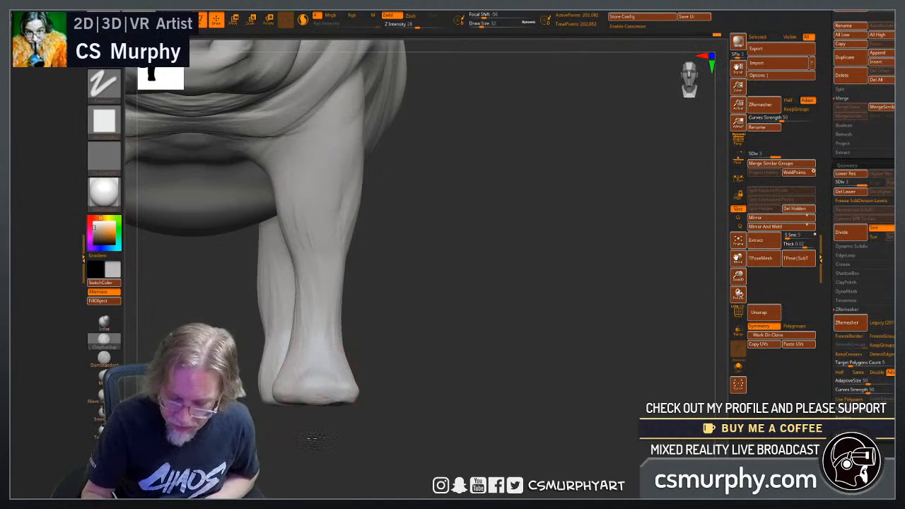
Build up the toes along the front edge of the front foot and reshape the sole's outline from below.
left_click_drag(316, 438, 292, 382)
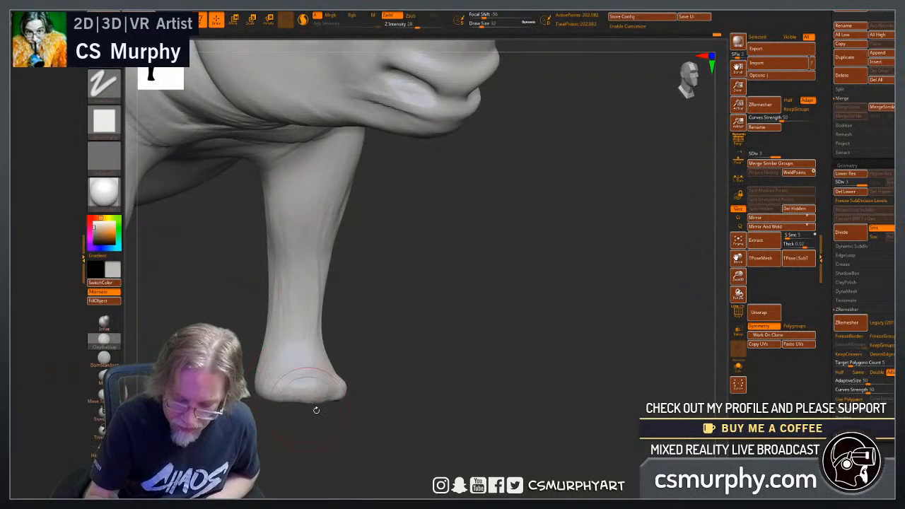
mouse_move(316, 409)
left_mouse_down()
mouse_move(332, 385)
mouse_move(313, 373)
left_mouse_up()
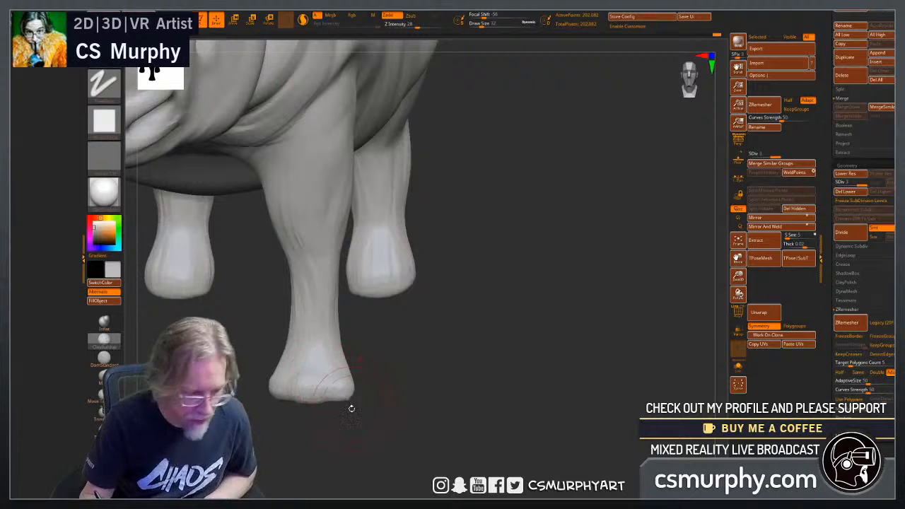
mouse_move(351, 408)
left_mouse_down()
mouse_move(384, 384)
mouse_move(420, 385)
mouse_move(407, 300)
left_mouse_up()
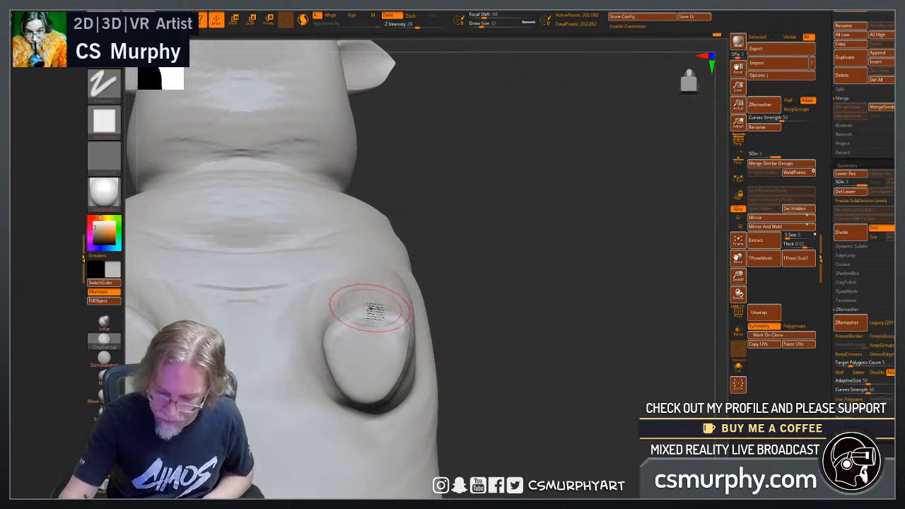
left_click(104, 378)
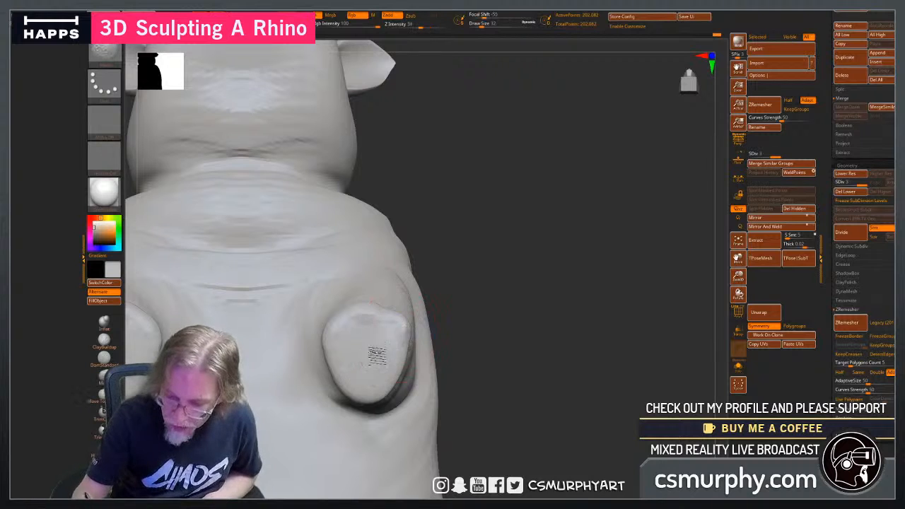
mouse_move(354, 370)
left_mouse_down("shift")
mouse_move(345, 343)
mouse_move(359, 337)
left_mouse_up("shift")
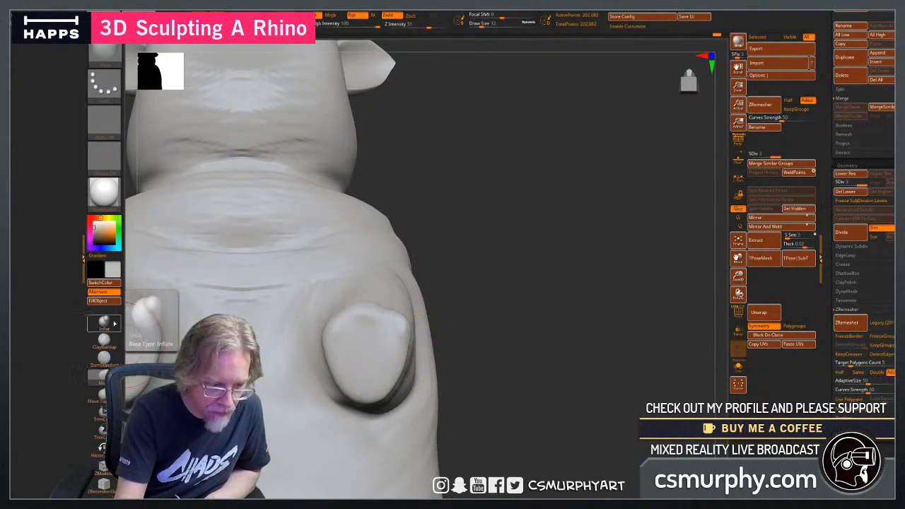
left_click(112, 345)
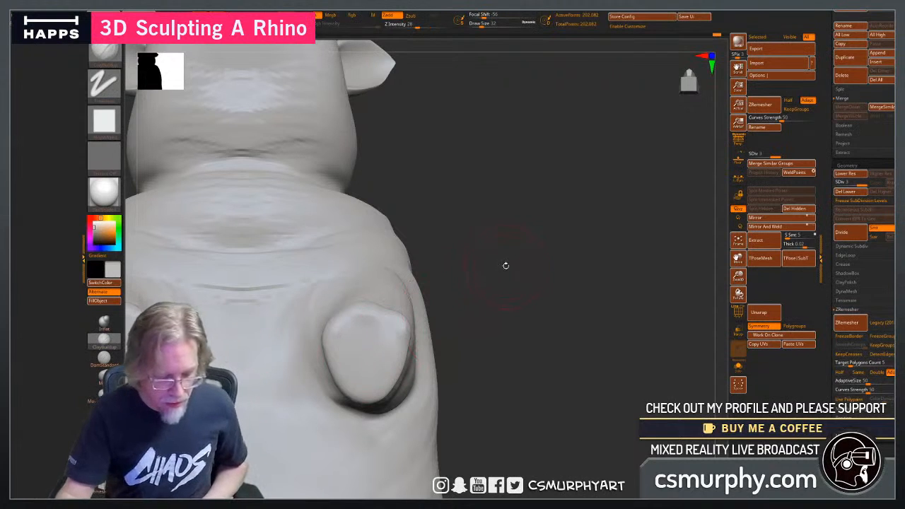
Build up the outer, inner and rear sides of the lower front legs and blend the tendon ridges toward the feet.
left_click_drag(505, 265, 513, 354)
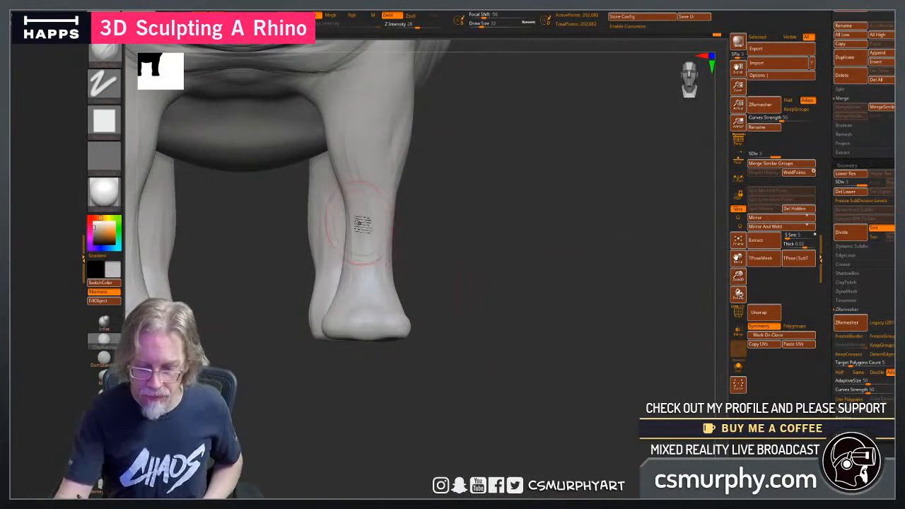
mouse_move(421, 262)
left_mouse_down()
mouse_move(388, 269)
mouse_move(332, 236)
mouse_move(319, 214)
left_mouse_up()
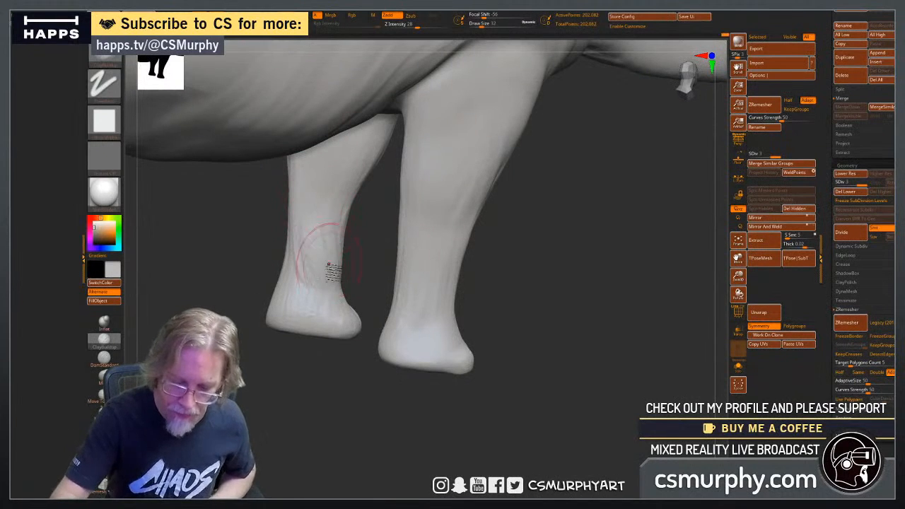
left_click_drag(368, 424, 289, 420)
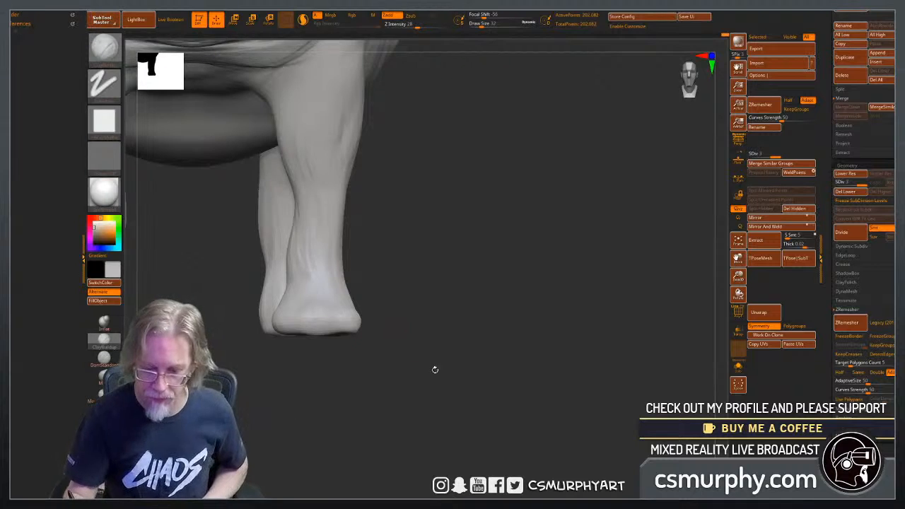
left_click_drag(463, 286, 374, 358, "alt")
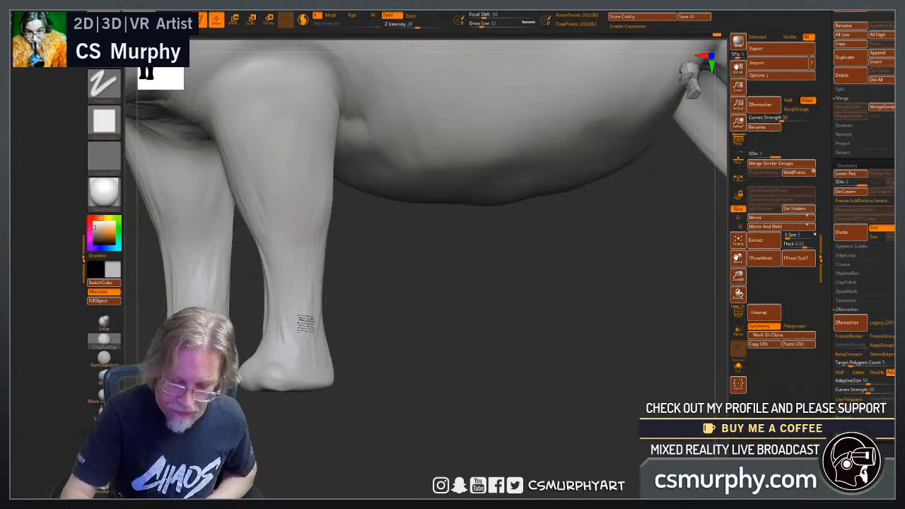
left_click_drag(363, 354, 458, 353)
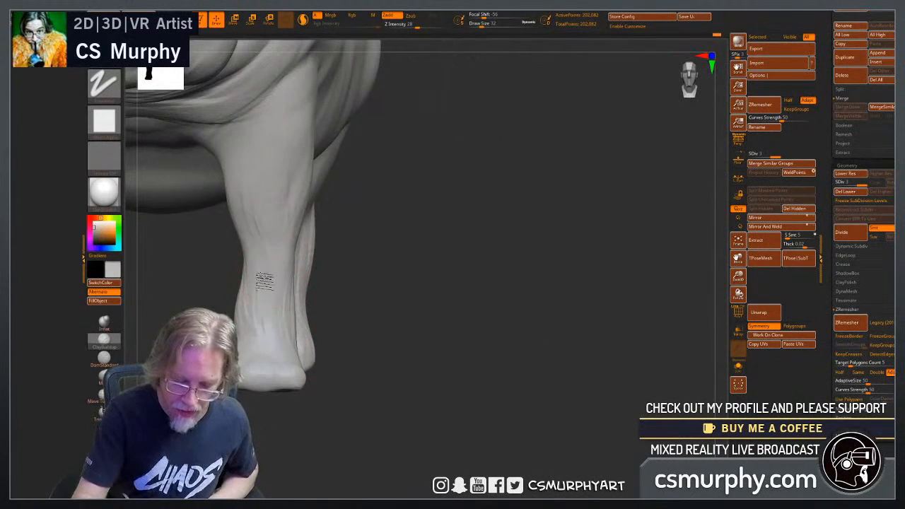
left_click_drag(375, 336, 436, 349)
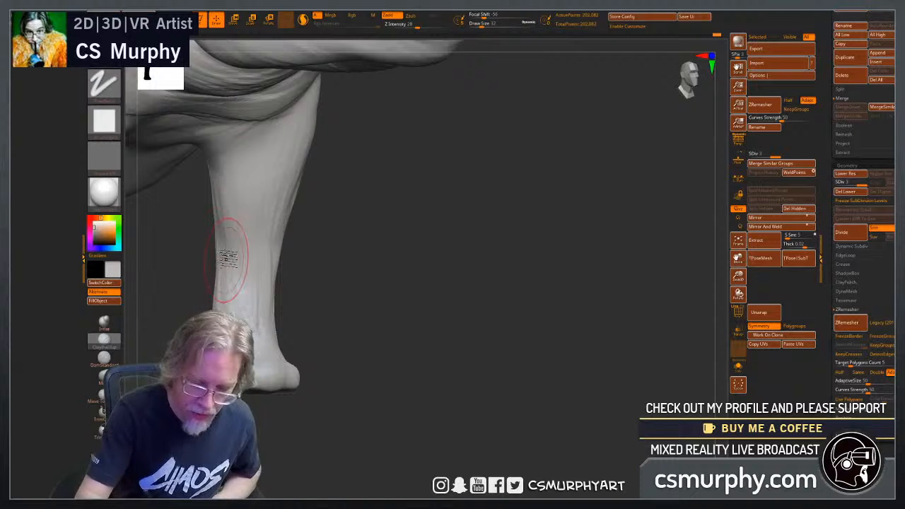
left_click_drag(226, 301, 219, 294, "shift")
left_click_drag(324, 348, 385, 351)
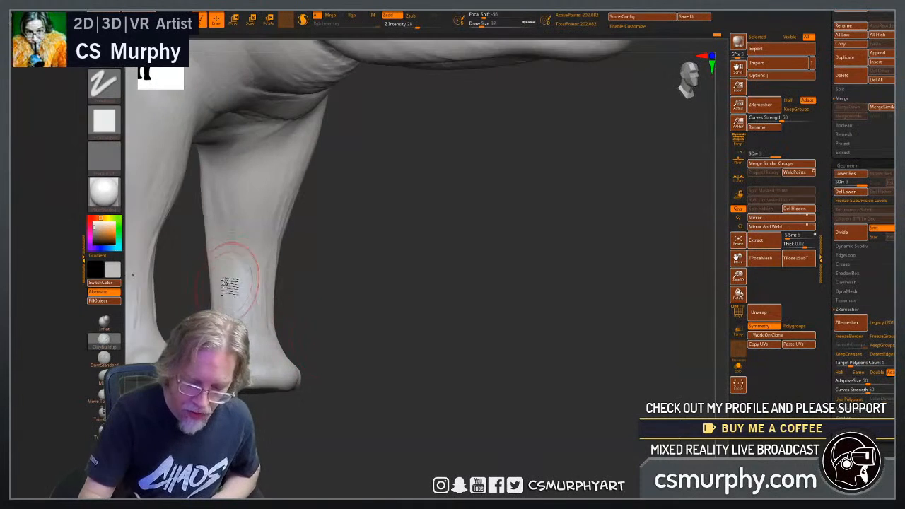
left_click_drag(226, 283, 221, 294, "shift")
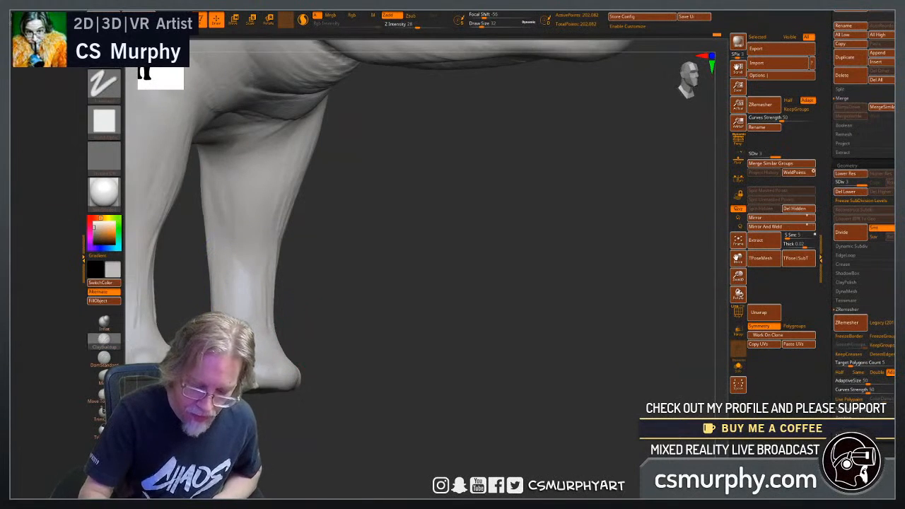
Shape the muscle forms on the outer thigh of the hind legs and smooth them down toward the knee.
mouse_move(380, 394)
left_mouse_down()
mouse_move(375, 404)
mouse_move(394, 410)
mouse_move(509, 418)
mouse_move(428, 419)
mouse_move(468, 390)
mouse_move(425, 394)
mouse_move(485, 409)
mouse_move(433, 313)
left_mouse_up()
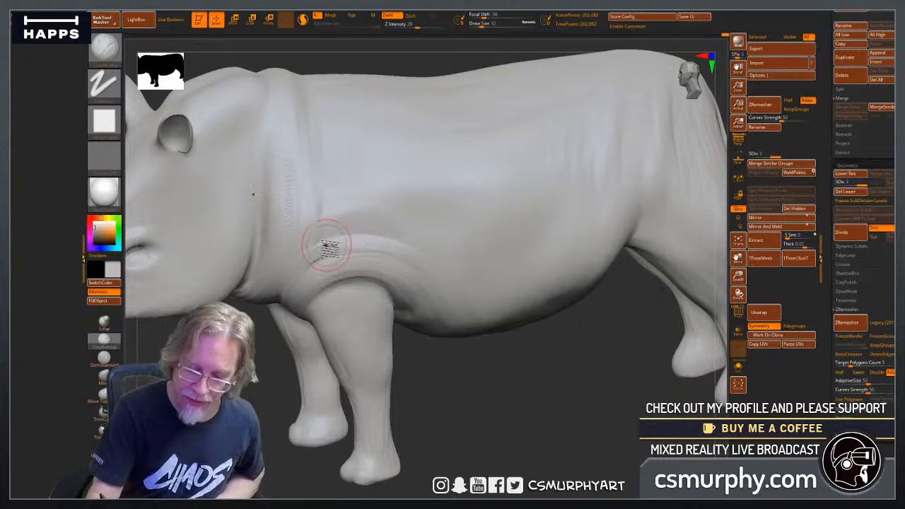
mouse_move(460, 401)
left_mouse_down()
mouse_move(484, 399)
mouse_move(306, 279)
left_mouse_up()
left_click_drag(495, 392, 357, 297)
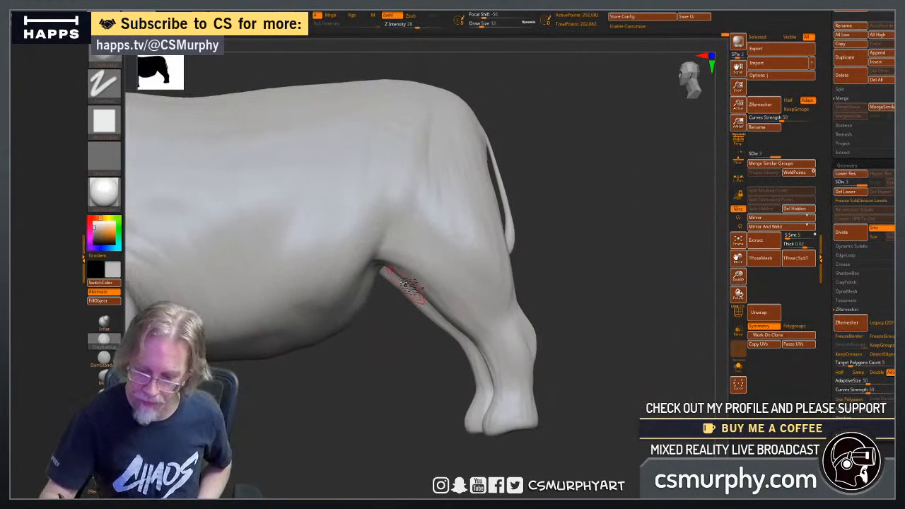
left_click_drag(332, 374, 351, 421)
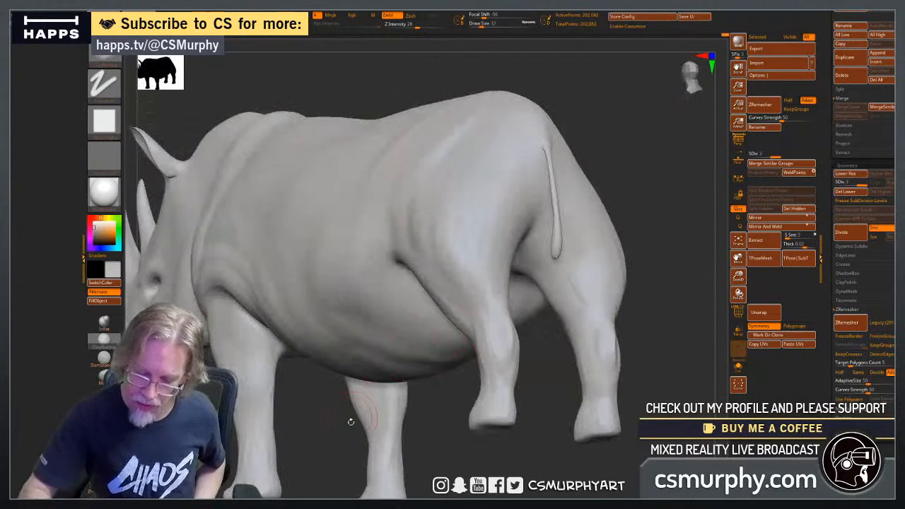
left_click_drag(655, 261, 529, 265)
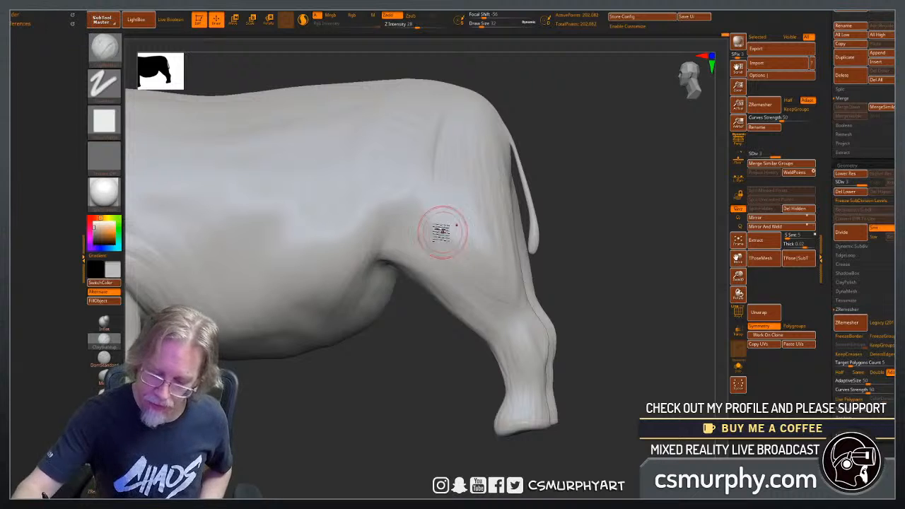
left_click_drag(397, 417, 430, 414)
left_click_drag(527, 428, 452, 421)
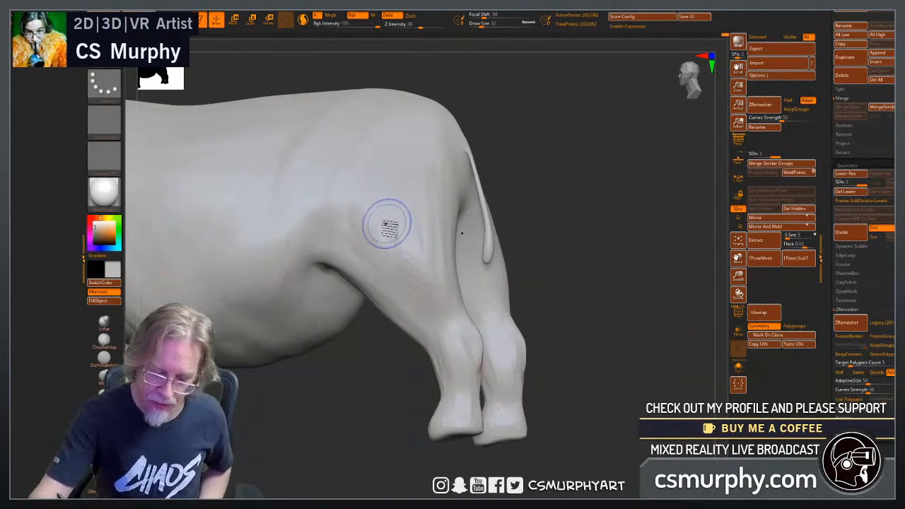
left_click_drag(390, 230, 437, 302, "shift")
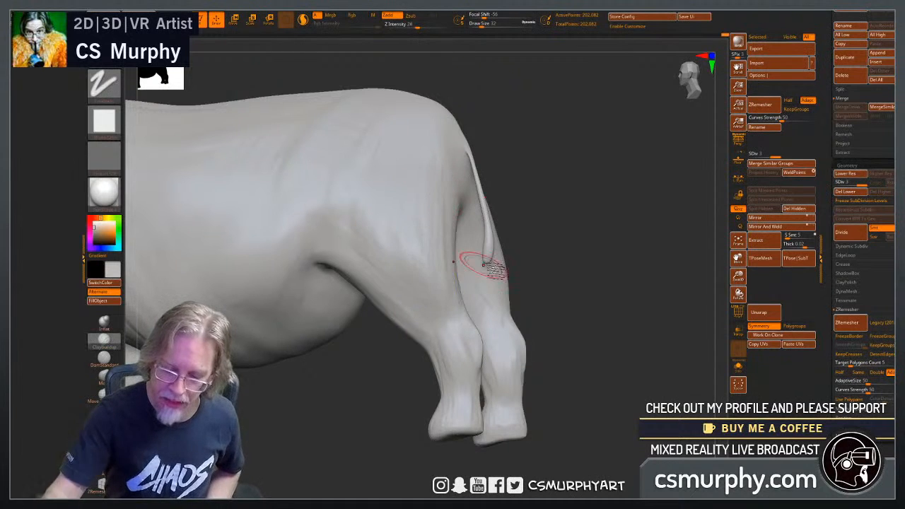
Stroke vertical muscle and skin forms over the hip and rump beside the tail, and soften them.
left_click_drag(576, 322, 567, 322)
left_click_drag(584, 230, 609, 247)
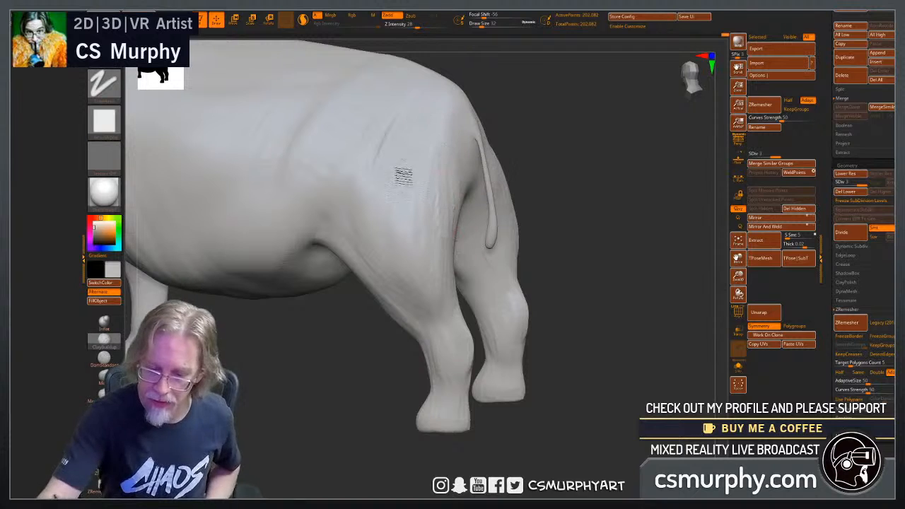
left_click_drag(413, 110, 413, 106)
mouse_move(387, 174)
left_mouse_down()
mouse_move(361, 174)
mouse_move(397, 100)
left_mouse_up()
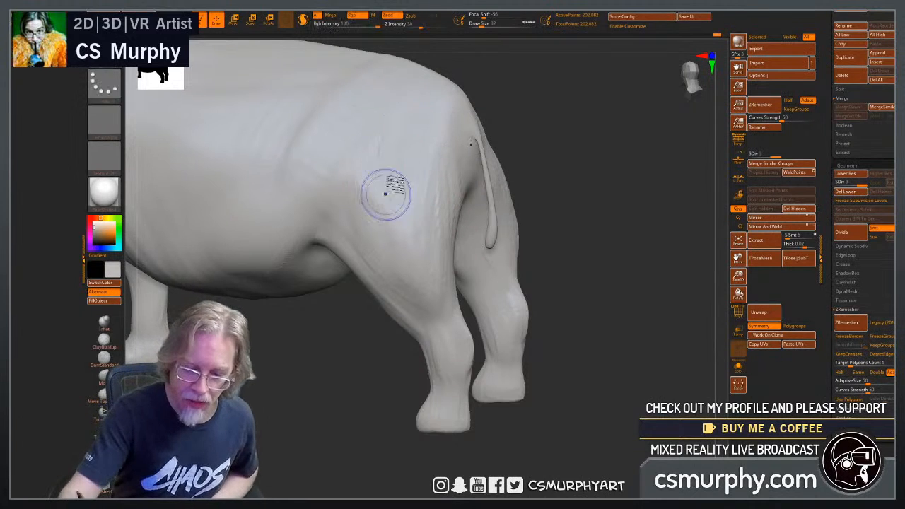
left_click_drag(386, 194, 370, 149, "shift")
Refine the flank where the belly meets the hind leg and blend it into the hip and thigh.
left_click_drag(297, 410, 289, 313)
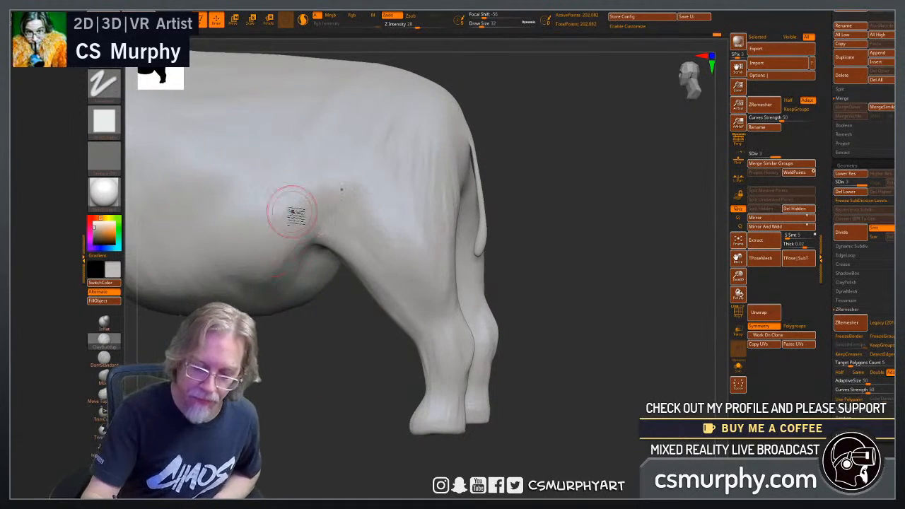
left_click_drag(287, 377, 306, 392)
left_click_drag(266, 368, 365, 375, "alt")
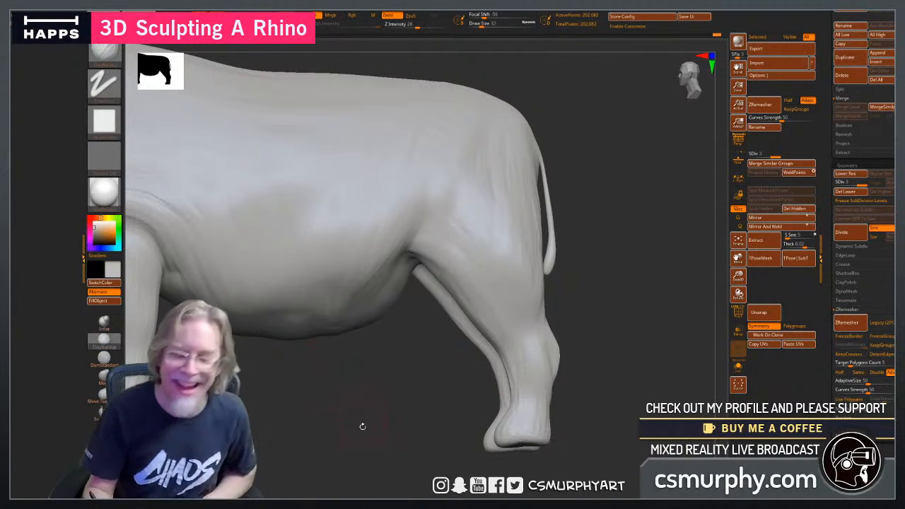
left_click_drag(355, 445, 427, 347, "alt")
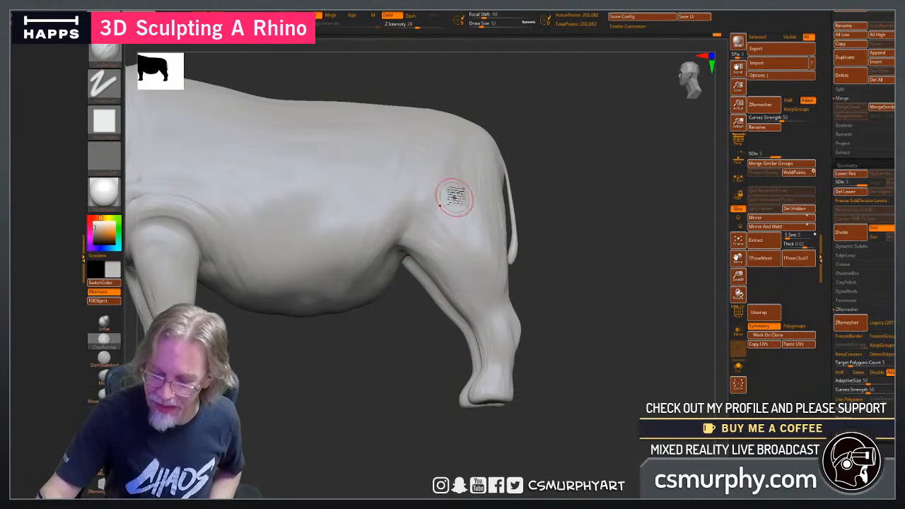
left_click_drag(561, 319, 494, 305)
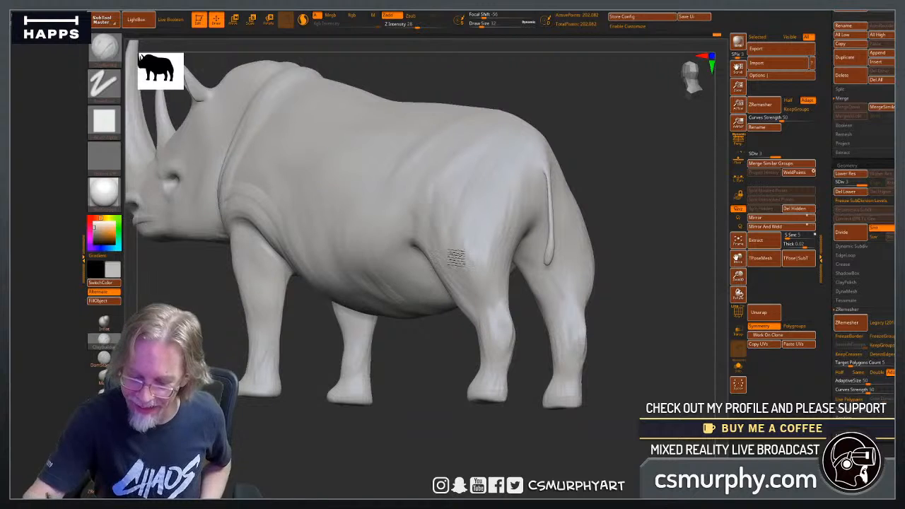
Refine and soften the layered skin folds over the shoulder and behind the top of the front leg.
left_click_drag(443, 449, 337, 196)
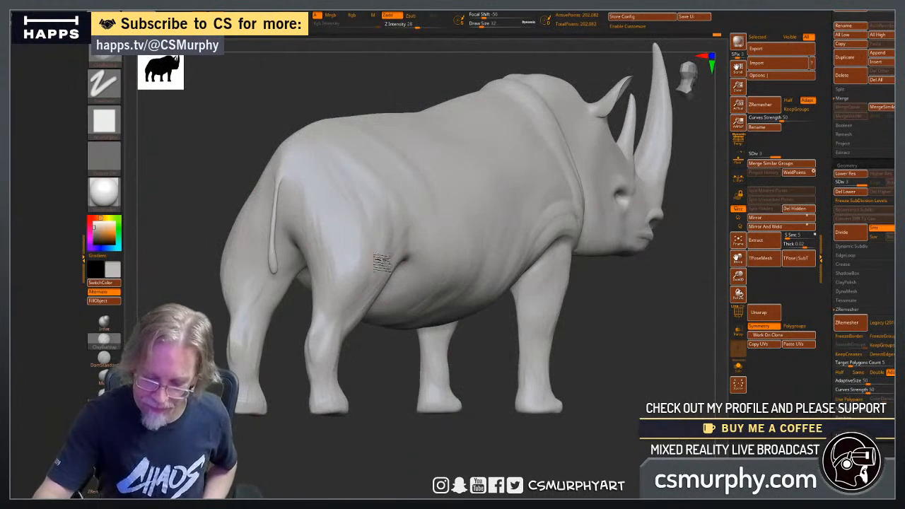
left_click_drag(372, 449, 286, 447, "alt")
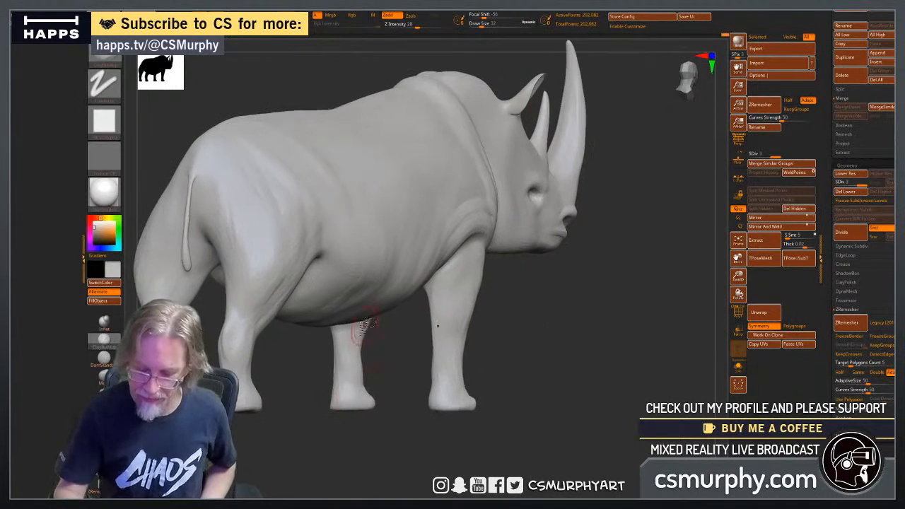
left_click_drag(551, 376, 516, 400)
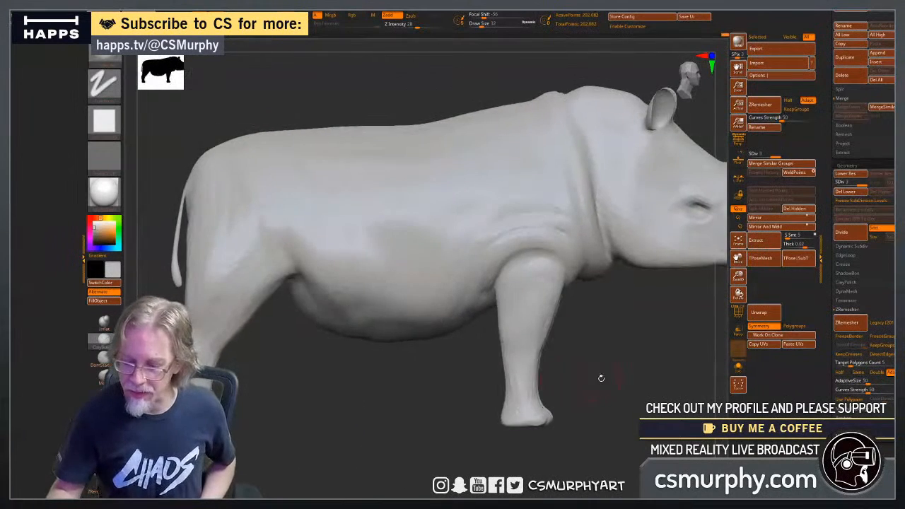
left_click_drag(600, 377, 434, 367, "alt")
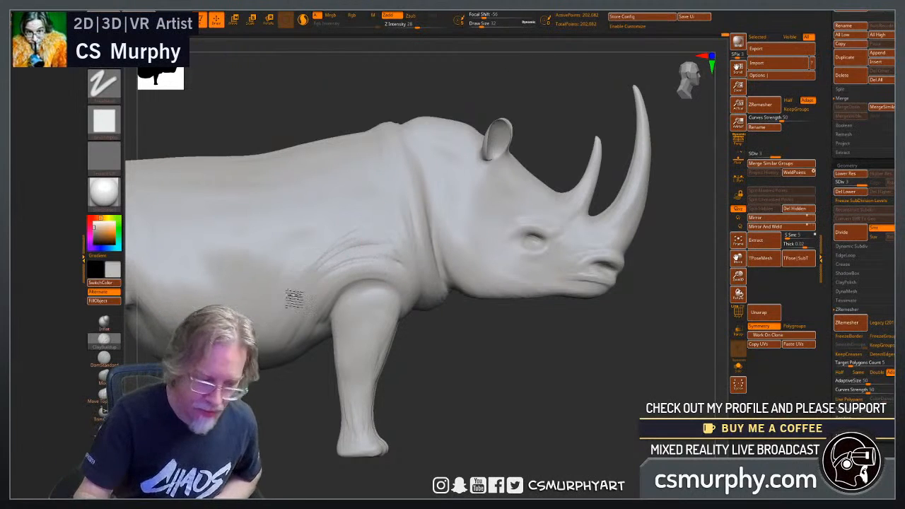
mouse_move(368, 273)
left_mouse_down("shift")
mouse_move(373, 255)
mouse_move(349, 240)
mouse_move(324, 289)
mouse_move(375, 269)
mouse_move(391, 249)
mouse_move(375, 232)
mouse_move(347, 247)
left_mouse_up("shift")
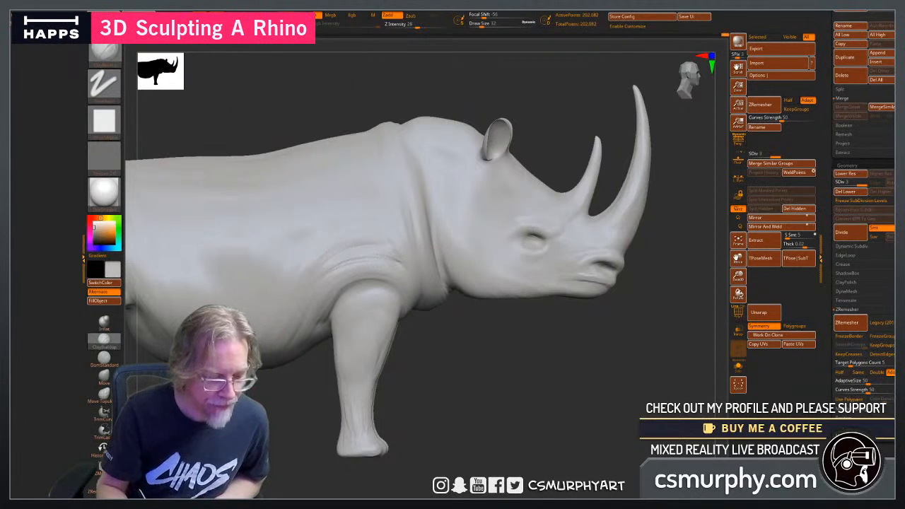
Try to stretch the ears upward and outward with an enlarged Move brush, and undo the change.
mouse_move(424, 375)
left_mouse_down()
mouse_move(479, 386)
mouse_move(465, 383)
mouse_move(490, 367)
mouse_move(525, 397)
mouse_move(483, 399)
mouse_move(408, 434)
mouse_move(345, 386)
mouse_move(351, 410)
left_mouse_up()
key("super")
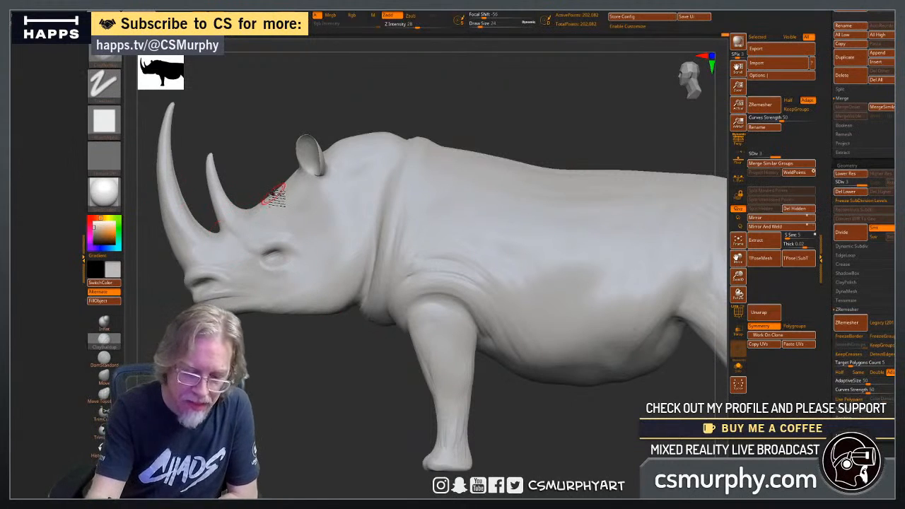
key("]")
key("]")
key("]")
key("]")
key("]")
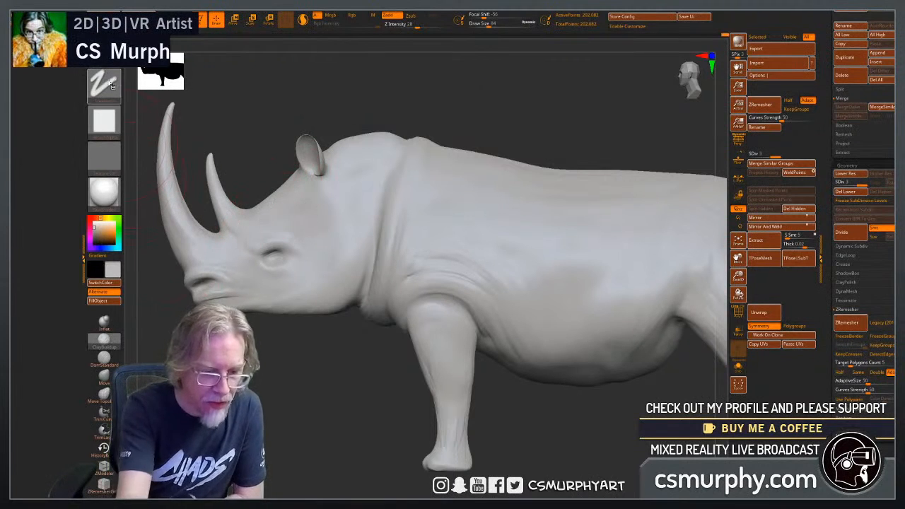
left_click(108, 378)
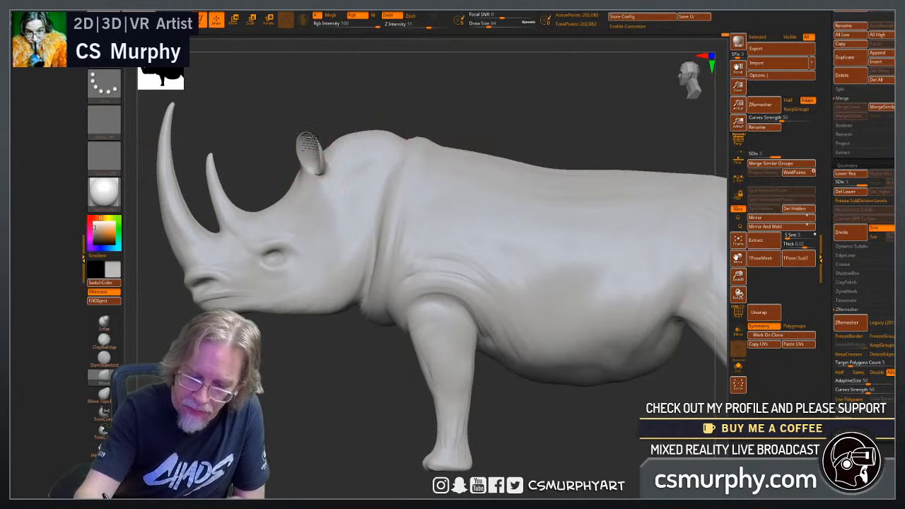
left_click_drag(304, 395, 407, 389)
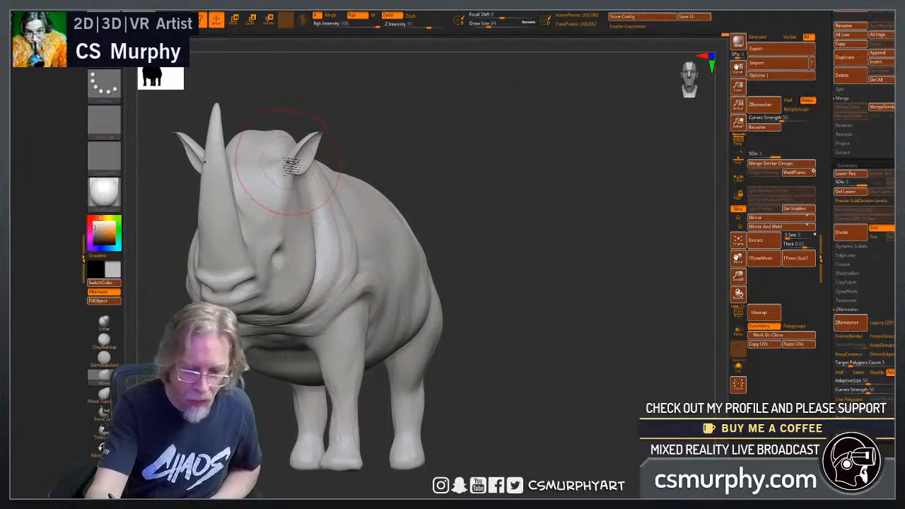
left_click_drag(458, 177, 370, 159)
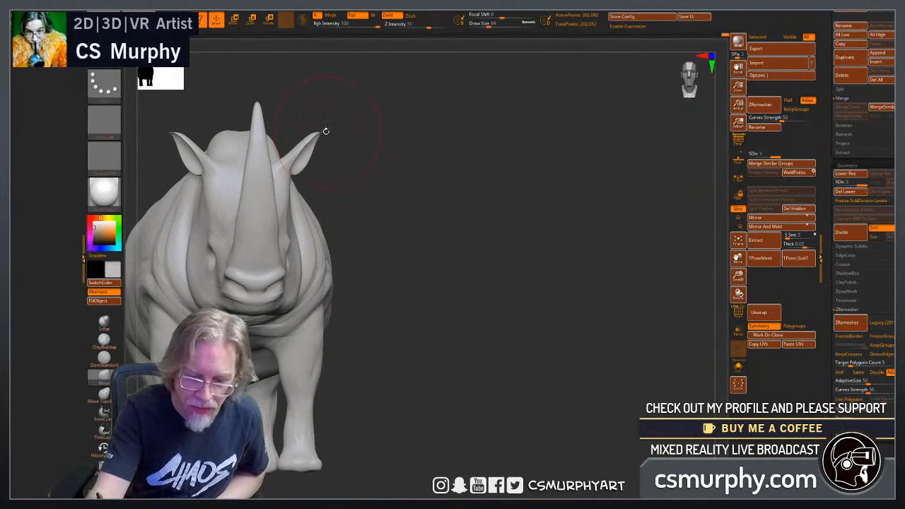
mouse_move(307, 151)
left_mouse_down()
mouse_move(312, 101)
mouse_move(329, 81)
mouse_move(325, 101)
left_mouse_up()
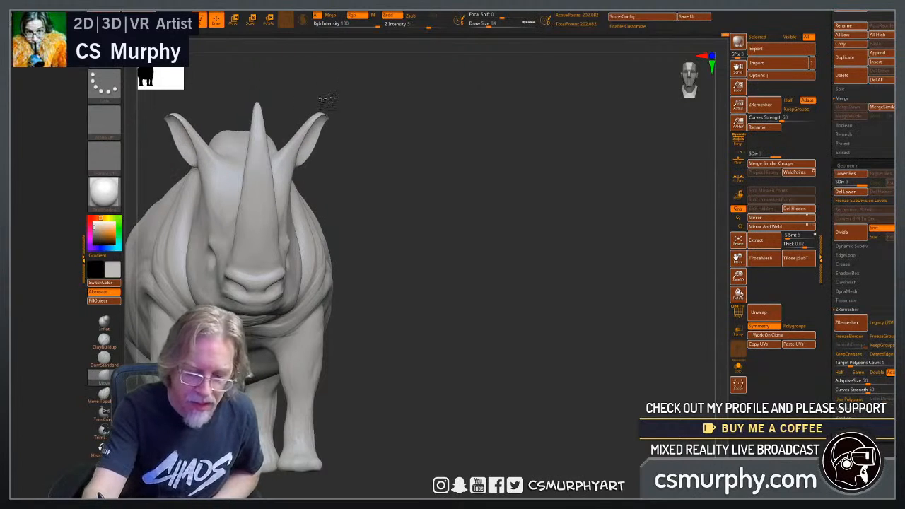
left_click_drag(491, 379, 462, 378)
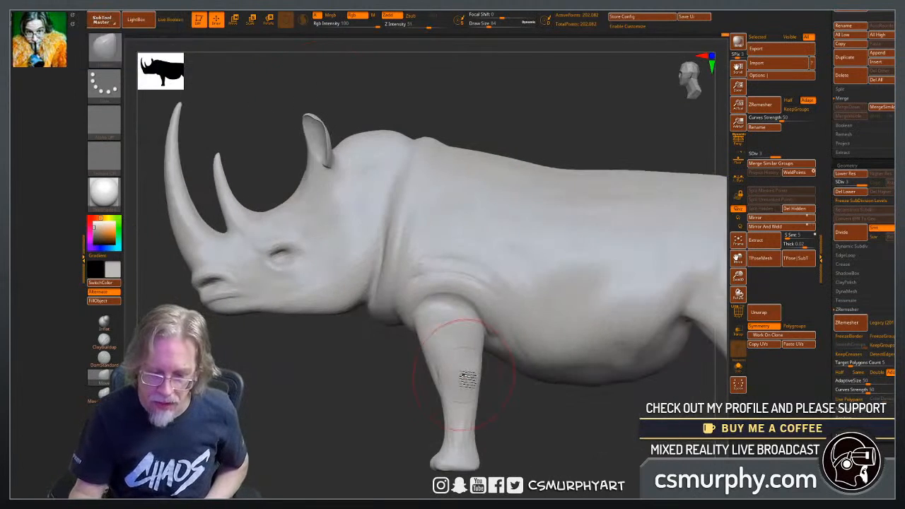
key("ctrl+z")
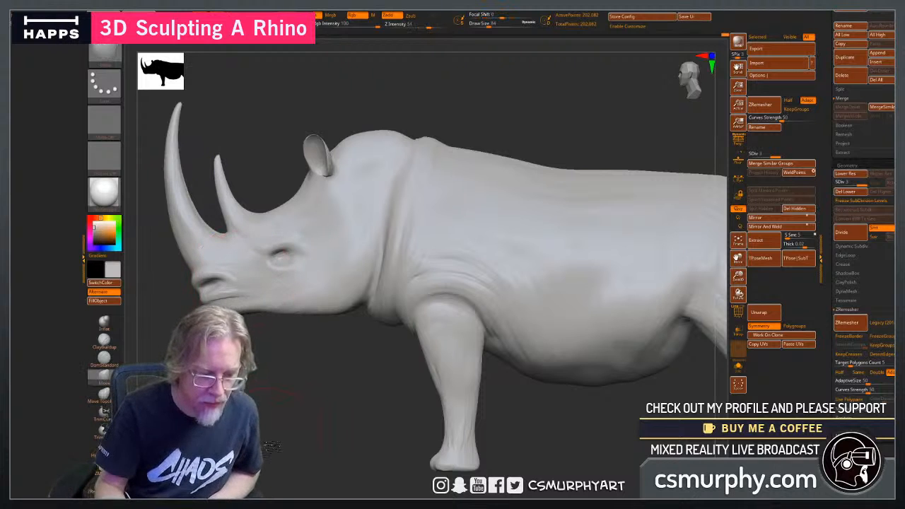
left_click_drag(271, 447, 308, 439)
left_click_drag(357, 390, 418, 353)
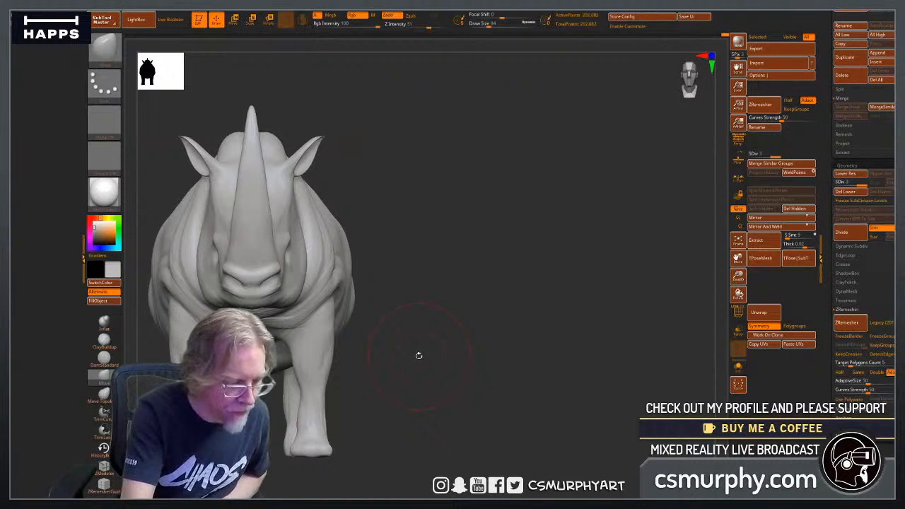
left_click_drag(424, 375, 505, 389)
left_click_drag(337, 398, 373, 273)
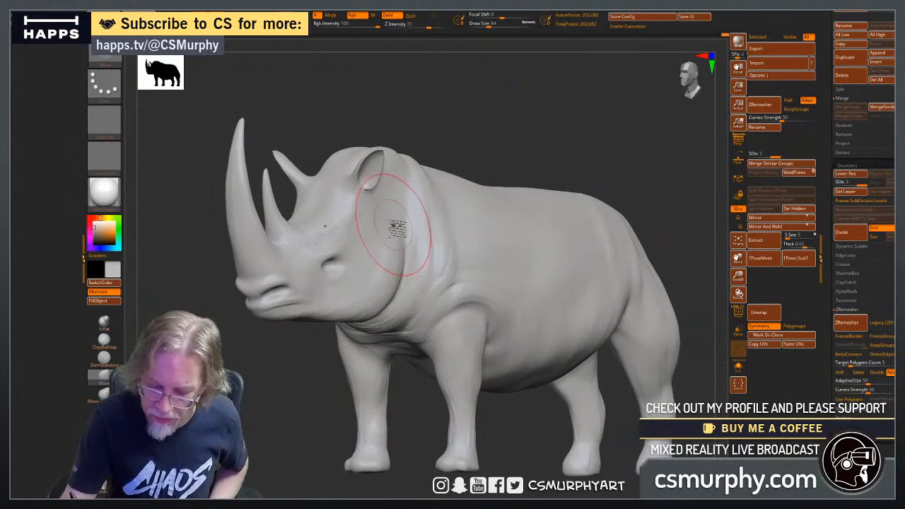
Examine the horns, ears and muzzle from the front, above, below and the side.
mouse_move(313, 440)
left_mouse_down()
mouse_move(444, 408)
mouse_move(525, 414)
left_mouse_up()
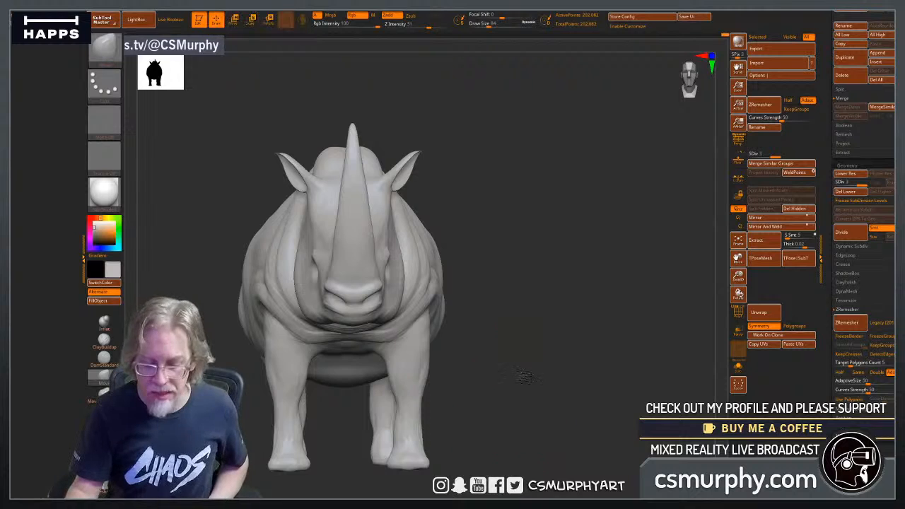
left_click_drag(522, 374, 527, 416)
left_click_drag(521, 363, 478, 290)
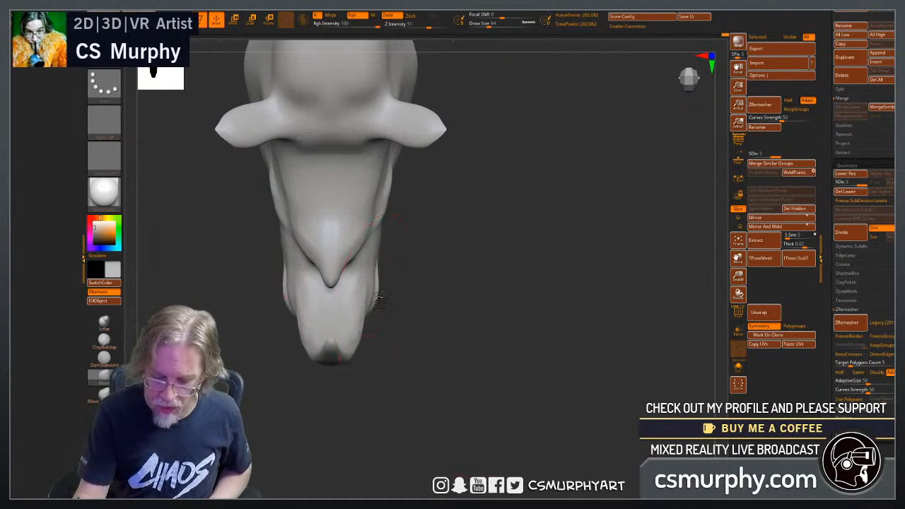
left_click_drag(428, 335, 422, 280)
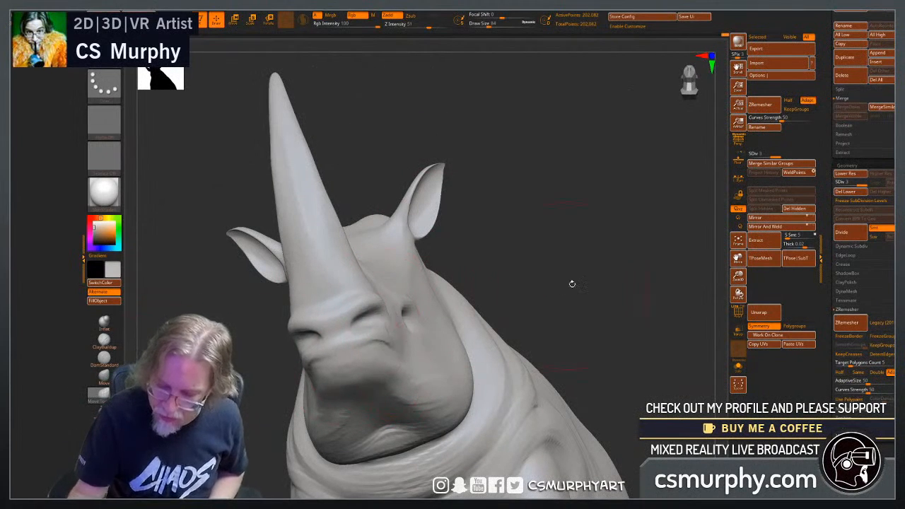
left_click_drag(572, 284, 556, 318, "shift")
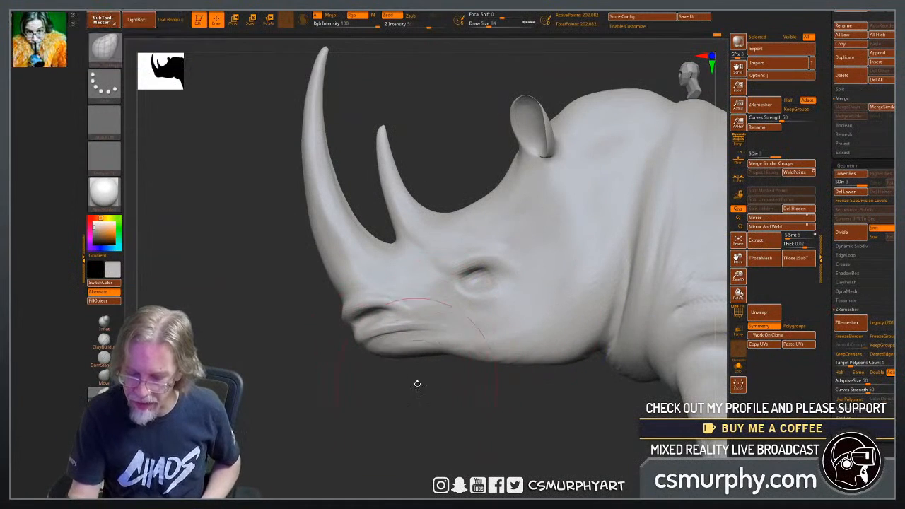
mouse_move(429, 412)
left_mouse_down("alt")
mouse_move(442, 414)
mouse_move(414, 424)
mouse_move(375, 406)
mouse_move(431, 366)
left_mouse_up("alt")
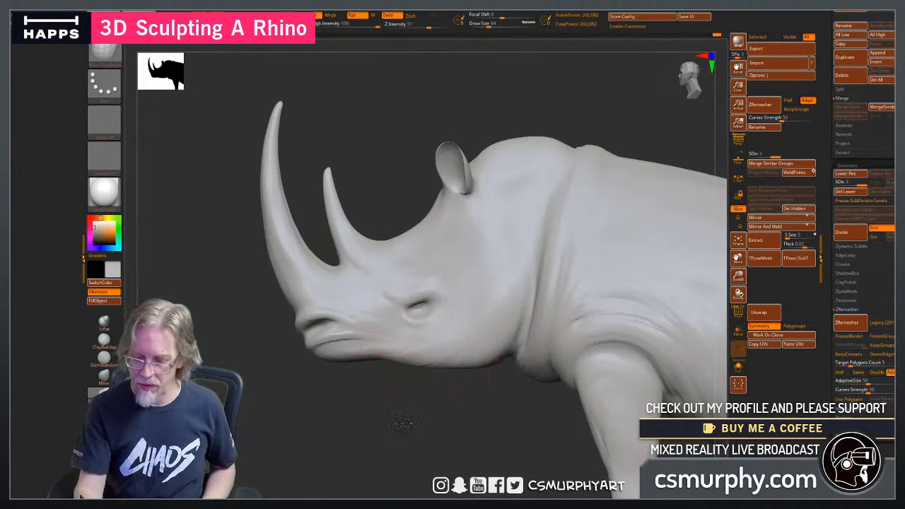
Try to raise the eye on the side of the head, and undo the change.
mouse_move(404, 422)
left_mouse_down()
mouse_move(511, 424)
mouse_move(452, 420)
mouse_move(457, 436)
mouse_move(504, 396)
left_mouse_up()
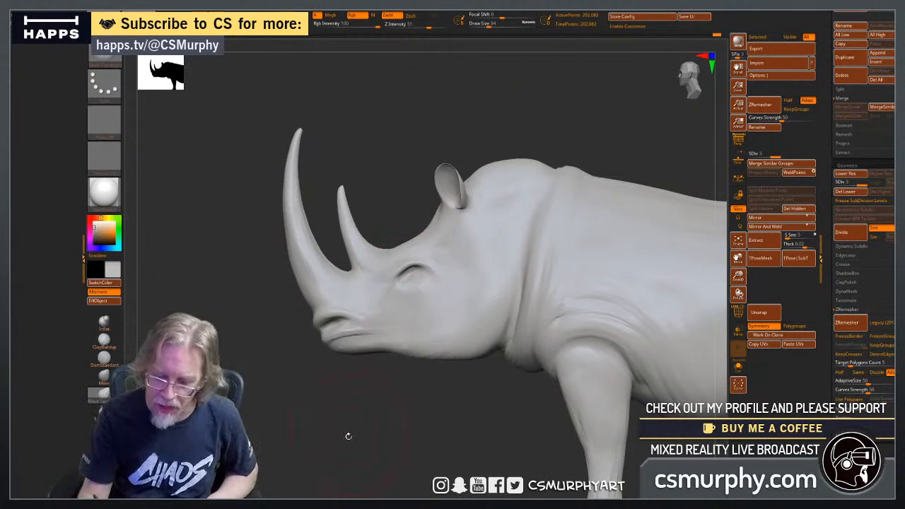
left_click_drag(347, 436, 552, 424)
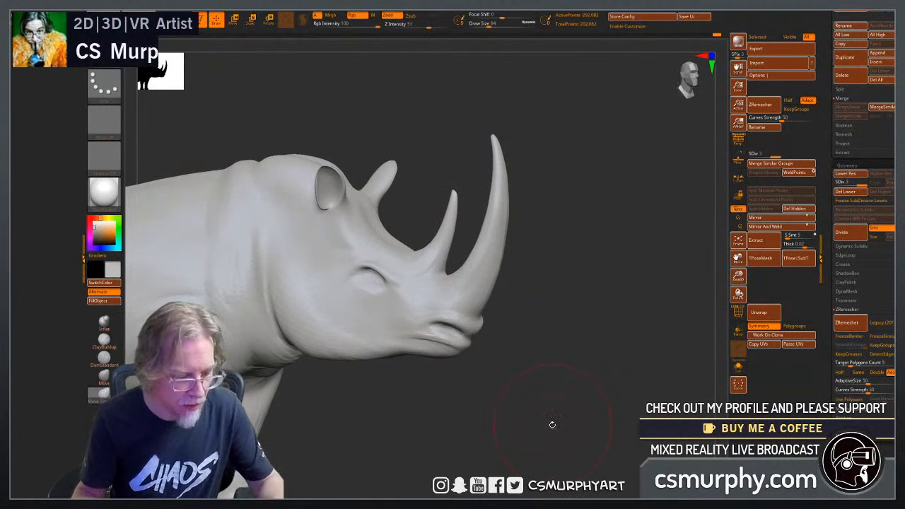
key("ctrl")
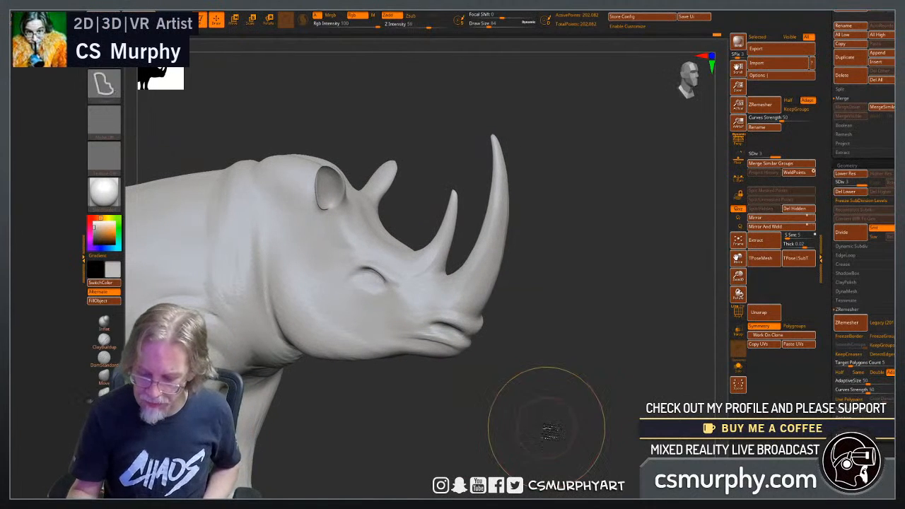
left_click_drag(549, 428, 488, 442)
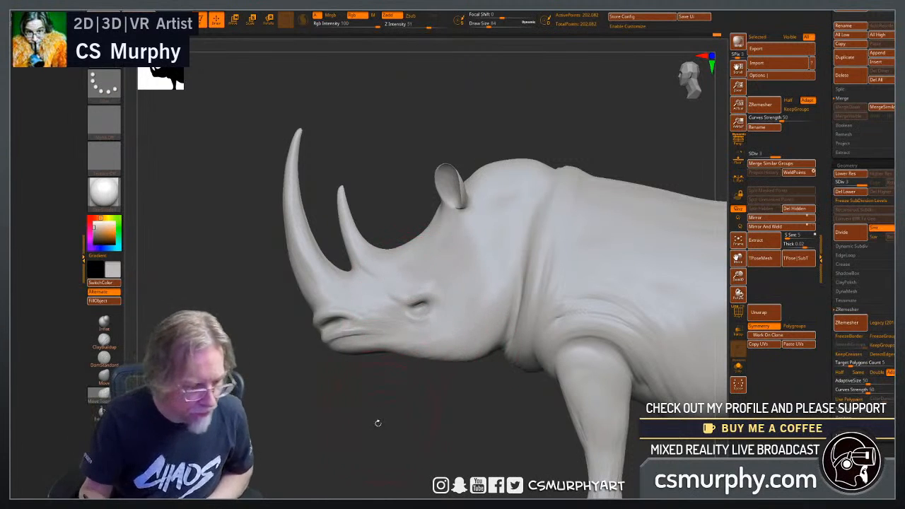
Check the proportions of the head and whole body from the front and the side.
left_click_drag(390, 429, 453, 426, "alt")
left_click_drag(319, 443, 339, 443, "shift")
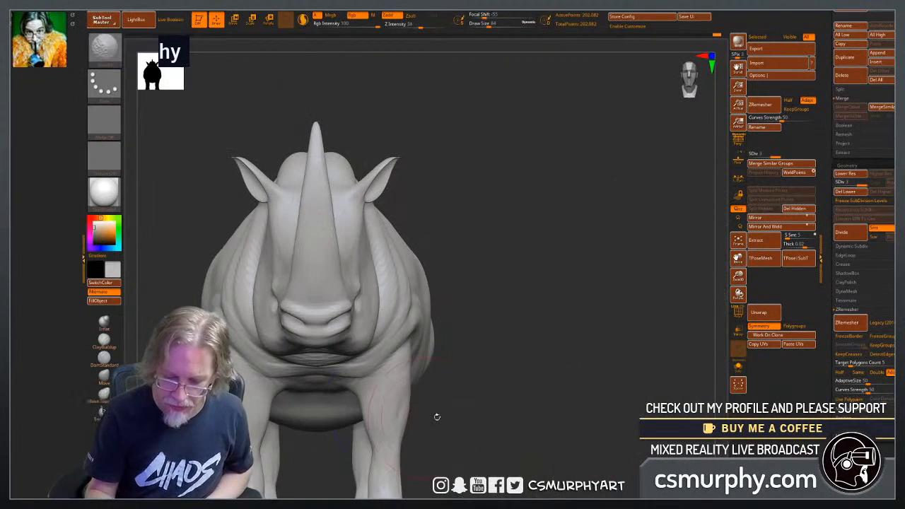
left_click_drag(434, 414, 487, 433)
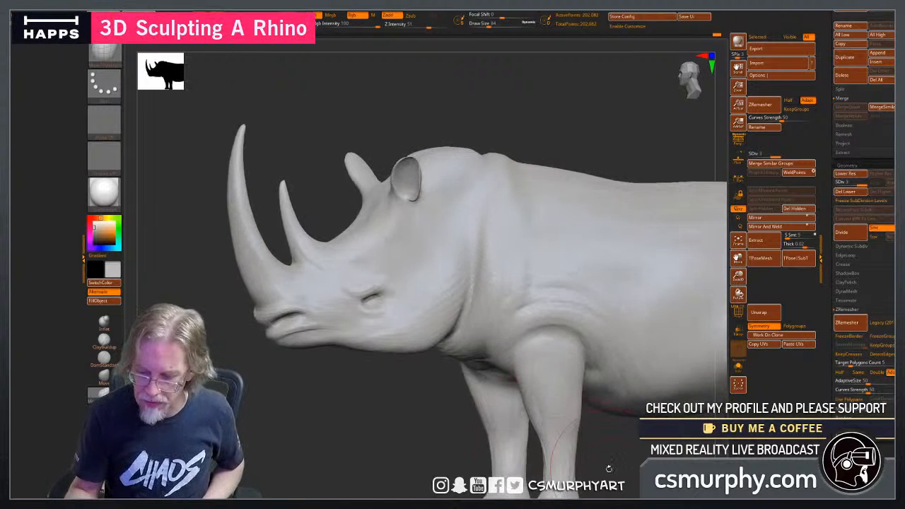
mouse_move(606, 468)
left_mouse_down("alt")
mouse_move(479, 430)
mouse_move(460, 412)
mouse_move(502, 422)
mouse_move(495, 428)
left_mouse_up("alt")
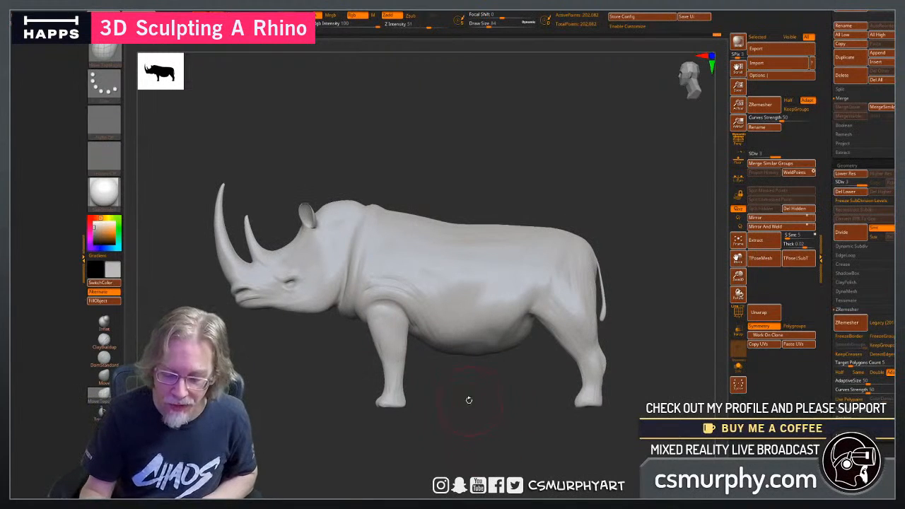
mouse_move(461, 398)
left_mouse_down("alt")
mouse_move(466, 414)
mouse_move(495, 408)
mouse_move(406, 373)
left_mouse_up("alt")
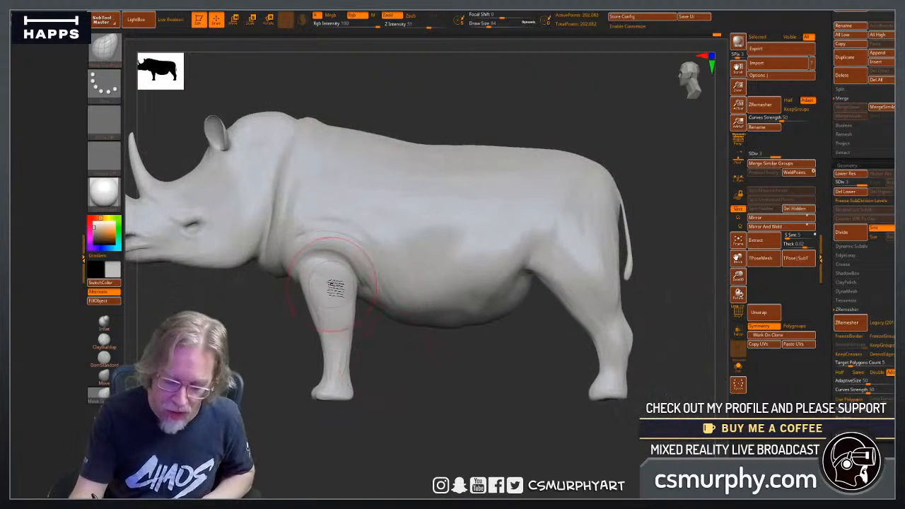
Build up the forearm and knee of the front legs using the ClayBuildup brush at draw size 40.
left_click(109, 193)
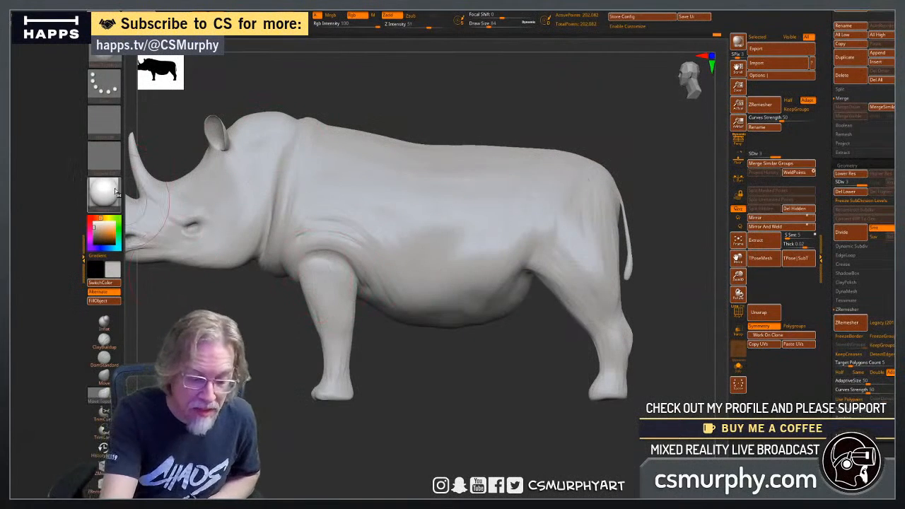
left_click(104, 333)
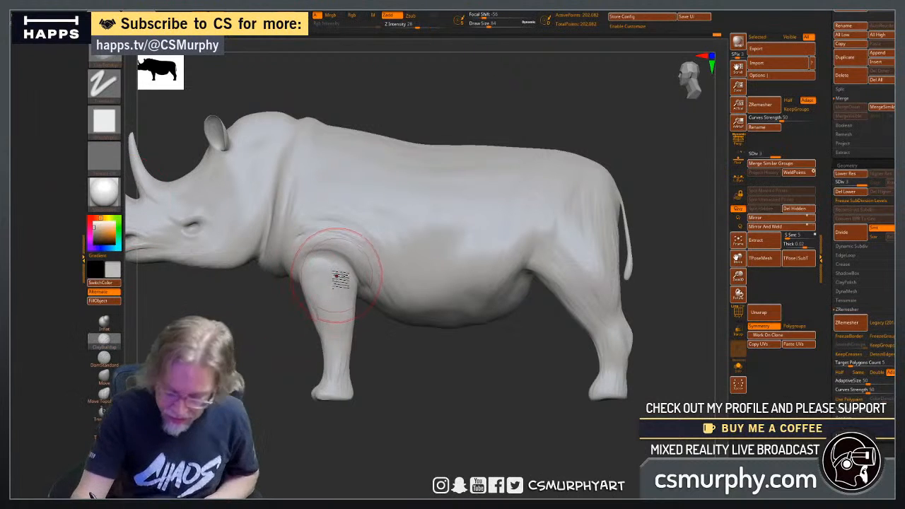
key("bracketleft")
key("bracketleft")
key("bracketleft")
key("bracketleft")
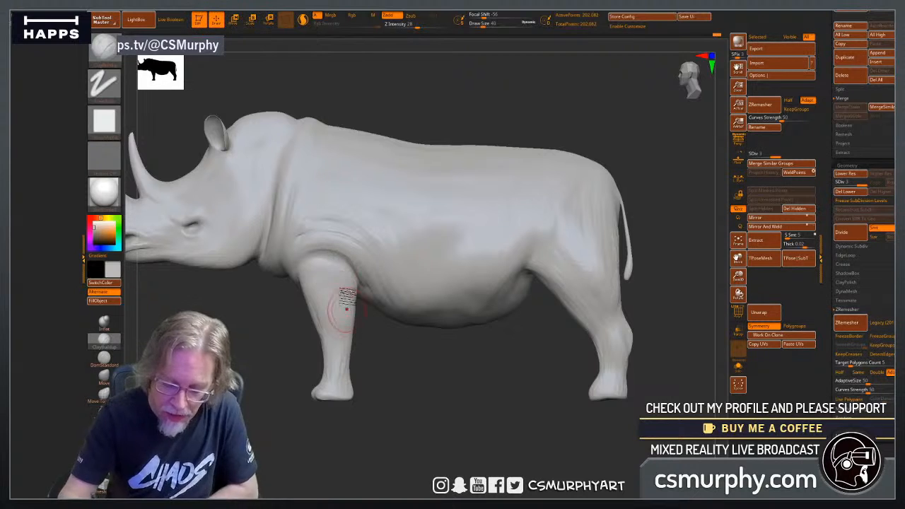
mouse_move(309, 360)
left_mouse_down()
mouse_move(375, 388)
mouse_move(396, 386)
mouse_move(438, 417)
left_mouse_up()
mouse_move(338, 372)
left_mouse_down()
mouse_move(420, 393)
mouse_move(477, 388)
left_mouse_up()
left_click_drag(378, 352, 383, 357)
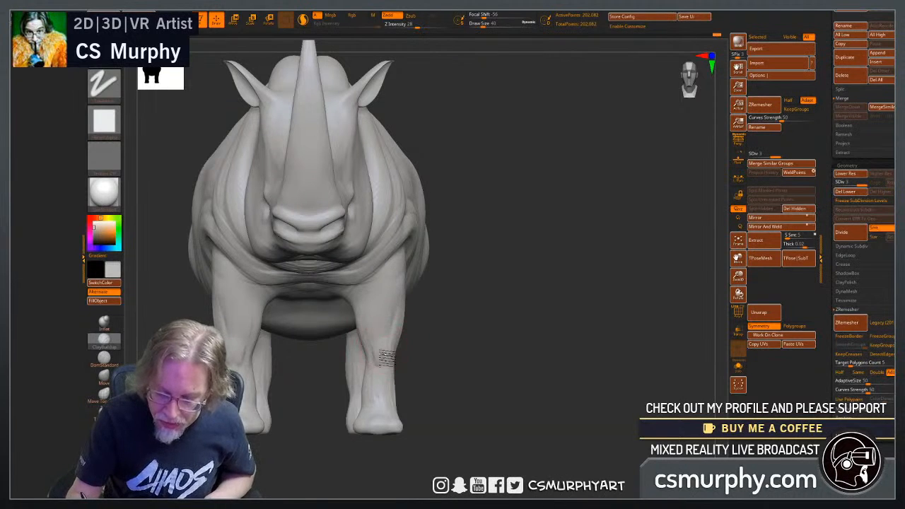
Refine the contour of the front legs from forearm through knee to shin, matching the front and side profiles.
left_click_drag(470, 368, 396, 363)
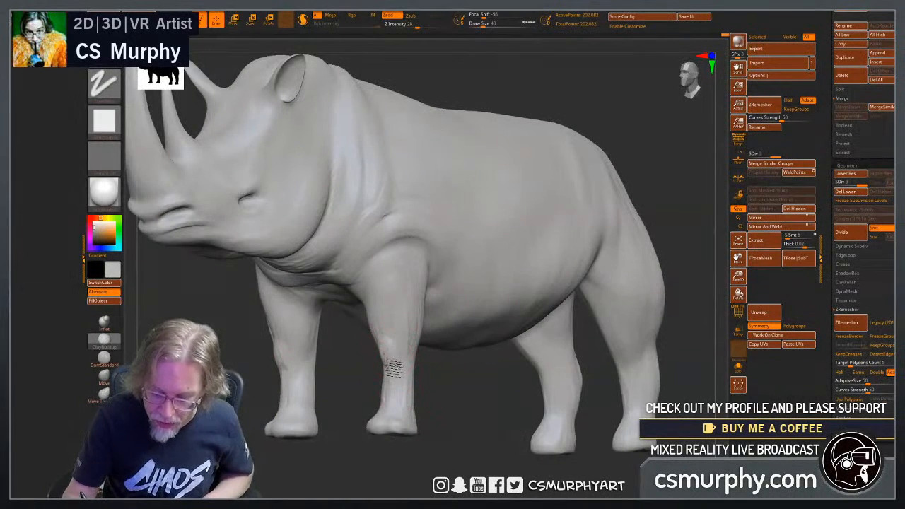
left_click_drag(468, 440, 432, 404)
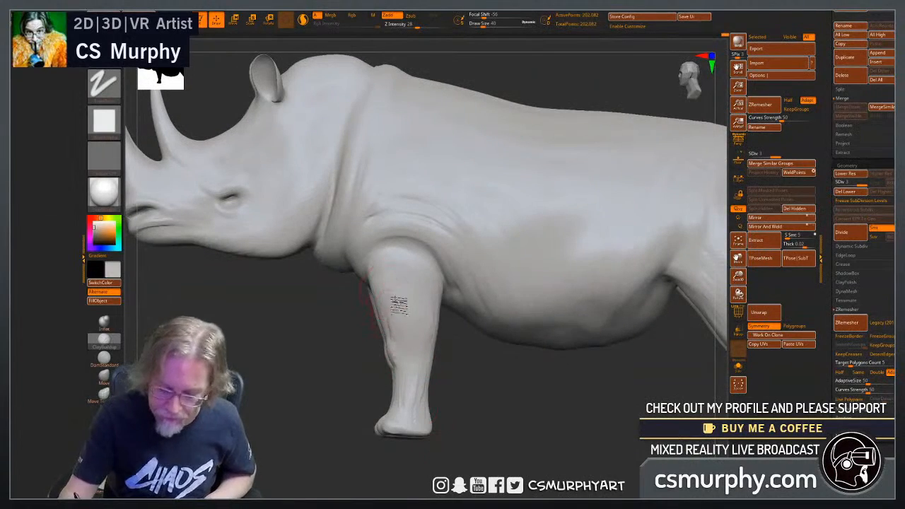
left_click_drag(345, 449, 438, 446, "shift")
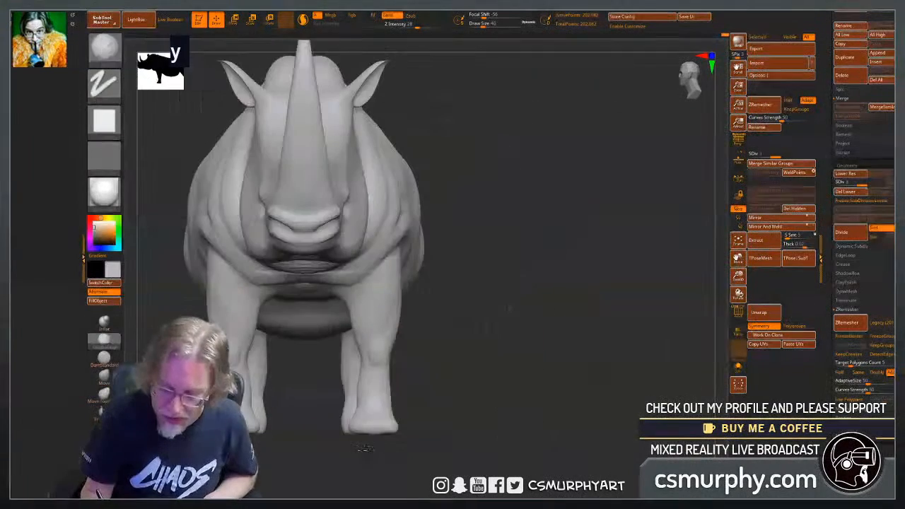
mouse_move(442, 384)
left_mouse_down()
mouse_move(428, 365)
mouse_move(410, 371)
mouse_move(394, 357)
left_mouse_up()
left_click_drag(320, 436, 355, 474, "shift")
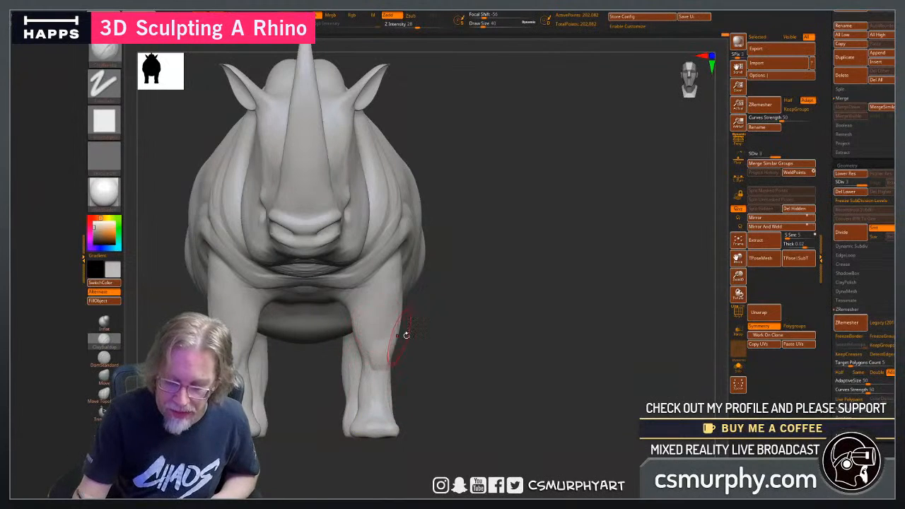
left_click_drag(406, 335, 344, 329)
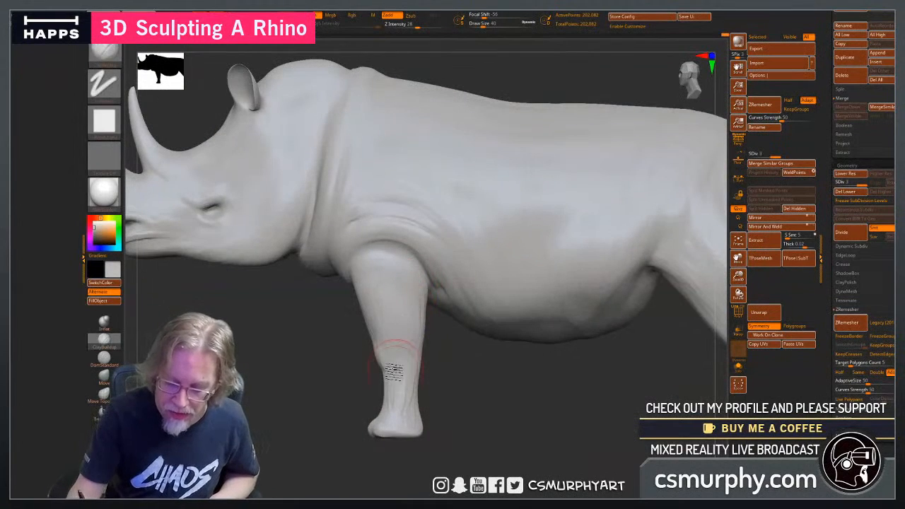
left_click_drag(342, 370, 396, 357)
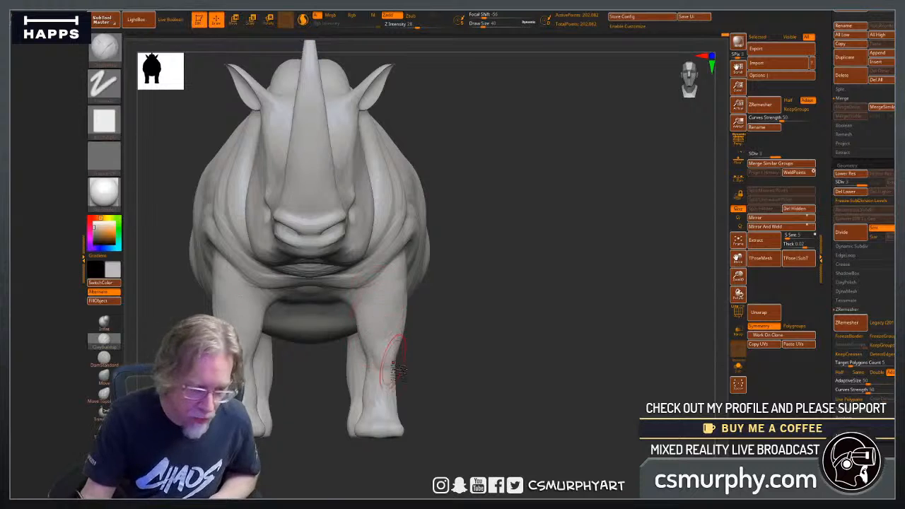
Assign MeshProject as the active masking-mode brush.
left_click_drag(470, 402, 560, 395)
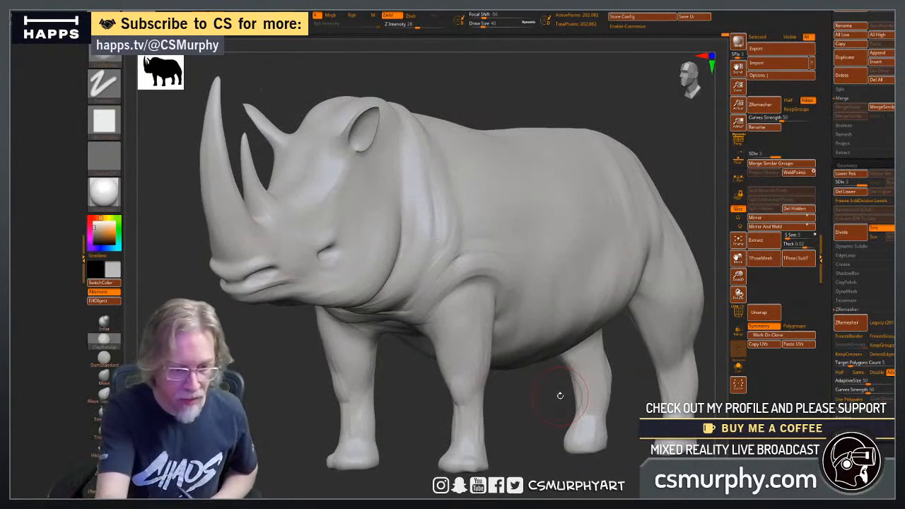
key("ctrl")
left_click(108, 56, "ctrl")
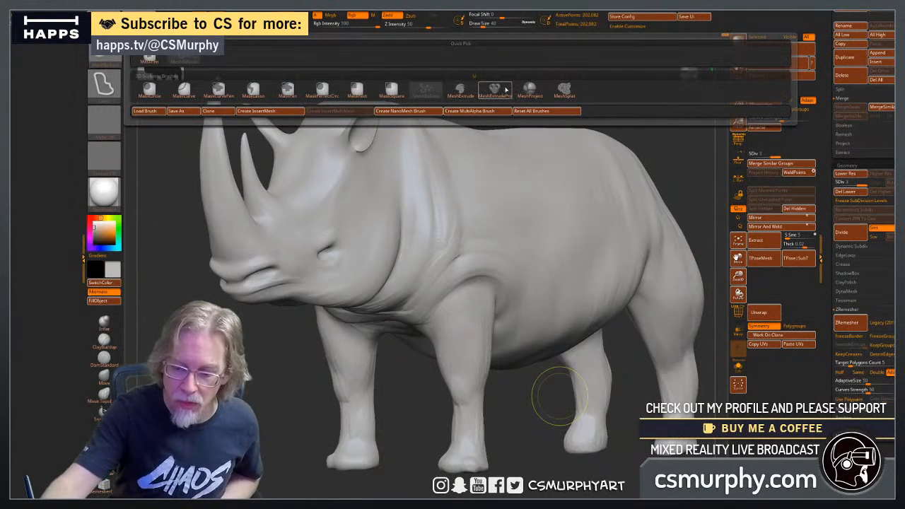
left_click(528, 89)
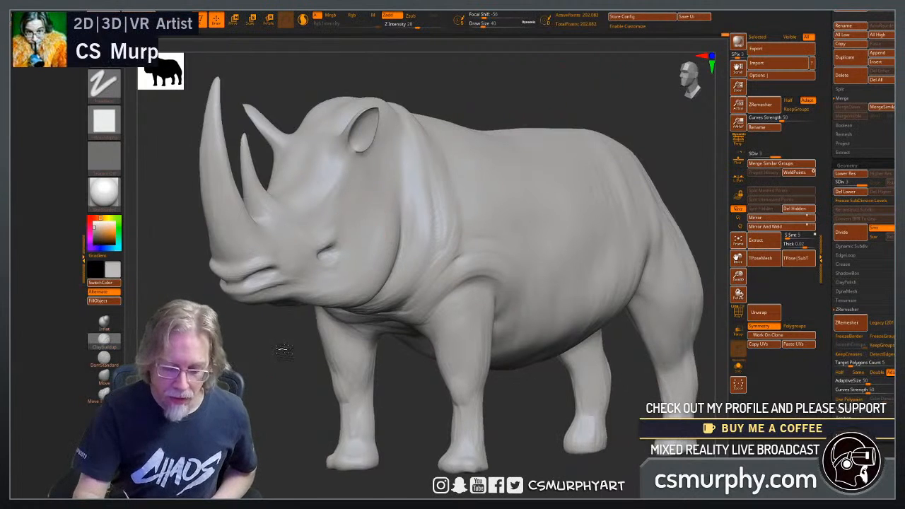
Try a fine stroke at the eye and a shape from the eye back along the cheek at draw size 10, and discard both.
left_click_drag(282, 349, 319, 343, "alt")
left_click_drag(249, 348, 271, 422)
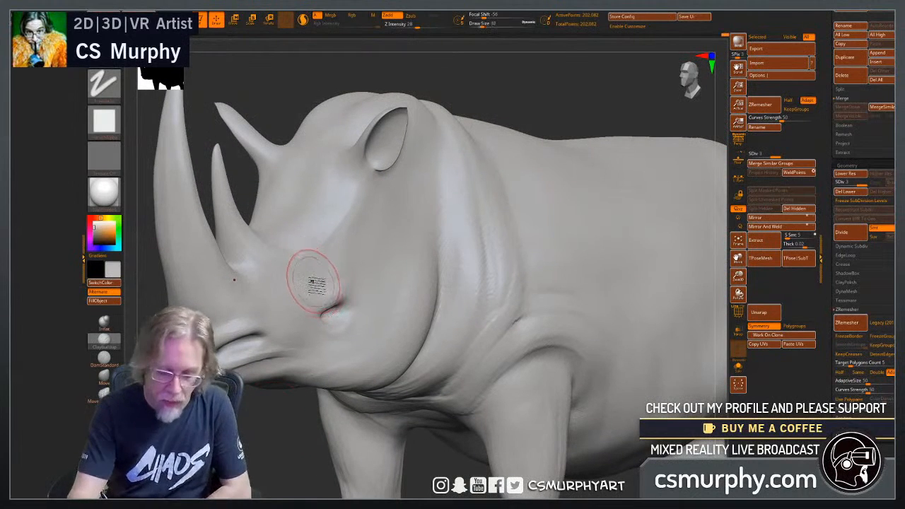
key("bracketleft")
key("bracketleft")
key("bracketleft")
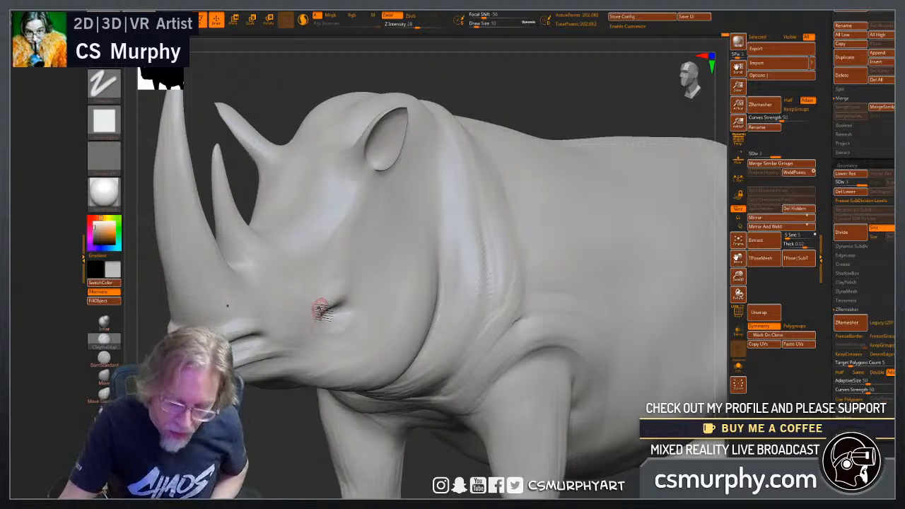
key("ctrl+z")
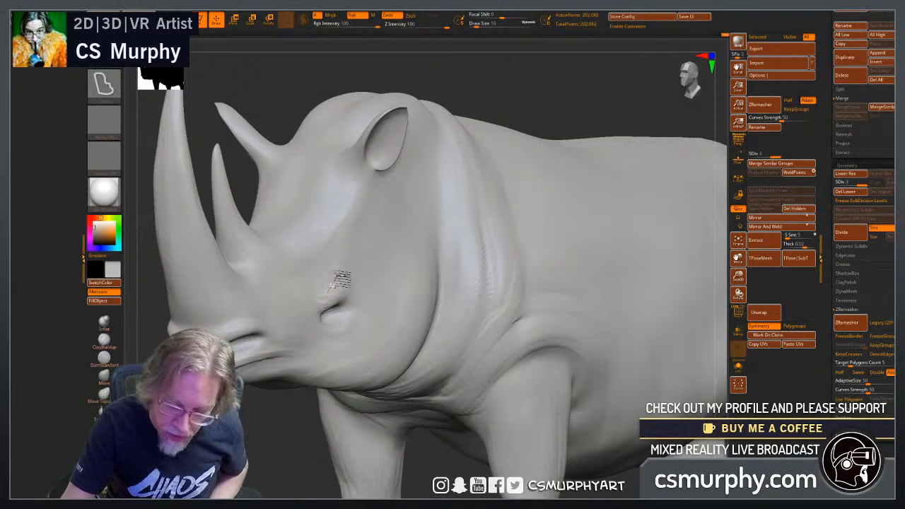
mouse_move(351, 277)
left_mouse_down("ctrl")
mouse_move(374, 233)
mouse_move(413, 223)
mouse_move(374, 283)
left_mouse_up("ctrl")
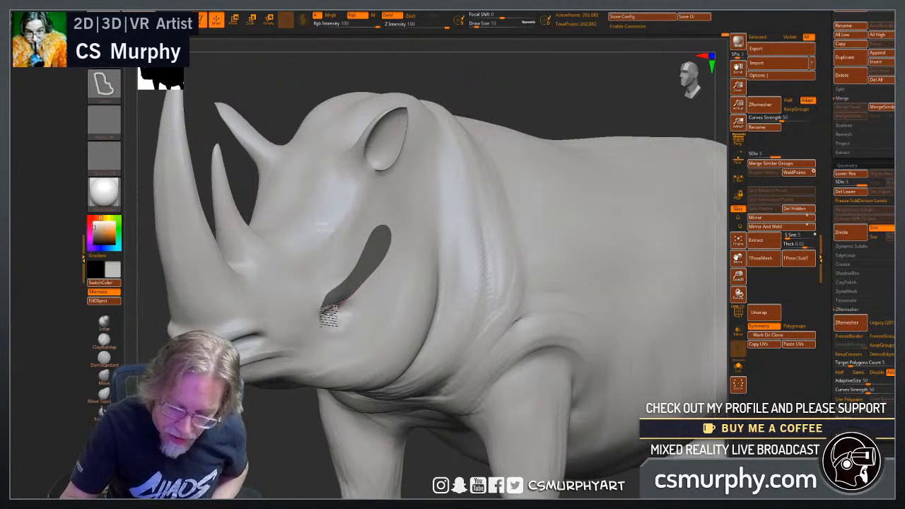
left_click_drag(323, 311, 314, 318, "ctrl")
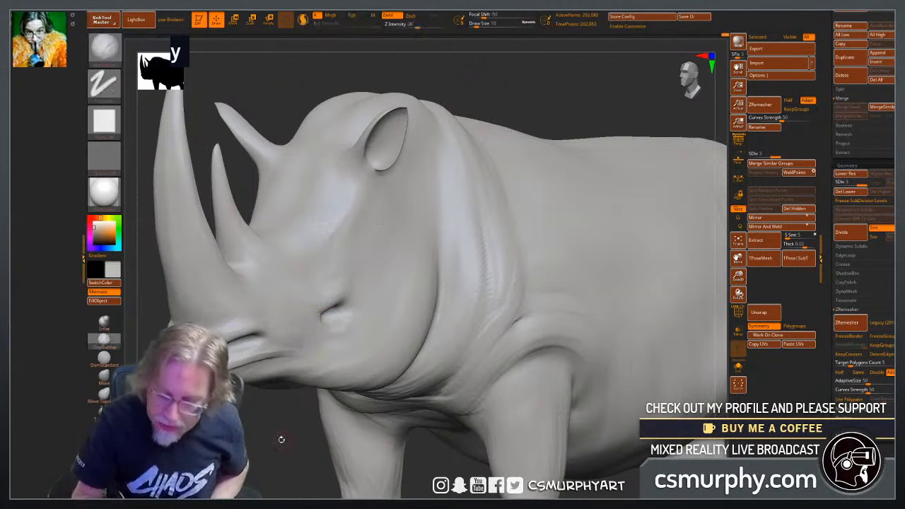
Convert the rhino tool into a new PolyMesh3D copy.
mouse_move(281, 438)
left_mouse_down()
mouse_move(296, 443)
mouse_move(285, 453)
left_mouse_up()
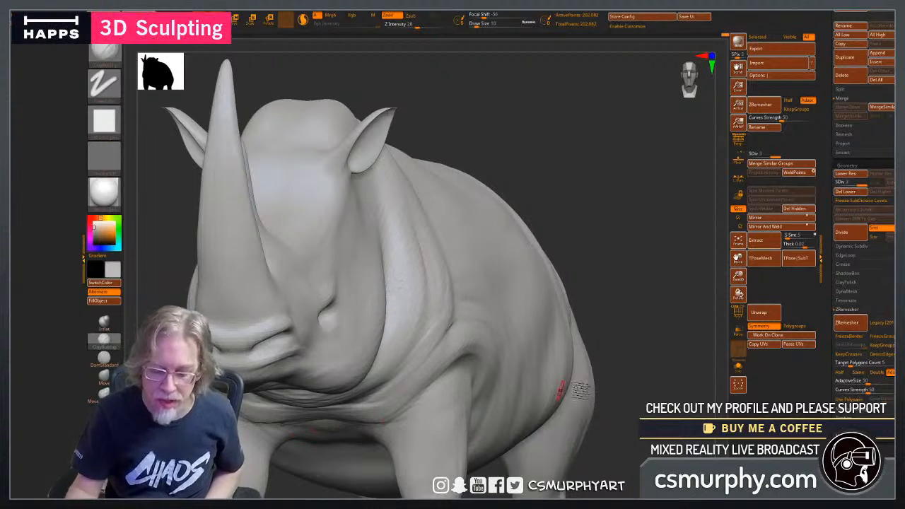
left_click_drag(637, 384, 627, 370)
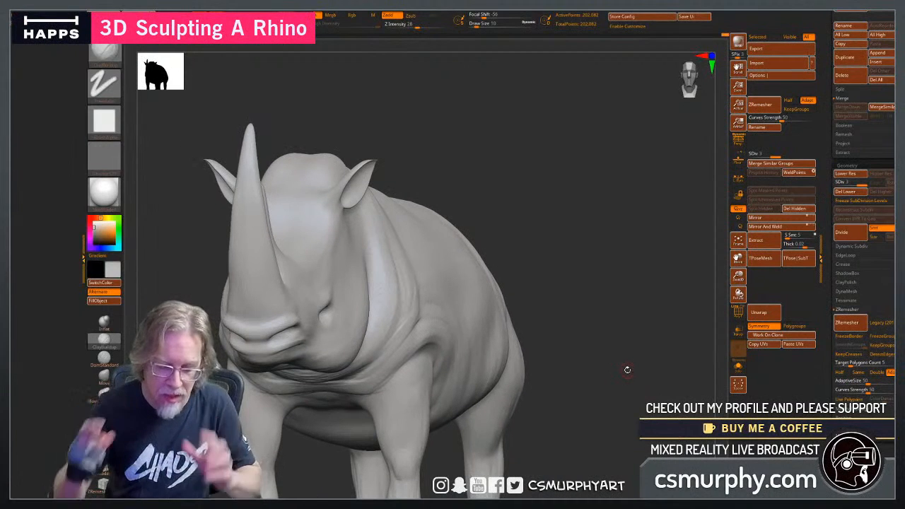
left_click_drag(610, 407, 588, 425)
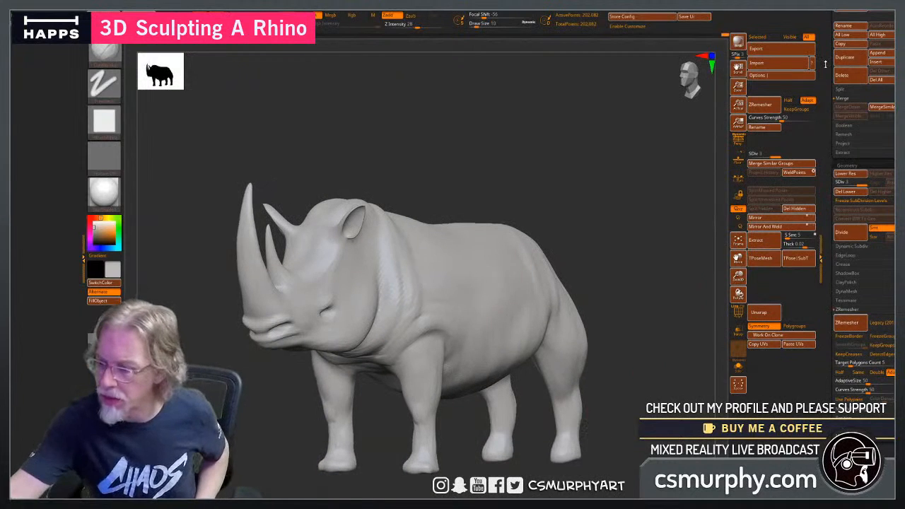
left_click_drag(824, 65, 825, 181)
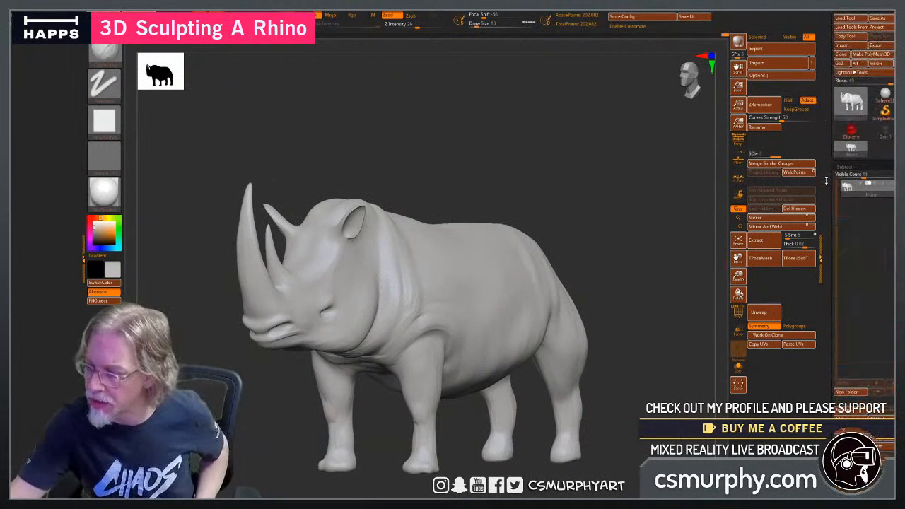
left_click(870, 55)
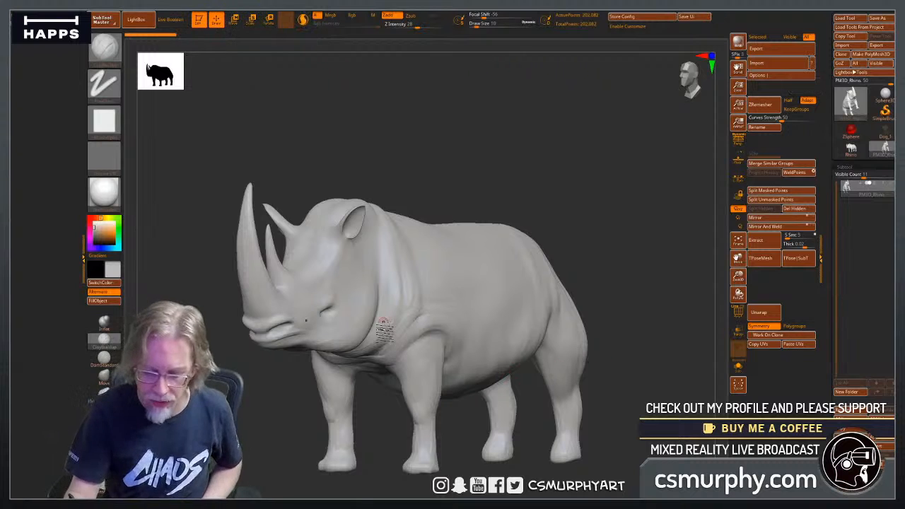
Try a raised shape from the eye back along the cheek with the MeshProject brush, and undo it.
left_click_drag(273, 408, 277, 472, "alt")
key("ctrl")
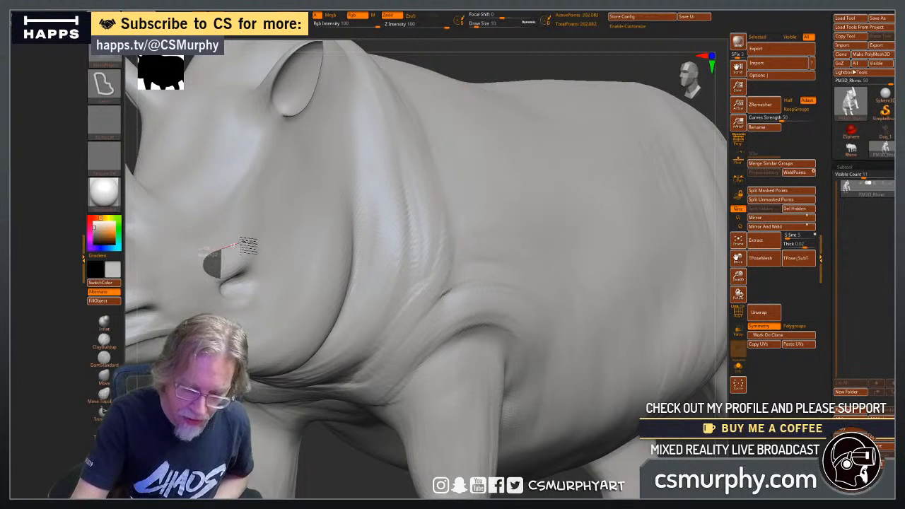
mouse_move(239, 246)
left_mouse_down("ctrl")
mouse_move(290, 172)
mouse_move(302, 192)
mouse_move(296, 213)
left_mouse_up("ctrl")
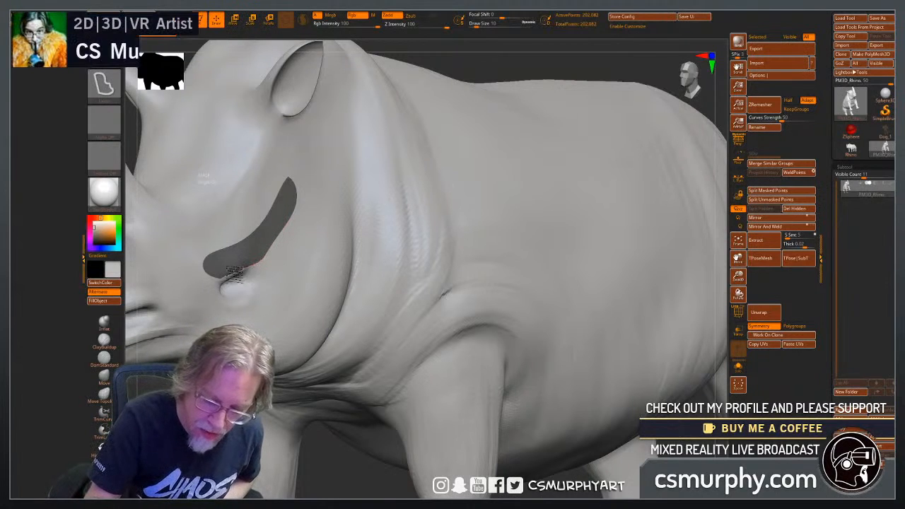
left_click_drag(218, 282, 222, 286)
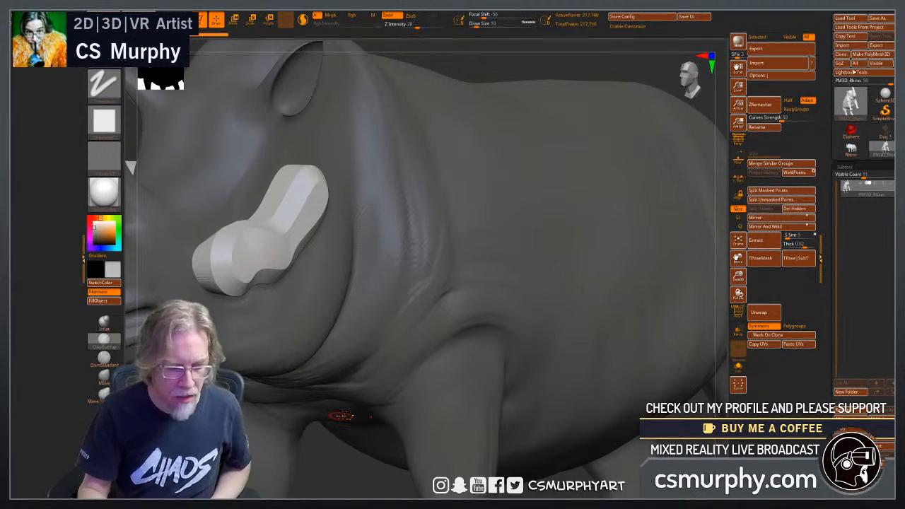
left_click_drag(445, 26, 398, 27)
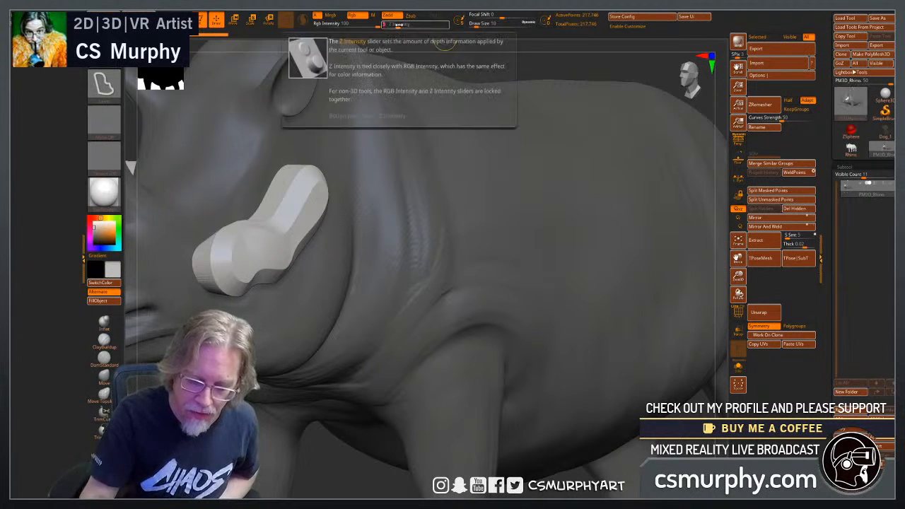
key("ctrl+z")
Try shallow raised shapes around the eye and crossed strips over the brow with the MeshProject brush at Z Intensity 5.
key("ctrl")
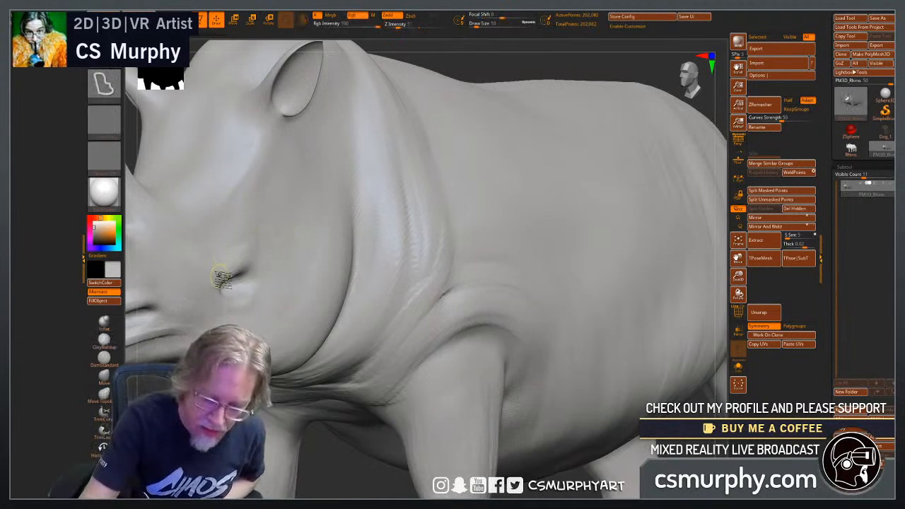
mouse_move(220, 239)
left_mouse_down("ctrl")
mouse_move(269, 236)
mouse_move(290, 205)
mouse_move(327, 190)
mouse_move(297, 262)
mouse_move(264, 266)
left_mouse_up("ctrl")
key("ctrl+i")
mouse_move(289, 199)
left_mouse_down("ctrl")
mouse_move(307, 149)
mouse_move(265, 212)
mouse_move(241, 219)
mouse_move(230, 254)
mouse_move(226, 234)
left_mouse_up("ctrl")
mouse_move(228, 187)
left_mouse_down("ctrl")
mouse_move(207, 251)
mouse_move(212, 246)
left_mouse_up("ctrl")
left_click_drag(332, 470, 328, 343, "alt")
left_click_drag(339, 396, 516, 396)
left_click_drag(306, 340, 657, 336, "alt")
left_click_drag(418, 447, 410, 434)
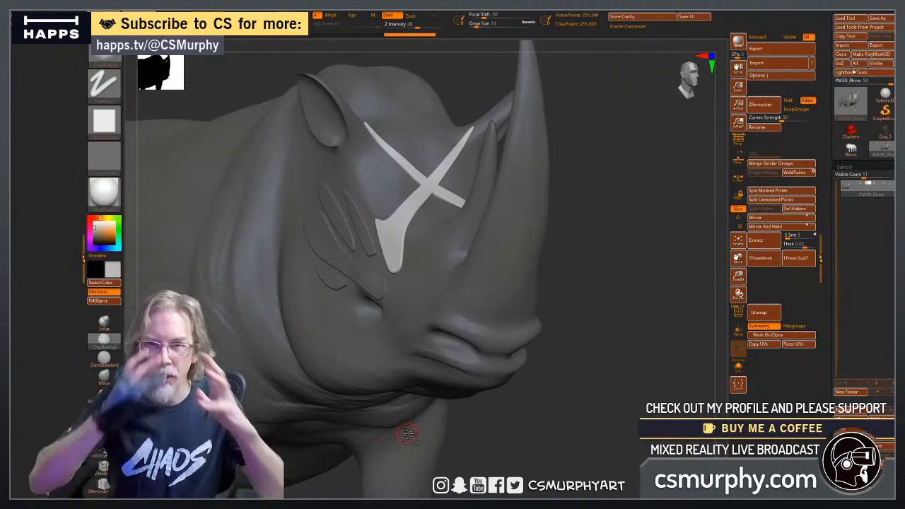
left_click_drag(589, 377, 556, 393)
left_click_drag(499, 456, 511, 438)
key("super")
type("ch")
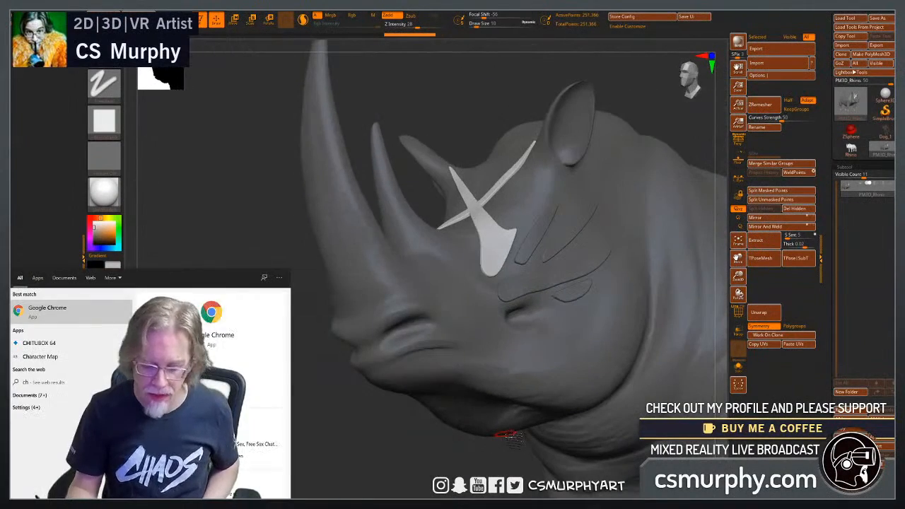
key("super")
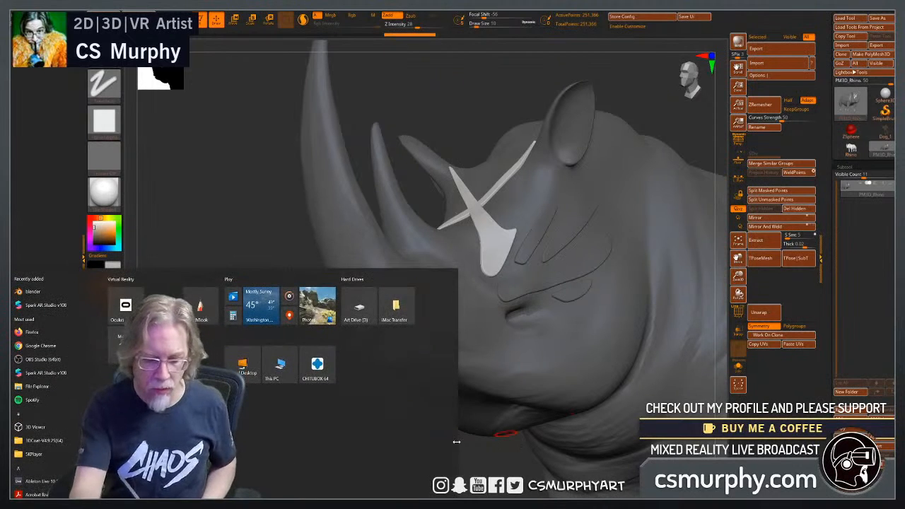
left_click(248, 209)
Undo the raised shapes around the eye and the crossed strips over the brow.
key("ctrl+z")
key("ctrl+z")
key("ctrl+z")
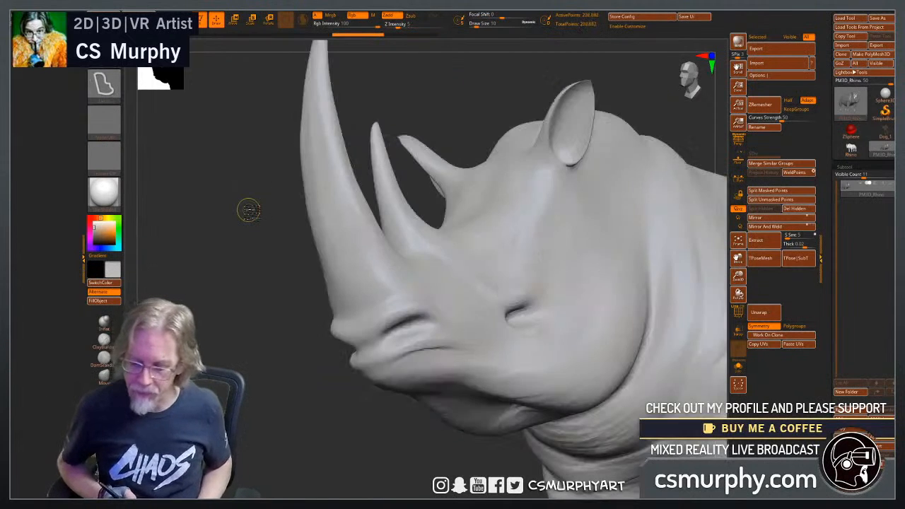
Build up the underside of the chest between the front legs with the ClayBuildup brush at draw size 18.
left_click_drag(415, 460, 268, 422, "alt")
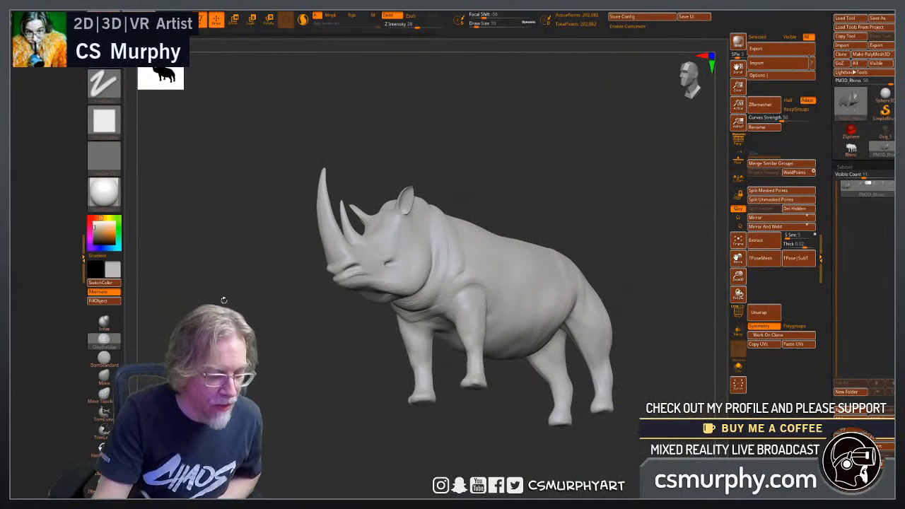
left_click_drag(275, 395, 360, 408)
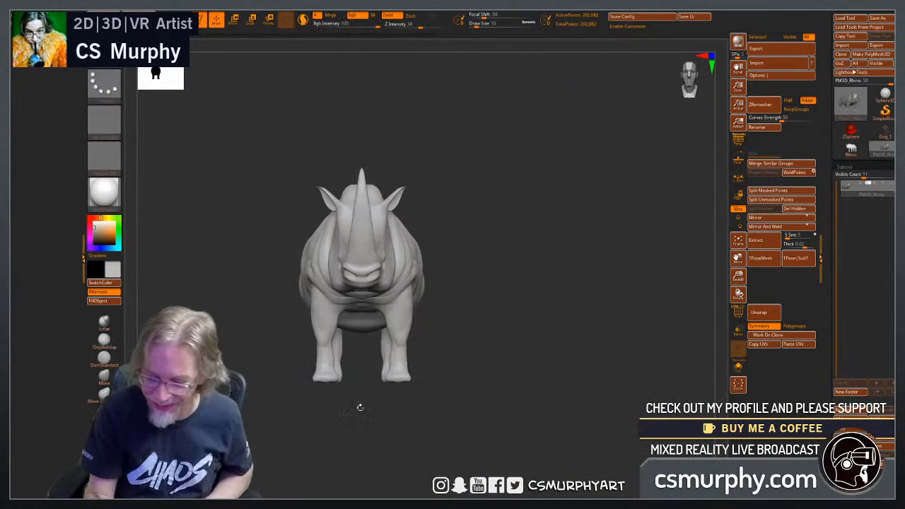
mouse_move(524, 397)
left_mouse_down("alt")
mouse_move(513, 398)
mouse_move(555, 415)
mouse_move(535, 365)
mouse_move(541, 342)
mouse_move(505, 390)
mouse_move(504, 273)
left_mouse_up("alt")
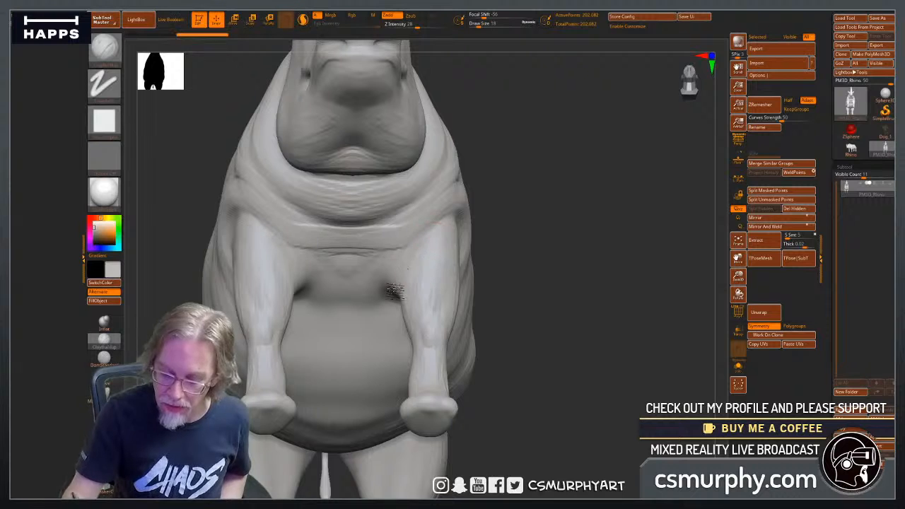
mouse_move(365, 279)
left_mouse_down()
mouse_move(393, 250)
mouse_move(362, 254)
left_mouse_up()
mouse_move(378, 295)
left_mouse_down("shift")
mouse_move(333, 290)
mouse_move(342, 288)
left_mouse_up("shift")
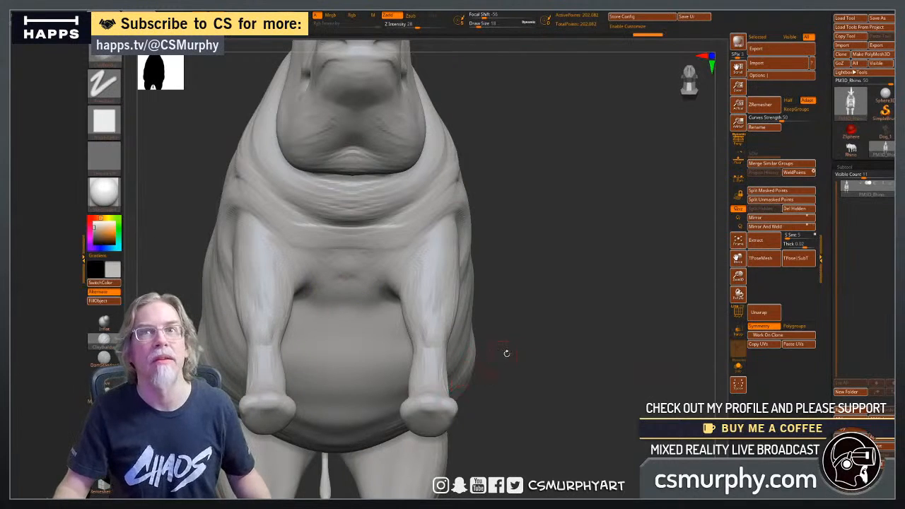
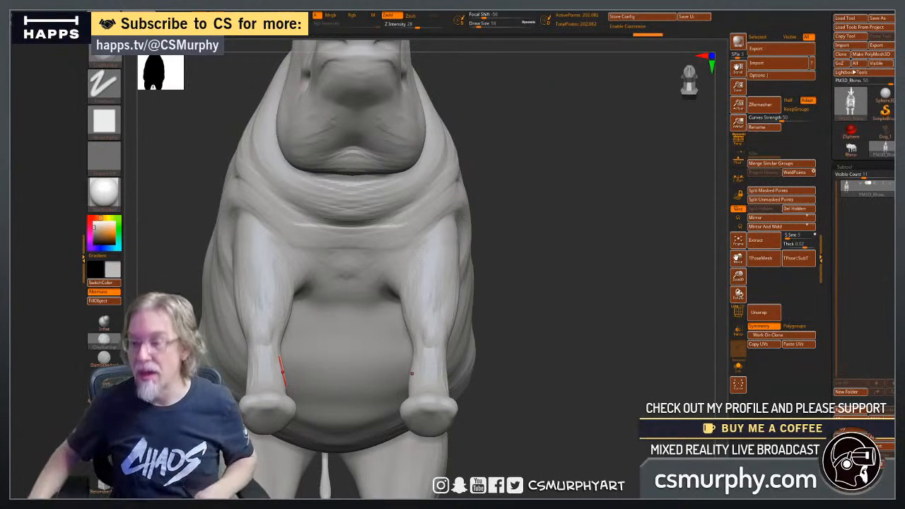
key("alt+Tab")
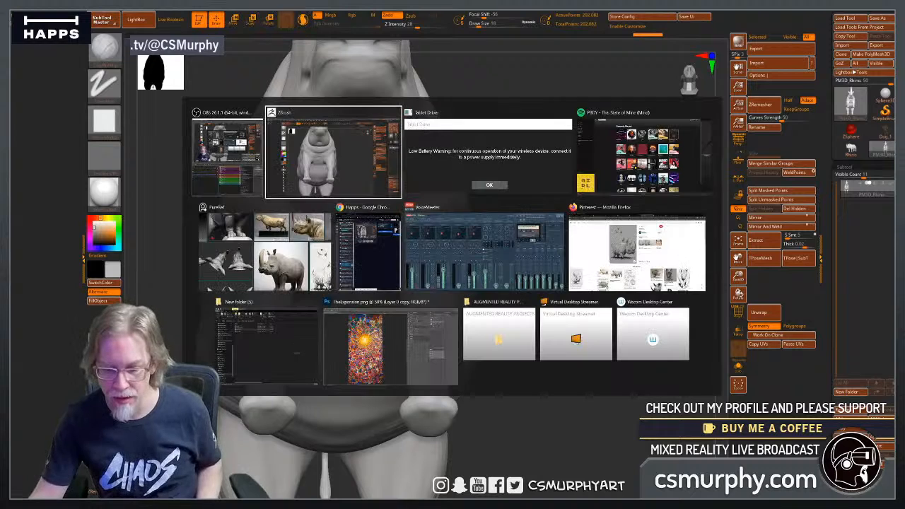
key("Tab")
key("Tab")
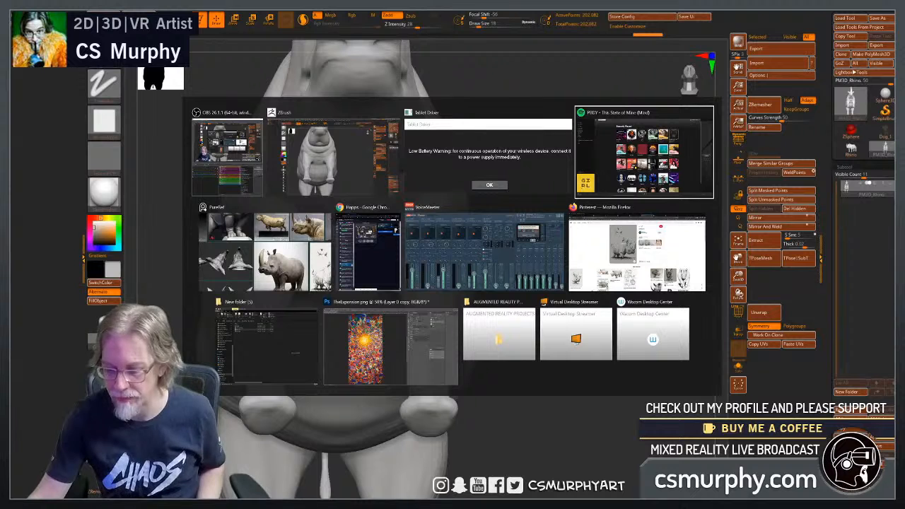
key("alt+Tab")
key("alt+Tab")
key("alt+Tab")
key("alt+Tab")
key("alt+Tab")
key("alt+Tab")
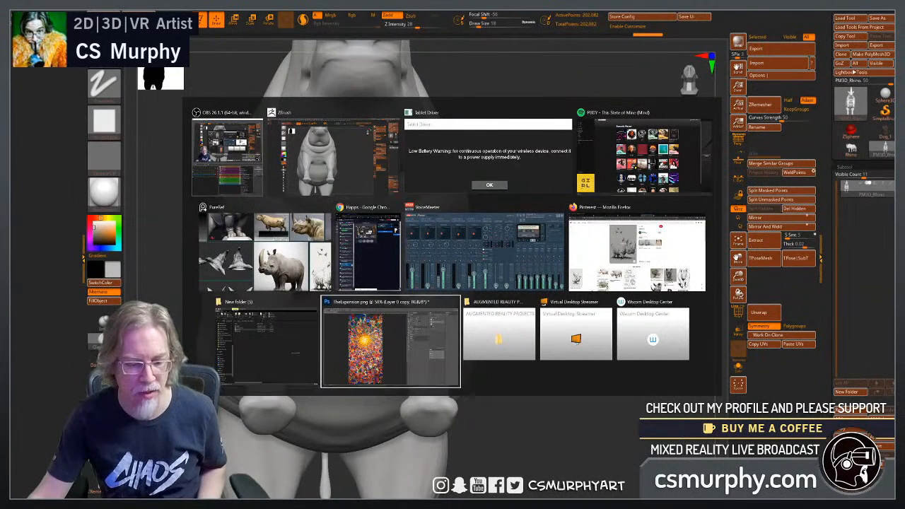
key("alt+shift+Tab")
key("alt+shift+Tab")
key("alt+shift+Tab")
key("alt+shift+Tab")
key("alt+shift+Tab")
key("alt+shift+Tab")
key("alt+shift+Tab")
key("alt+shift+Tab")
key("alt+shift+Tab")
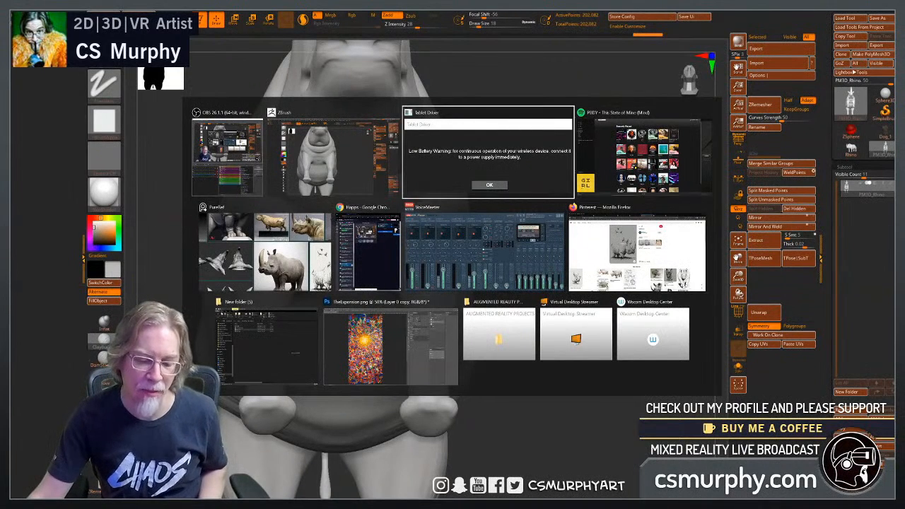
key("alt+Tab")
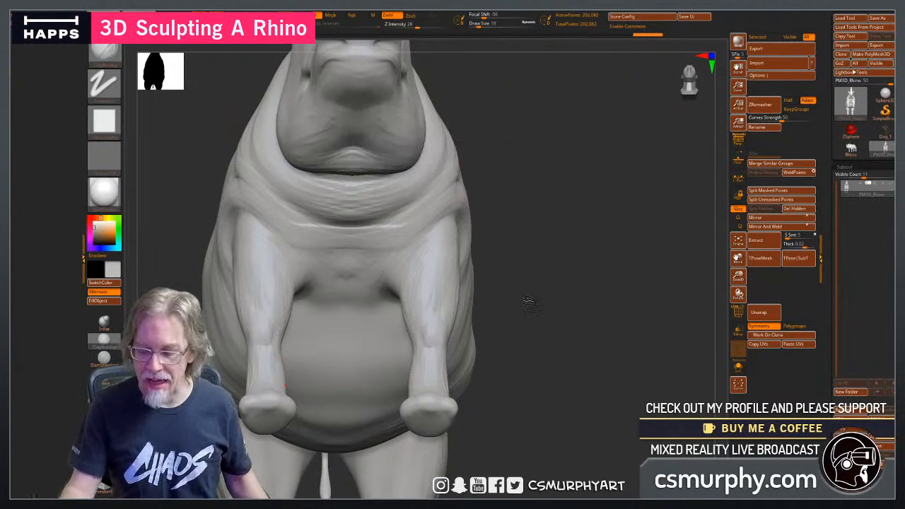
Carve a shallow toenail hollow into the front centre of the front foot with the ClayBuildup brush at draw size 9.
left_click_drag(527, 302, 523, 348)
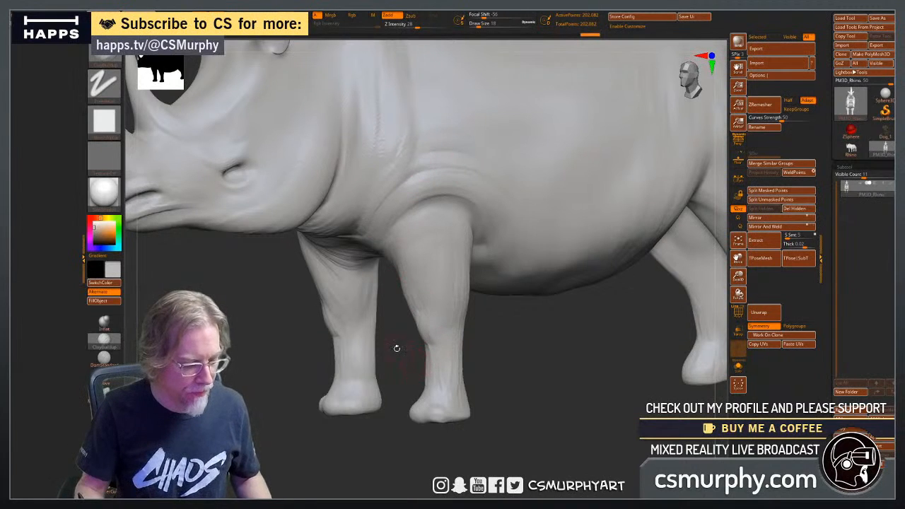
left_click_drag(396, 347, 369, 409)
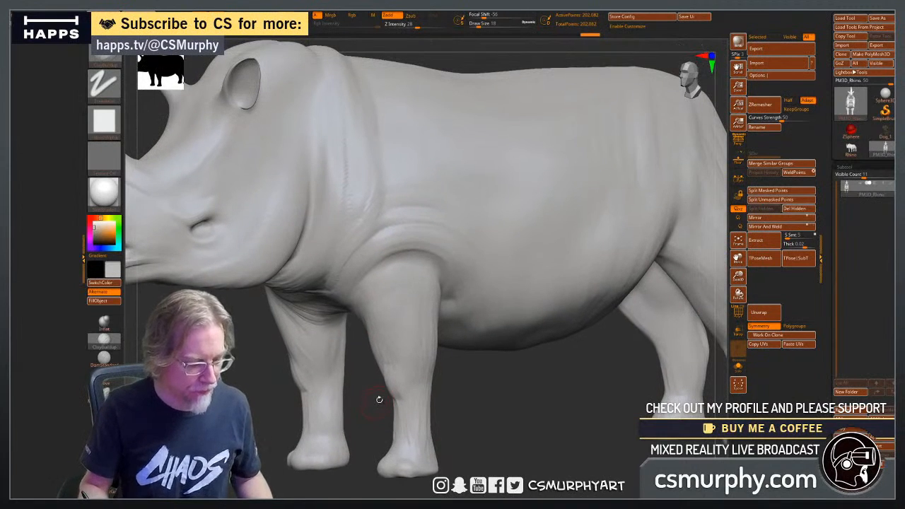
left_click_drag(456, 408, 469, 319)
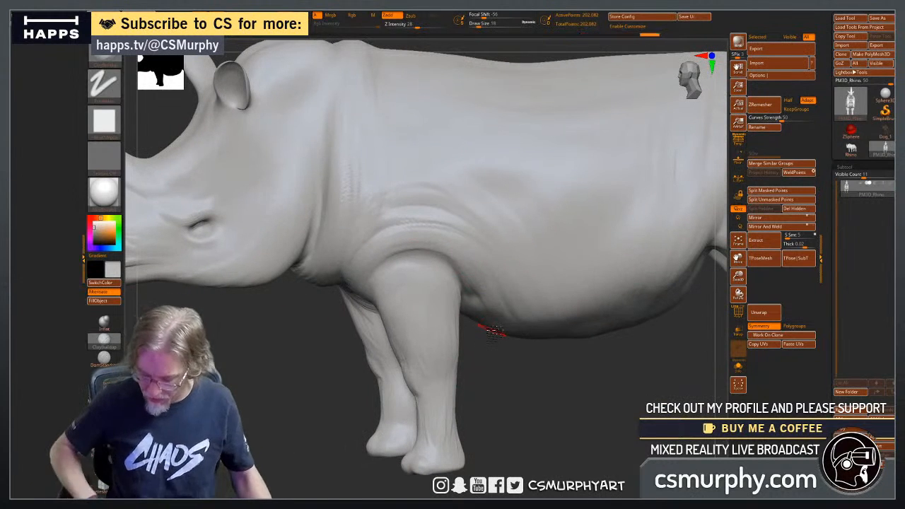
mouse_move(467, 373)
left_mouse_down()
mouse_move(523, 395)
mouse_move(505, 409)
mouse_move(488, 402)
mouse_move(473, 299)
mouse_move(501, 327)
mouse_move(489, 397)
mouse_move(497, 208)
mouse_move(495, 327)
mouse_move(372, 300)
left_mouse_up()
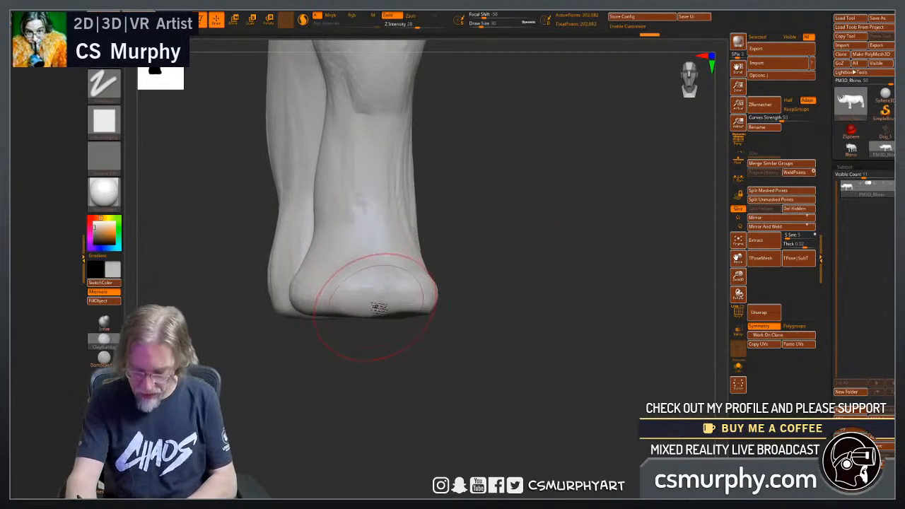
key("[")
key("[")
key("[")
key("[")
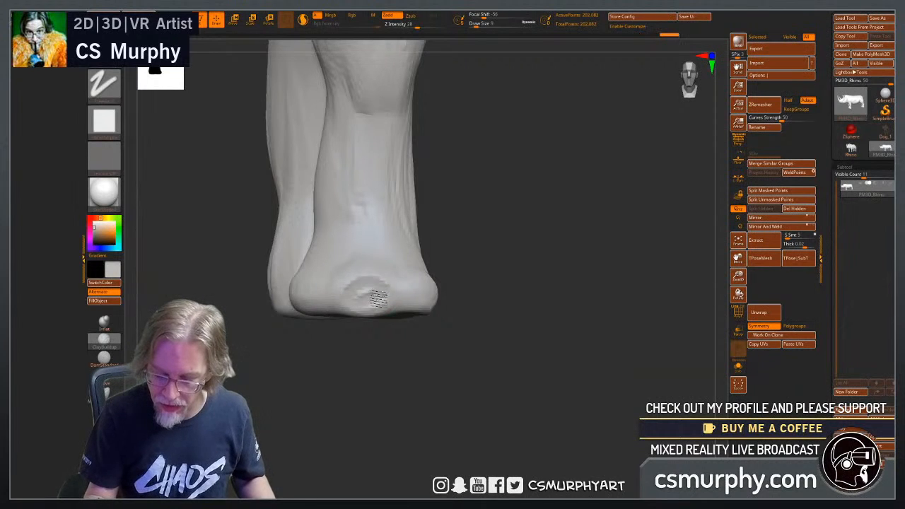
left_click_drag(352, 305, 360, 298)
Divide the rhino mesh once to subdivision level 2.
mouse_move(419, 388)
left_mouse_down()
mouse_move(436, 412)
mouse_move(440, 350)
mouse_move(426, 346)
mouse_move(438, 388)
mouse_move(453, 364)
left_mouse_up()
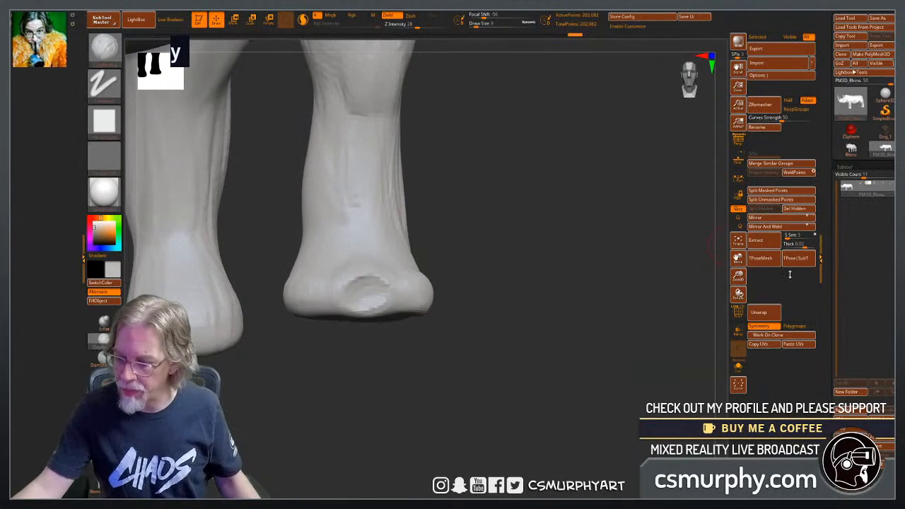
left_click(850, 166)
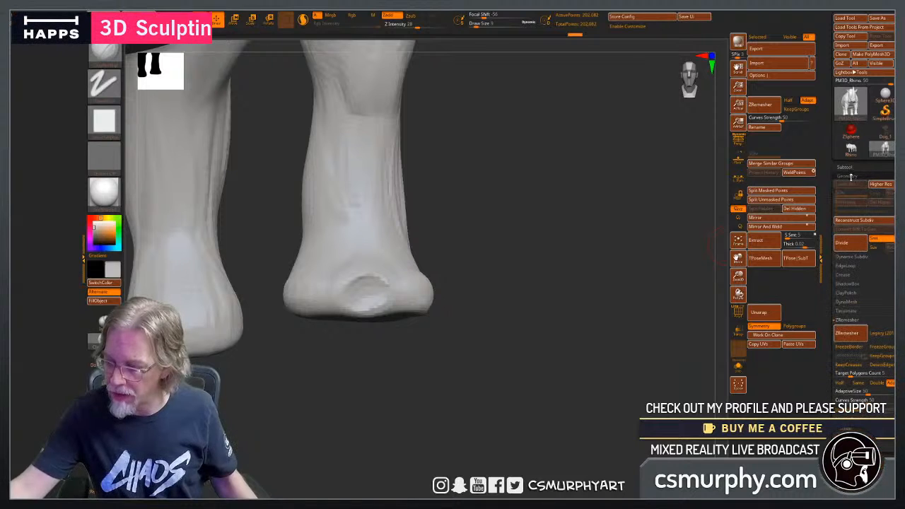
left_click(850, 177)
left_click(850, 244)
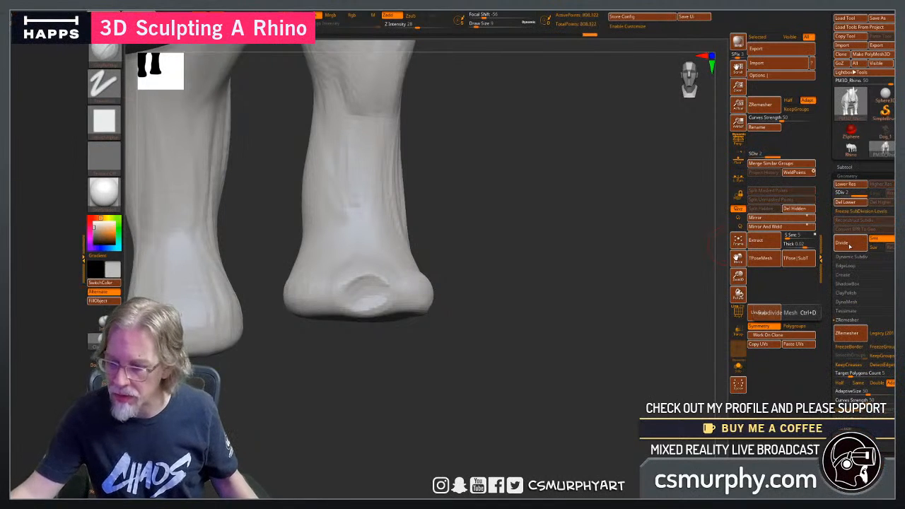
Deepen the central toenail hollow on the front foot and sharpen its rim with the ClayBuildup brush.
left_click_drag(465, 352, 438, 413)
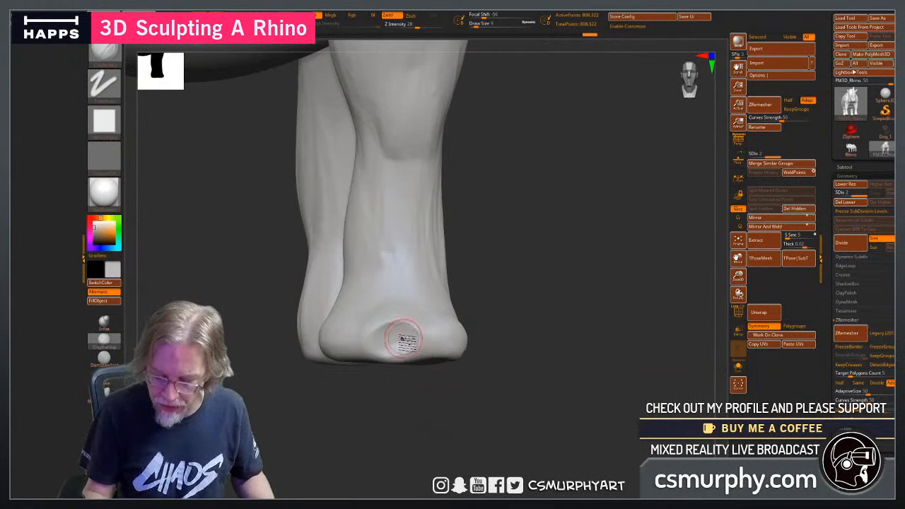
left_click_drag(393, 353, 411, 337)
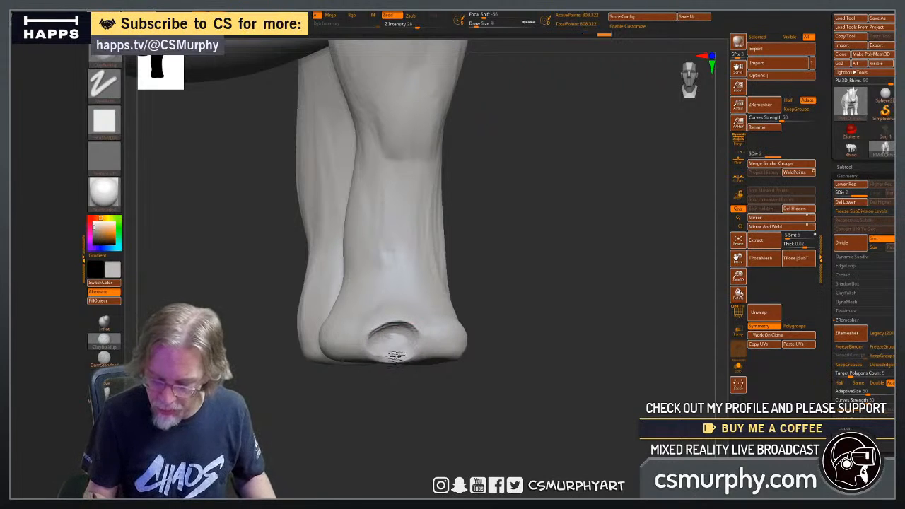
key("ctrl+z")
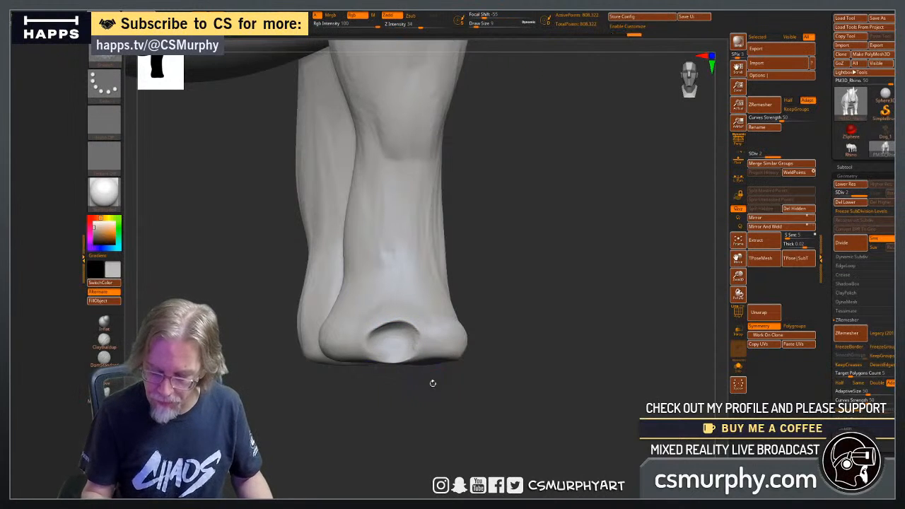
left_click_drag(433, 382, 416, 345)
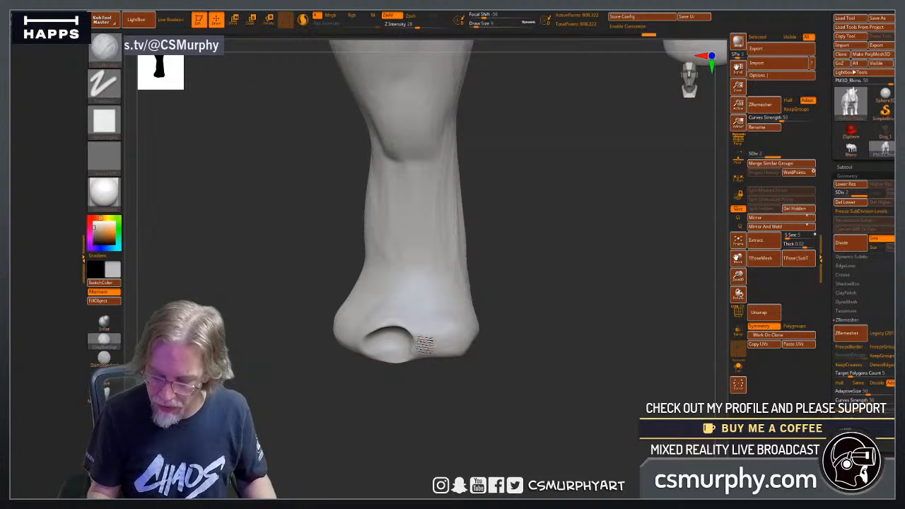
mouse_move(394, 322)
left_mouse_down()
mouse_move(420, 345)
mouse_move(388, 322)
mouse_move(365, 335)
mouse_move(399, 318)
mouse_move(404, 339)
left_mouse_up()
Carve a second toenail hollow on the outer side of the front foot, beside the central one.
left_click_drag(410, 385, 452, 398)
mouse_move(444, 363)
left_mouse_down()
mouse_move(454, 374)
mouse_move(454, 335)
left_mouse_up()
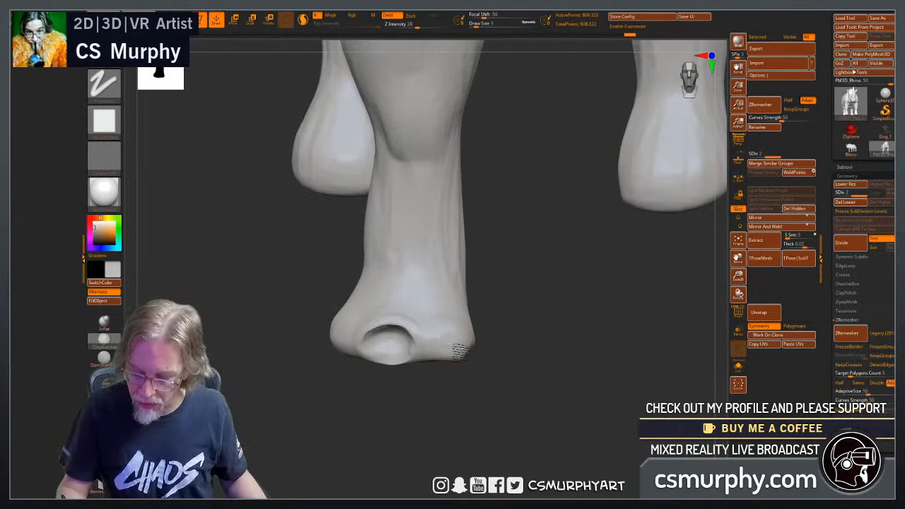
mouse_move(529, 366)
left_mouse_down("alt")
mouse_move(469, 363)
mouse_move(439, 389)
mouse_move(458, 382)
mouse_move(452, 387)
mouse_move(370, 412)
mouse_move(475, 394)
mouse_move(417, 382)
left_mouse_up("alt")
left_click_drag(354, 379, 439, 373)
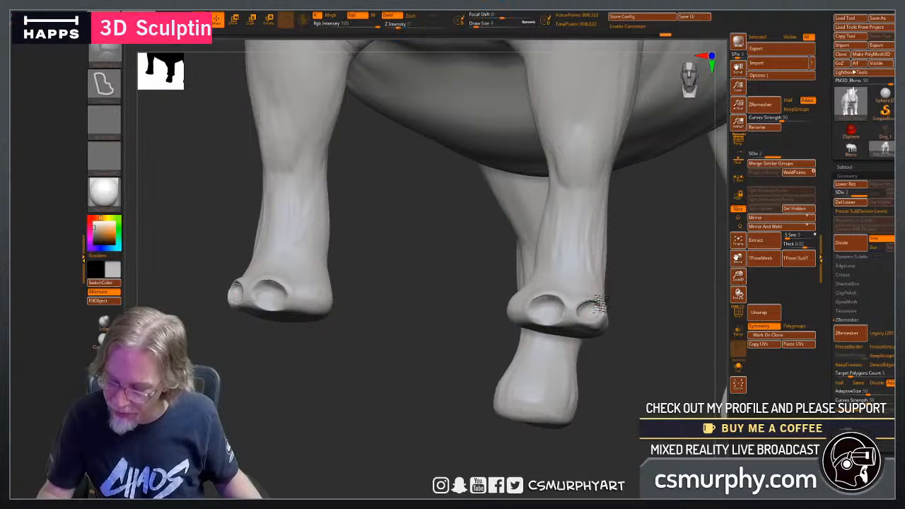
left_click_drag(608, 309, 602, 306, "shift")
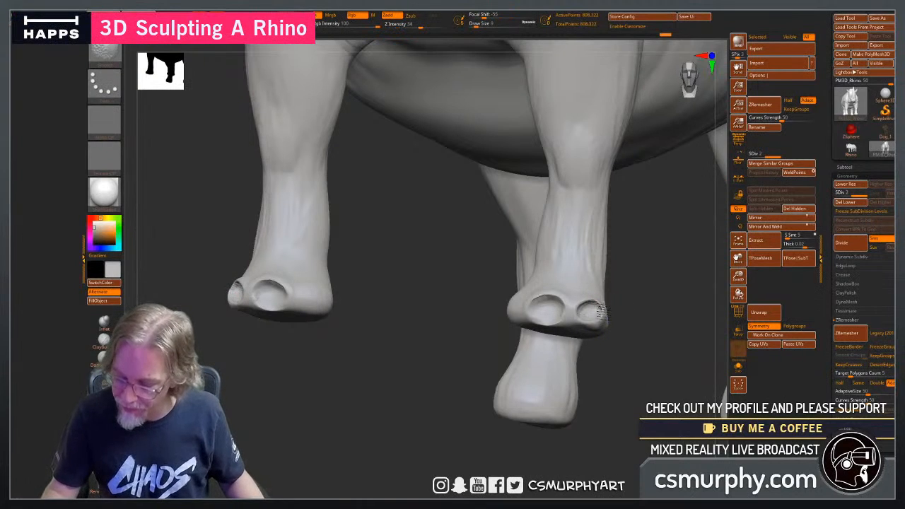
Carve a third toenail hollow on the inner side of the front foot and round out its edges.
left_click_drag(598, 351, 609, 361)
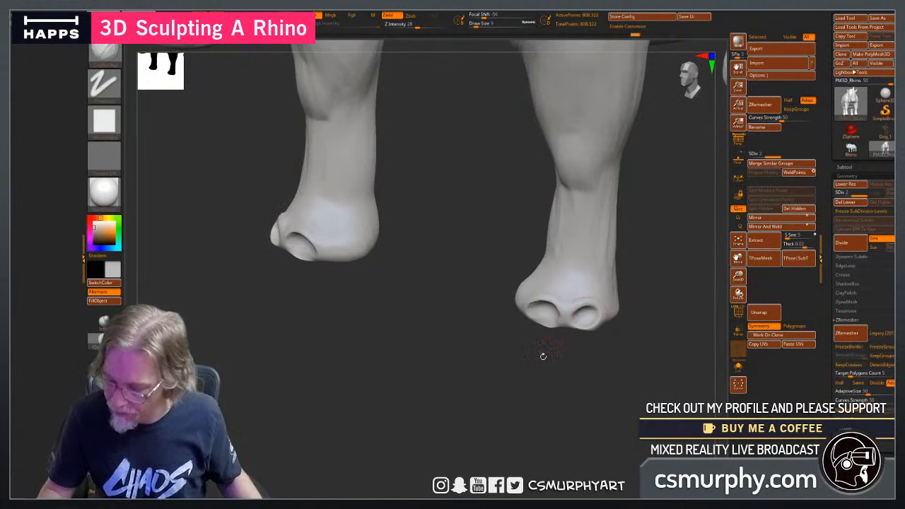
left_click_drag(543, 356, 535, 300)
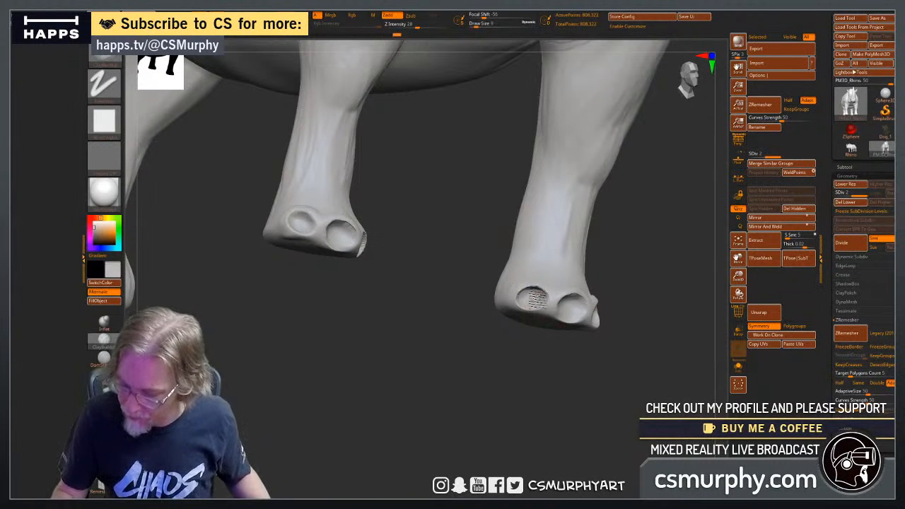
mouse_move(549, 297)
left_mouse_down("shift")
mouse_move(528, 296)
mouse_move(534, 307)
left_mouse_up("shift")
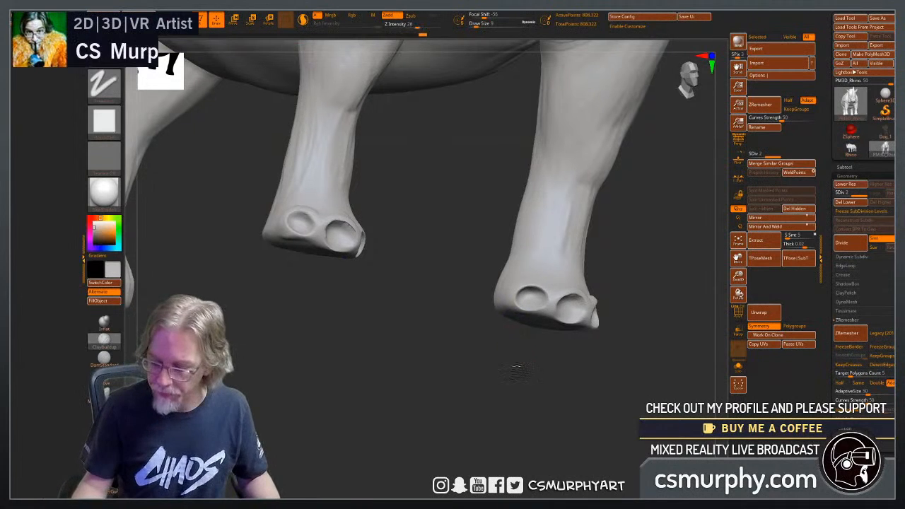
mouse_move(519, 359)
left_mouse_down("alt")
mouse_move(481, 375)
mouse_move(480, 319)
mouse_move(472, 336)
mouse_move(500, 331)
left_mouse_up("alt")
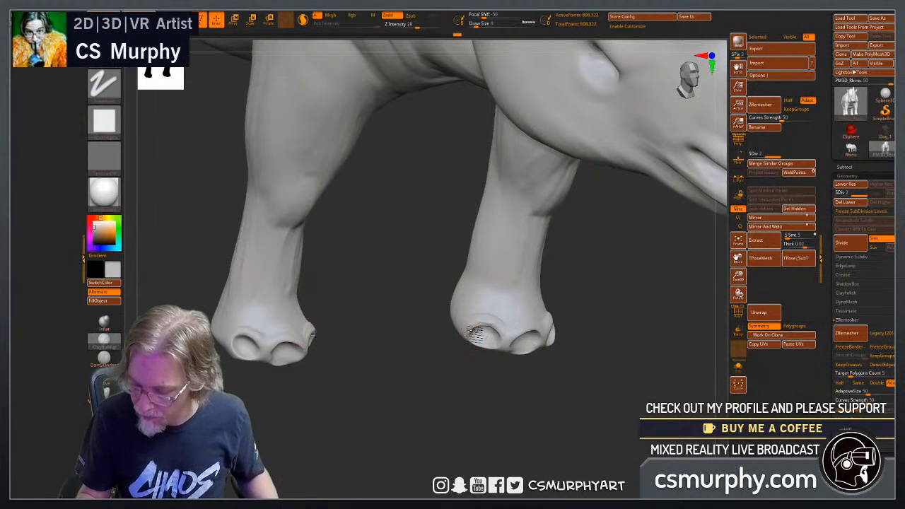
mouse_move(460, 383)
left_mouse_down()
mouse_move(494, 382)
mouse_move(519, 367)
left_mouse_up()
mouse_move(496, 335)
left_mouse_down("shift")
mouse_move(480, 344)
mouse_move(482, 329)
left_mouse_up("shift")
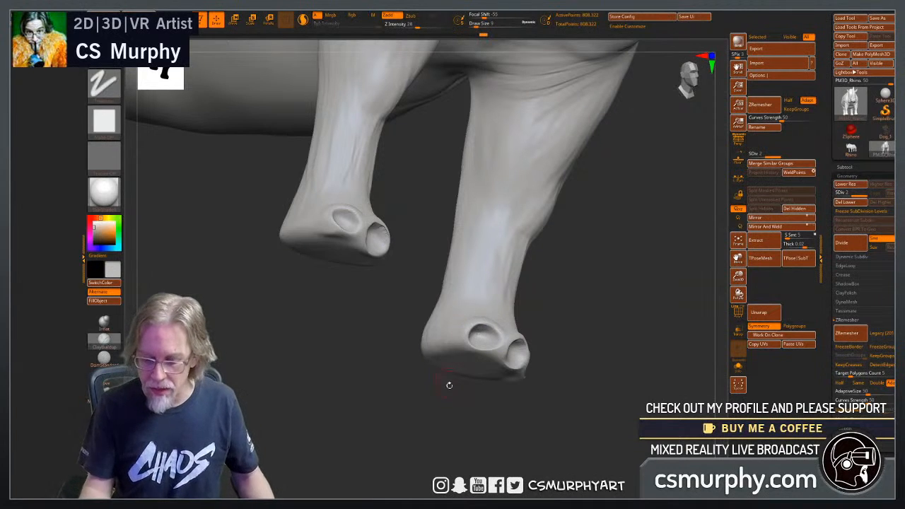
left_click_drag(448, 384, 510, 360)
left_click_drag(521, 393, 452, 402)
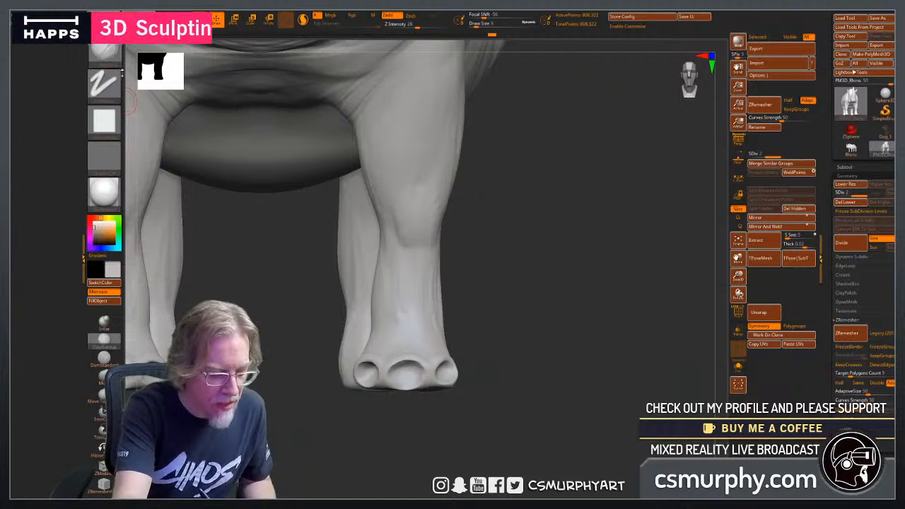
Save the project to the Desktop as a ZPR file with a name beginning with Rhino.
left_click_drag(518, 357, 487, 375, "alt")
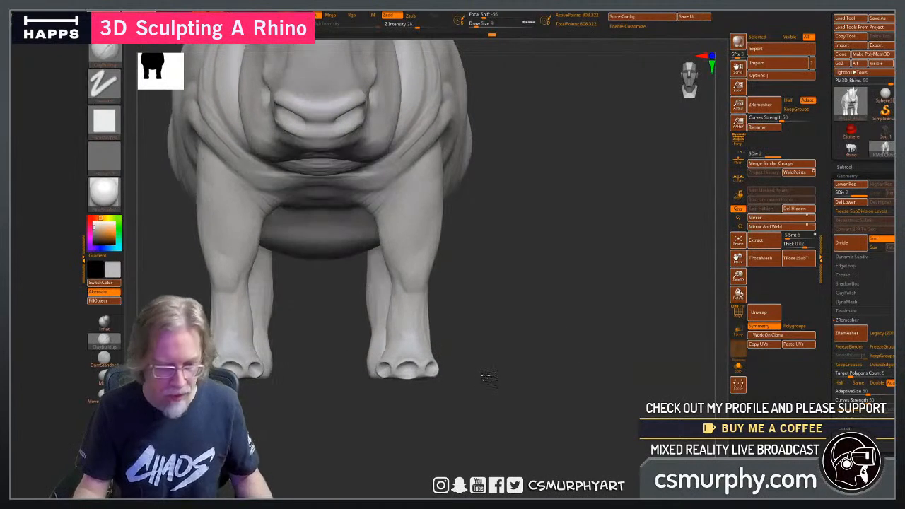
key("ctrl+s")
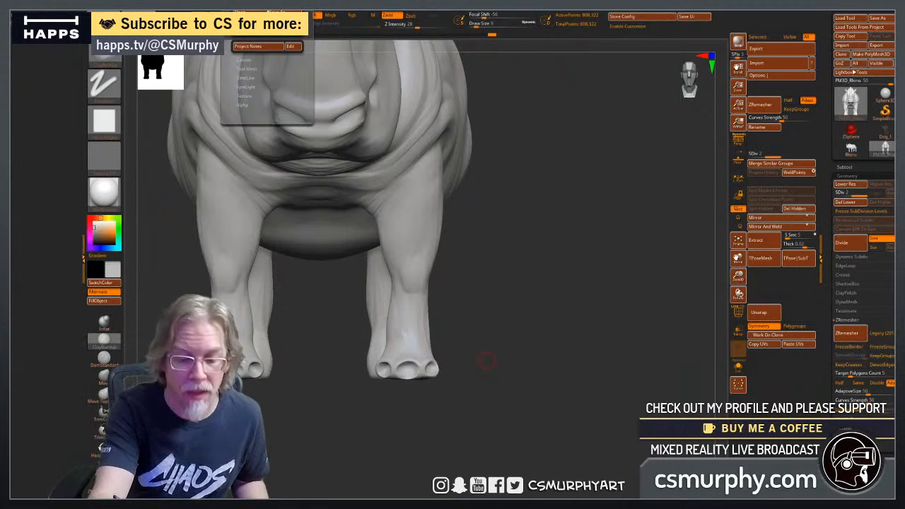
left_click(302, 43)
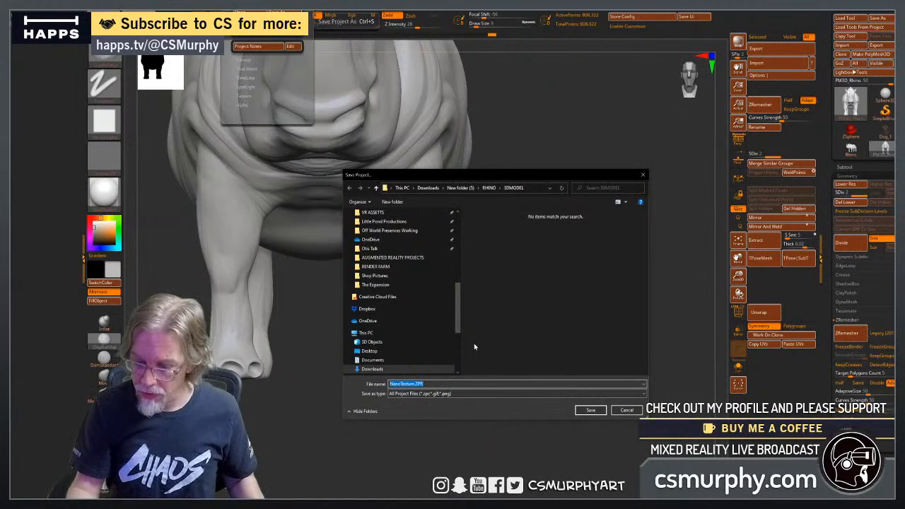
scroll(459, 305, "up", 10)
left_click(369, 236)
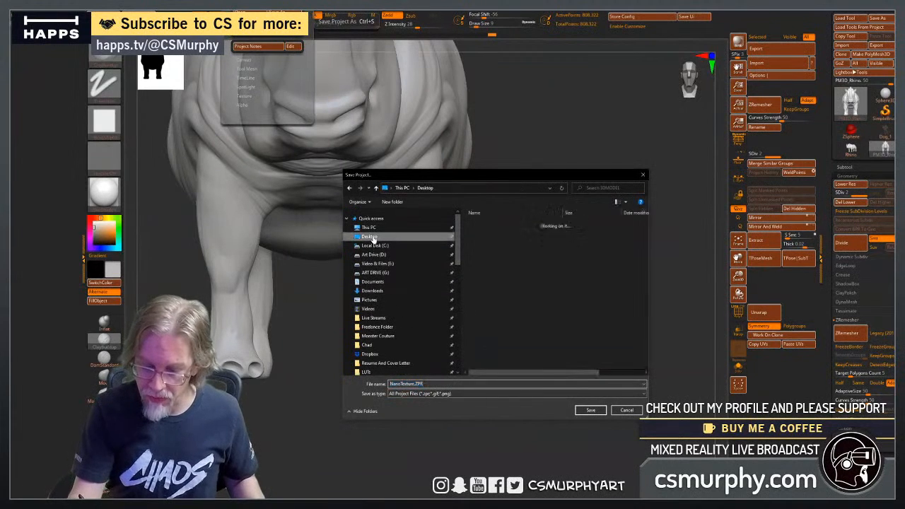
left_click(415, 386)
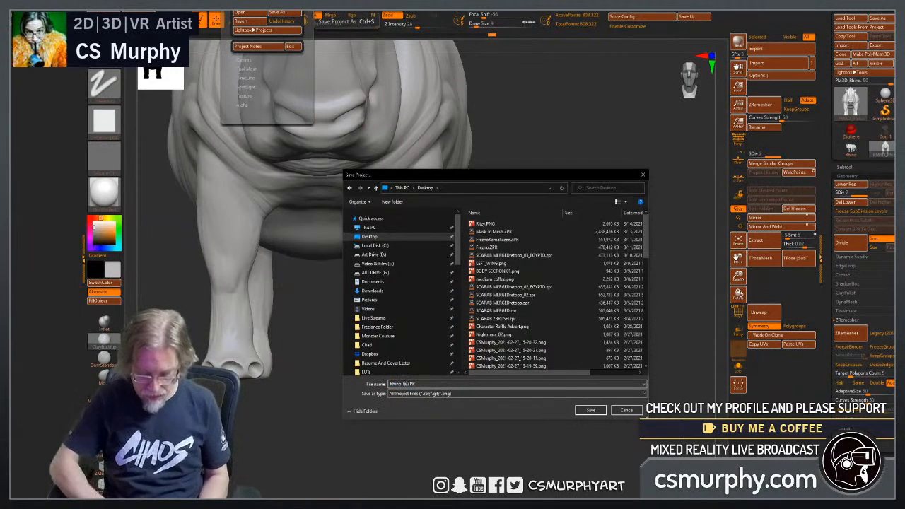
key("Return")
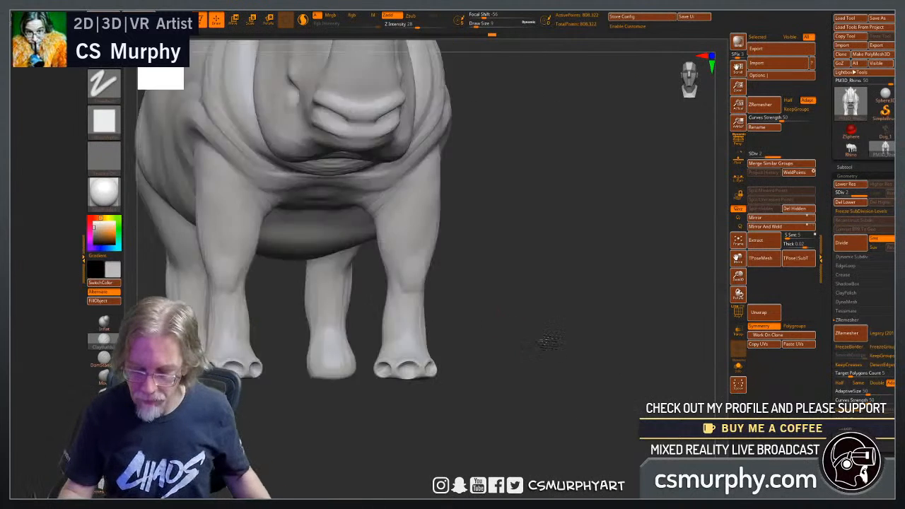
Append a Sphere3D to the rhino as a new subtool for the eyeball.
mouse_move(542, 340)
left_mouse_down()
mouse_move(537, 346)
mouse_move(539, 333)
left_mouse_up()
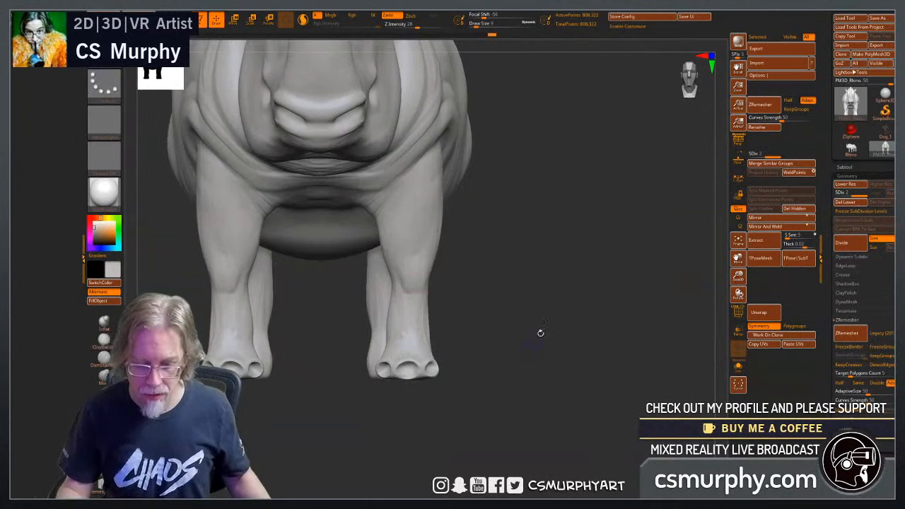
left_click_drag(538, 279, 522, 389)
left_click_drag(261, 424, 321, 372, "alt")
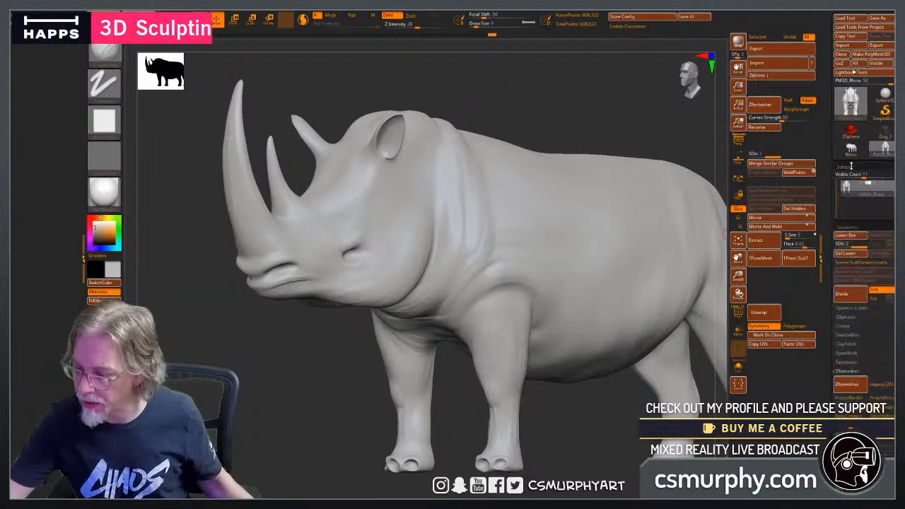
left_click(850, 166)
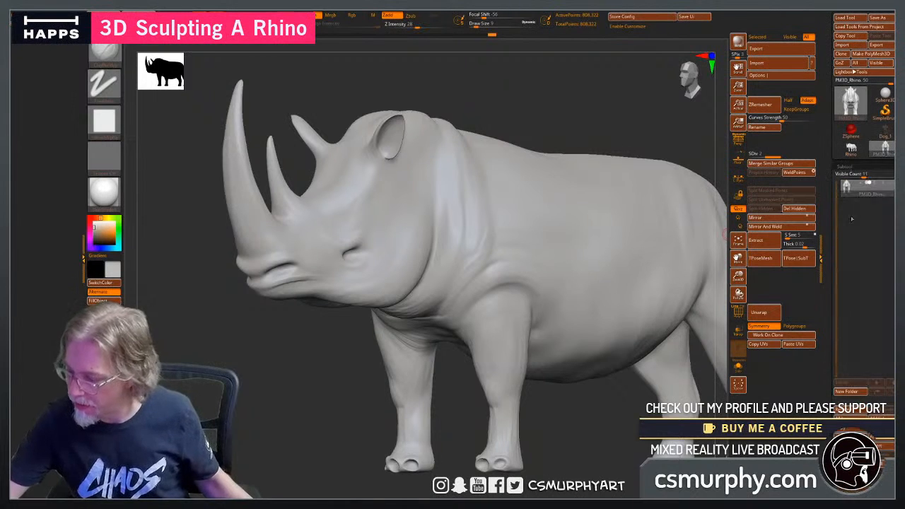
left_click(876, 436)
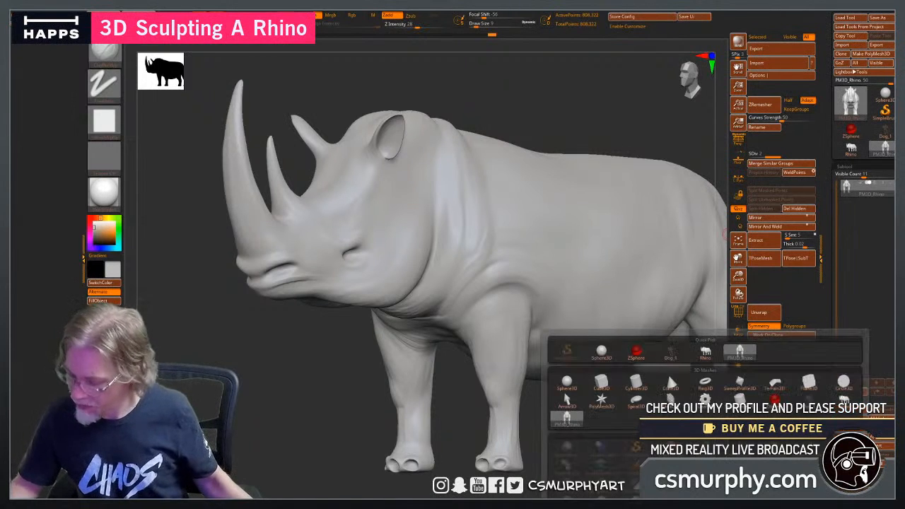
left_click(567, 383)
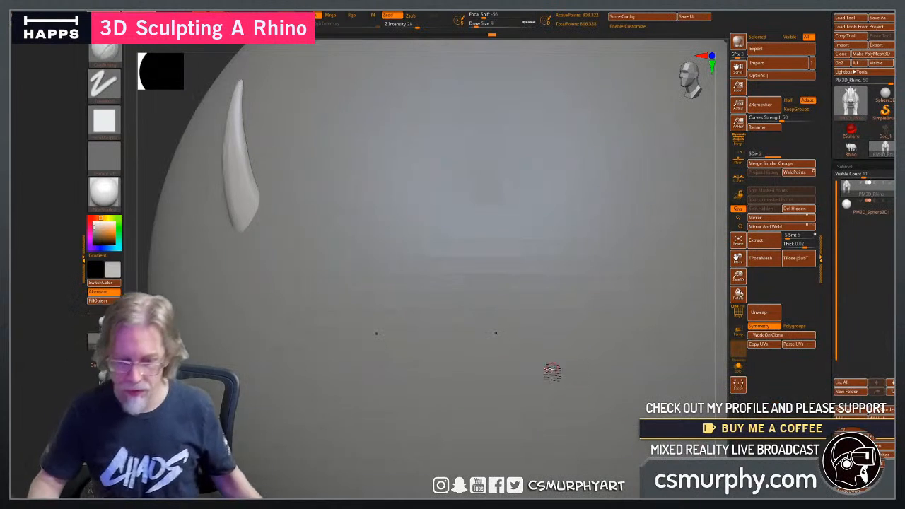
Scale the appended sphere down to roughly eyeball size and move it beside the rhino's head.
key("f")
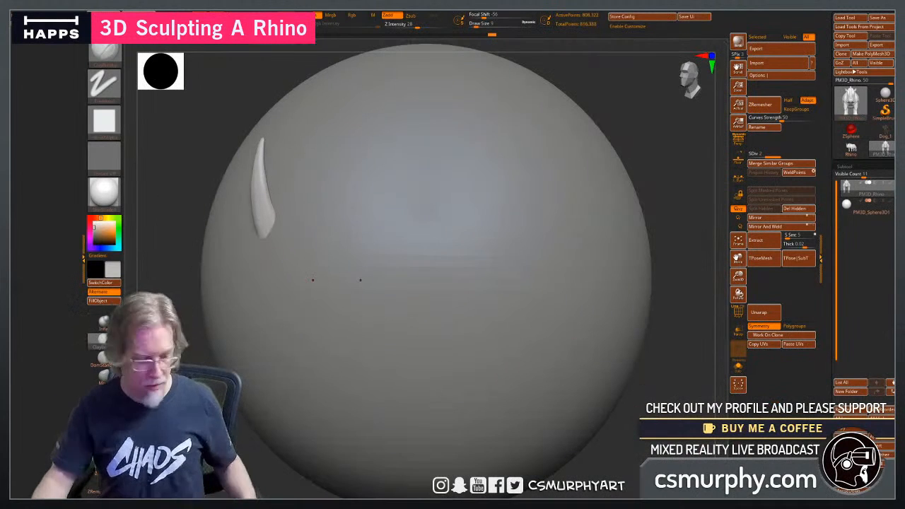
left_click(848, 205)
key("w")
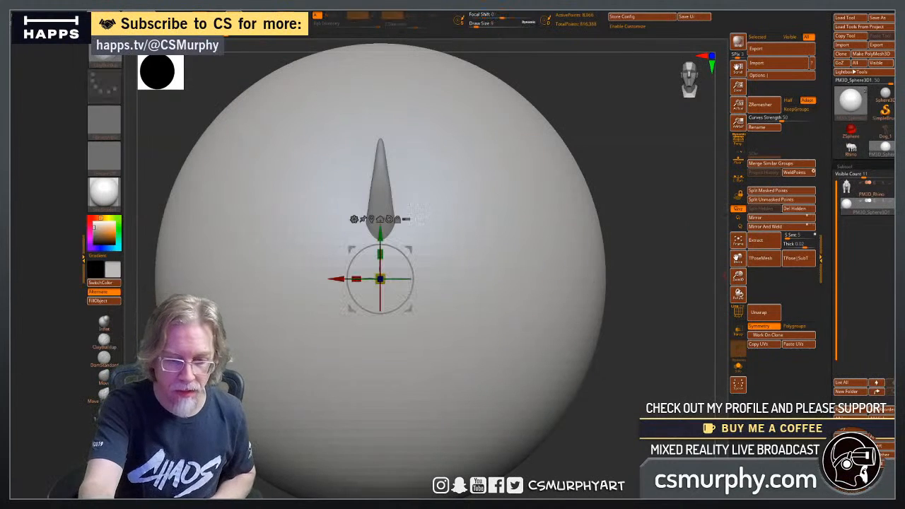
left_click_drag(381, 278, 277, 425)
left_click_drag(414, 254, 462, 243)
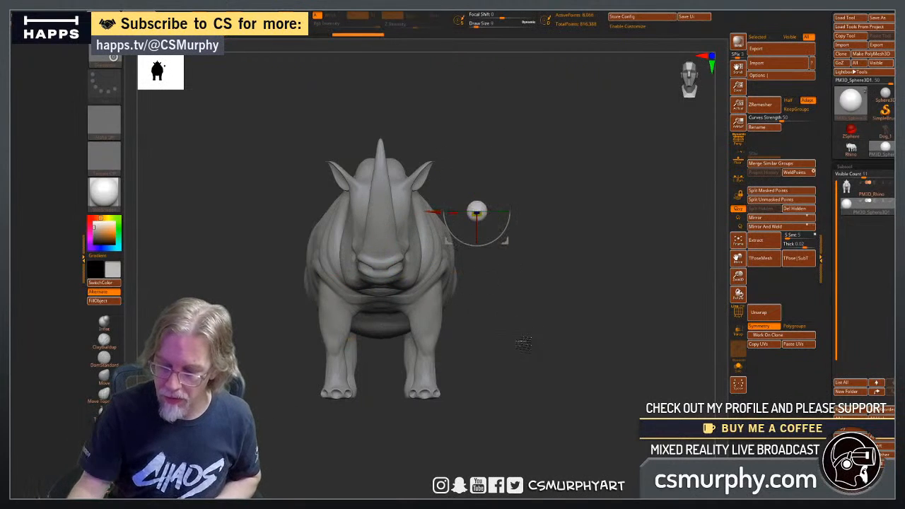
Move the small sphere from beside the body onto the eye area on the side of the rhino's head.
left_click_drag(523, 342, 489, 344, "shift")
left_click_drag(510, 188, 369, 227)
left_click_drag(368, 367, 404, 371, "shift")
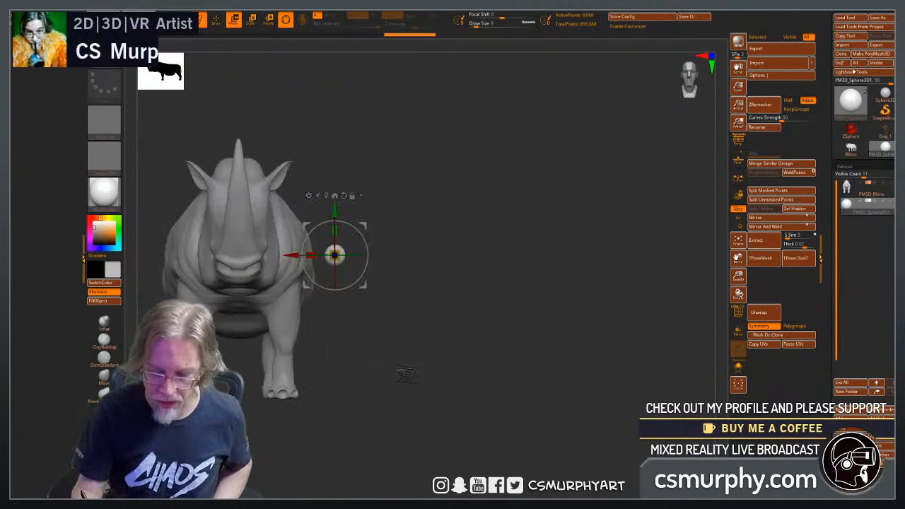
left_click_drag(294, 271, 222, 272)
left_click_drag(421, 352, 378, 336, "shift")
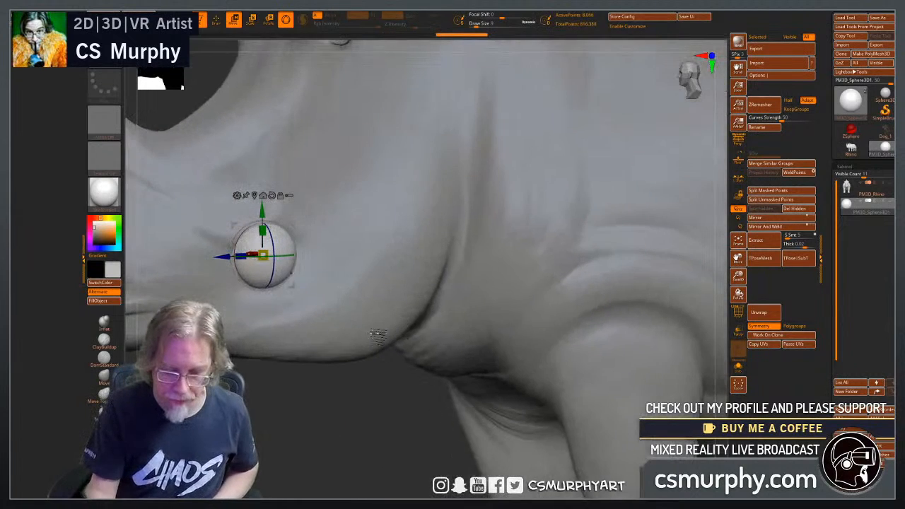
Sink the sphere into the eye socket and adjust its size and depth until it fits between the eyelids.
left_click_drag(296, 417, 328, 414)
left_click_drag(229, 257, 208, 260)
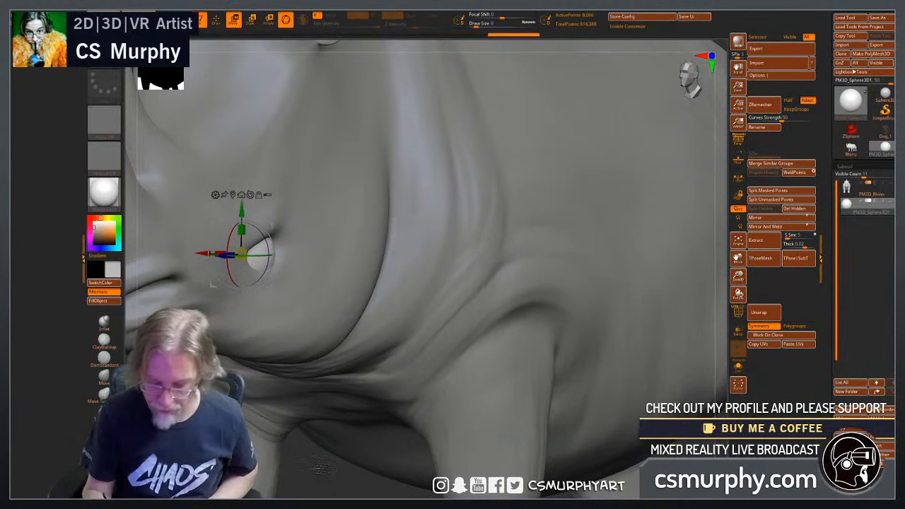
left_click_drag(321, 469, 300, 408)
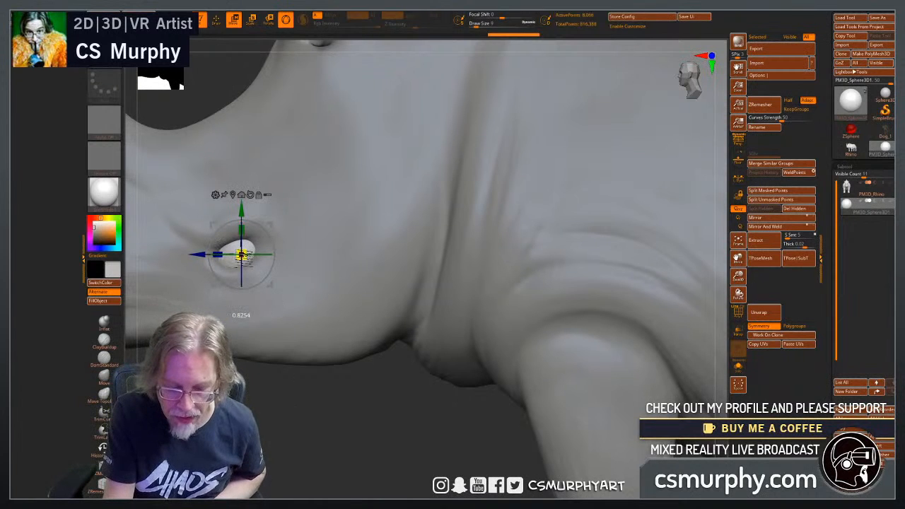
left_click_drag(247, 386, 316, 391)
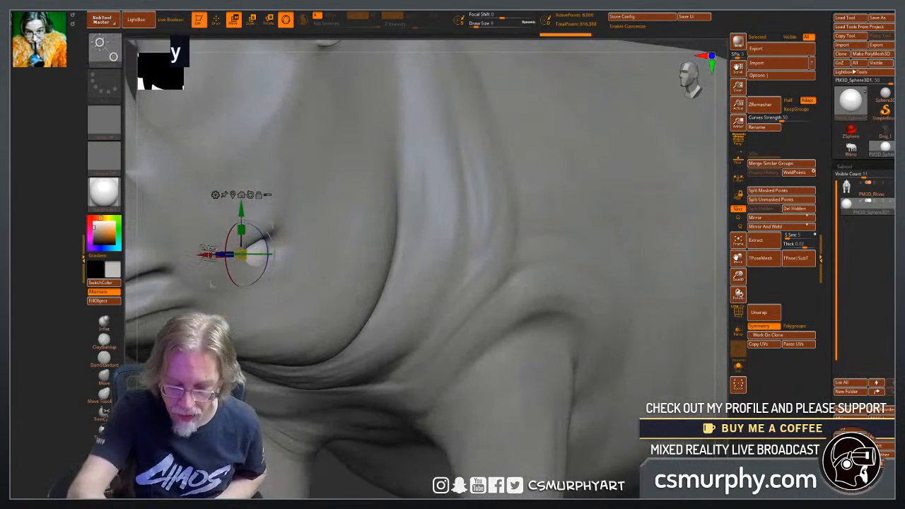
left_click_drag(208, 257, 216, 260)
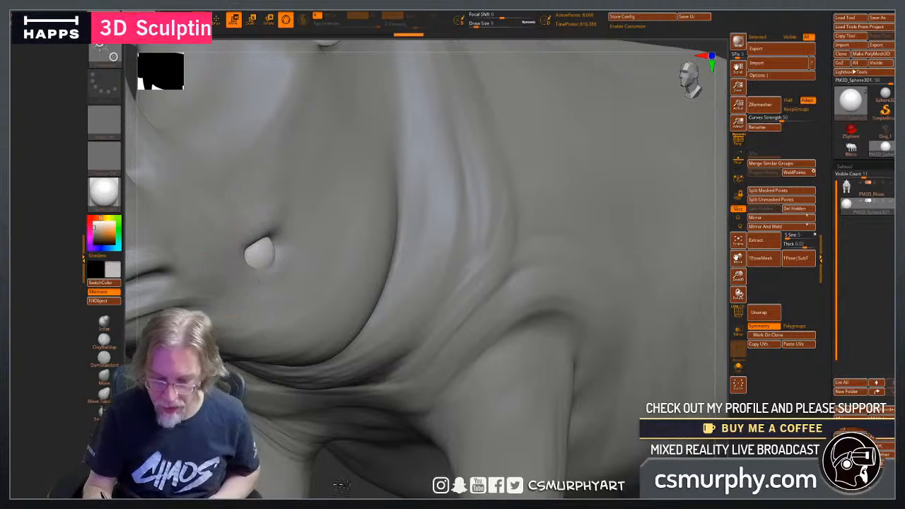
left_click_drag(463, 474, 335, 487)
Duplicate the eyeball and mirror the copy across the X axis with SubTool Master, appending it as a new subtool.
left_click_drag(518, 446, 701, 416, "alt")
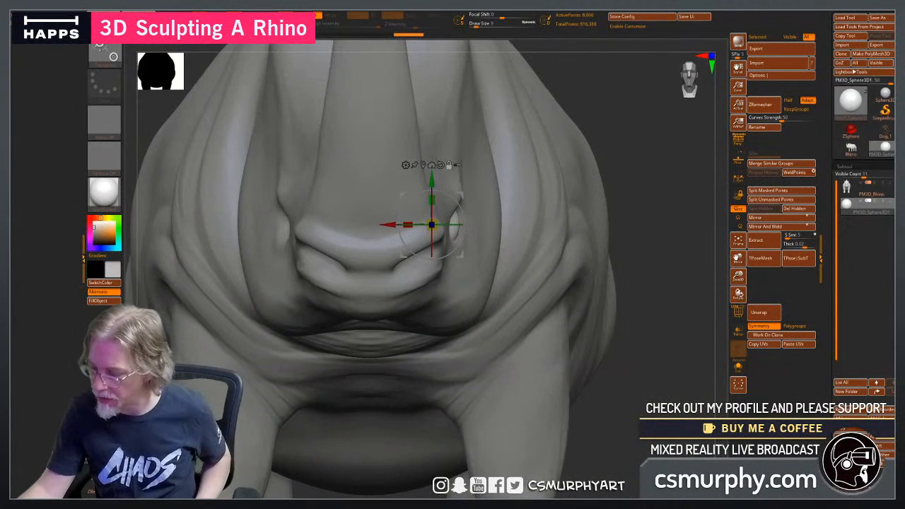
left_click(737, 349)
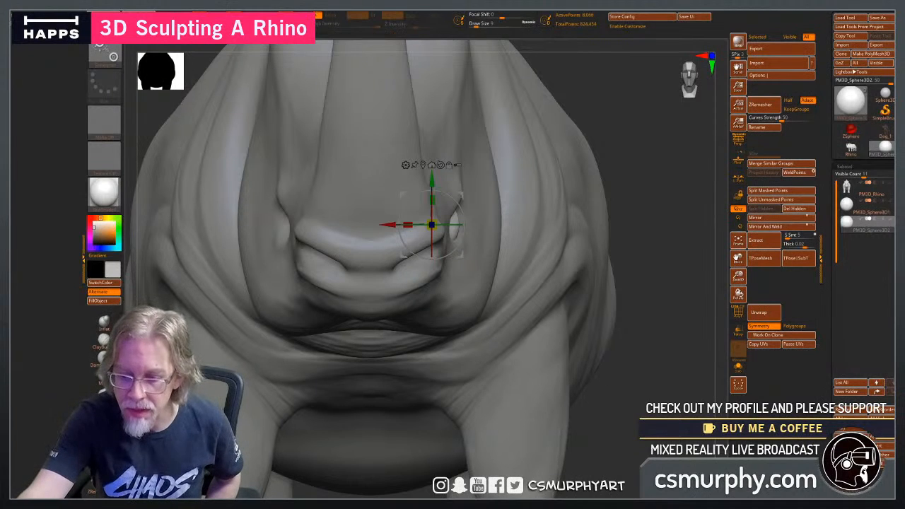
mouse_move(542, 7)
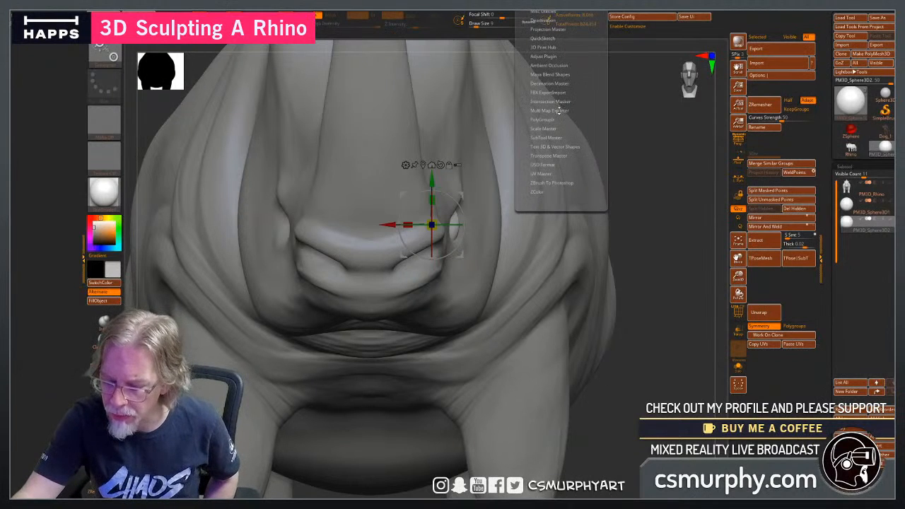
left_click(554, 136)
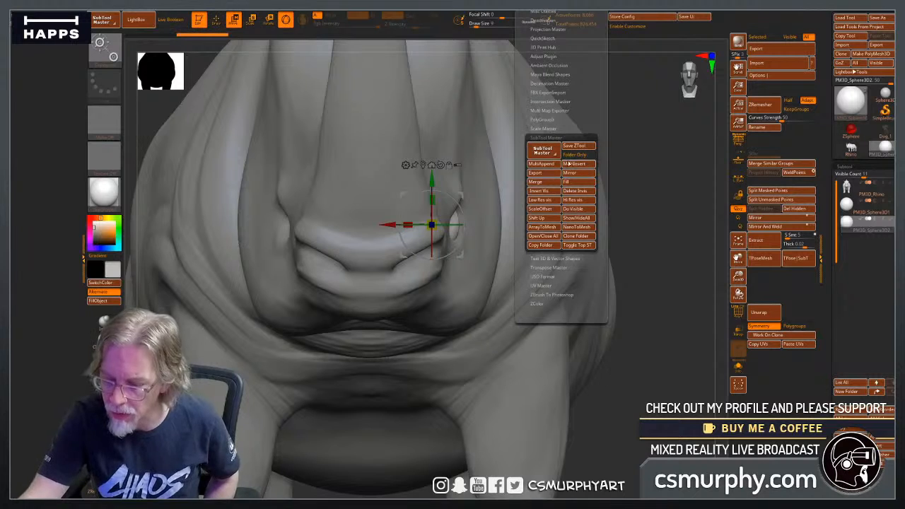
left_click(573, 173)
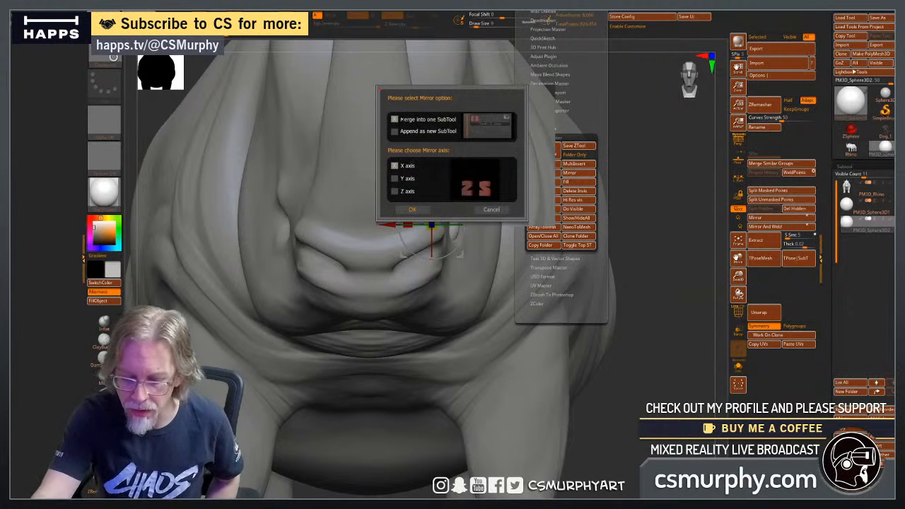
left_click(394, 131)
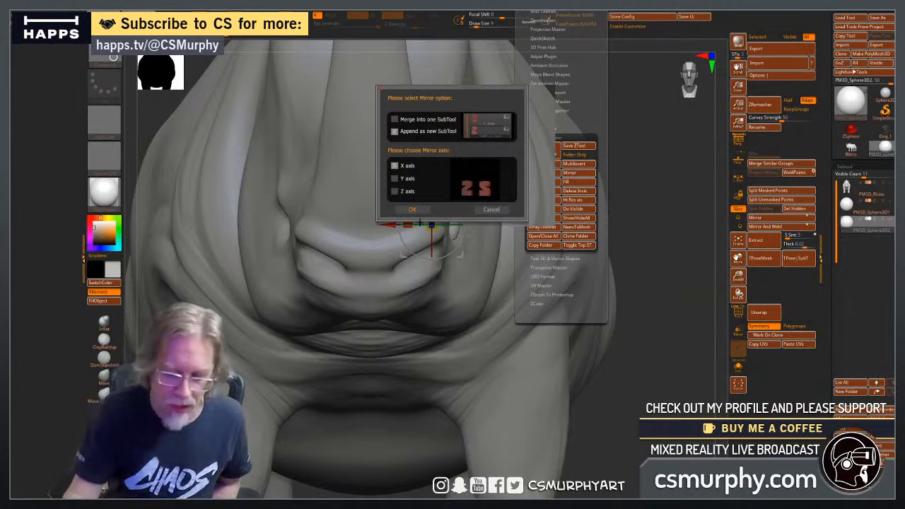
left_click(412, 210)
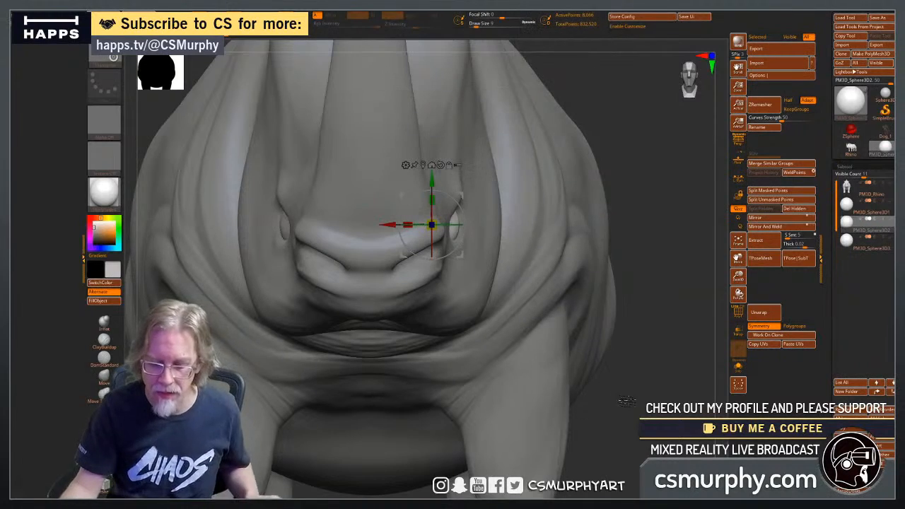
left_click_drag(626, 401, 598, 394)
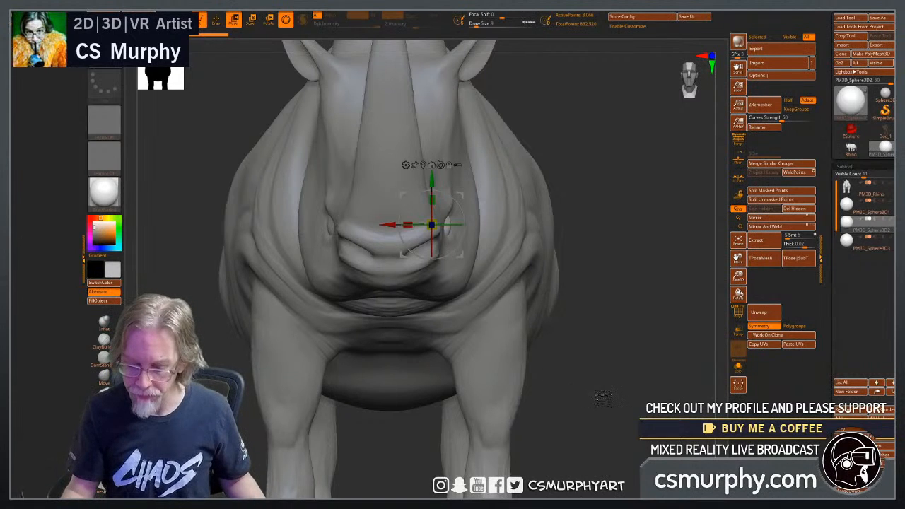
left_click_drag(603, 398, 558, 390)
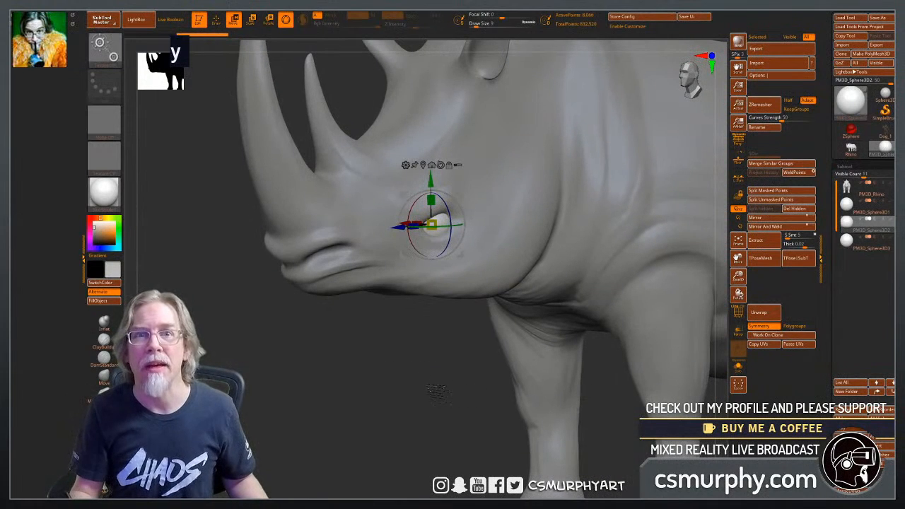
key("alt+Tab")
key("alt+Tab")
key("alt+Tab")
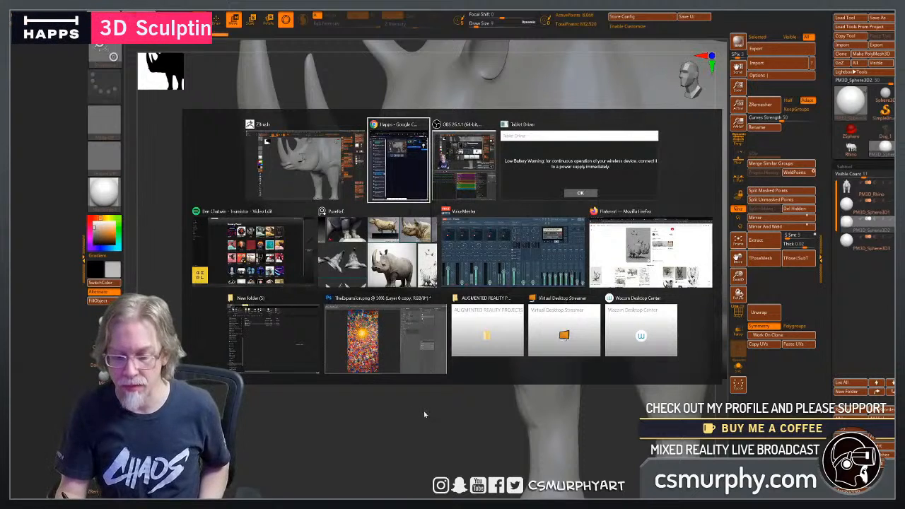
key("Escape")
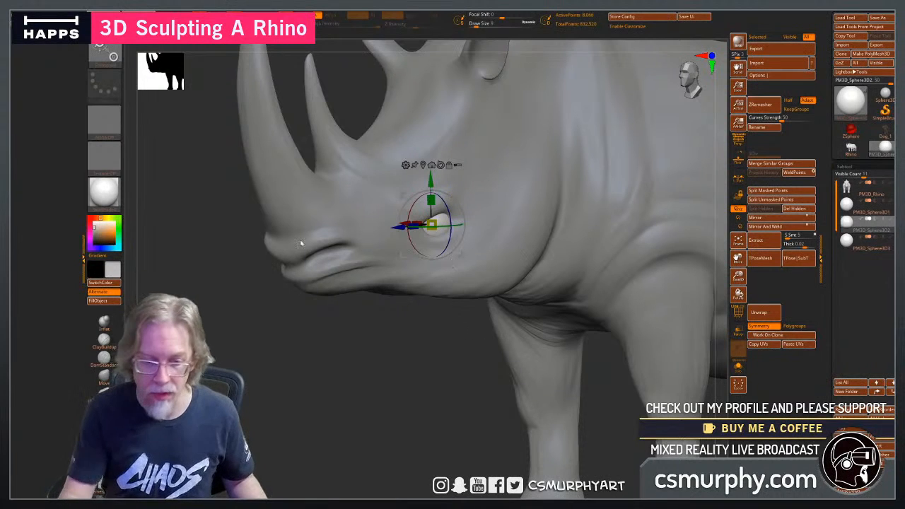
Carve the crease at the front corner and upper lid of the rhino's eye with the DamStandard brush on the body subtool.
key("q")
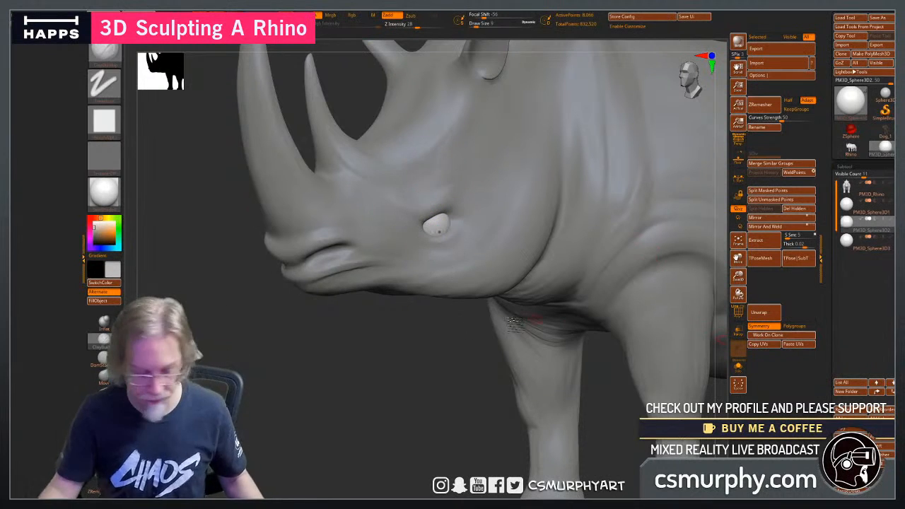
left_click(104, 365)
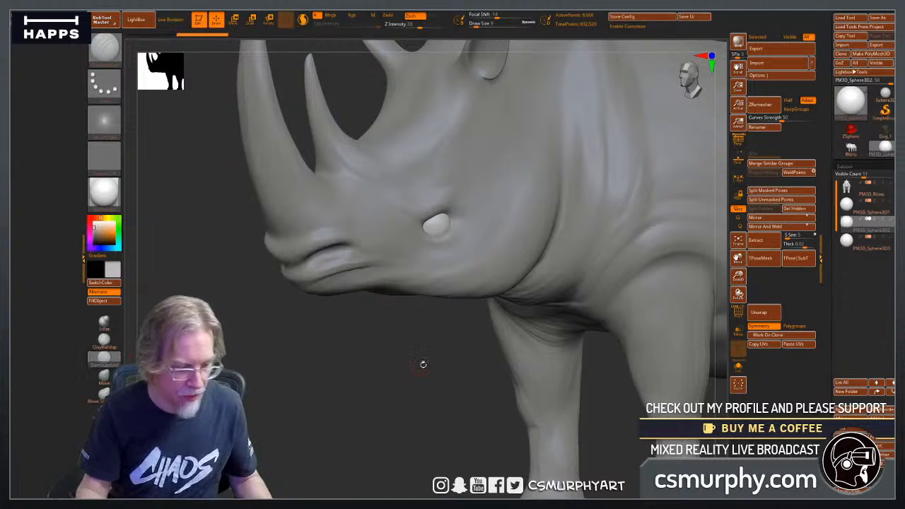
left_click_drag(418, 352, 485, 357, "alt")
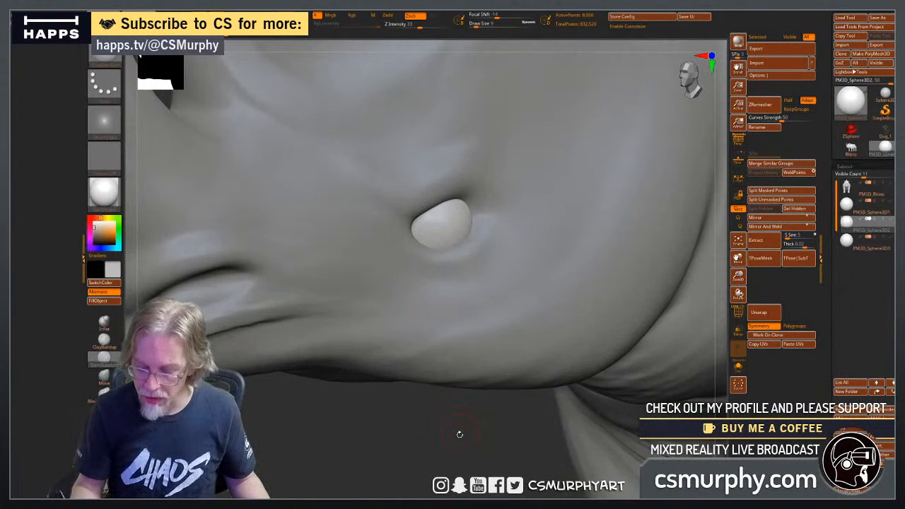
mouse_move(459, 432)
left_mouse_down("alt")
mouse_move(304, 482)
mouse_move(323, 481)
left_mouse_up("alt")
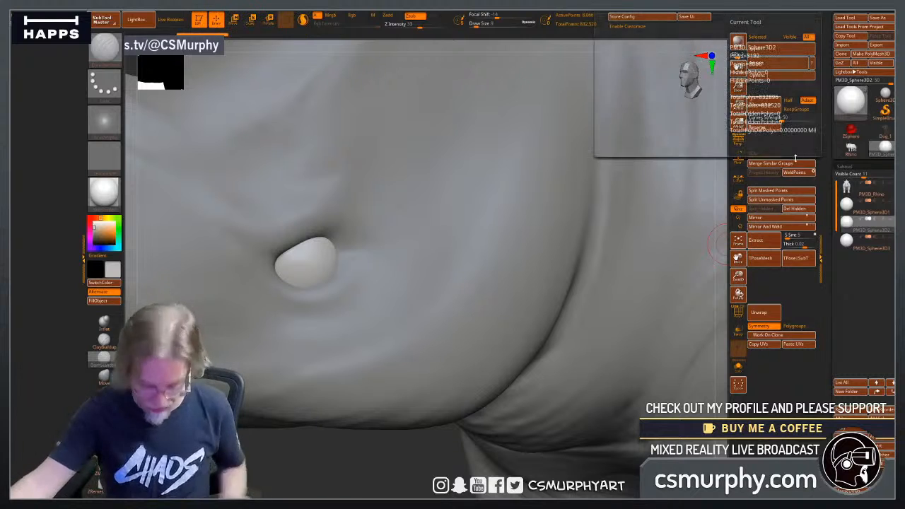
left_click(845, 187)
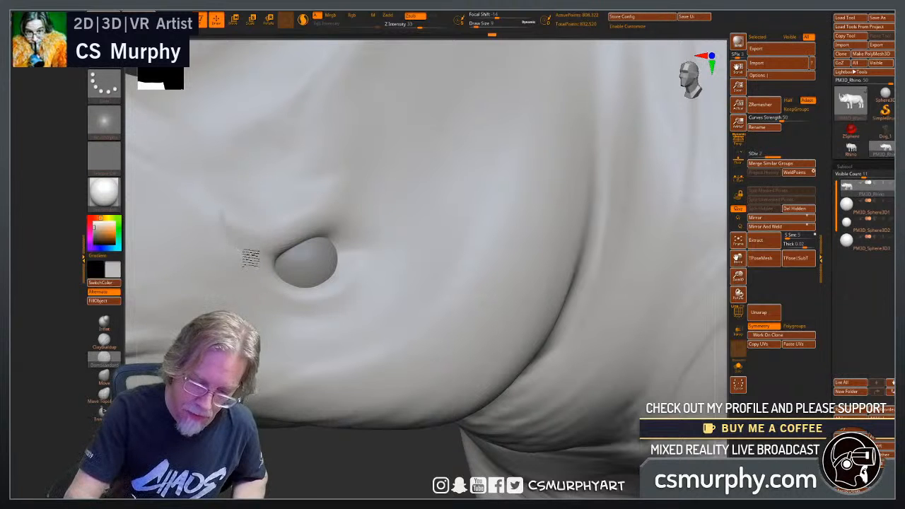
left_click_drag(274, 256, 311, 237)
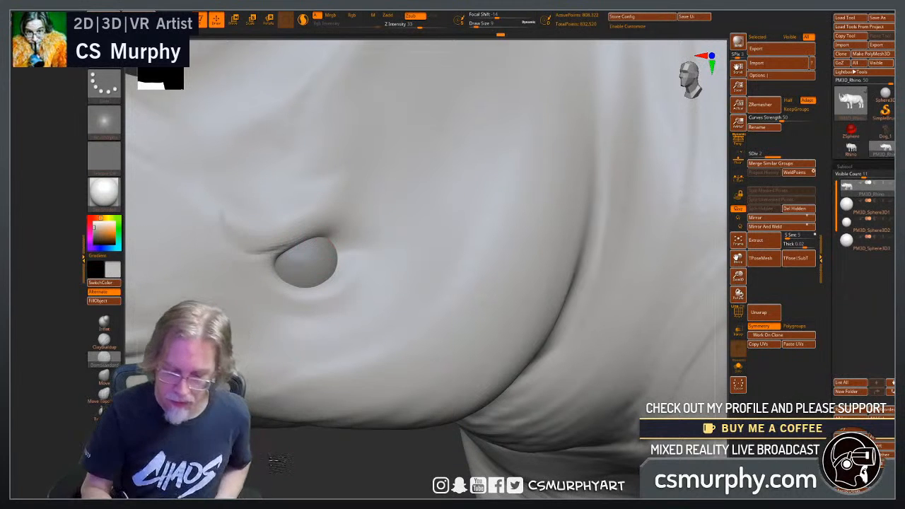
mouse_move(346, 461)
left_mouse_down()
mouse_move(243, 463)
mouse_move(350, 452)
left_mouse_up()
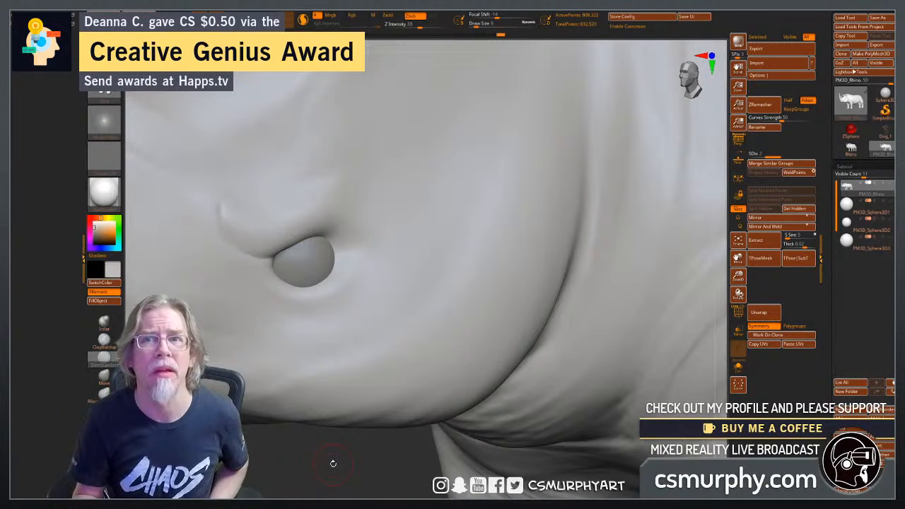
Carve an upward-curving crease behind the rear corner of the rhino's eye with the DamStandard brush.
left_click_drag(288, 464, 260, 454, "alt")
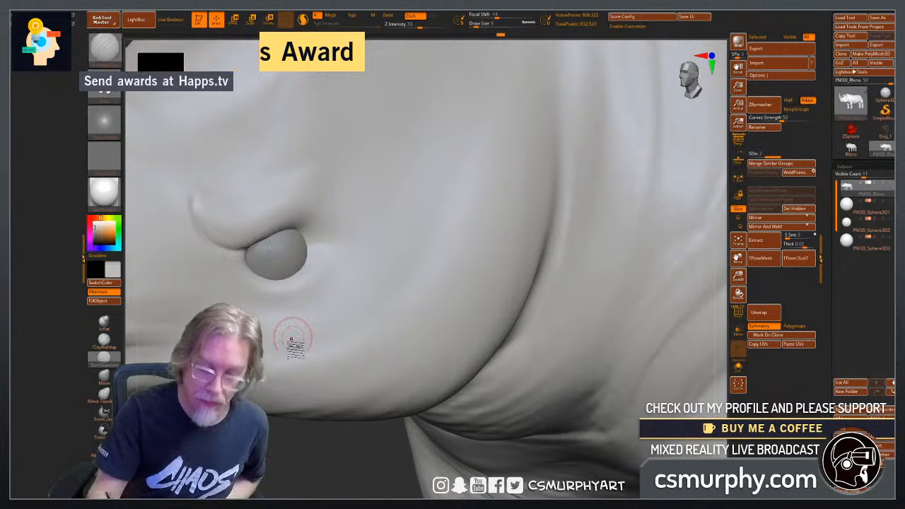
left_click_drag(281, 456, 279, 460)
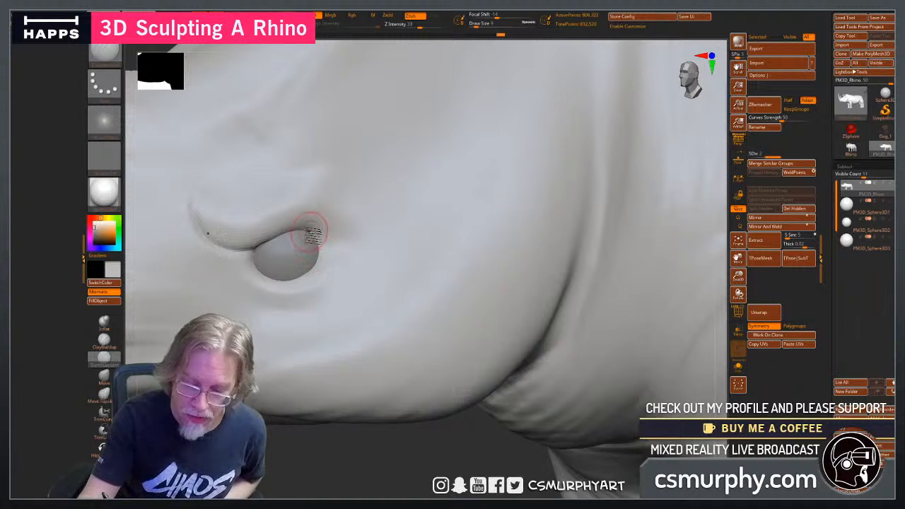
left_click_drag(341, 252, 371, 215)
left_click_drag(358, 457, 355, 461)
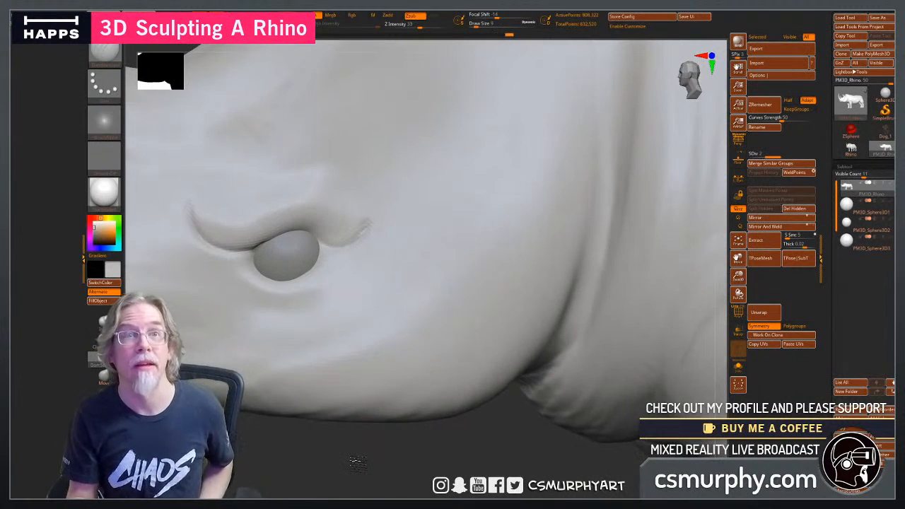
Carve short wrinkle lines behind the eye's rear corner and deepen the curved crease beneath the lower lid.
mouse_move(327, 249)
left_mouse_down()
mouse_move(365, 258)
mouse_move(361, 276)
left_mouse_up()
left_click_drag(339, 453, 339, 441)
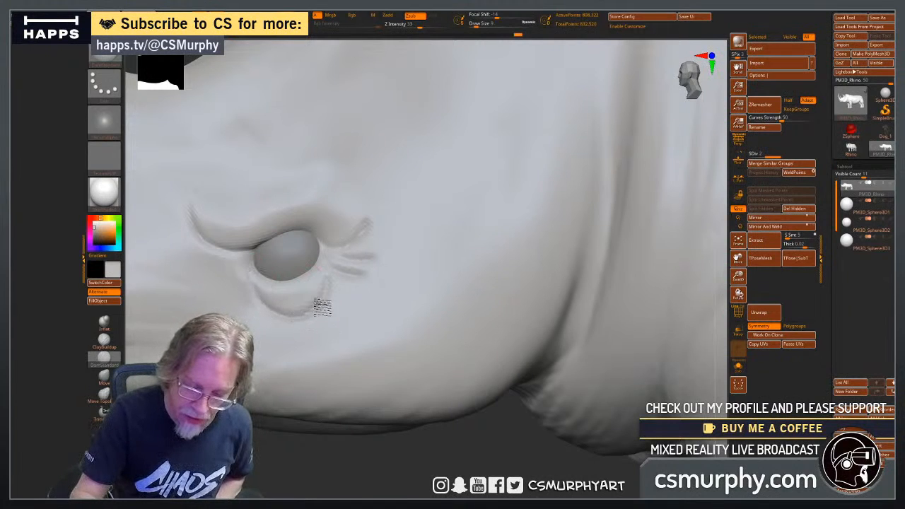
left_click_drag(322, 306, 330, 278)
left_click_drag(459, 444, 370, 439, "alt")
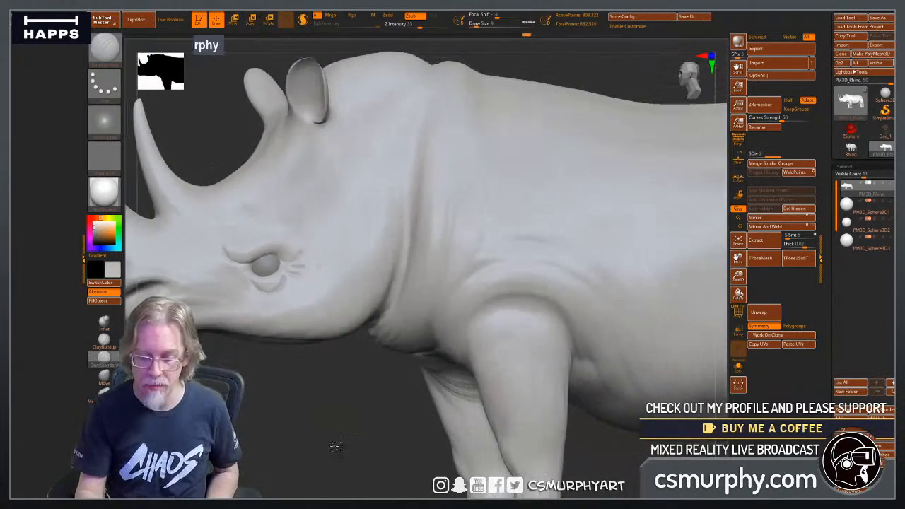
left_click_drag(297, 442, 336, 449)
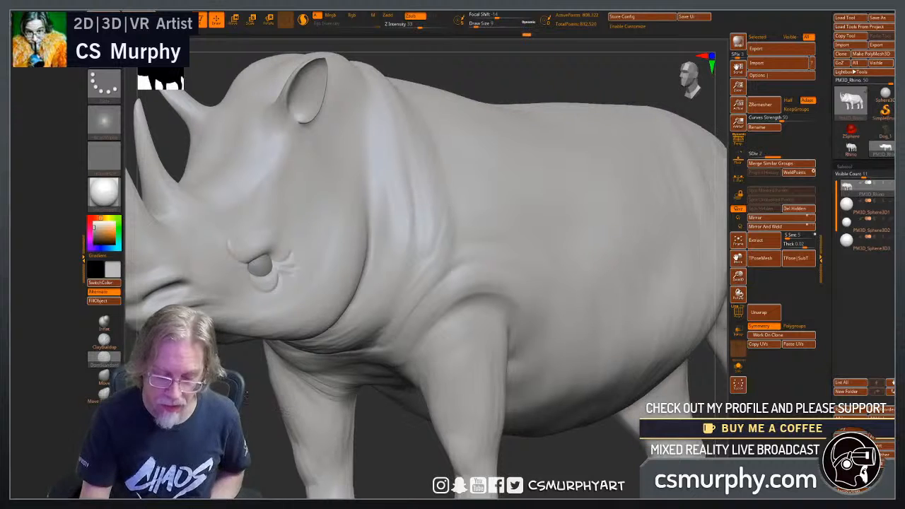
left_click_drag(265, 396, 290, 383, "alt")
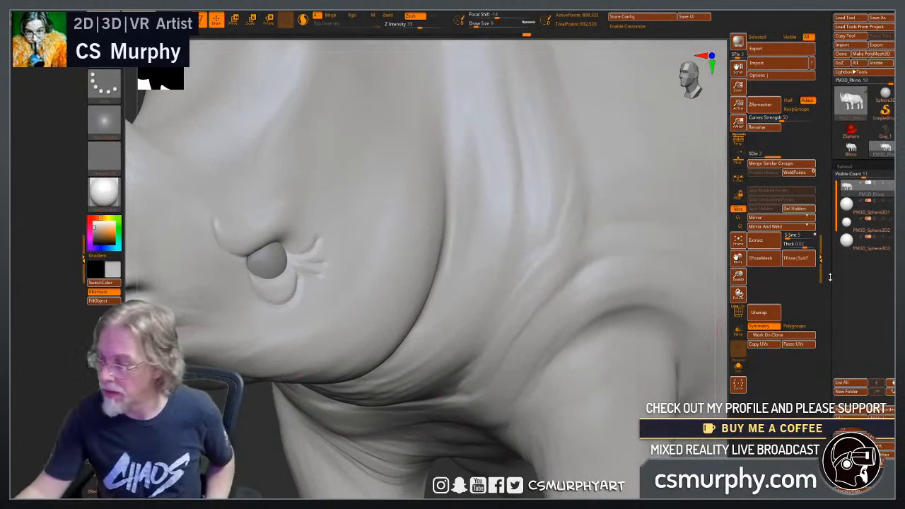
Delete the surplus eyeball subtool PM3D_Sphere2.
left_click(851, 225)
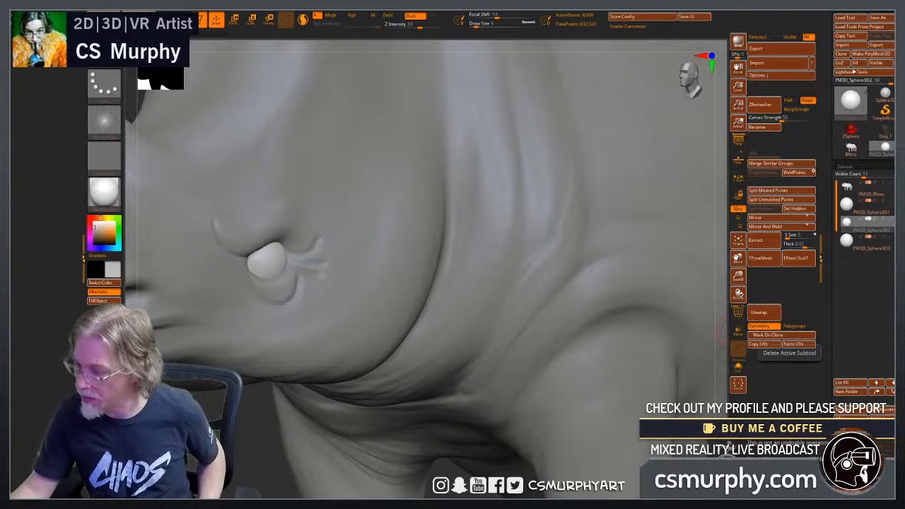
left_click(735, 449)
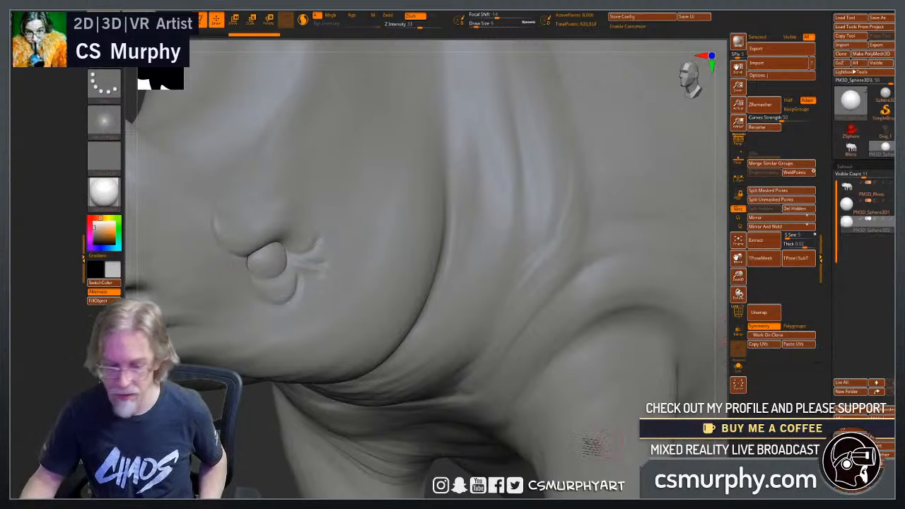
Try to create an upper eyelid piece on the PM3D_Sphere3 eyeball by lassoing a shape across its upper half.
left_click_drag(438, 463, 253, 460)
left_click_drag(537, 304, 283, 290)
mouse_move(318, 452)
left_mouse_down()
mouse_move(303, 454)
mouse_move(311, 458)
mouse_move(292, 323)
left_mouse_up()
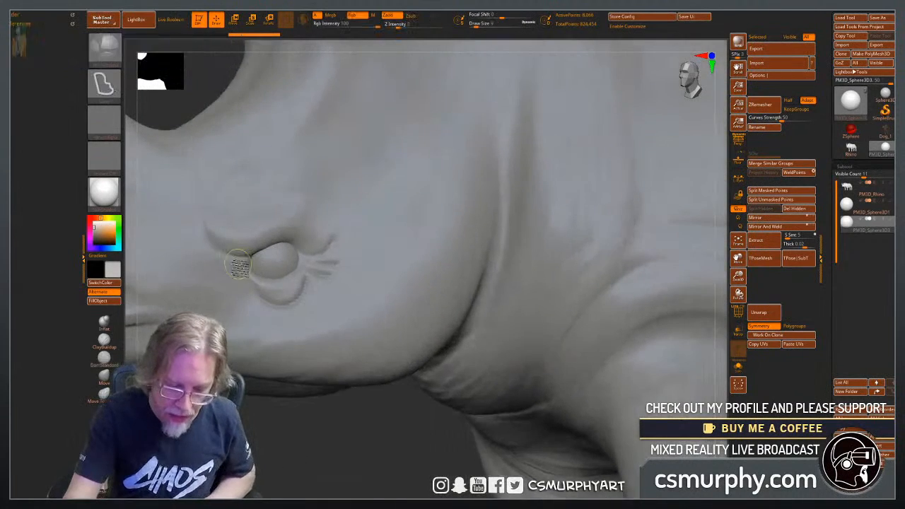
mouse_move(219, 278)
left_mouse_down("ctrl")
mouse_move(196, 210)
mouse_move(368, 166)
mouse_move(390, 228)
mouse_move(372, 264)
left_mouse_up("ctrl")
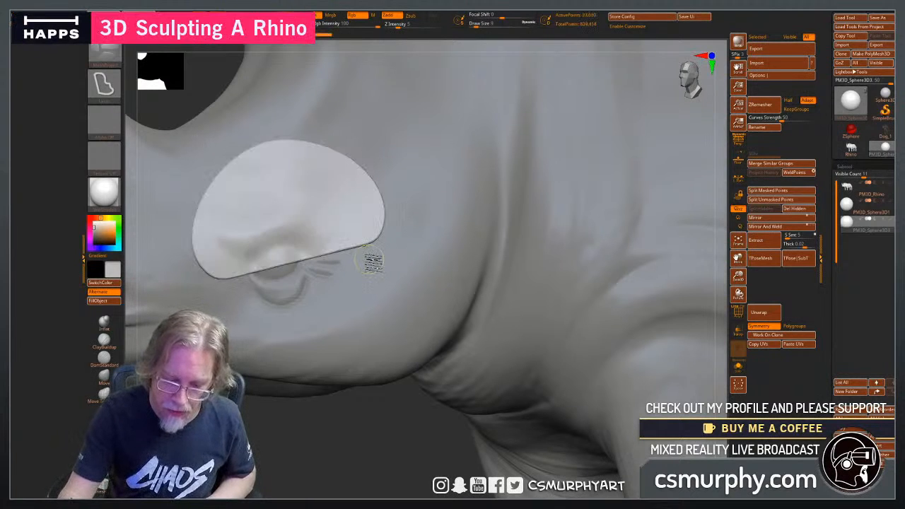
left_click(370, 439, "ctrl")
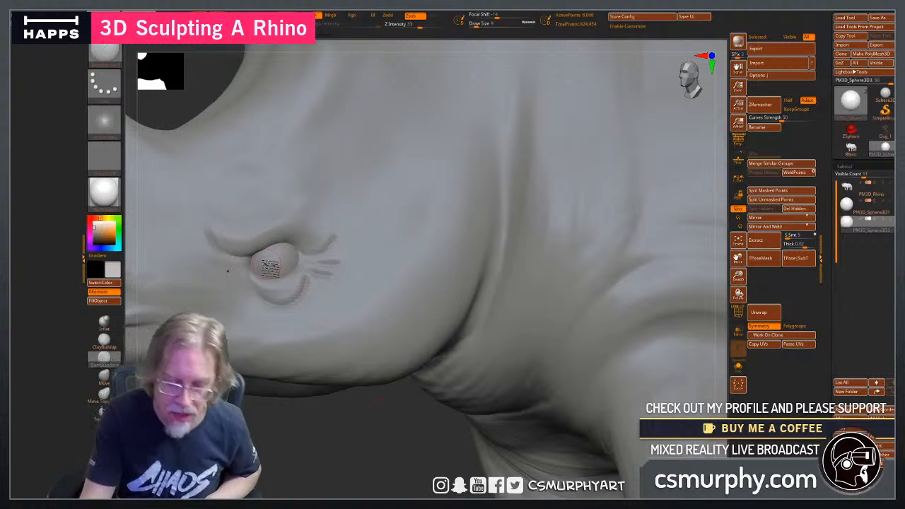
key("ctrl")
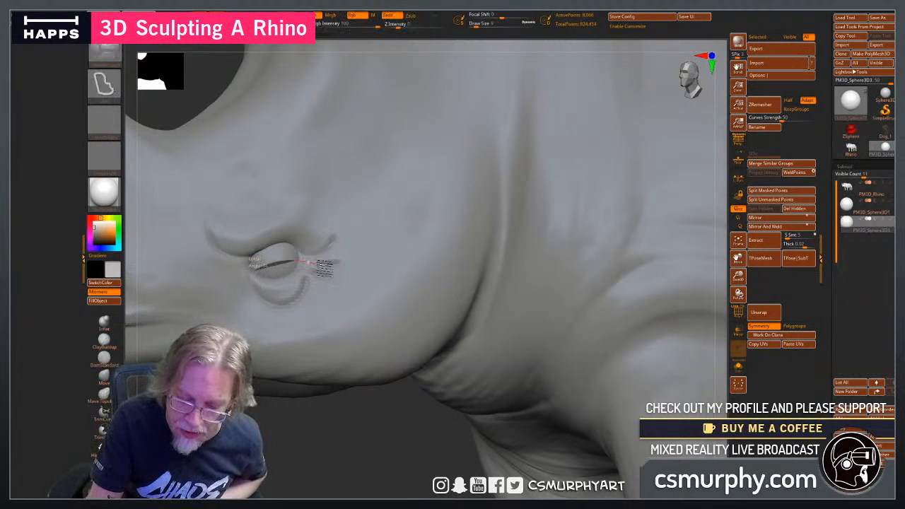
mouse_move(318, 251)
left_mouse_down("ctrl")
mouse_move(292, 231)
mouse_move(267, 236)
mouse_move(240, 263)
mouse_move(246, 293)
mouse_move(254, 284)
left_mouse_up("ctrl")
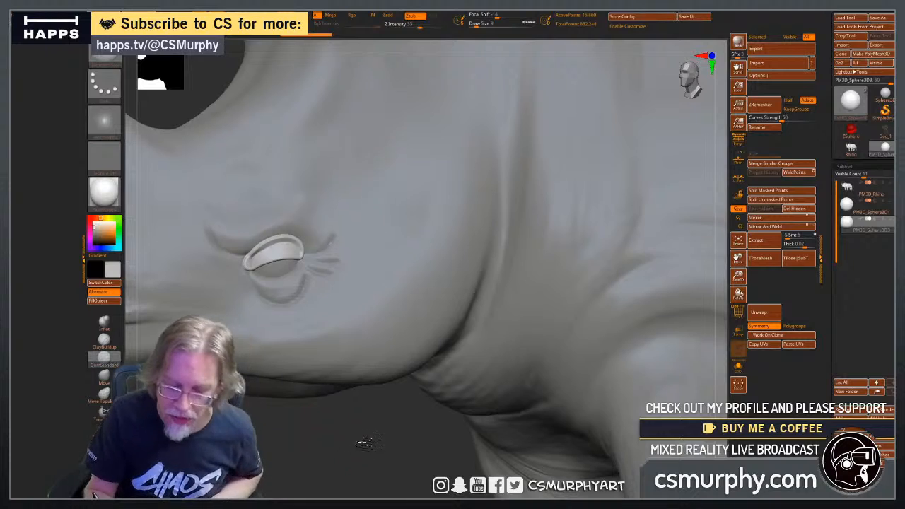
left_click_drag(363, 442, 363, 419)
right_click_drag(372, 428, 354, 453)
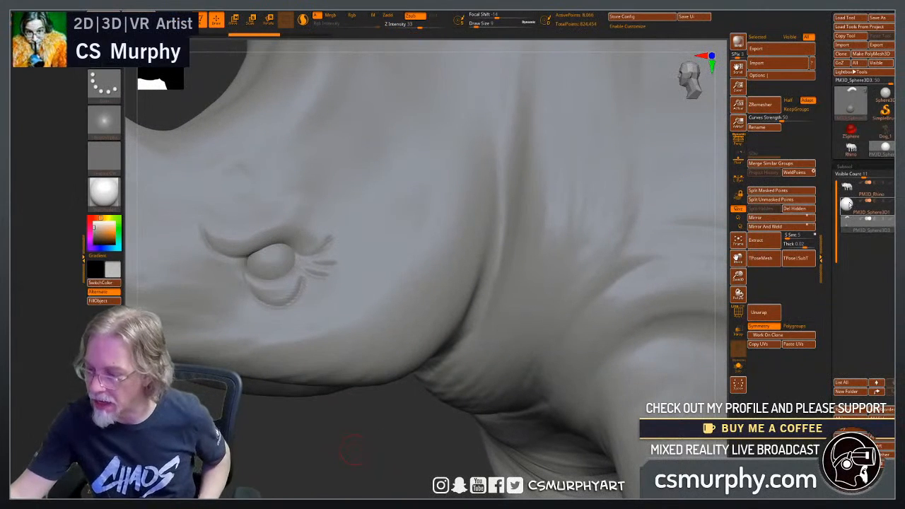
Select the PM3D_Sphere1 eyeball subtool and show it alone in Solo mode with its polyframe displayed.
left_click(853, 220)
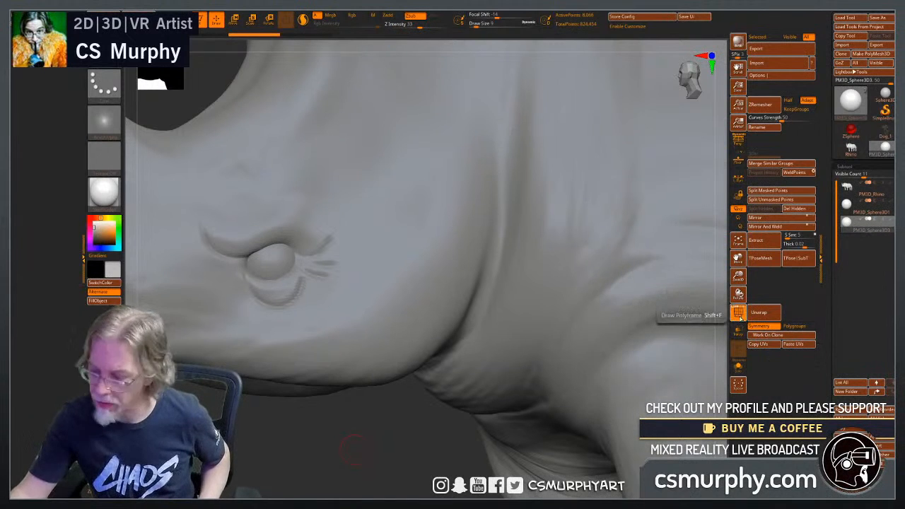
left_click(852, 205)
left_click(741, 317)
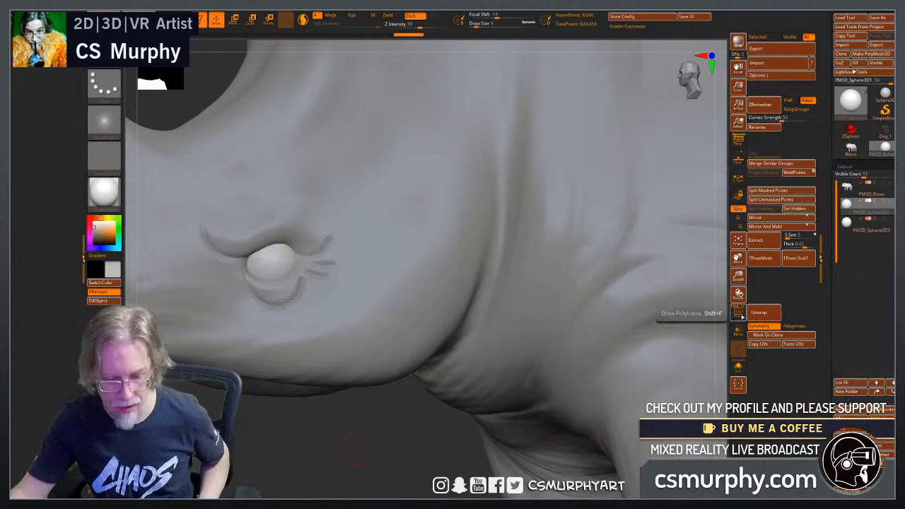
left_click(741, 317)
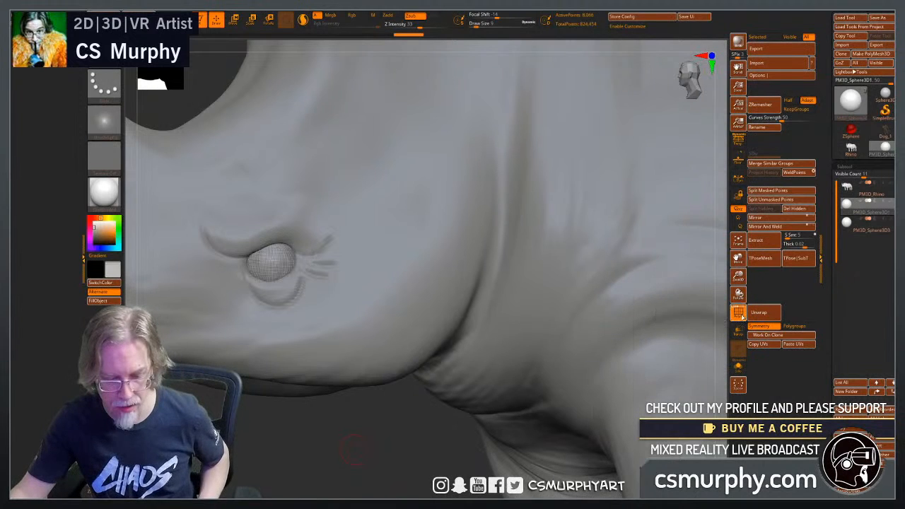
left_click(738, 364)
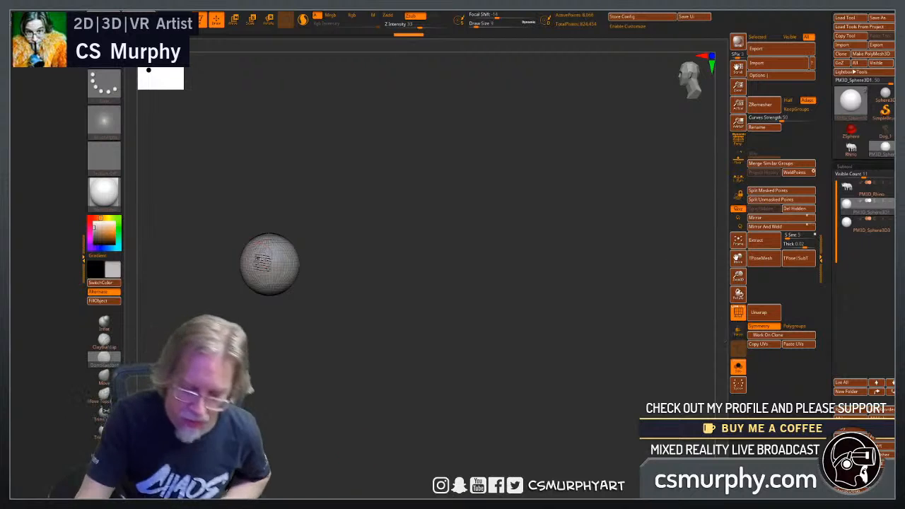
Try to lasso a curved upper eyelid shape across the isolated eyeball.
key("ctrl")
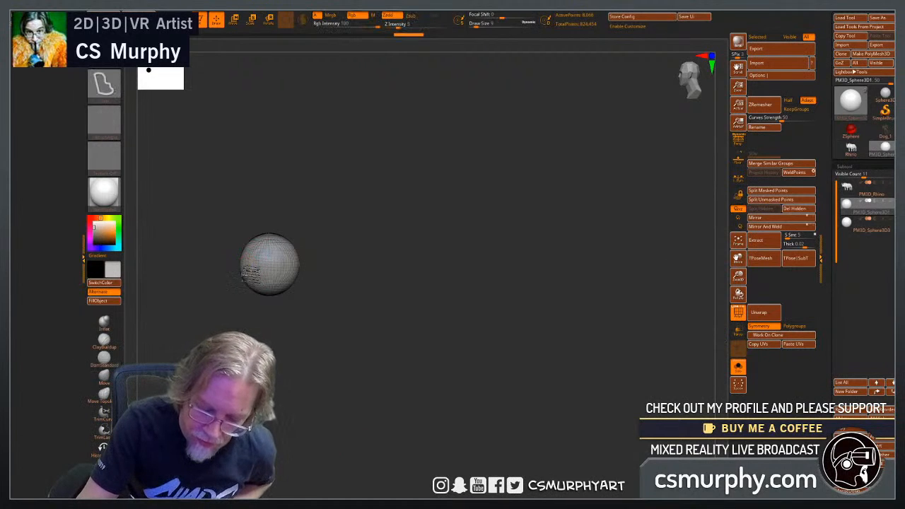
mouse_move(255, 260)
left_mouse_down("ctrl")
mouse_move(279, 246)
mouse_move(311, 258)
left_mouse_up("ctrl")
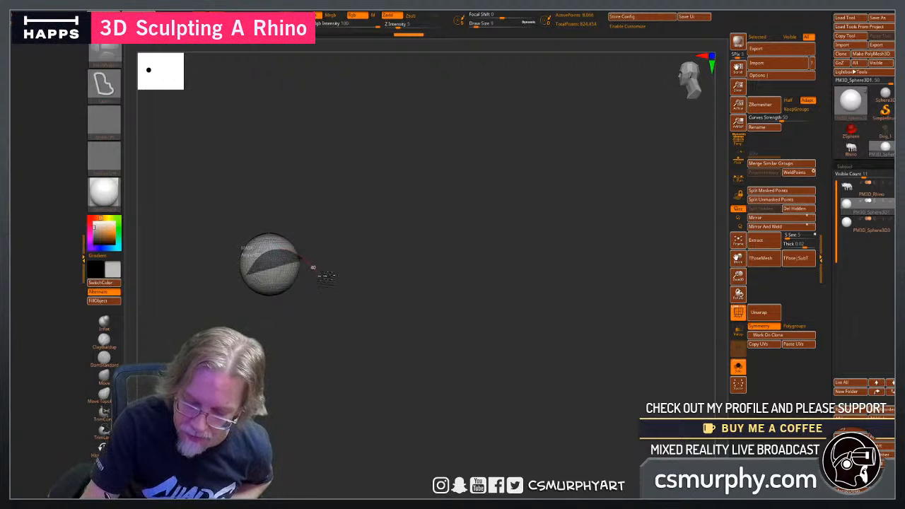
mouse_move(325, 223)
left_mouse_down("ctrl")
mouse_move(201, 256)
mouse_move(232, 280)
left_mouse_up("ctrl")
left_click(327, 365, "ctrl")
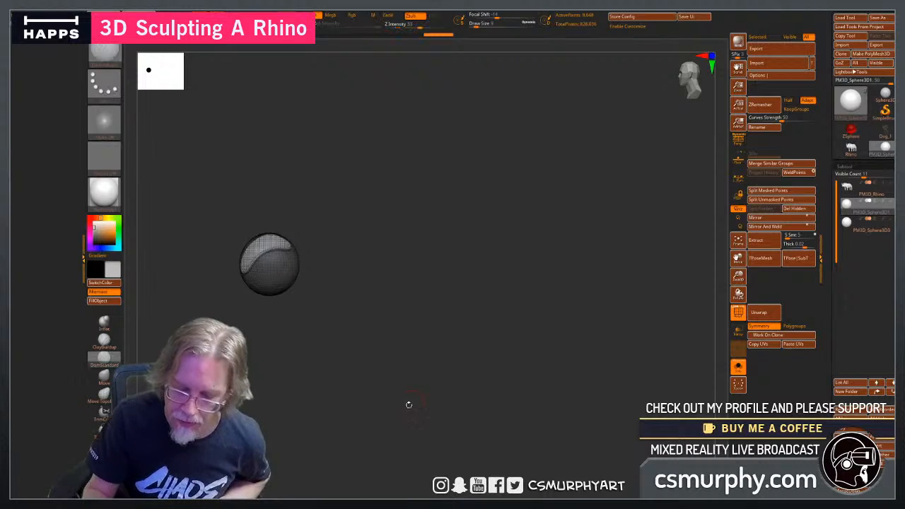
mouse_move(408, 404)
left_mouse_down()
mouse_move(436, 399)
mouse_move(407, 402)
left_mouse_up()
key("ctrl+z")
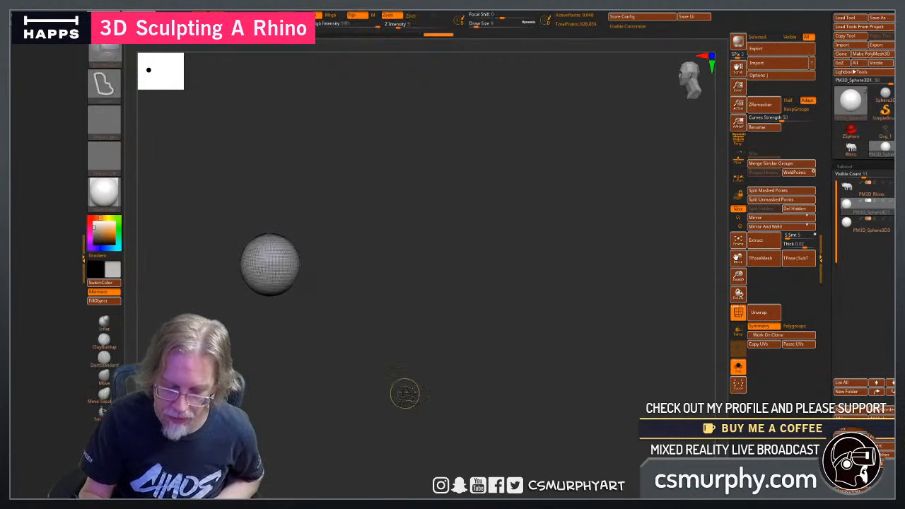
key("ctrl")
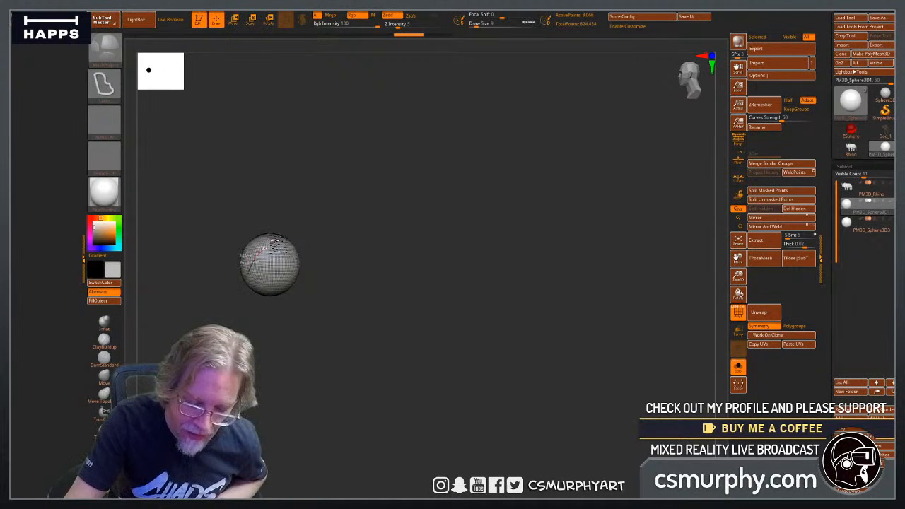
mouse_move(288, 240)
left_mouse_down("ctrl")
mouse_move(311, 263)
mouse_move(242, 167)
mouse_move(183, 292)
left_mouse_up("ctrl")
left_click_drag(366, 401, 396, 398)
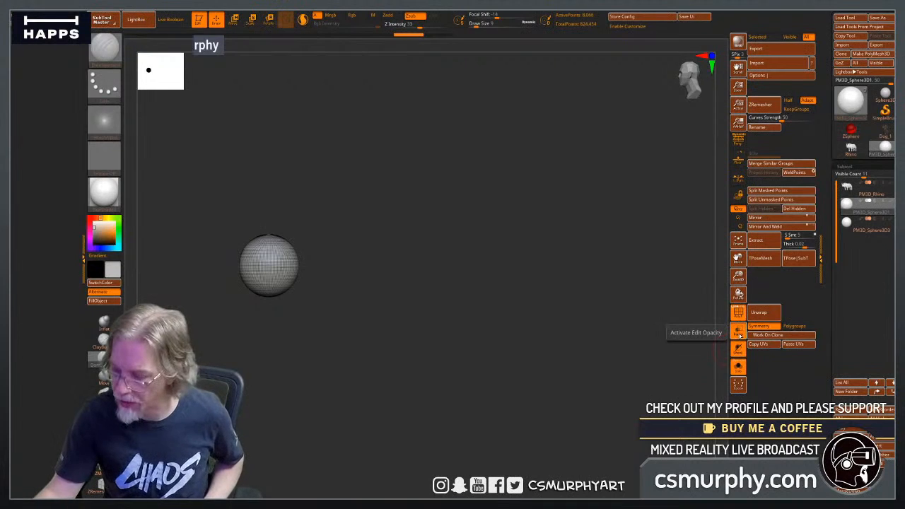
Bring the rhino back into view, lasso a curved upper eyelid piece over the PM3D_Sphere1 eyeball and clear the eyeball's mask.
left_click(737, 368)
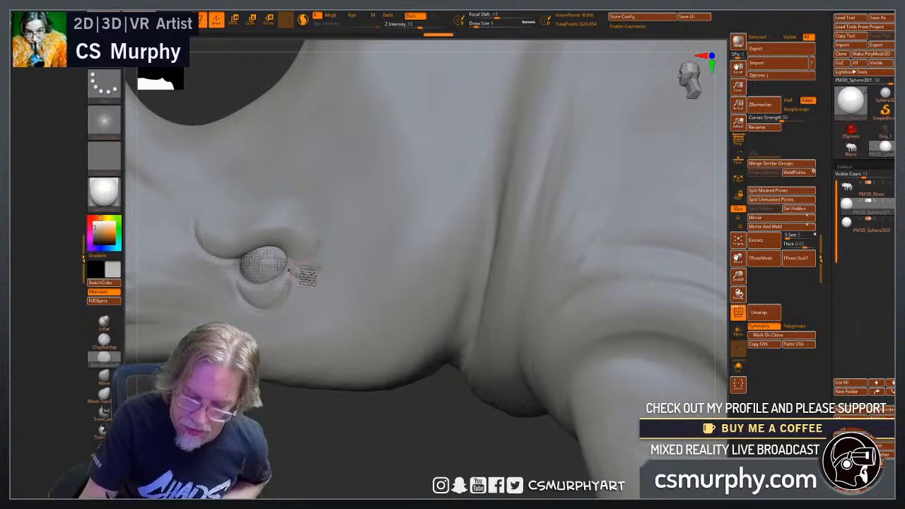
key("ctrl")
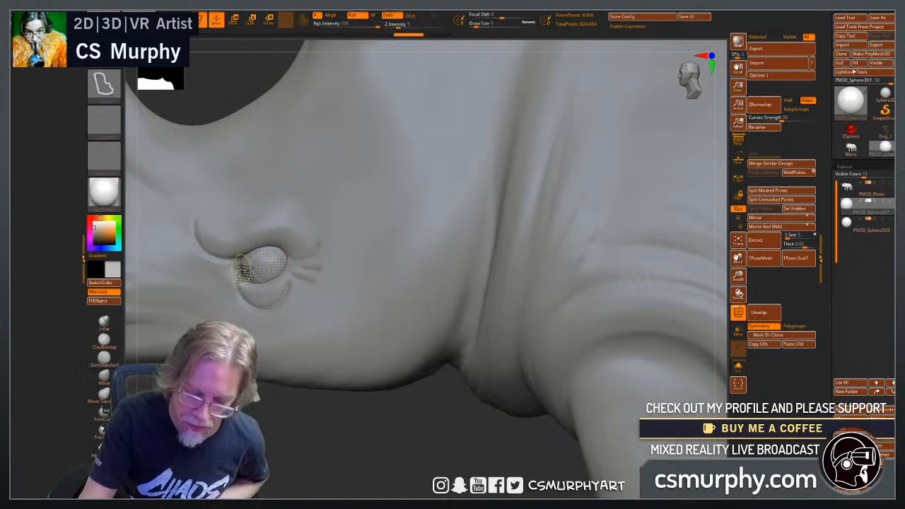
mouse_move(295, 254)
left_mouse_down("ctrl")
mouse_move(318, 276)
mouse_move(322, 249)
mouse_move(212, 270)
mouse_move(225, 286)
left_mouse_up("ctrl")
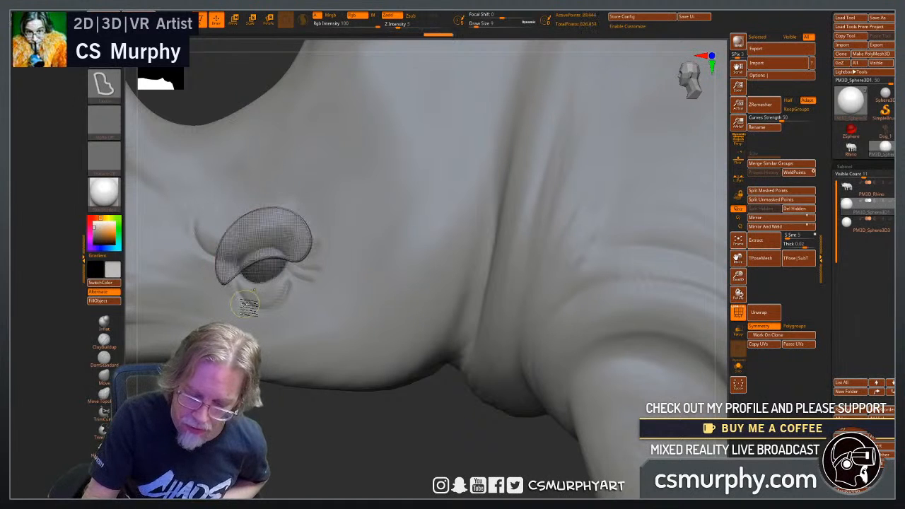
mouse_move(296, 451)
left_mouse_down()
mouse_move(388, 445)
mouse_move(296, 446)
left_mouse_up()
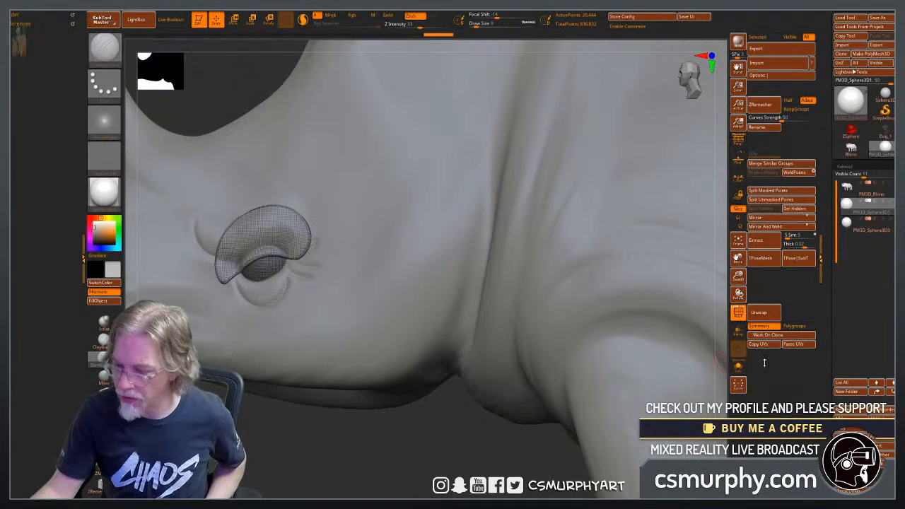
left_click_drag(357, 468, 452, 459)
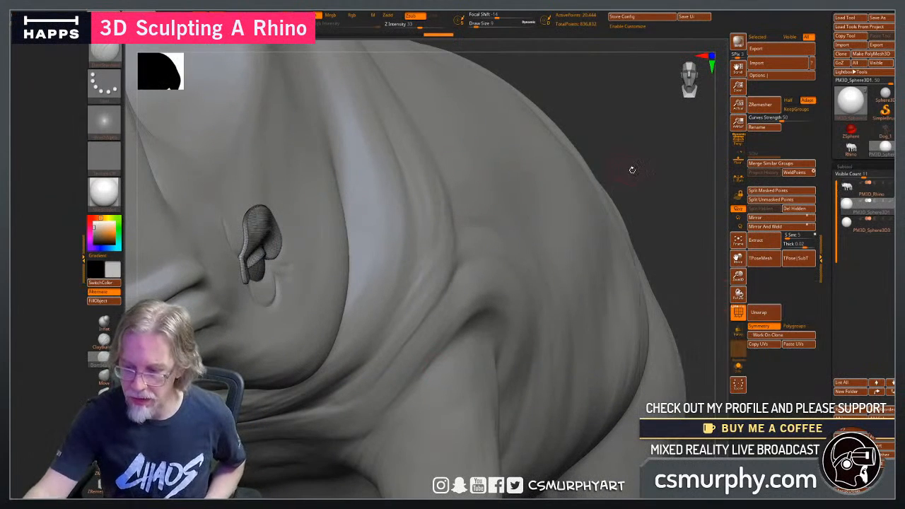
key("ctrl")
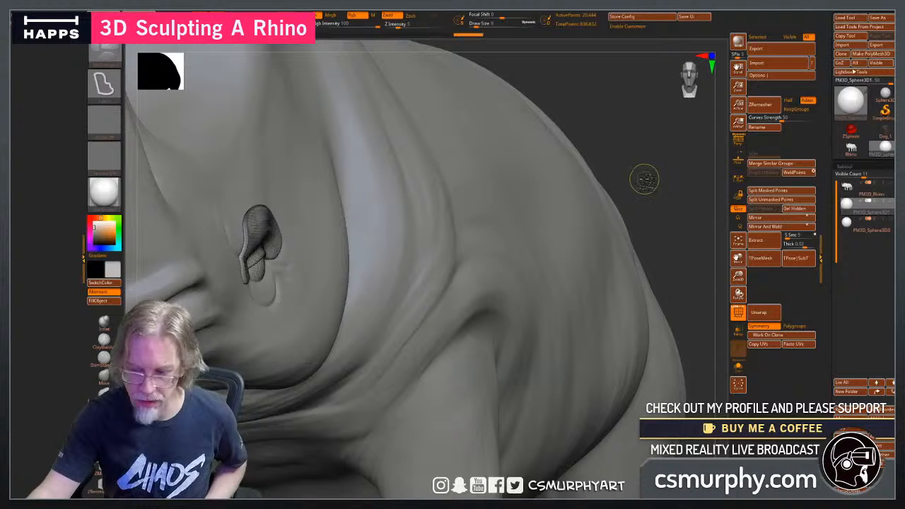
Isolate a polygroup of the eyelid piece to inspect it, and restore the hidden geometry.
key("ctrl+shift")
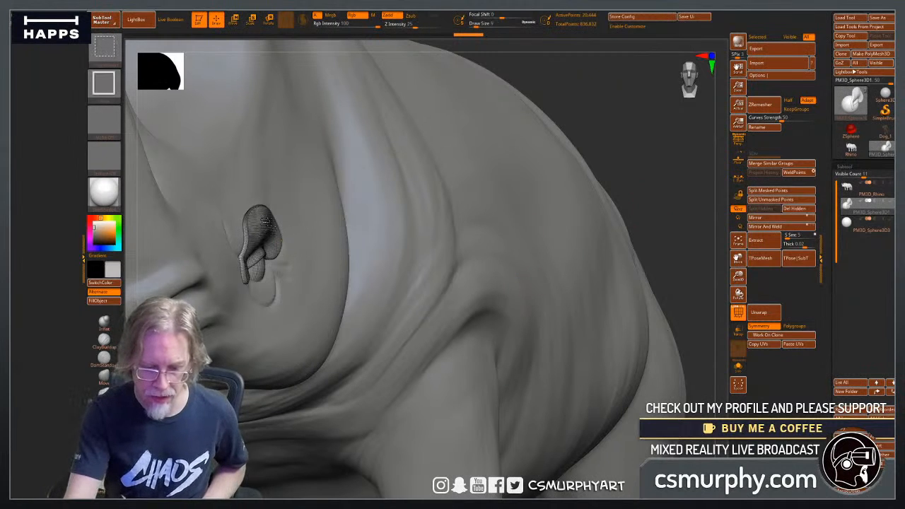
left_click(266, 222, "ctrl+shift")
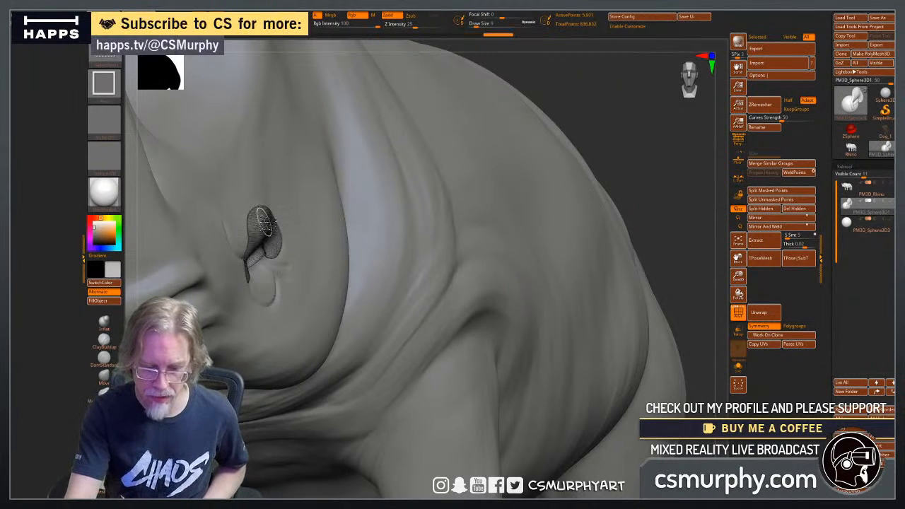
left_click_drag(612, 131, 614, 165, "ctrl+shift")
left_click(352, 465, "ctrl+shift")
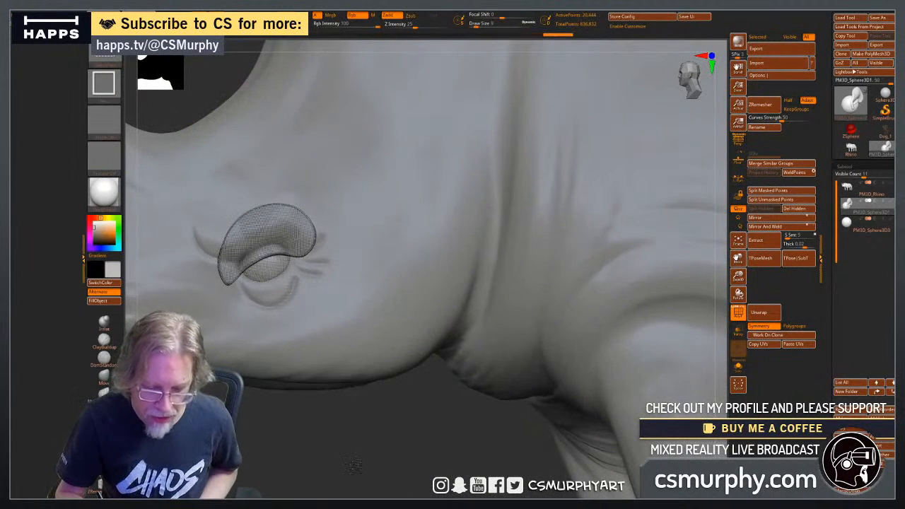
Display the polygroup colours on the eyelid and eyeball, and hide the PM3D_Rhino body subtool.
left_click(737, 311)
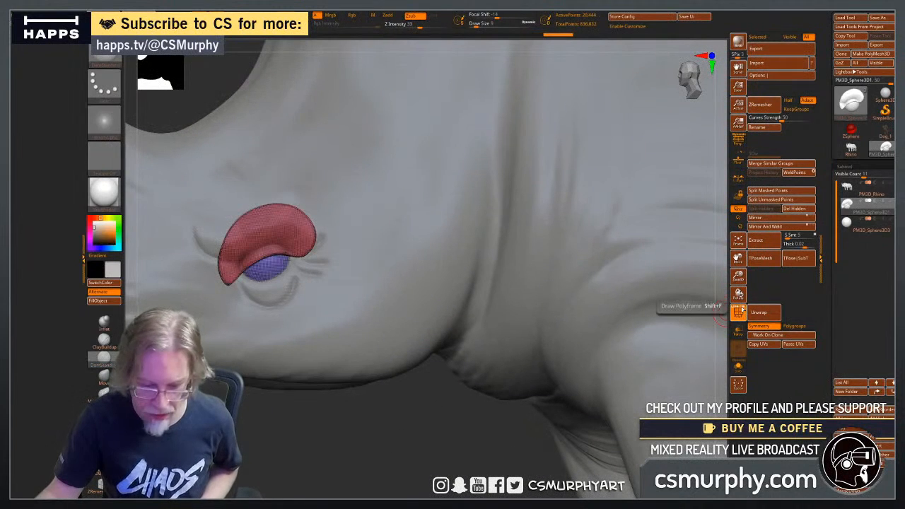
left_click_drag(363, 449, 385, 435)
left_click(890, 183)
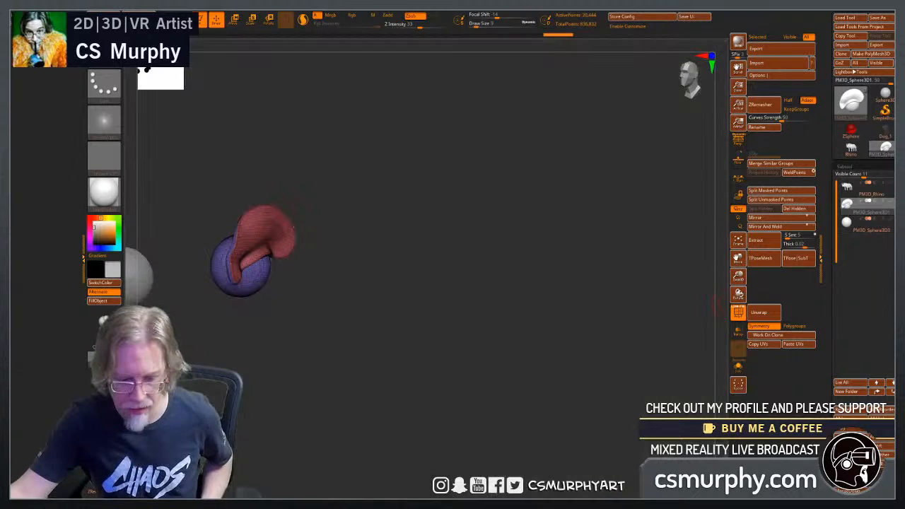
Reshape the isolated upper eyelid piece with the Move brush so its profile curves closely around the eyeball.
mouse_move(362, 373)
left_mouse_down()
mouse_move(339, 369)
mouse_move(374, 360)
left_mouse_up()
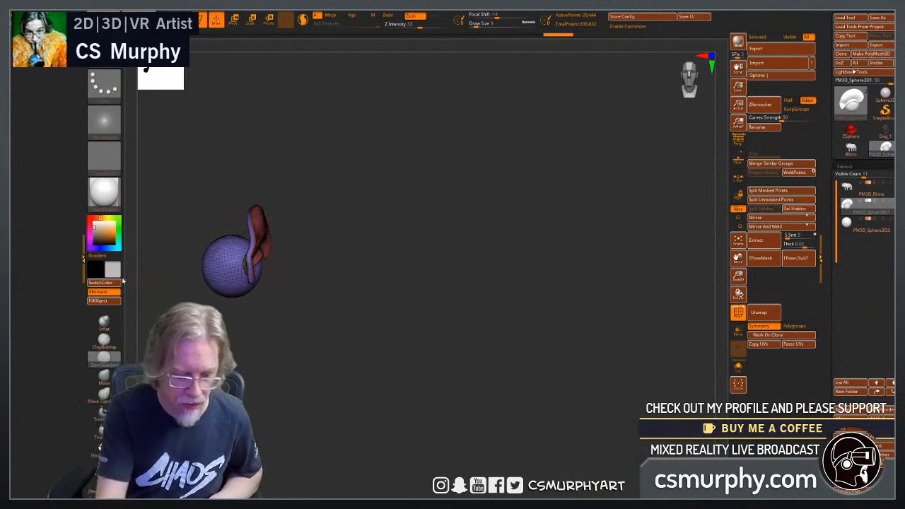
left_click(115, 361)
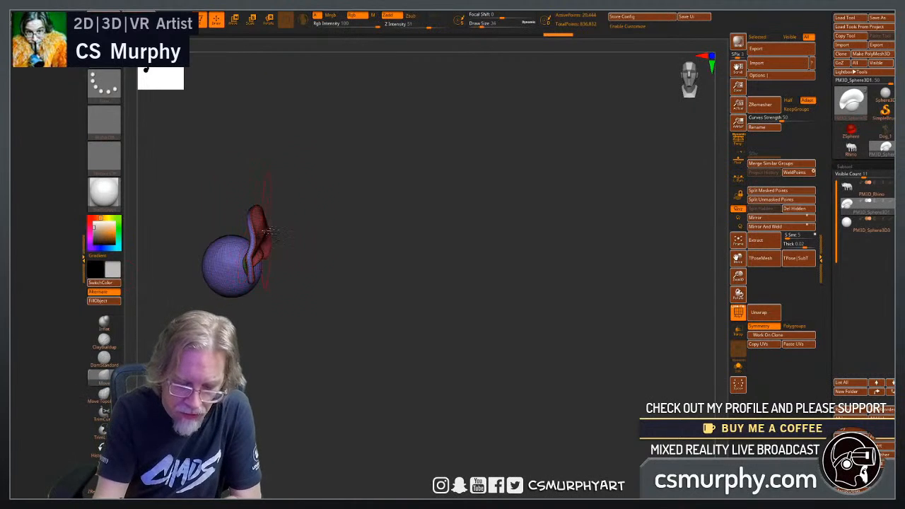
left_click_drag(366, 265, 381, 281)
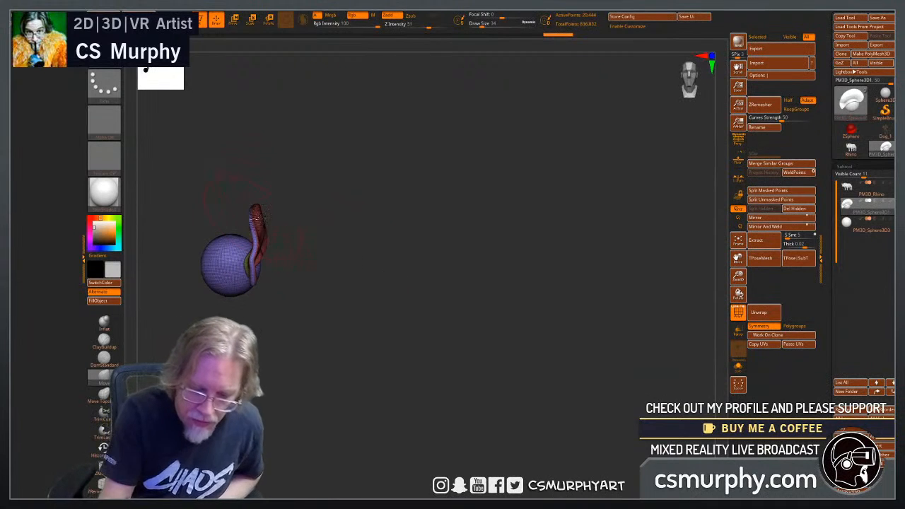
left_click_drag(310, 347, 456, 281)
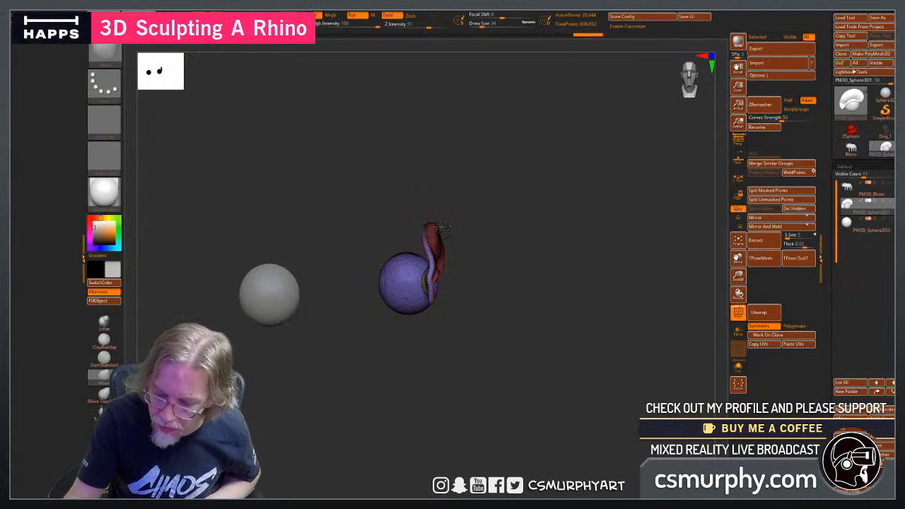
mouse_move(323, 394)
left_mouse_down()
mouse_move(360, 389)
mouse_move(318, 388)
left_mouse_up()
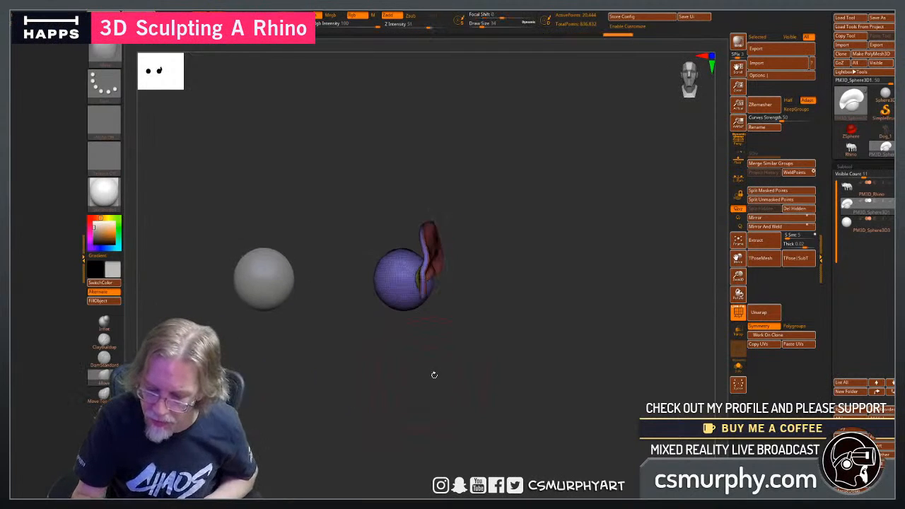
mouse_move(434, 375)
left_mouse_down()
mouse_move(424, 354)
mouse_move(490, 317)
mouse_move(467, 297)
mouse_move(404, 288)
left_mouse_up()
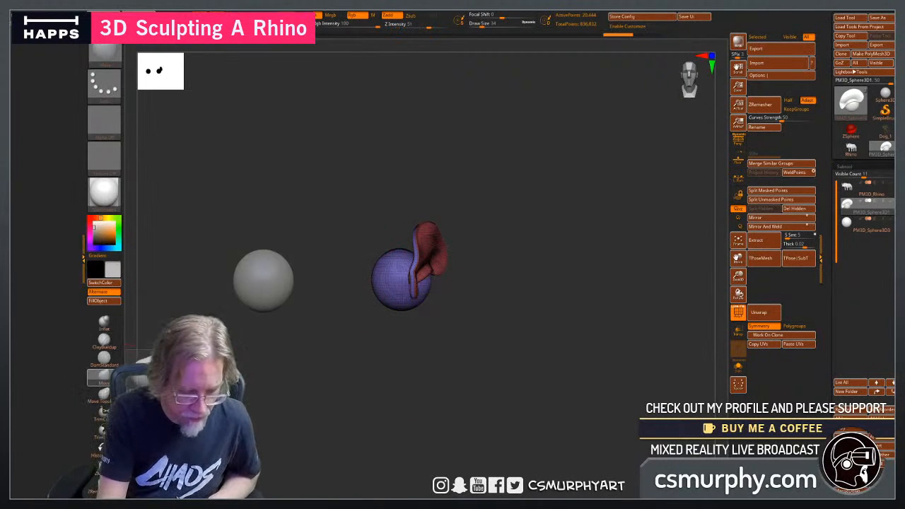
Pull the upper eyelid's flap in towards the eyeball with the Move Topological brush, undoing the first attempt.
left_click(104, 396)
mouse_move(395, 401)
left_mouse_down()
mouse_move(364, 400)
mouse_move(333, 418)
left_mouse_up()
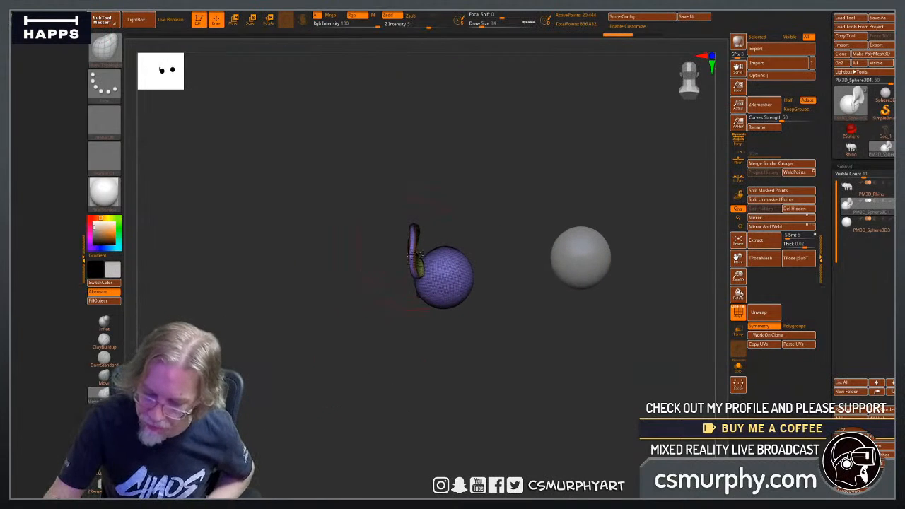
mouse_move(415, 255)
left_mouse_down()
mouse_move(435, 233)
mouse_move(367, 351)
mouse_move(400, 384)
left_mouse_up()
key("ctrl+z")
key("ctrl+z")
key("ctrl+z")
key("ctrl+z")
key("ctrl+z")
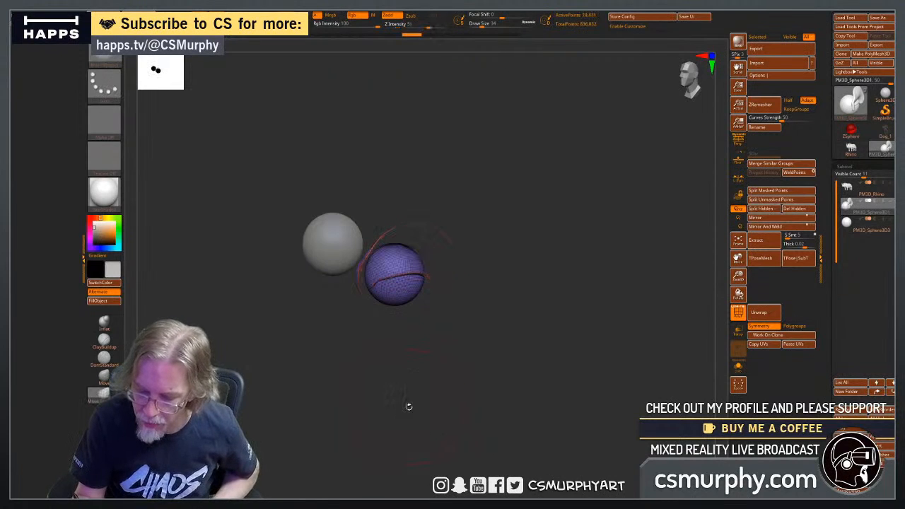
left_click(408, 407, "ctrl+shift")
left_click_drag(408, 407, 445, 403)
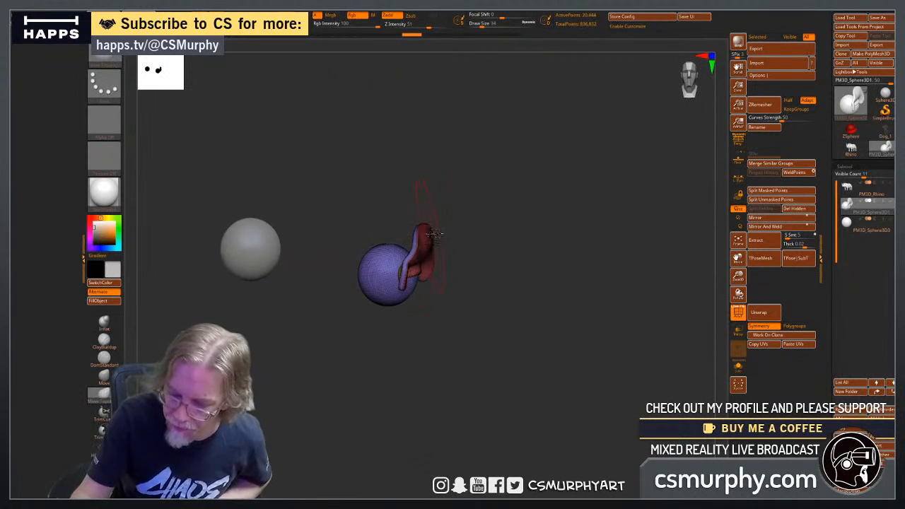
left_click_drag(434, 233, 407, 240)
left_click_drag(471, 313, 612, 290)
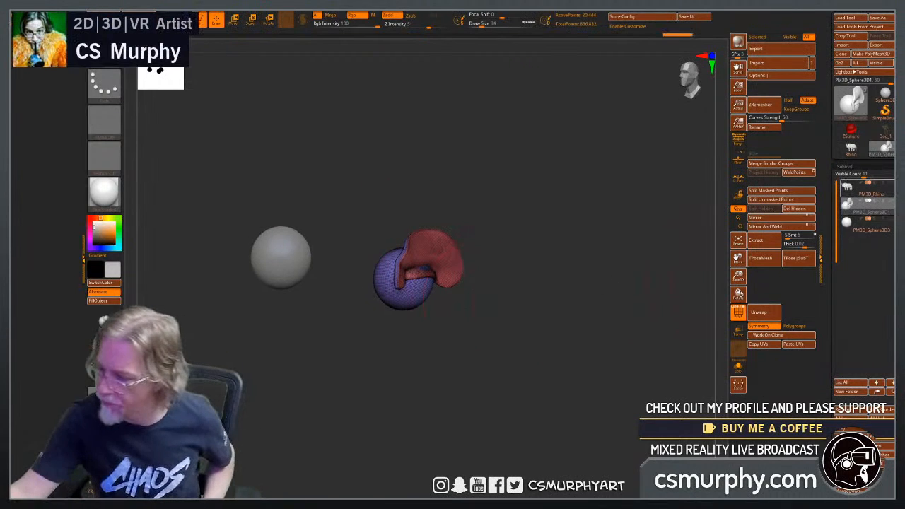
Show the PM3D_Rhino body and tuck the front corner of the upper eyelid into the surrounding skin.
left_click(891, 183)
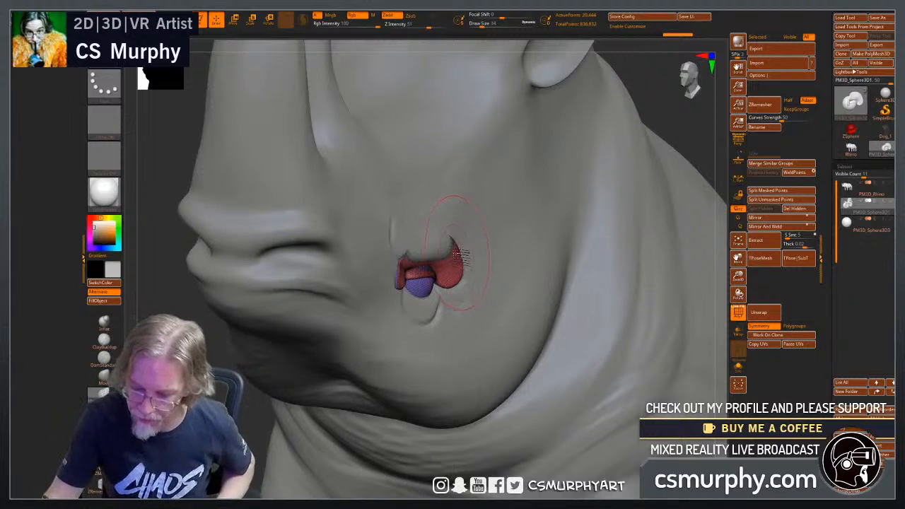
left_click_drag(458, 255, 453, 252)
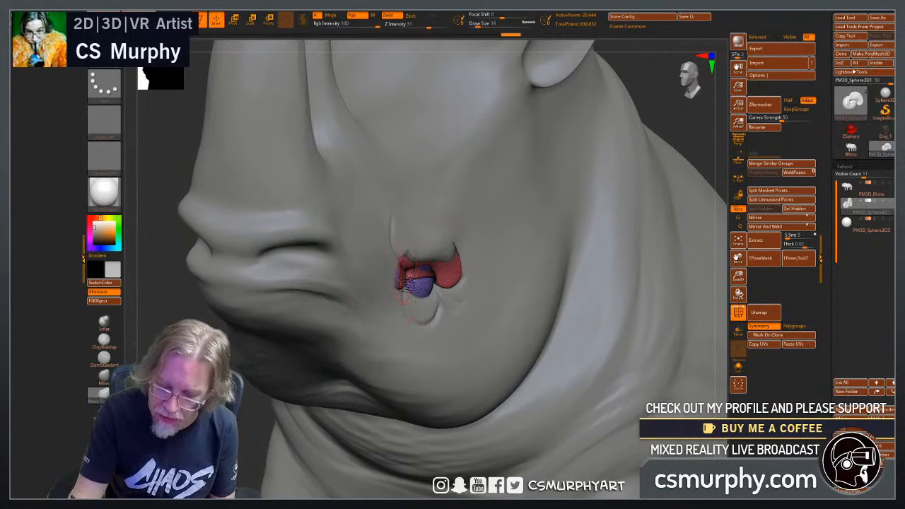
left_click_drag(238, 421, 227, 484)
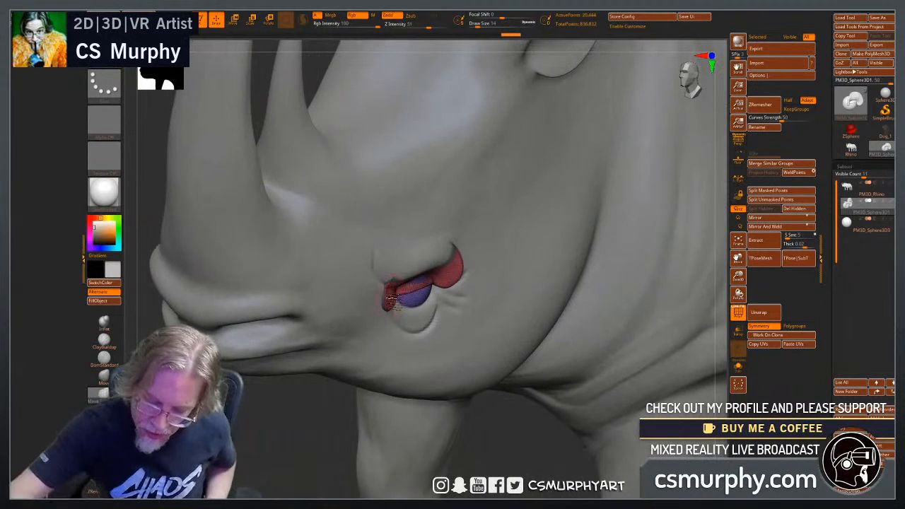
left_click_drag(390, 298, 387, 302)
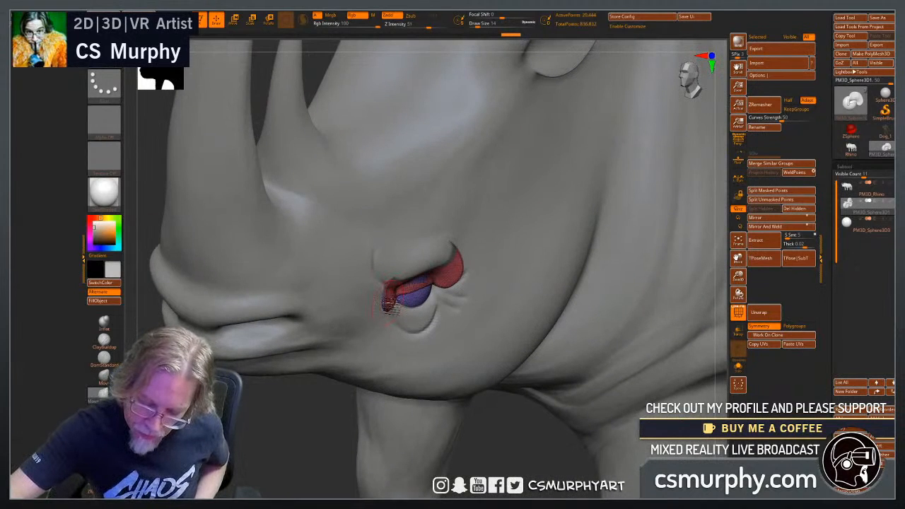
left_click_drag(387, 309, 388, 290)
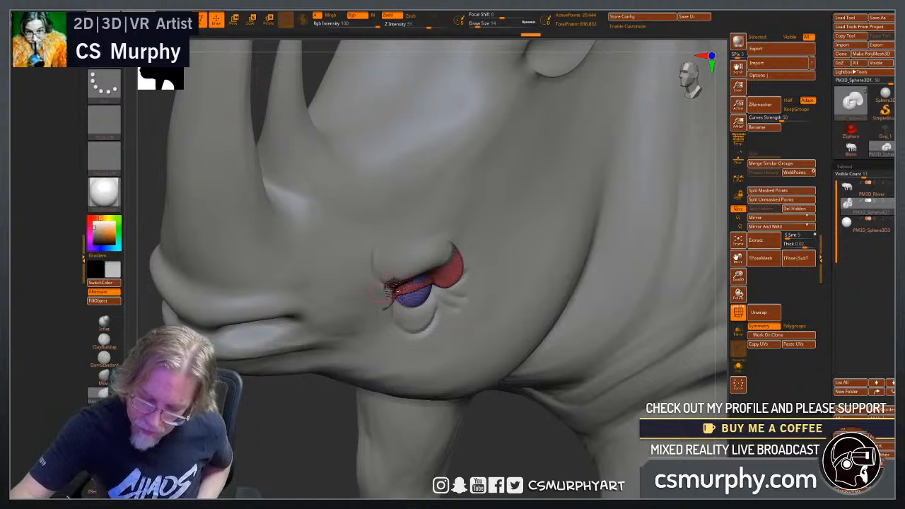
Push the rear end of the upper eyelid into the head and refine where its front corner meets the brow fold.
left_click_drag(460, 267, 446, 284)
left_click_drag(496, 433, 491, 375)
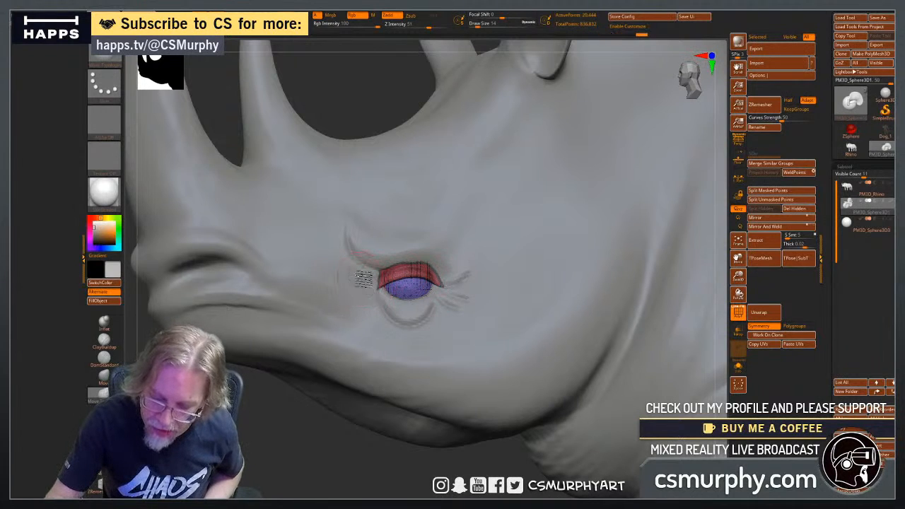
left_click_drag(365, 261, 369, 260)
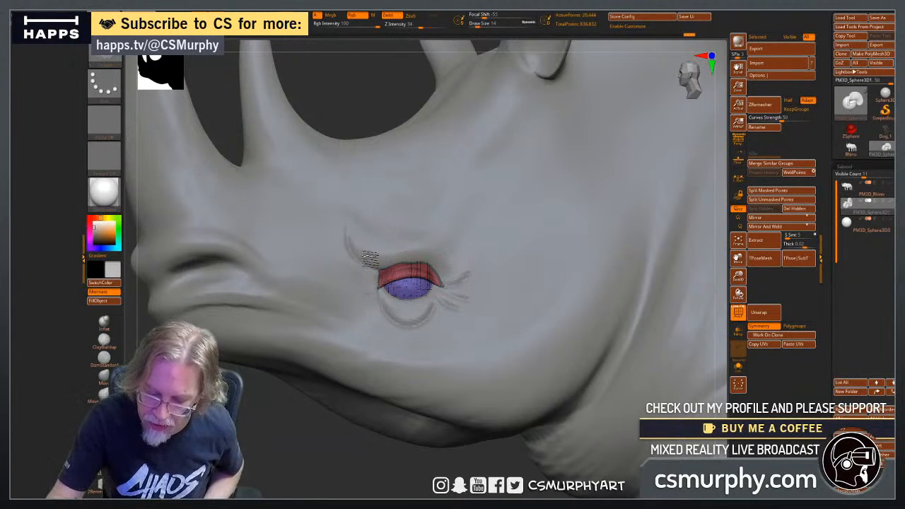
mouse_move(291, 401)
left_mouse_down()
mouse_move(281, 450)
mouse_move(476, 262)
left_mouse_up()
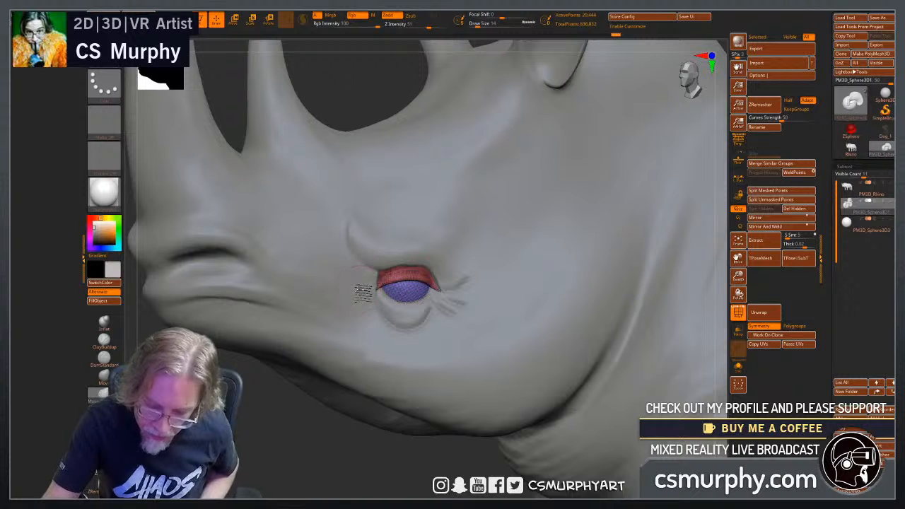
left_click_drag(279, 447, 283, 456)
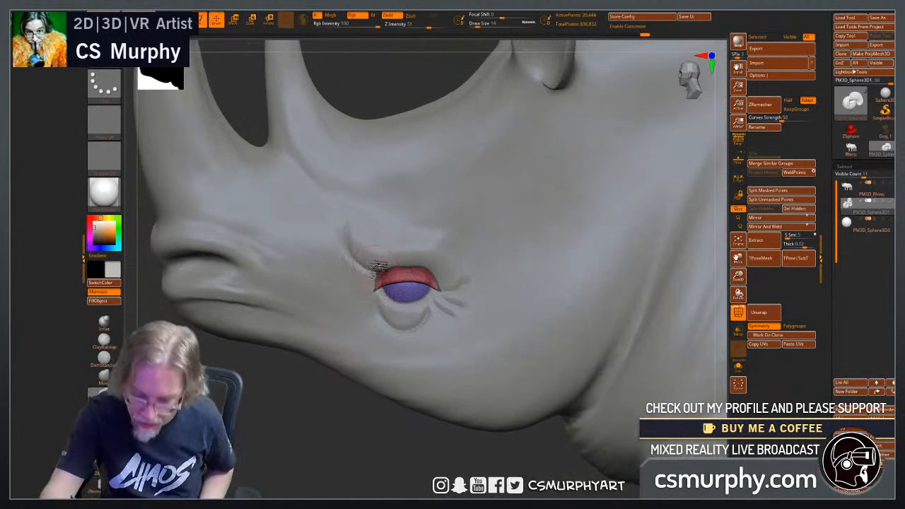
Try to lasso an additional mesh piece over the eye opening.
key("b")
key("m")
key("v")
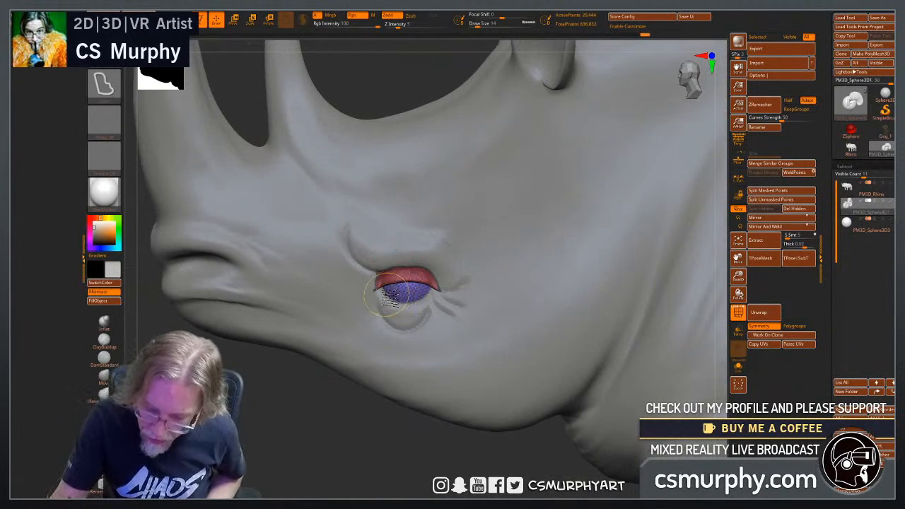
left_click_drag(424, 261, 406, 353, "ctrl")
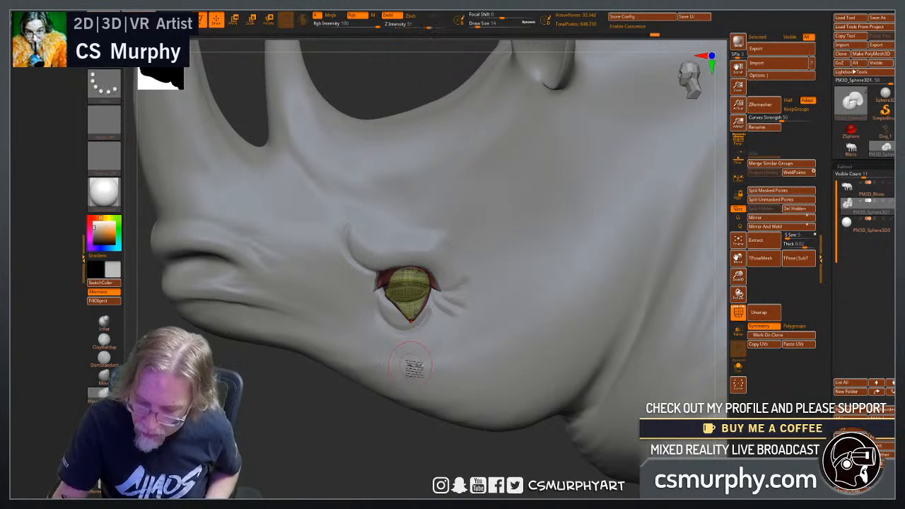
Set the masking brush to MaskPen and try it on the upper eyelid.
key("b")
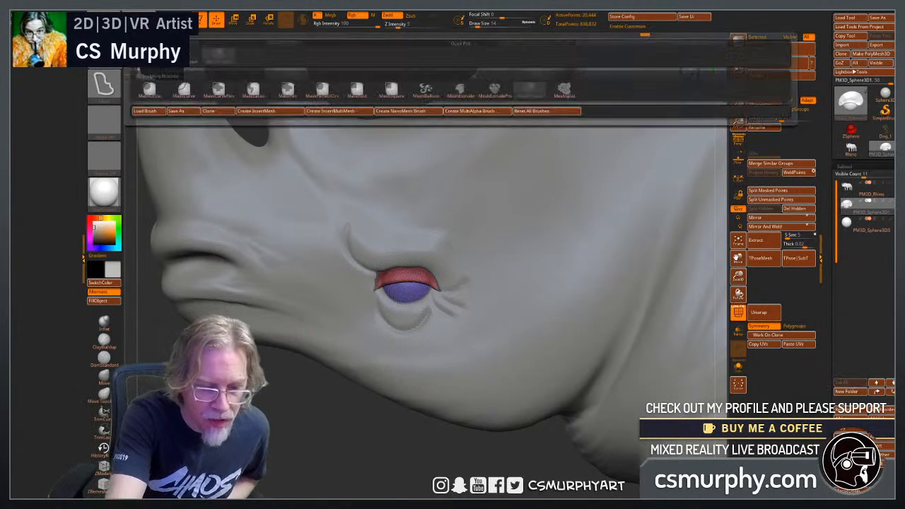
left_click(287, 89, "ctrl")
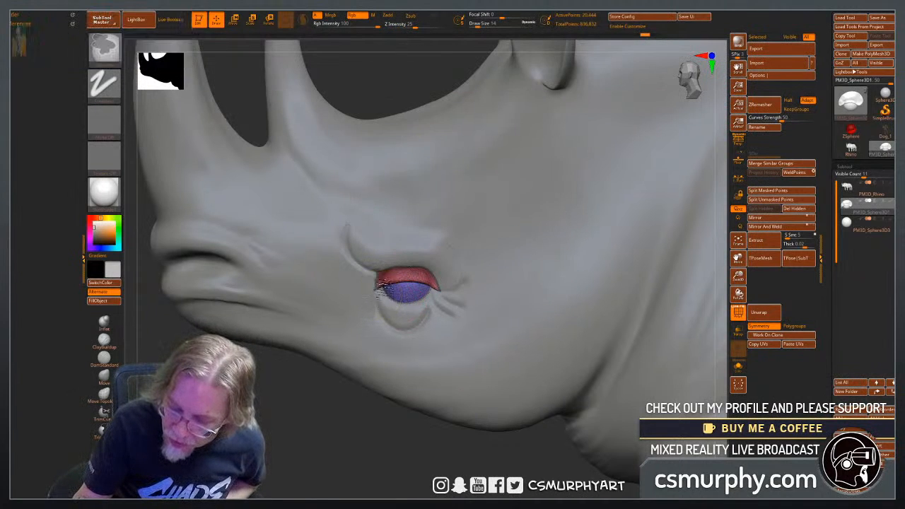
left_click_drag(397, 266, 449, 285, "ctrl")
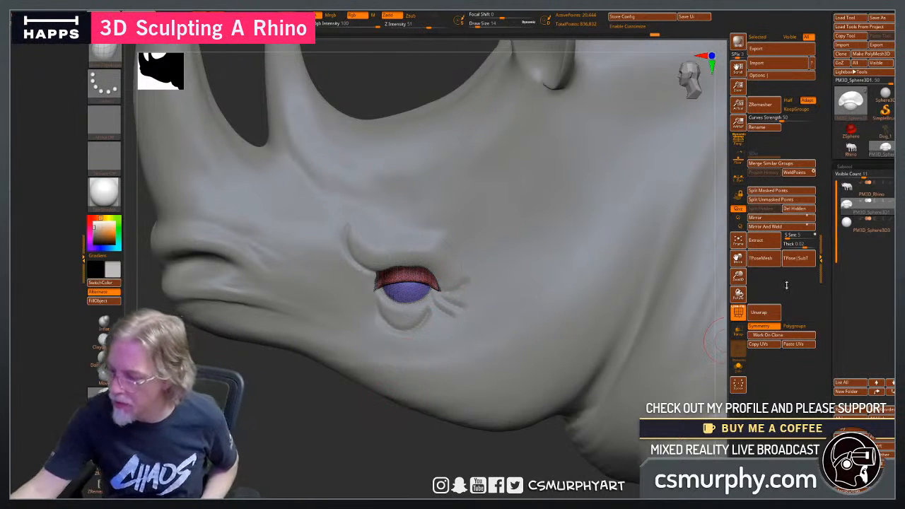
Isolate the eyelid and eyeball subtool and set the masking brush to MaskLasso.
left_click(737, 366)
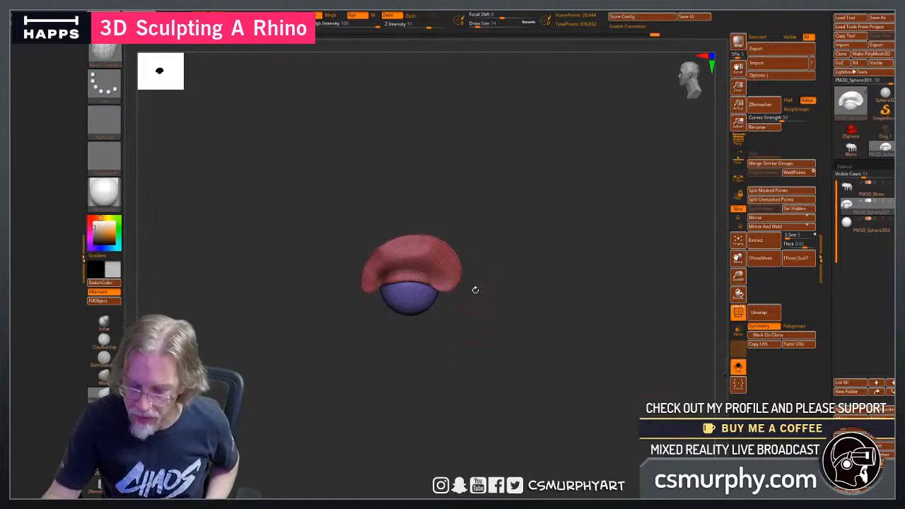
left_click(509, 311, "ctrl")
left_click_drag(508, 299, 524, 317, "ctrl")
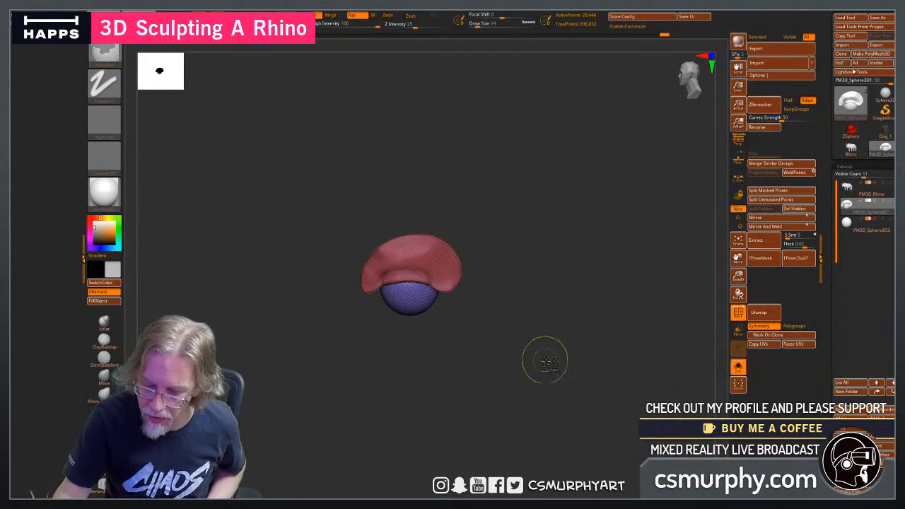
left_click(108, 51)
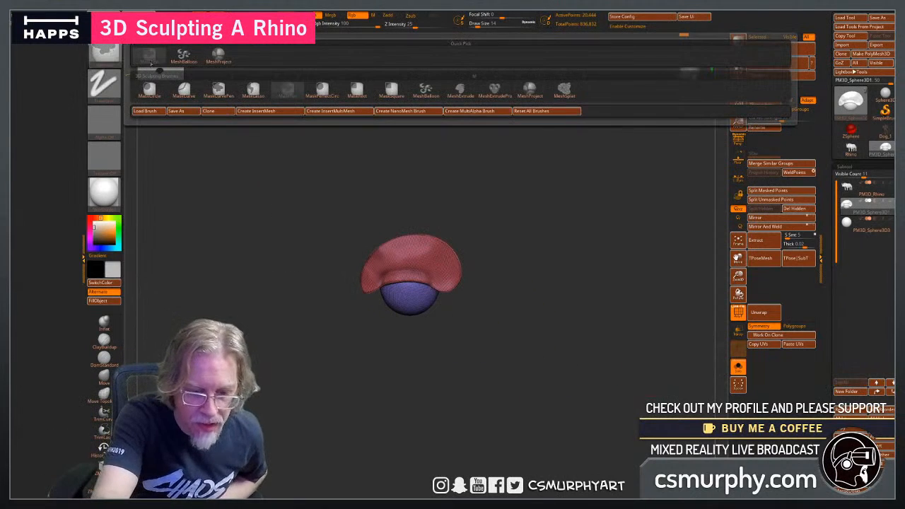
left_click(249, 89)
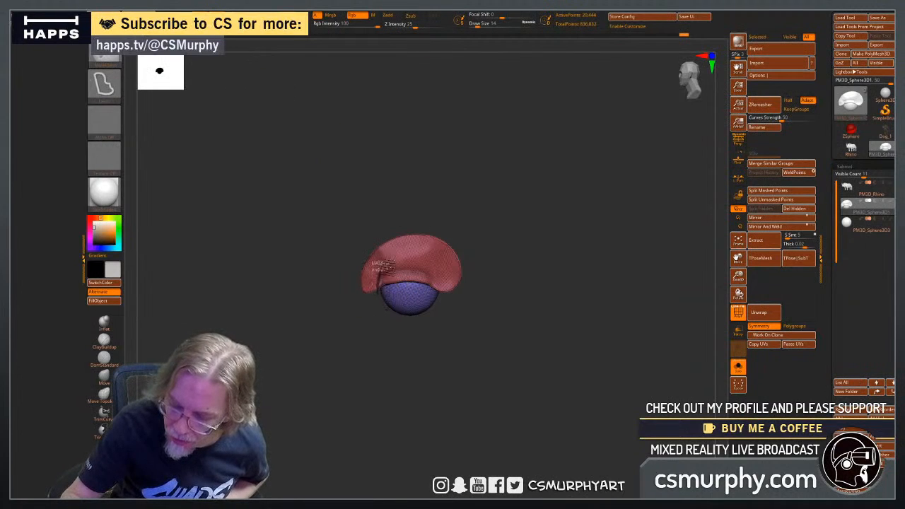
Mask the eyeball and the eyelid's inner rim with a lasso, clearing the earlier trial masks.
mouse_move(392, 262)
left_mouse_down("ctrl")
mouse_move(400, 273)
mouse_move(406, 266)
left_mouse_up("ctrl")
left_click(421, 367, "ctrl")
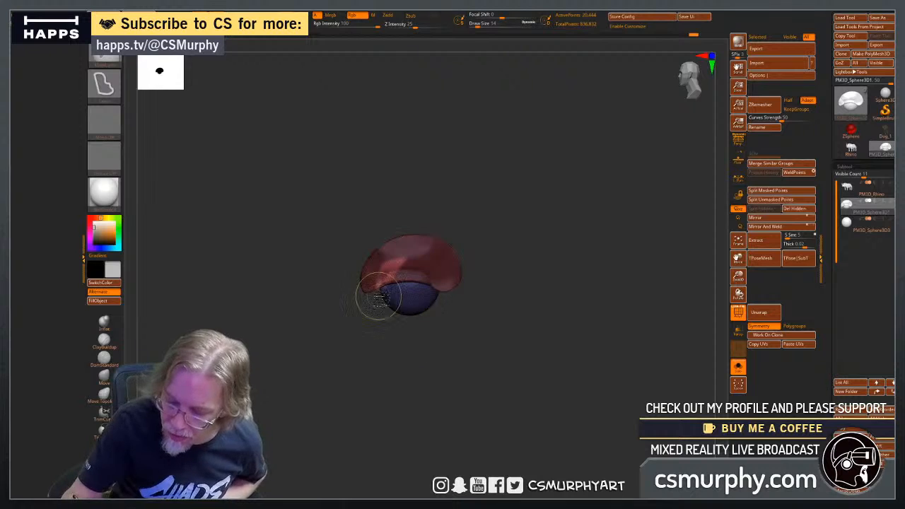
left_click_drag(374, 320, 380, 351, "ctrl")
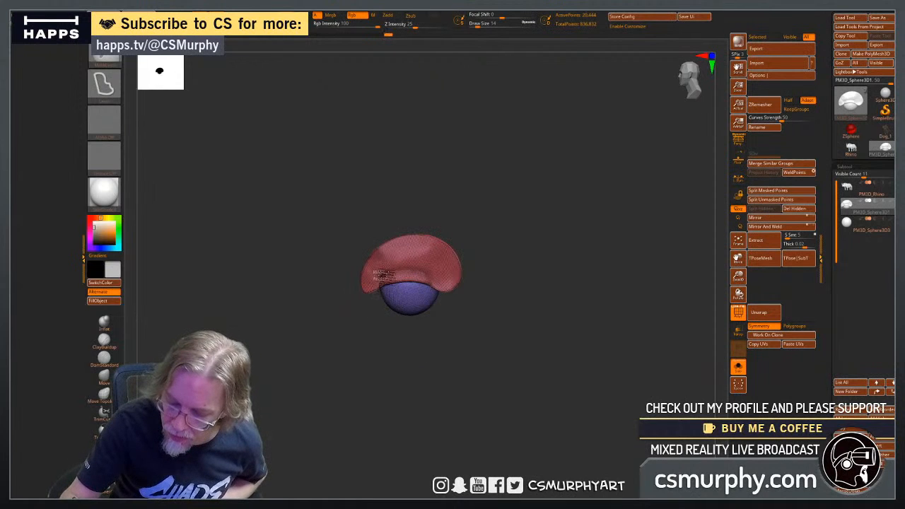
mouse_move(434, 273)
left_mouse_down("ctrl")
mouse_move(443, 289)
mouse_move(397, 328)
left_mouse_up("ctrl")
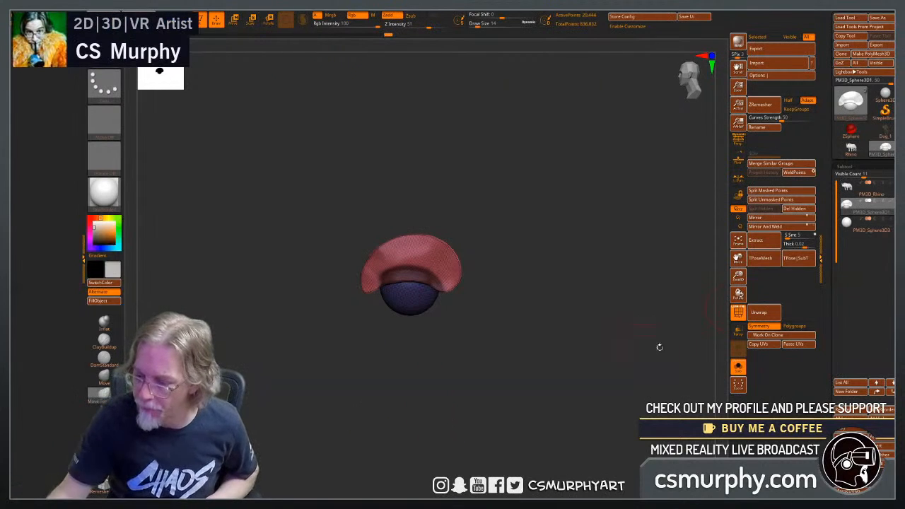
Bring the rhino back into view, fit the unmasked part of the upper eyelid under the brow fold and clear the mask.
left_click(738, 366)
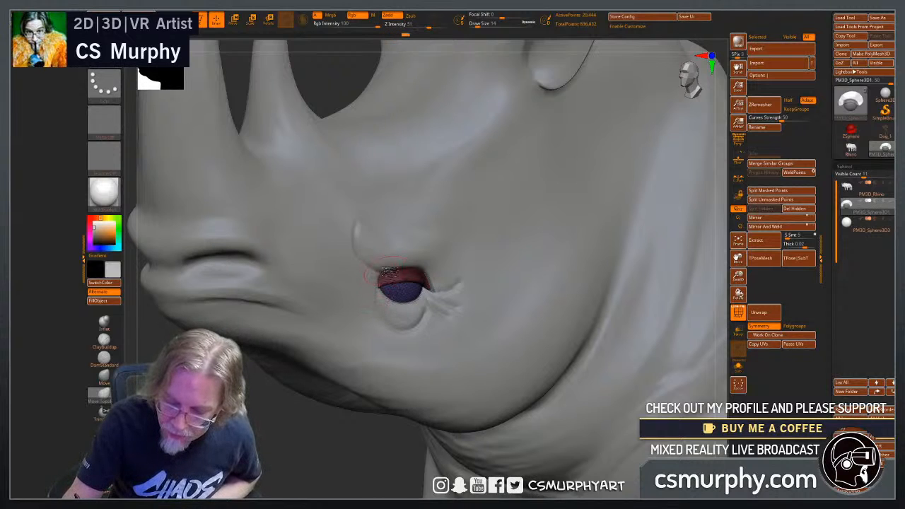
left_click_drag(338, 440, 333, 461)
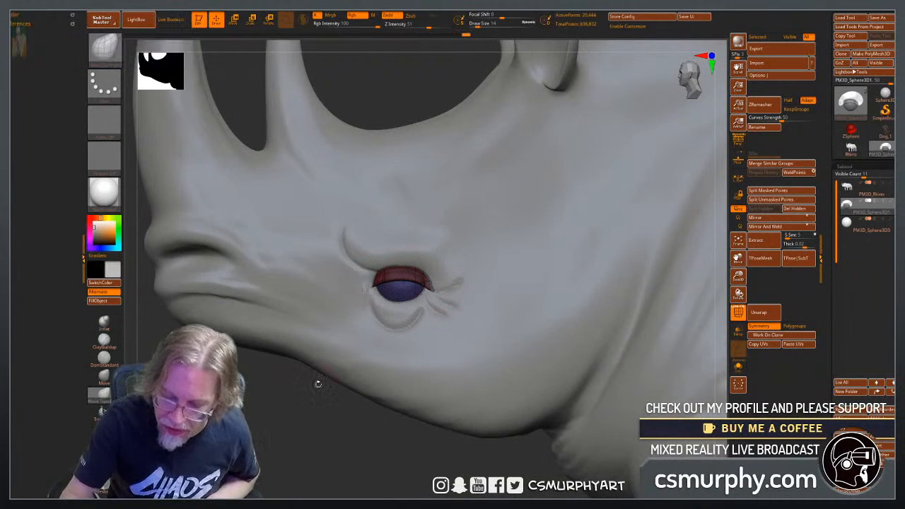
left_click_drag(282, 447, 276, 450)
left_click_drag(375, 268, 376, 274)
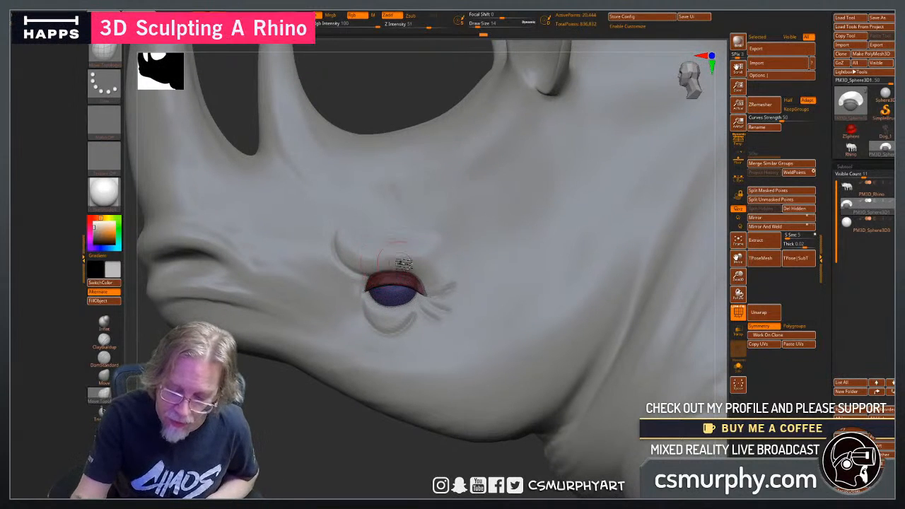
left_click_drag(264, 431, 281, 451, "ctrl")
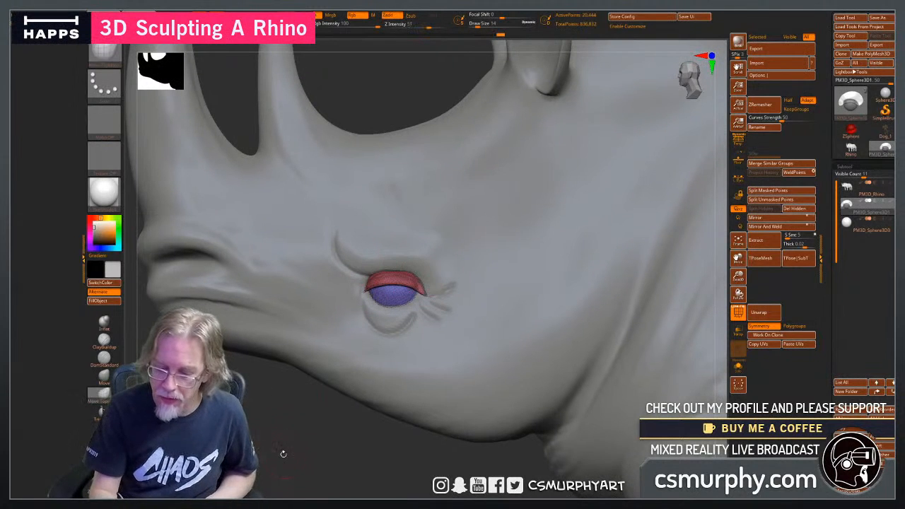
Turn off the polygroup wireframe and fit the upper eyelid to the brow fold and eyeball from several angles with the Move Topological brush.
left_click(745, 315)
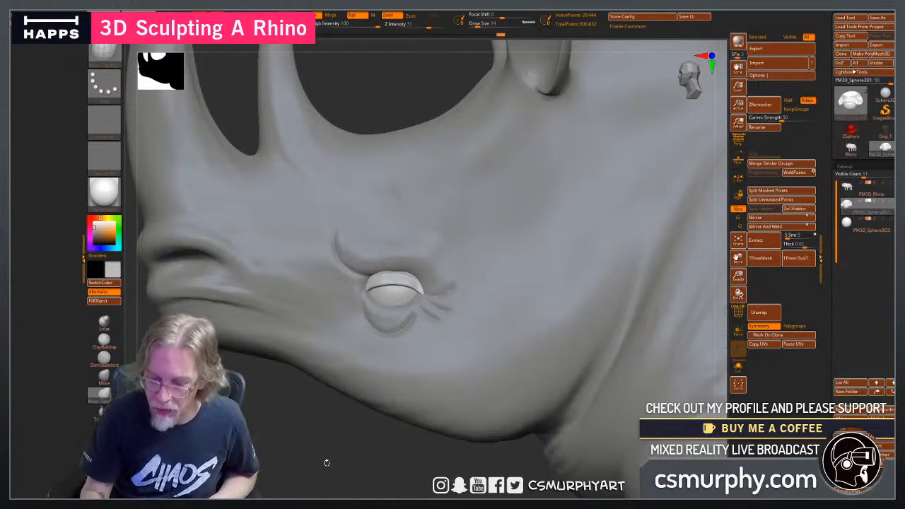
mouse_move(328, 463)
left_mouse_down()
mouse_move(340, 453)
mouse_move(342, 475)
mouse_move(331, 463)
mouse_move(330, 412)
mouse_move(333, 466)
left_mouse_up()
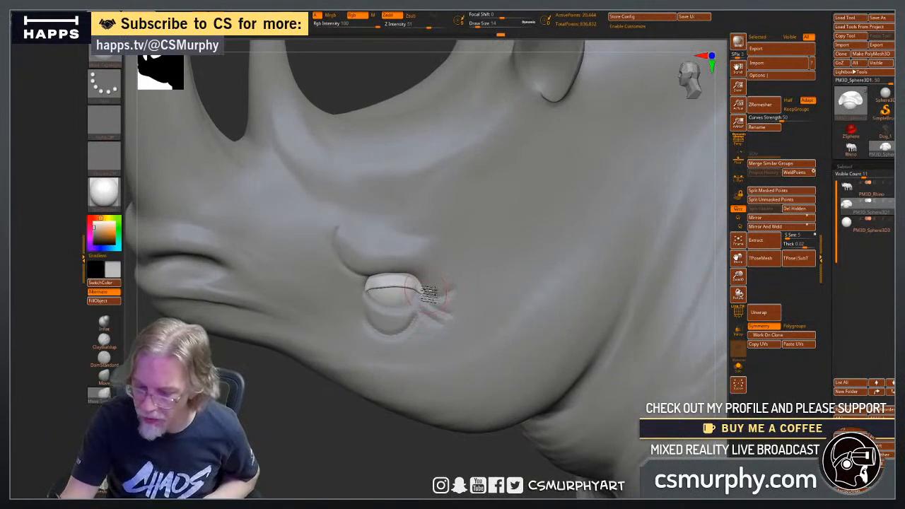
key("ctrl")
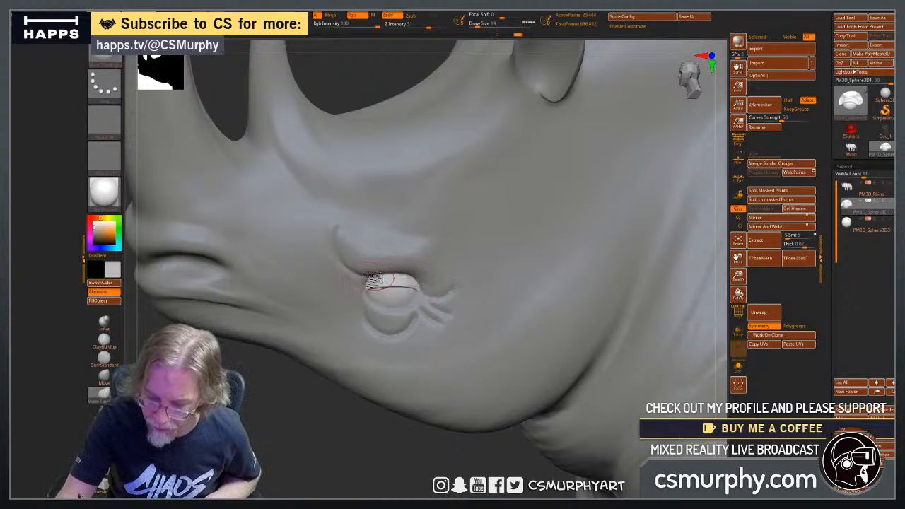
left_click_drag(306, 440, 309, 415)
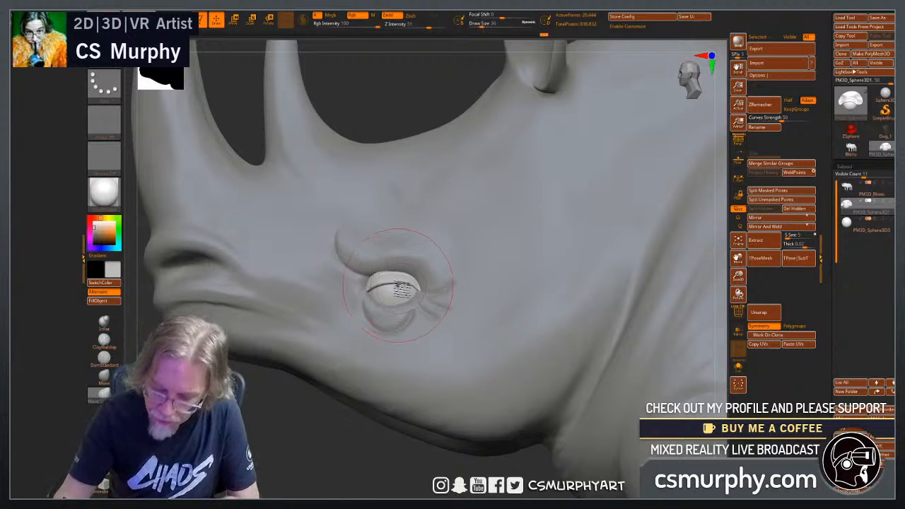
left_click_drag(321, 444, 348, 352)
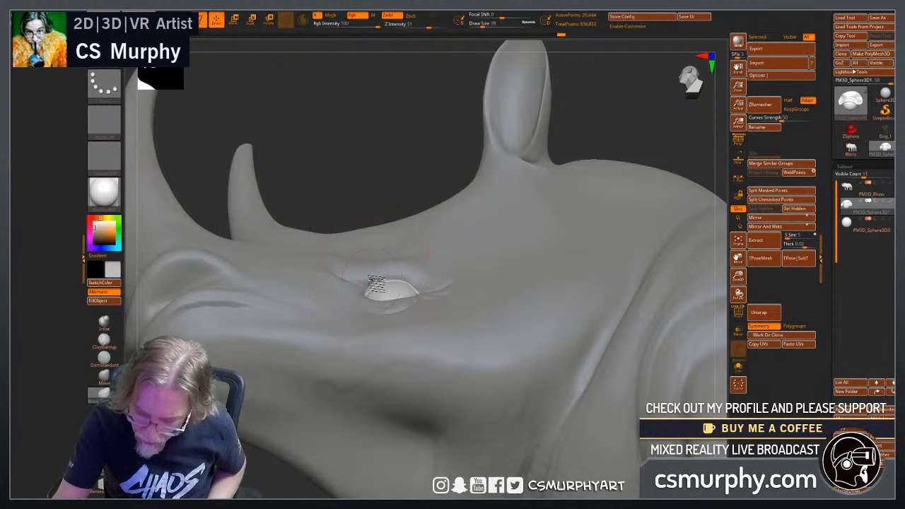
left_click_drag(395, 153, 377, 278)
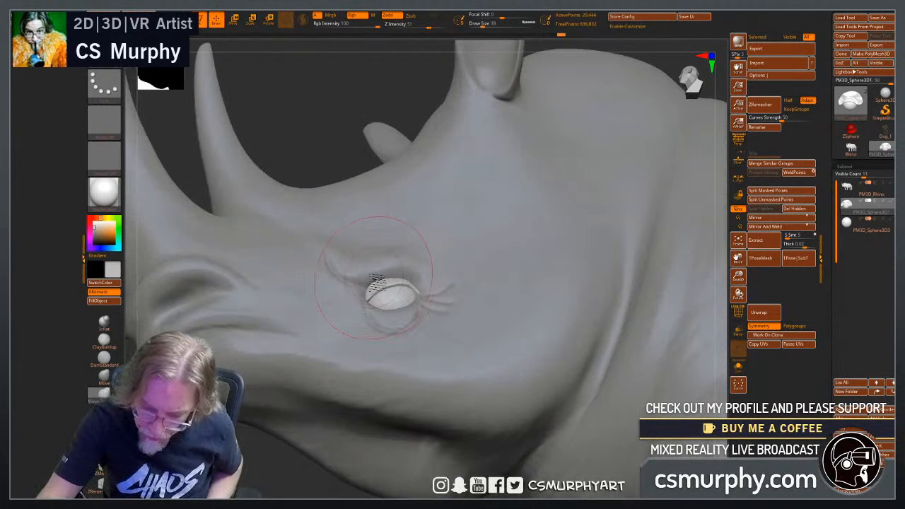
left_click_drag(363, 157, 380, 281)
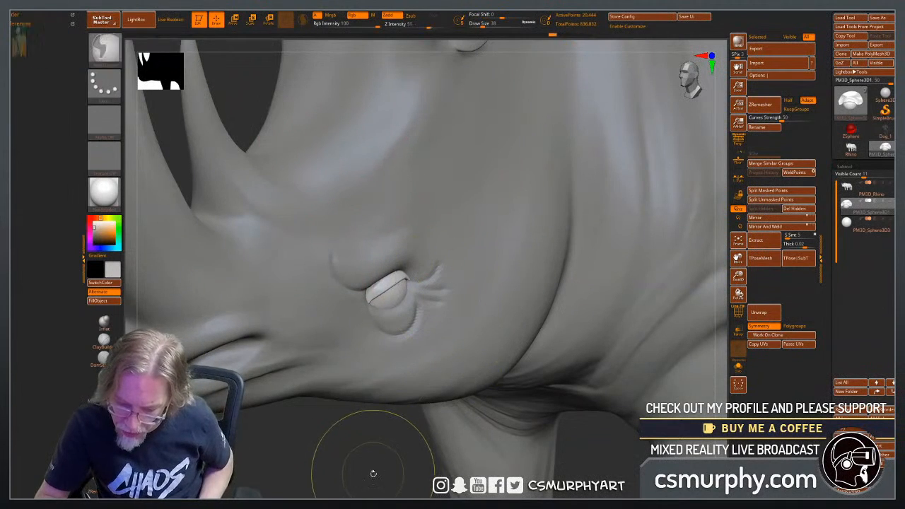
left_click_drag(375, 474, 398, 363)
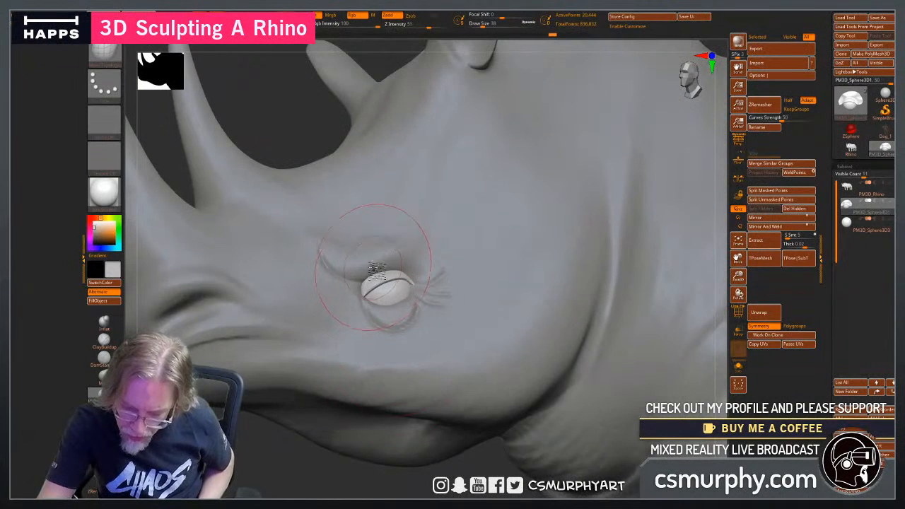
Mask the eyeball with a lasso, refine the upper eyelid over it and clear the mask.
key("ctrl")
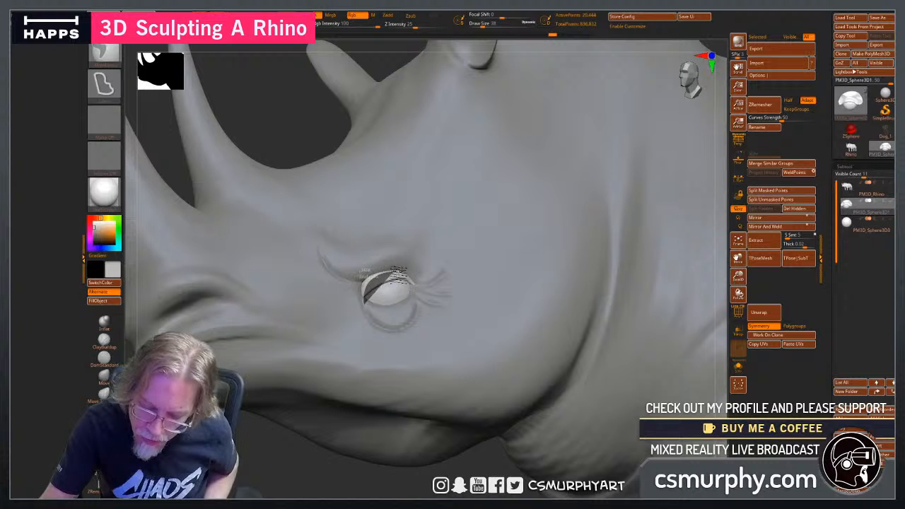
left_click_drag(421, 291, 367, 336, "ctrl")
left_click_drag(382, 268, 372, 291, "shift")
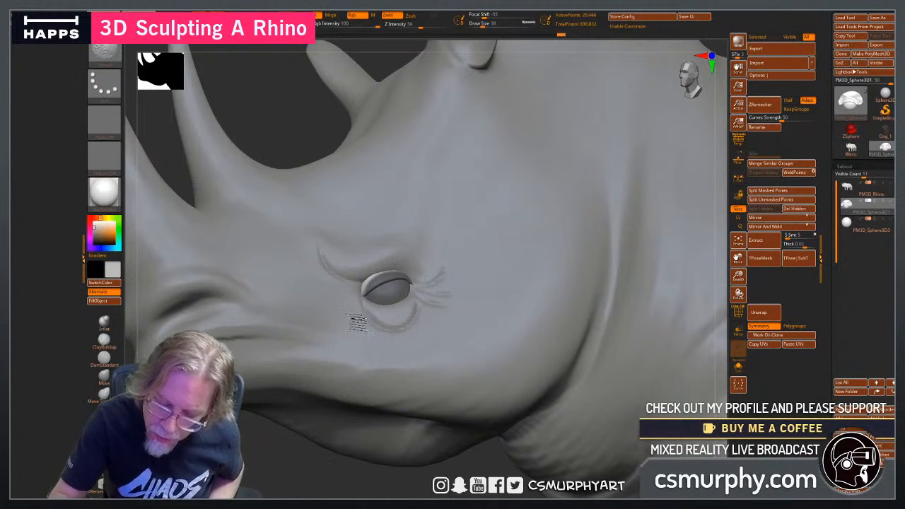
key("ctrl")
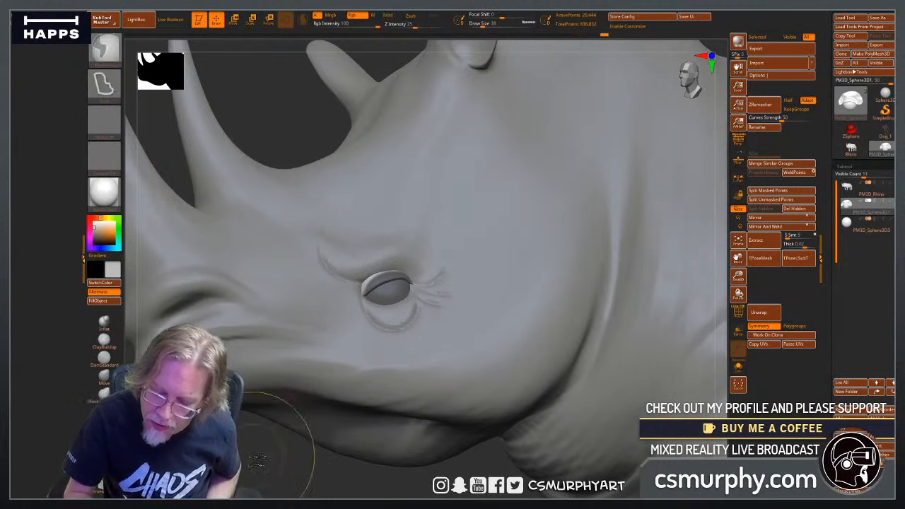
mouse_move(256, 459)
left_mouse_down("ctrl")
mouse_move(265, 486)
mouse_move(245, 488)
left_mouse_up("ctrl")
Select the rhino subtool and build up the brow fold and skin around the upper eyelid using ClayBuildup at draw size 14.
left_click(851, 191)
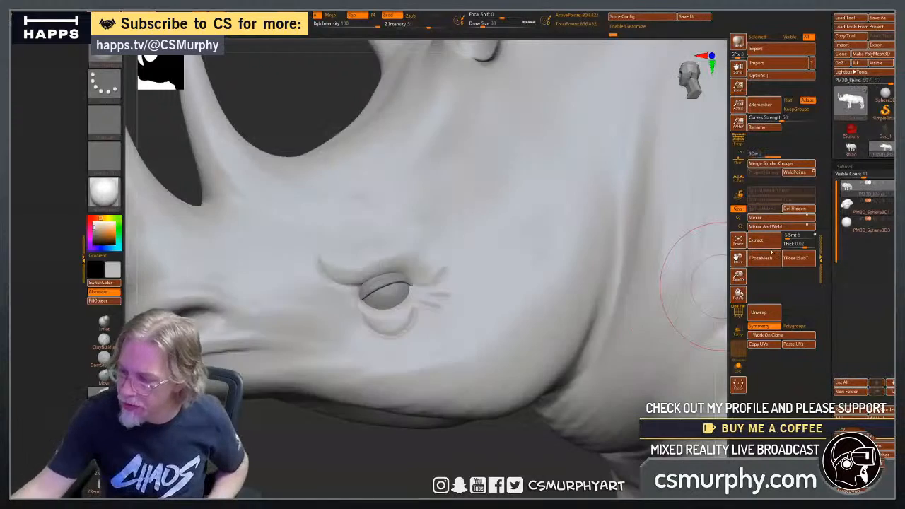
left_click(104, 338)
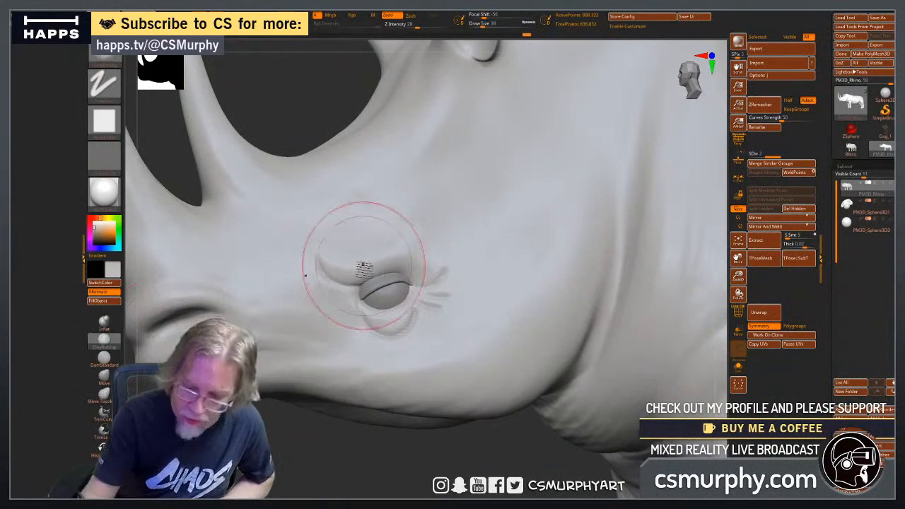
key("[")
key("[")
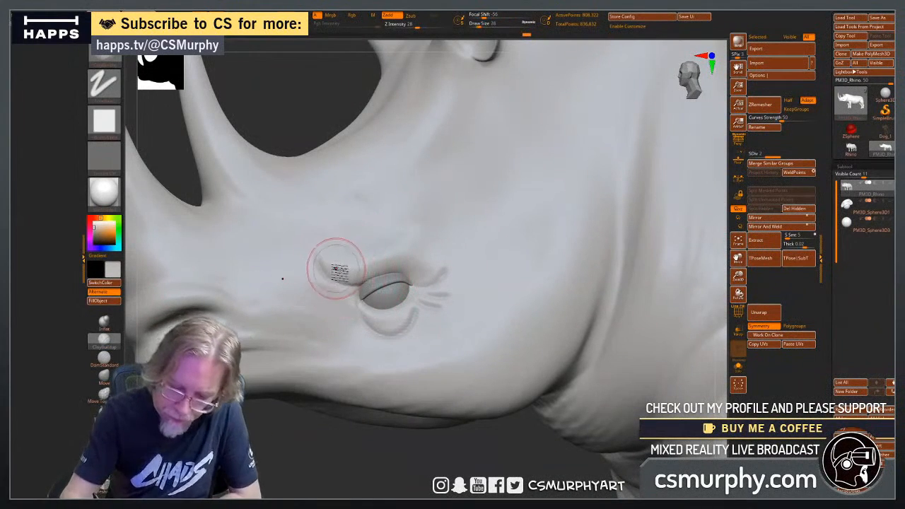
key("[")
key("[")
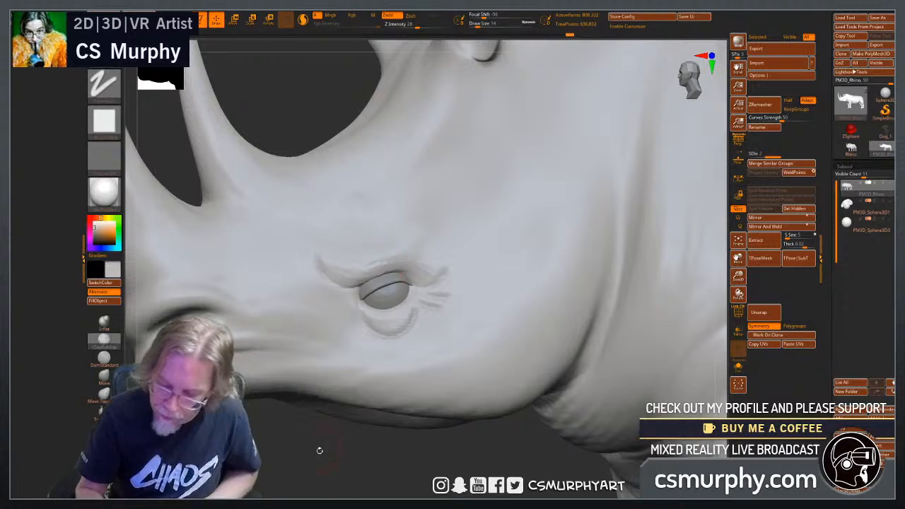
mouse_move(318, 448)
left_mouse_down()
mouse_move(346, 449)
mouse_move(306, 258)
left_mouse_up()
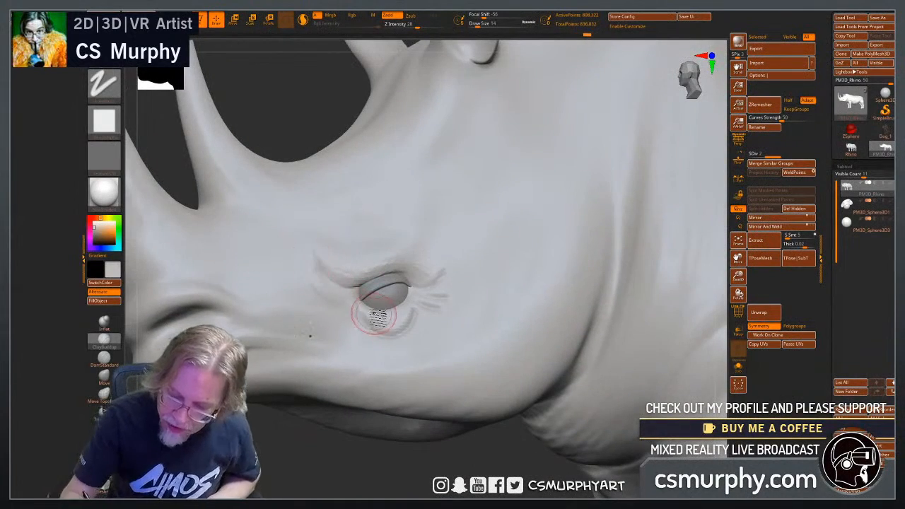
Build up the skin folds below the eye and at its front corner with ClayBuildup.
mouse_move(405, 314)
left_mouse_down()
mouse_move(380, 323)
mouse_move(406, 315)
left_mouse_up()
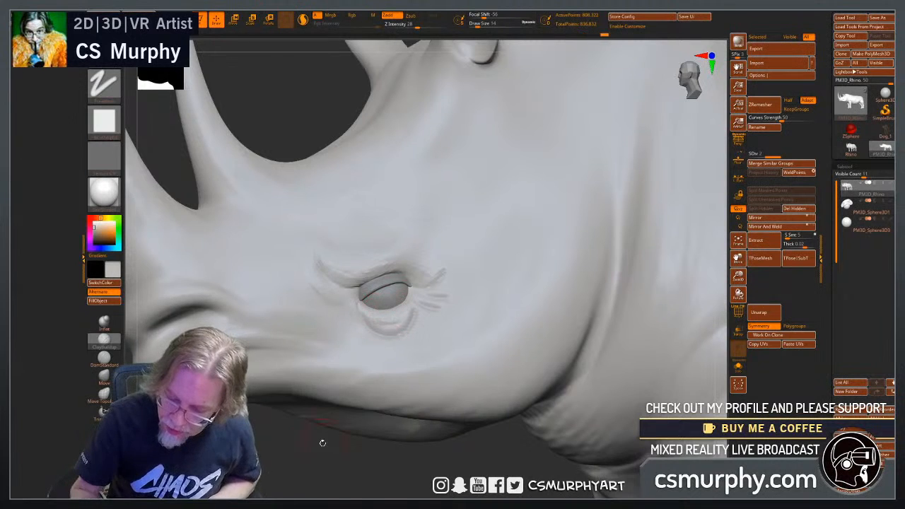
left_click_drag(320, 442, 363, 417)
left_click_drag(392, 317, 396, 317)
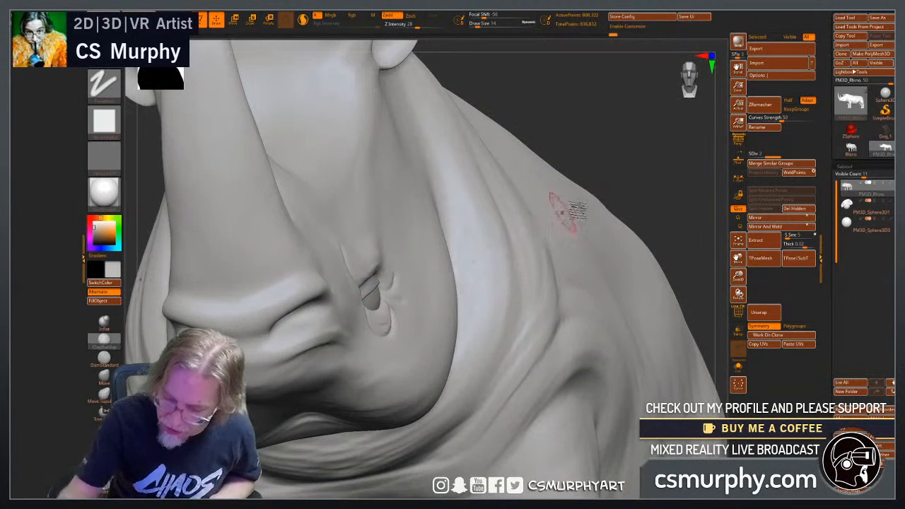
left_click_drag(632, 173, 563, 204)
mouse_move(373, 316)
left_mouse_down()
mouse_move(361, 304)
mouse_move(417, 318)
left_mouse_up()
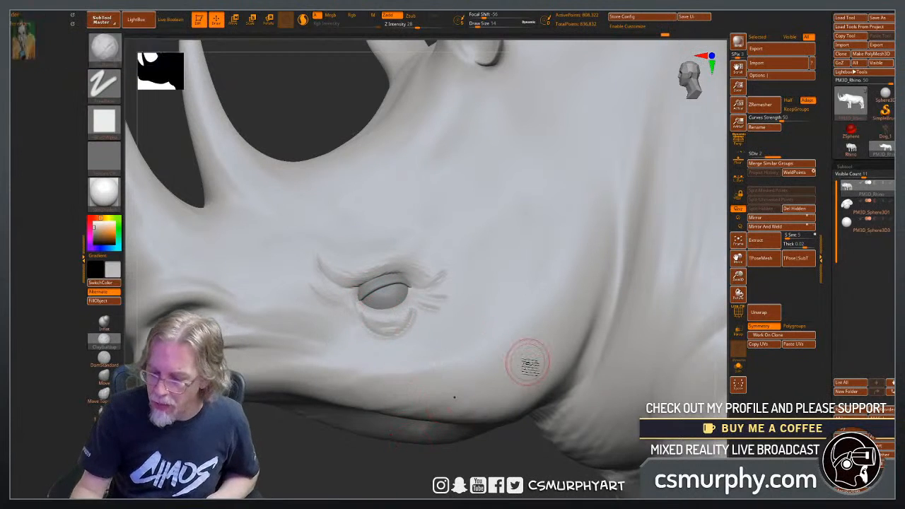
Isolate the eyeball subtool PM3D_Sphere3D3 and set the masking brush to MeshProject.
left_click(866, 225)
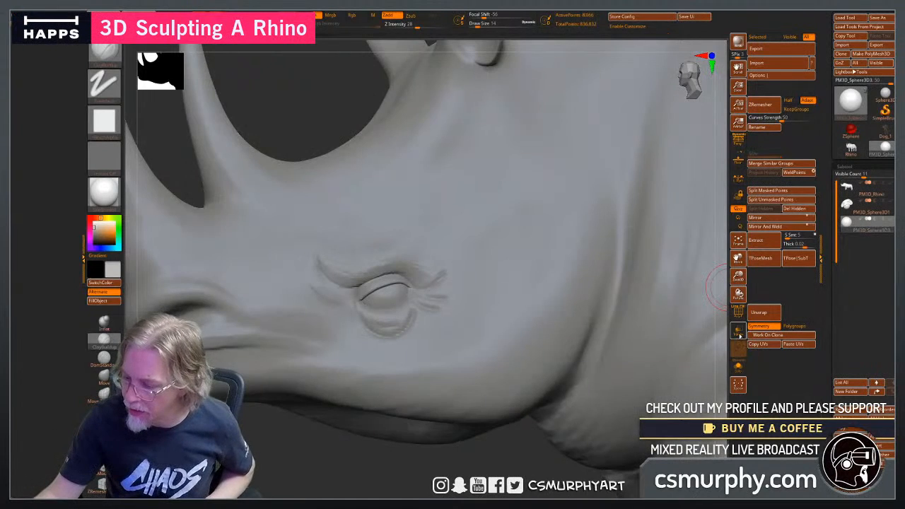
left_click(738, 366)
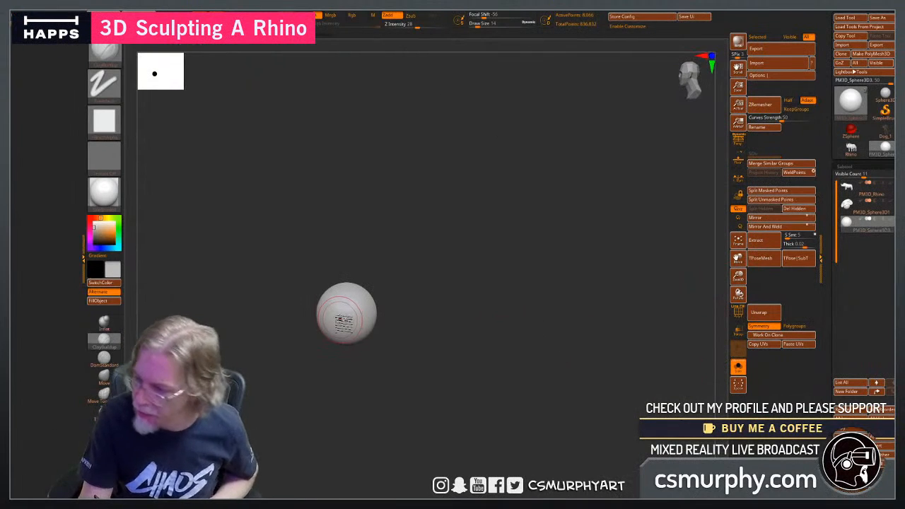
left_click(108, 54, "ctrl")
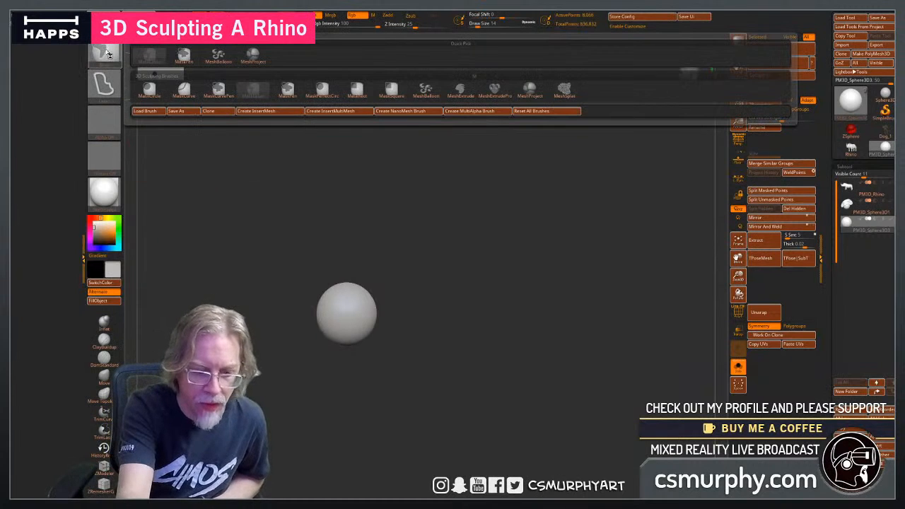
left_click(531, 90, "ctrl")
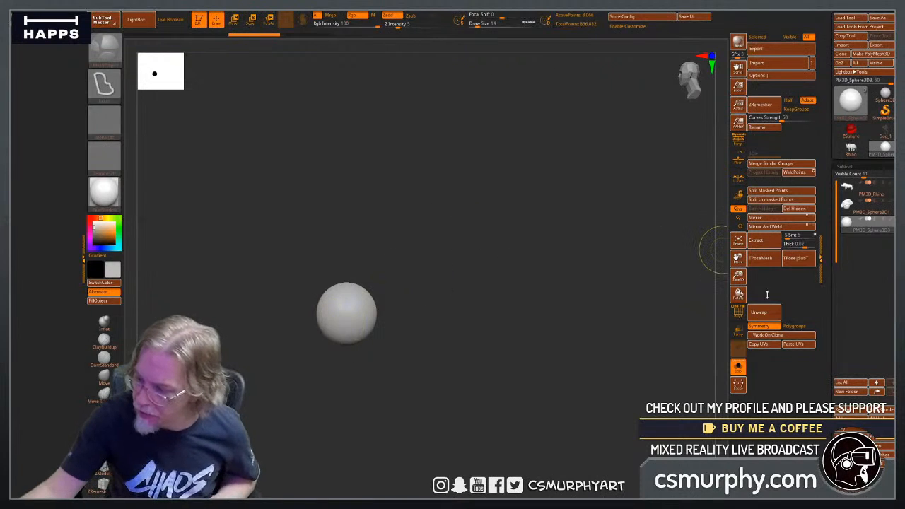
Try to draw a crescent-shaped lower eyelid with MeshProject on the isolated eyelid and eyeball subtool, and undo it.
left_click(737, 367)
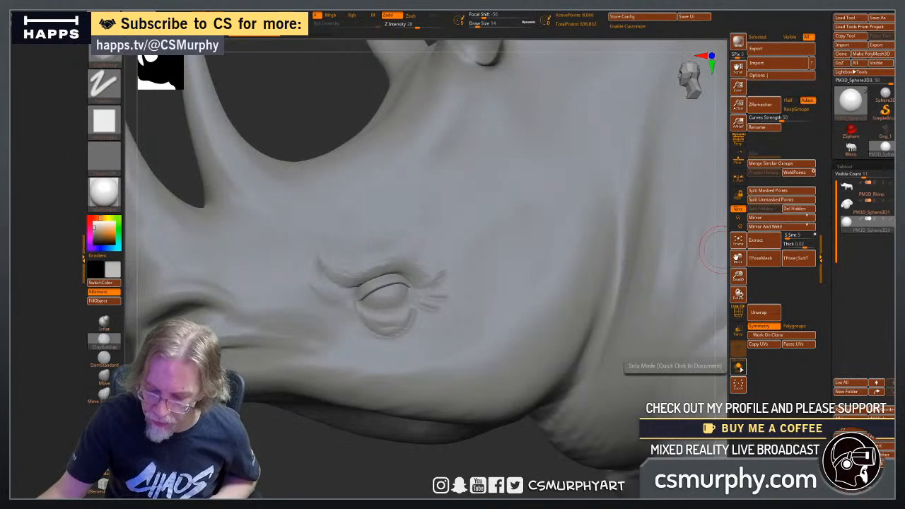
left_click(738, 368)
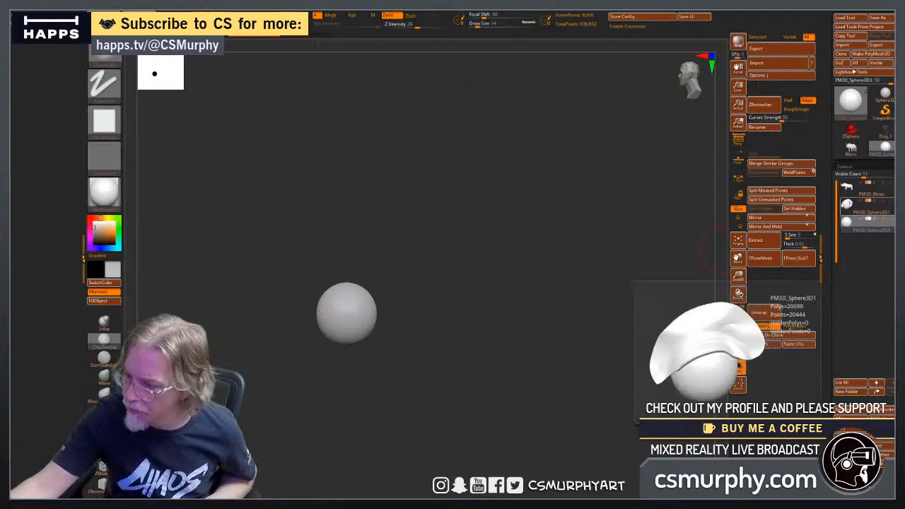
left_click(846, 203)
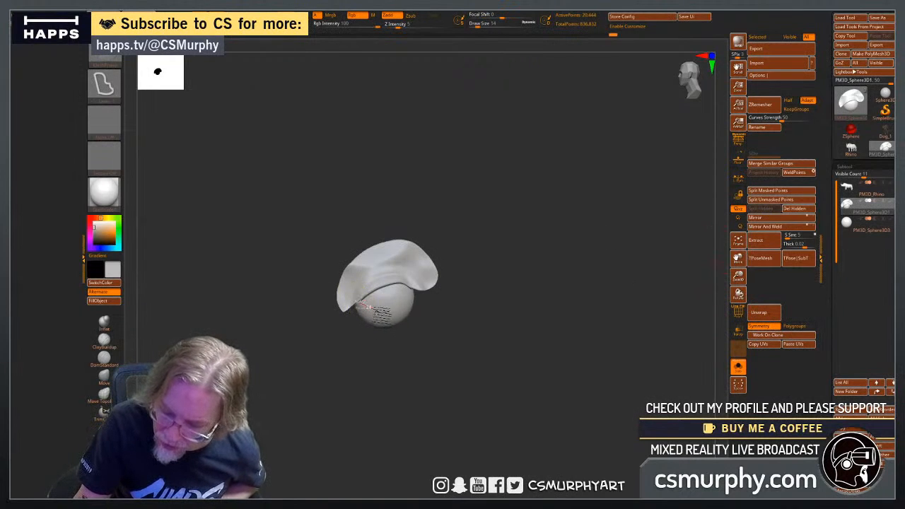
mouse_move(382, 313)
left_mouse_down("ctrl+shift")
mouse_move(400, 310)
mouse_move(438, 281)
mouse_move(403, 393)
left_mouse_up("ctrl+shift")
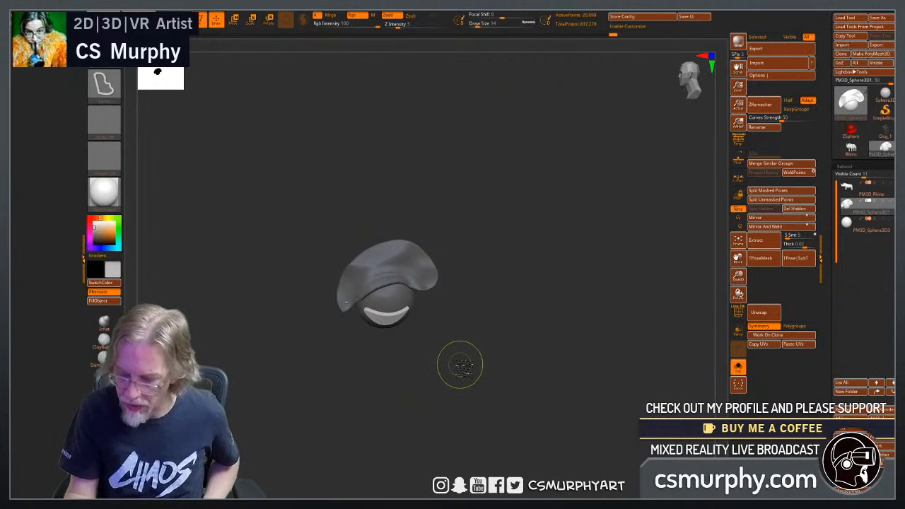
left_click(629, 337, "ctrl+shift")
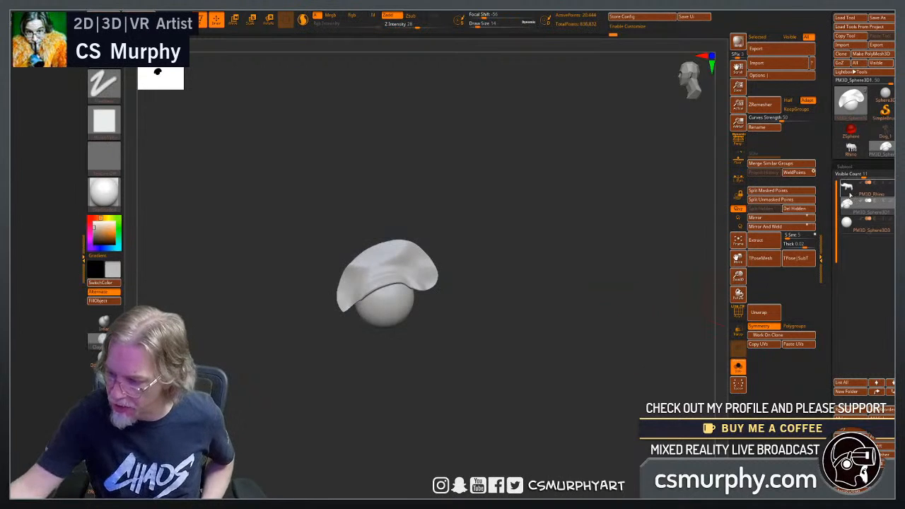
Bring the rhino back into view and draw a wide crescent-shaped lower eyelid under the eye with MeshProject.
left_click(737, 367)
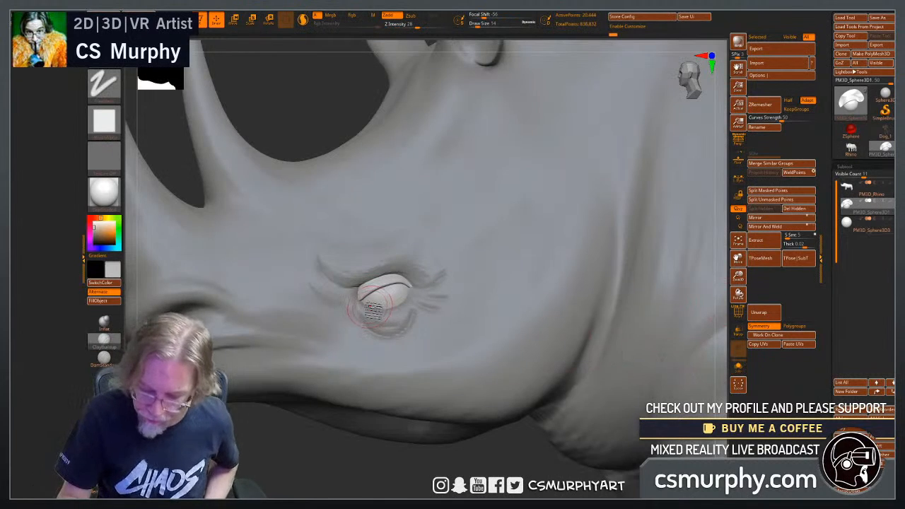
key("ctrl+shift")
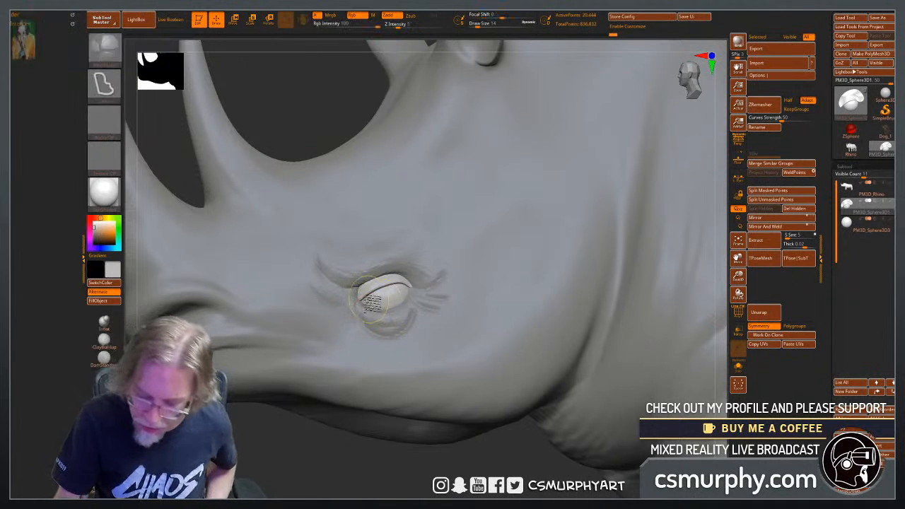
mouse_move(378, 306)
left_mouse_down()
mouse_move(415, 310)
mouse_move(433, 279)
mouse_move(454, 282)
mouse_move(385, 374)
mouse_move(322, 338)
mouse_move(325, 297)
left_mouse_up()
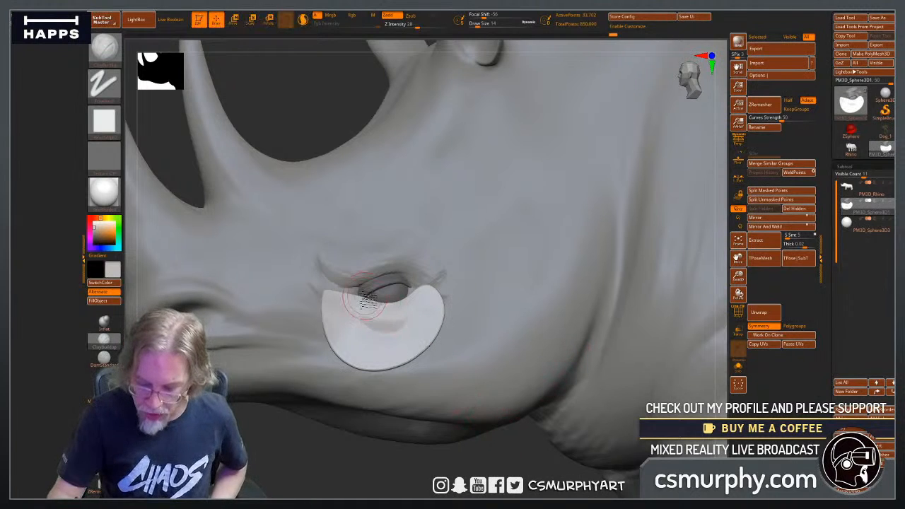
Set the masking brush to MaskLasso and mask the eyeball and the inner rim of the lower eyelid.
left_click(112, 56)
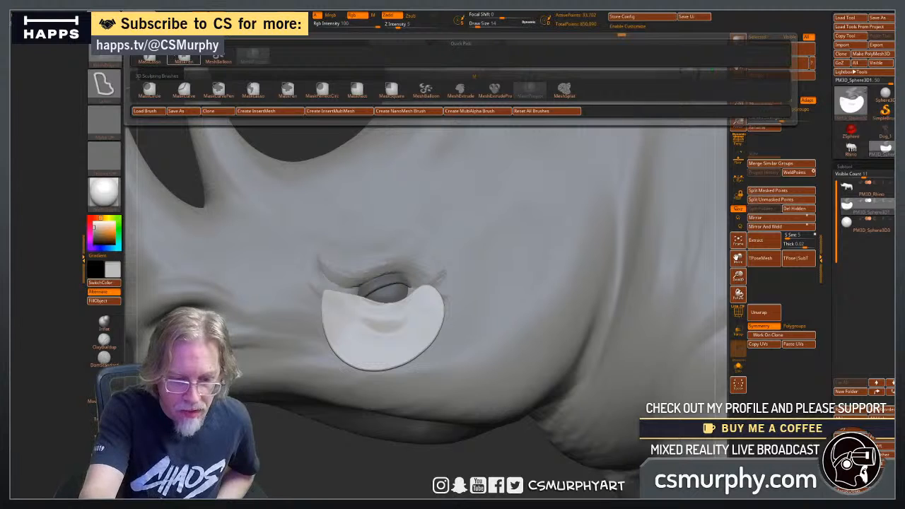
left_click(252, 91)
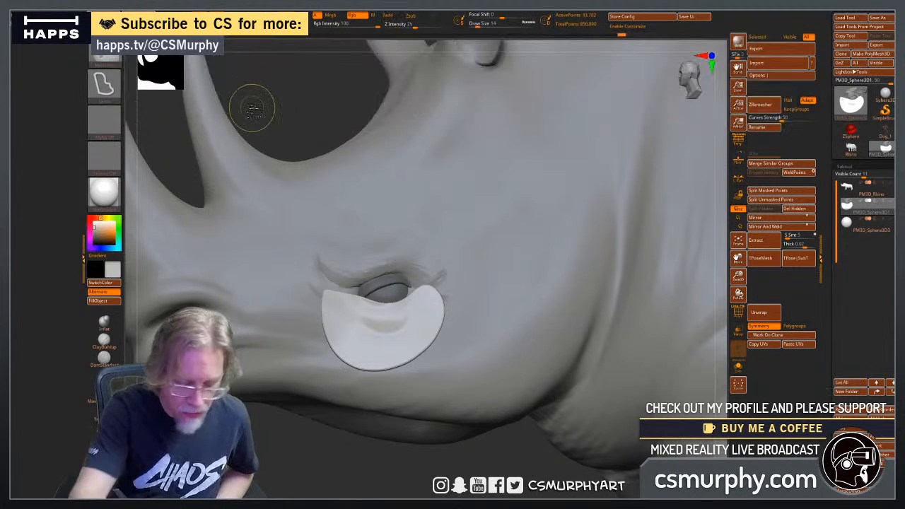
mouse_move(361, 295)
left_mouse_down("ctrl")
mouse_move(371, 311)
mouse_move(411, 308)
mouse_move(417, 283)
mouse_move(364, 264)
left_mouse_up("ctrl")
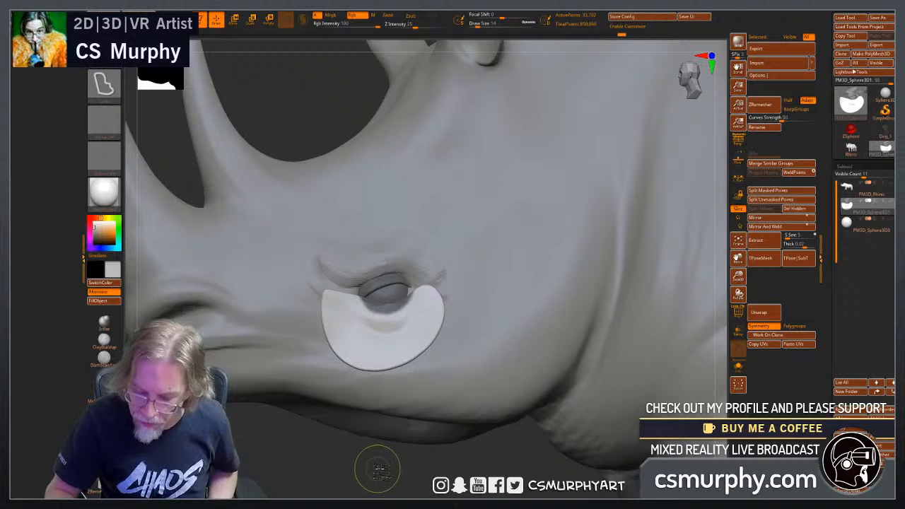
Push the lower eyelid's wide outer rim into the head with the Move Topological brush, leaving only the lid around the eyeball exposed.
left_click(103, 395)
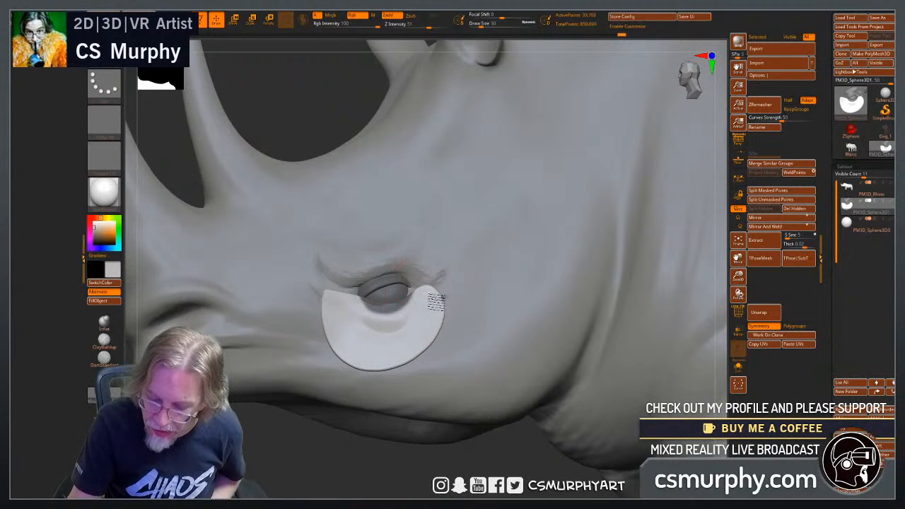
mouse_move(426, 338)
left_mouse_down()
mouse_move(366, 359)
mouse_move(321, 304)
mouse_move(343, 289)
mouse_move(384, 324)
left_mouse_up()
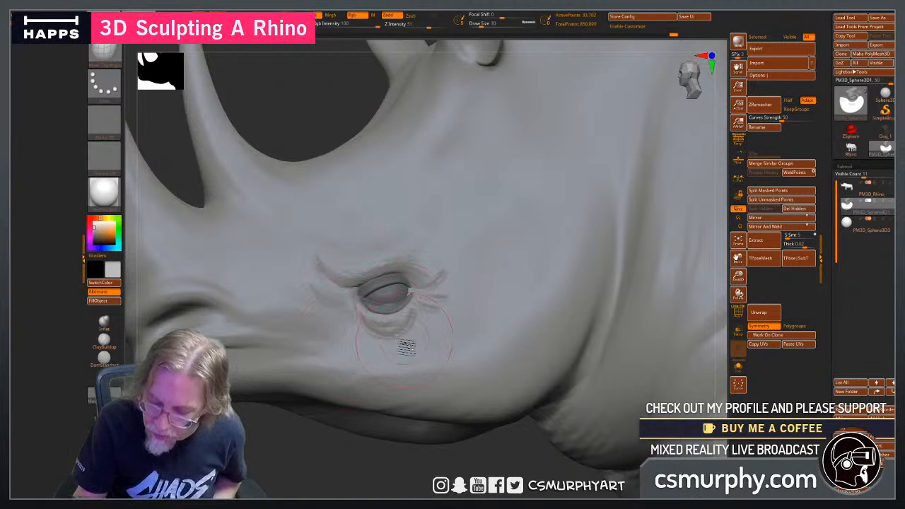
left_click(276, 464, "ctrl")
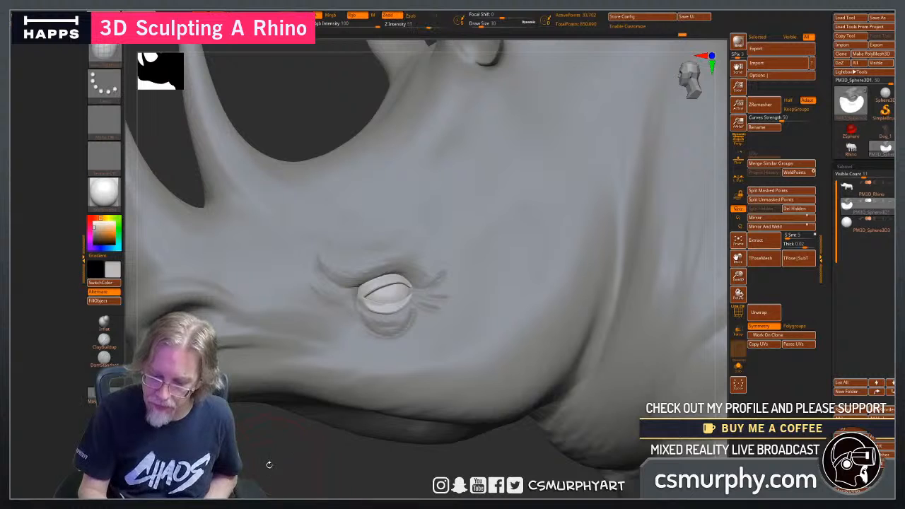
left_click_drag(270, 464, 316, 465)
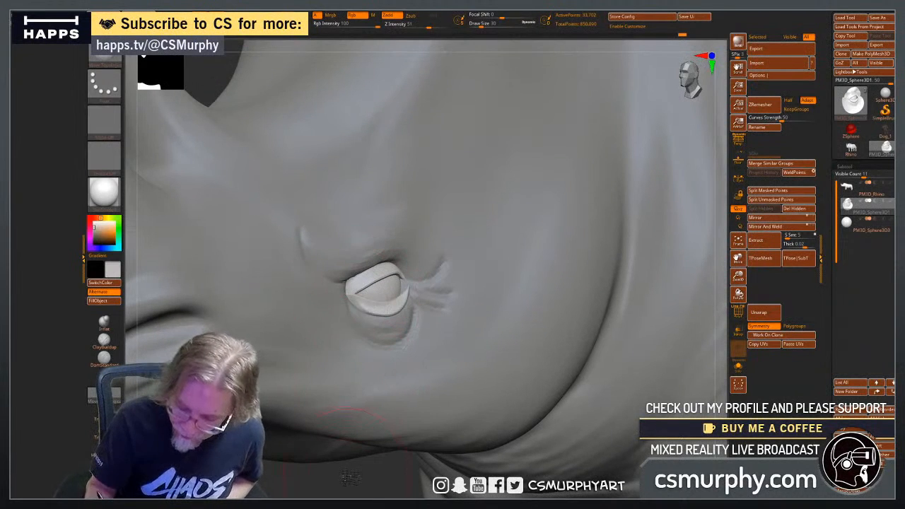
mouse_move(346, 476)
left_mouse_down()
mouse_move(360, 476)
mouse_move(369, 299)
left_mouse_up()
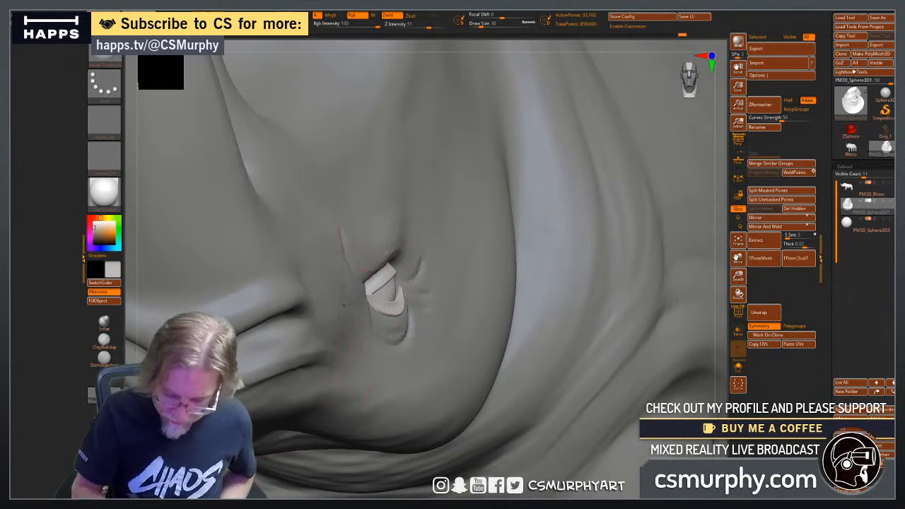
left_click_drag(712, 271, 689, 264)
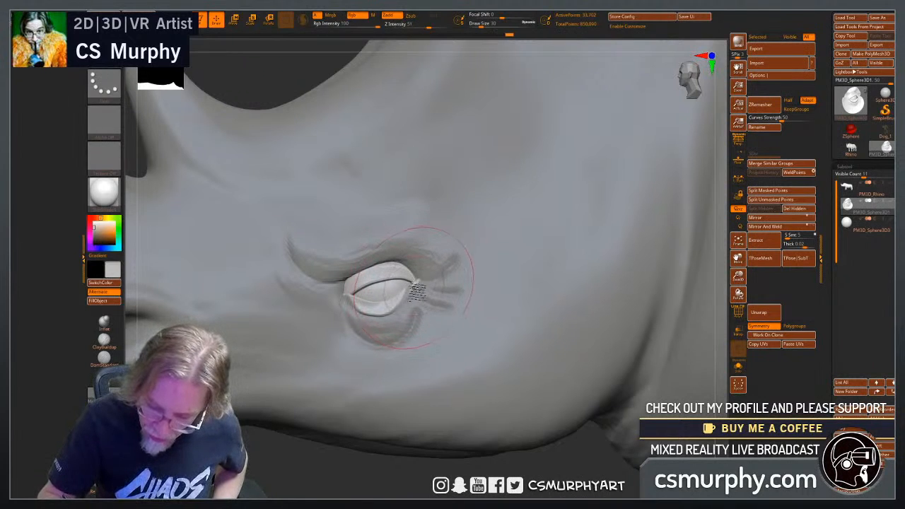
Shape the upper and lower eyelid rims and their corners with Move Topological so they fit closely around the eyeball from several angles.
left_click_drag(413, 287, 419, 283)
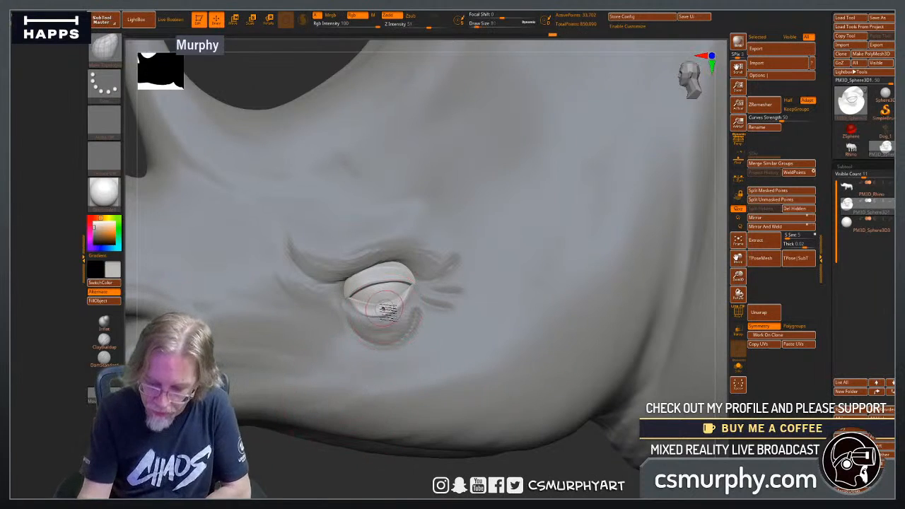
mouse_move(300, 464)
left_mouse_down()
mouse_move(306, 484)
mouse_move(353, 470)
mouse_move(346, 477)
left_mouse_up()
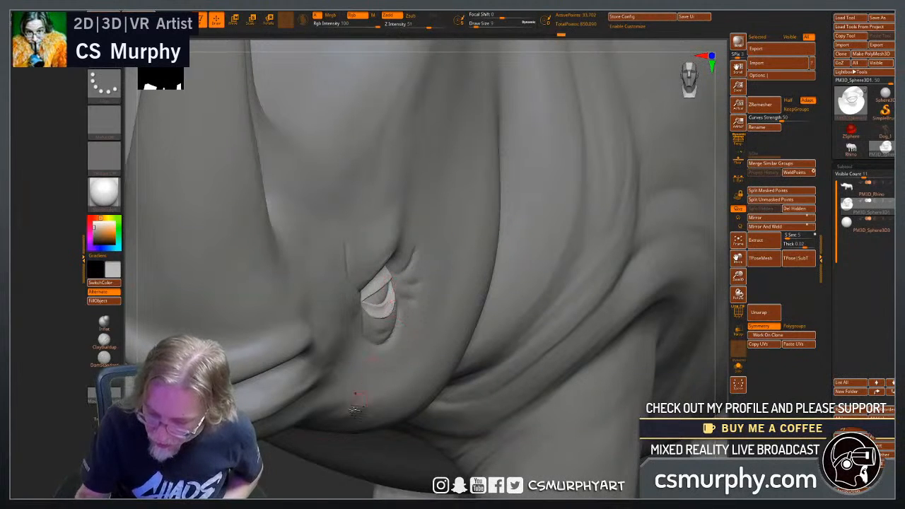
left_click_drag(310, 480, 362, 472)
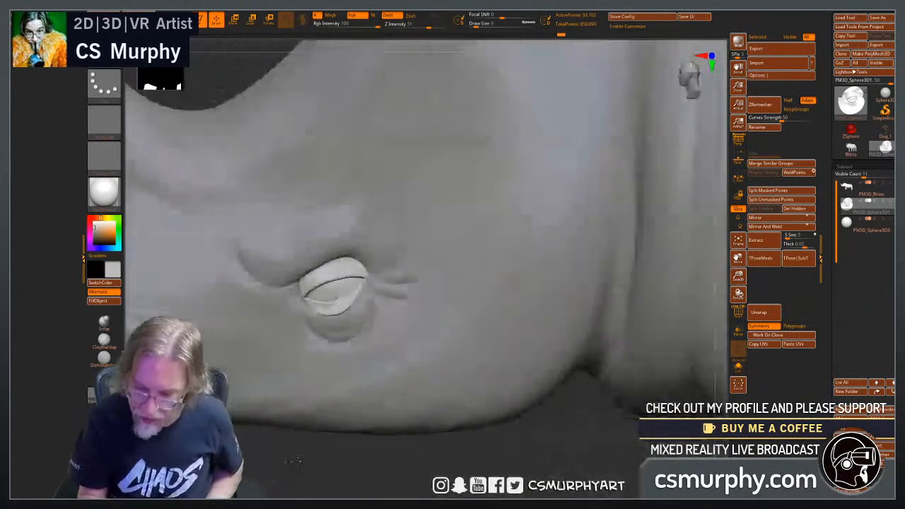
left_click_drag(363, 289, 369, 284)
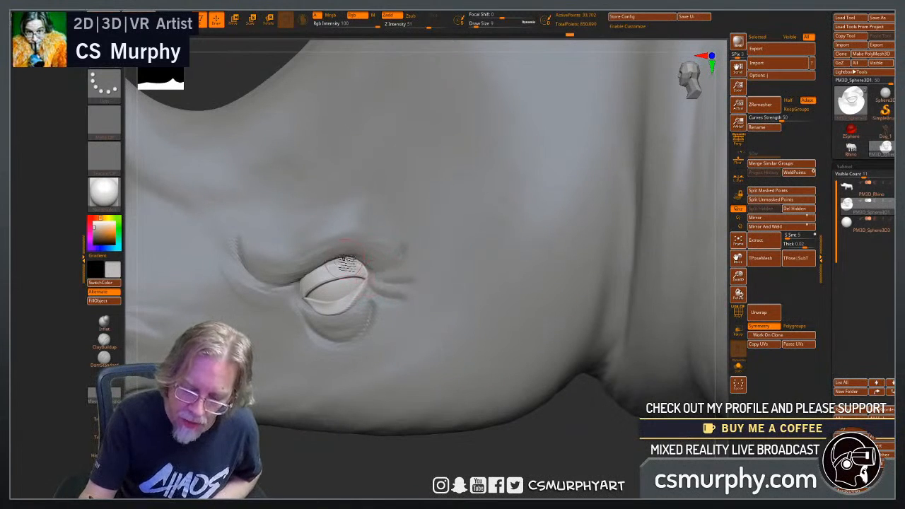
left_click_drag(313, 453, 318, 410)
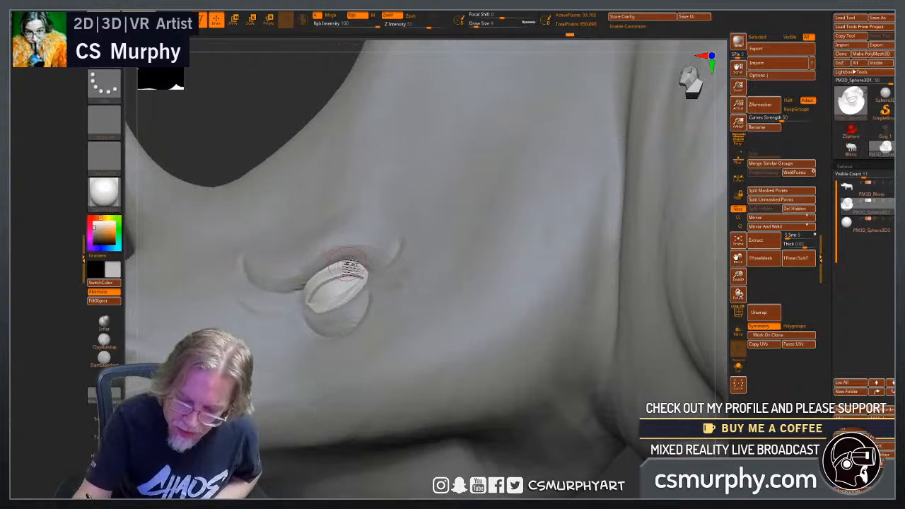
left_click_drag(264, 101, 331, 224)
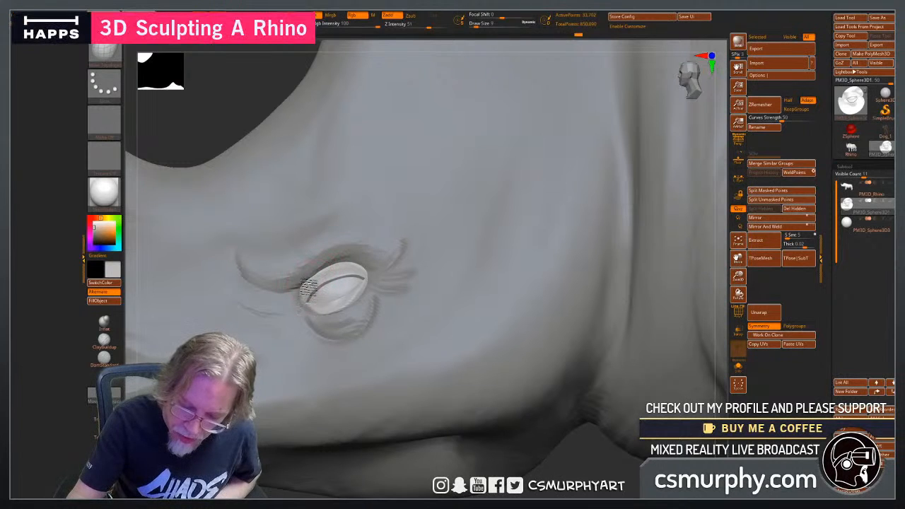
Select the rhino body and review how the eye and eyelids sit on the whole head.
left_click(371, 256, "alt")
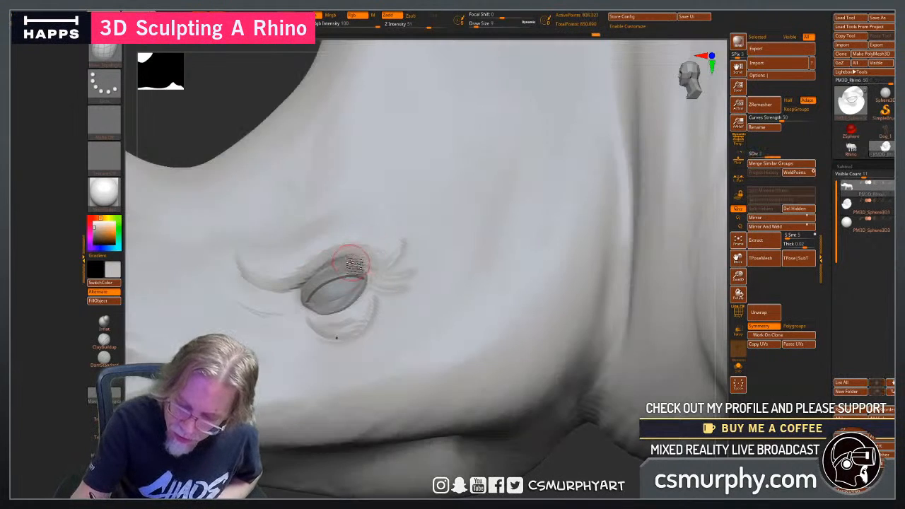
left_click(230, 93, "ctrl")
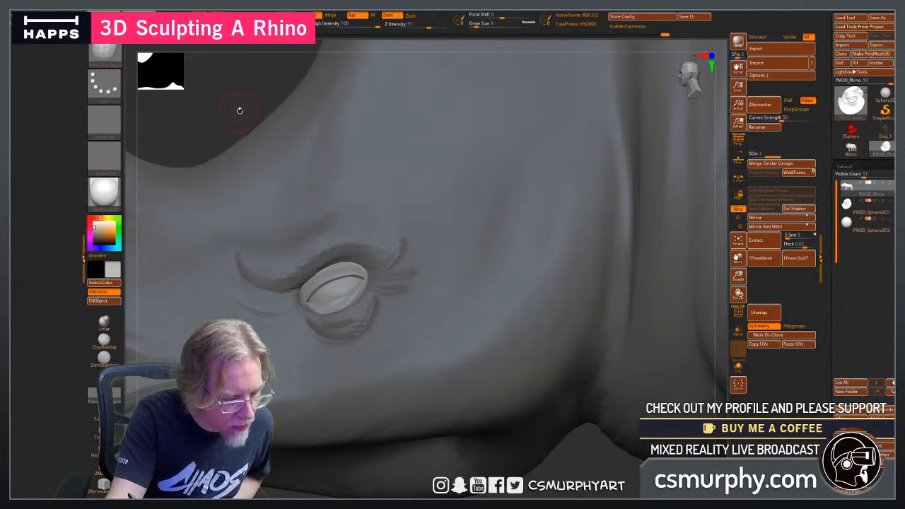
mouse_move(588, 463)
left_mouse_down("alt")
mouse_move(412, 442)
mouse_move(410, 452)
left_mouse_up("alt")
left_click(410, 446, "ctrl")
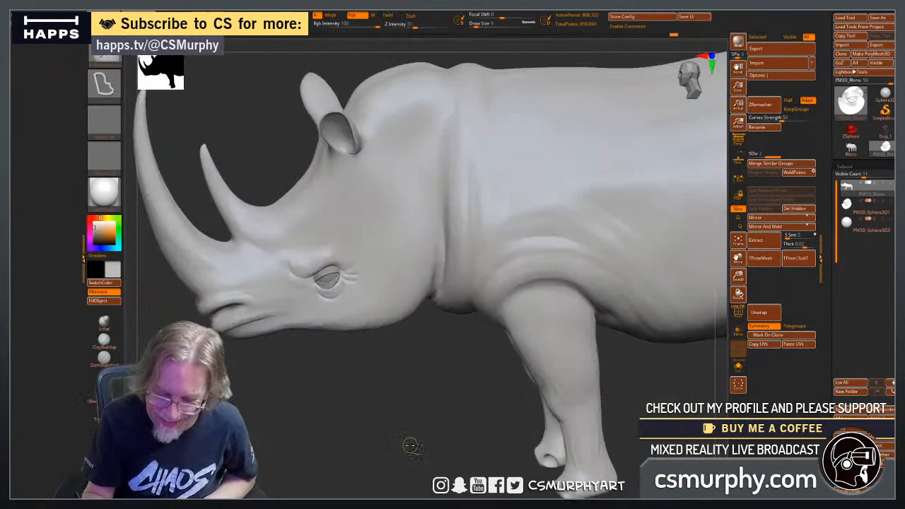
mouse_move(378, 418)
left_mouse_down()
mouse_move(391, 401)
mouse_move(383, 420)
left_mouse_up()
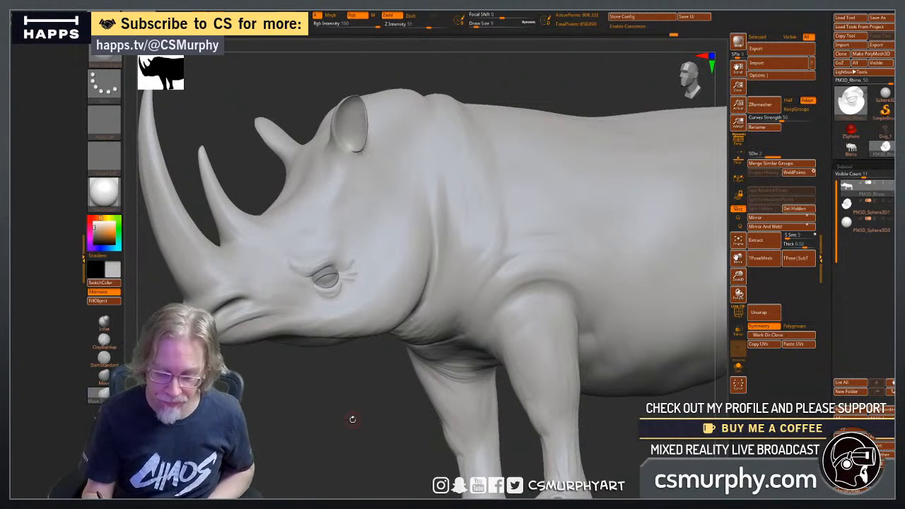
left_click_drag(353, 412, 458, 404, "alt")
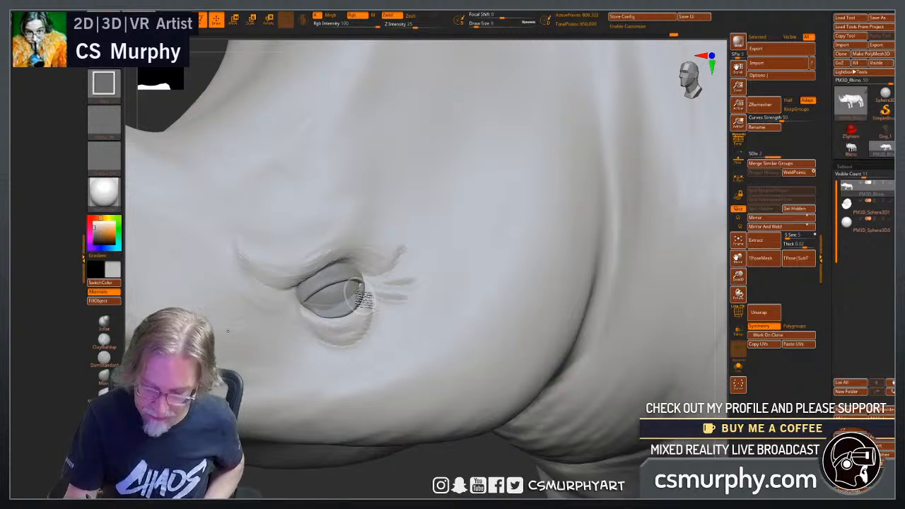
Select the eyelid subtool again and tuck its inner and outer corners into the surrounding skin with Move Topological.
left_click(362, 296, "alt")
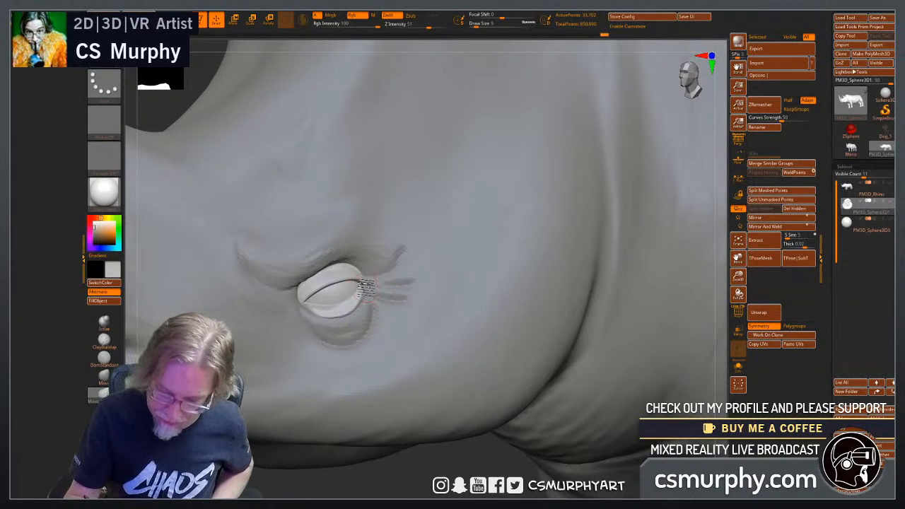
mouse_move(451, 467)
left_mouse_down()
mouse_move(519, 463)
mouse_move(559, 431)
mouse_move(463, 403)
mouse_move(446, 443)
left_mouse_up()
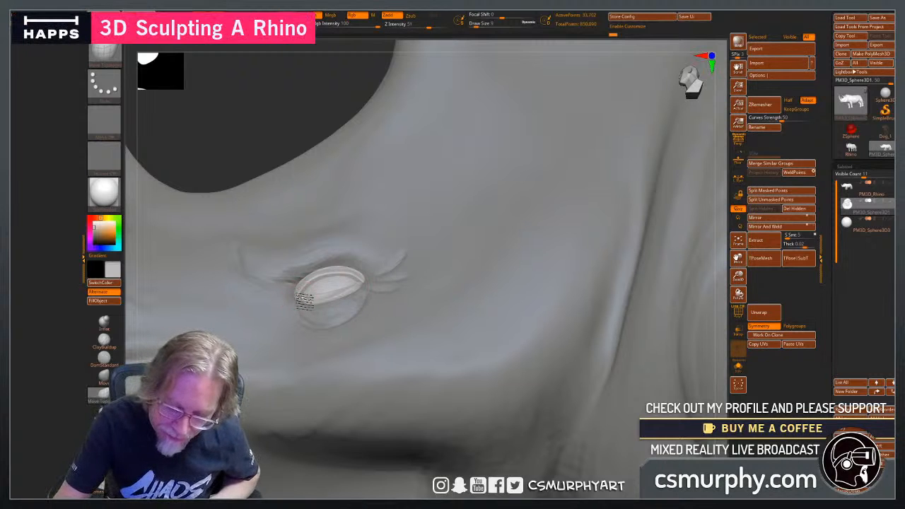
left_click_drag(287, 137, 309, 175)
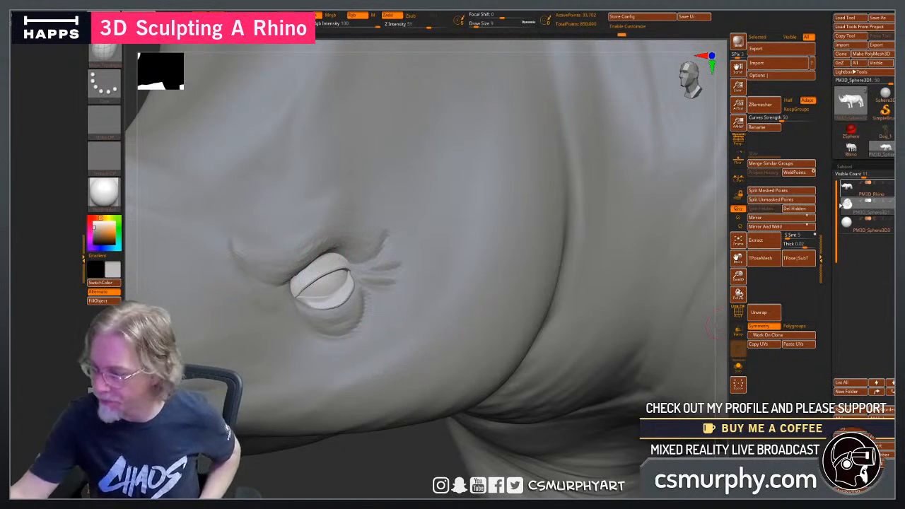
Select the PM3D_Rhino subtool and build up a skin fold behind the outer eye corner with the ClayBuildup brush.
left_click(864, 188)
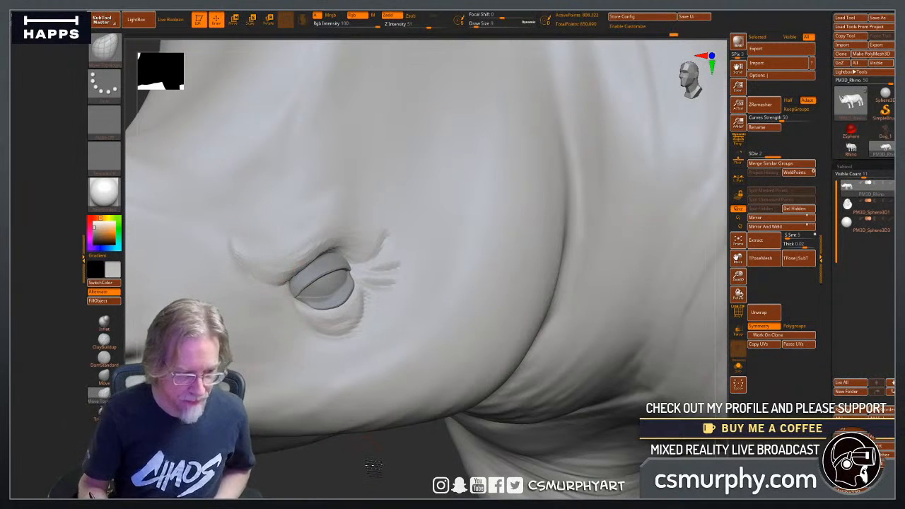
mouse_move(375, 466)
left_mouse_down("alt")
mouse_move(347, 406)
mouse_move(371, 463)
left_mouse_up("alt")
left_click(105, 340)
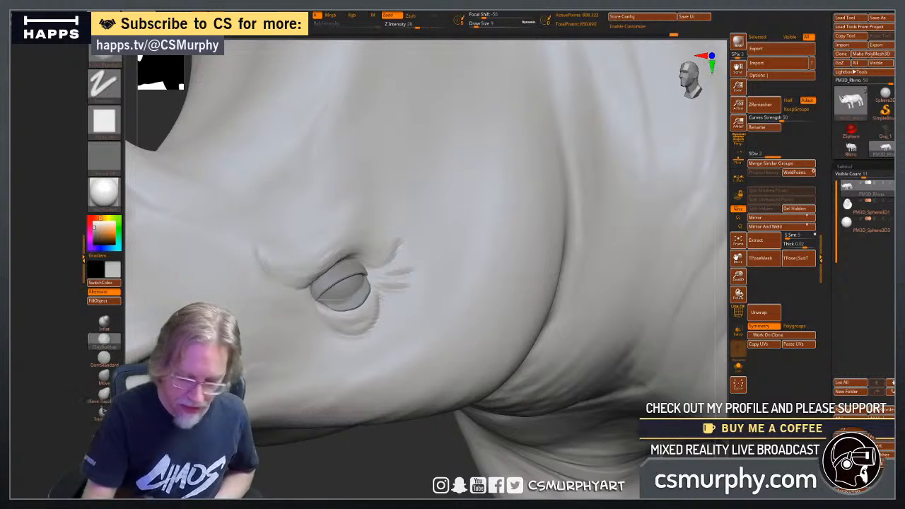
left_click_drag(400, 269, 411, 266)
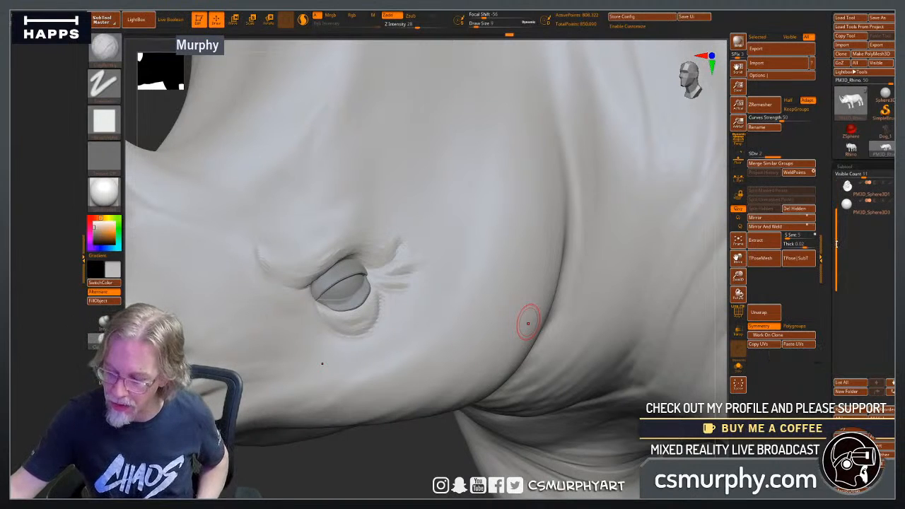
Divide the rhino mesh to subdivision level 3 and build up the wrinkles radiating from the outer eye corner.
scroll(848, 263, "down", 5)
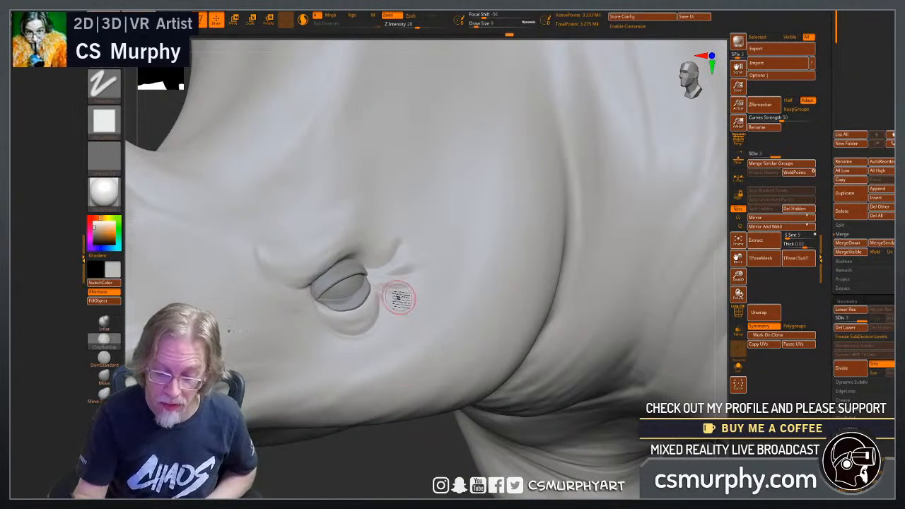
left_click_drag(396, 472, 351, 370)
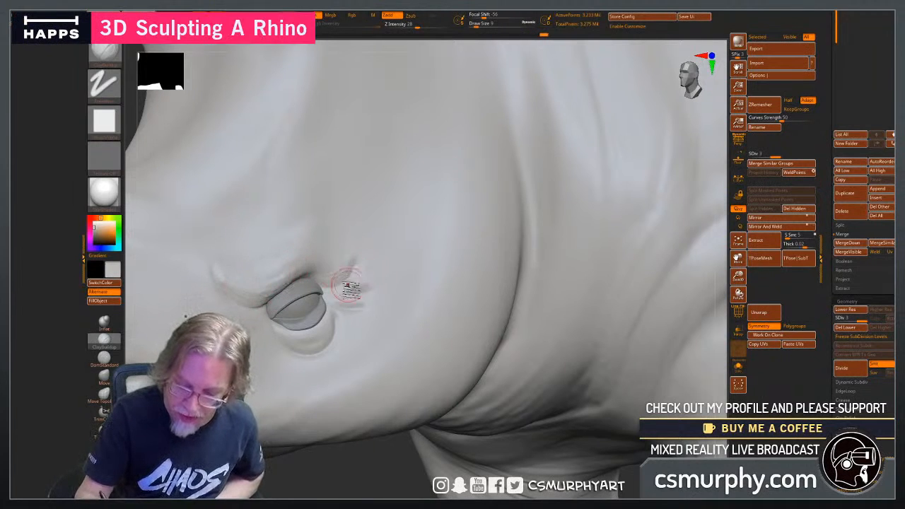
left_click_drag(369, 277, 347, 289)
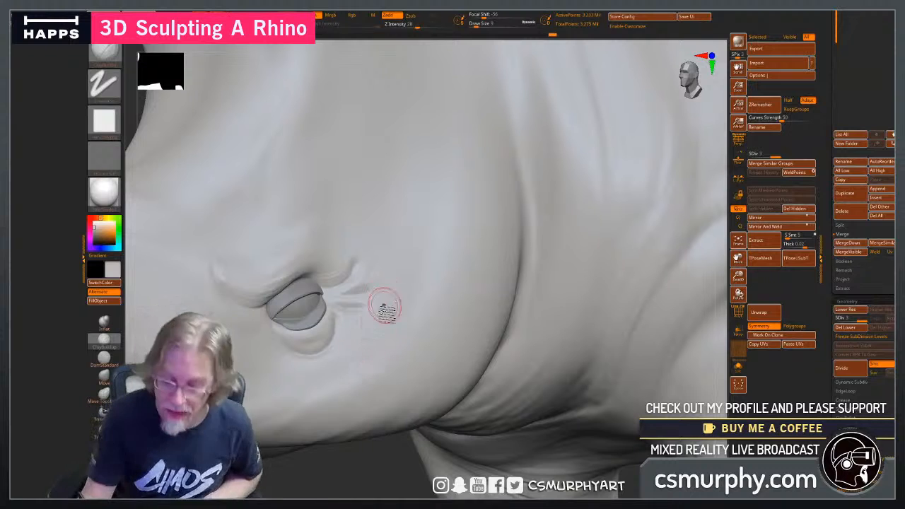
mouse_move(359, 281)
left_mouse_down()
mouse_move(340, 299)
mouse_move(366, 309)
left_mouse_up()
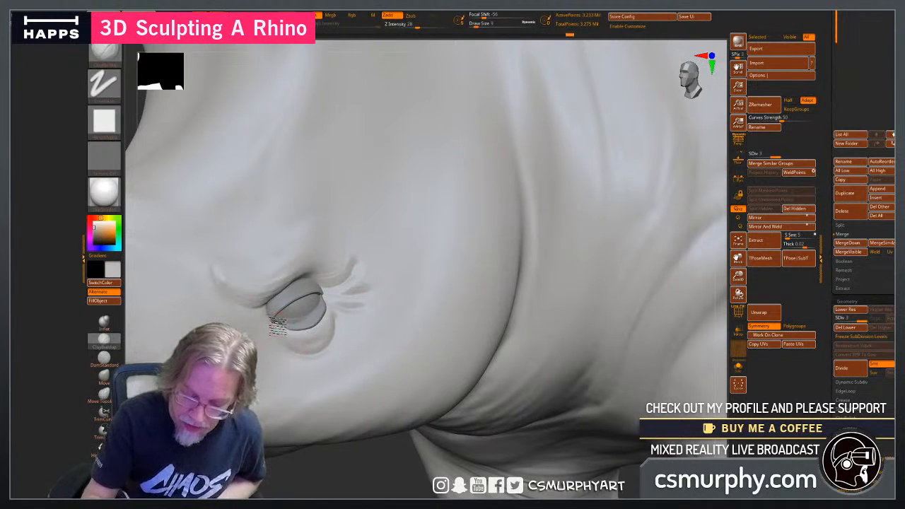
Build up the skin bag under the lower eyelid and the brow fold over the upper lid with ClayBuildup.
left_click_drag(308, 345, 330, 311)
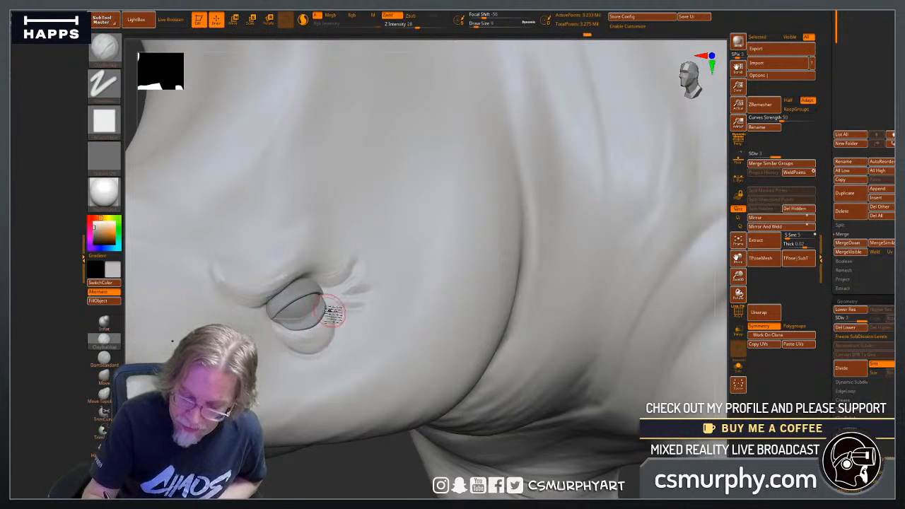
left_click_drag(305, 344, 335, 314)
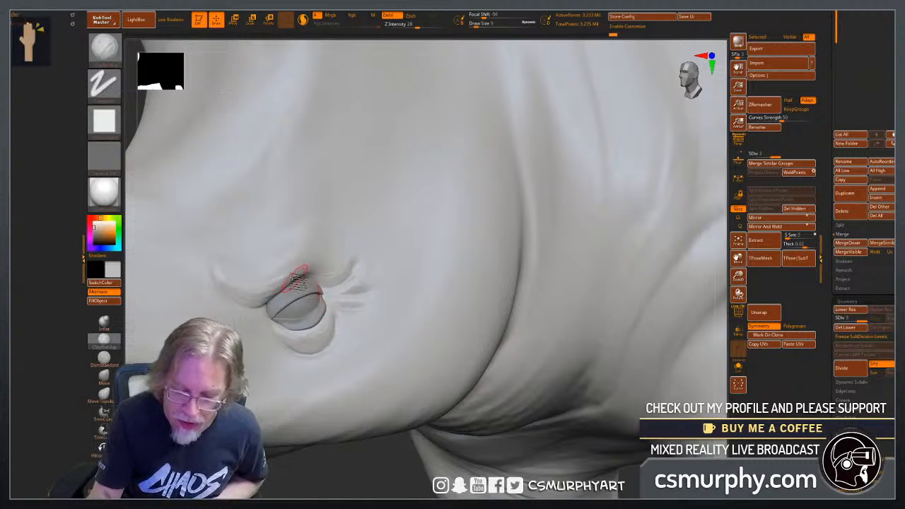
mouse_move(343, 269)
left_mouse_down()
mouse_move(326, 263)
mouse_move(331, 279)
left_mouse_up()
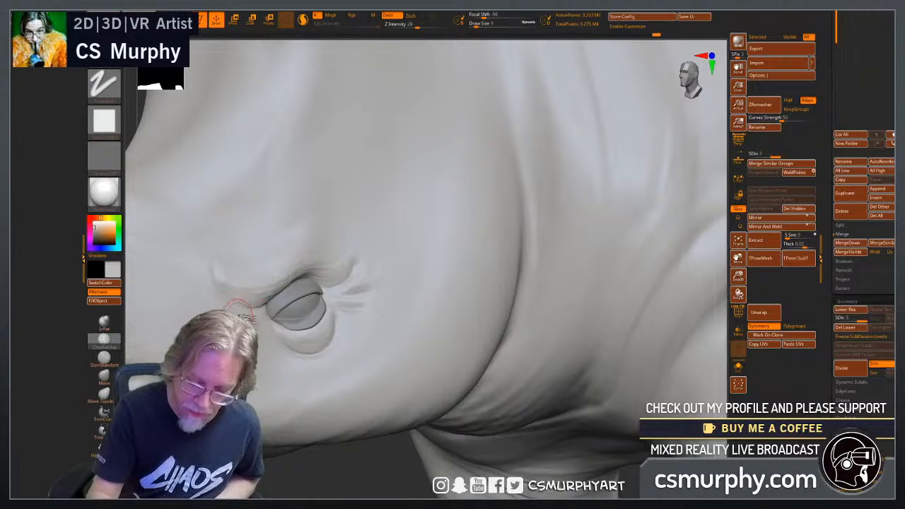
left_click_drag(346, 481, 397, 476)
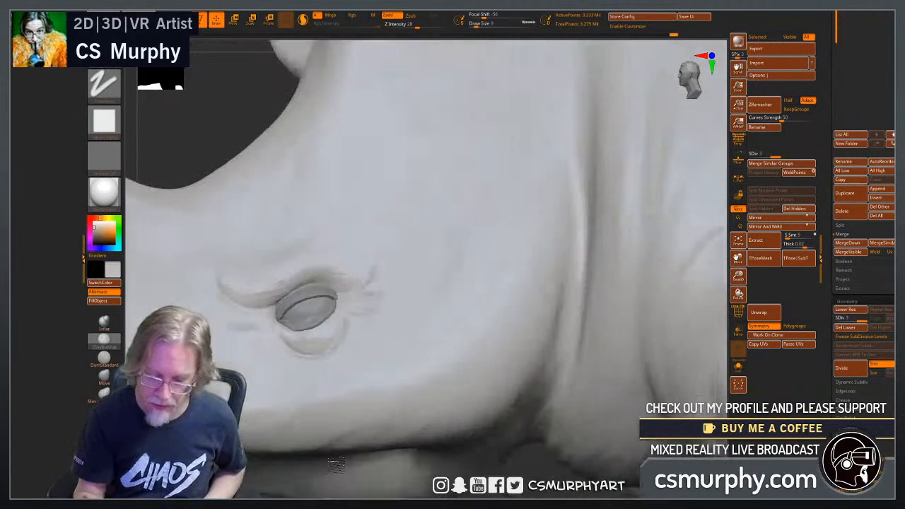
Strengthen the crow's-foot wrinkles and the skin beside the outer eye corner and lower eyelid with further ClayBuildup strokes.
mouse_move(533, 462)
left_mouse_down()
mouse_move(510, 452)
mouse_move(479, 410)
left_mouse_up()
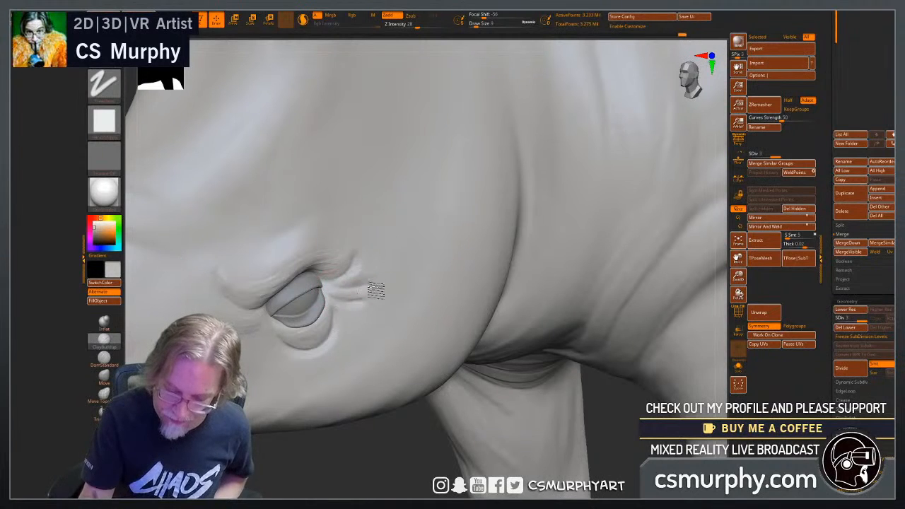
left_click_drag(357, 267, 365, 259)
mouse_move(332, 285)
left_mouse_down()
mouse_move(361, 301)
mouse_move(332, 311)
left_mouse_up()
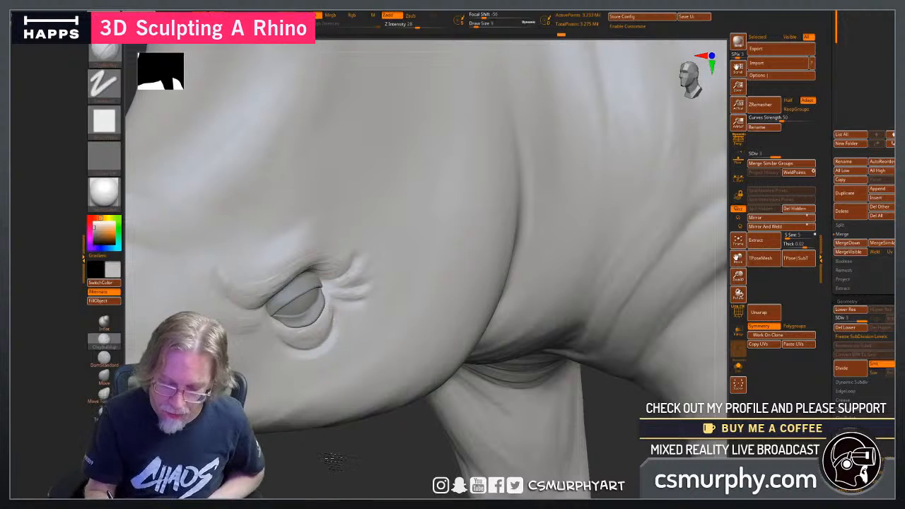
left_click_drag(333, 459, 326, 327)
left_click_drag(636, 427, 453, 383)
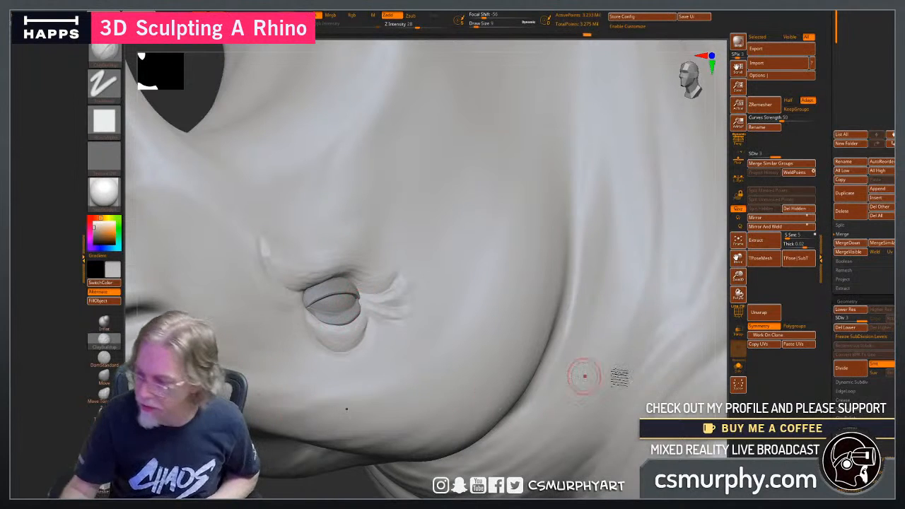
left_click_drag(826, 120, 824, 350)
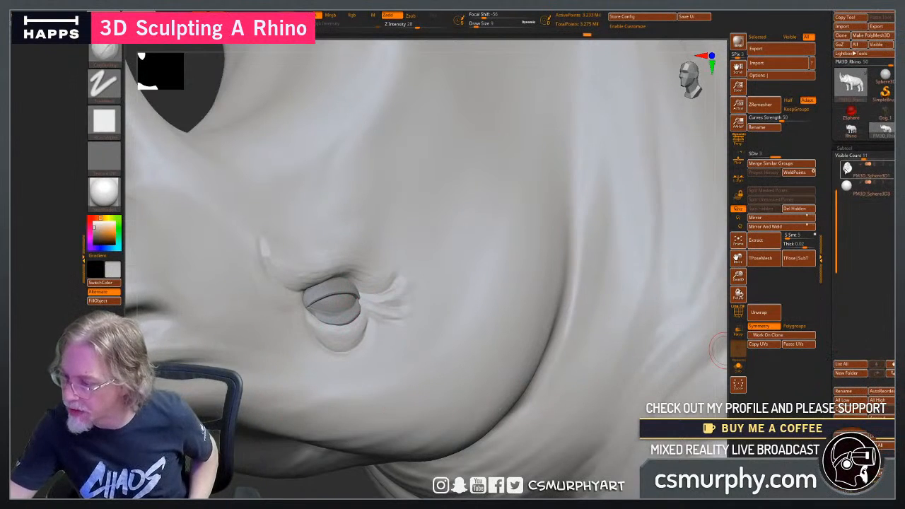
Isolate the upper eyelid polygroup of the PM3D_Sphere3D1 subtool and split the hidden parts into a separate subtool.
left_click(866, 170)
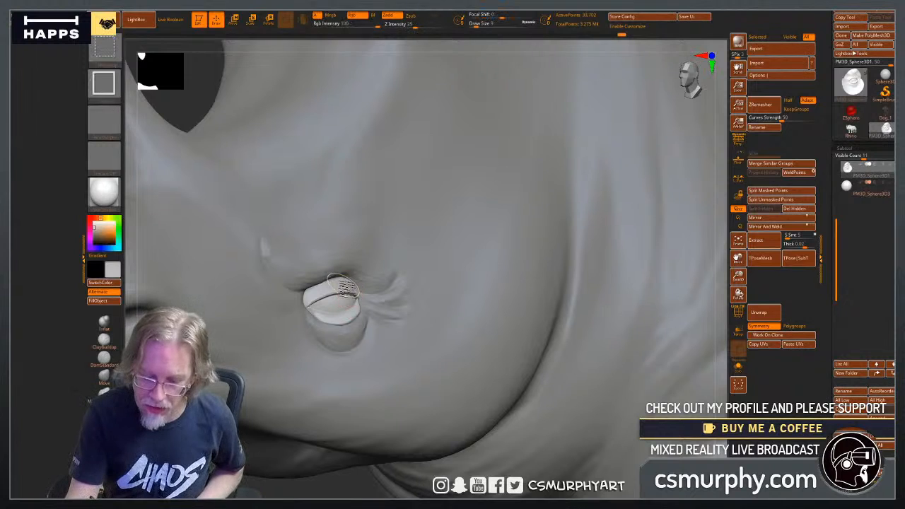
left_click(346, 285, "ctrl+shift")
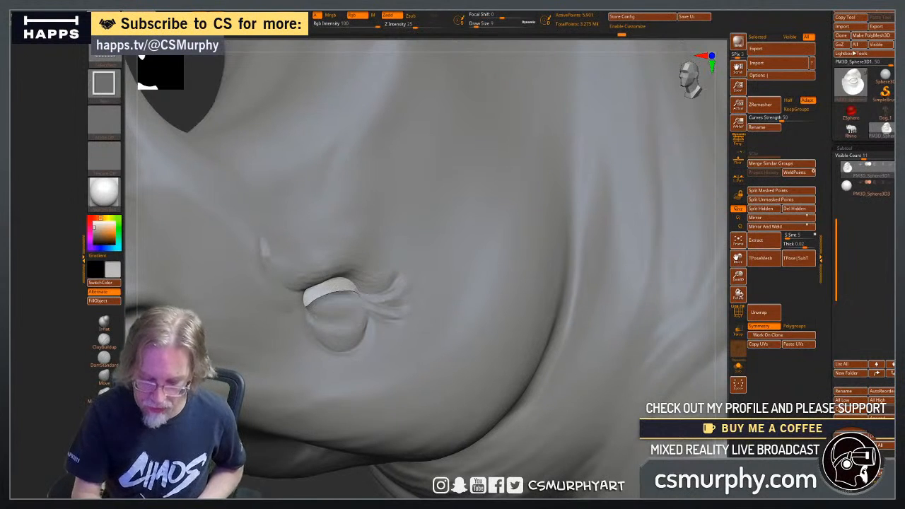
left_click(760, 209)
Select the split-off PM3D_Sphere3D2 subtool, isolate the polygroup beneath the upper eyelid, and show the whole mesh again.
left_click(847, 186)
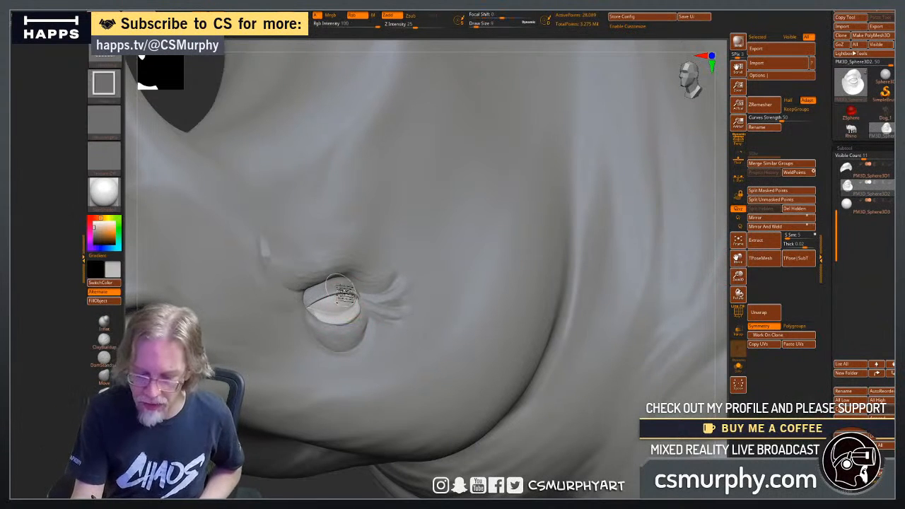
left_click(344, 292, "ctrl+shift")
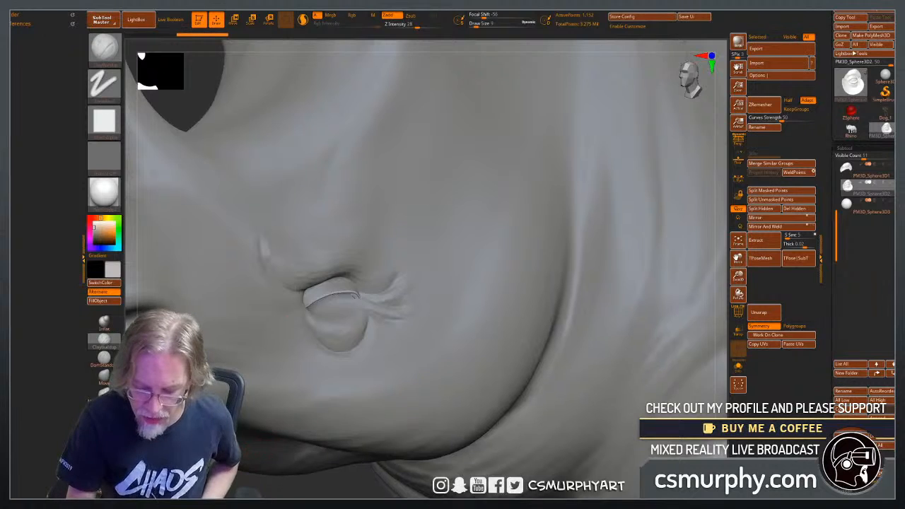
left_click_drag(260, 454, 282, 463)
left_click(283, 463, "ctrl+shift")
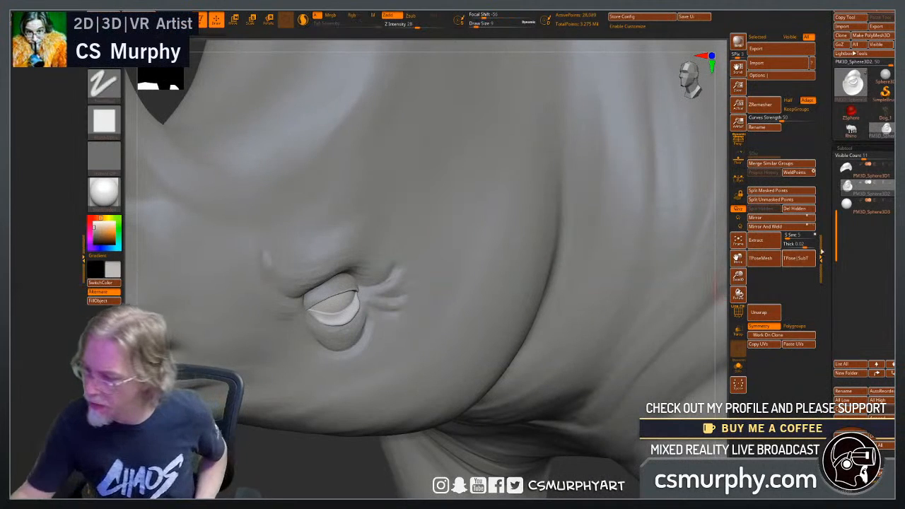
key("shift")
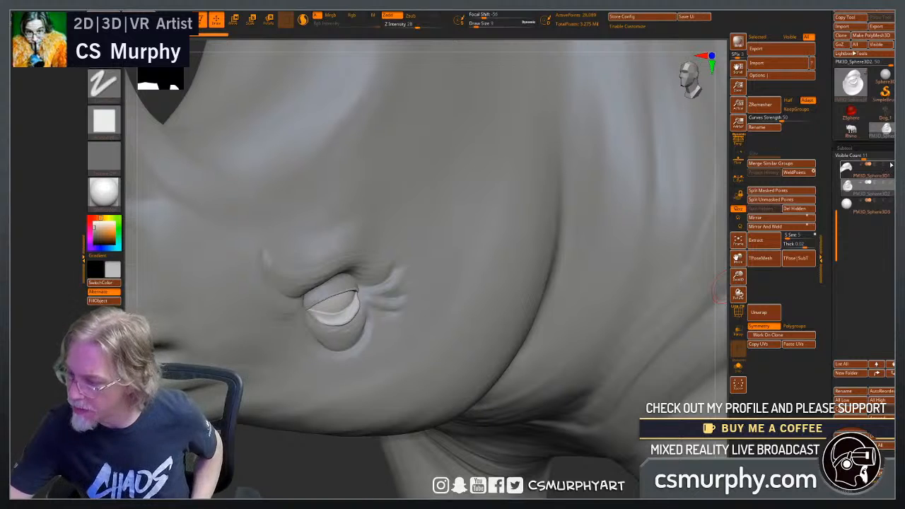
key("ctrl")
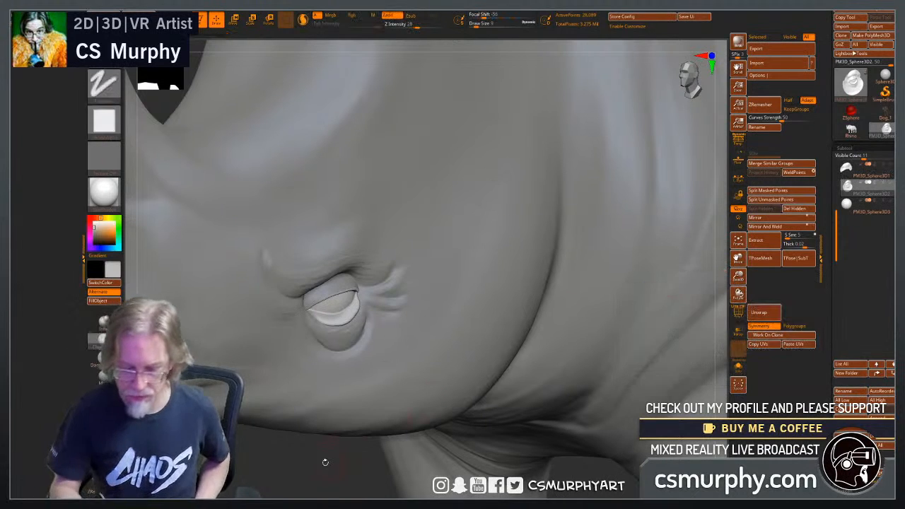
Turn on the polyframe display to show the polygroups of the split-off eyelid mesh around the eye.
left_click_drag(303, 474, 472, 481, "alt")
left_click_drag(603, 350, 642, 355, "alt")
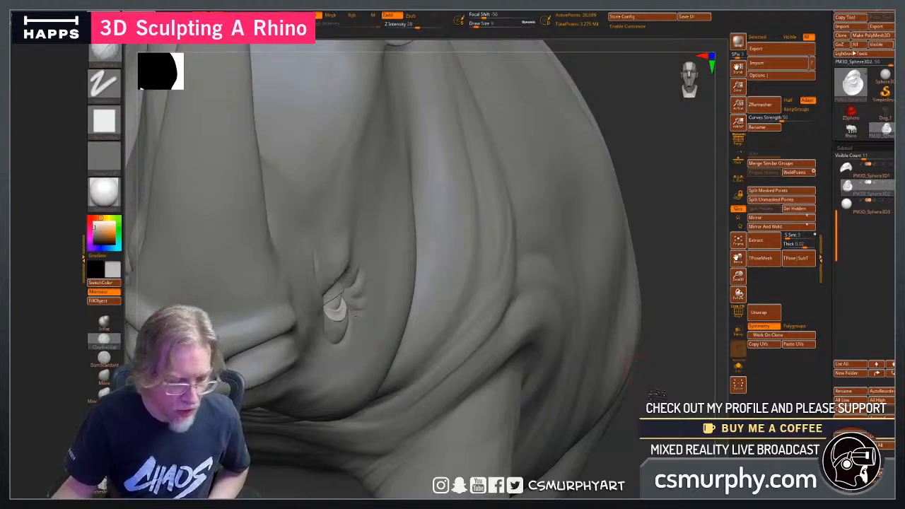
mouse_move(656, 396)
left_mouse_down()
mouse_move(644, 397)
mouse_move(640, 332)
mouse_move(632, 378)
mouse_move(646, 388)
mouse_move(689, 346)
left_mouse_up()
left_click(738, 312)
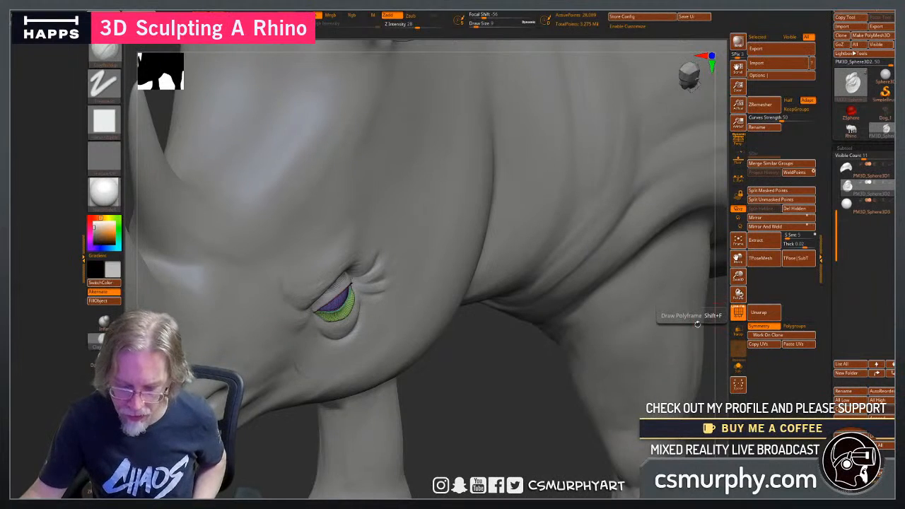
mouse_move(498, 426)
left_mouse_down()
mouse_move(502, 400)
mouse_move(488, 426)
mouse_move(495, 411)
left_mouse_up()
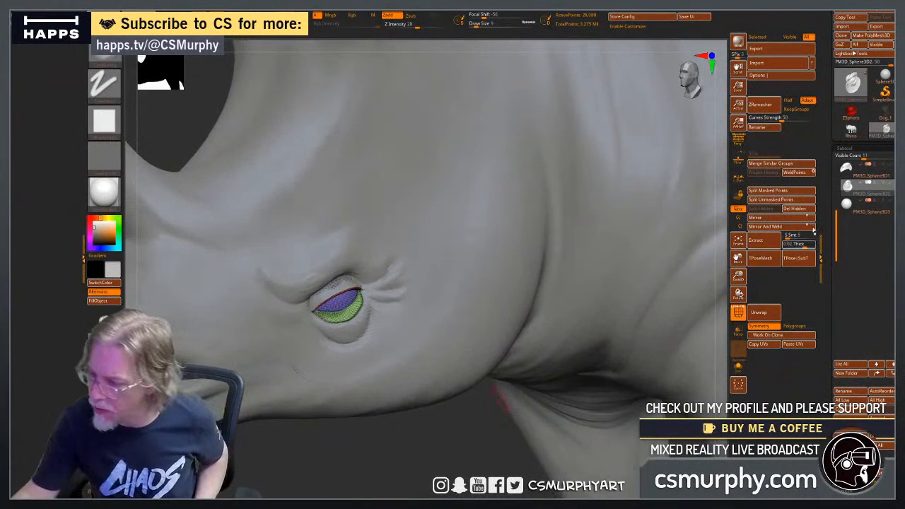
Select the upper eyelid subtool PM3D_Sphere3D1 and merge it down with PM3D_Sphere3D2 into one eyelid mesh.
mouse_move(850, 168)
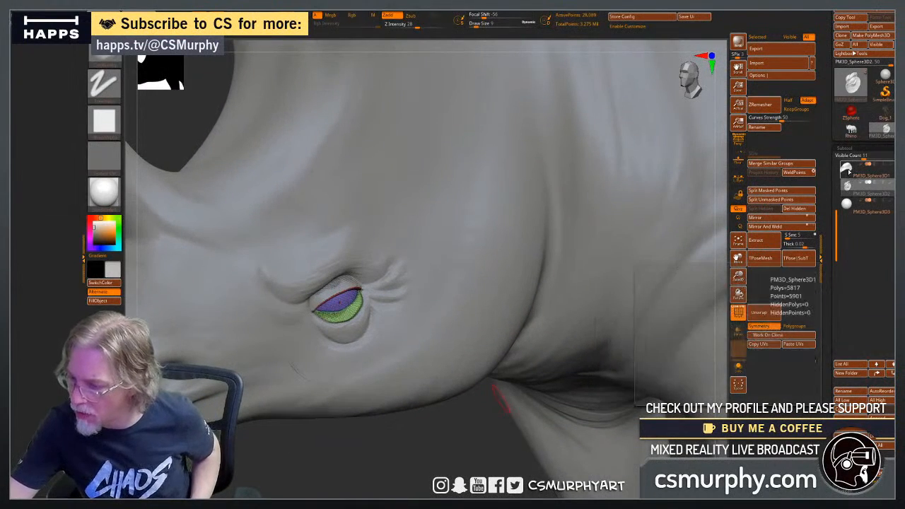
left_click(848, 169)
mouse_move(846, 185)
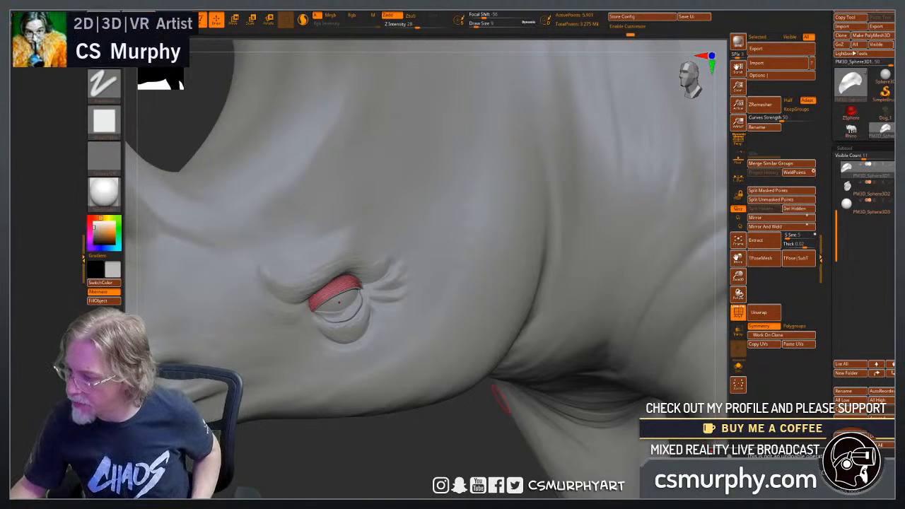
left_click(738, 482)
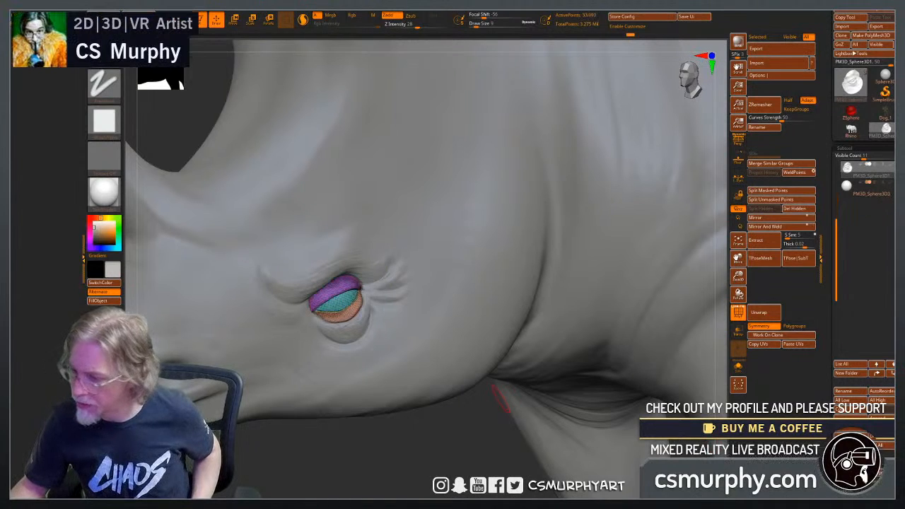
Isolate the upper eyelid polygroup to inspect its shape, and restore the full eyelid mesh.
mouse_move(460, 444)
left_mouse_down("alt")
mouse_move(463, 474)
mouse_move(452, 472)
mouse_move(463, 469)
mouse_move(481, 428)
mouse_move(494, 477)
mouse_move(459, 441)
left_mouse_up("alt")
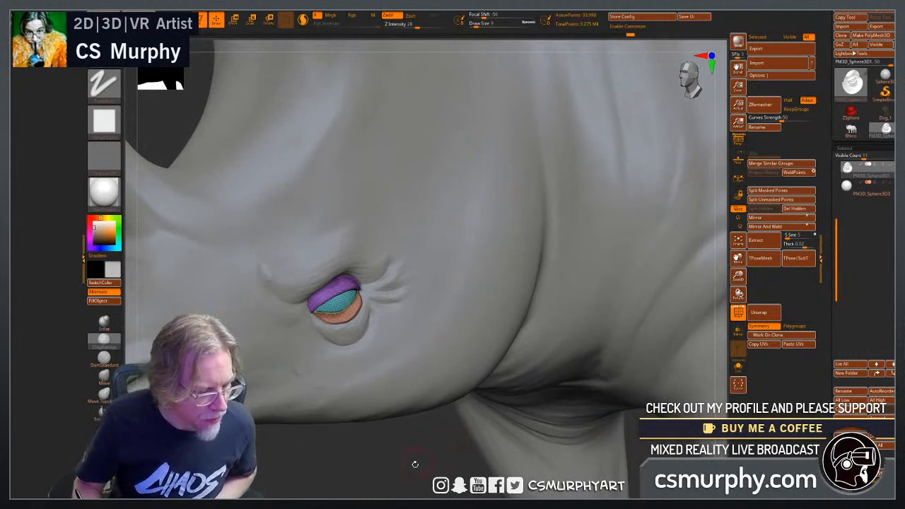
left_click_drag(417, 468, 415, 463)
key("ctrl+shift")
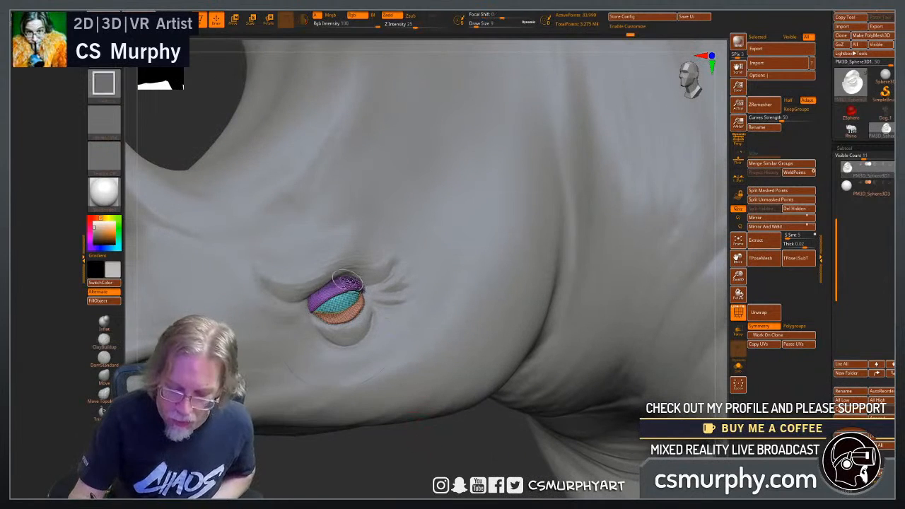
left_click(345, 288, "ctrl+shift")
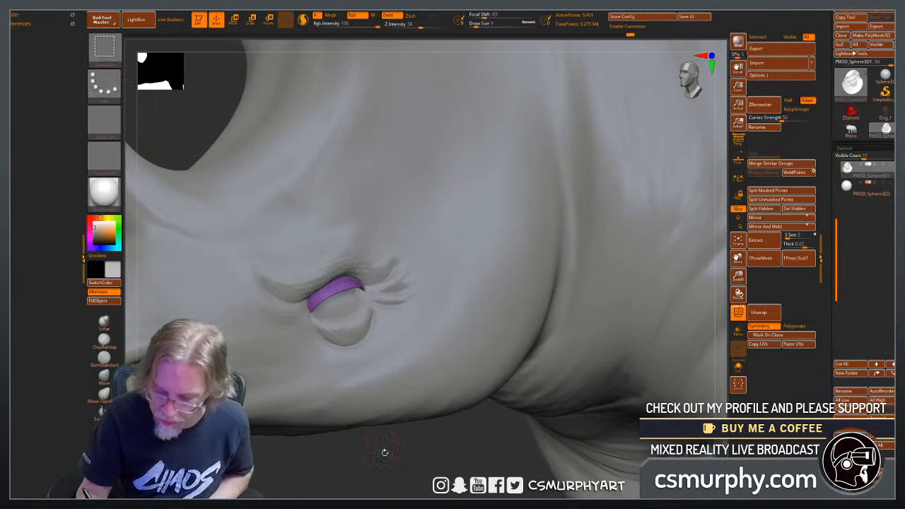
mouse_move(393, 456)
left_mouse_down()
mouse_move(397, 403)
mouse_move(410, 406)
mouse_move(409, 440)
left_mouse_up()
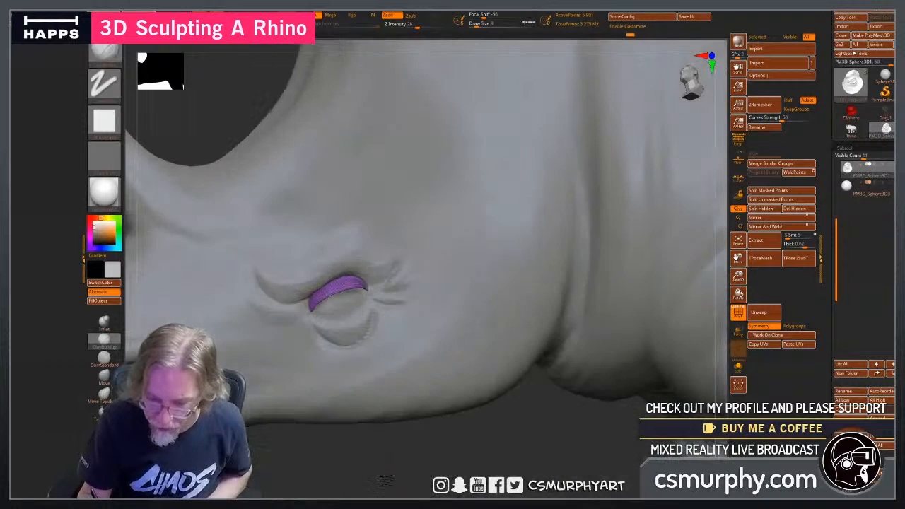
key("ctrl+shift")
left_click(223, 107, "ctrl+shift")
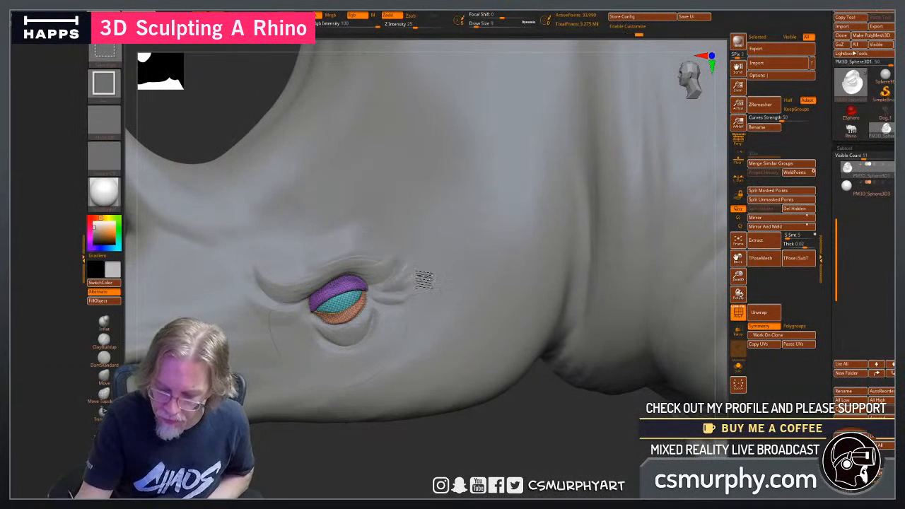
Hide and show the lower eyelid polygroup to examine the separate parts of the merged eyelid mesh.
left_click(420, 276, "ctrl+shift")
left_click(441, 286, "ctrl+shift")
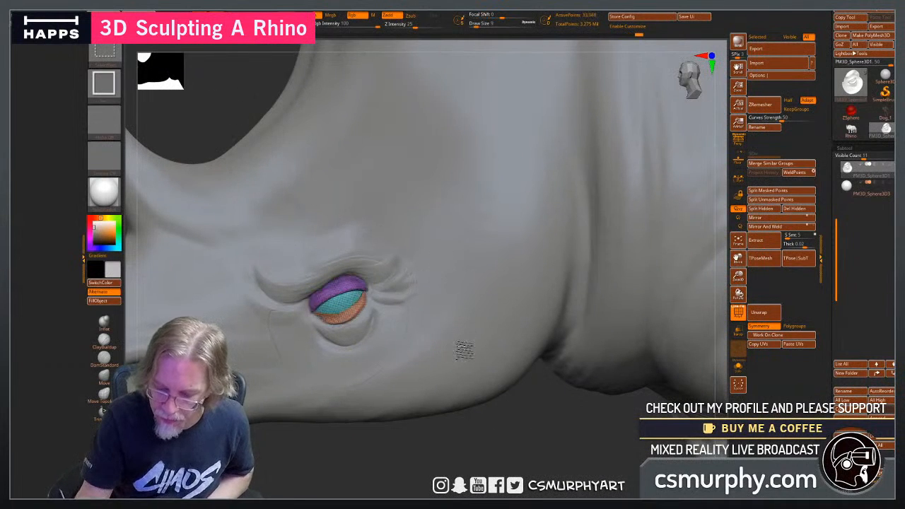
left_click(460, 347, "ctrl+shift")
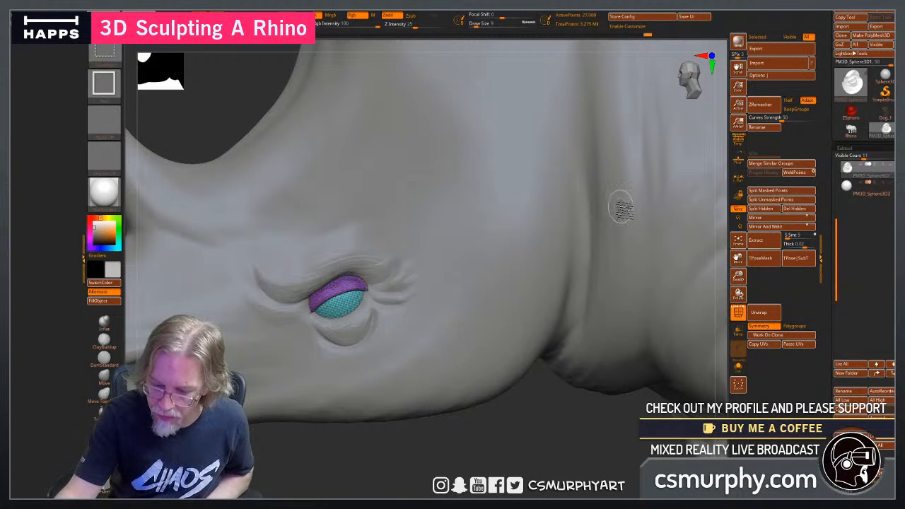
left_click(550, 455, "ctrl+shift")
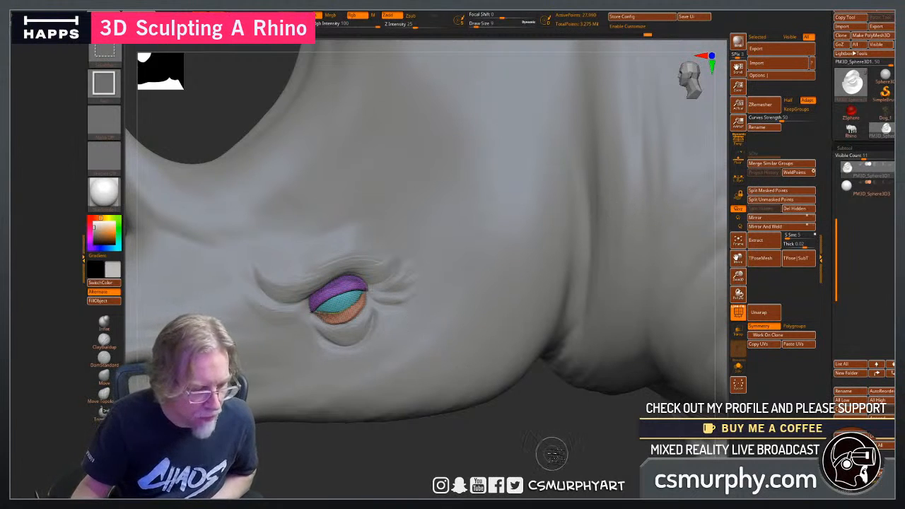
left_click(626, 171, "ctrl+shift")
left_click(626, 172, "ctrl+shift")
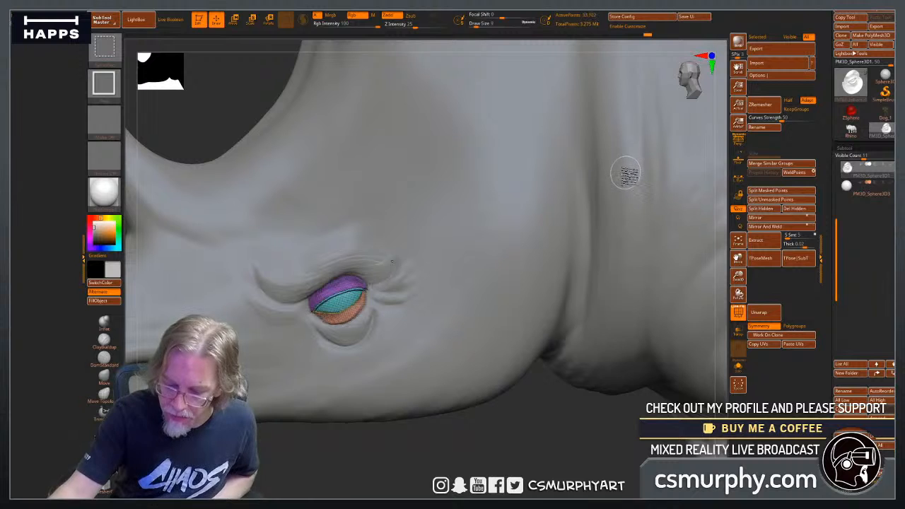
Compare the eyeball subtool PM3D_Sphere3D3 with the eyelid mesh by switching between them and checking the polygroups.
left_click(851, 186)
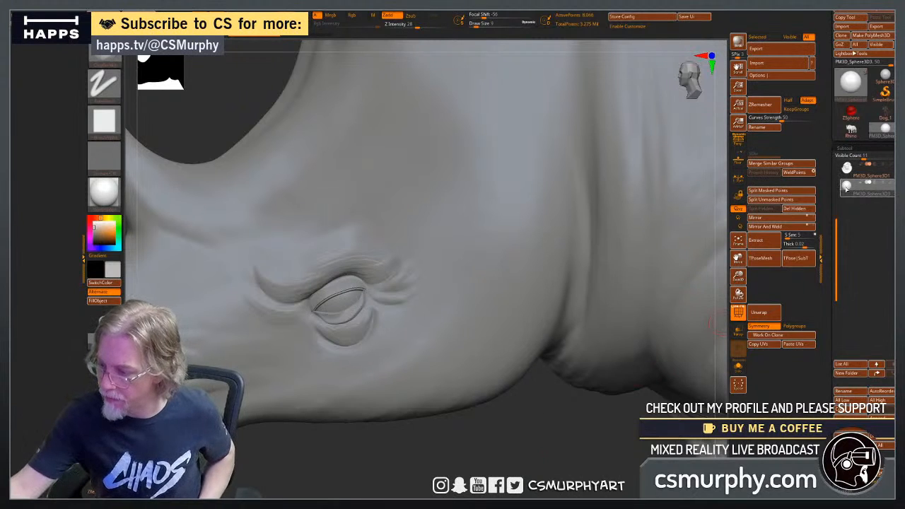
left_click(848, 170)
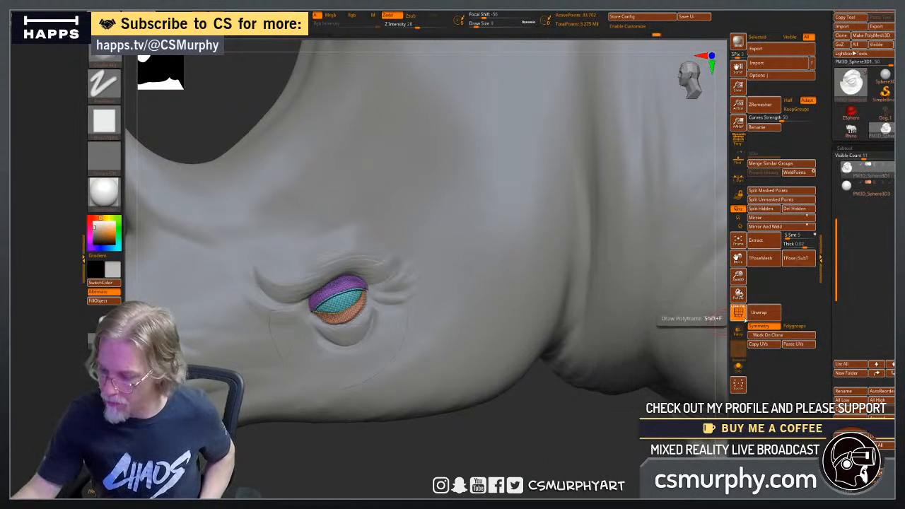
left_click(737, 313)
left_click(737, 313)
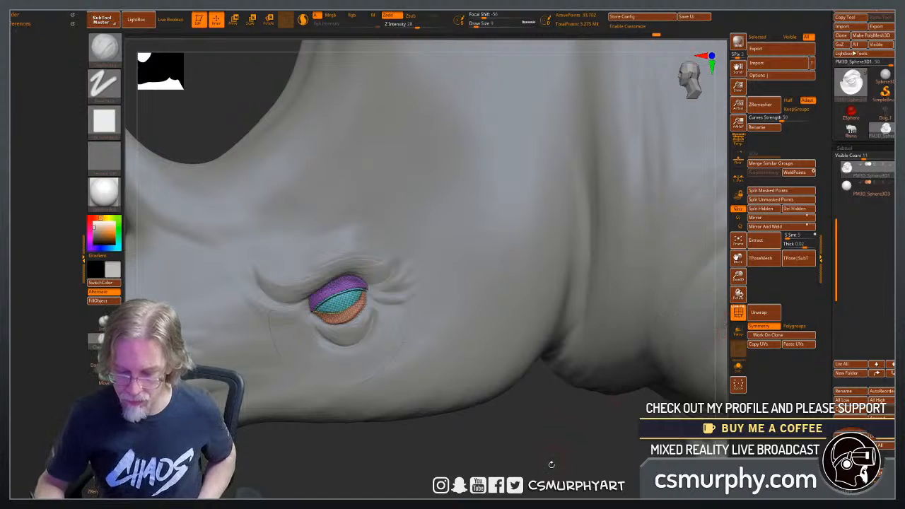
left_click_drag(551, 464, 504, 420, "alt")
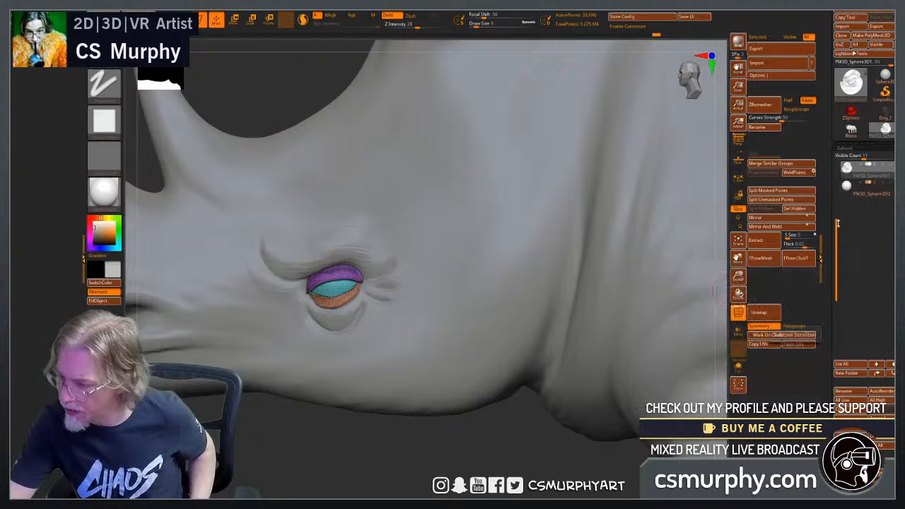
left_click_drag(837, 222, 837, 170)
mouse_move(851, 189)
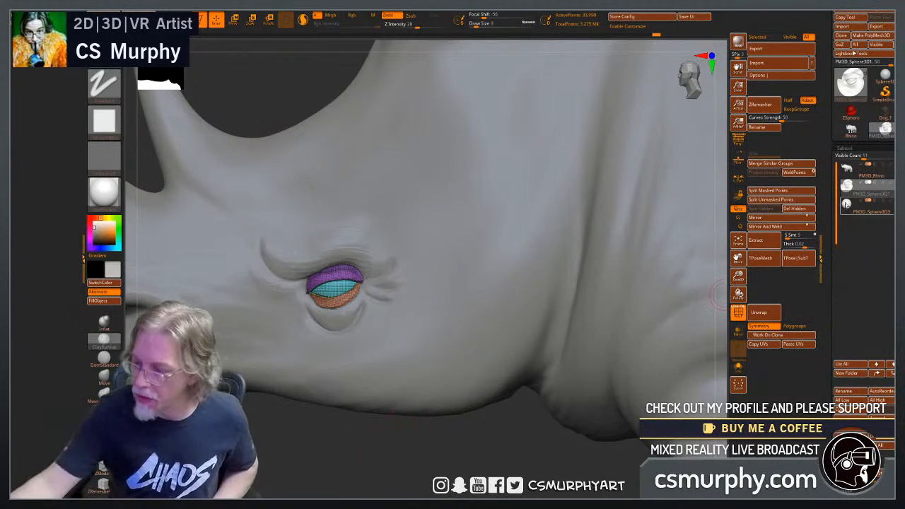
left_click(846, 204)
mouse_move(846, 185)
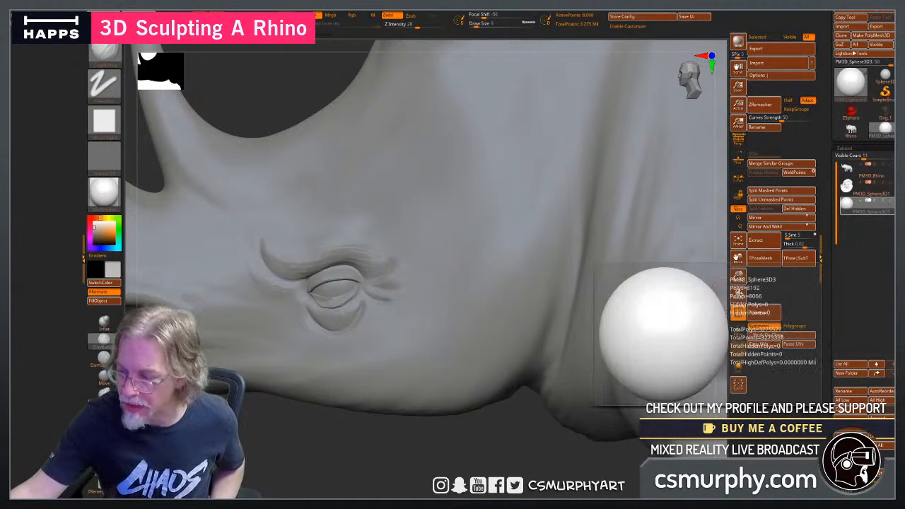
Select the eyelid subtool PM3D_Sphere3D1 and smooth its surface with the Smooth brush.
left_click(847, 189)
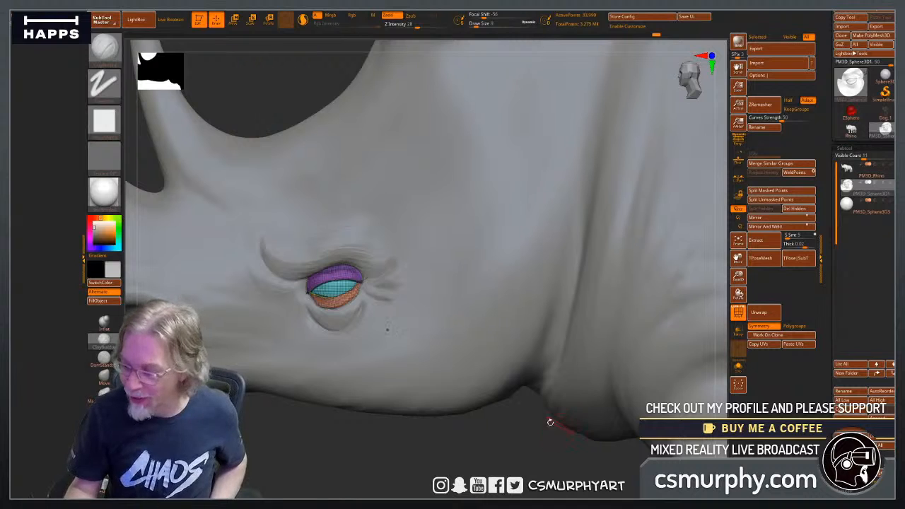
key("shift")
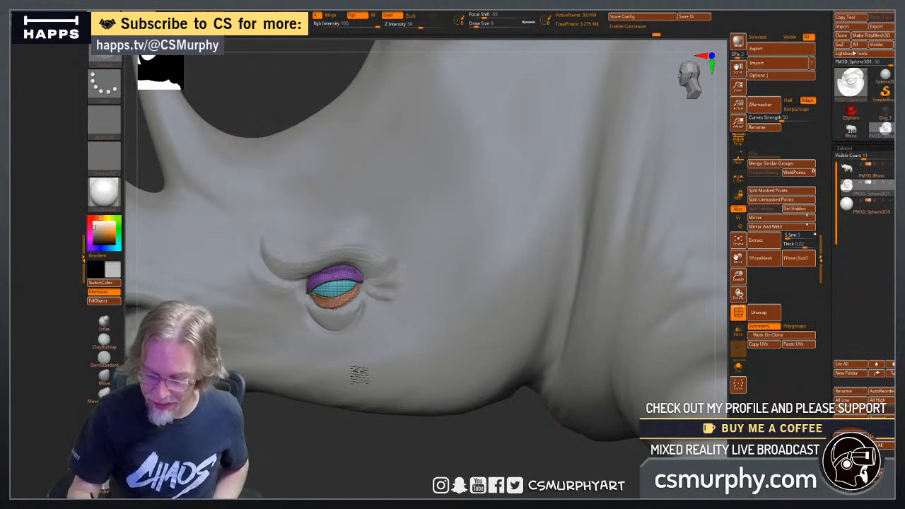
mouse_move(361, 375)
left_mouse_down("shift")
mouse_move(340, 365)
mouse_move(371, 408)
mouse_move(335, 372)
left_mouse_up("shift")
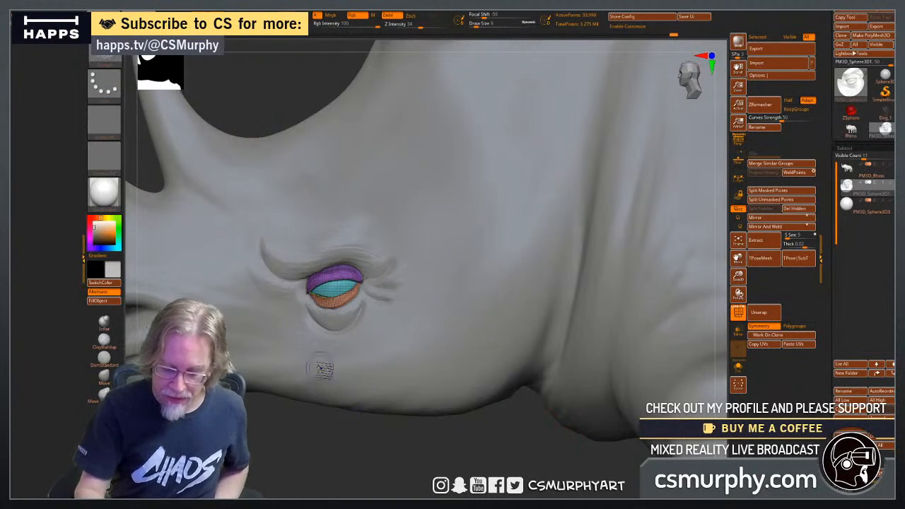
Refine the fit of the eyelids around the eye with the Move Topological brush at draw size 22, checking from several angles.
left_click(104, 397)
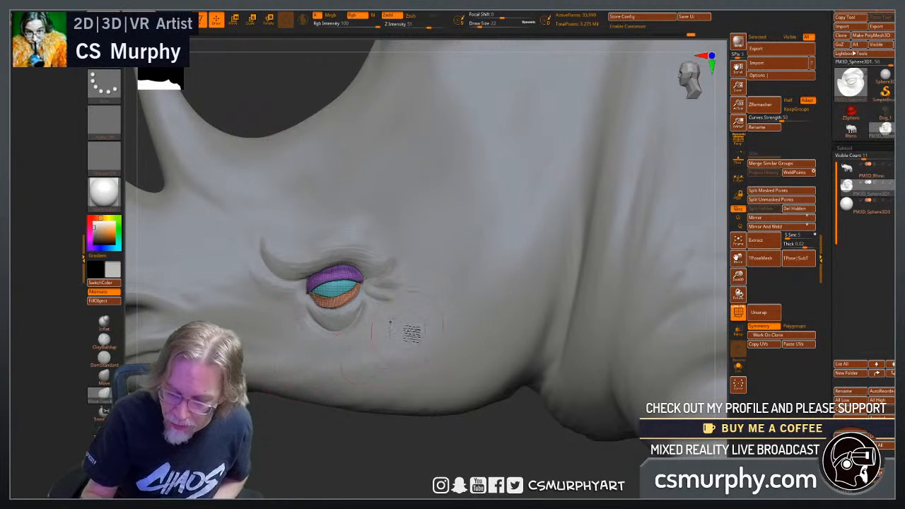
left_click_drag(359, 225, 339, 203)
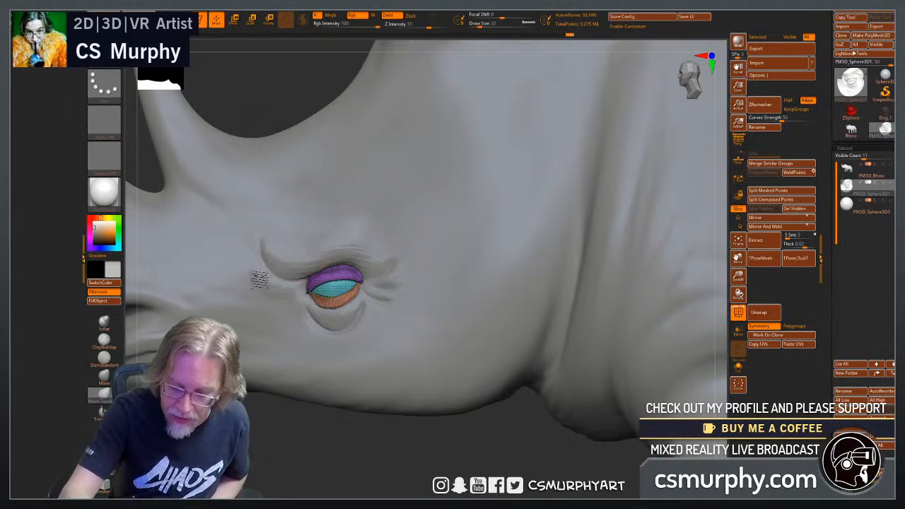
left_click_drag(343, 465, 371, 474)
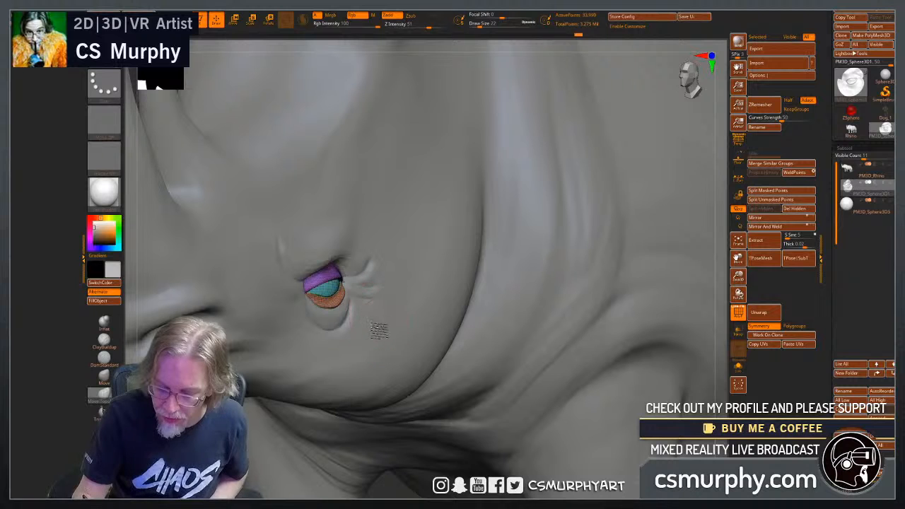
key("super")
key("super")
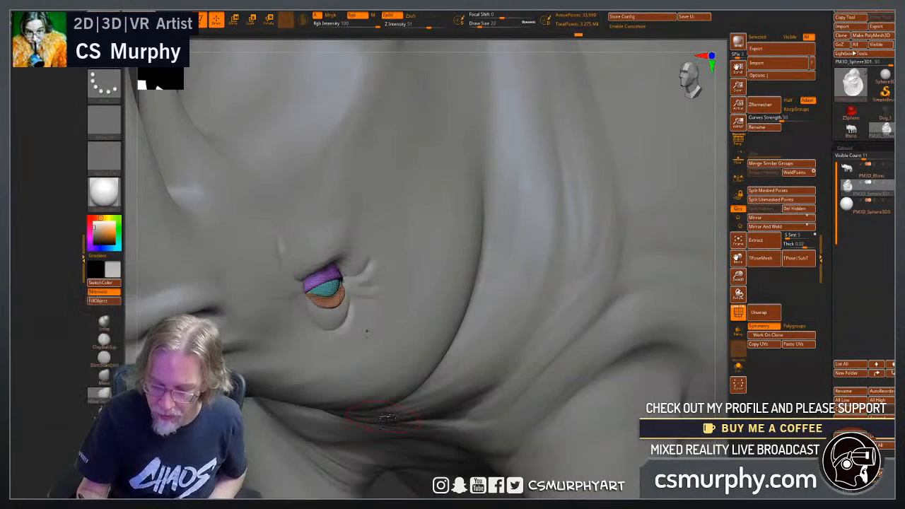
left_click_drag(219, 459, 318, 470)
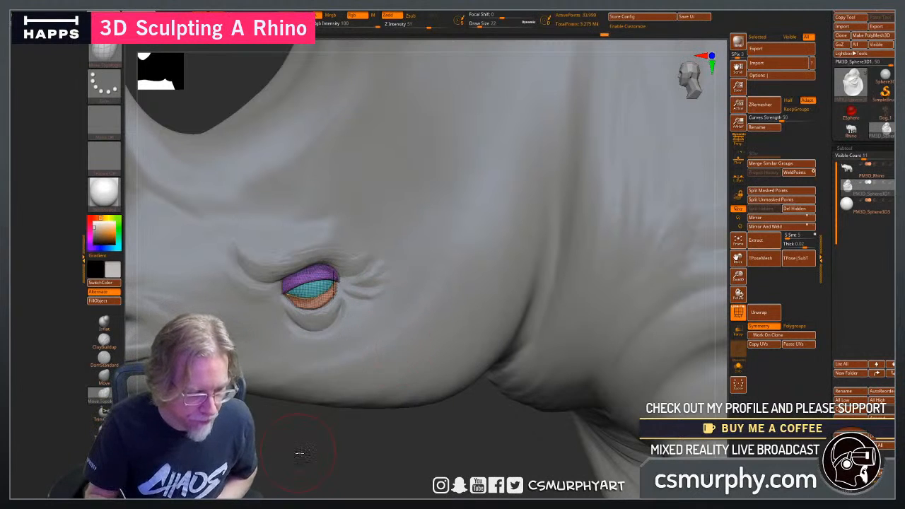
left_click_drag(301, 452, 353, 445)
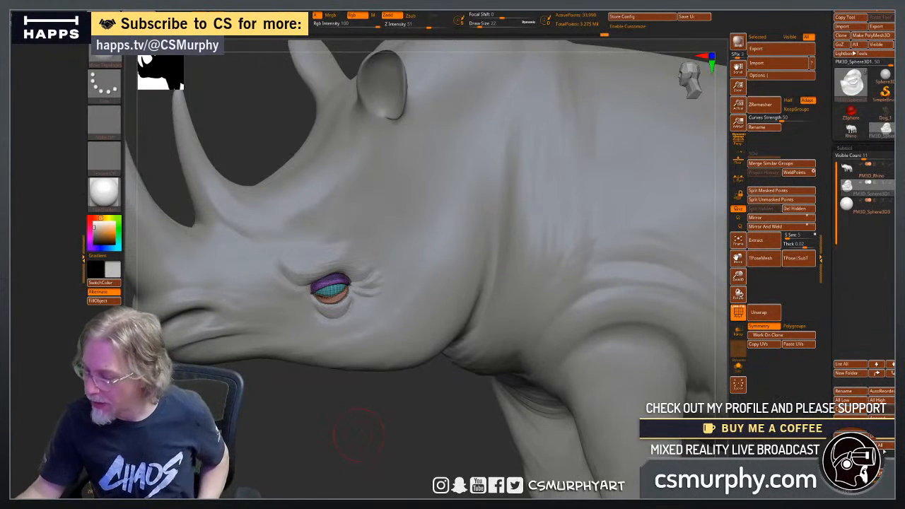
Duplicate the eyelid subtool and mirror the copy across the X axis, appending the result as a new subtool.
left_click(854, 429)
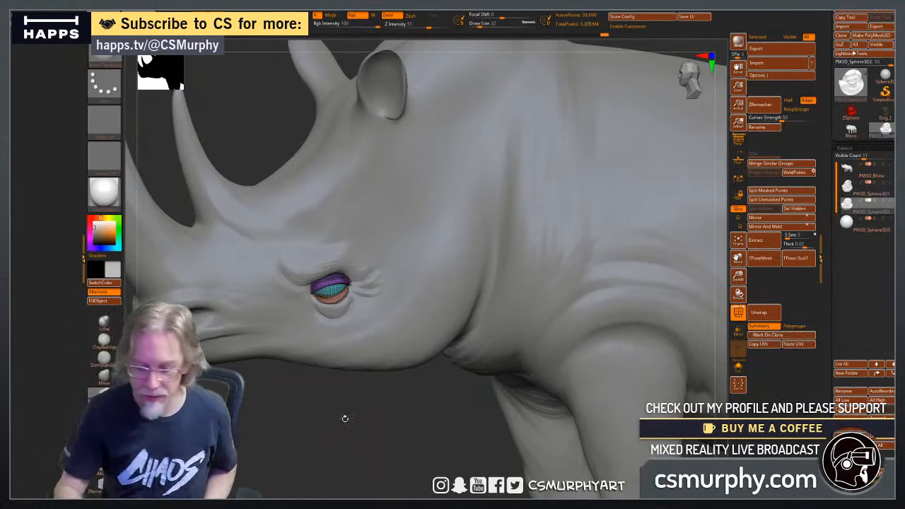
left_click_drag(343, 417, 383, 414)
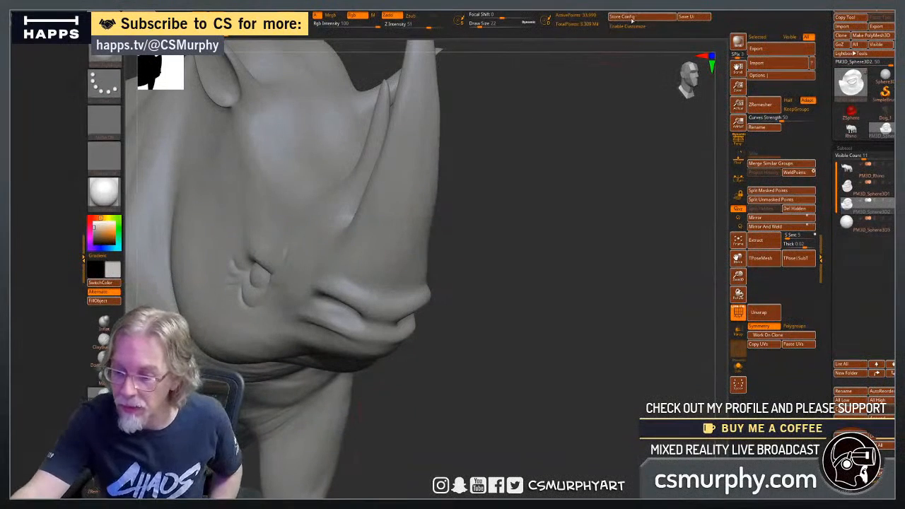
left_click(543, 17)
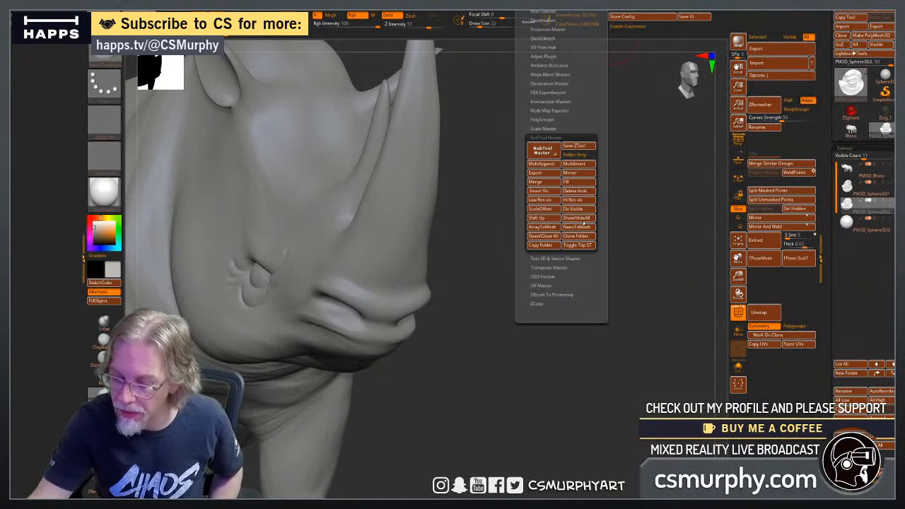
left_click(576, 173)
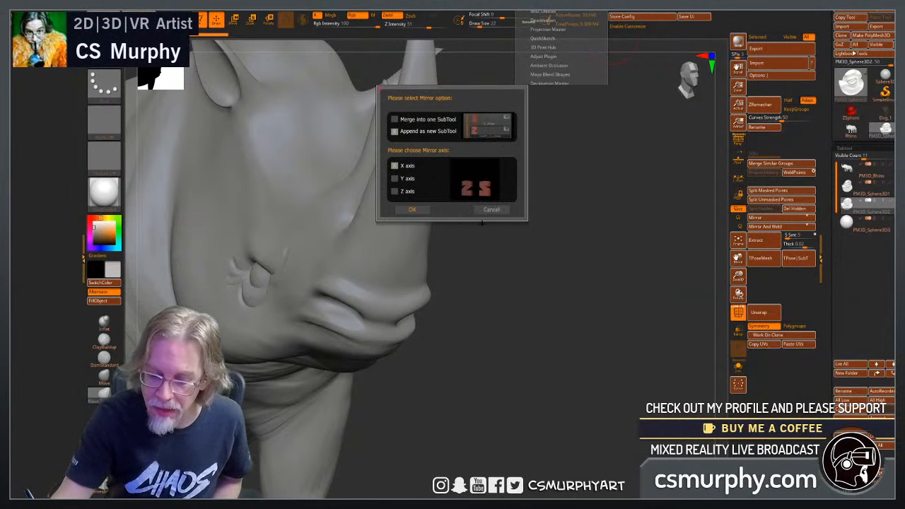
left_click(414, 209)
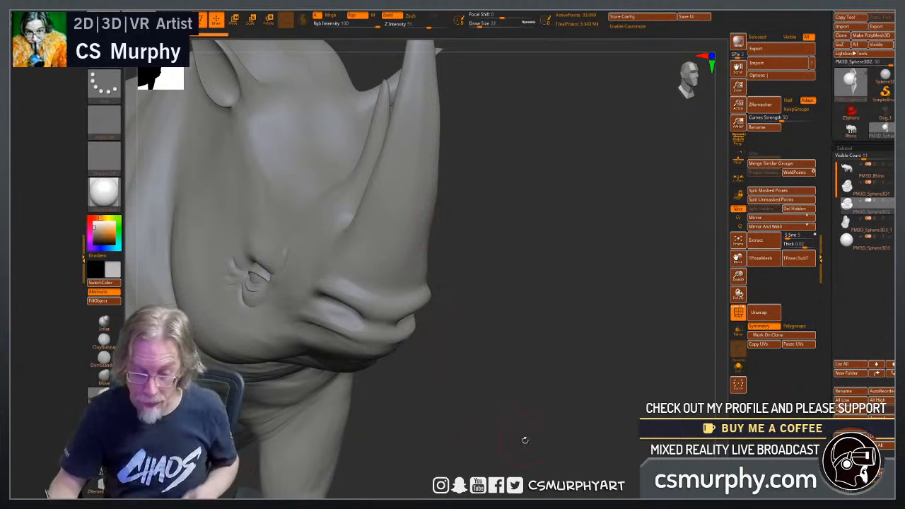
left_click_drag(524, 439, 671, 368)
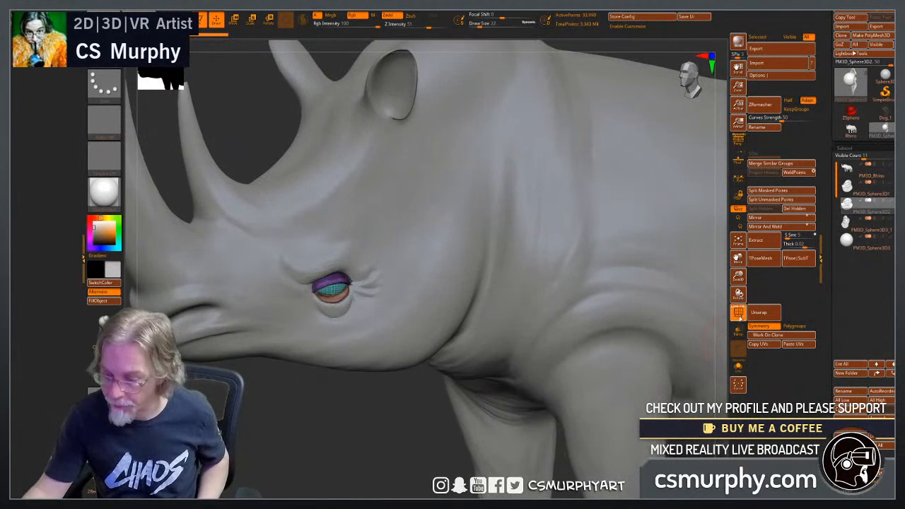
Turn off the polygroup wireframe display and delete the PM3D_Sphere3D3 subtool.
left_click(737, 313)
mouse_move(340, 457)
left_mouse_down()
mouse_move(388, 450)
mouse_move(352, 467)
left_mouse_up()
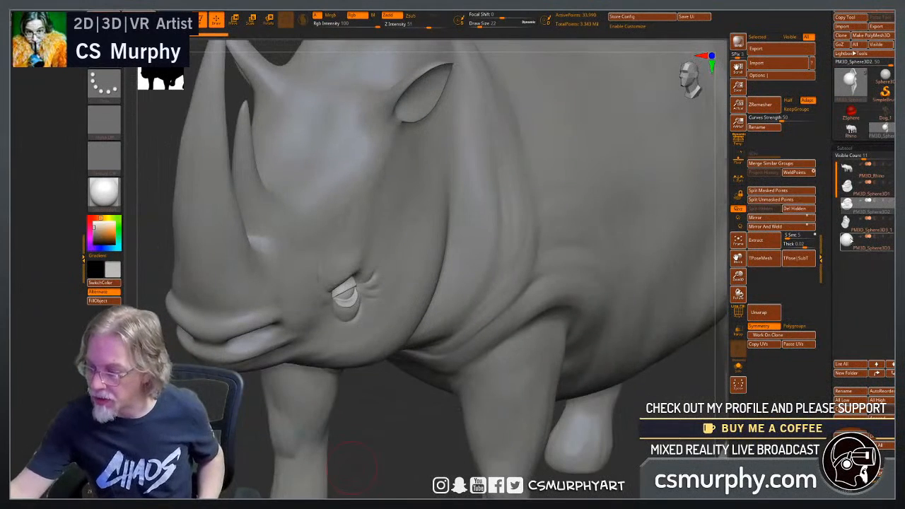
left_click(847, 242)
left_click(850, 440)
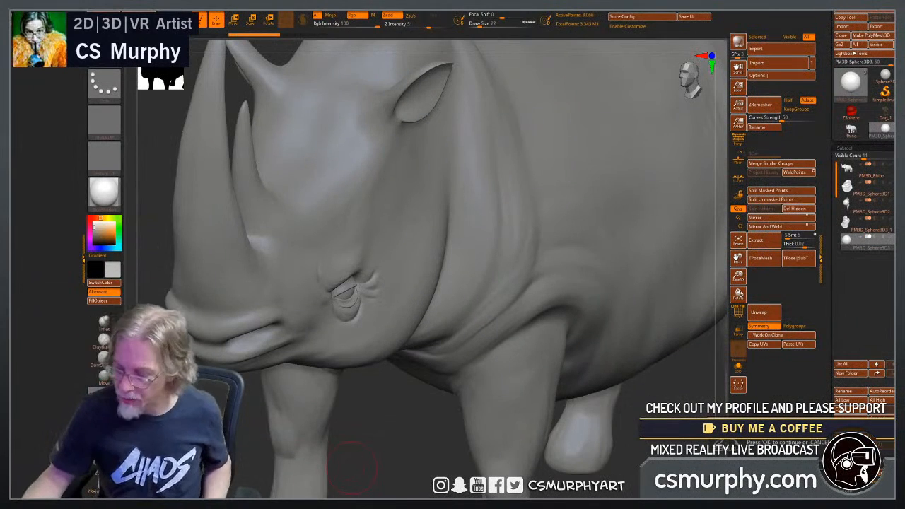
key("Return")
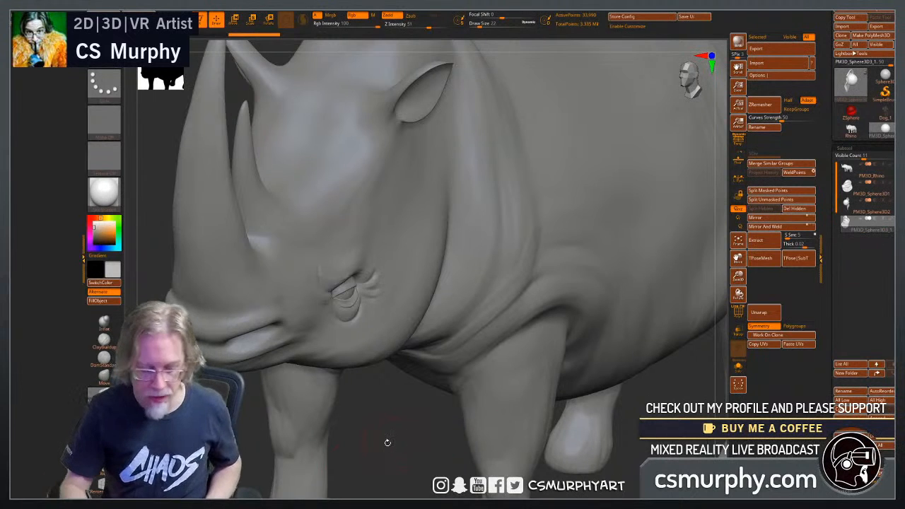
Select the PM3D_Rhino body, lower it to subdivision level 1 and check its wireframe density.
left_click_drag(387, 441, 406, 439)
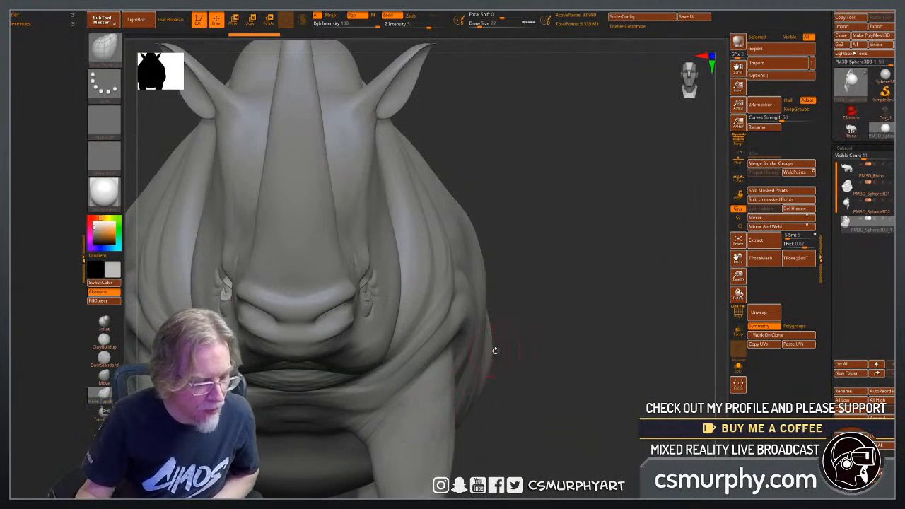
mouse_move(545, 374)
left_mouse_down()
mouse_move(612, 378)
mouse_move(583, 414)
mouse_move(551, 424)
left_mouse_up()
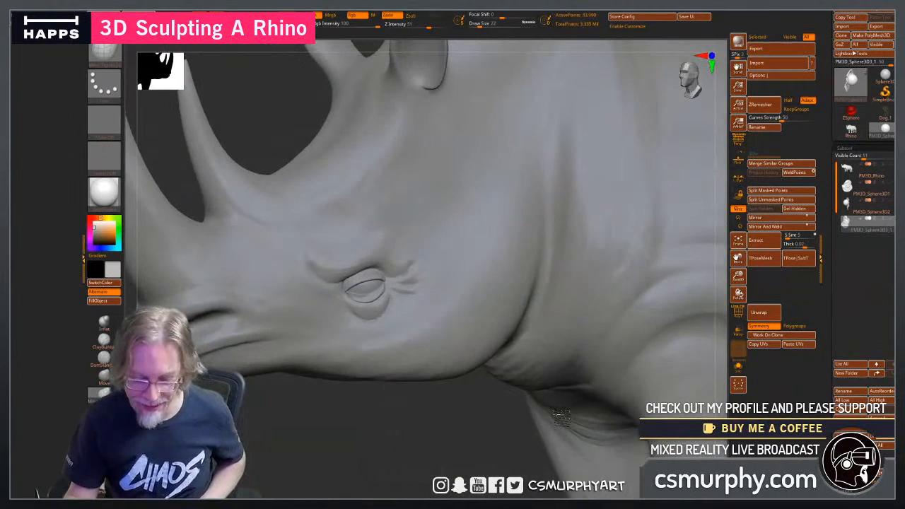
mouse_move(460, 442)
left_mouse_down("alt")
mouse_move(337, 446)
mouse_move(354, 439)
mouse_move(335, 430)
mouse_move(402, 438)
mouse_move(347, 440)
left_mouse_up("alt")
left_click_drag(304, 371, 328, 375, "alt")
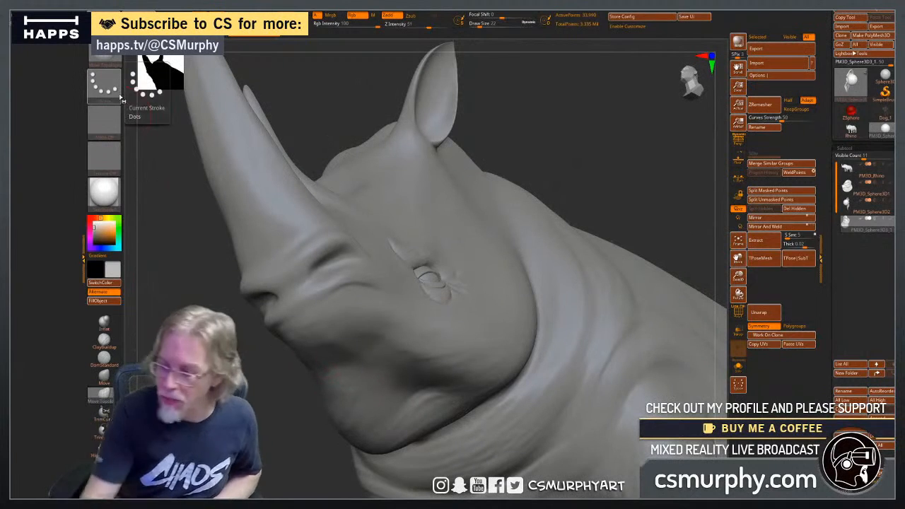
left_click(846, 168)
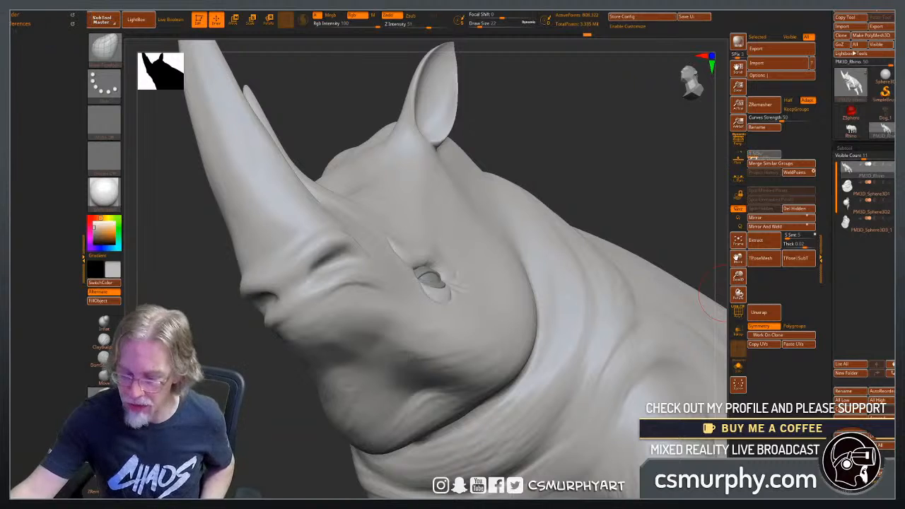
left_click(738, 312)
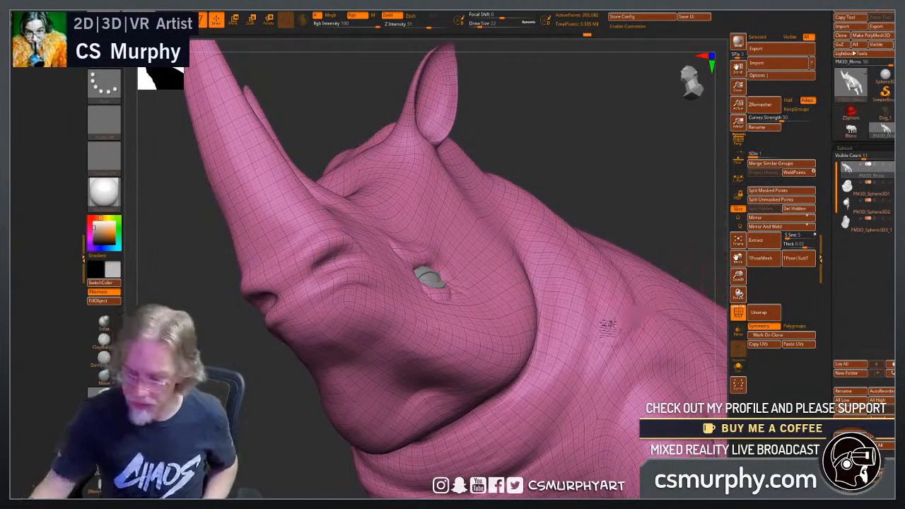
key("shift+f")
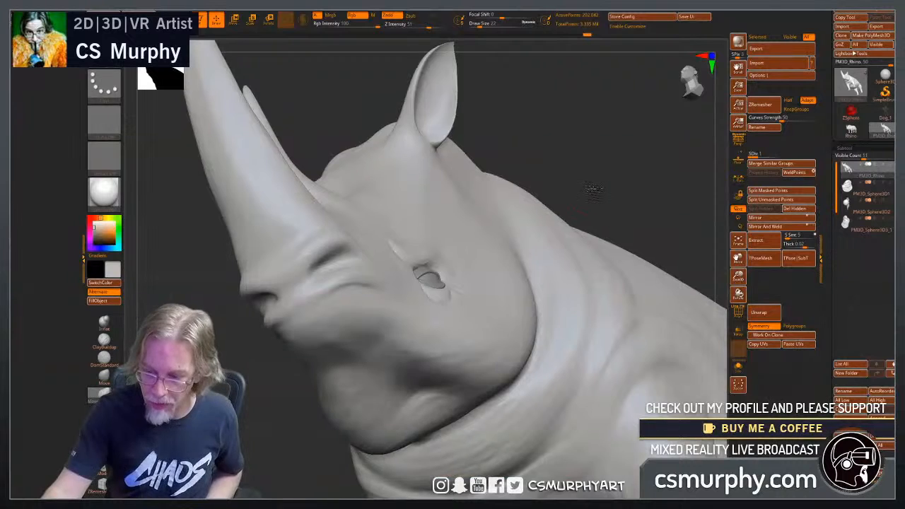
Adjust the forms of the rhino's jaw and neck with the Move Topological brush at draw size 62.
key("f")
left_click_drag(578, 205, 458, 361)
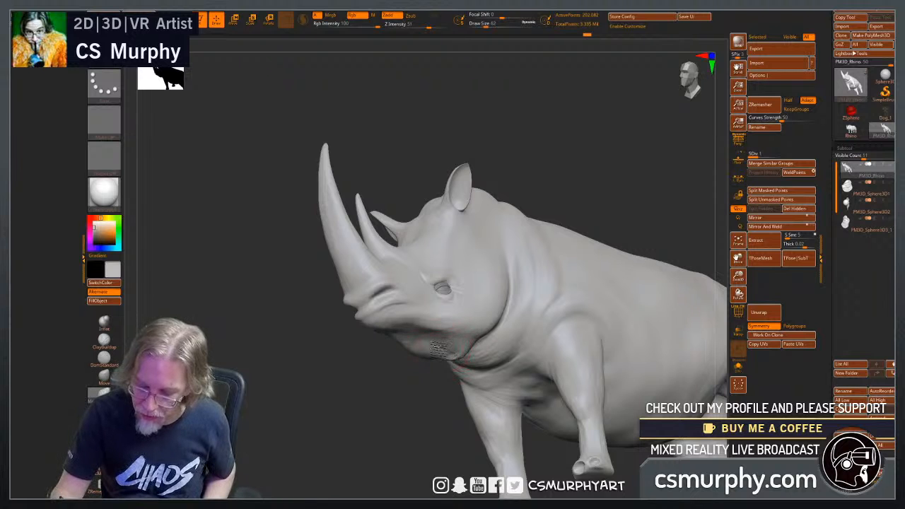
left_click_drag(400, 418, 435, 344)
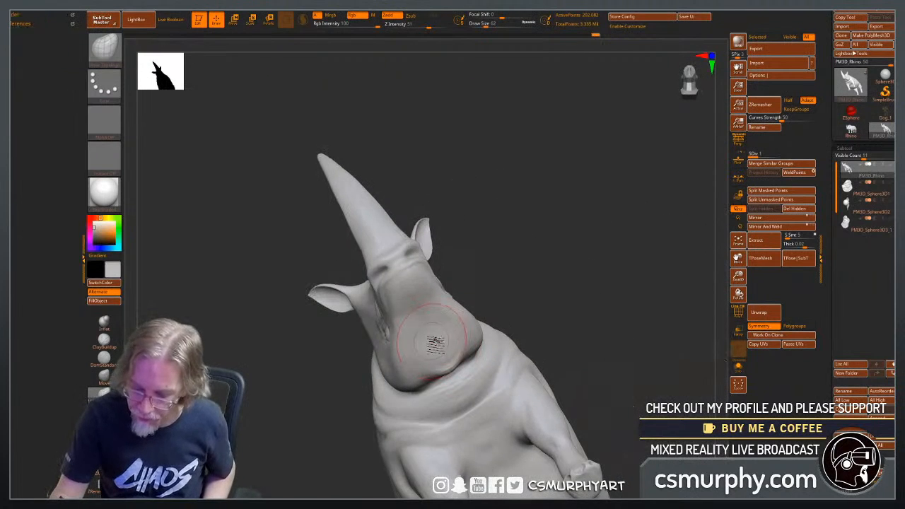
key("ctrl")
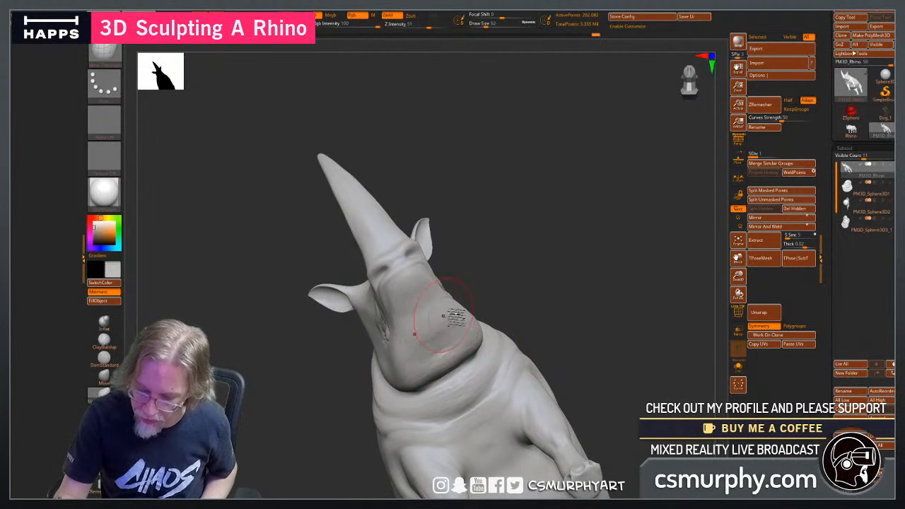
mouse_move(625, 311)
left_mouse_down()
mouse_move(468, 348)
mouse_move(393, 425)
mouse_move(414, 394)
mouse_move(493, 354)
left_mouse_up()
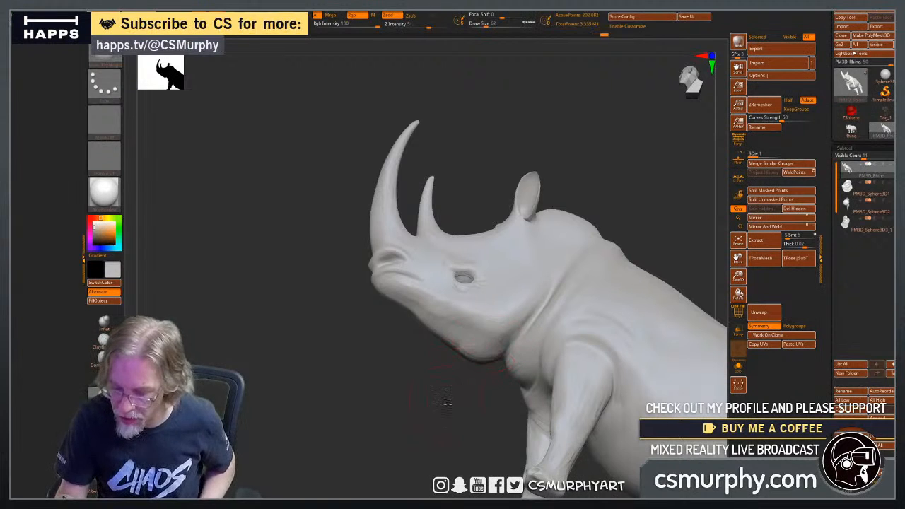
mouse_move(445, 402)
left_mouse_down()
mouse_move(453, 359)
mouse_move(556, 339)
mouse_move(403, 353)
mouse_move(518, 376)
left_mouse_up()
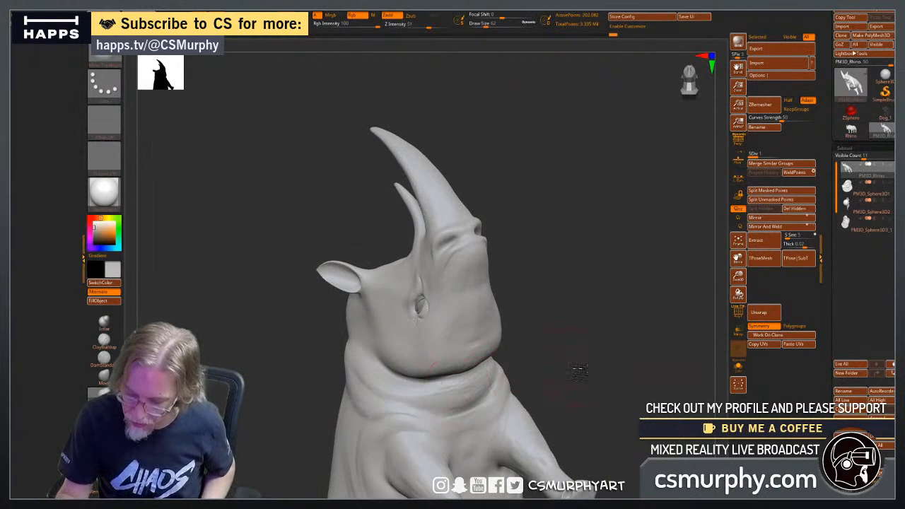
left_click_drag(578, 370, 468, 377)
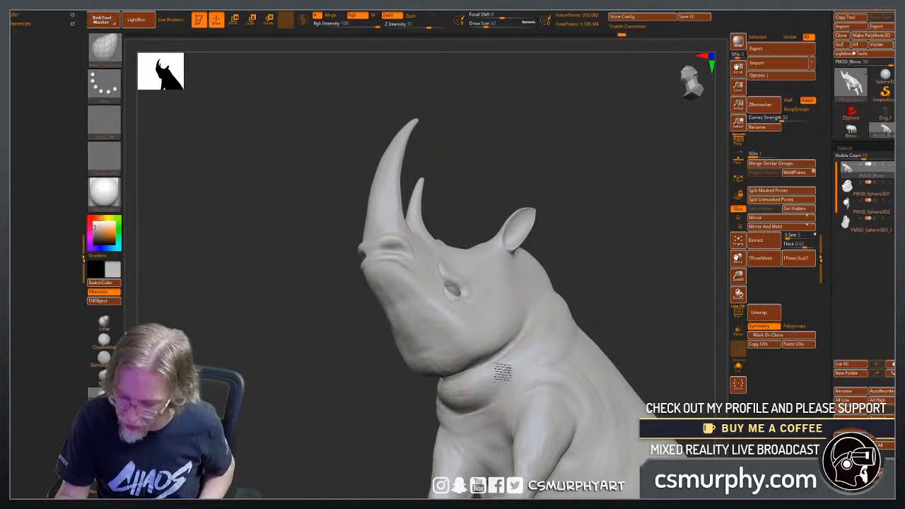
mouse_move(498, 368)
left_mouse_down()
mouse_move(391, 425)
mouse_move(384, 299)
left_mouse_up()
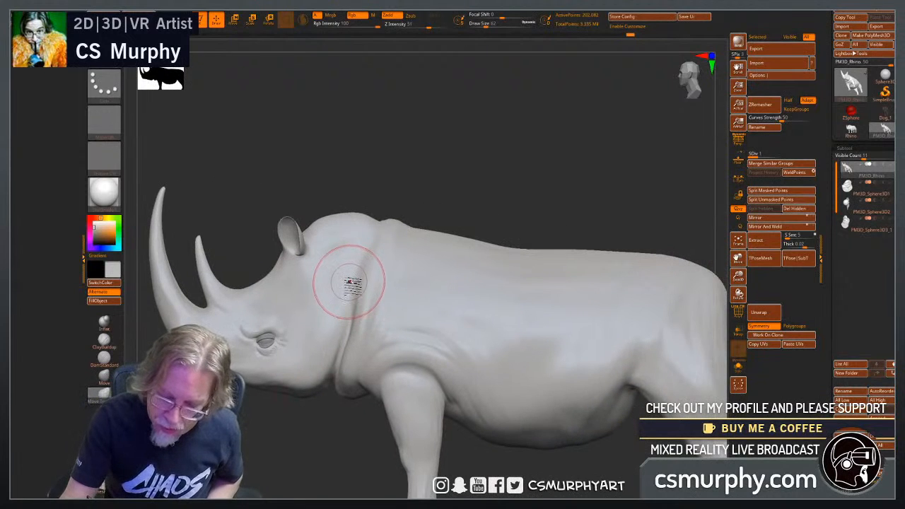
left_click_drag(423, 205, 491, 215)
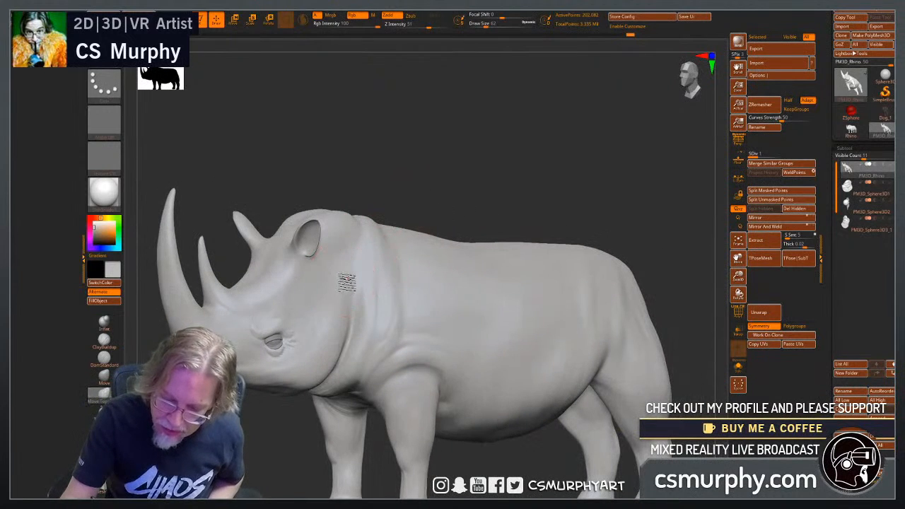
left_click_drag(420, 218, 473, 182)
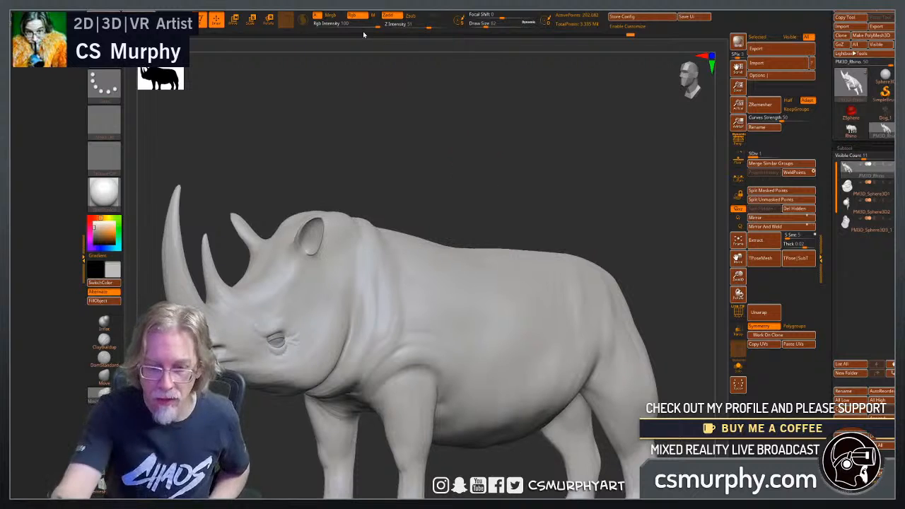
Reposition the scene light to bring out the skin folds, and review the whole rhino under the new lighting.
left_click(278, 6)
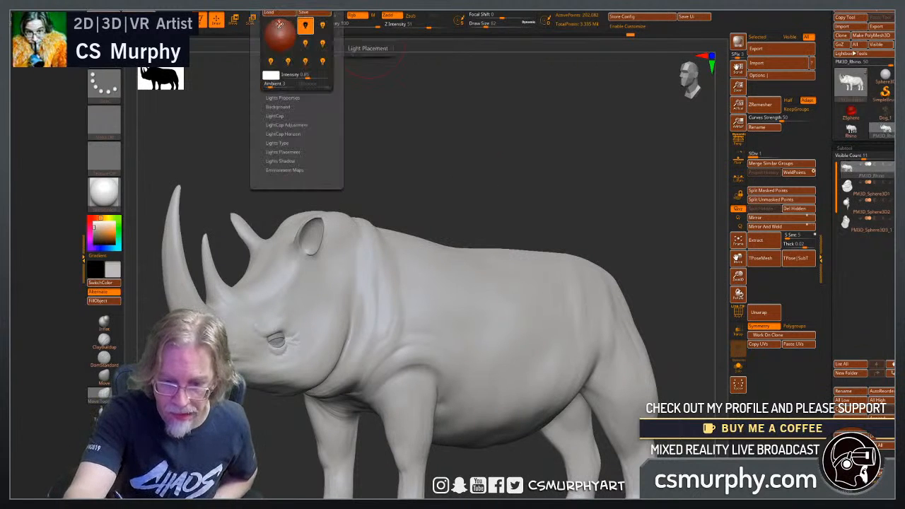
left_click(279, 25)
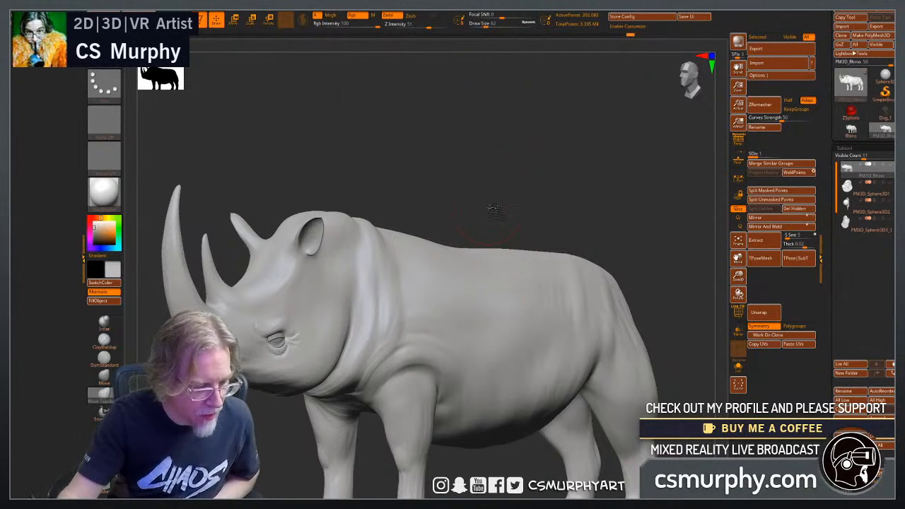
left_click_drag(494, 209, 585, 187, "alt")
mouse_move(374, 453)
left_mouse_down()
mouse_move(300, 459)
mouse_move(354, 406)
left_mouse_up()
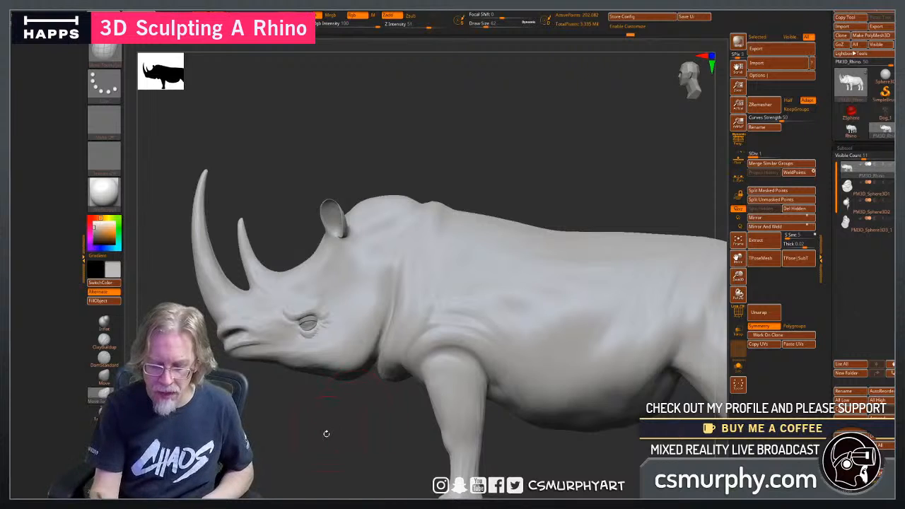
left_click_drag(326, 433, 359, 433)
left_click_drag(664, 235, 661, 163, "alt")
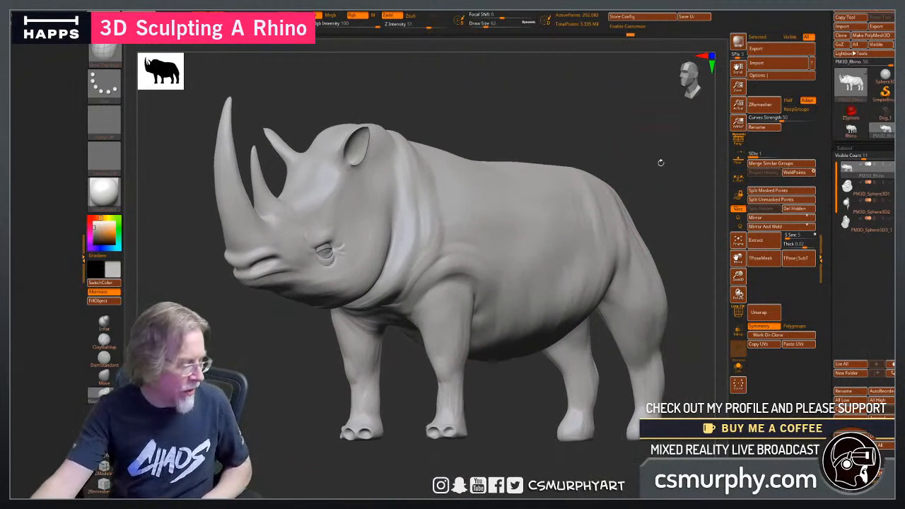
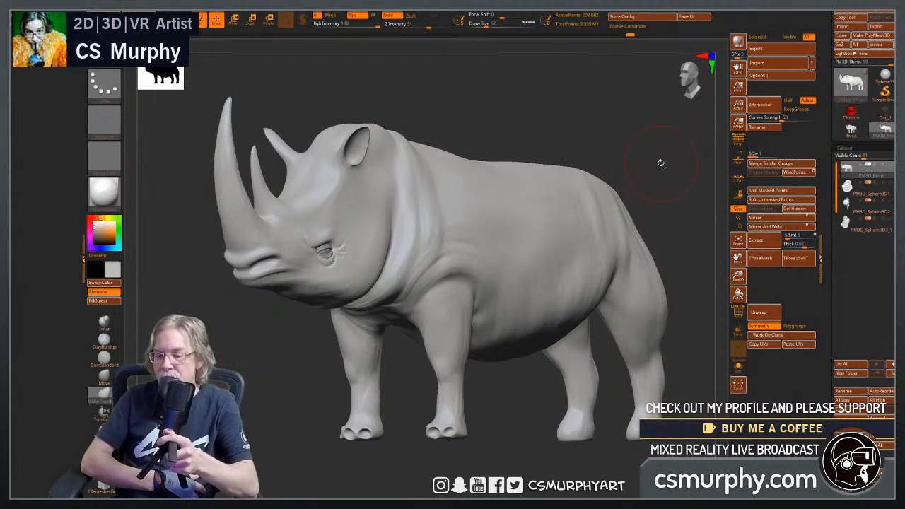
Examine the rhino's body, head and muzzle from the side, three-quarter and front views.
left_click_drag(511, 388, 493, 396)
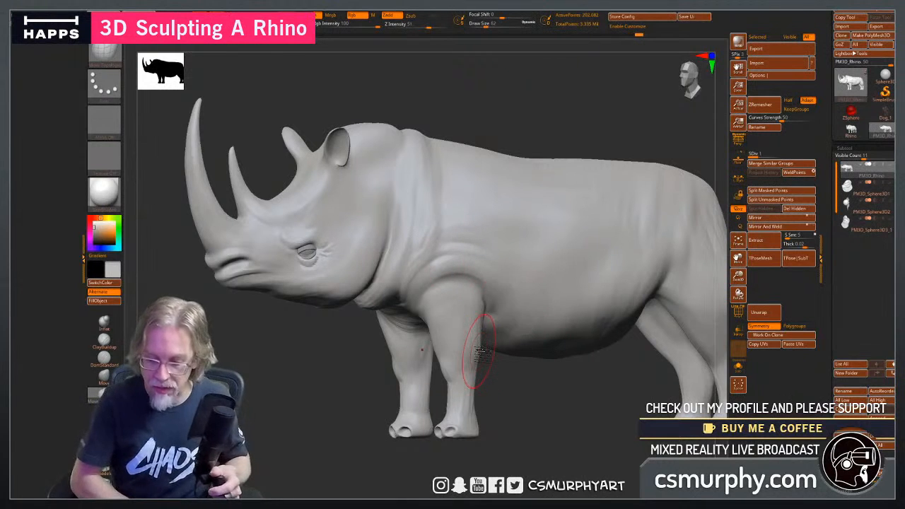
left_click_drag(267, 387, 350, 377)
left_click_drag(626, 382, 597, 389)
left_click_drag(596, 391, 597, 389)
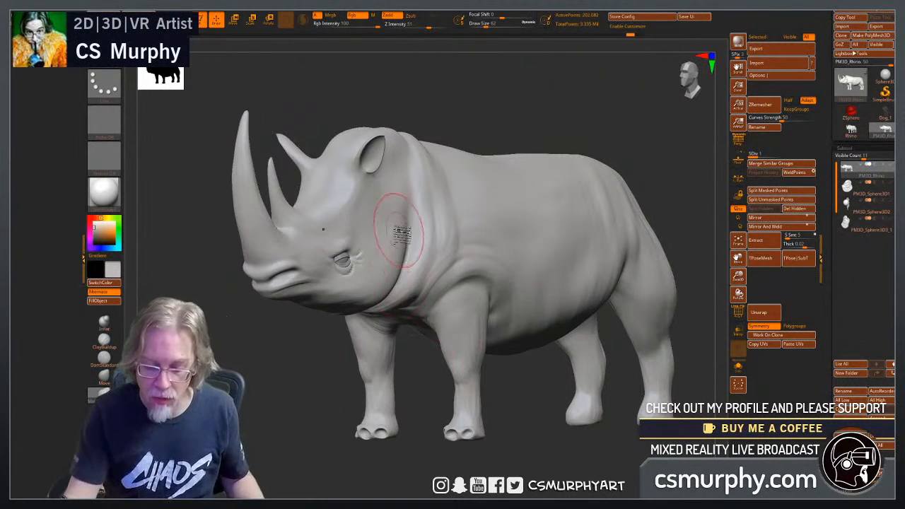
left_click_drag(302, 377, 302, 378)
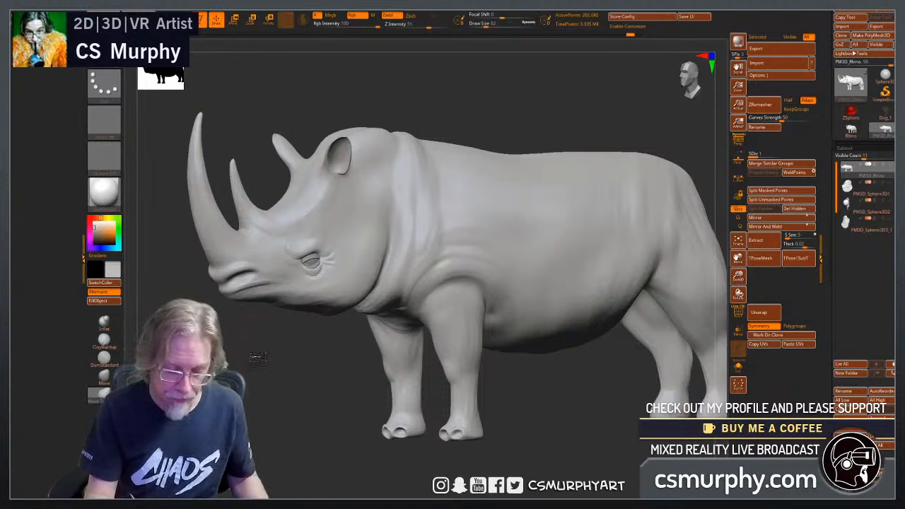
left_click_drag(258, 357, 263, 349)
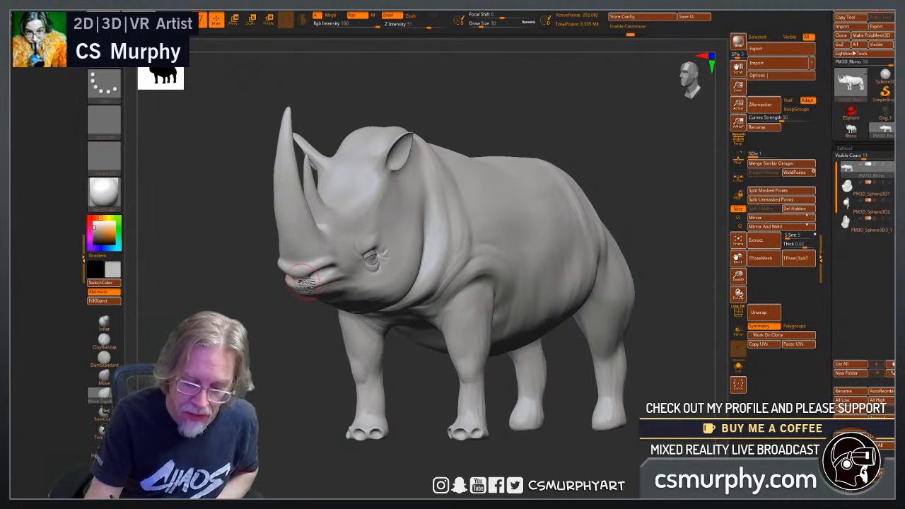
mouse_move(285, 351)
left_mouse_down()
mouse_move(278, 346)
mouse_move(295, 337)
left_mouse_up()
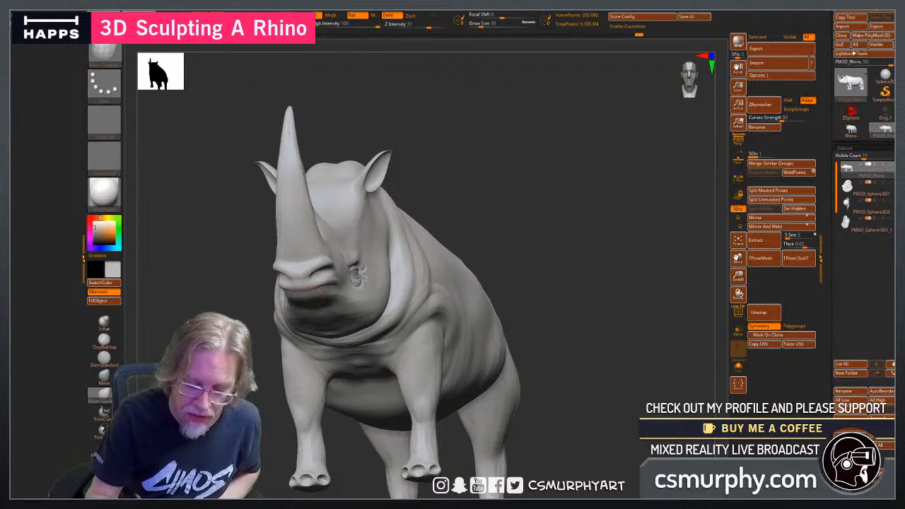
mouse_move(313, 281)
right_mouse_down()
mouse_move(305, 274)
mouse_move(367, 307)
mouse_move(333, 331)
mouse_move(320, 312)
right_mouse_up()
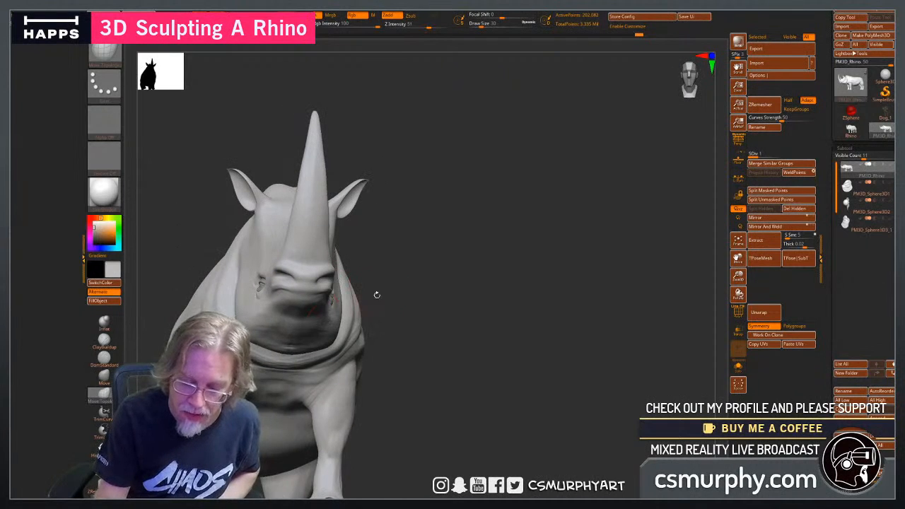
right_click_drag(441, 308, 559, 314, "ctrl")
right_click_drag(596, 359, 558, 364)
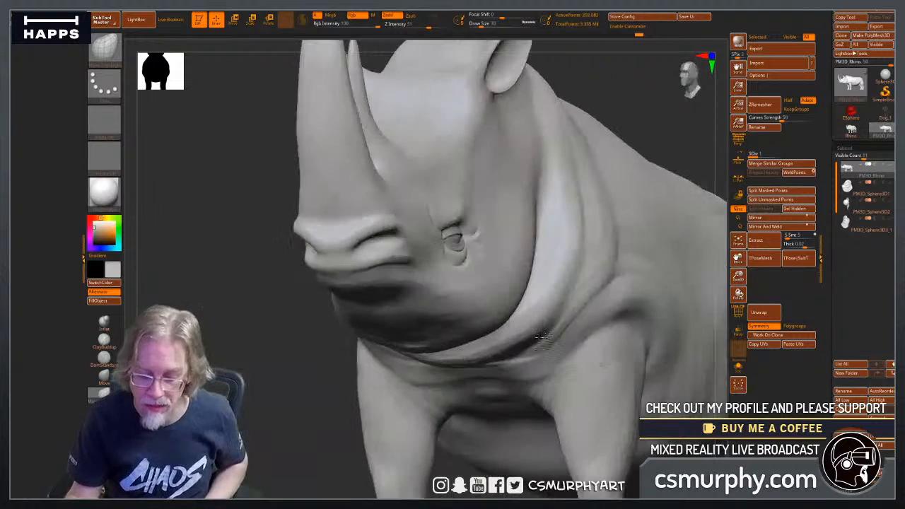
Carve the rhino's nostril opening deeper with the ClayBuildup brush at draw size 10.
left_click(103, 339)
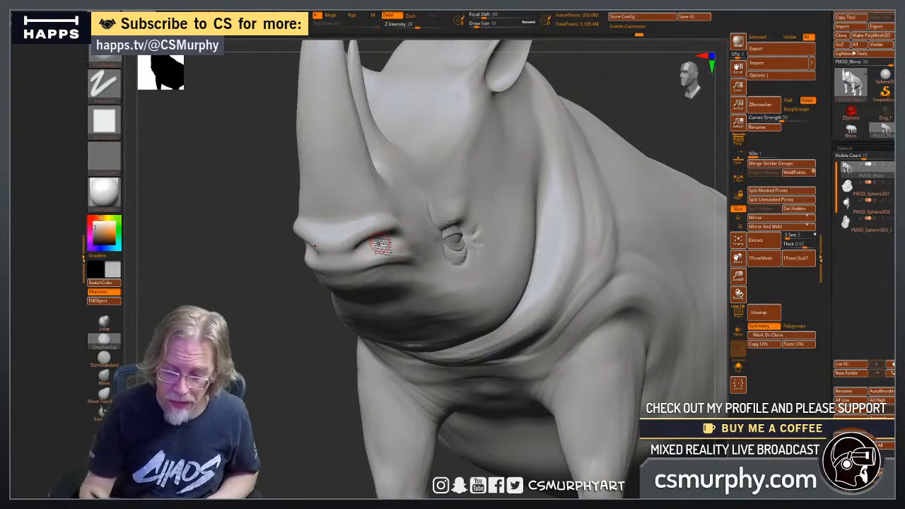
left_click_drag(291, 345, 284, 337)
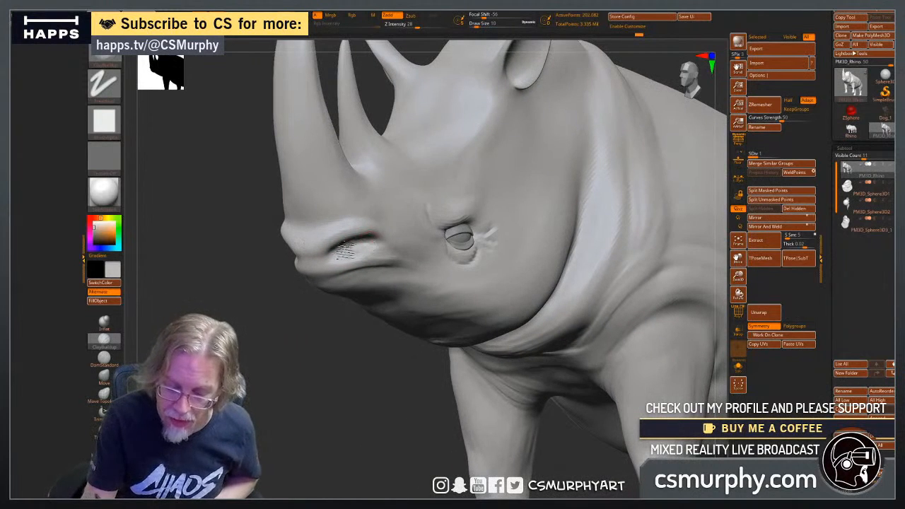
left_click_drag(345, 250, 338, 257)
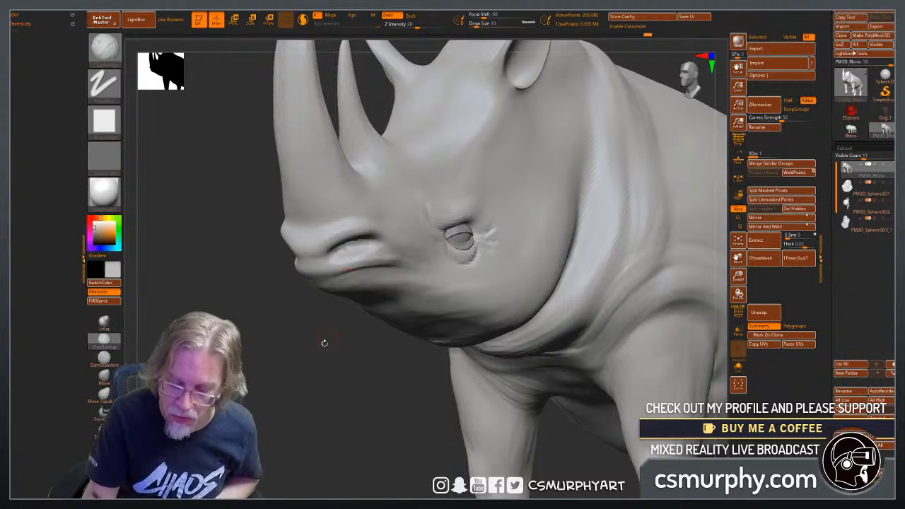
left_click_drag(323, 342, 305, 248)
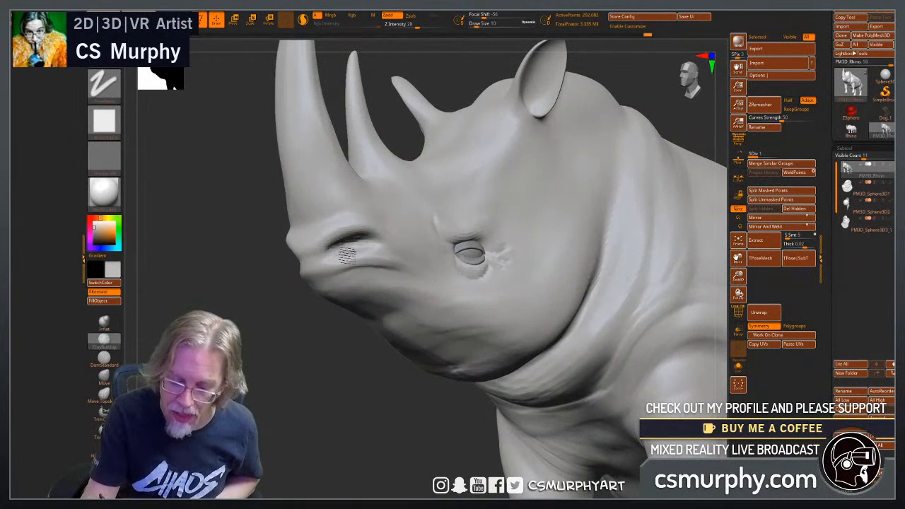
left_click_drag(359, 272, 368, 282)
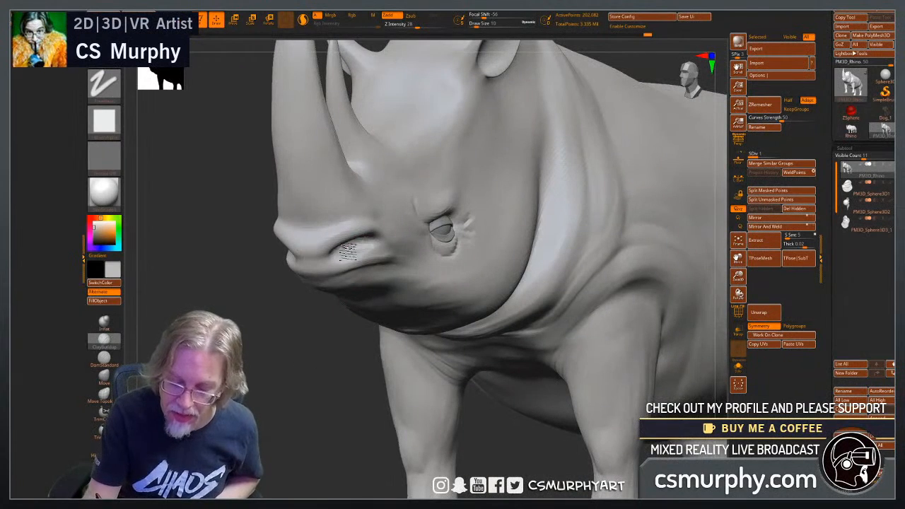
left_click_drag(319, 341, 313, 293)
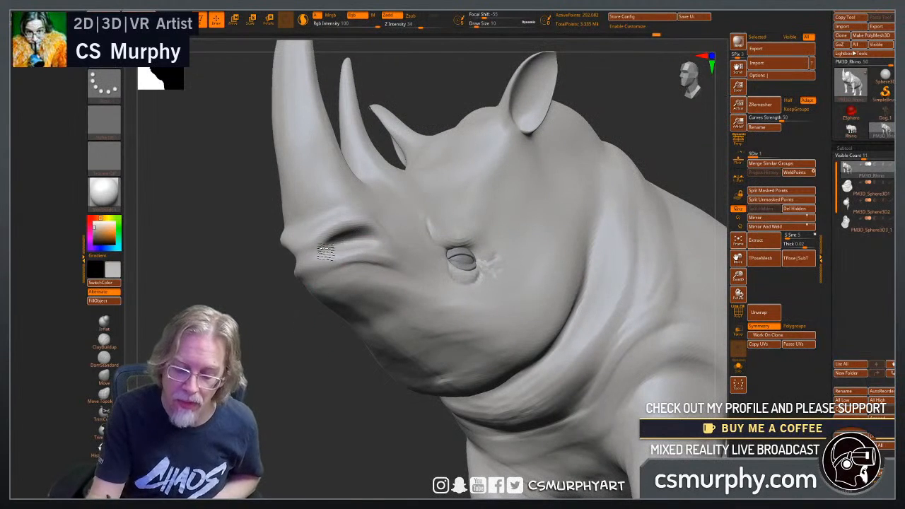
left_click_drag(307, 343, 361, 277)
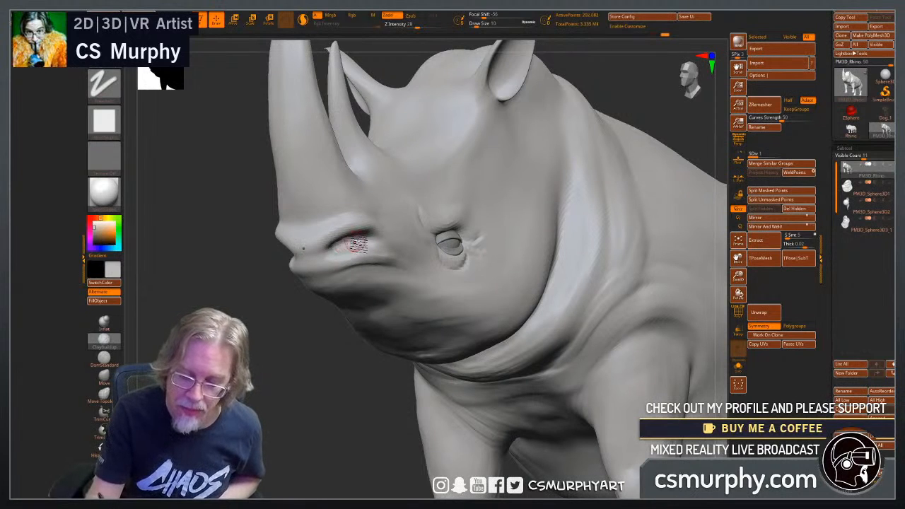
Refine and smooth the surface around the nostril's rear end and the front of the snout.
left_click_drag(300, 358, 284, 369)
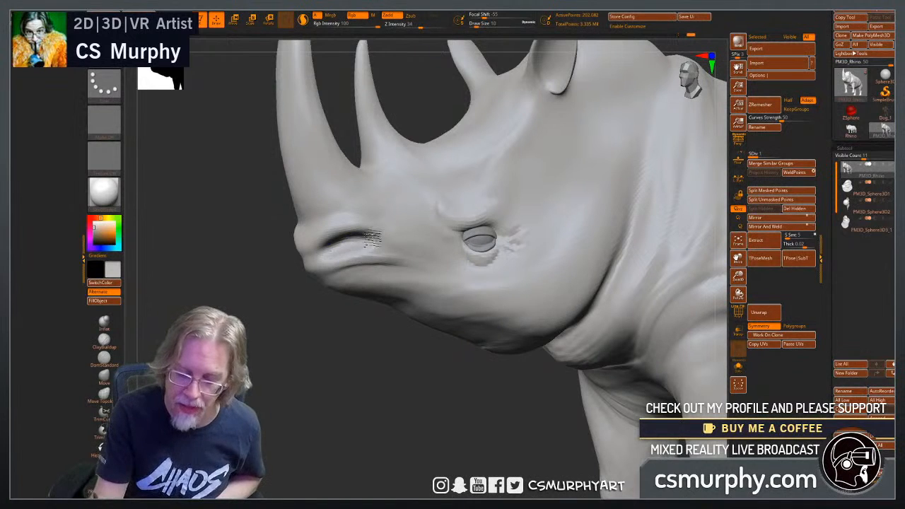
left_click_drag(371, 239, 384, 238, "shift")
left_click_drag(317, 259, 320, 242)
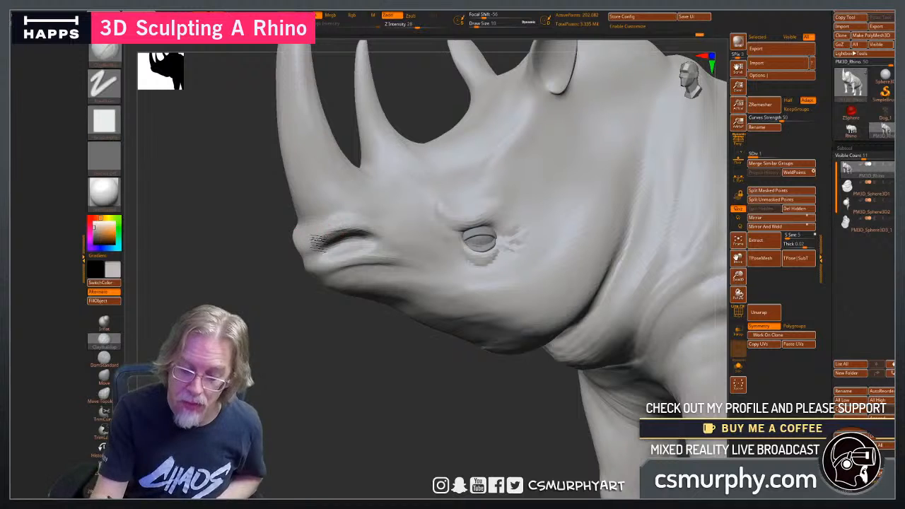
left_click_drag(332, 357, 366, 293)
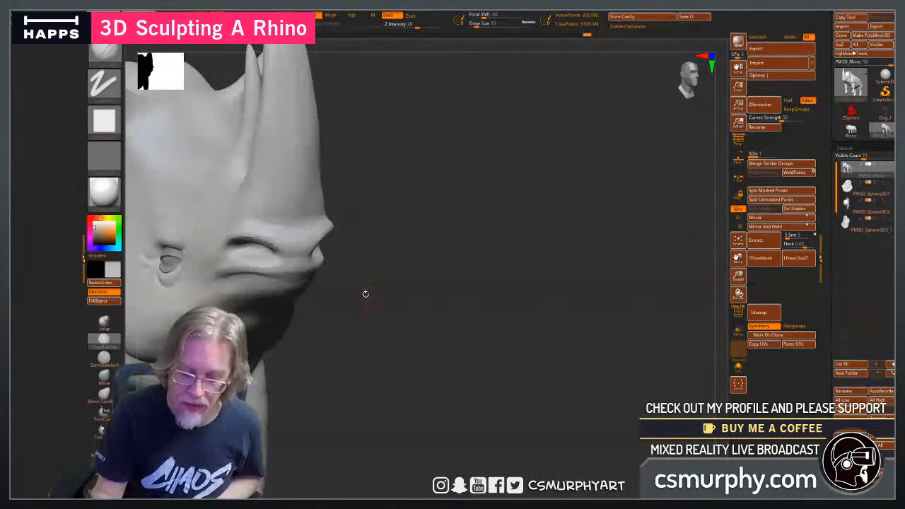
mouse_move(300, 243)
left_mouse_down()
mouse_move(285, 238)
mouse_move(312, 250)
mouse_move(293, 252)
left_mouse_up()
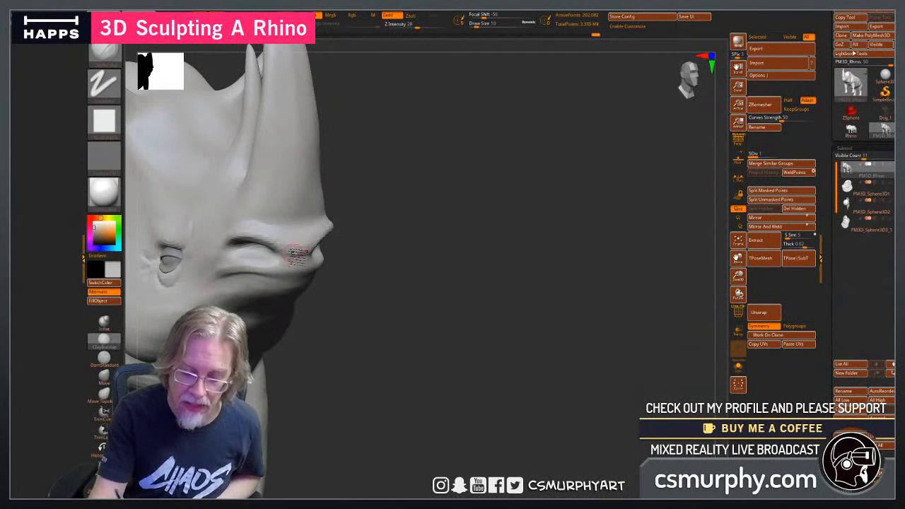
left_click_drag(394, 299, 330, 279)
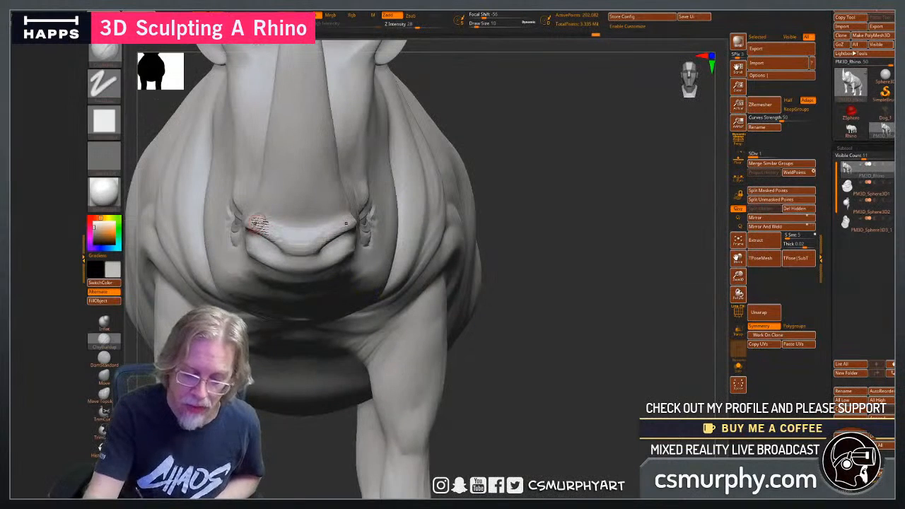
Build up the upper rim of the nostrils along the front of the nose with ClayBuildup.
mouse_move(260, 225)
left_mouse_down()
mouse_move(307, 232)
mouse_move(291, 245)
mouse_move(276, 237)
left_mouse_up()
left_click_drag(492, 352, 534, 365)
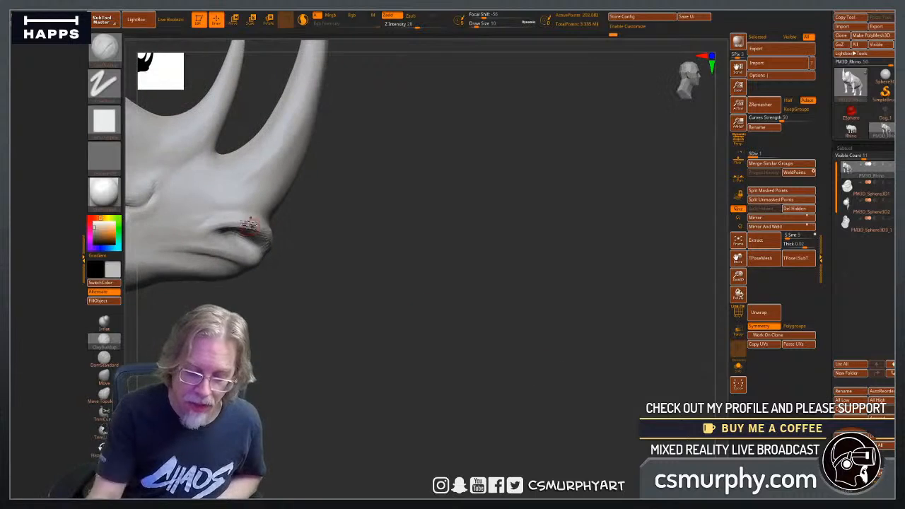
mouse_move(248, 225)
left_mouse_down()
mouse_move(225, 221)
mouse_move(206, 239)
left_mouse_up()
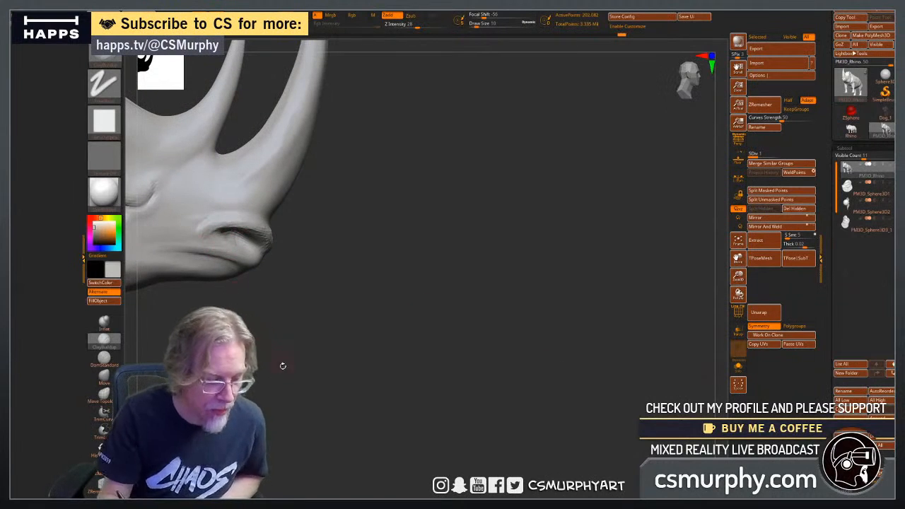
left_click_drag(283, 365, 354, 389, "alt")
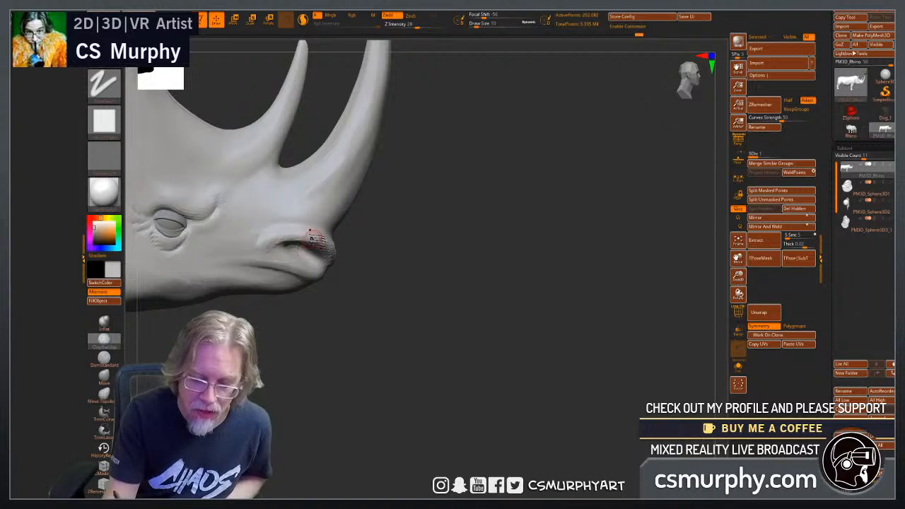
Sculpt the fold behind and above the nostril to round out its opening in side view.
mouse_move(385, 343)
left_mouse_down()
mouse_move(335, 349)
mouse_move(336, 285)
left_mouse_up()
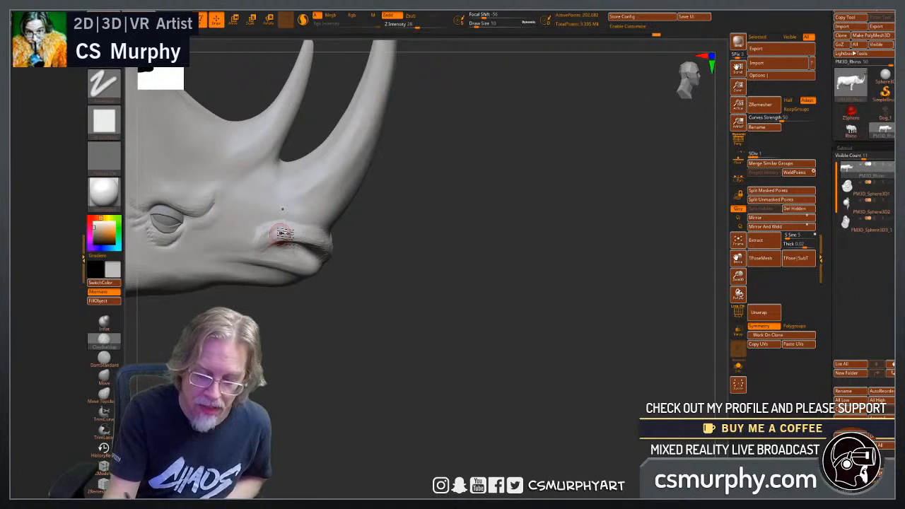
mouse_move(277, 244)
left_mouse_down("shift")
mouse_move(262, 251)
mouse_move(265, 238)
mouse_move(253, 240)
left_mouse_up("shift")
mouse_move(335, 351)
left_mouse_down()
mouse_move(318, 239)
mouse_move(332, 267)
left_mouse_up()
left_click_drag(362, 367, 344, 331)
left_click_drag(326, 260, 318, 248, "shift")
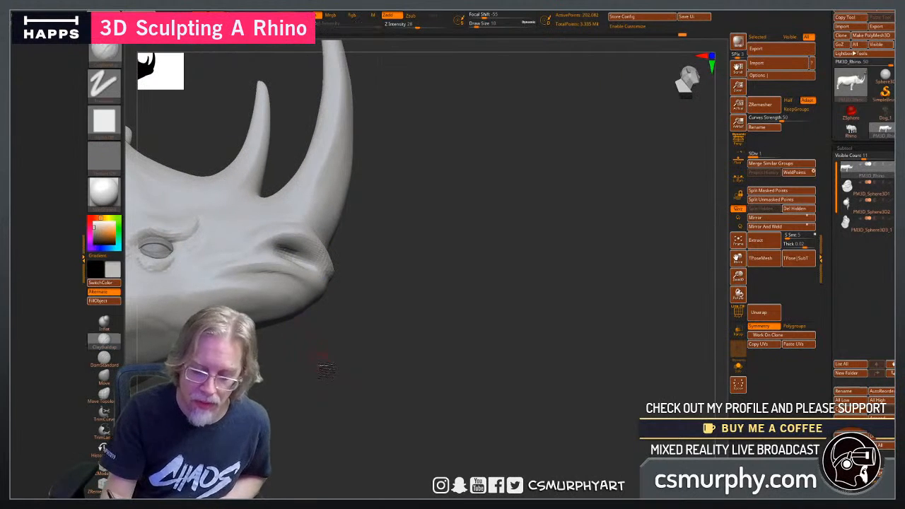
left_click_drag(323, 363, 330, 374)
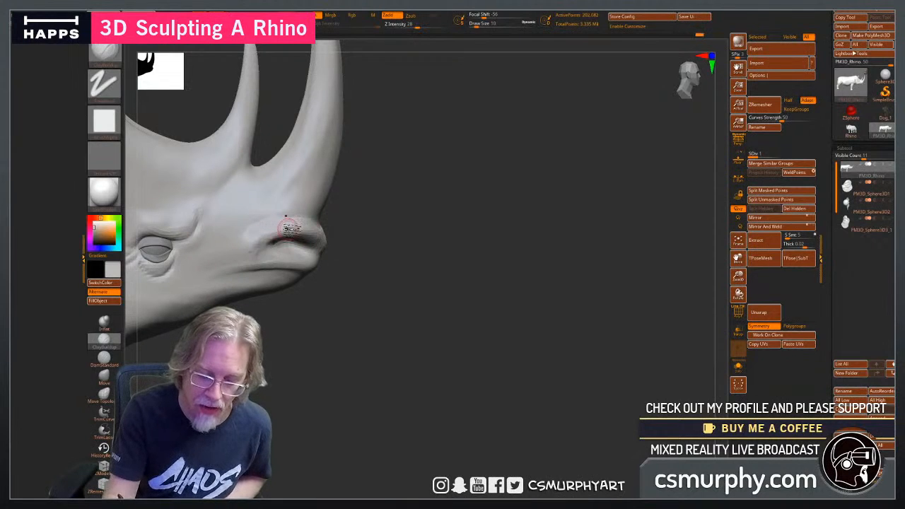
Sculpt the mouth line beneath the nostrils with ClayBuildup, running it back along the muzzle.
left_click_drag(319, 337, 260, 354)
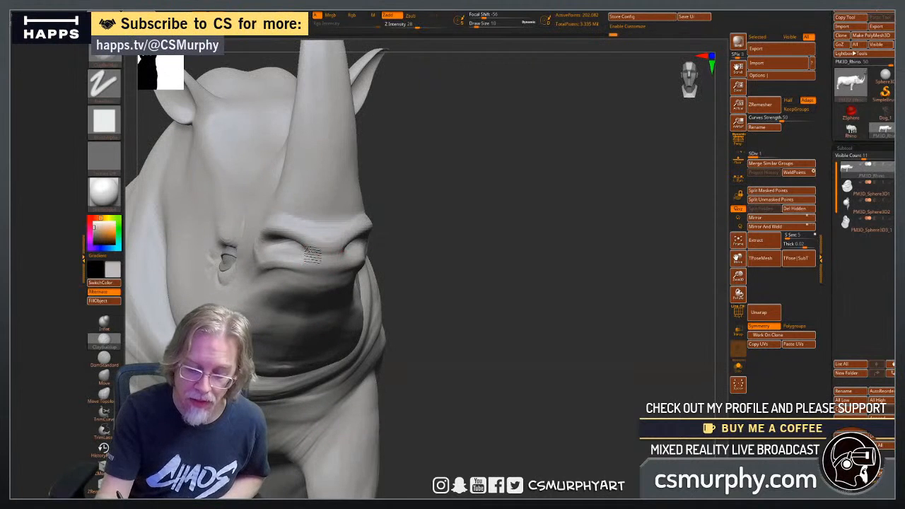
left_click_drag(425, 335, 331, 278)
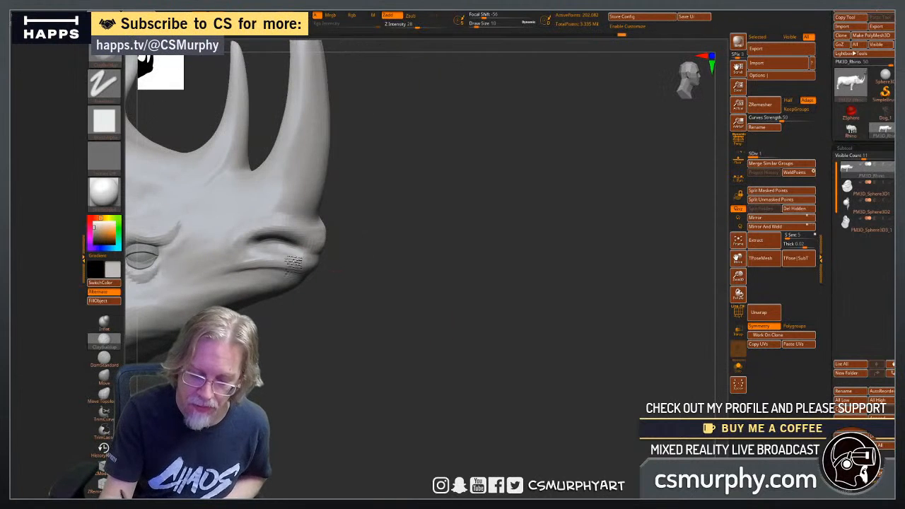
mouse_move(312, 327)
left_mouse_down()
mouse_move(362, 346)
mouse_move(371, 326)
mouse_move(323, 322)
mouse_move(384, 347)
mouse_move(327, 355)
mouse_move(321, 368)
mouse_move(335, 344)
mouse_move(300, 332)
left_mouse_up()
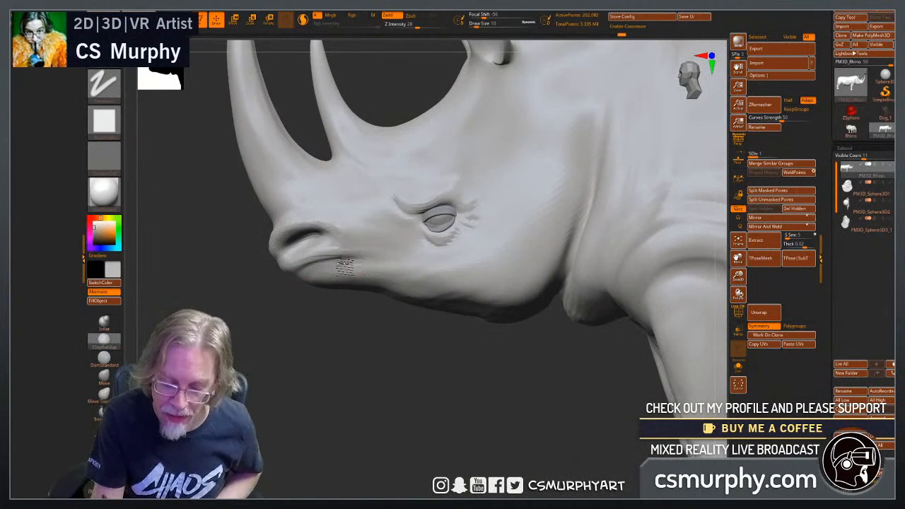
left_click_drag(294, 301, 332, 267)
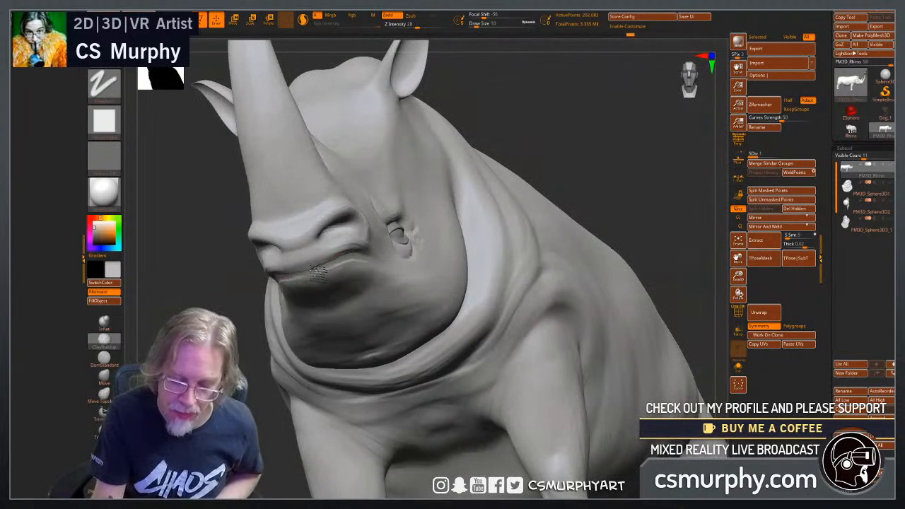
left_click_drag(273, 346, 252, 343)
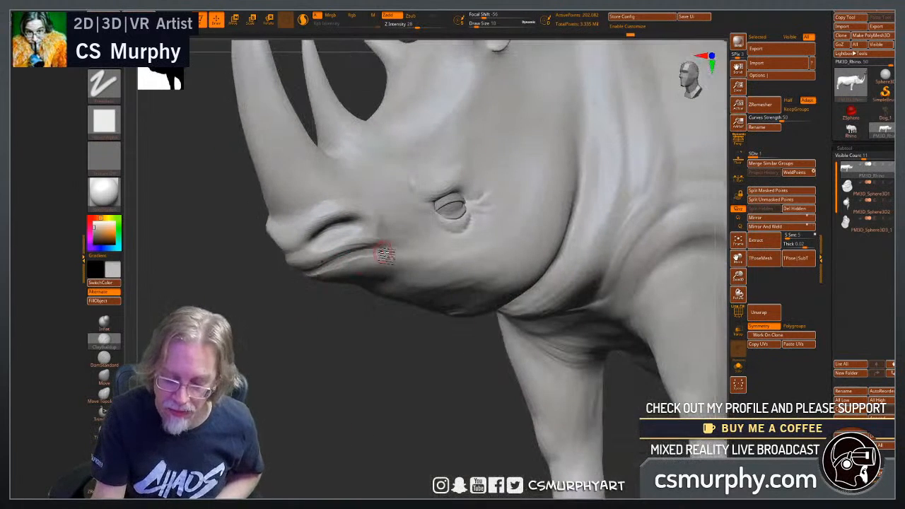
left_click_drag(306, 278, 364, 258)
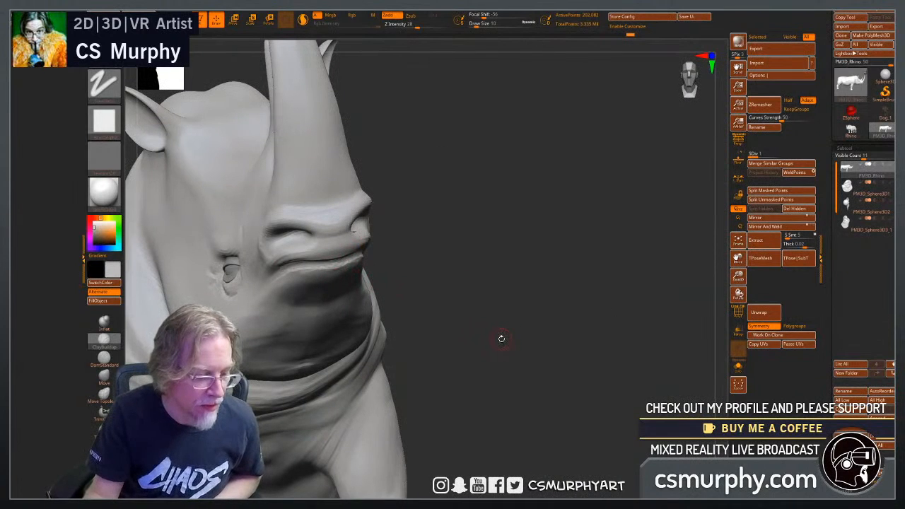
Deepen the crease between the lips and define the lower lip's edge toward the mouth corner.
left_click_drag(501, 339, 352, 259)
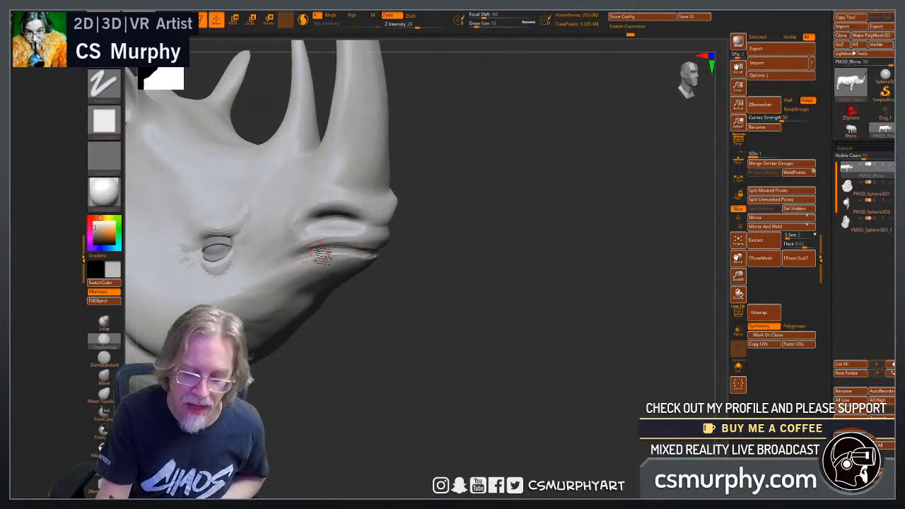
left_click_drag(323, 305, 371, 288)
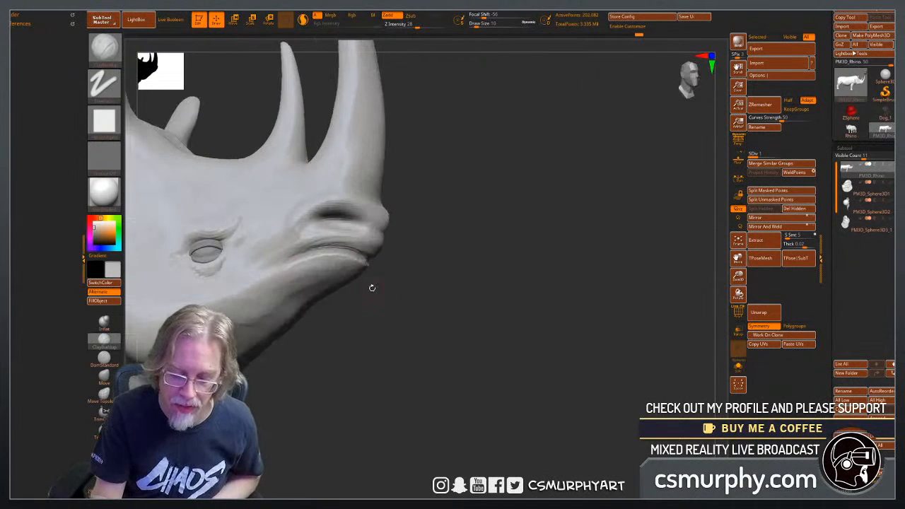
left_click_drag(403, 323, 381, 343)
left_click_drag(571, 380, 552, 393)
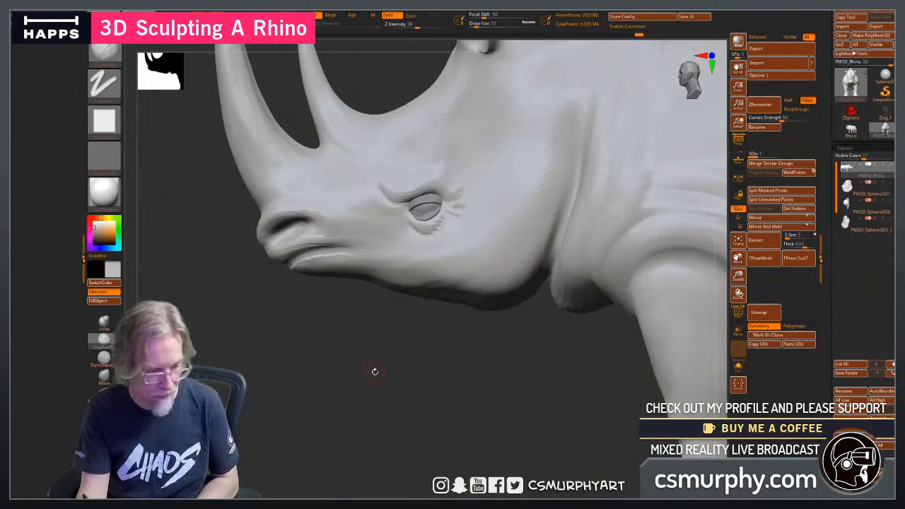
Reshape the lips and the mouth corner with the Move brush, adjusting their profile in side and front views.
left_click(106, 375)
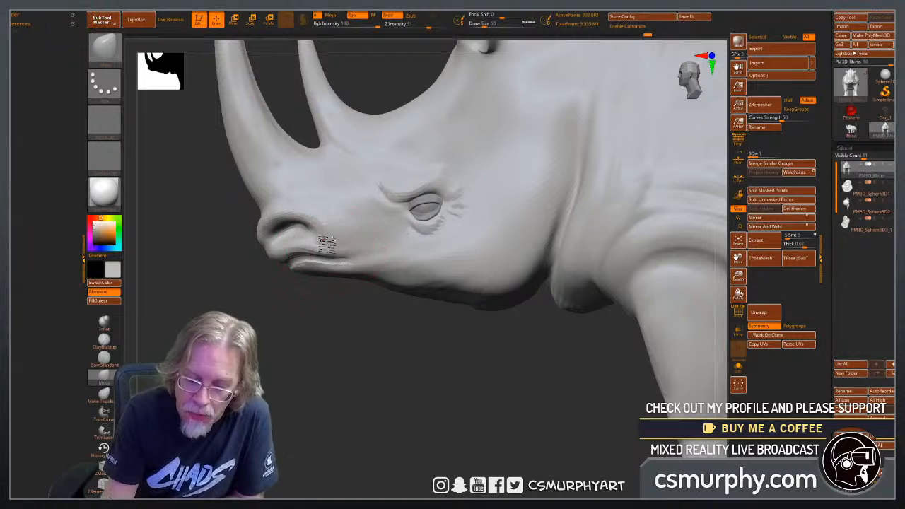
left_click_drag(304, 328, 341, 332)
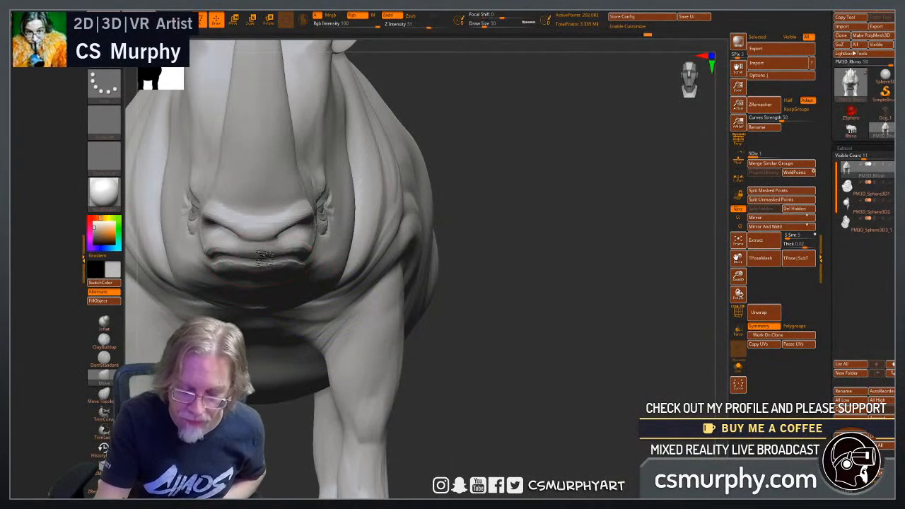
left_click_drag(503, 352, 396, 304)
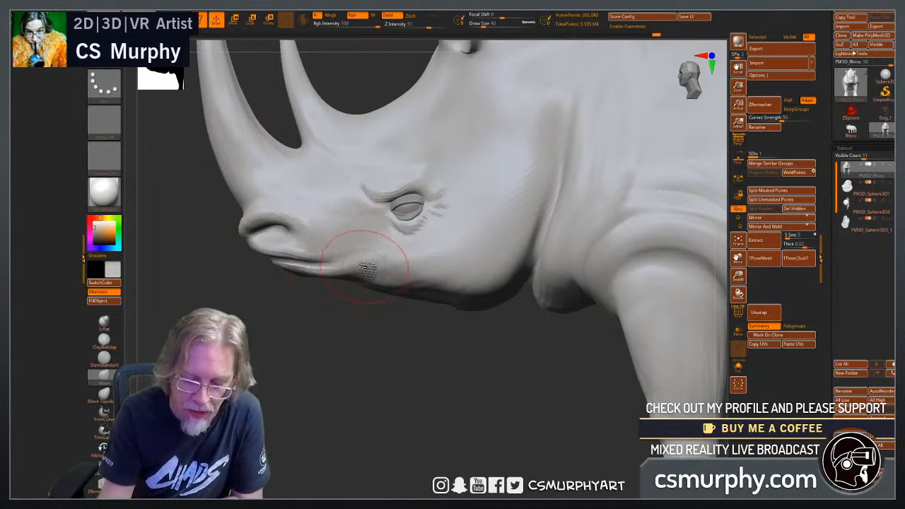
left_click_drag(286, 297, 476, 313)
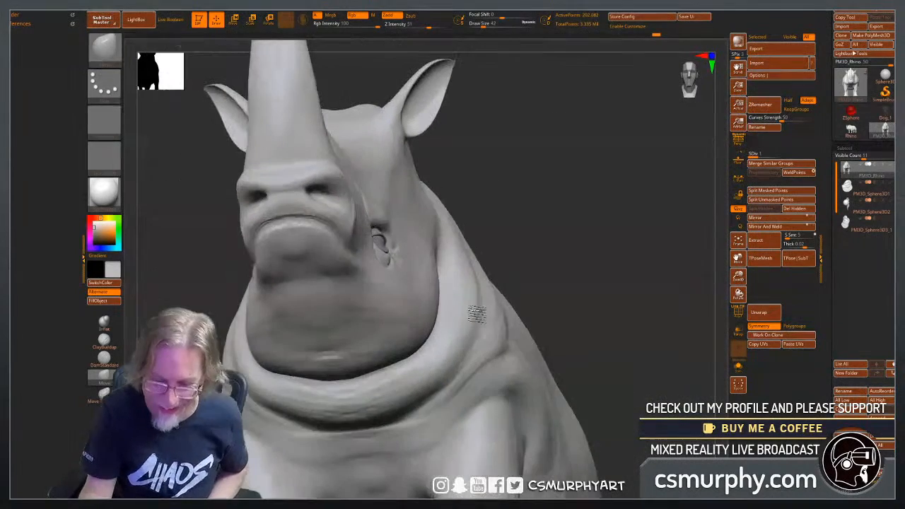
Mask the lower lip and chin with a lasso from beneath, and invert the mask so only that area stays editable.
left_click_drag(542, 245, 547, 234)
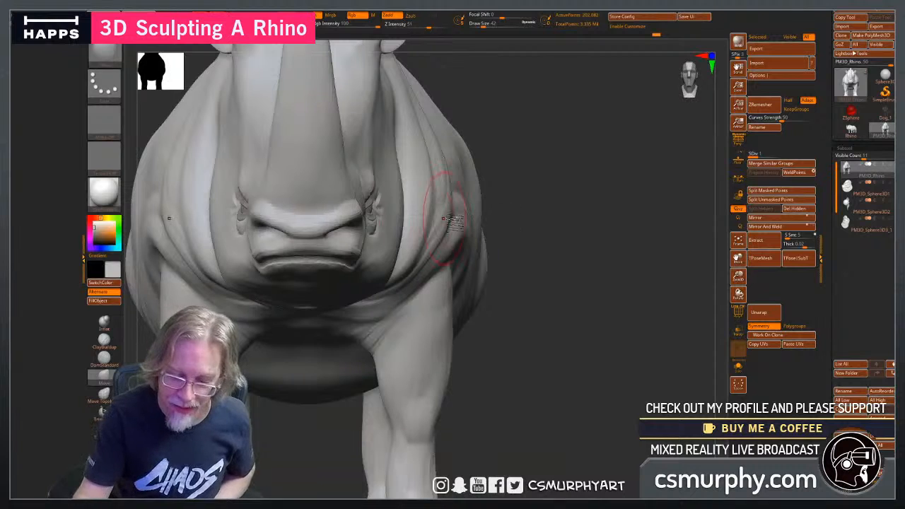
left_click_drag(544, 159, 565, 233)
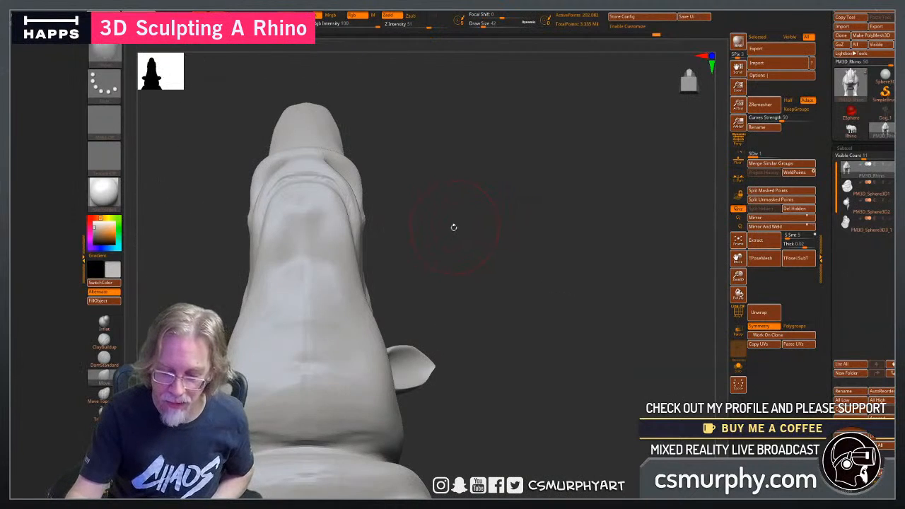
left_click_drag(454, 227, 478, 290)
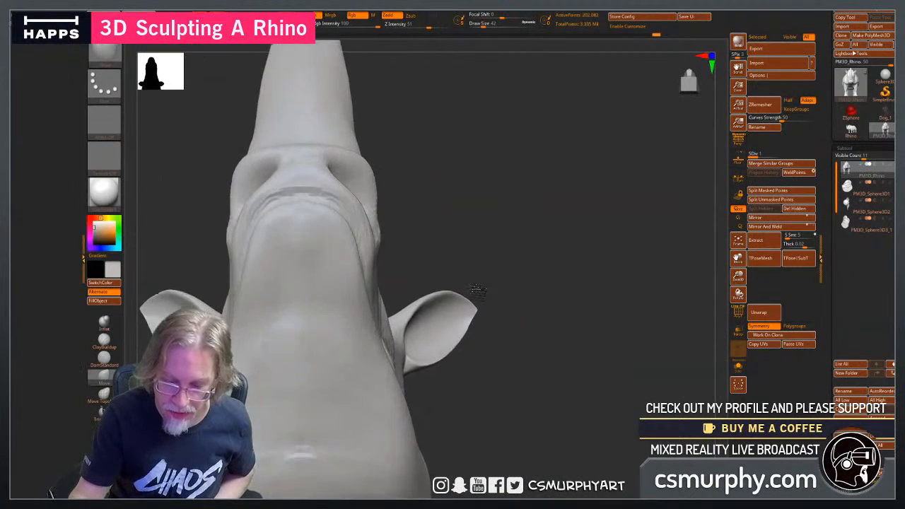
left_click_drag(442, 253, 368, 290)
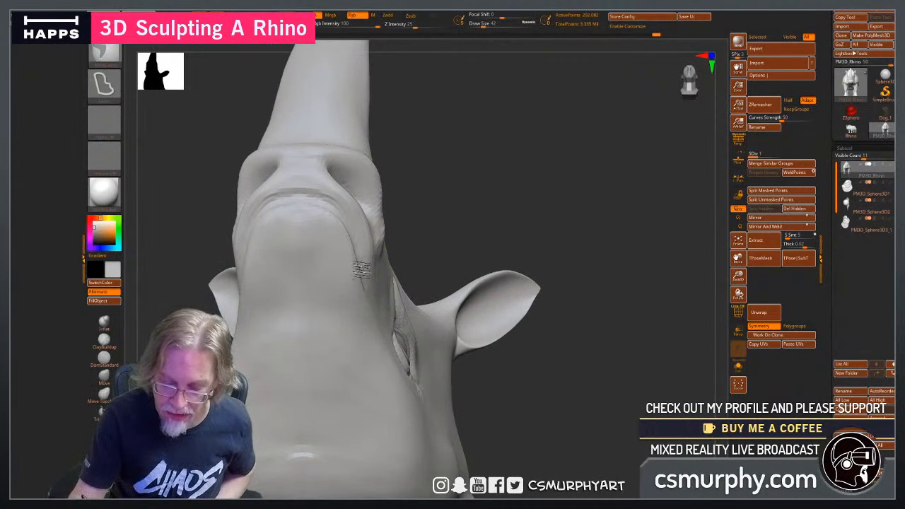
mouse_move(290, 205)
left_mouse_down("ctrl")
mouse_move(255, 258)
mouse_move(323, 337)
left_mouse_up("ctrl")
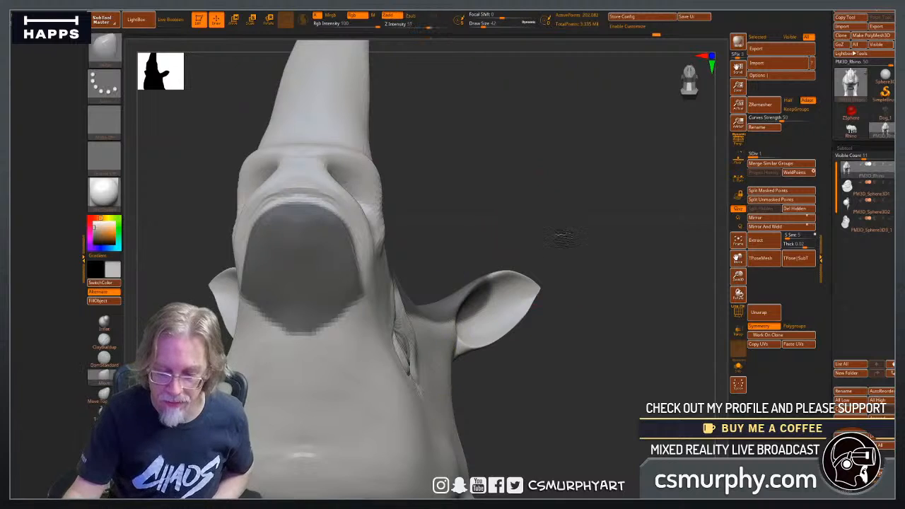
mouse_move(561, 240)
left_mouse_down()
mouse_move(547, 284)
mouse_move(563, 257)
mouse_move(583, 259)
left_mouse_up()
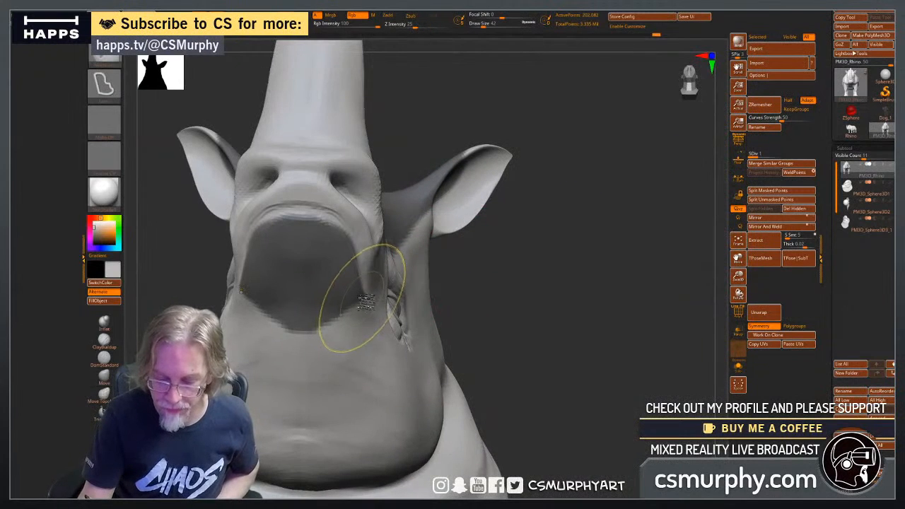
left_click(367, 294, "ctrl")
left_click_drag(351, 239, 254, 283, "ctrl")
mouse_move(357, 266)
left_mouse_down("ctrl")
mouse_move(371, 291)
mouse_move(341, 391)
mouse_move(251, 271)
left_mouse_up("ctrl")
mouse_move(556, 383)
left_mouse_down()
mouse_move(540, 402)
mouse_move(297, 406)
mouse_move(272, 448)
left_mouse_up()
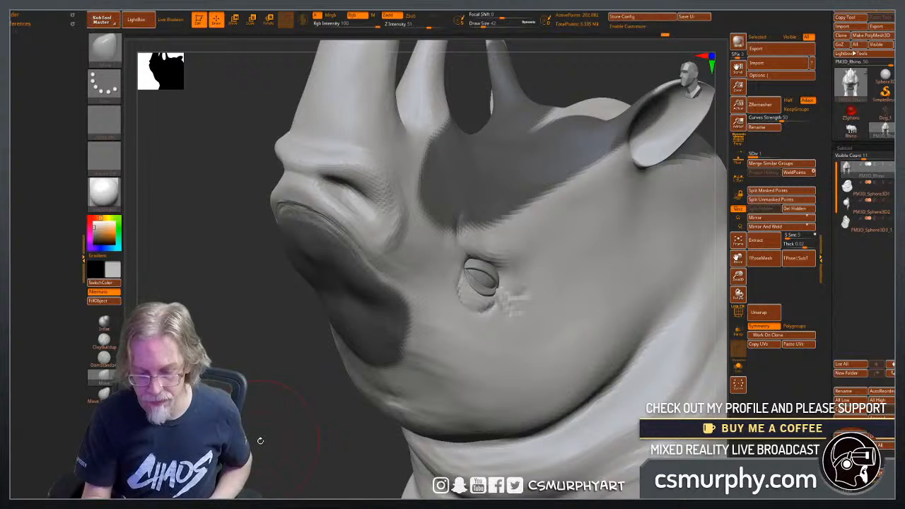
left_click(262, 444, "ctrl")
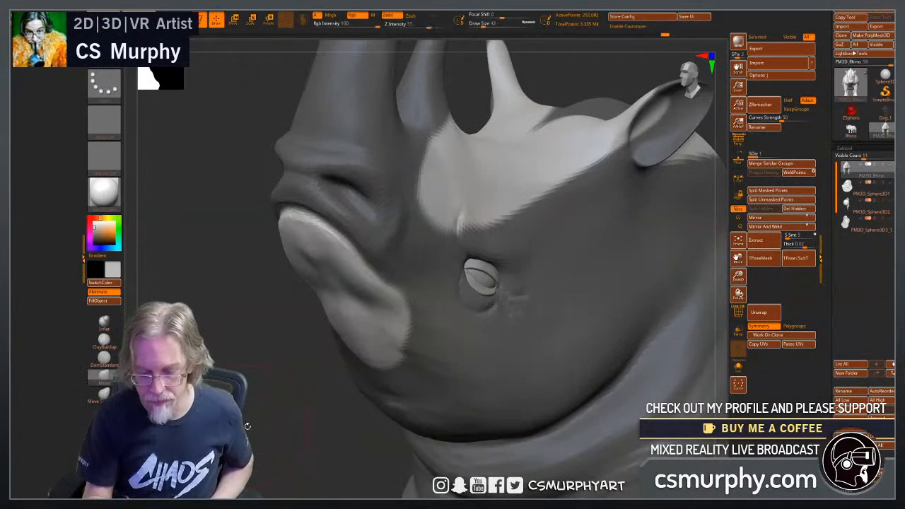
Build up the unmasked lower lip with ClayBuildup along its rim and front, and smooth it toward the jaw.
mouse_move(268, 435)
left_mouse_down()
mouse_move(308, 396)
mouse_move(318, 269)
left_mouse_up()
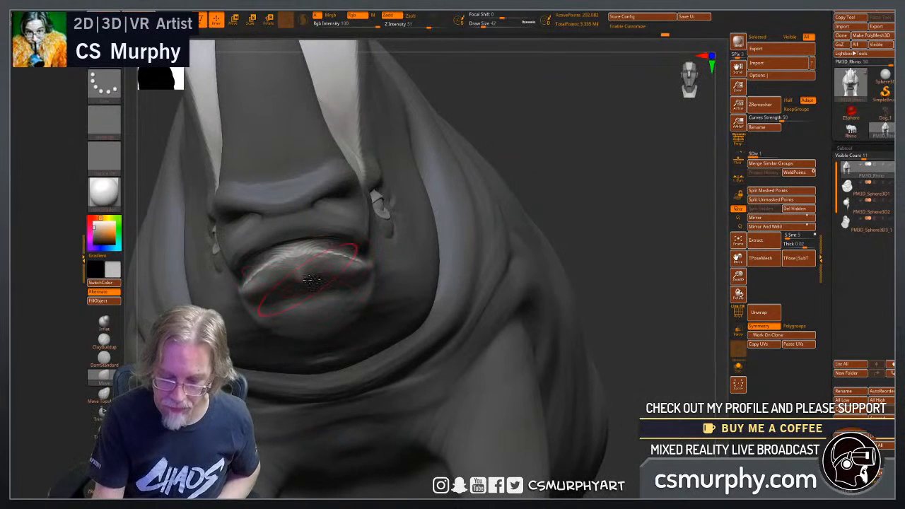
left_click(104, 341)
mouse_move(339, 266)
left_mouse_down()
mouse_move(319, 257)
mouse_move(308, 284)
left_mouse_up()
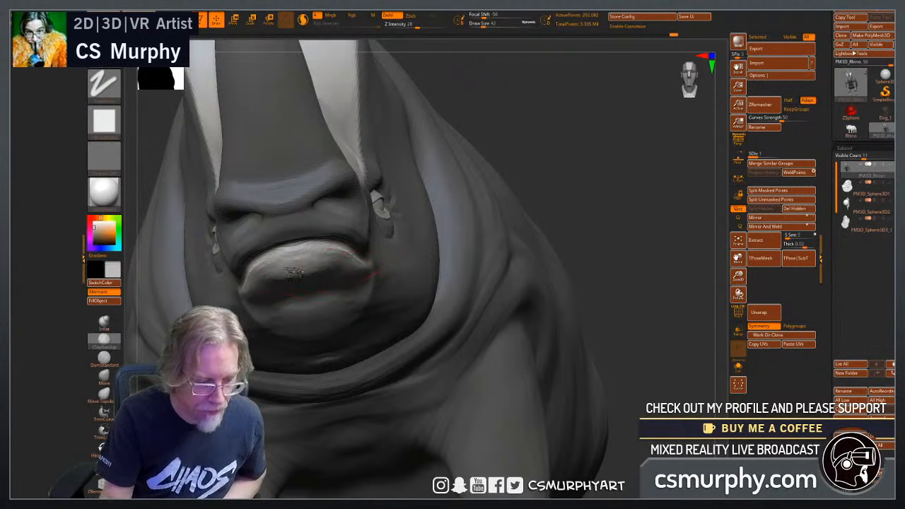
left_click_drag(615, 244, 601, 251)
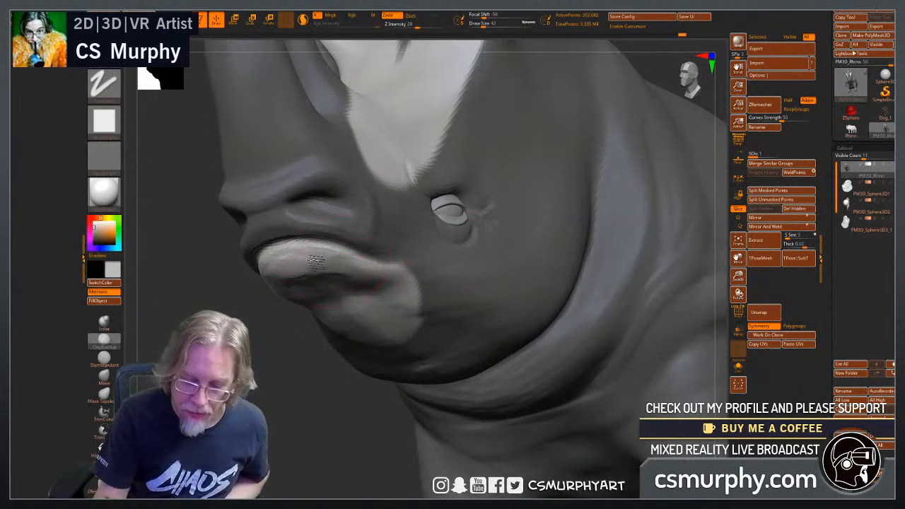
left_click_drag(244, 290, 302, 295)
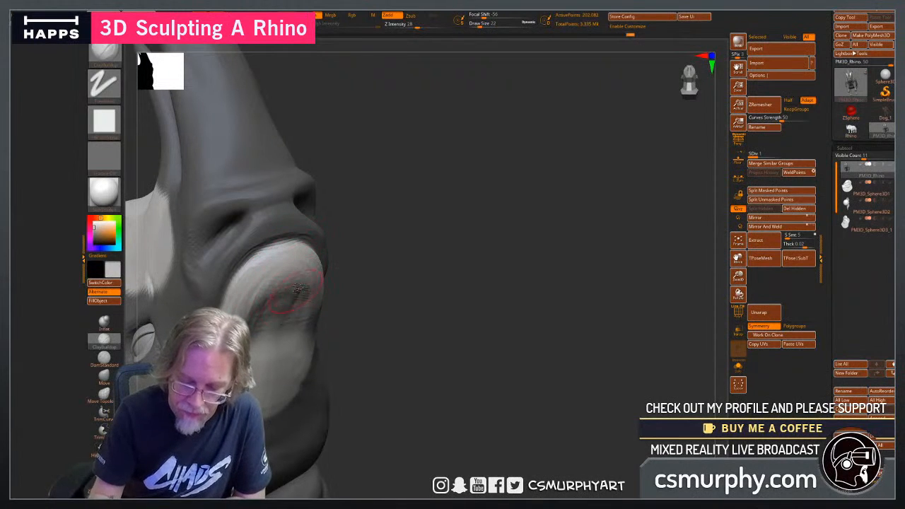
left_click_drag(424, 327, 384, 369)
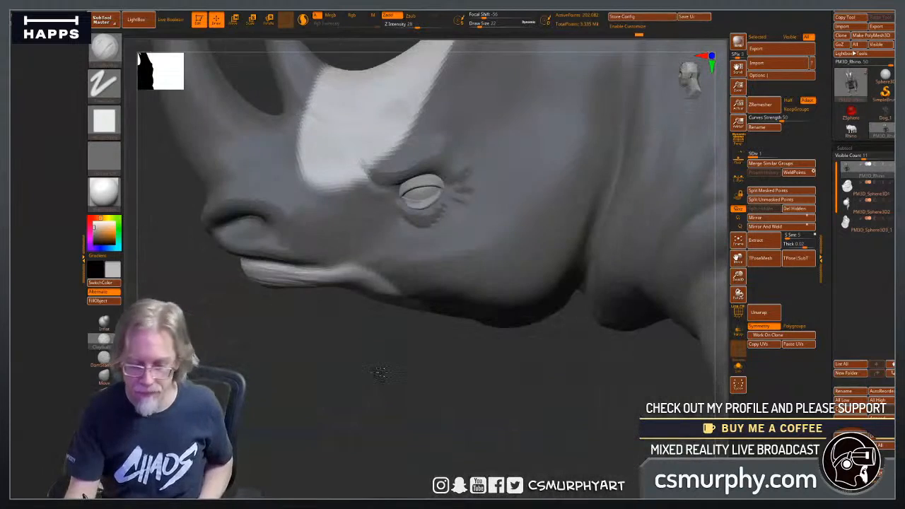
left_click_drag(292, 353, 292, 304)
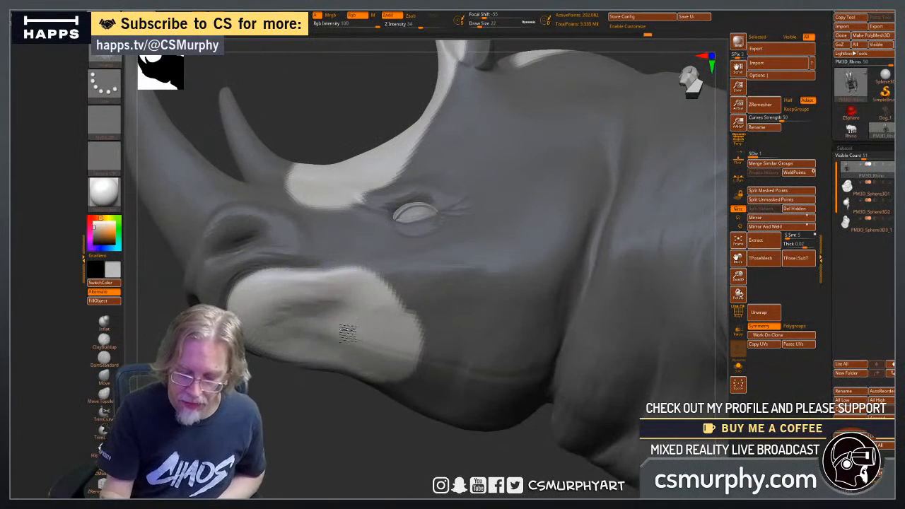
mouse_move(308, 376)
left_mouse_down()
mouse_move(322, 368)
mouse_move(314, 428)
mouse_move(335, 441)
left_mouse_up()
Clear the mask and carve the crease between the lips with DamStandard, running it back to the mouth corner.
left_click(104, 359)
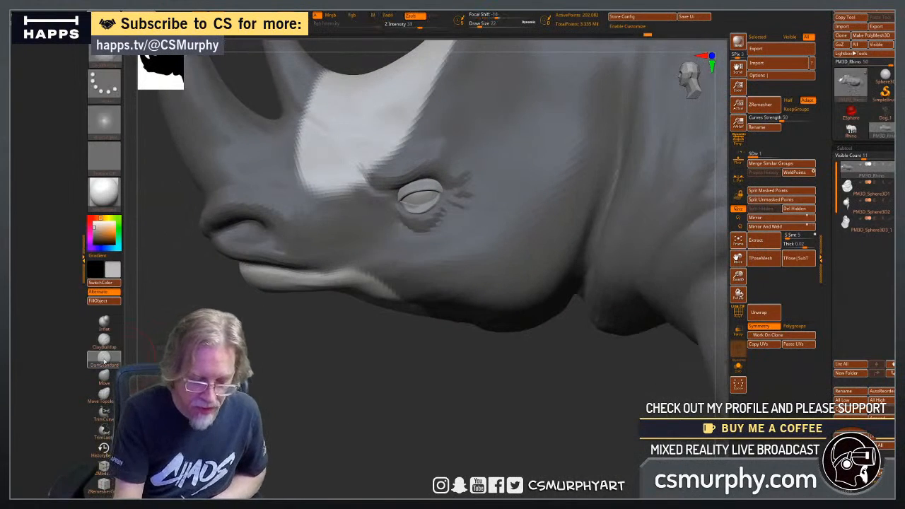
mouse_move(279, 395)
left_mouse_down("ctrl")
mouse_move(318, 411)
mouse_move(346, 393)
mouse_move(233, 280)
left_mouse_up("ctrl")
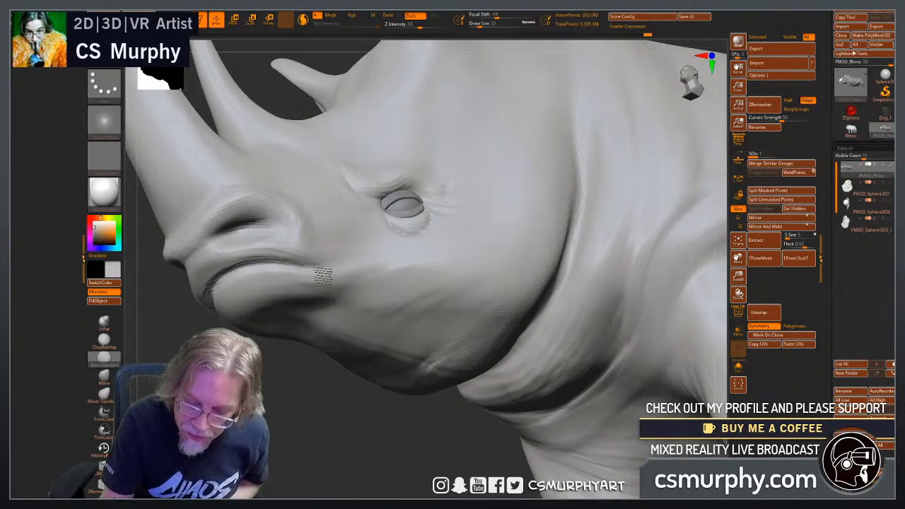
left_click_drag(306, 392, 365, 226)
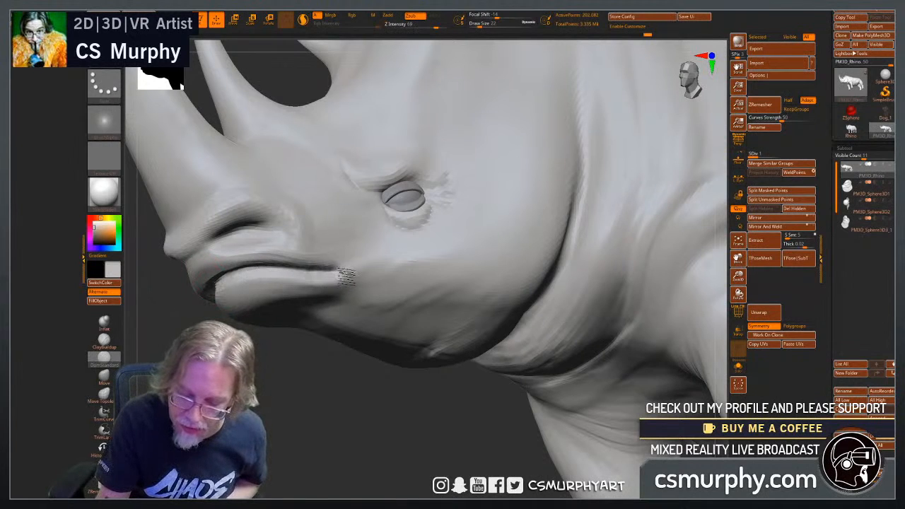
mouse_move(355, 402)
left_mouse_down()
mouse_move(346, 420)
mouse_move(349, 397)
left_mouse_up()
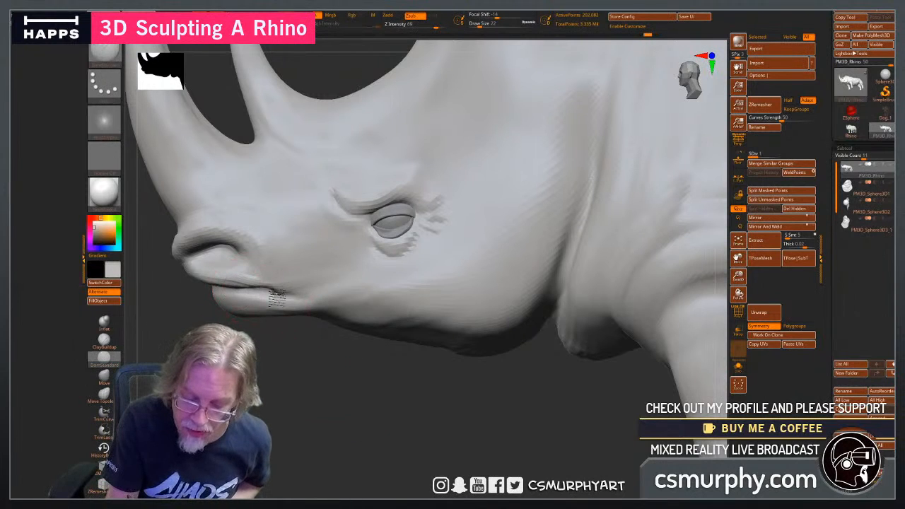
mouse_move(276, 298)
right_mouse_down()
mouse_move(308, 313)
mouse_move(320, 342)
right_mouse_up()
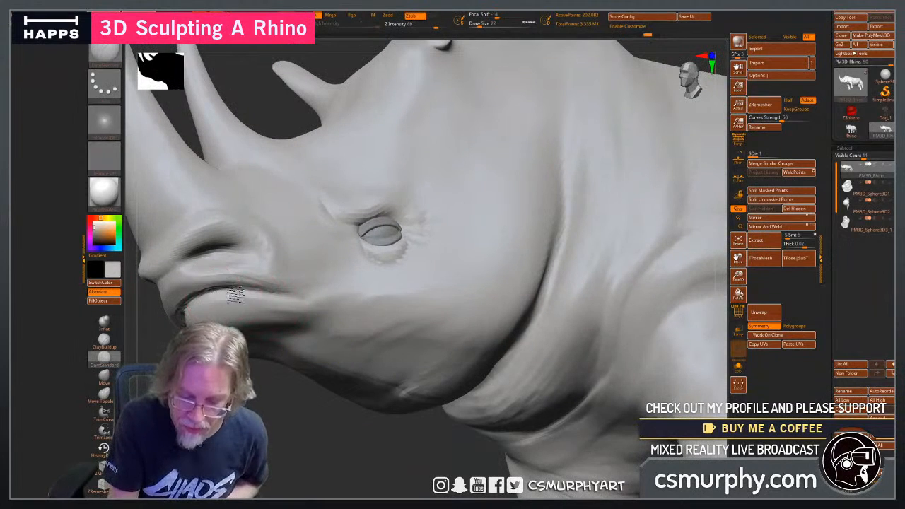
right_click_drag(252, 400, 219, 308)
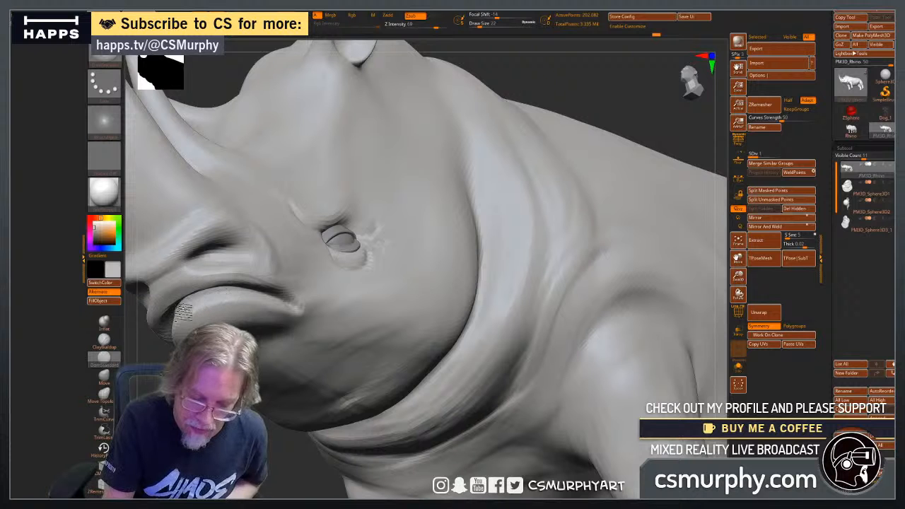
left_click_drag(299, 463, 259, 427)
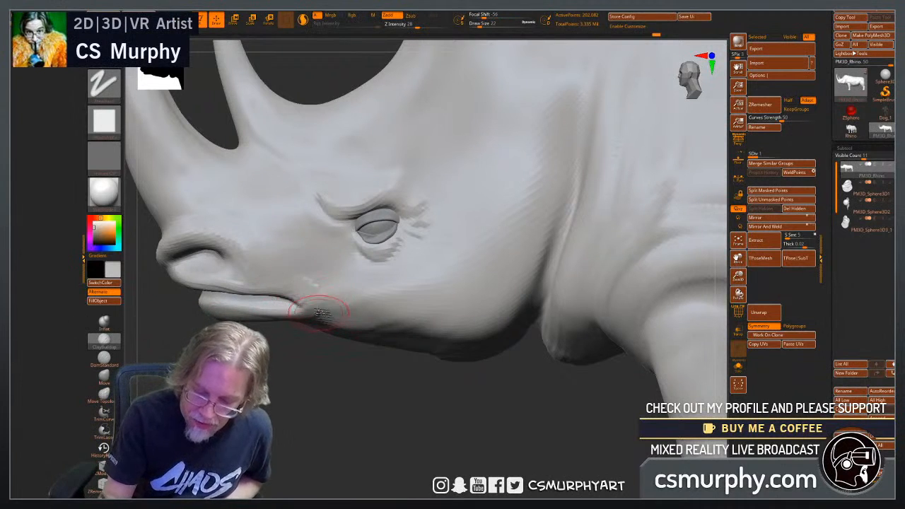
Build up the fold around the mouth corner with ClayBuildup at draw size 10, joining the upper and lower lips.
key("bracketleft")
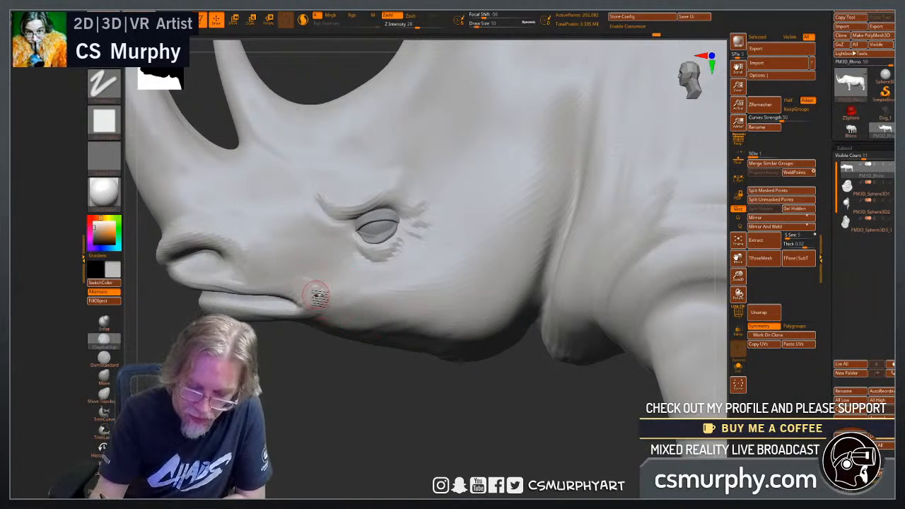
left_click_drag(307, 343, 307, 300)
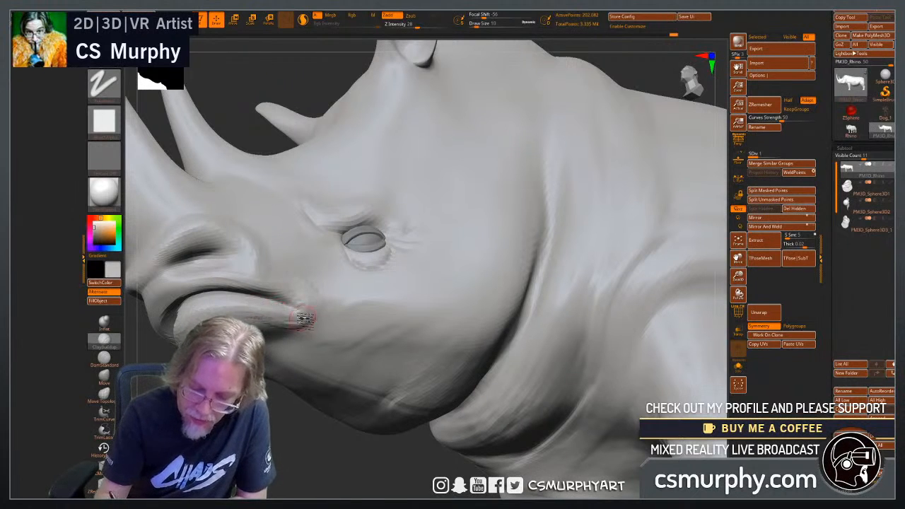
left_click_drag(307, 303, 318, 316)
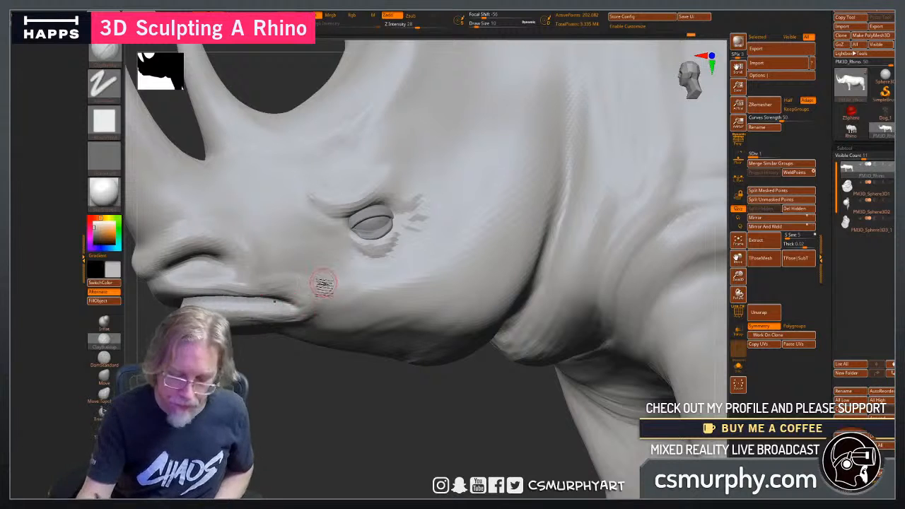
left_click_drag(317, 302, 320, 314)
left_click_drag(304, 276, 295, 284, "shift")
mouse_move(338, 361)
left_mouse_down()
mouse_move(314, 353)
mouse_move(288, 311)
left_mouse_up()
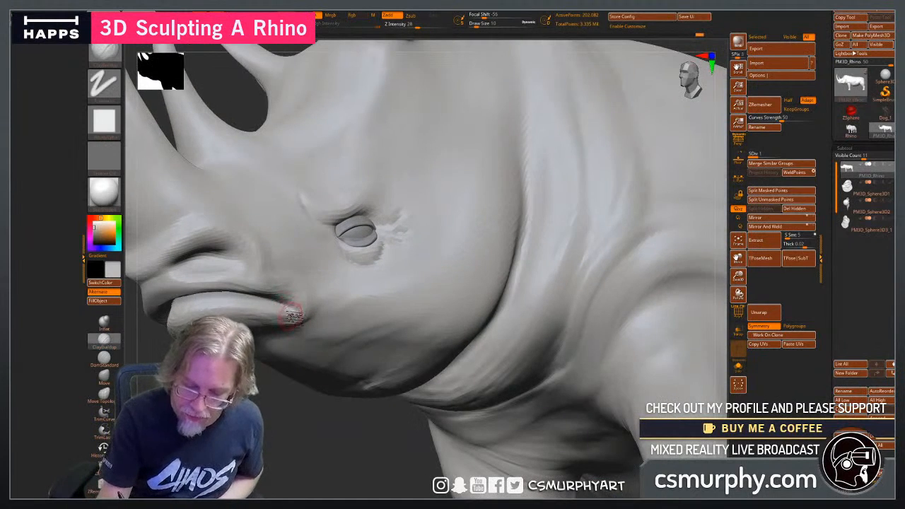
Isolate the muzzle by hiding the rest of the rhino's body.
mouse_move(176, 326)
left_mouse_down()
mouse_move(375, 320)
mouse_move(464, 329)
mouse_move(537, 353)
mouse_move(492, 300)
mouse_move(490, 333)
mouse_move(432, 342)
left_mouse_up()
left_click_drag(231, 389, 401, 224, "ctrl+shift")
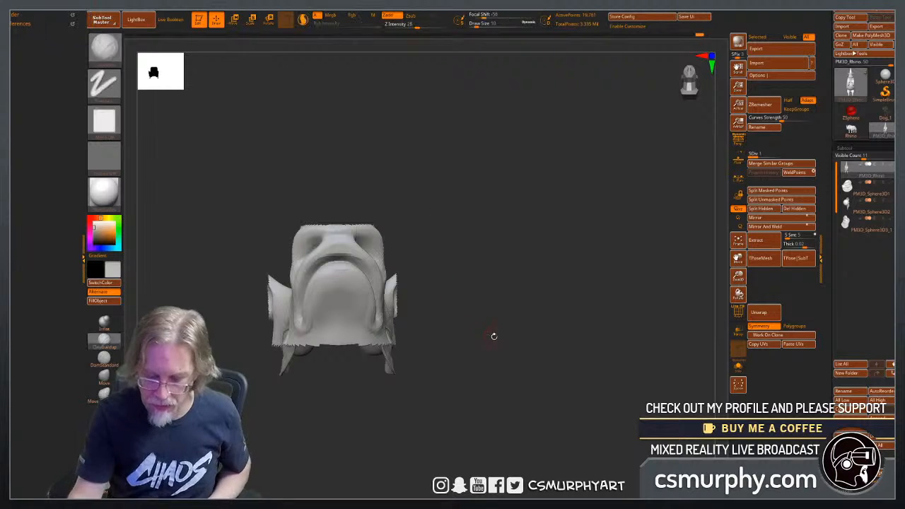
left_click_drag(493, 335, 444, 328)
Sharpen the mouth crease and the inner edge of the lower lip on the isolated muzzle with DamStandard.
left_click(103, 357)
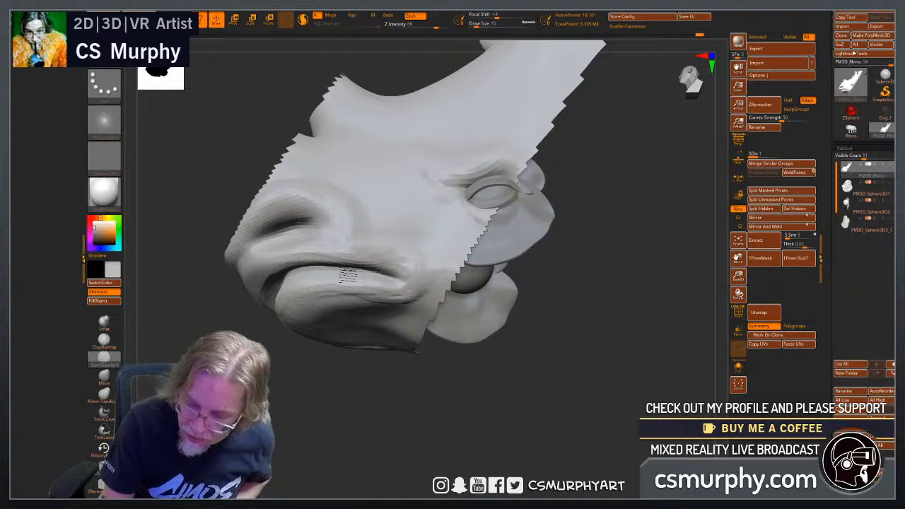
left_click_drag(268, 311, 291, 277)
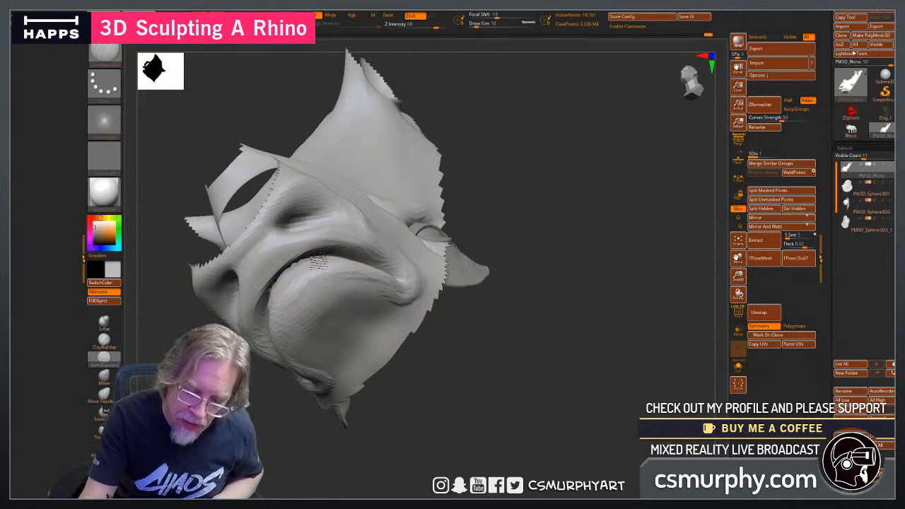
left_click_drag(442, 417, 441, 397)
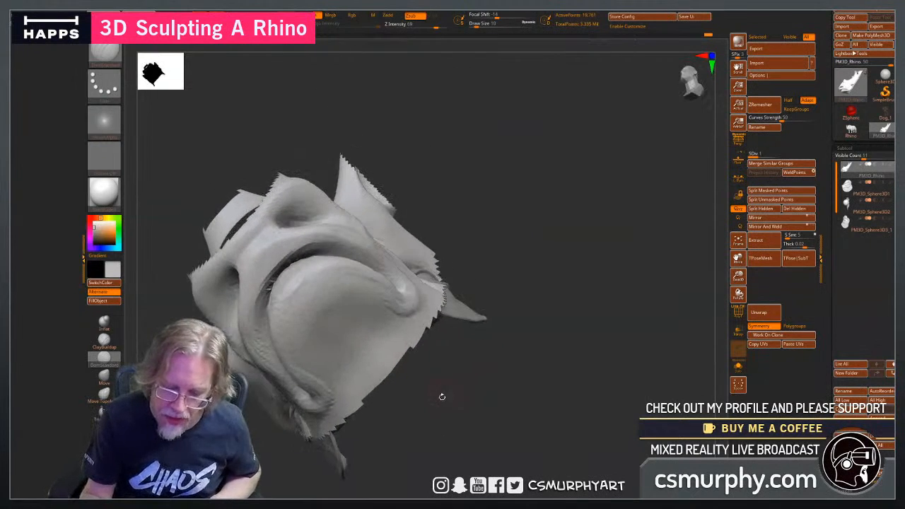
Check the muzzle's wireframe briefly, and smooth the surface of the lower lip.
left_click(736, 315)
left_click(737, 315)
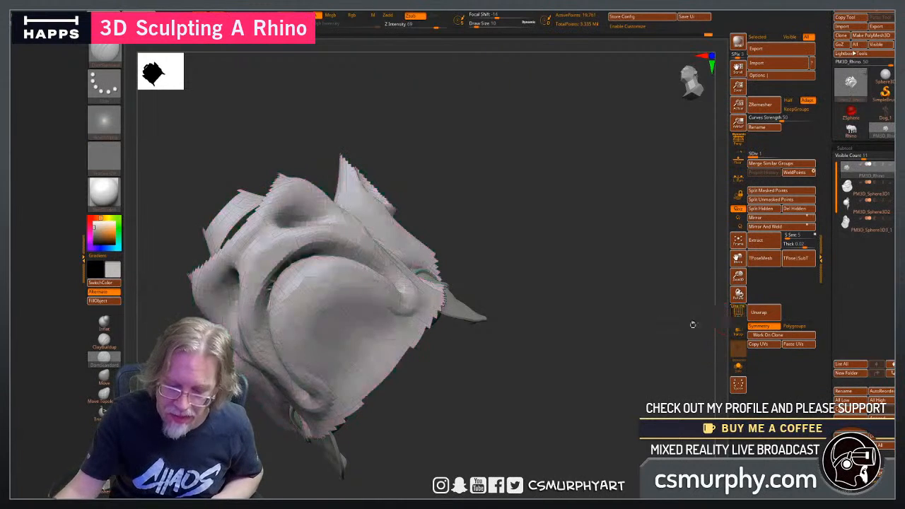
left_click_drag(496, 376, 446, 362)
left_click_drag(414, 286, 380, 288, "shift")
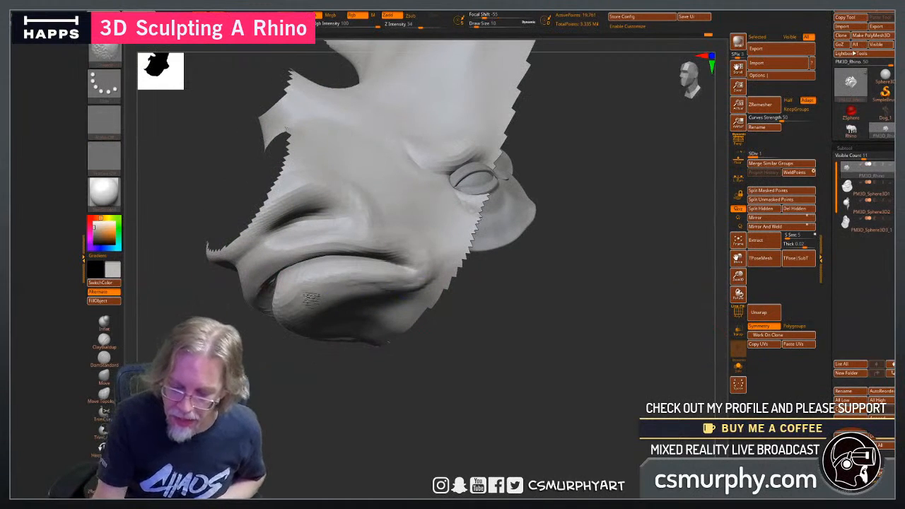
Smooth the upper lip near the front of the muzzle and refine the crease at the mouth corner with DamStandard.
left_click_drag(401, 250, 272, 264, "shift")
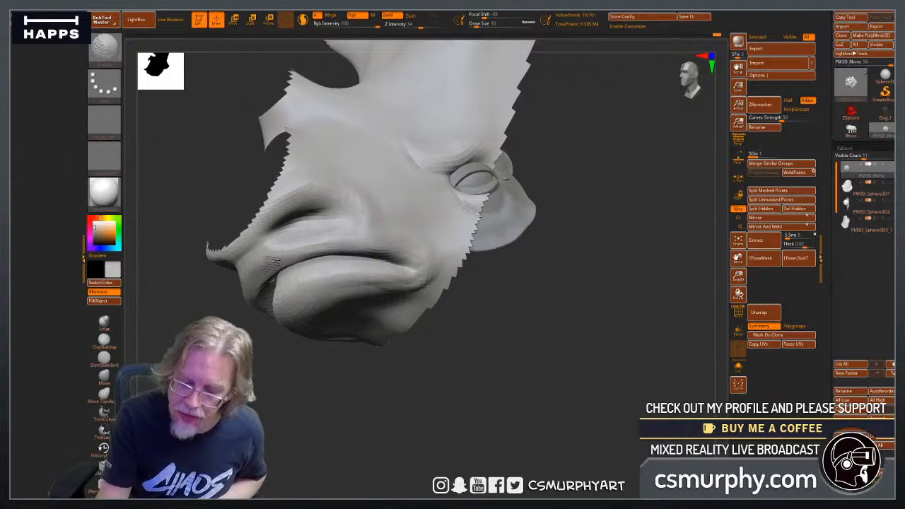
mouse_move(376, 404)
left_mouse_down()
mouse_move(396, 406)
mouse_move(419, 245)
left_mouse_up()
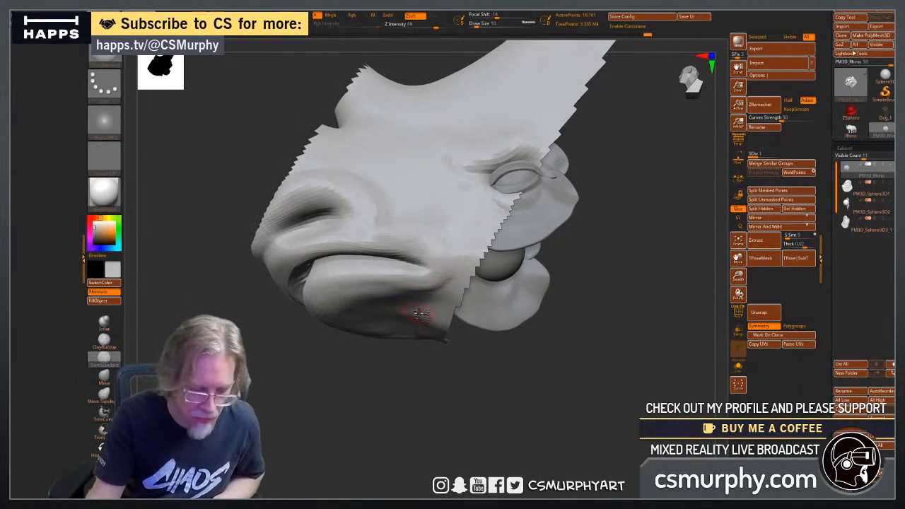
left_click_drag(387, 376, 370, 389)
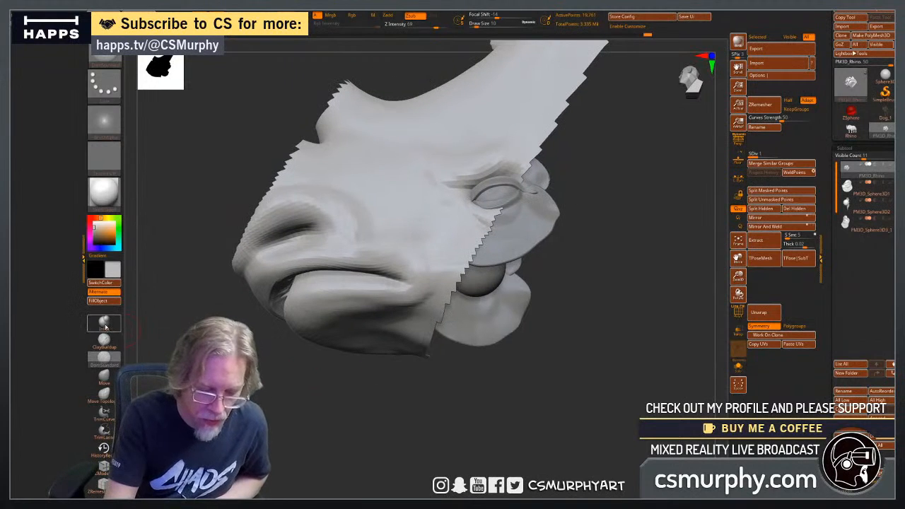
Build up the edges of the upper and lower lips on the isolated muzzle with ClayBuildup at draw size 10.
left_click(104, 324)
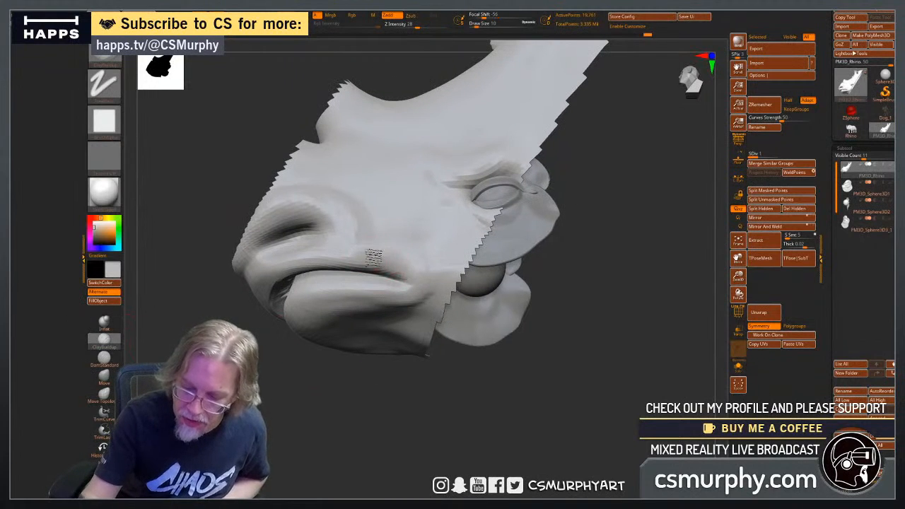
left_click_drag(363, 386, 406, 305)
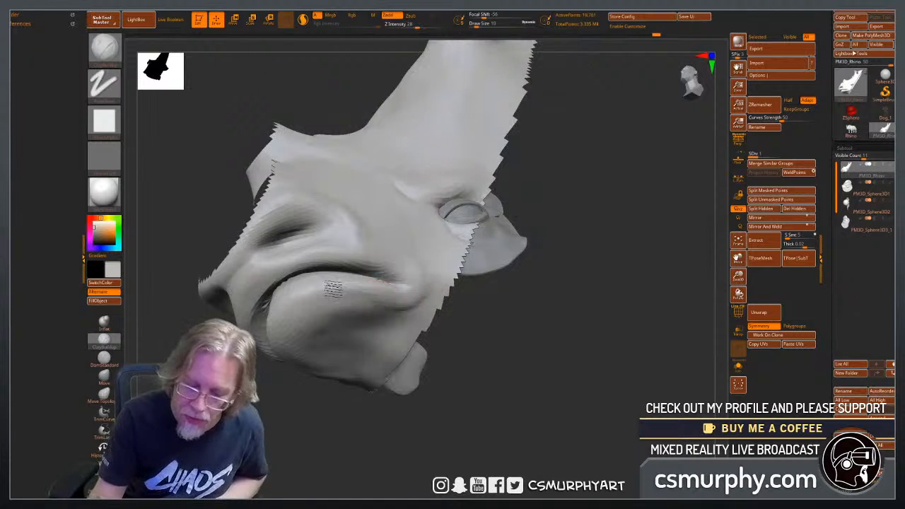
left_click_drag(375, 410, 463, 395)
mouse_move(343, 273)
left_mouse_down()
mouse_move(310, 300)
mouse_move(327, 306)
left_mouse_up()
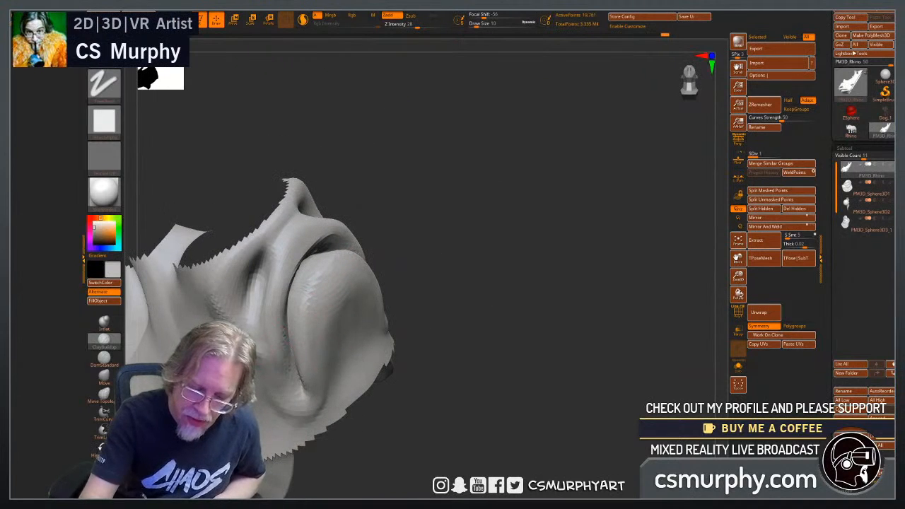
mouse_move(491, 354)
left_mouse_down()
mouse_move(468, 441)
mouse_move(509, 414)
mouse_move(470, 418)
mouse_move(495, 413)
left_mouse_up()
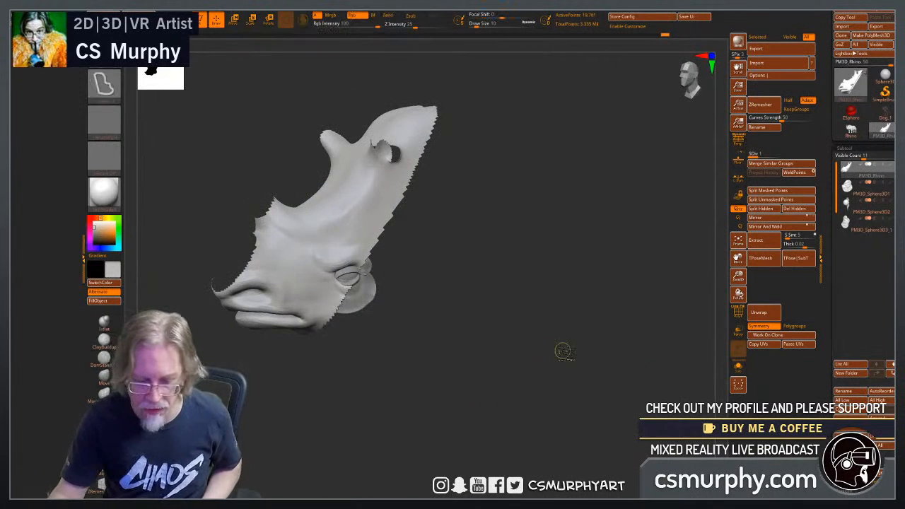
Unhide the rest of the rhino and review the head and full body from the front and side.
left_click(564, 351, "ctrl+shift")
left_click_drag(311, 424, 380, 430)
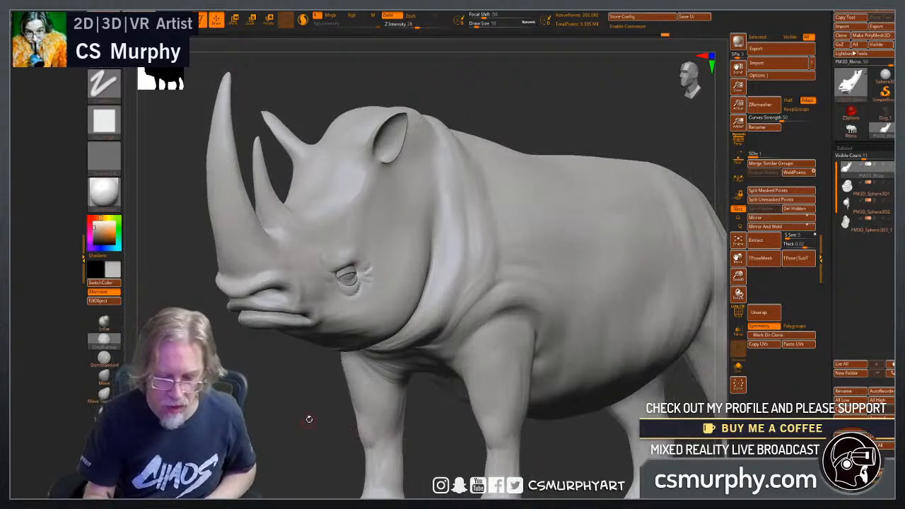
left_click_drag(309, 419, 417, 371, "alt")
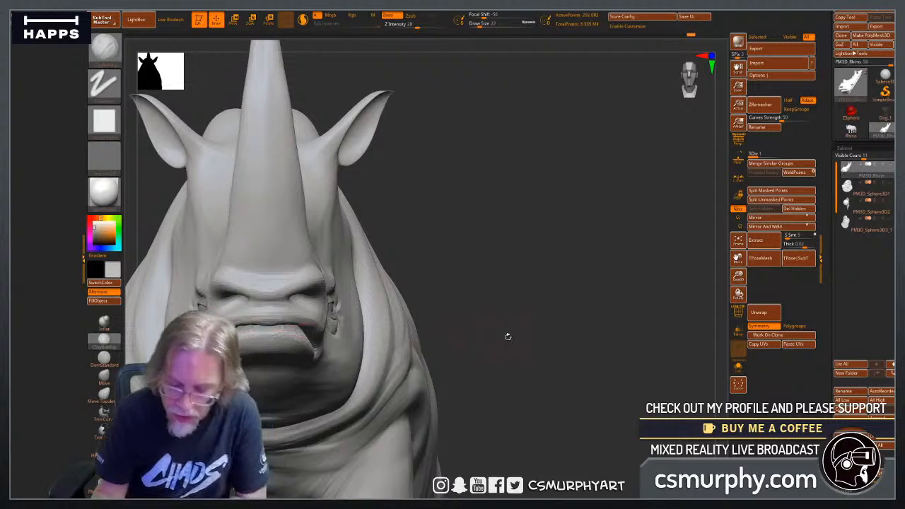
left_click_drag(507, 336, 474, 345)
key("super")
left_click(468, 440)
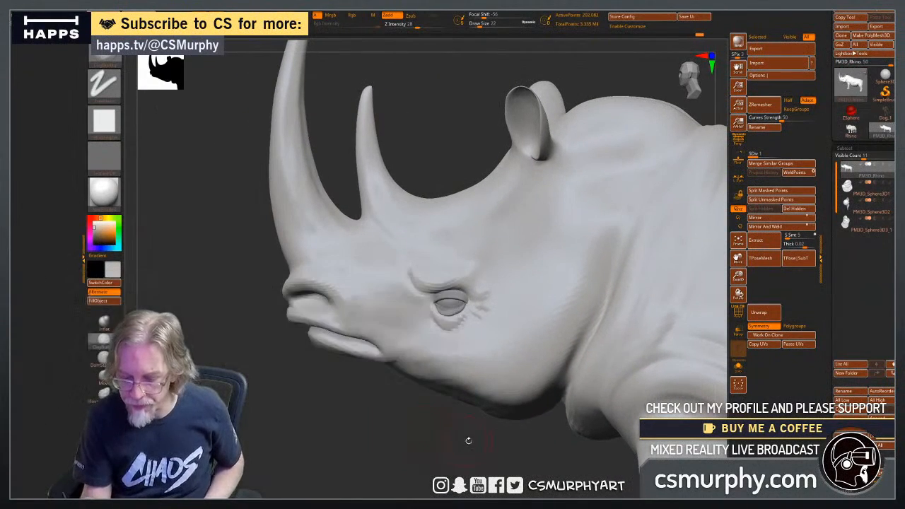
left_click_drag(468, 441, 332, 433, "alt")
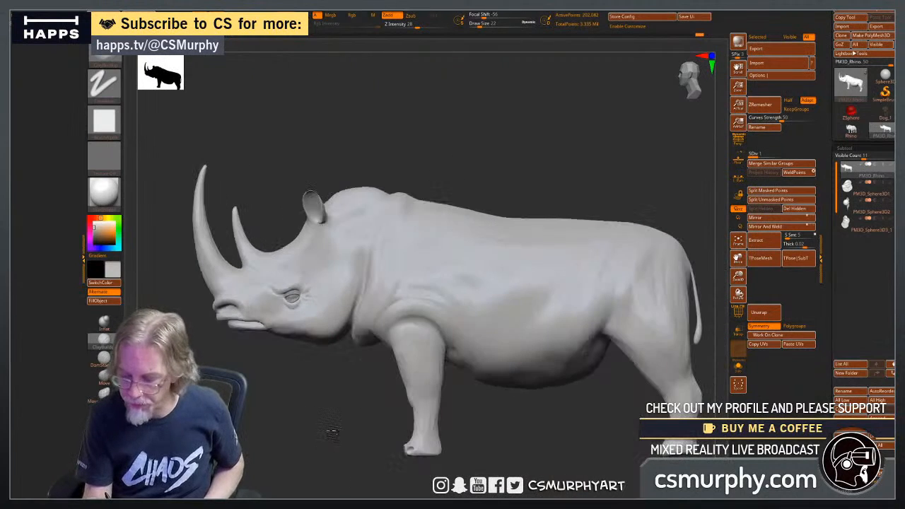
left_click_drag(483, 420, 503, 426)
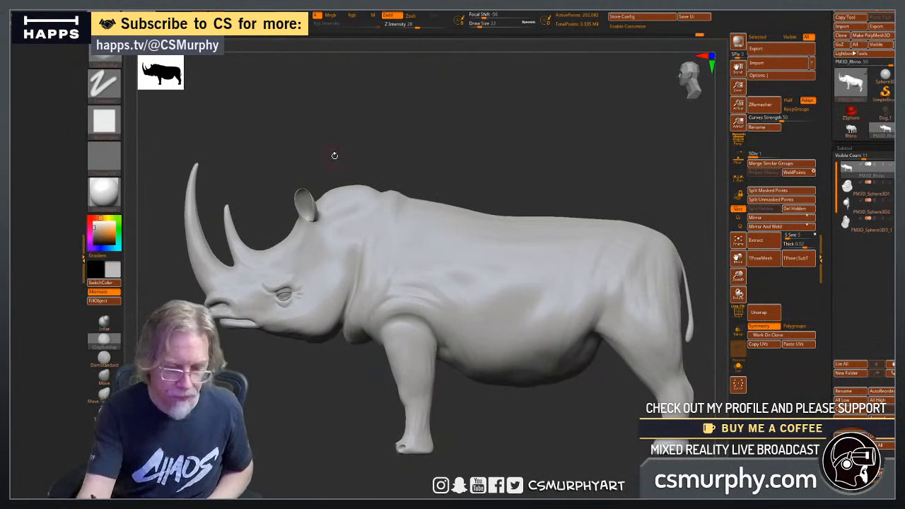
Isolate the ears by hiding the rest of the rhino's body.
left_click_drag(334, 155, 431, 202, "alt")
left_click_drag(318, 262, 277, 299, "alt")
mouse_move(448, 186)
left_mouse_down()
mouse_move(469, 218)
mouse_move(417, 242)
left_mouse_up()
left_click_drag(324, 263, 425, 350, "ctrl+shift")
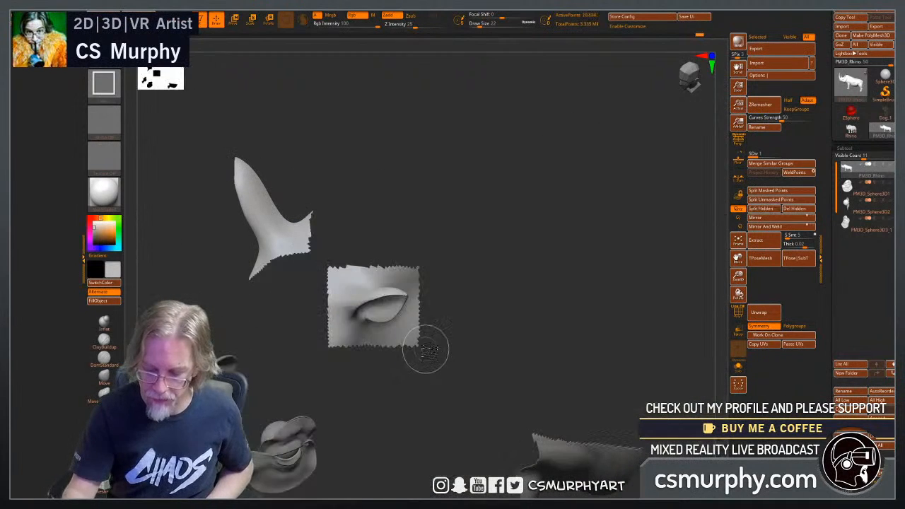
left_click_drag(475, 297, 535, 302)
left_click_drag(563, 323, 553, 325)
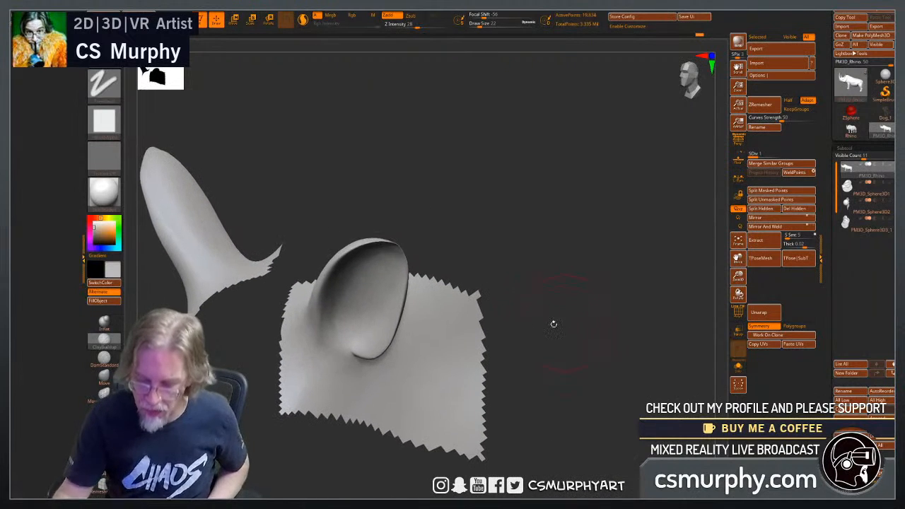
Turn on the polygon wireframe for the isolated ears.
mouse_move(369, 358)
left_mouse_down("shift")
mouse_move(394, 339)
mouse_move(407, 296)
left_mouse_up("shift")
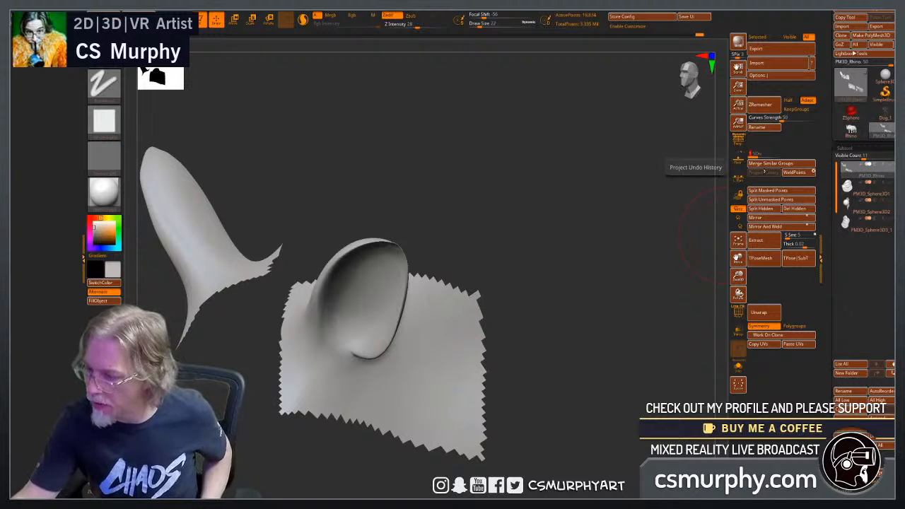
left_click_drag(415, 265, 375, 249, "shift")
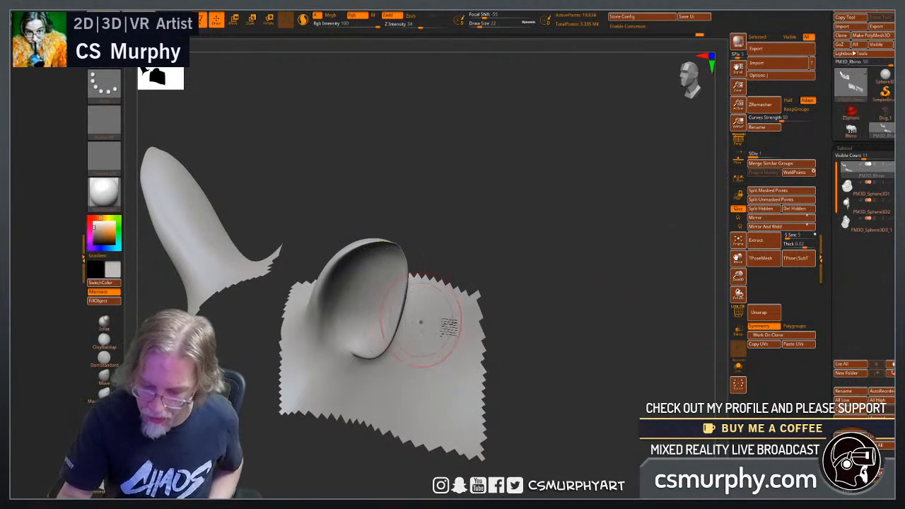
left_click(737, 312)
mouse_move(711, 325)
left_mouse_down()
mouse_move(595, 329)
mouse_move(601, 309)
mouse_move(607, 320)
mouse_move(579, 365)
mouse_move(283, 389)
left_mouse_up()
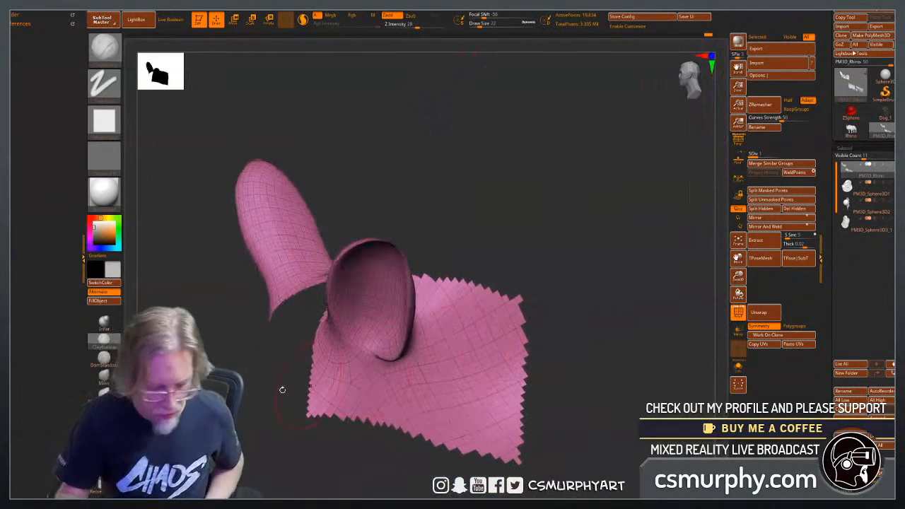
Thicken the rim and tip of the ears with the Inflate brush at draw size 22.
left_click(104, 322)
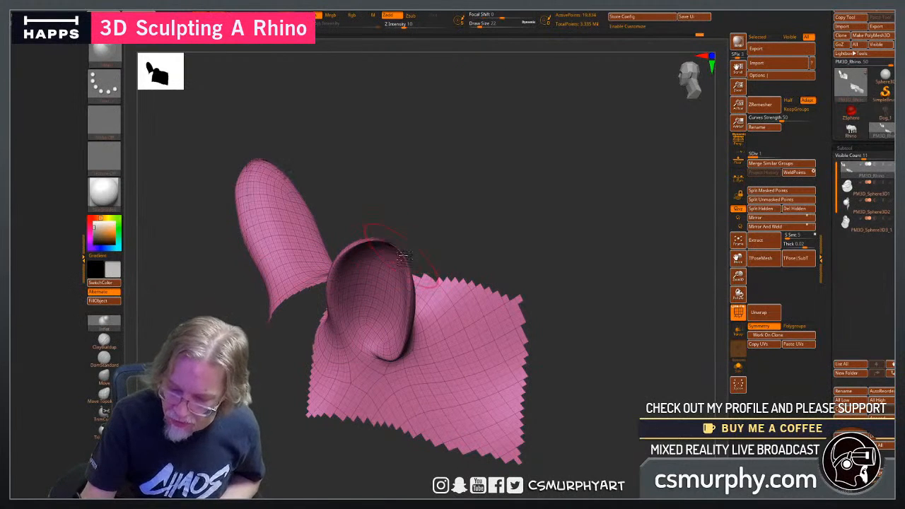
left_click_drag(447, 240, 368, 280)
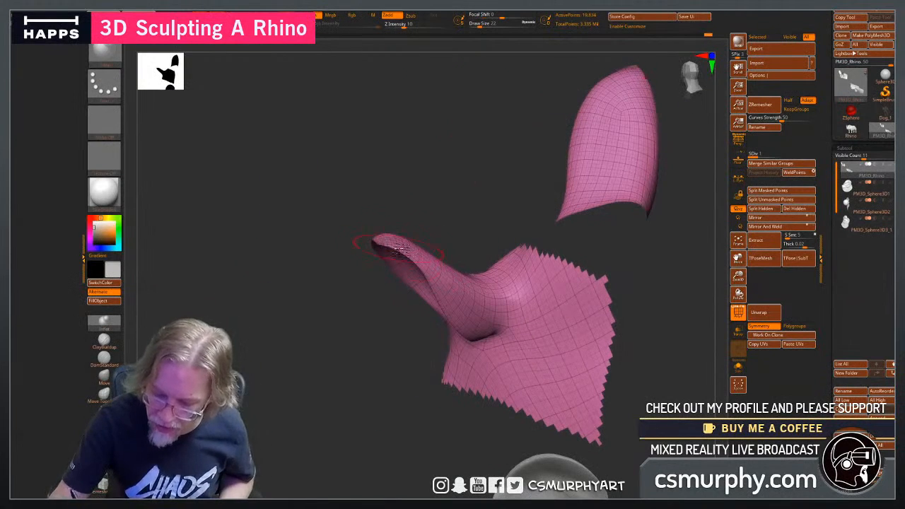
left_click_drag(358, 343, 406, 232)
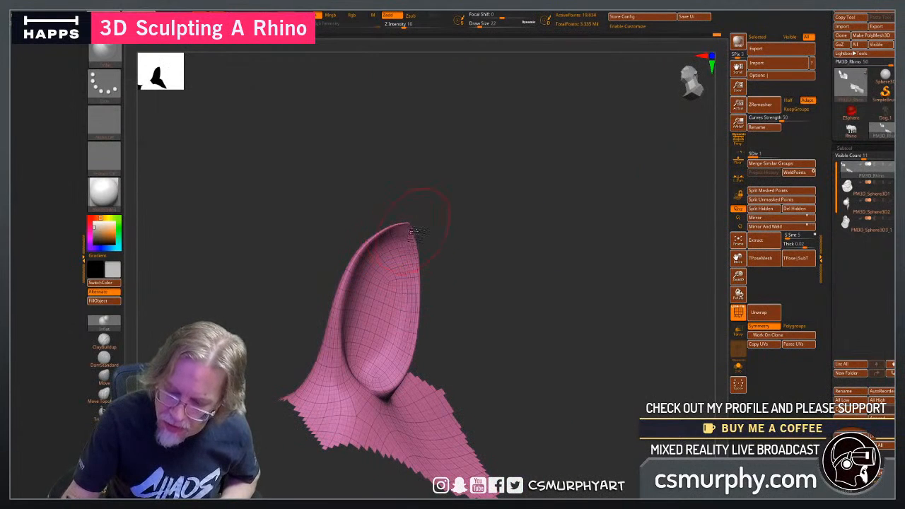
mouse_move(443, 263)
left_mouse_down()
mouse_move(375, 333)
mouse_move(436, 262)
left_mouse_up()
mouse_move(400, 233)
left_mouse_down()
mouse_move(473, 256)
mouse_move(479, 281)
mouse_move(398, 226)
left_mouse_up()
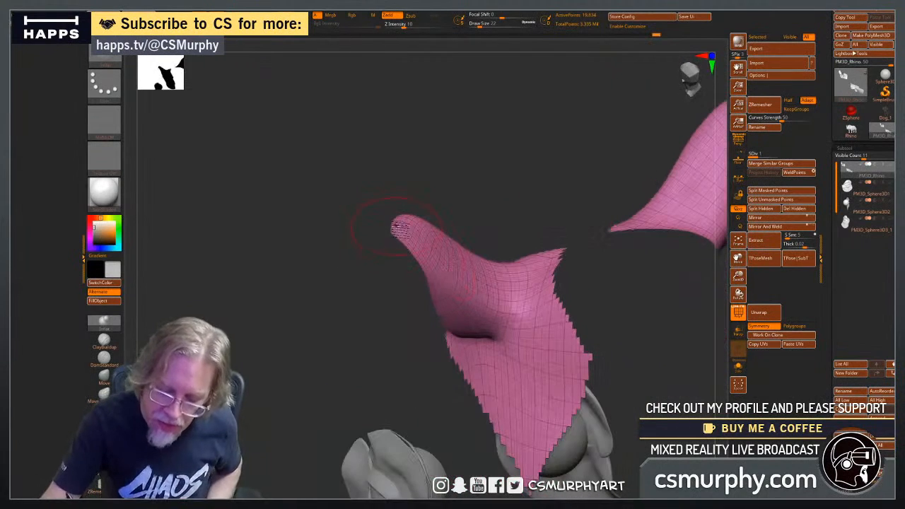
left_click_drag(385, 271, 397, 286)
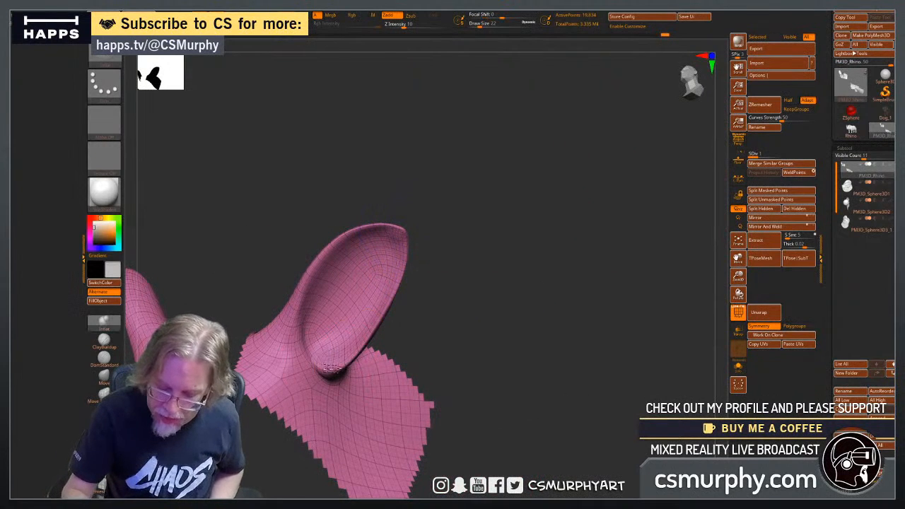
mouse_move(377, 321)
left_mouse_down()
mouse_move(463, 355)
mouse_move(410, 293)
mouse_move(400, 234)
mouse_move(464, 259)
left_mouse_up()
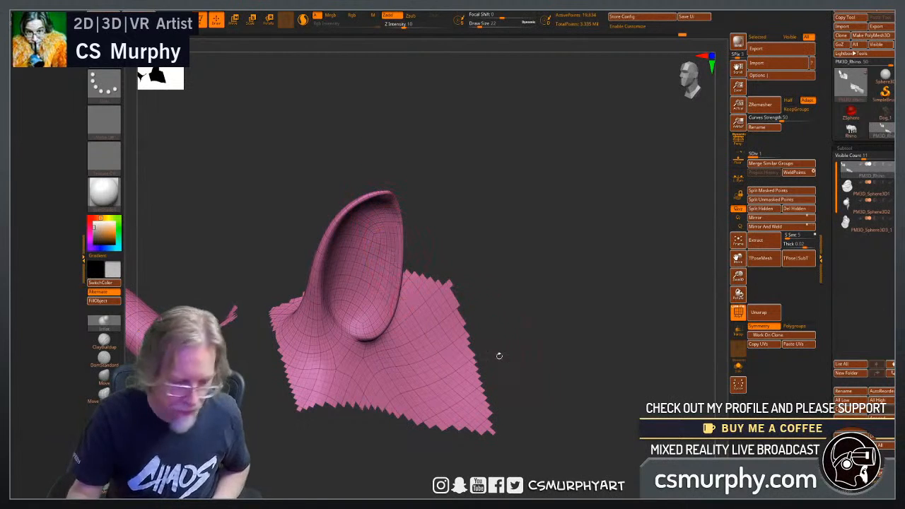
left_click_drag(542, 400, 519, 398)
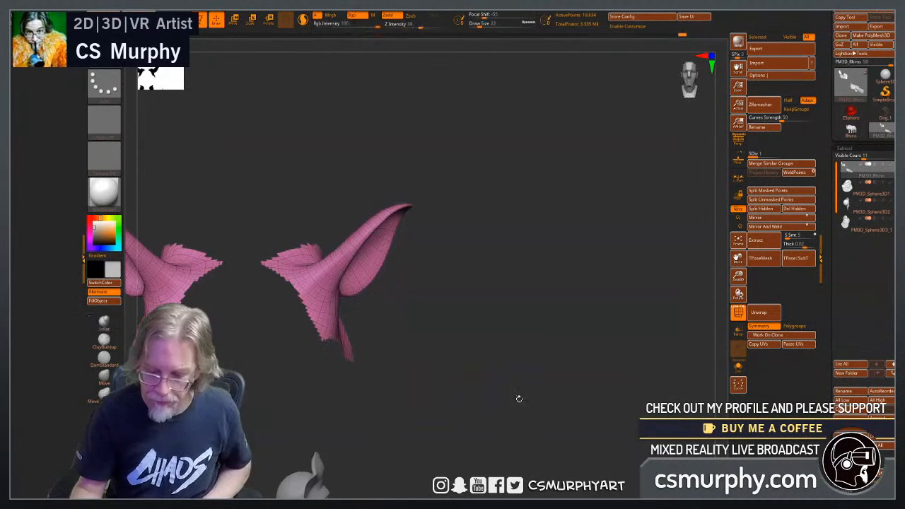
Unhide the rest of the rhino and turn off the polygon wireframe.
left_click(520, 374, "ctrl+shift")
left_click_drag(554, 370, 569, 362)
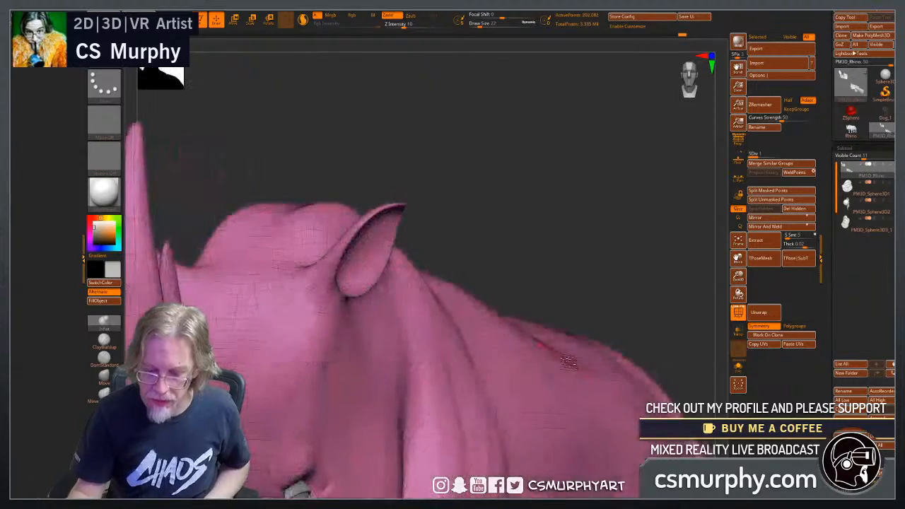
left_click_drag(591, 266, 561, 271, "alt")
left_click_drag(610, 324, 595, 351)
left_click_drag(422, 471, 453, 424, "alt")
left_click(740, 314)
left_click_drag(415, 401, 497, 411, "alt")
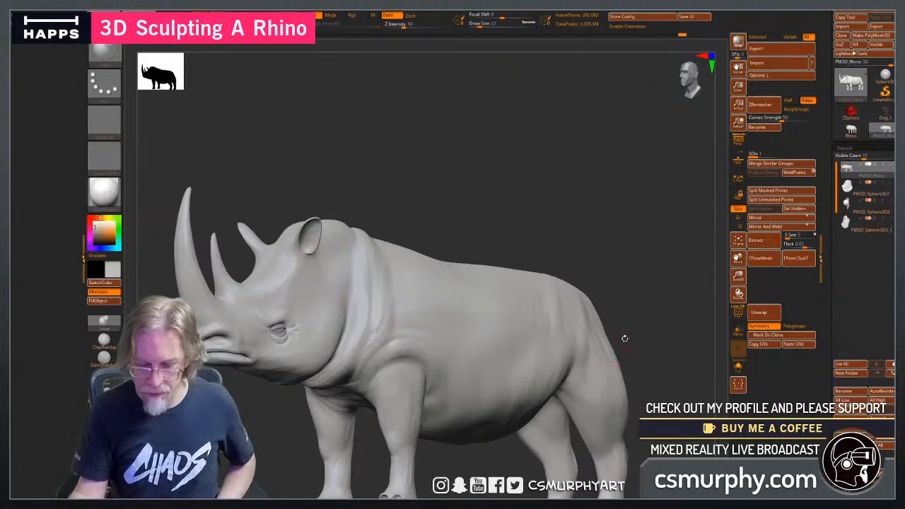
Examine the whole rhino's proportions from three-quarter, side and front views.
left_click_drag(624, 338, 635, 366)
key("super")
key("super")
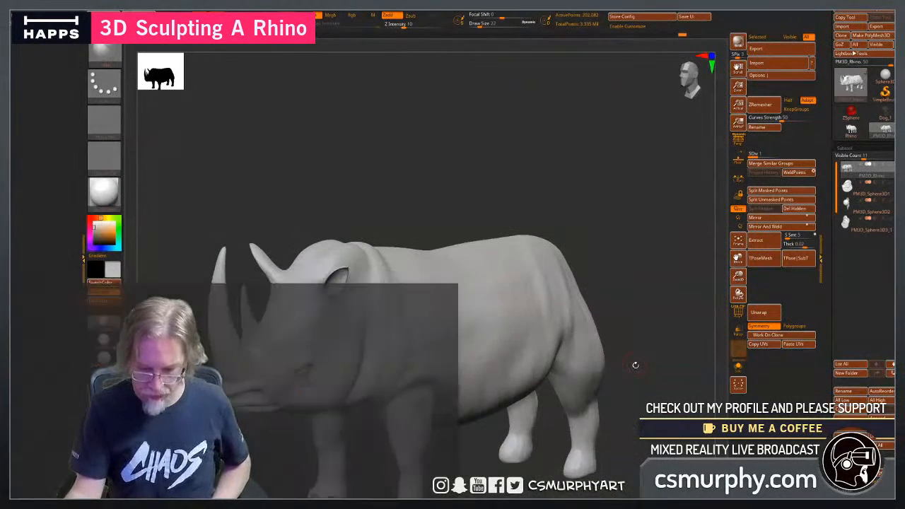
left_click_drag(645, 322, 445, 444)
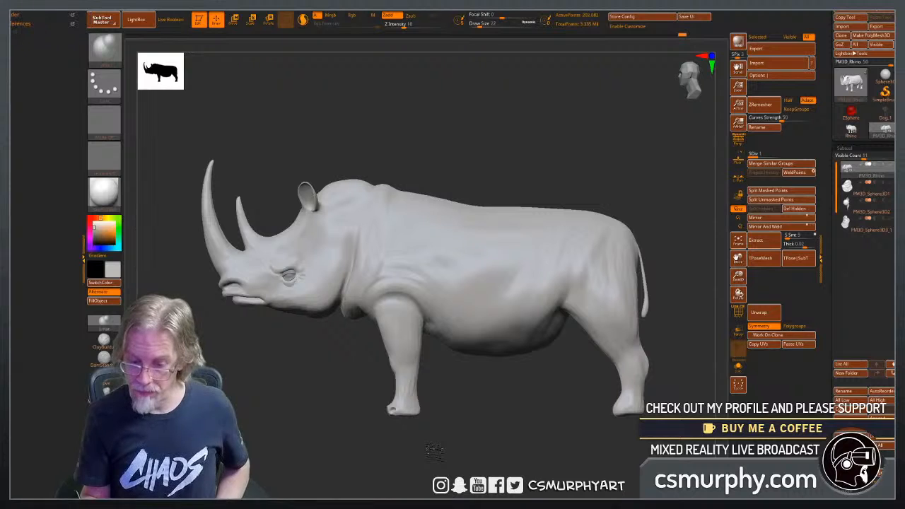
left_click_drag(426, 439, 463, 419)
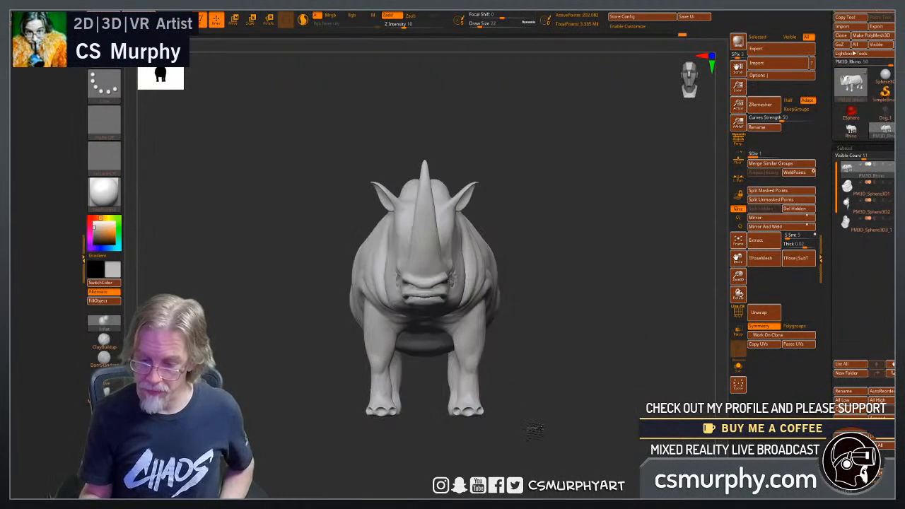
left_click_drag(561, 311, 546, 374)
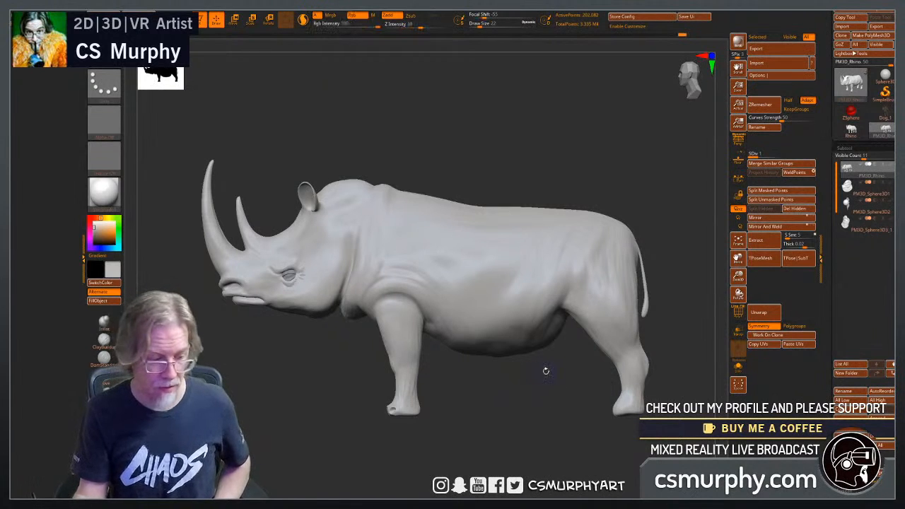
left_click_drag(412, 152, 512, 136, "alt")
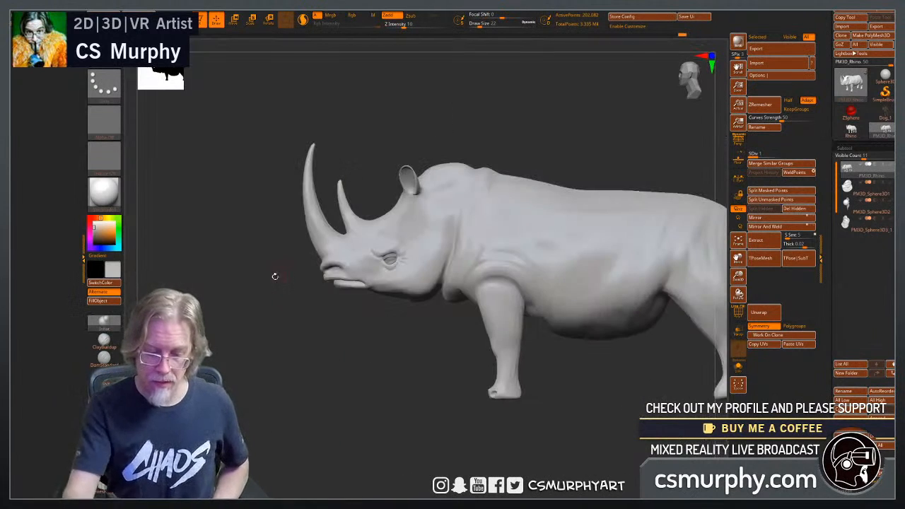
Build up the base behind the ears, where they join the head, with ClayBuildup at draw size 10.
left_click_drag(369, 326, 490, 177, "alt")
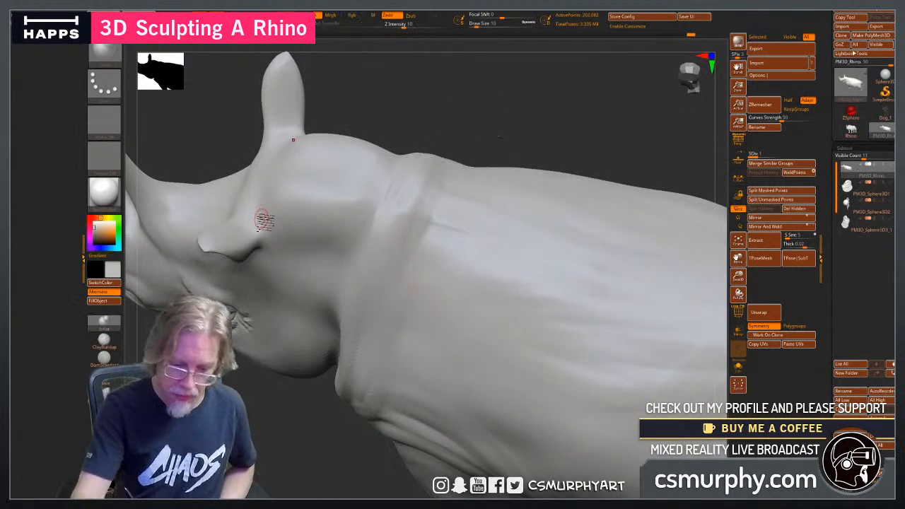
left_click(104, 341)
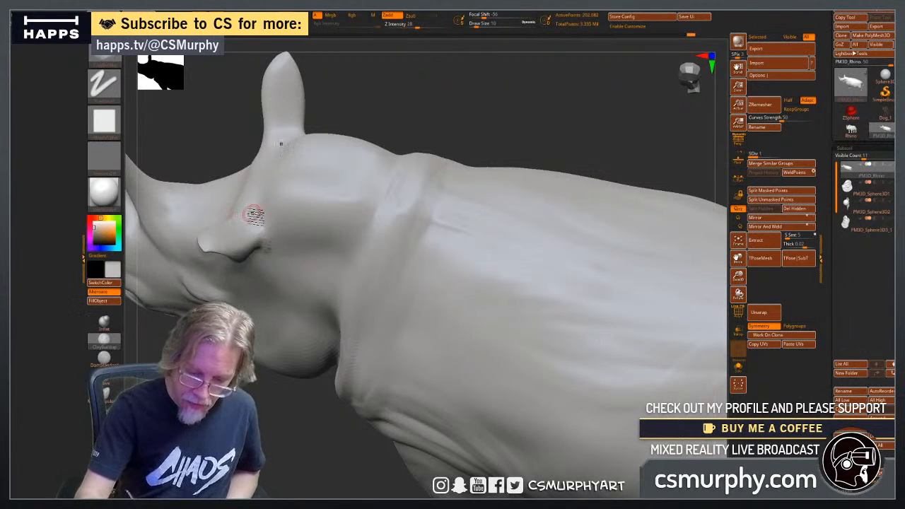
left_click_drag(431, 119, 280, 228)
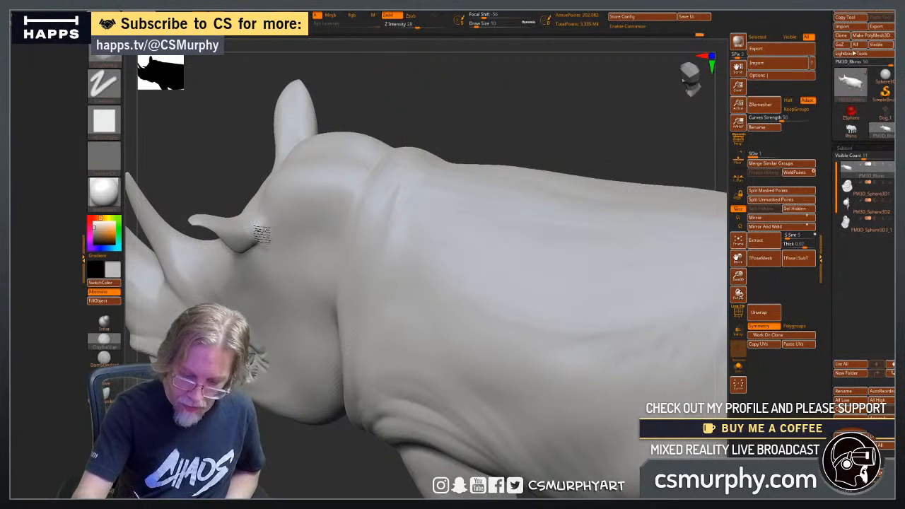
left_click_drag(450, 115, 683, 214)
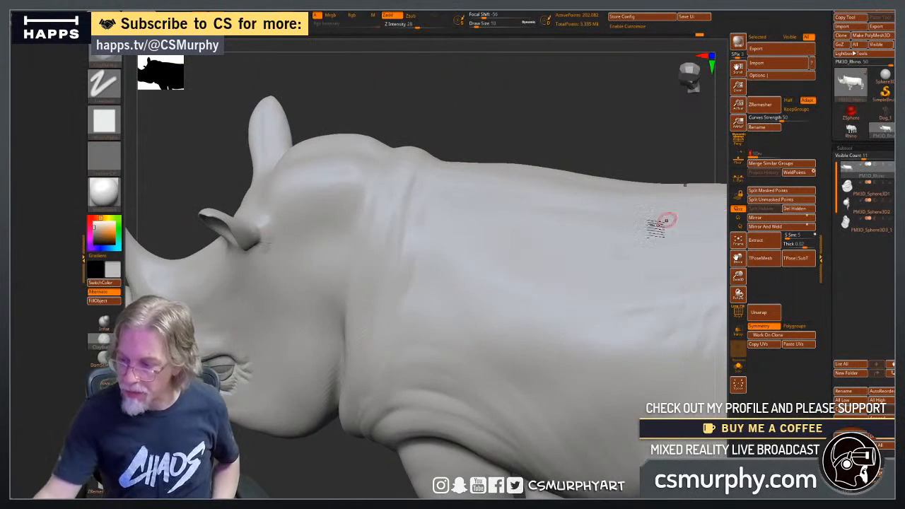
Raise the body to subdivision level 3 and build up skin folds behind the ear bases with ClayBuildup at draw size 10.
left_click_drag(750, 156, 776, 156)
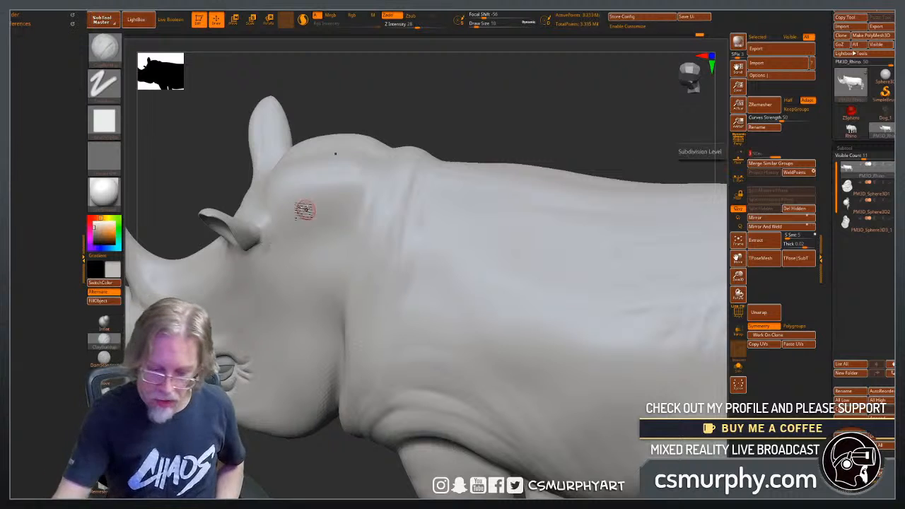
left_click_drag(406, 105, 386, 159)
left_click_drag(393, 126, 417, 92)
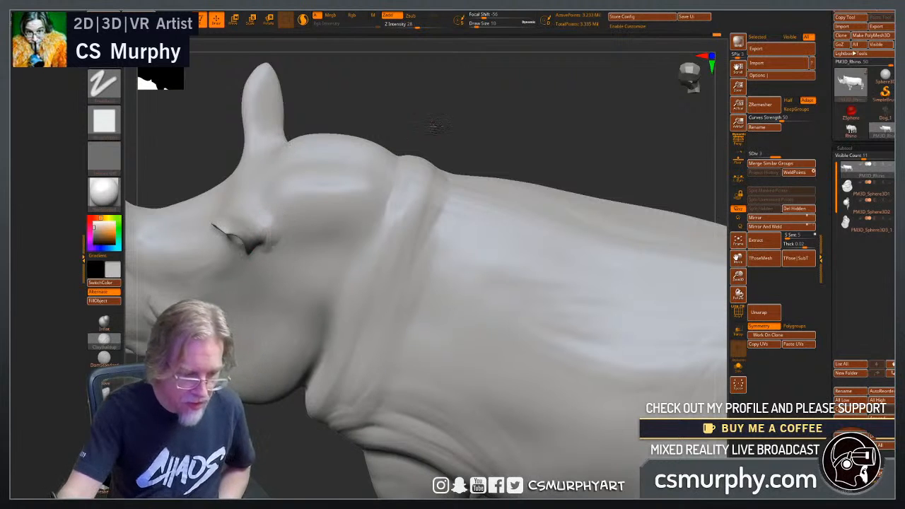
mouse_move(435, 126)
left_mouse_down()
mouse_move(416, 94)
mouse_move(435, 117)
left_mouse_up()
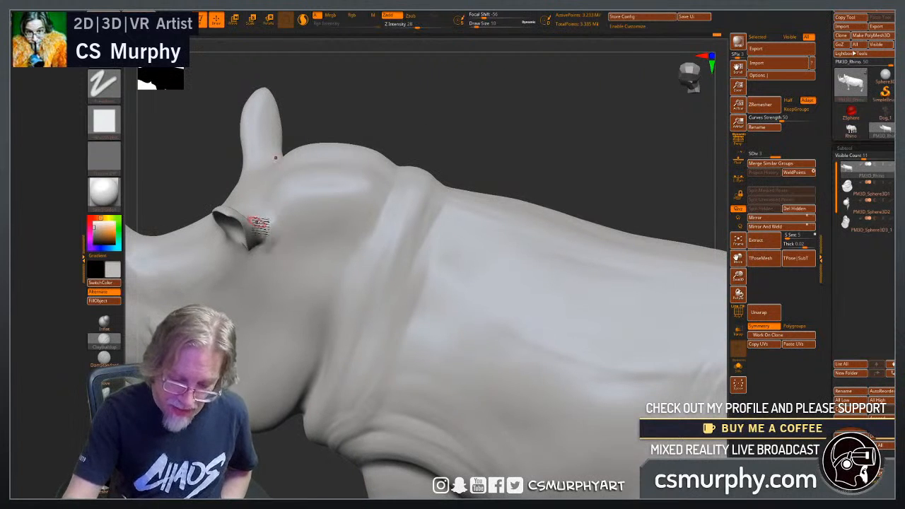
left_click_drag(288, 241, 272, 217, "shift")
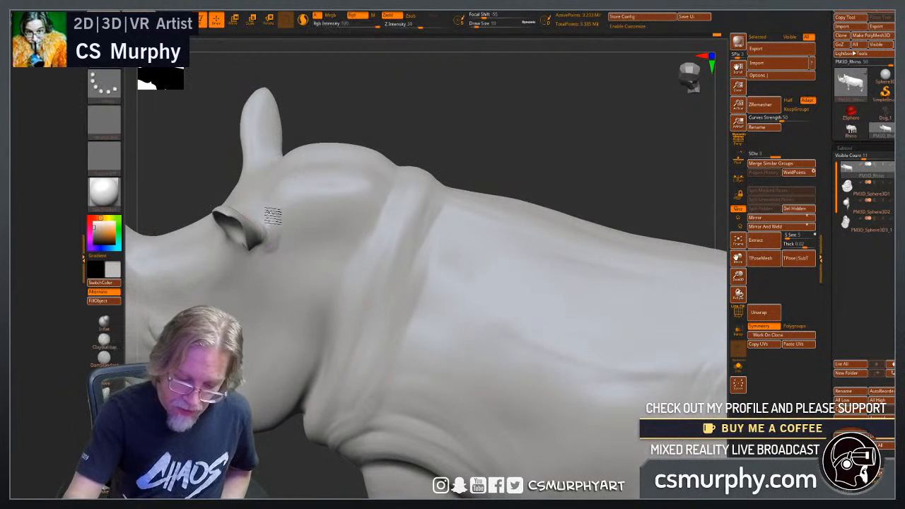
left_click_drag(450, 121, 382, 181)
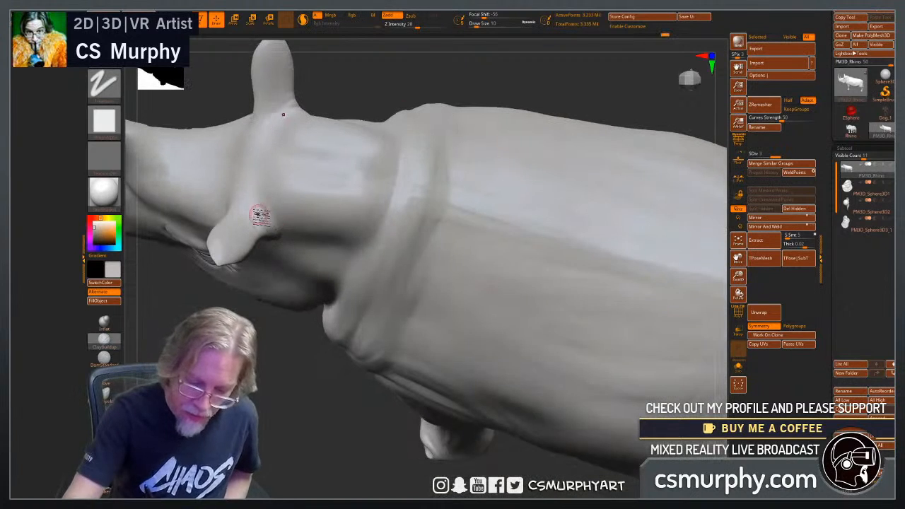
left_click_drag(369, 93, 237, 204)
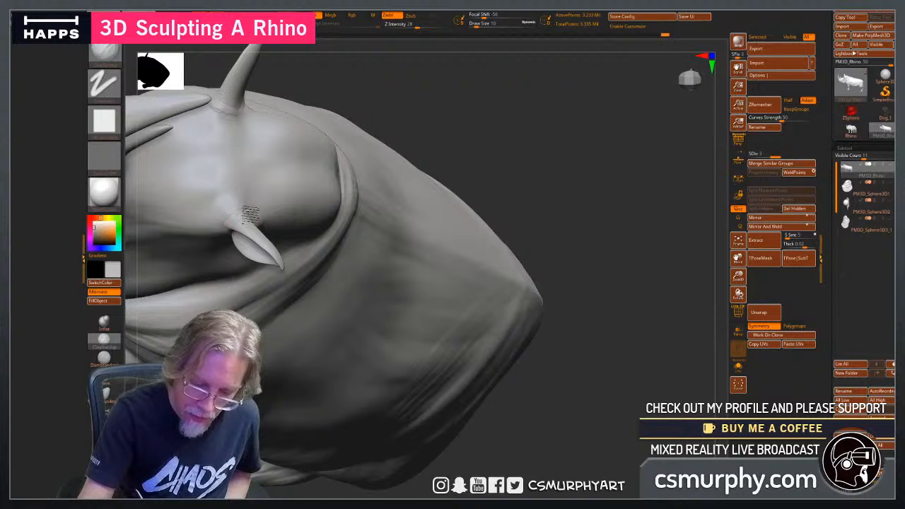
left_click_drag(430, 150, 225, 203)
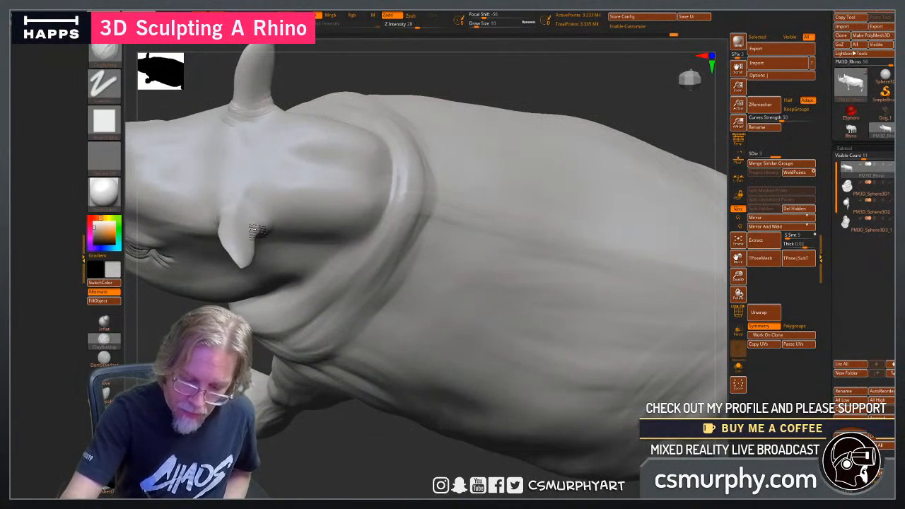
left_click_drag(418, 75, 417, 135)
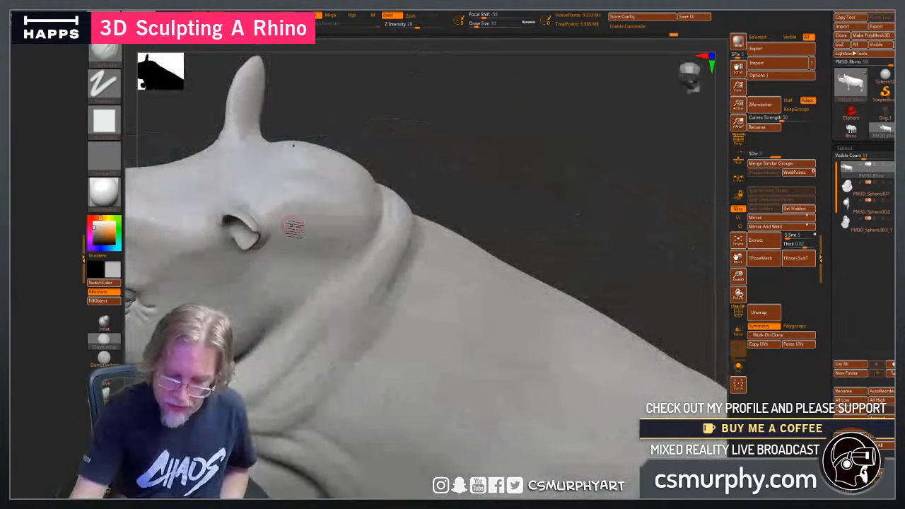
left_click_drag(449, 166, 467, 138)
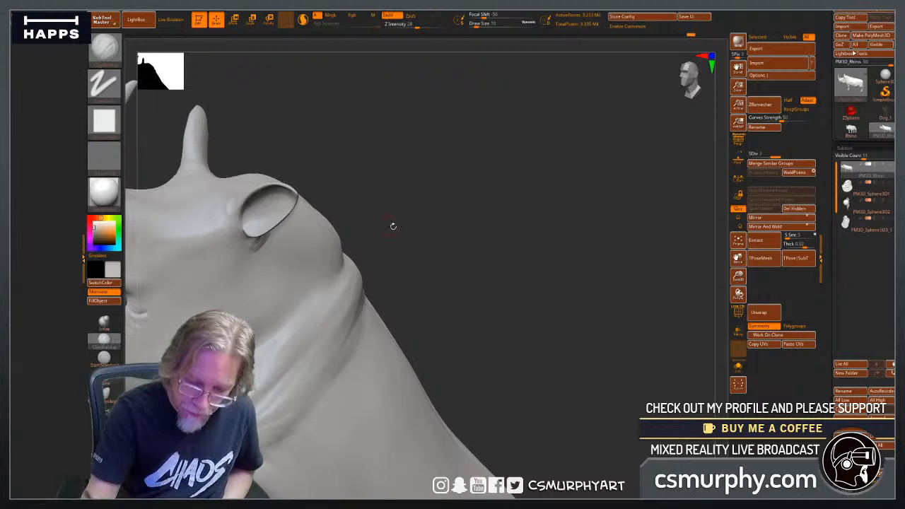
Sculpt and smooth the wrinkles around the front and underside of the ear bases, blending them into the head.
mouse_move(393, 226)
left_mouse_down()
mouse_move(297, 212)
mouse_move(233, 225)
mouse_move(264, 249)
left_mouse_up()
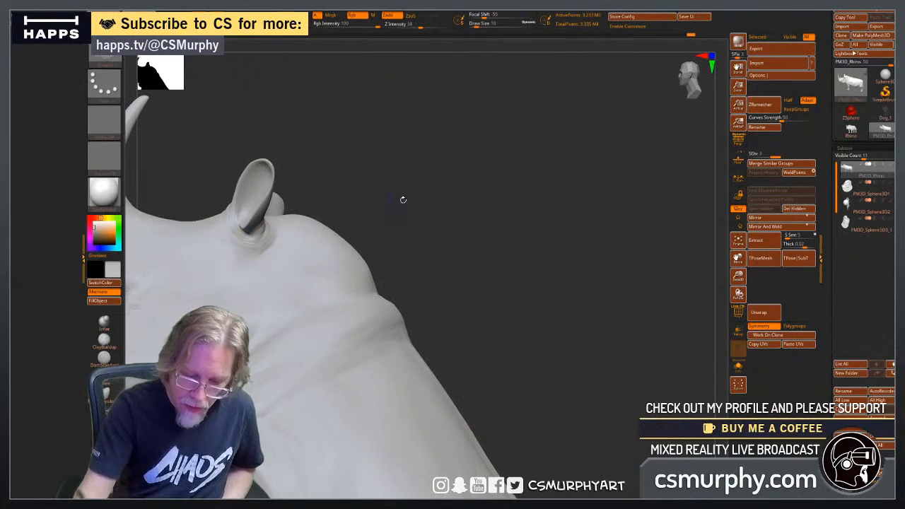
left_click_drag(402, 200, 373, 230)
left_click_drag(260, 239, 286, 246, "shift")
left_click_drag(422, 240, 388, 250)
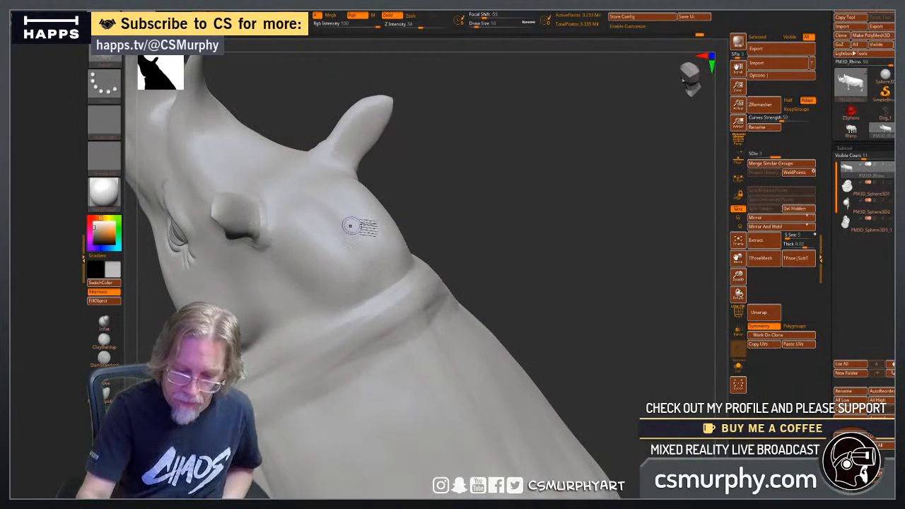
left_click_drag(500, 210, 431, 217)
left_click_drag(257, 247, 244, 246)
mouse_move(488, 237)
left_mouse_down()
mouse_move(432, 241)
mouse_move(462, 277)
mouse_move(494, 284)
mouse_move(479, 292)
mouse_move(483, 302)
left_mouse_up()
mouse_move(534, 359)
left_mouse_down("alt")
mouse_move(527, 349)
mouse_move(557, 390)
mouse_move(552, 346)
left_mouse_up("alt")
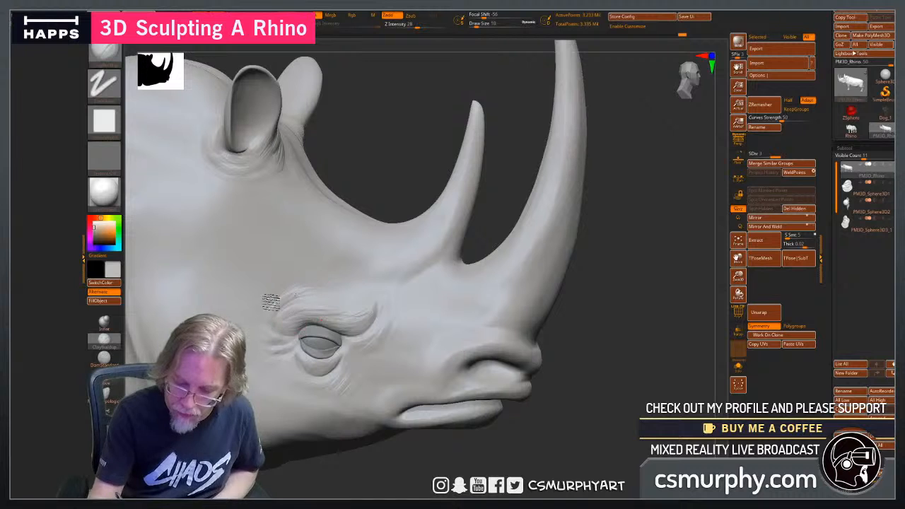
Add wrinkle strokes around the nostrils and along the side of the upper lip with ClayBuildup at draw size 10.
mouse_move(513, 417)
left_mouse_down("alt")
mouse_move(562, 418)
mouse_move(600, 295)
left_mouse_up("alt")
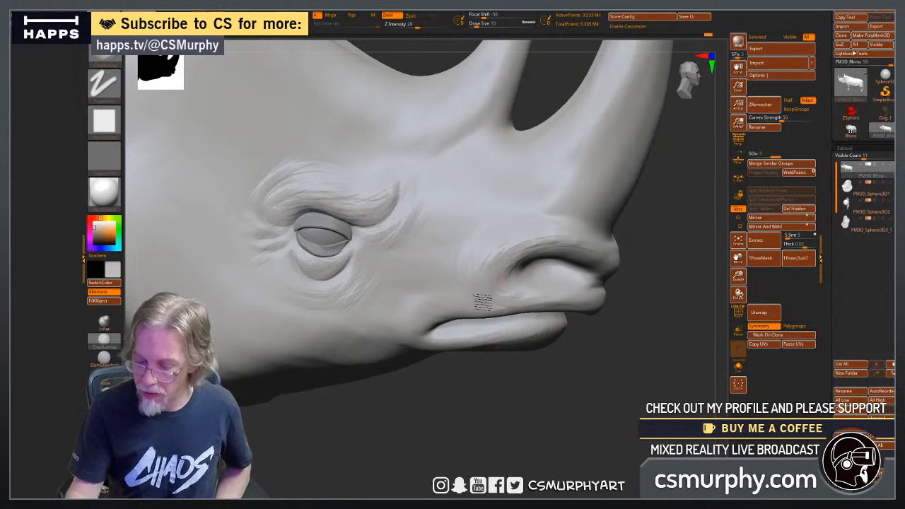
mouse_move(521, 404)
left_mouse_down()
mouse_move(490, 419)
mouse_move(438, 412)
mouse_move(452, 402)
left_mouse_up()
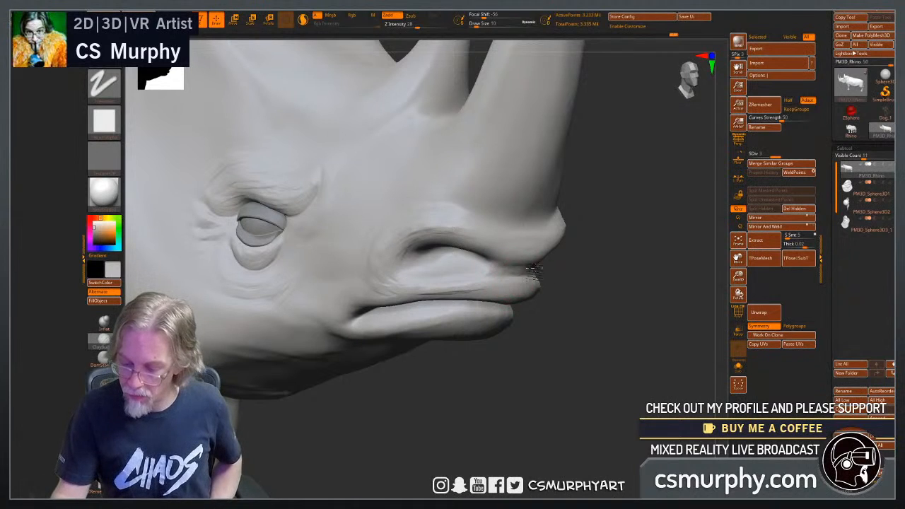
left_click_drag(544, 351, 525, 271)
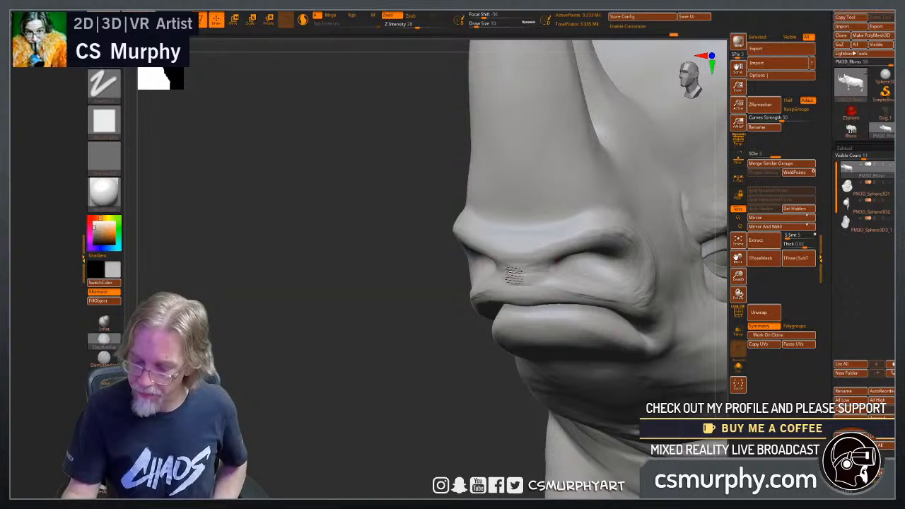
left_click_drag(374, 369, 555, 354)
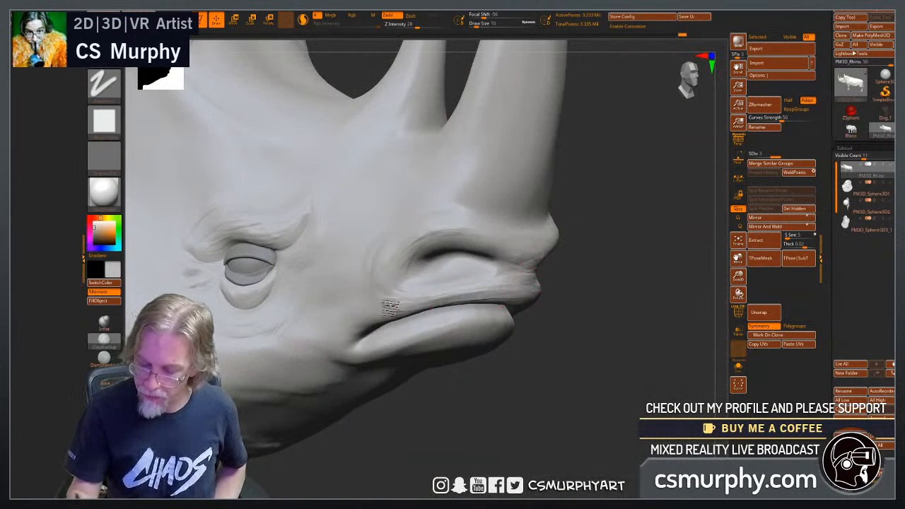
mouse_move(390, 309)
left_mouse_down()
mouse_move(516, 280)
mouse_move(432, 250)
left_mouse_up()
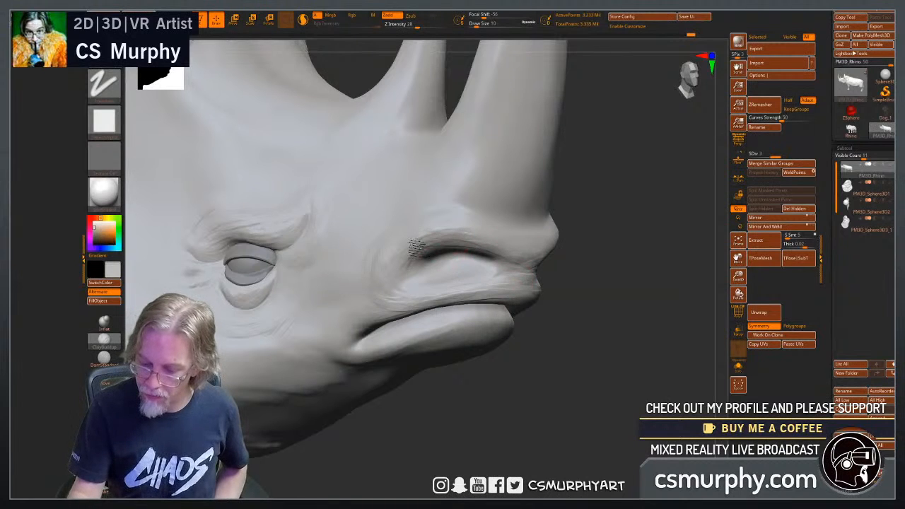
Build up skin texture on the front of the muzzle, above and between the nostrils and down to the upper lip.
mouse_move(530, 420)
left_mouse_down()
mouse_move(477, 433)
mouse_move(537, 427)
left_mouse_up()
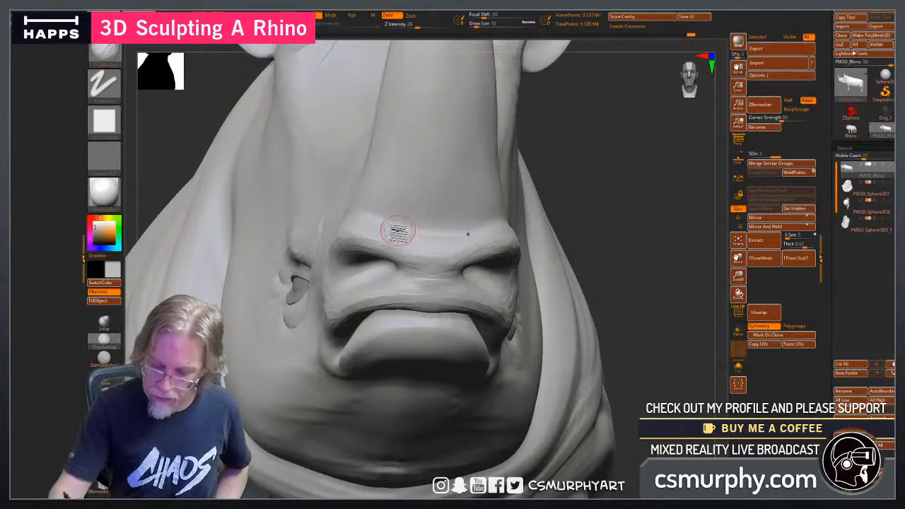
mouse_move(397, 231)
left_mouse_down()
mouse_move(435, 249)
mouse_move(486, 244)
left_mouse_up()
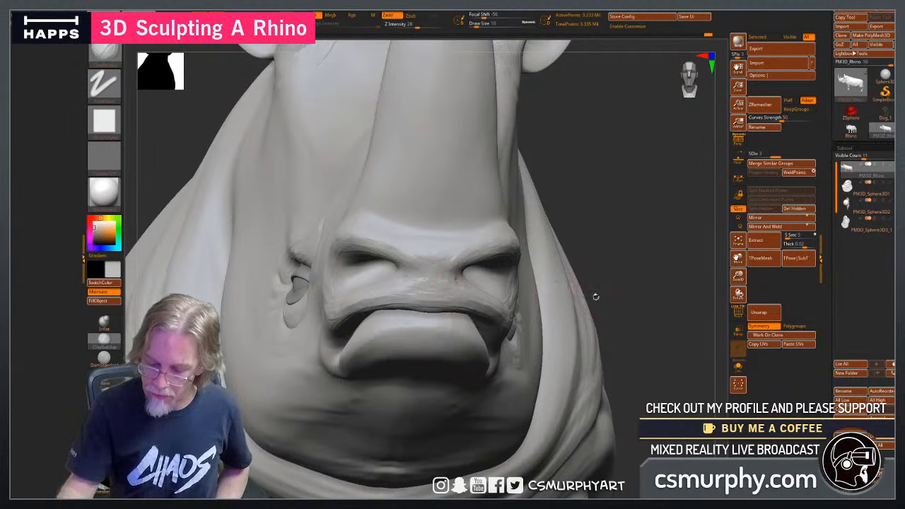
left_click_drag(595, 297, 573, 306)
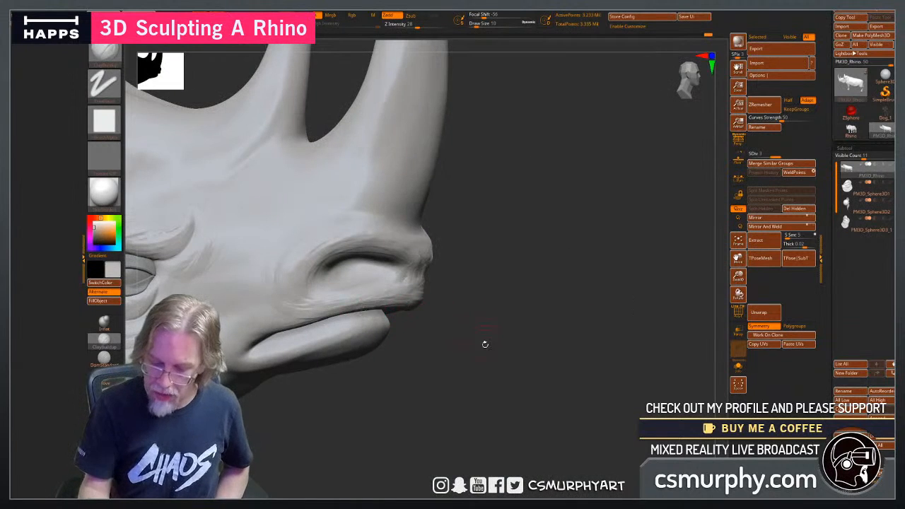
left_click_drag(485, 344, 477, 318)
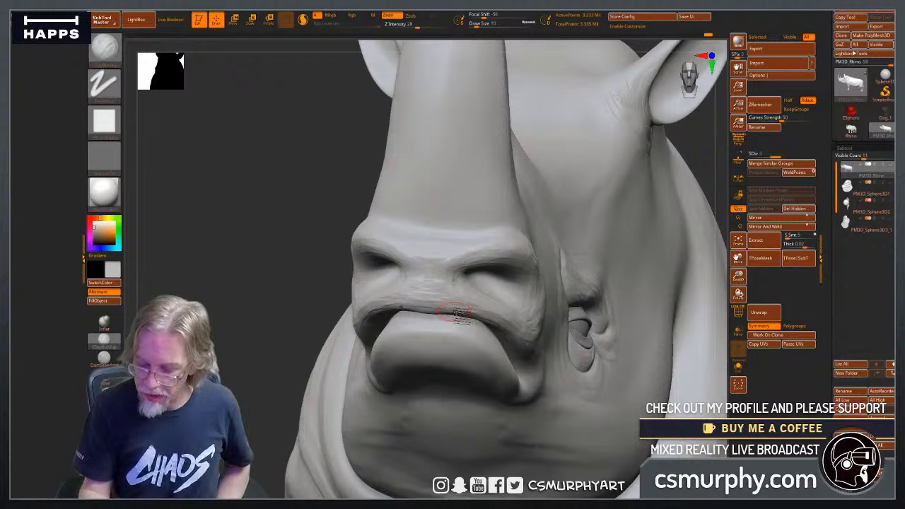
Sculpt lengthwise wrinkle strokes along the lower lip from the mouth corner to its front.
left_click_drag(270, 367, 422, 312)
left_click_drag(454, 347, 428, 345)
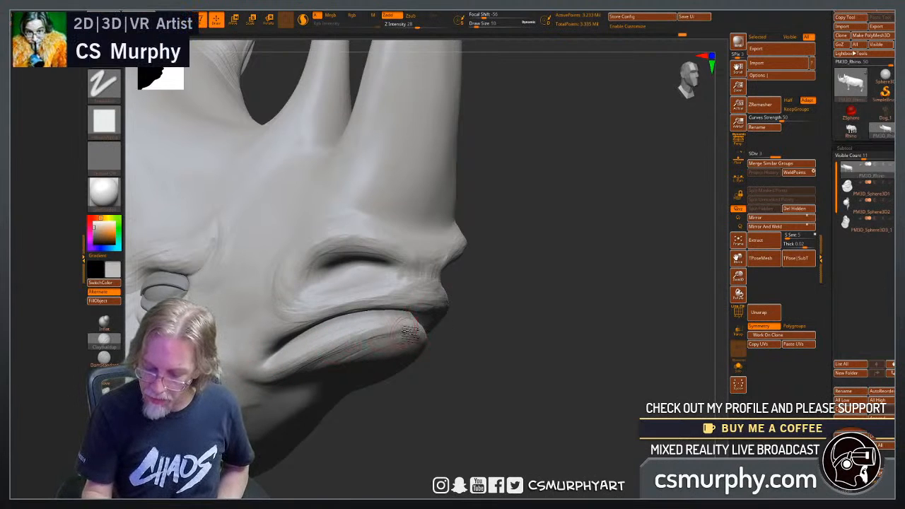
key("shift")
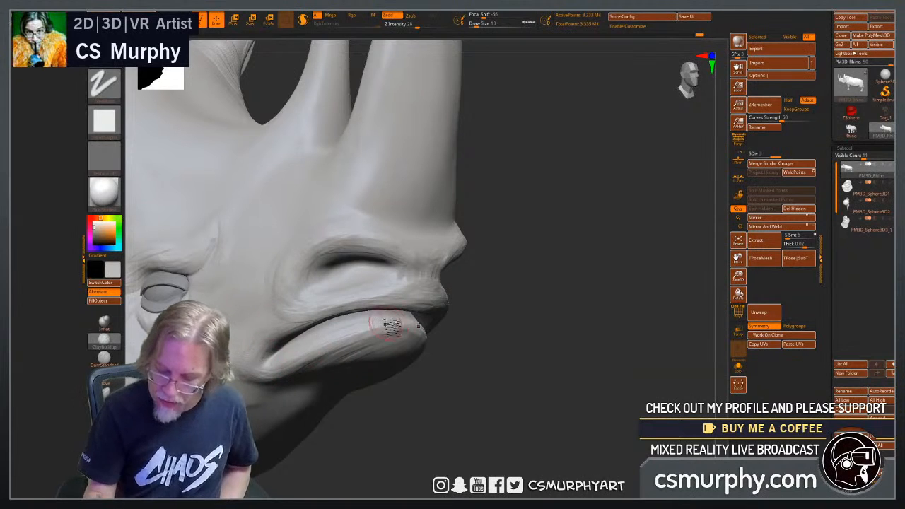
left_click_drag(450, 418, 408, 374)
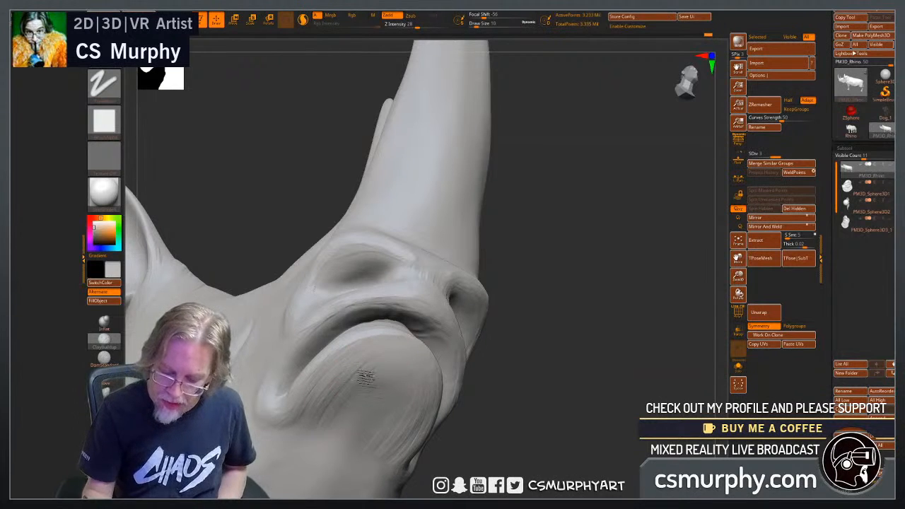
Cover the underside of the lower lip and chin with fine wrinkle strokes running down towards the jaw, smoothing them lightly.
left_click_drag(367, 380, 326, 429)
mouse_move(401, 355)
left_mouse_down()
mouse_move(363, 424)
mouse_move(371, 447)
left_mouse_up()
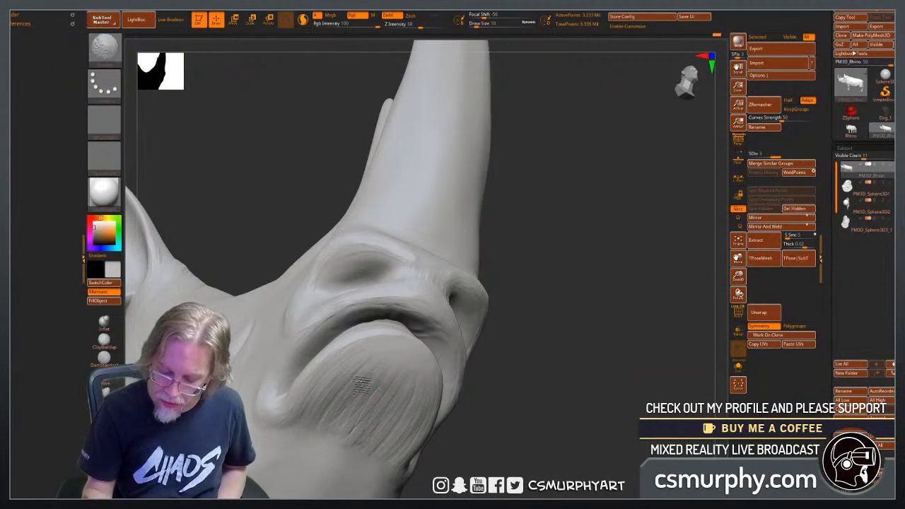
mouse_move(356, 358)
left_mouse_down("shift")
mouse_move(289, 422)
mouse_move(274, 409)
left_mouse_up("shift")
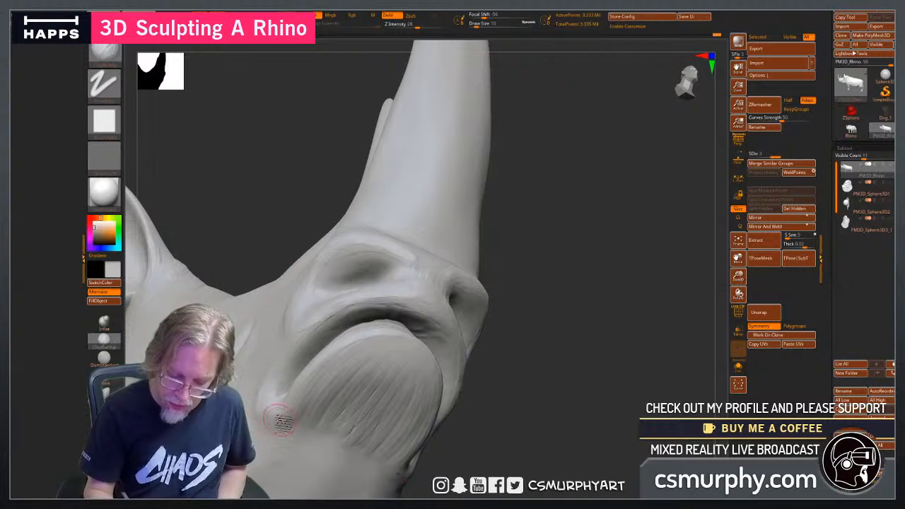
left_click_drag(415, 412, 480, 409)
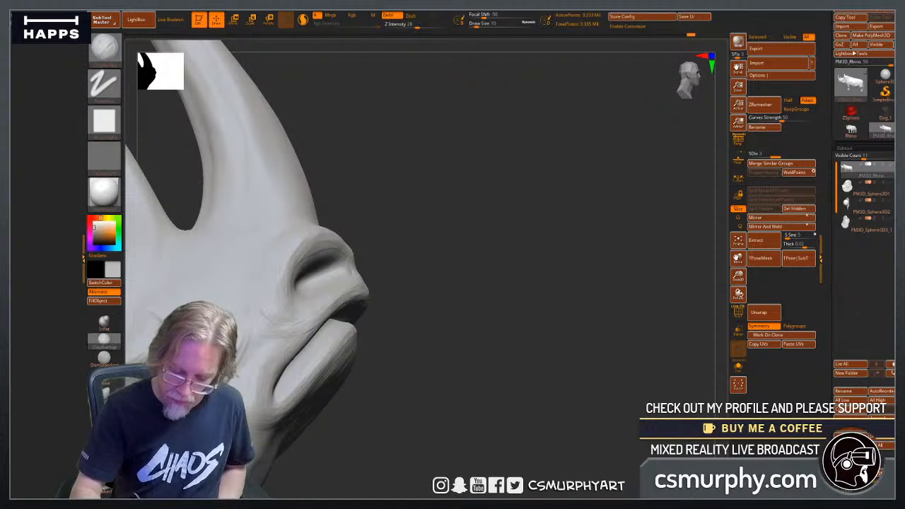
left_click_drag(406, 413, 492, 391)
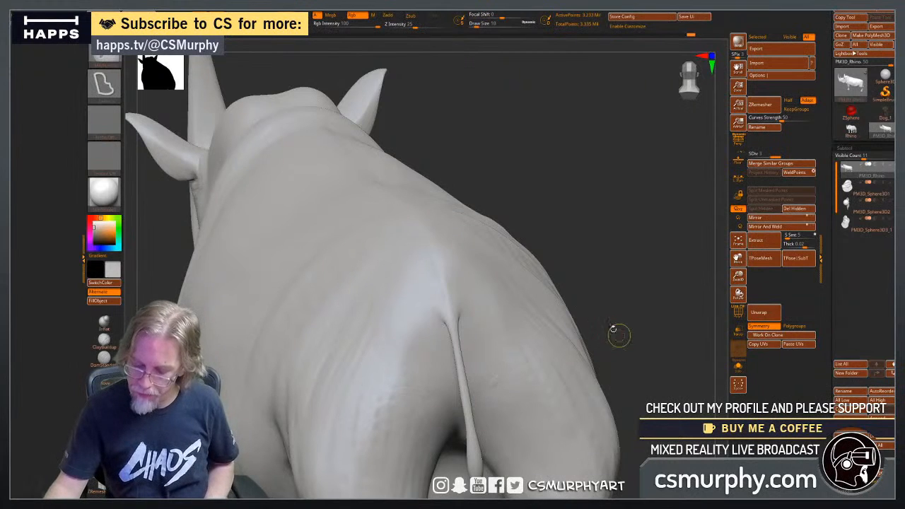
Build up long wrinkle strokes down the cheek from below the ear to the jaw with ClayBuildup at draw size 22.
left_click_drag(615, 325, 649, 318)
left_click_drag(552, 326, 654, 302, "alt")
left_click_drag(370, 135, 749, 74, "alt")
left_click_drag(284, 424, 472, 433)
left_click_drag(314, 397, 366, 397, "alt")
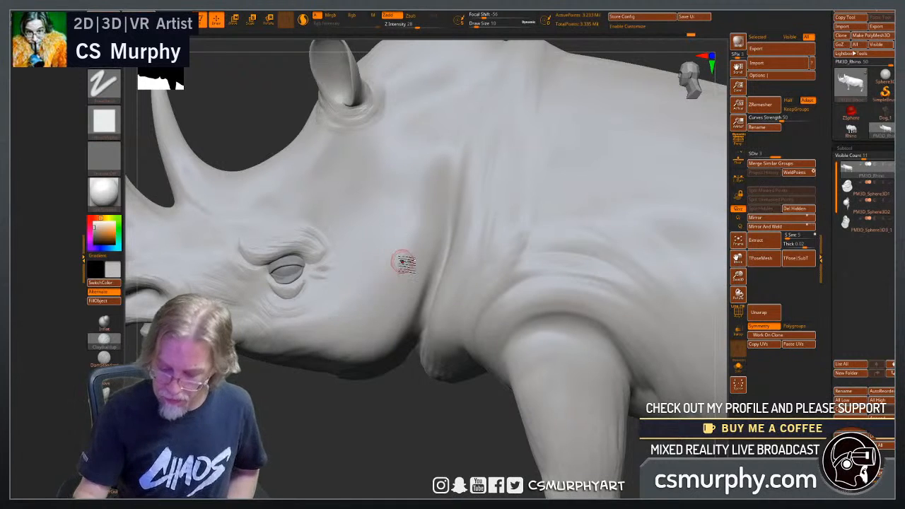
key("bracketright")
key("bracketright")
key("bracketright")
key("bracketright")
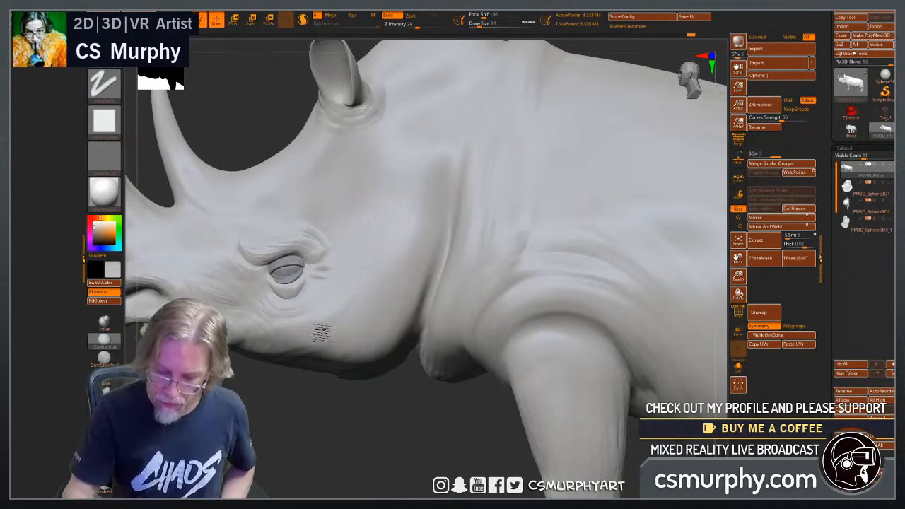
mouse_move(371, 219)
left_mouse_down()
mouse_move(307, 332)
mouse_move(334, 339)
left_mouse_up()
mouse_move(400, 223)
left_mouse_down()
mouse_move(345, 350)
mouse_move(364, 343)
left_mouse_up()
mouse_move(423, 205)
left_mouse_down()
mouse_move(396, 317)
mouse_move(424, 268)
left_mouse_up()
mouse_move(443, 220)
left_mouse_down()
mouse_move(424, 266)
mouse_move(430, 323)
mouse_move(282, 319)
mouse_move(306, 324)
mouse_move(293, 359)
left_mouse_up()
left_click_drag(333, 308, 324, 357)
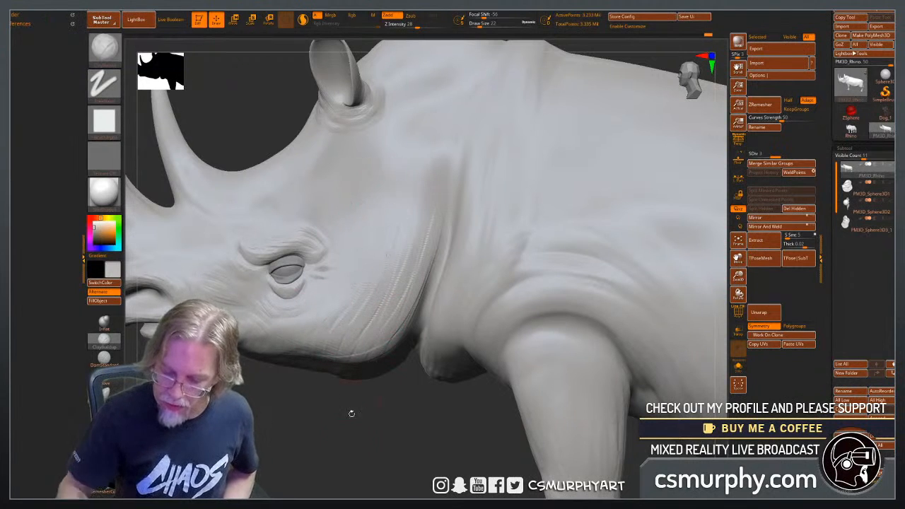
left_click_drag(355, 448, 400, 442)
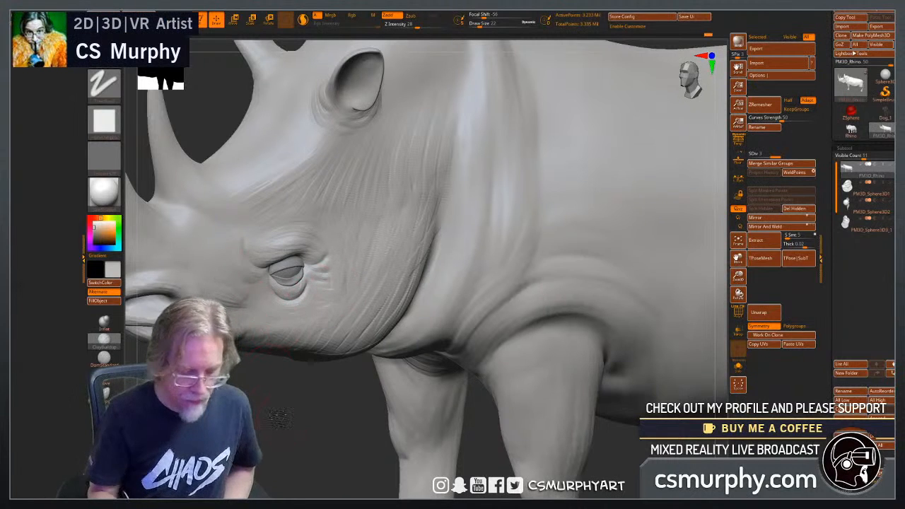
Add fine wrinkle strokes around and below the eye and across the cheek with ClayBuildup, reducing the draw size to 10.
left_click_drag(278, 419, 274, 415, "shift")
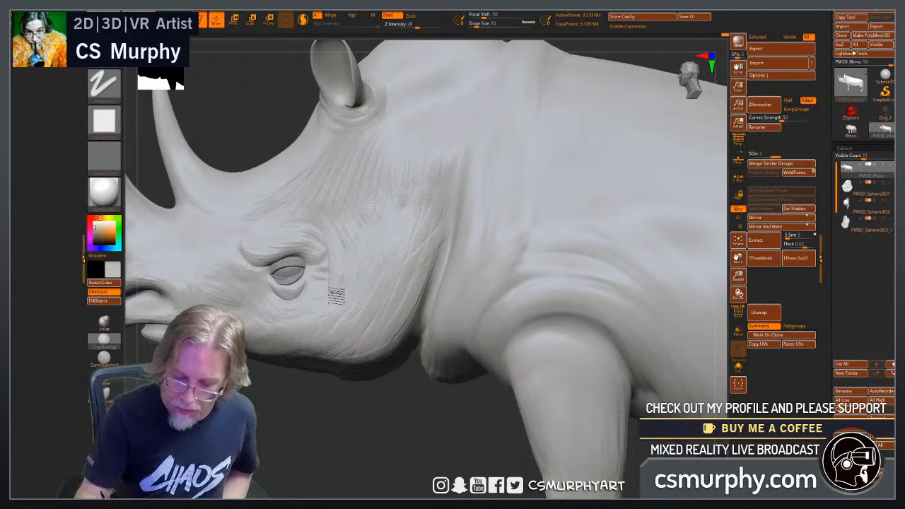
left_click_drag(302, 422, 321, 304)
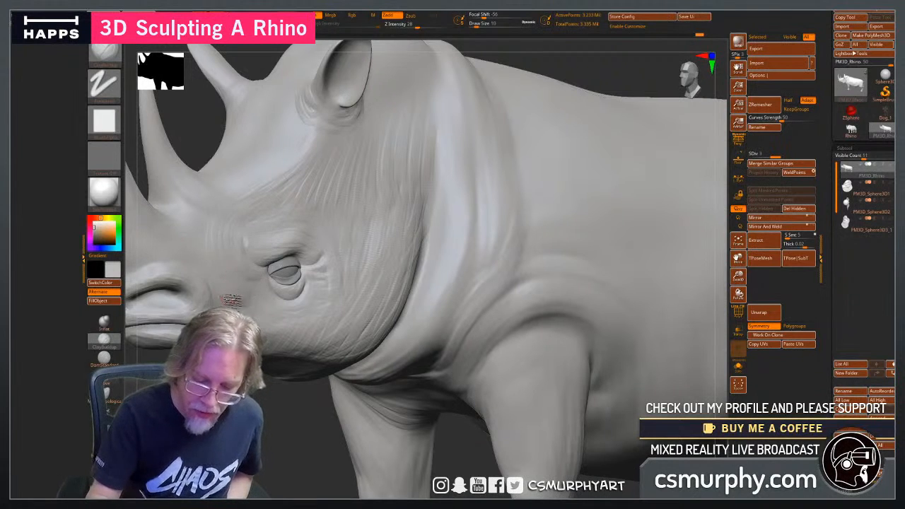
left_click_drag(269, 439, 266, 374)
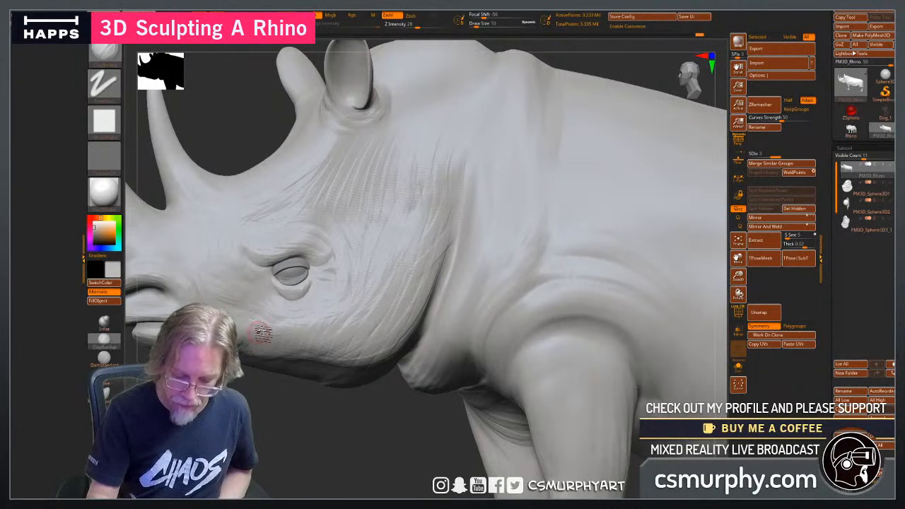
left_click_drag(254, 366, 298, 347)
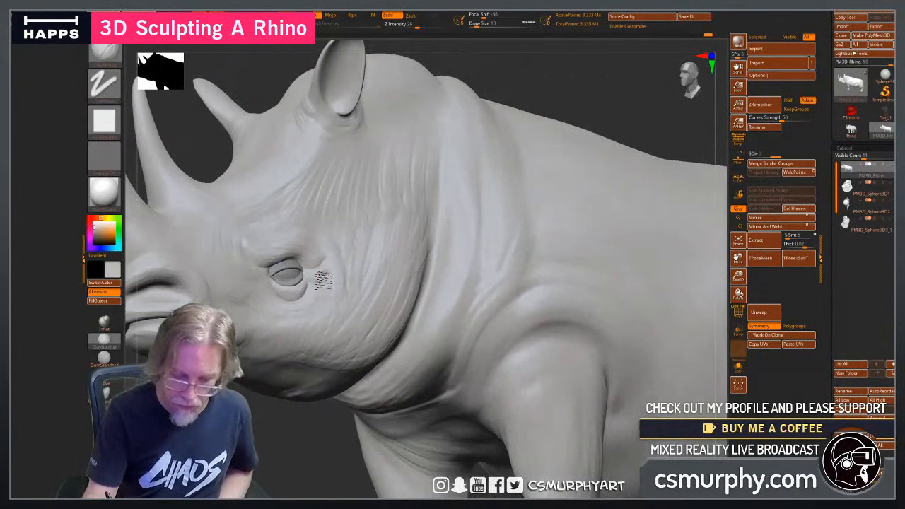
key("super")
mouse_move(263, 436)
left_mouse_down()
mouse_move(265, 463)
mouse_move(257, 423)
mouse_move(311, 421)
left_mouse_up()
key("super")
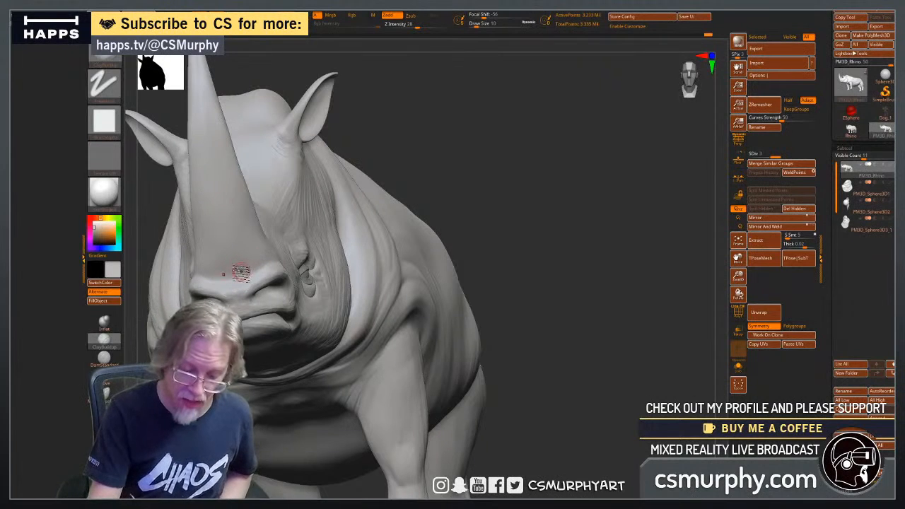
Mask the front horn down to its base with a lasso outline in the side view.
left_click_drag(526, 224, 438, 228)
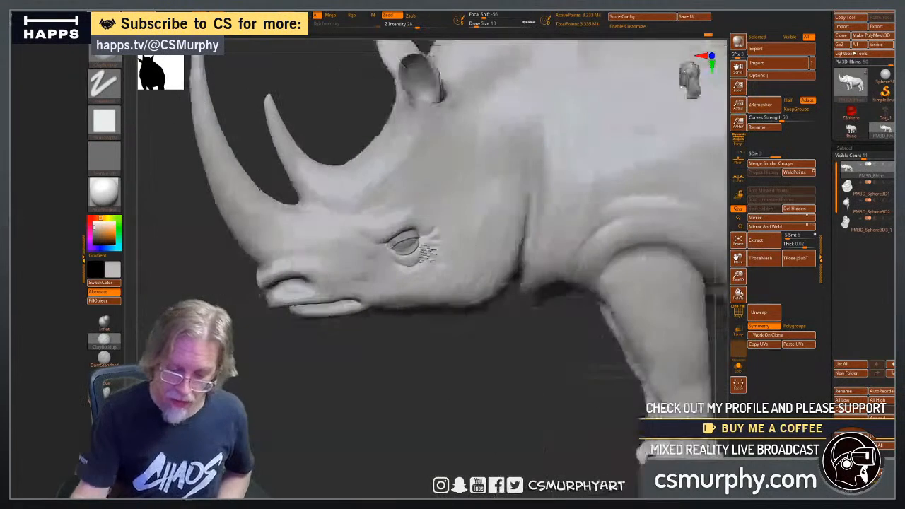
left_click_drag(472, 142, 496, 170)
left_click_drag(313, 231, 271, 295)
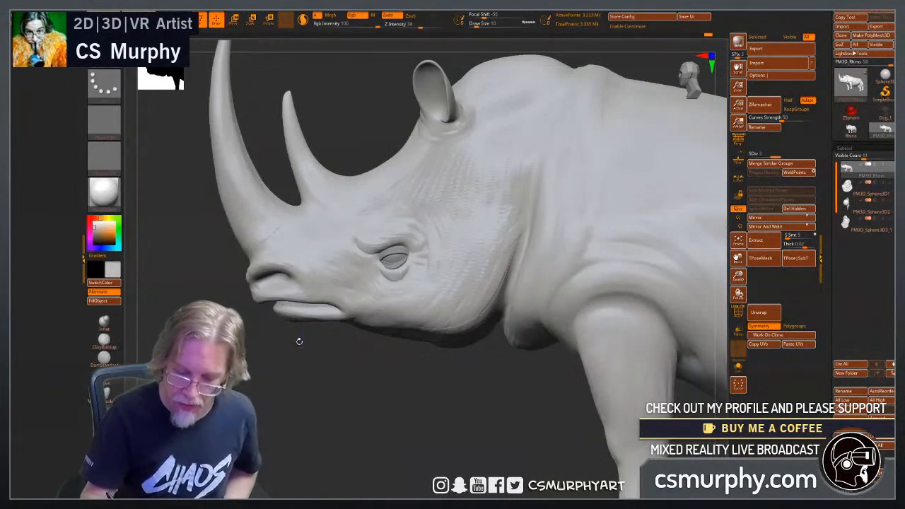
mouse_move(309, 368)
left_mouse_down("alt")
mouse_move(332, 410)
mouse_move(318, 412)
mouse_move(308, 396)
mouse_move(309, 429)
left_mouse_up("alt")
mouse_move(220, 282)
left_mouse_down("ctrl")
mouse_move(212, 106)
mouse_move(281, 204)
mouse_move(285, 245)
left_mouse_up("ctrl")
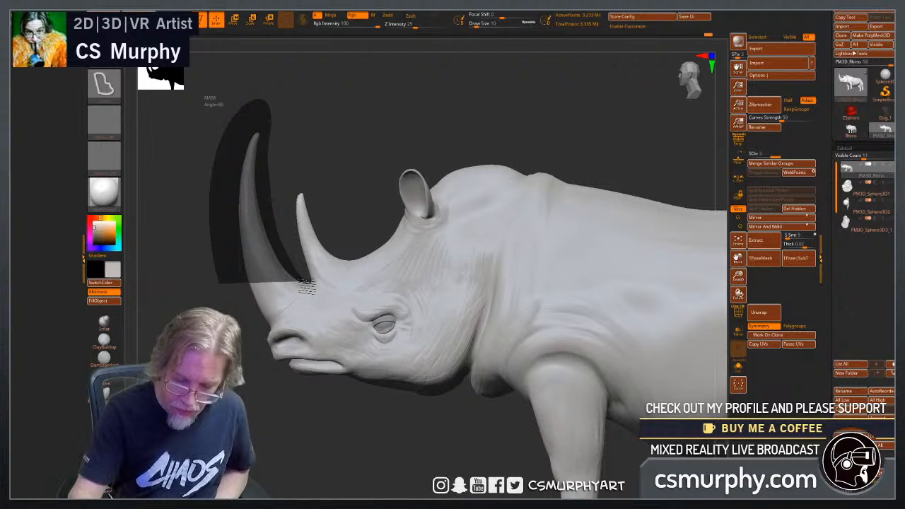
mouse_move(303, 290)
left_mouse_down("ctrl")
mouse_move(285, 306)
mouse_move(237, 308)
left_mouse_up("ctrl")
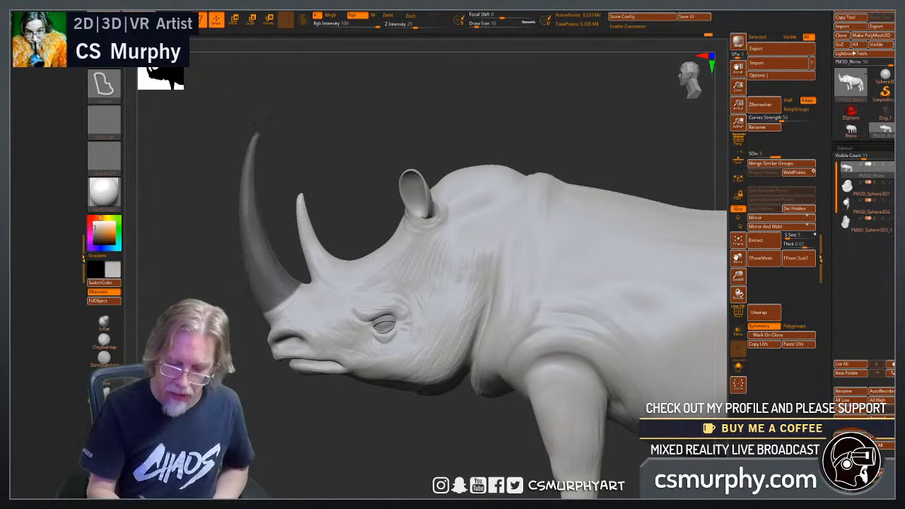
Build up a collar of skin around the front and near side of the masked horn's base with ClayBuildup at draw size 22.
mouse_move(212, 392)
left_mouse_down()
mouse_move(305, 416)
mouse_move(265, 409)
mouse_move(335, 396)
mouse_move(316, 387)
left_mouse_up()
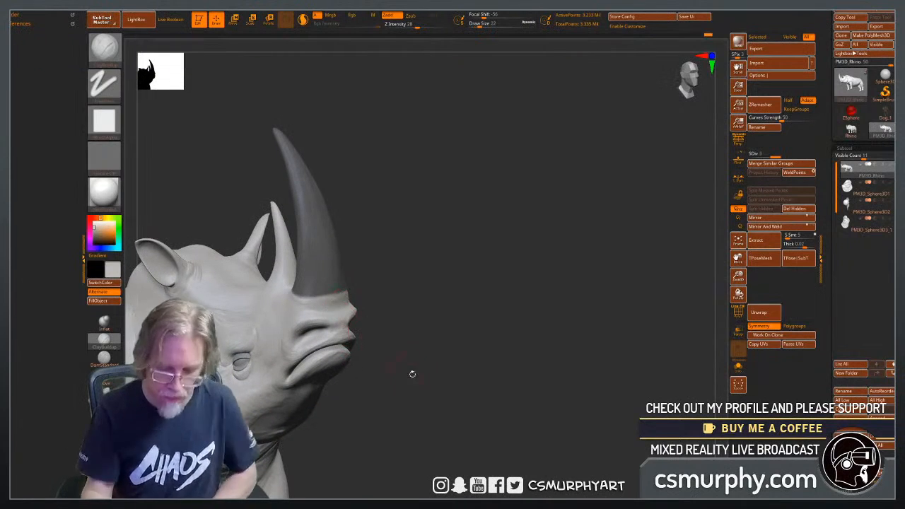
left_click_drag(412, 373, 358, 333)
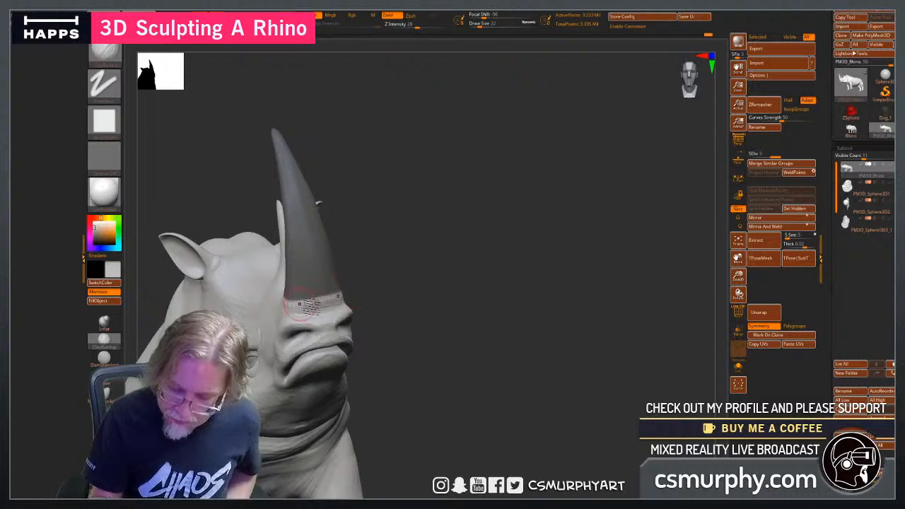
left_click_drag(416, 329, 239, 425)
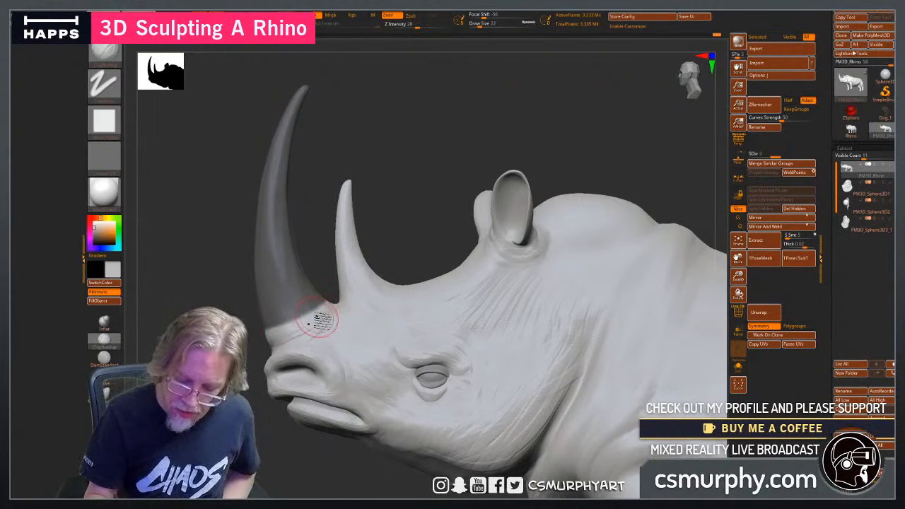
left_click_drag(322, 300, 295, 375)
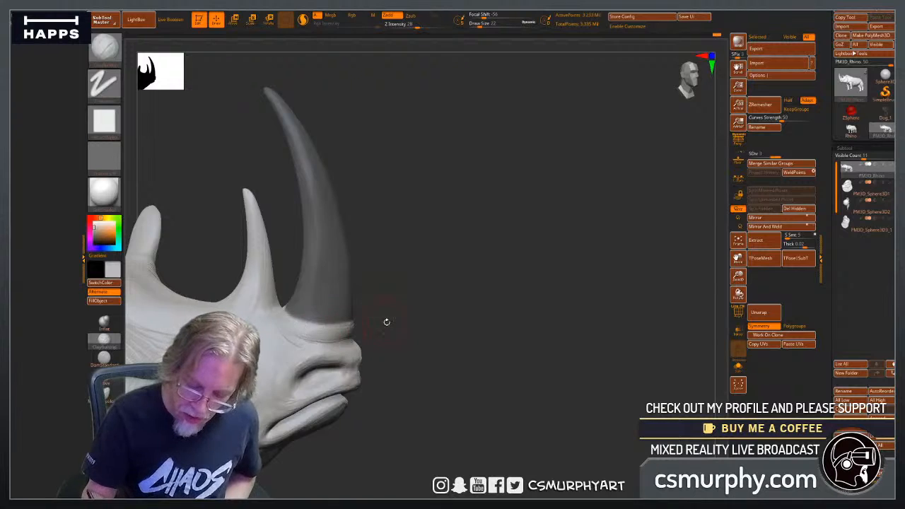
mouse_move(387, 321)
left_mouse_down()
mouse_move(353, 323)
mouse_move(416, 321)
mouse_move(346, 339)
mouse_move(372, 356)
left_mouse_up()
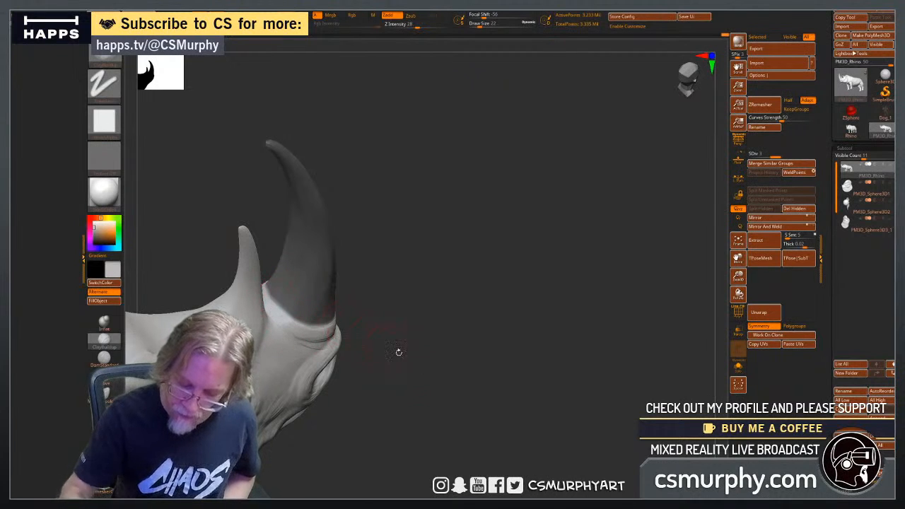
left_click_drag(399, 351, 298, 353)
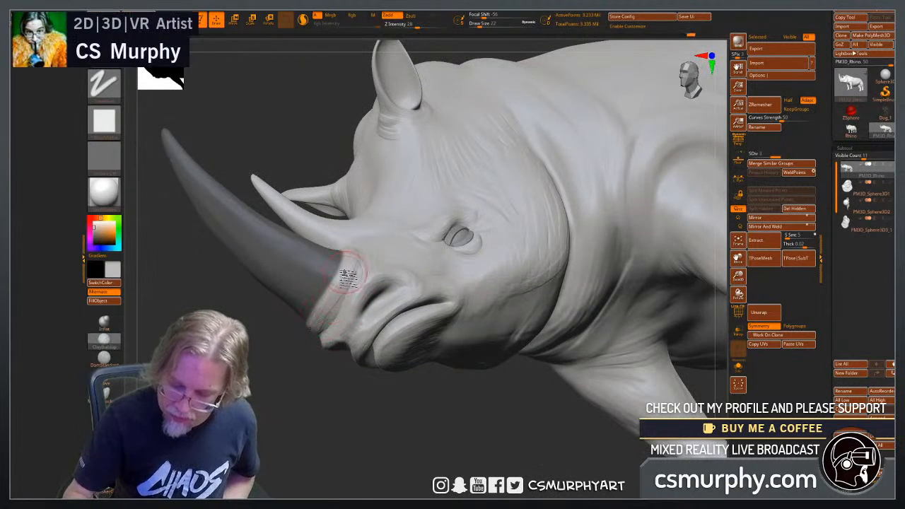
Thicken the skin collar along the side and rear of the front horn's base, up to the gap between the two horns.
left_click_drag(347, 277, 374, 256)
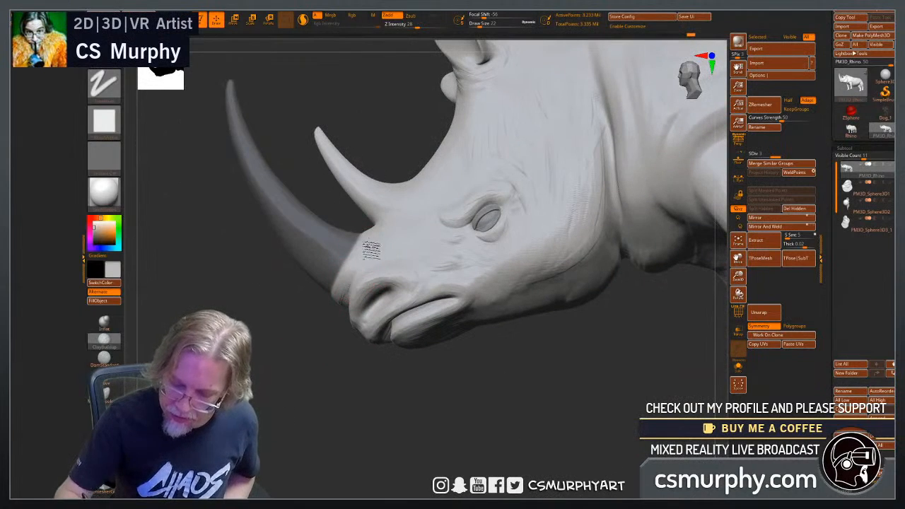
left_click_drag(316, 371, 316, 400)
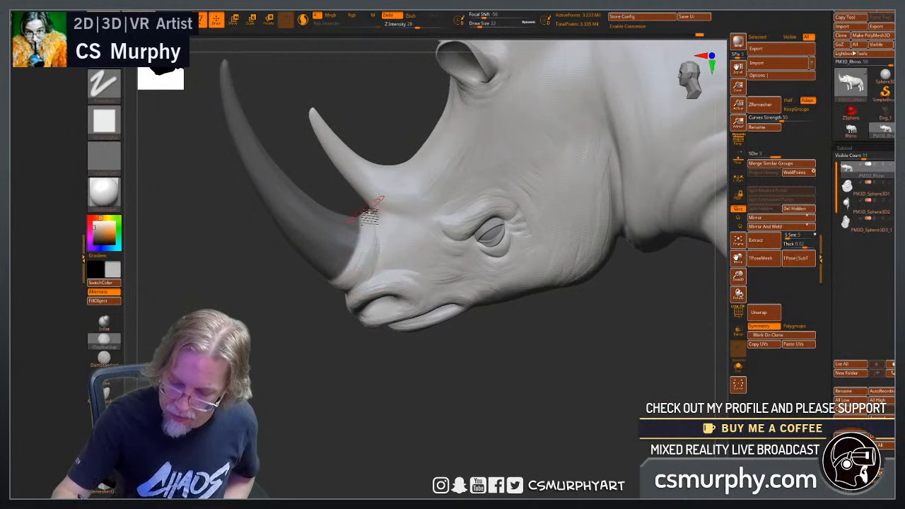
mouse_move(366, 211)
left_mouse_down()
mouse_move(368, 247)
mouse_move(350, 276)
left_mouse_up()
mouse_move(318, 306)
left_mouse_down()
mouse_move(359, 295)
mouse_move(368, 280)
left_mouse_up()
left_click_drag(320, 189, 324, 192)
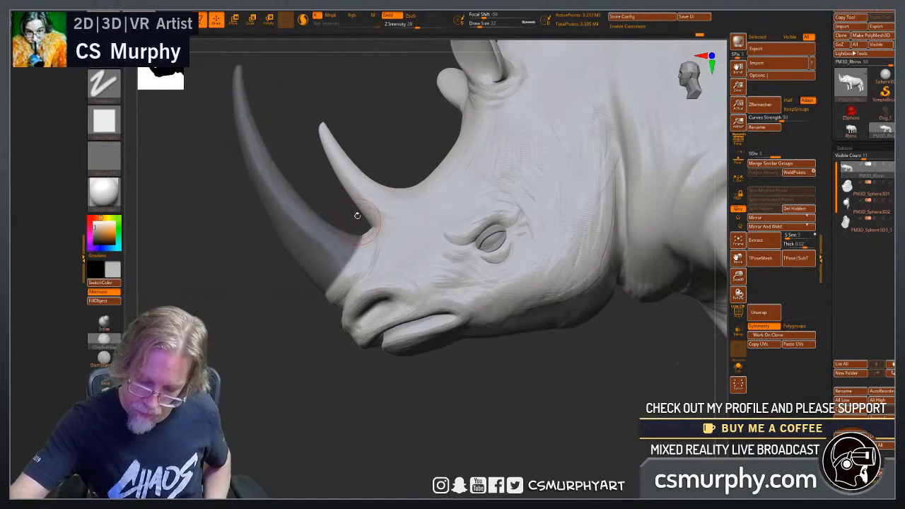
left_click_drag(393, 135, 426, 197)
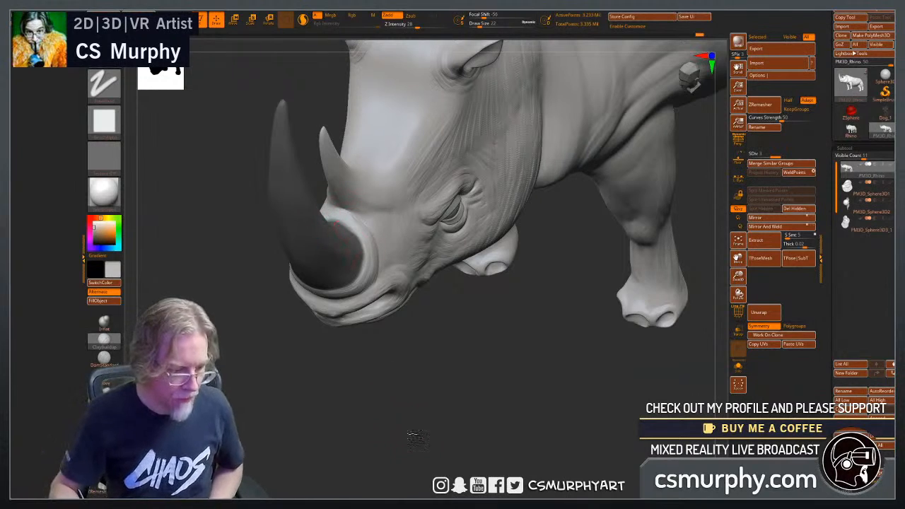
mouse_move(417, 438)
left_mouse_down()
mouse_move(427, 400)
mouse_move(388, 435)
left_mouse_up()
mouse_move(325, 276)
left_mouse_down("shift")
mouse_move(296, 303)
mouse_move(313, 319)
left_mouse_up("shift")
left_click_drag(273, 431, 283, 436)
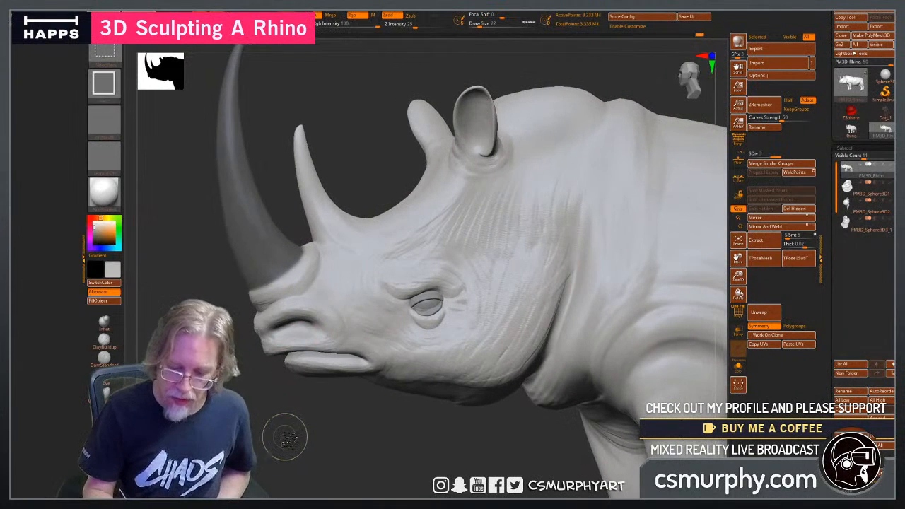
Invert the mask and move the front horn slightly back and down into its skin collar with a transpose line drawn along it.
left_click(285, 439, "ctrl")
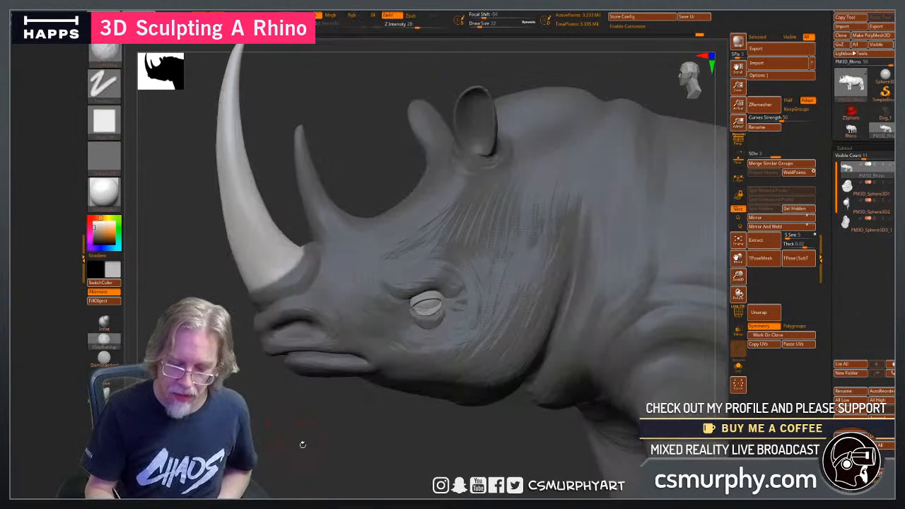
left_click_drag(337, 458, 349, 462)
key("w")
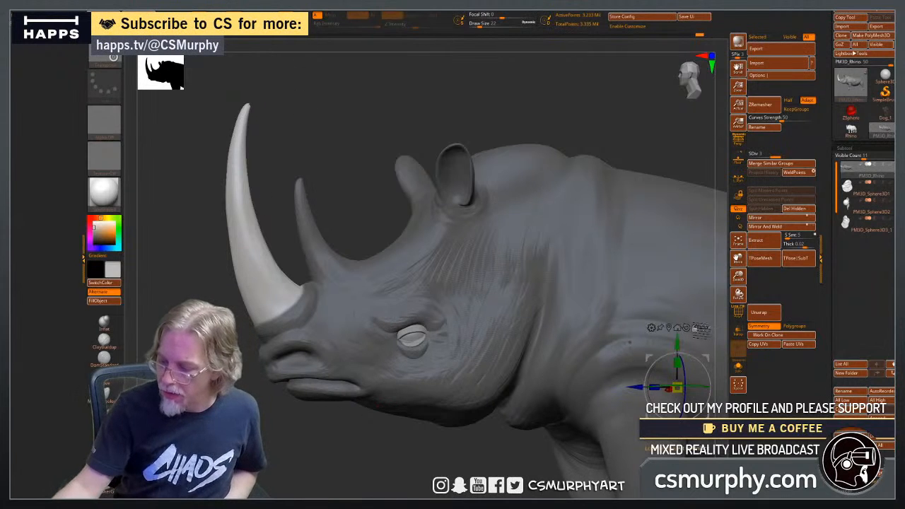
left_click(253, 219)
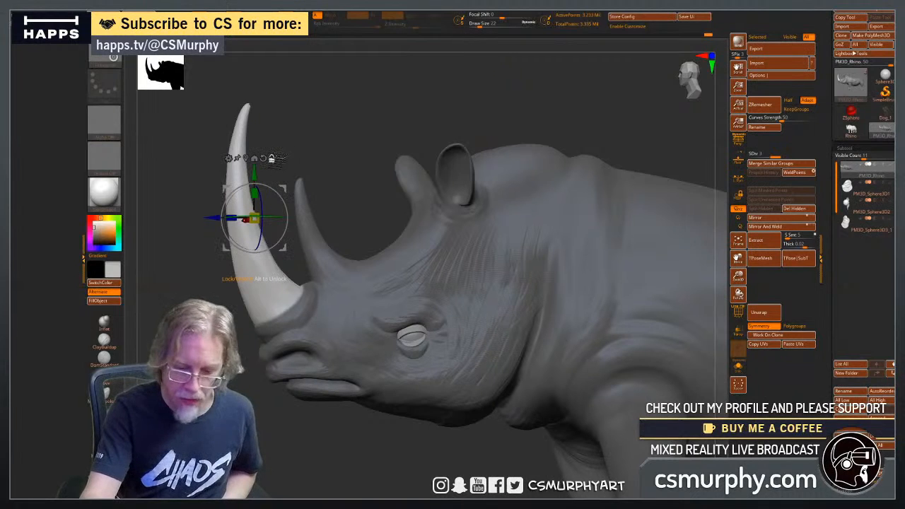
key("y")
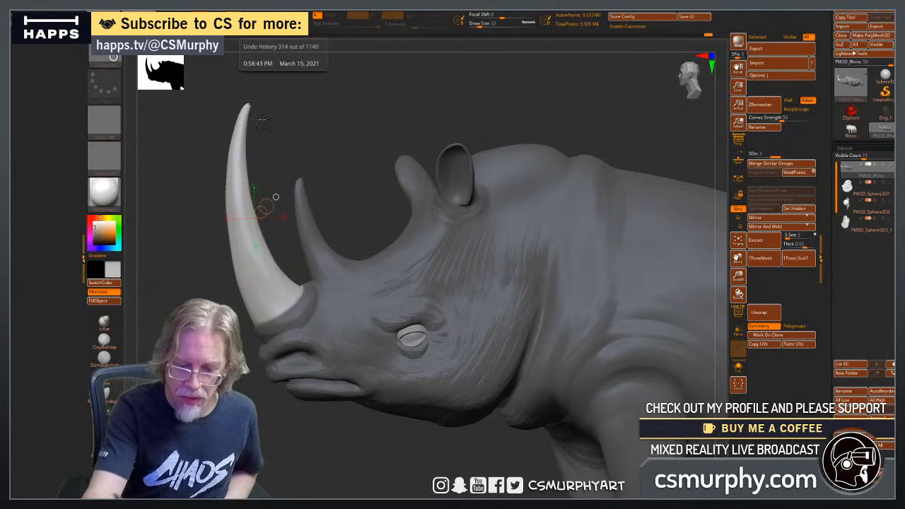
left_click_drag(246, 105, 305, 342)
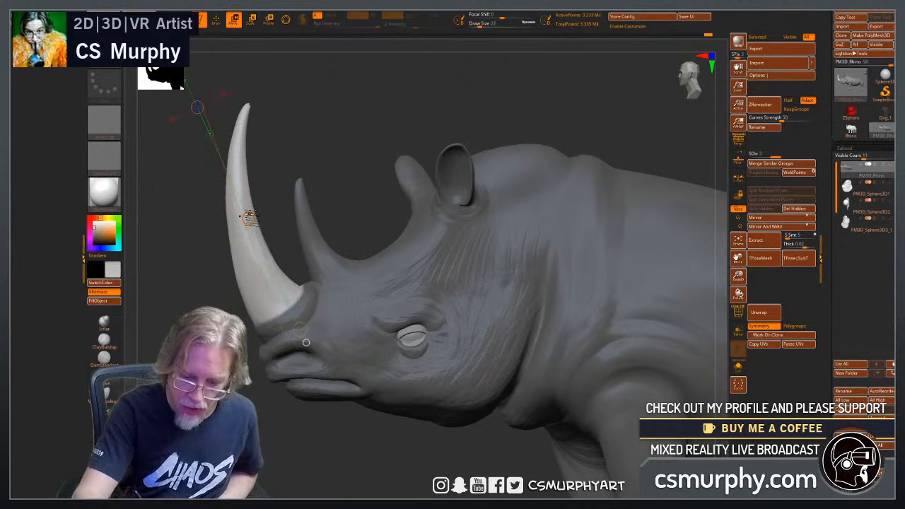
left_click_drag(306, 342, 306, 342)
left_click_drag(259, 230, 260, 231)
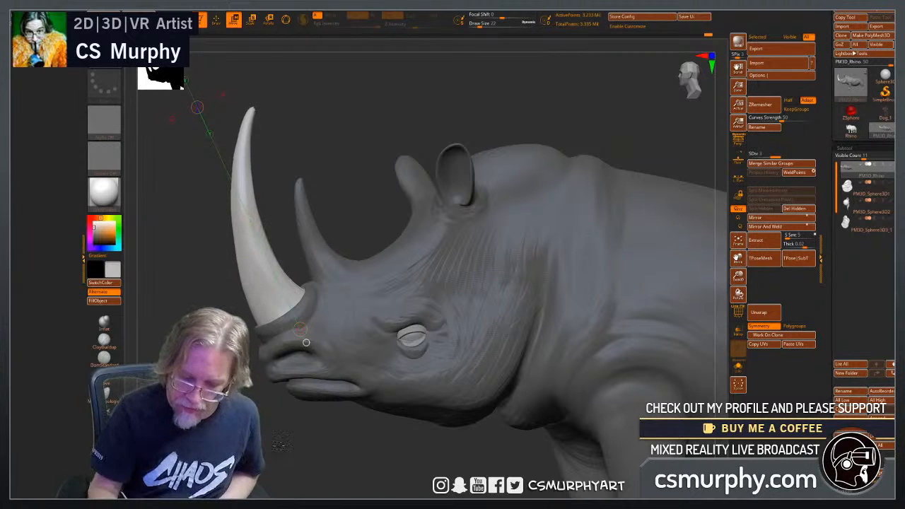
Clear the mask from the body, restore the gizmo in place of the transpose line, and return to draw mode.
left_click_drag(177, 439, 301, 420)
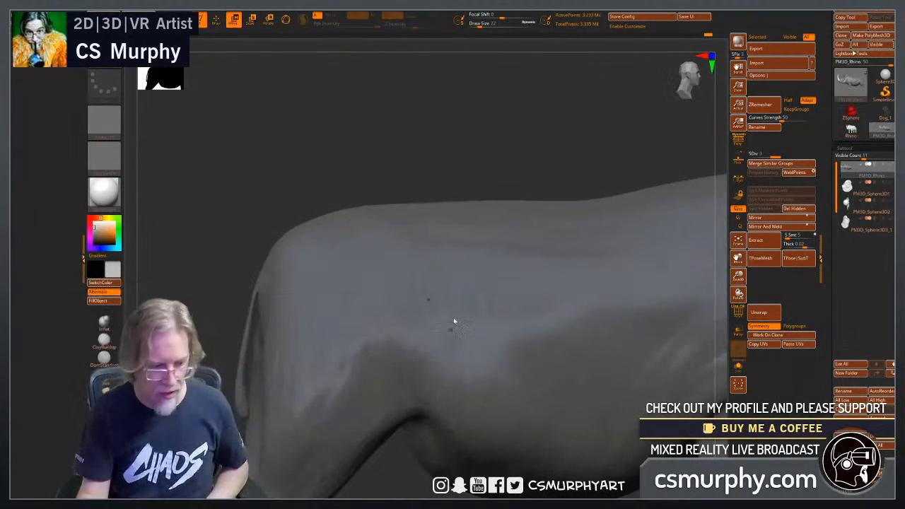
left_click_drag(501, 148, 162, 137)
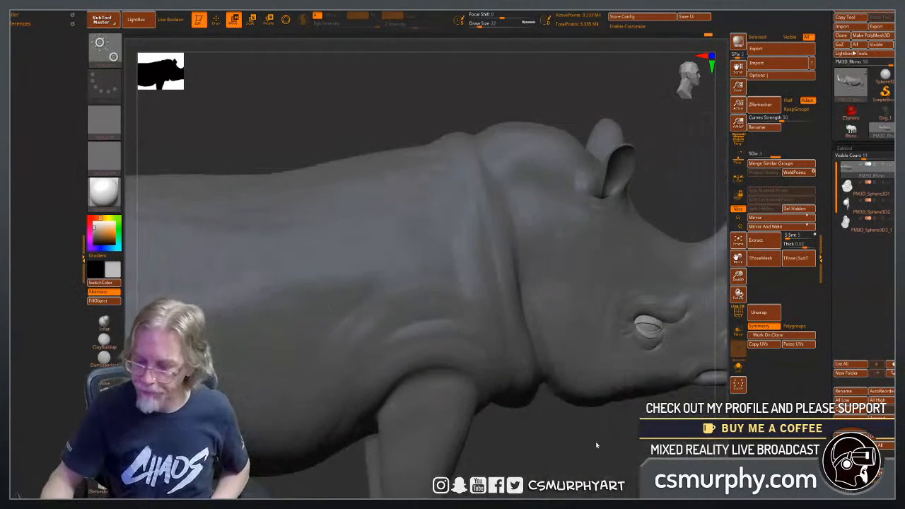
left_click_drag(596, 443, 579, 426)
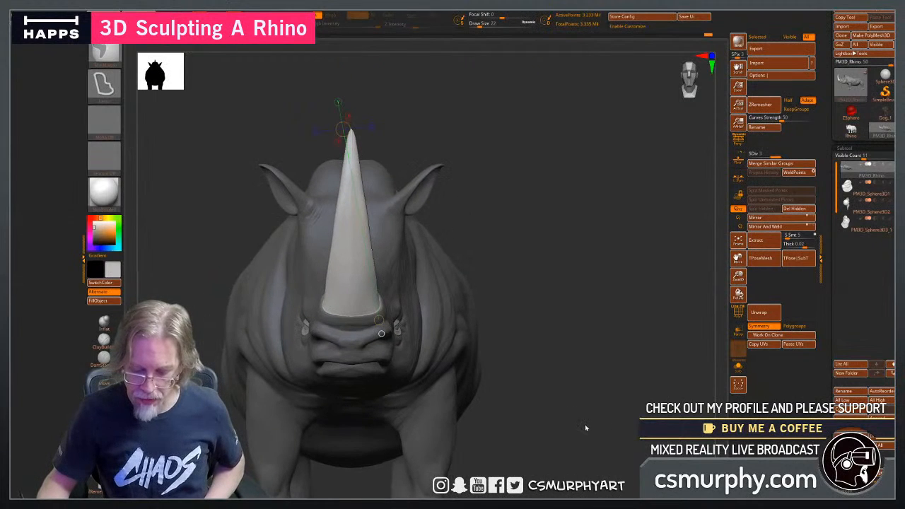
left_click(585, 428, "ctrl")
left_click_drag(458, 124, 475, 141, "ctrl")
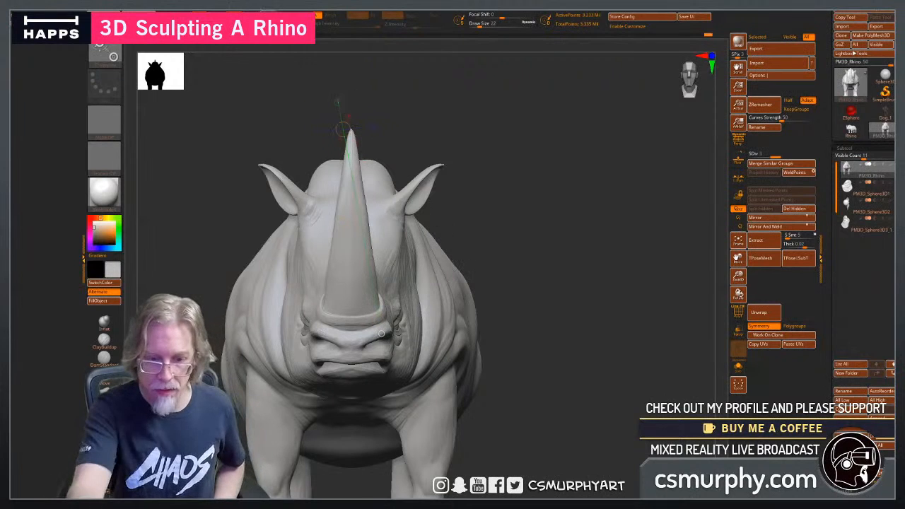
left_click(283, 24)
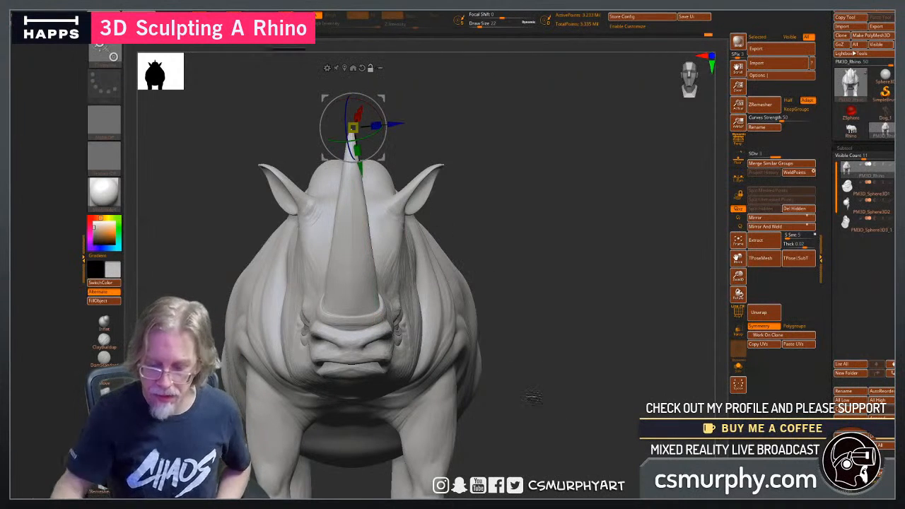
key("q")
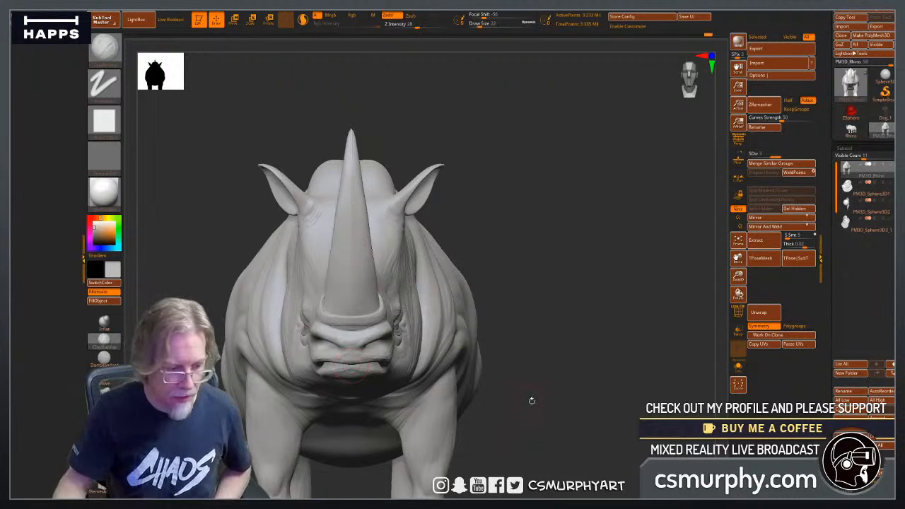
Display the polygon wireframe to examine the mesh density on the front horn and forehead from the front.
left_click_drag(533, 409, 529, 322)
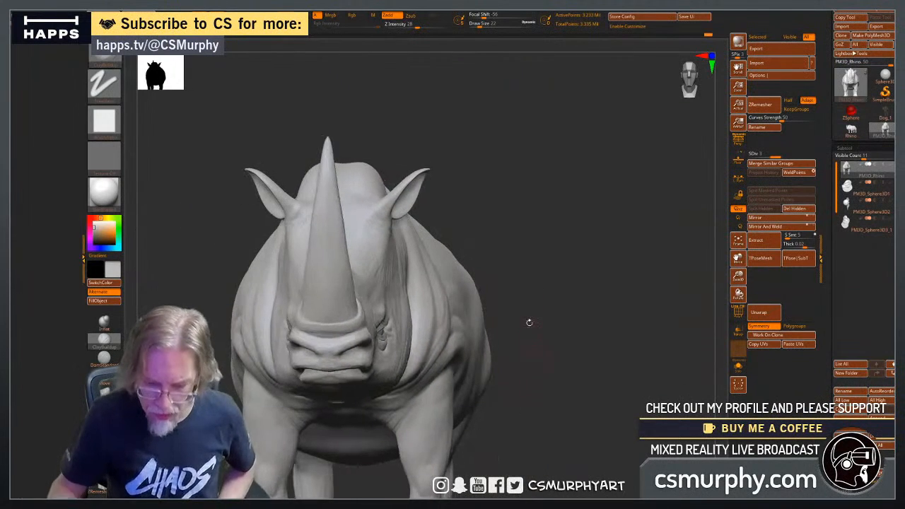
key("super")
left_click_drag(508, 172, 512, 318)
key("super")
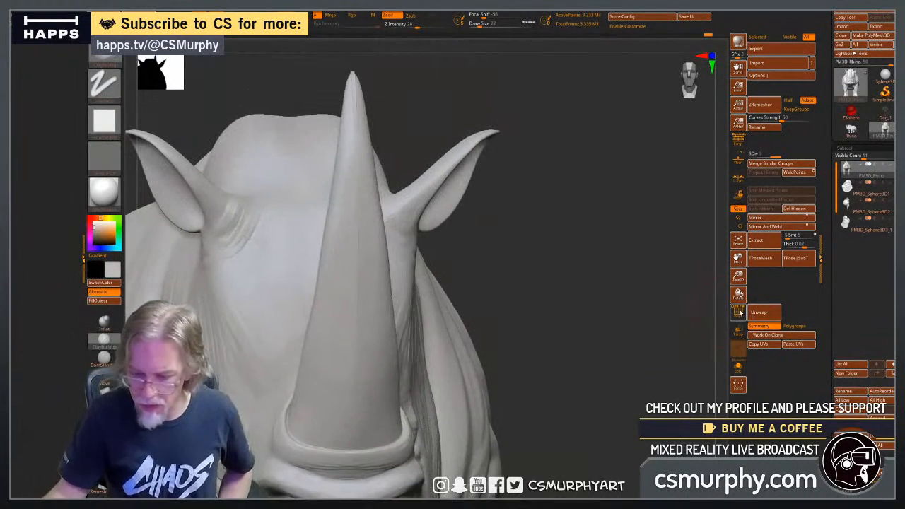
left_click(738, 313)
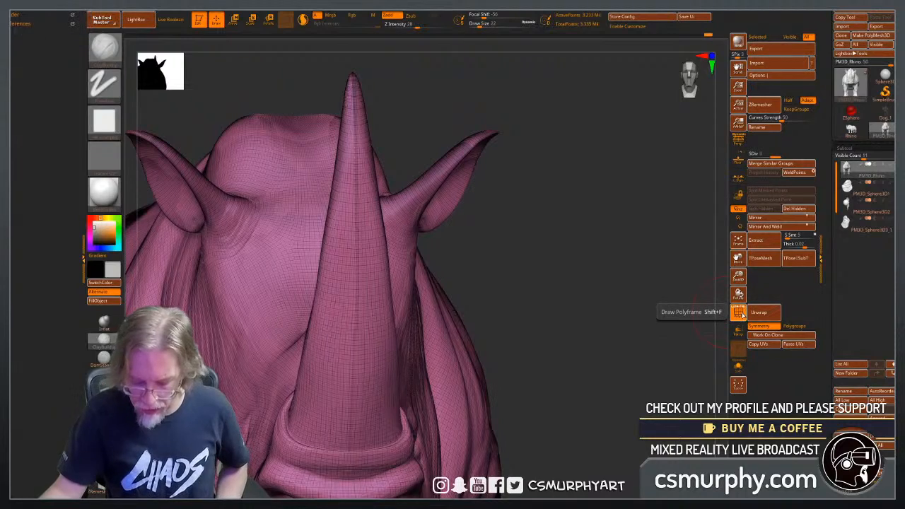
Turn off the polygon wireframe and frame the whole rhino in the view.
left_click(738, 313)
mouse_move(589, 397)
left_mouse_down()
mouse_move(576, 410)
mouse_move(588, 397)
left_mouse_up()
key("f")
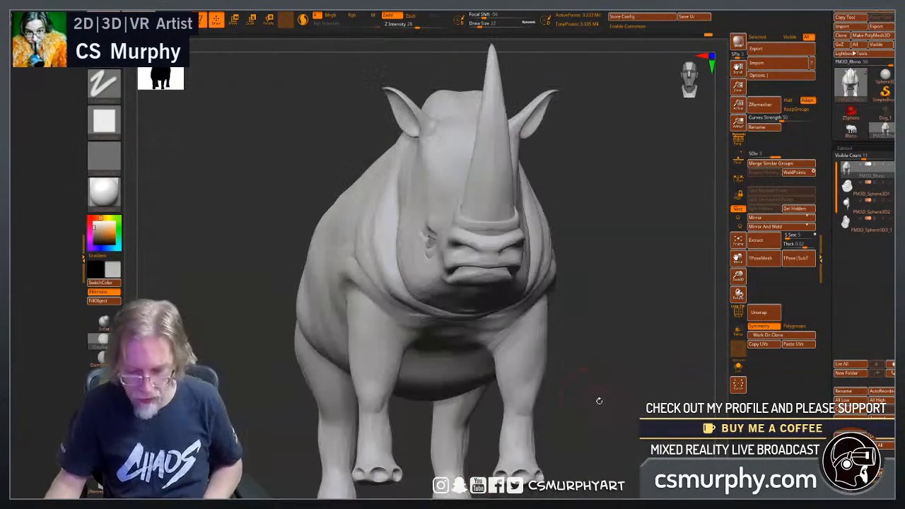
Mask everything except the front horn and lower the horn by about 0.008 with the gizmo.
key("ctrl+h")
left_click(607, 387, "ctrl")
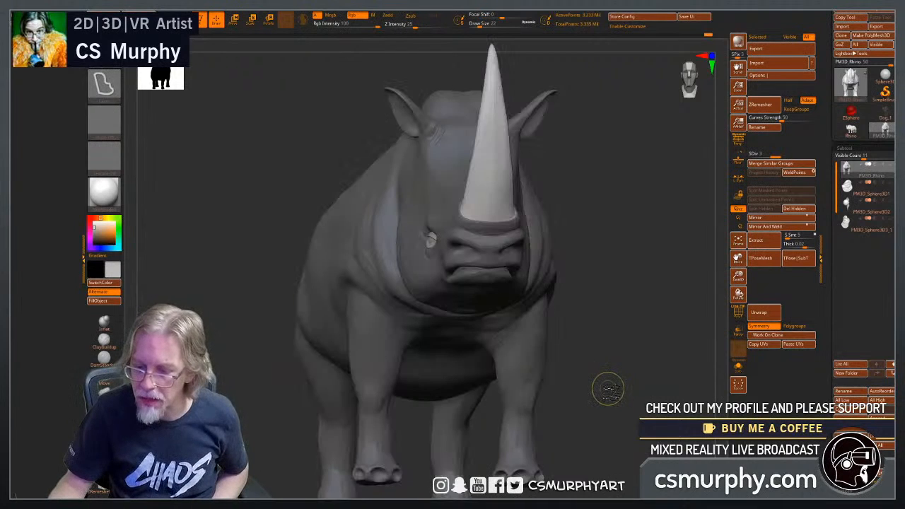
left_click_drag(620, 366, 546, 401)
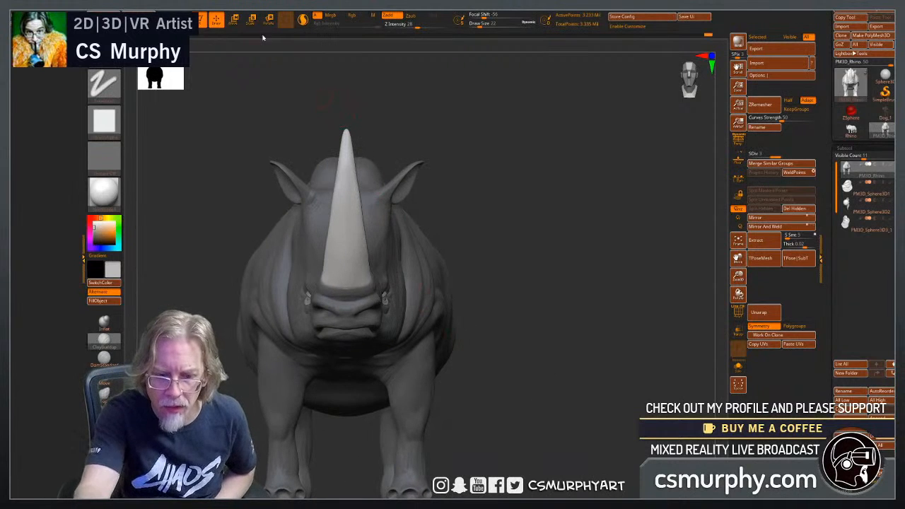
key("w")
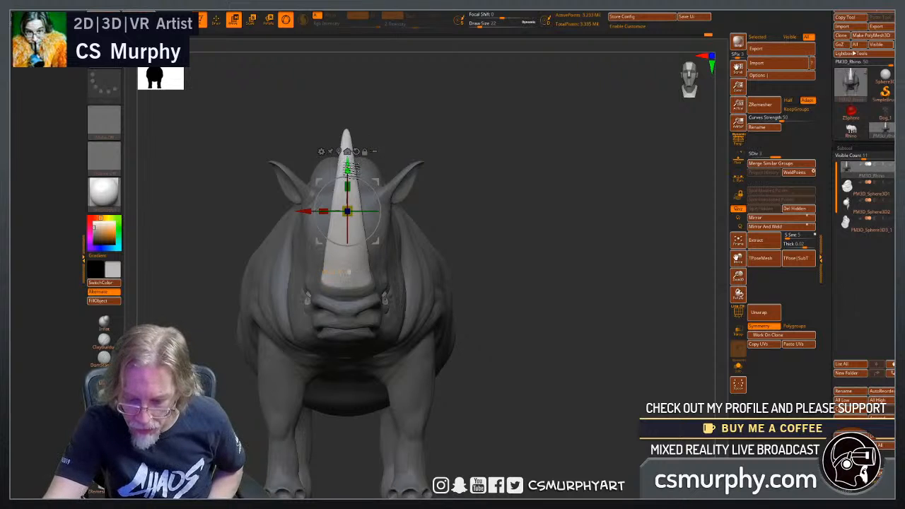
left_click_drag(348, 168, 348, 170)
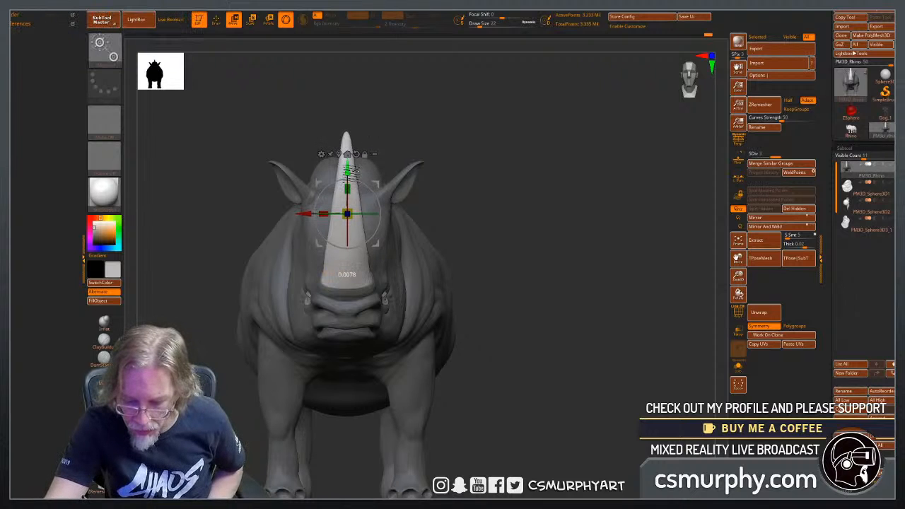
Clear the mask, return to draw mode and inspect the front horn's fit in its skin collar from both sides.
left_click_drag(535, 218, 510, 219)
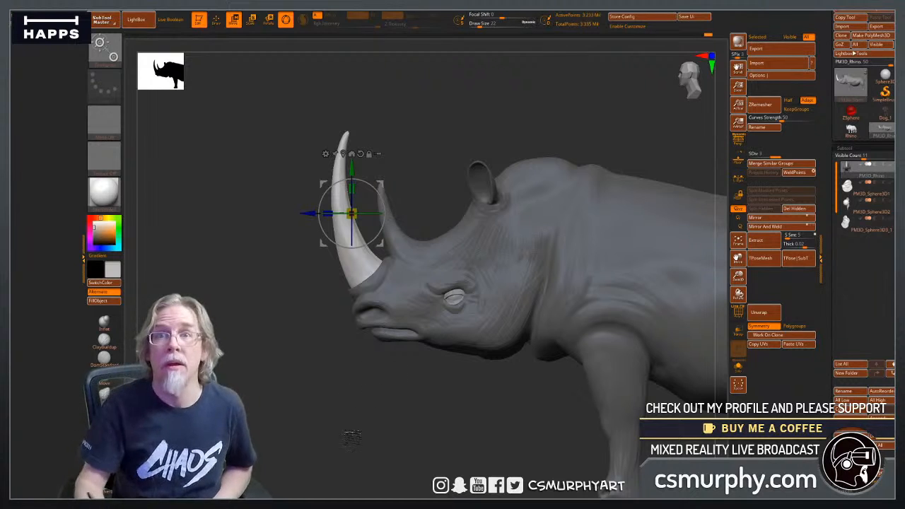
left_click_drag(351, 438, 384, 450)
left_click_drag(596, 318, 562, 357, "ctrl")
left_click_drag(414, 375, 386, 427, "alt")
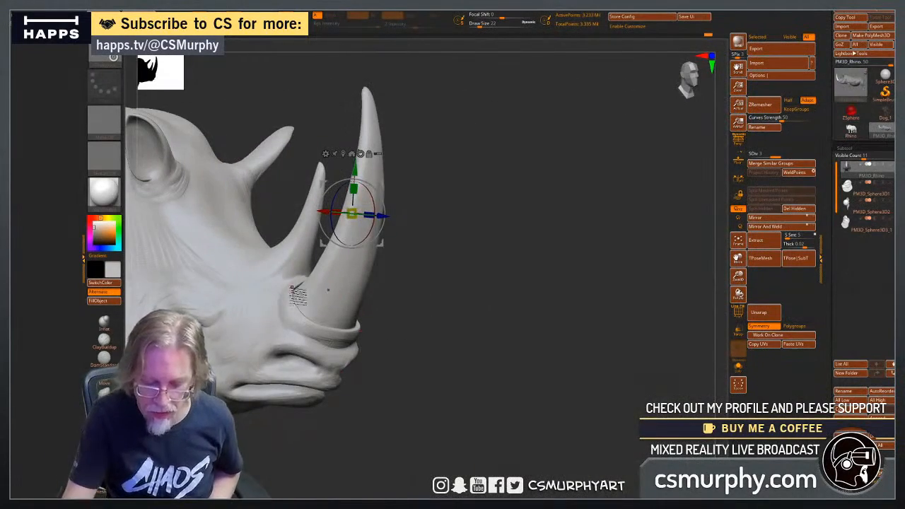
mouse_move(444, 382)
left_mouse_down()
mouse_move(414, 410)
mouse_move(456, 392)
mouse_move(443, 399)
left_mouse_up()
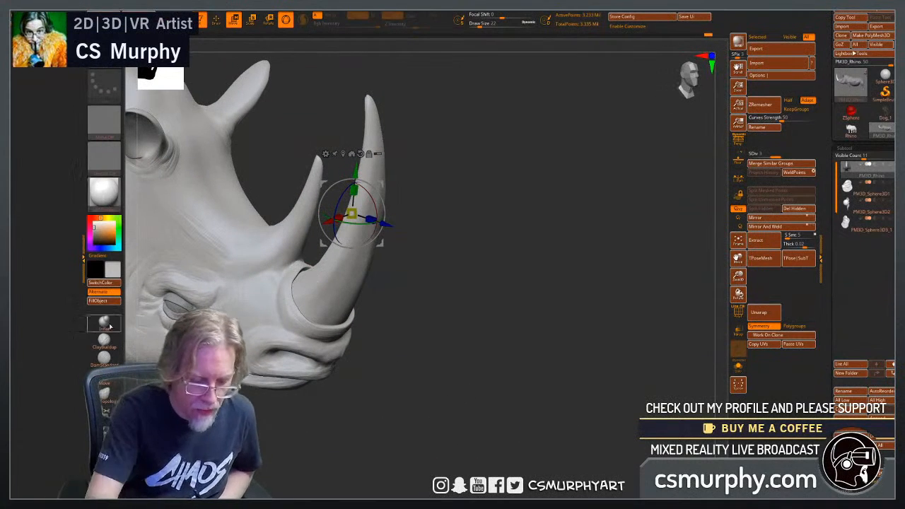
key("q")
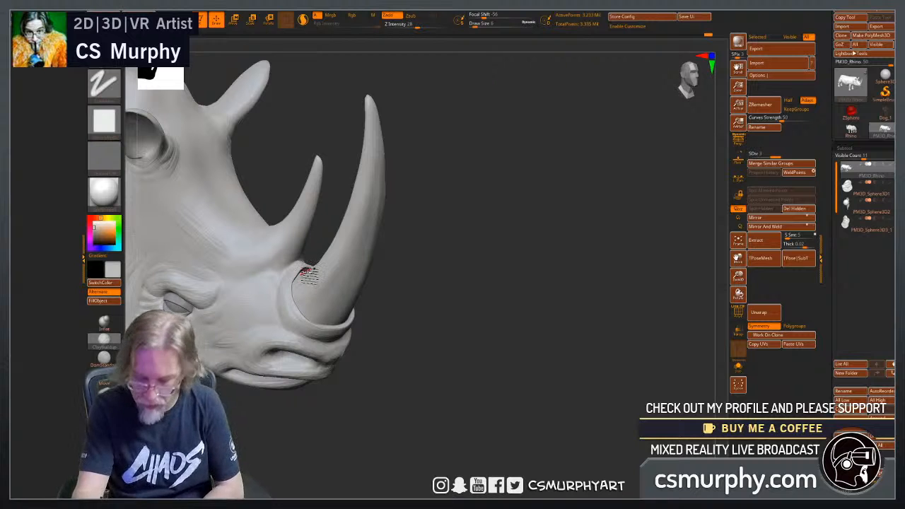
left_click_drag(421, 358, 296, 325)
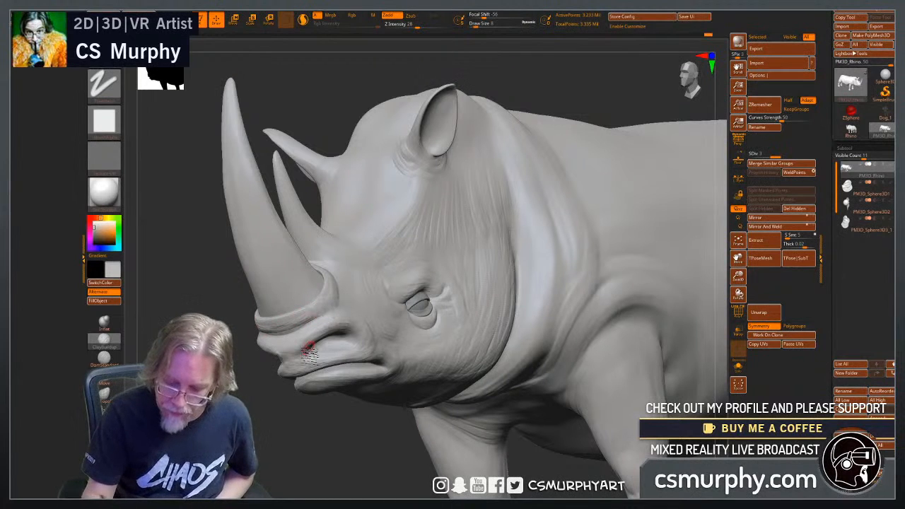
mouse_move(350, 442)
left_mouse_down()
mouse_move(384, 426)
mouse_move(333, 404)
mouse_move(263, 192)
left_mouse_up()
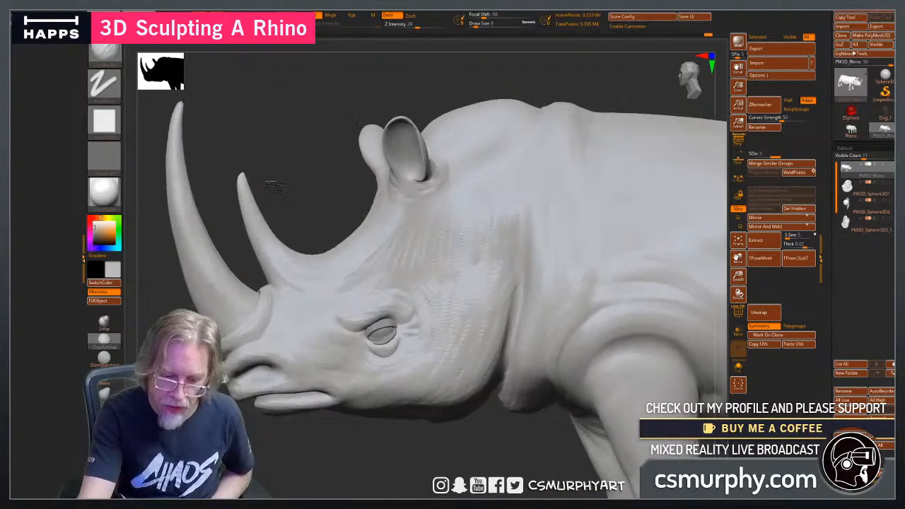
Mask the rear horn with a lasso and build up a skin ridge along the side of its base with ClayBuildup.
mouse_move(274, 148)
left_mouse_down("ctrl")
mouse_move(256, 229)
mouse_move(268, 270)
mouse_move(275, 279)
mouse_move(310, 277)
mouse_move(337, 233)
left_mouse_up("ctrl")
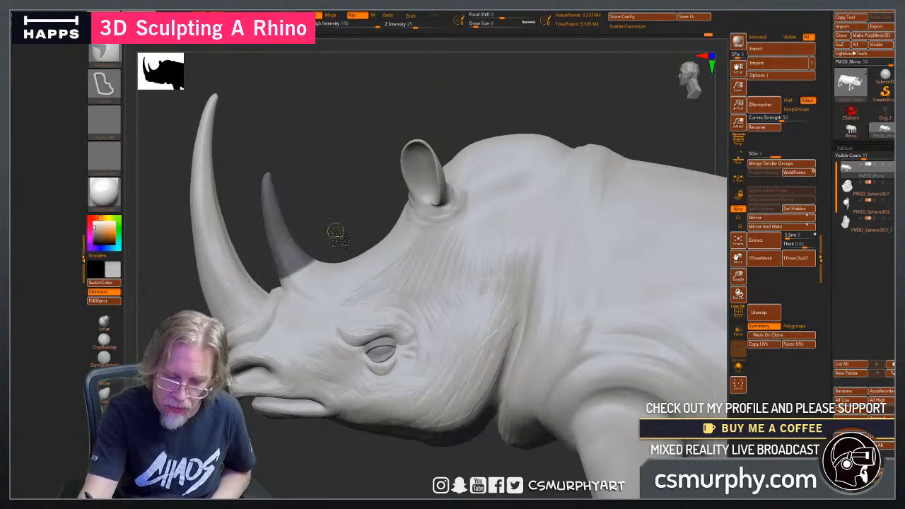
mouse_move(166, 452)
left_mouse_down()
mouse_move(322, 468)
mouse_move(344, 406)
mouse_move(452, 408)
left_mouse_up()
key("b")
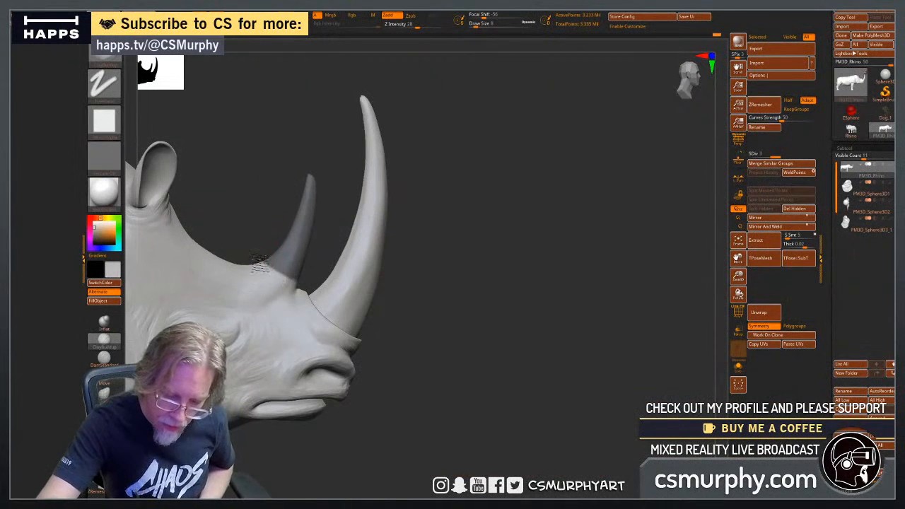
left_click_drag(259, 261, 270, 270)
left_click_drag(484, 324, 376, 284)
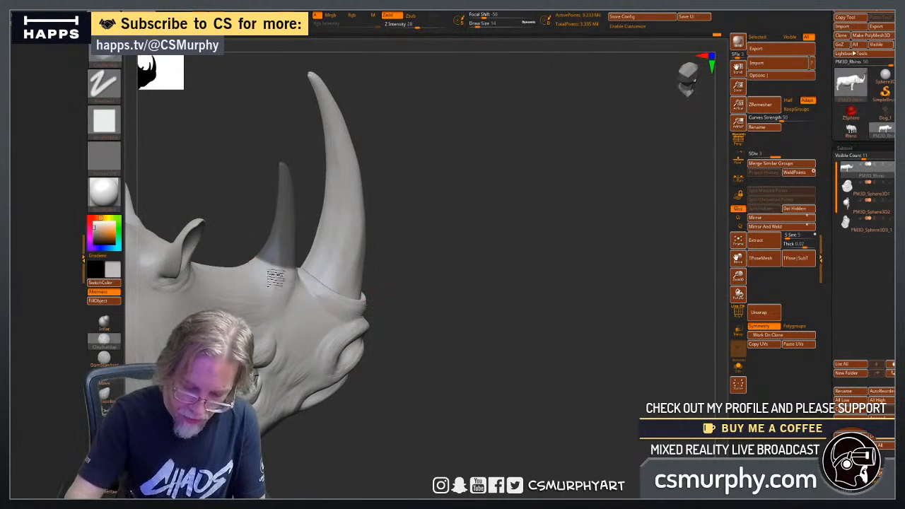
left_click_drag(466, 312, 424, 307)
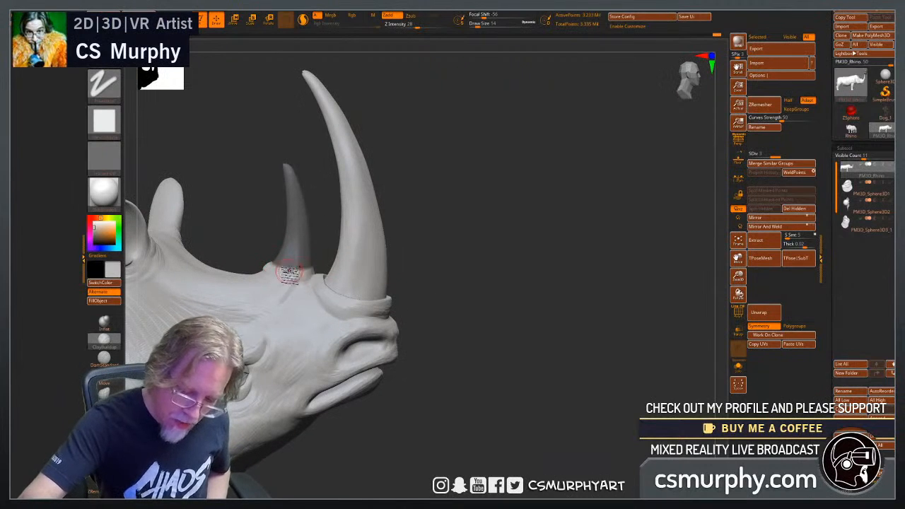
Extend the raised skin collar around the front and back of the rear horn's base.
mouse_move(485, 321)
left_mouse_down()
mouse_move(454, 327)
mouse_move(463, 333)
left_mouse_up()
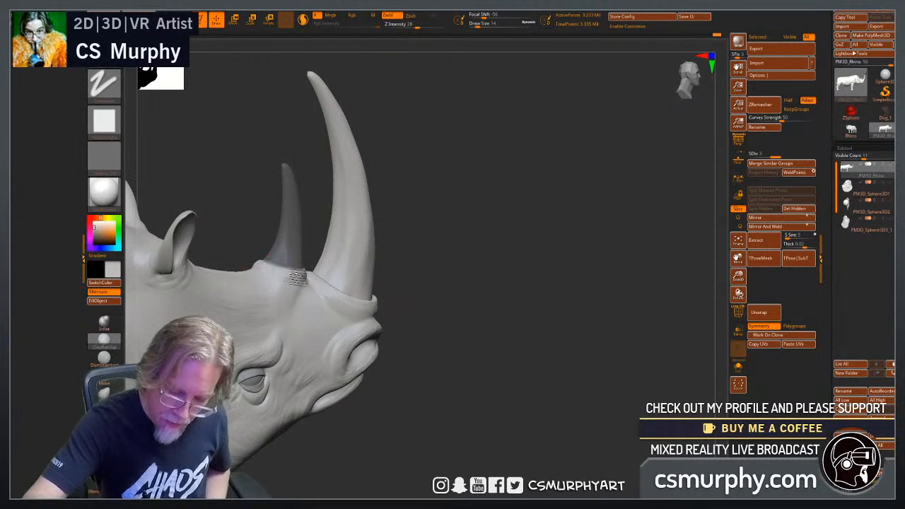
mouse_move(440, 278)
left_mouse_down()
mouse_move(465, 344)
mouse_move(254, 258)
mouse_move(235, 236)
left_mouse_up()
left_click_drag(333, 294, 348, 309)
left_click_drag(243, 247, 238, 226)
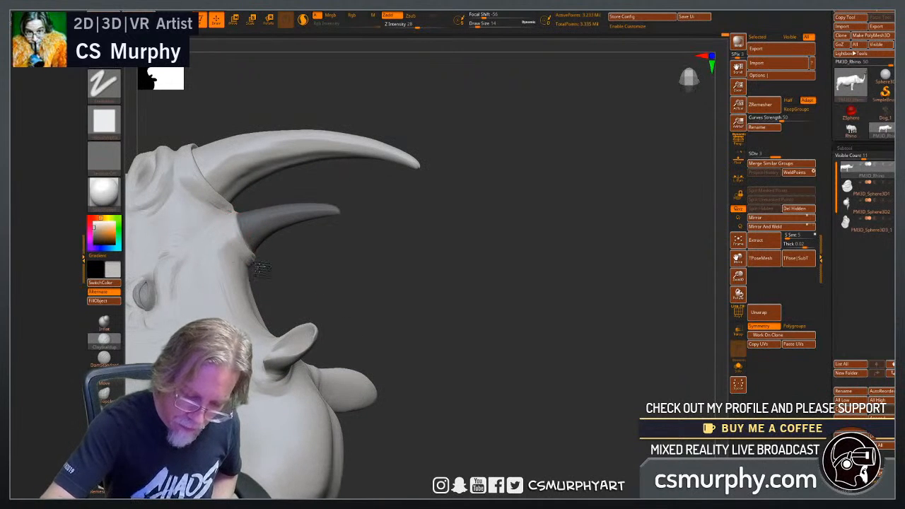
mouse_move(358, 295)
left_mouse_down()
mouse_move(365, 306)
mouse_move(276, 241)
left_mouse_up()
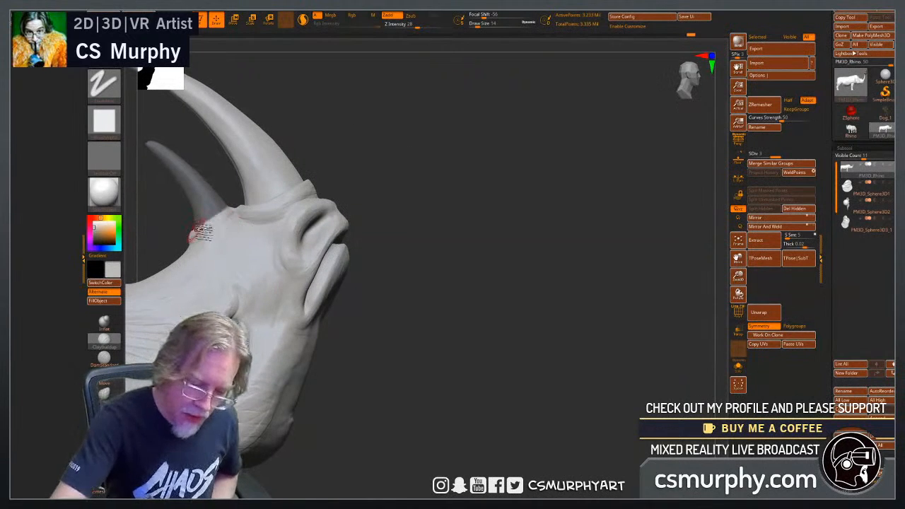
Invert the mask, center the gizmo on the rear horn and move the horn slightly back and down into its collar.
mouse_move(435, 303)
left_mouse_down()
mouse_move(478, 329)
mouse_move(529, 281)
left_mouse_up()
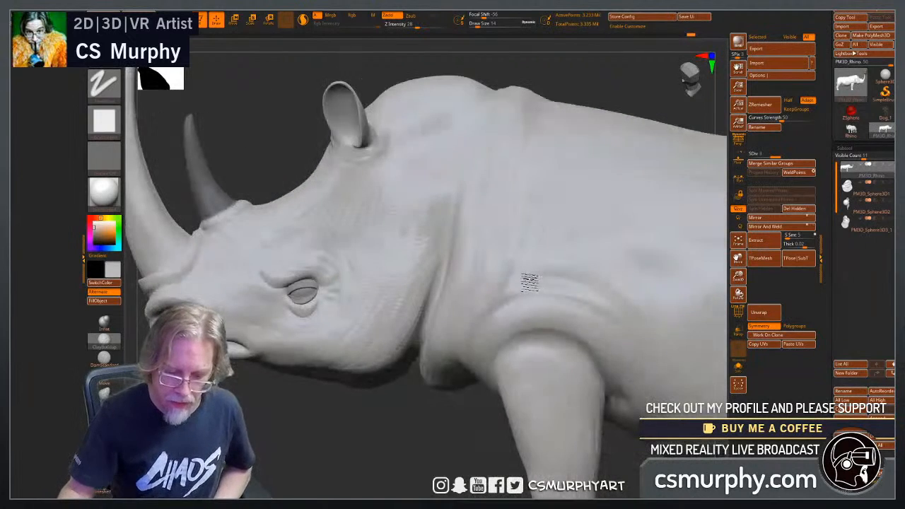
left_click(328, 434, "ctrl")
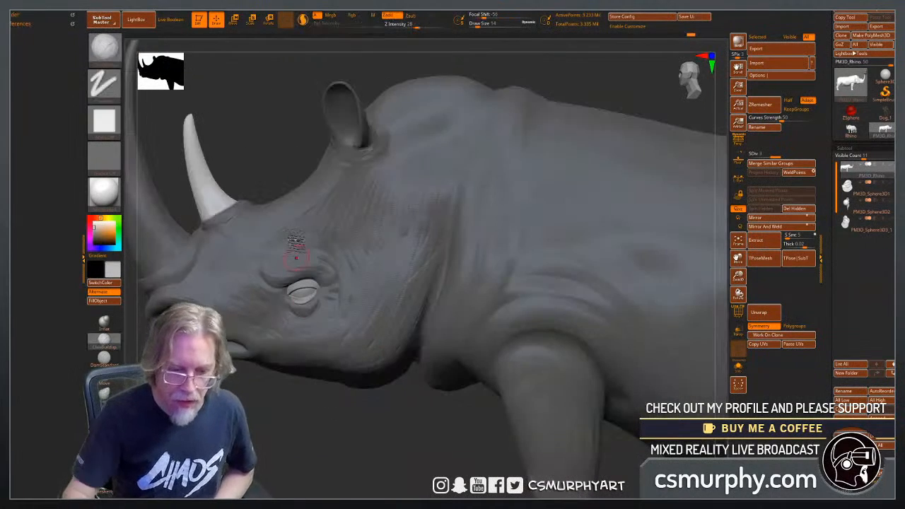
left_click(236, 19)
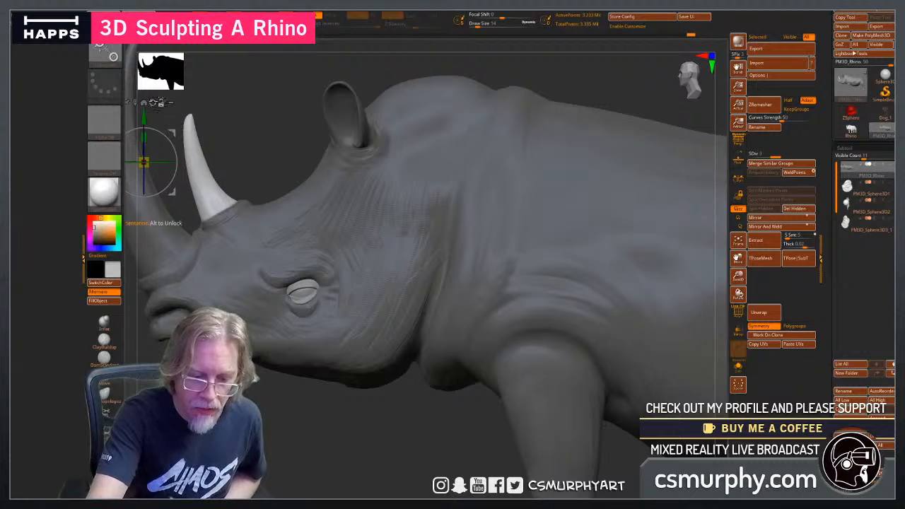
left_click(135, 103)
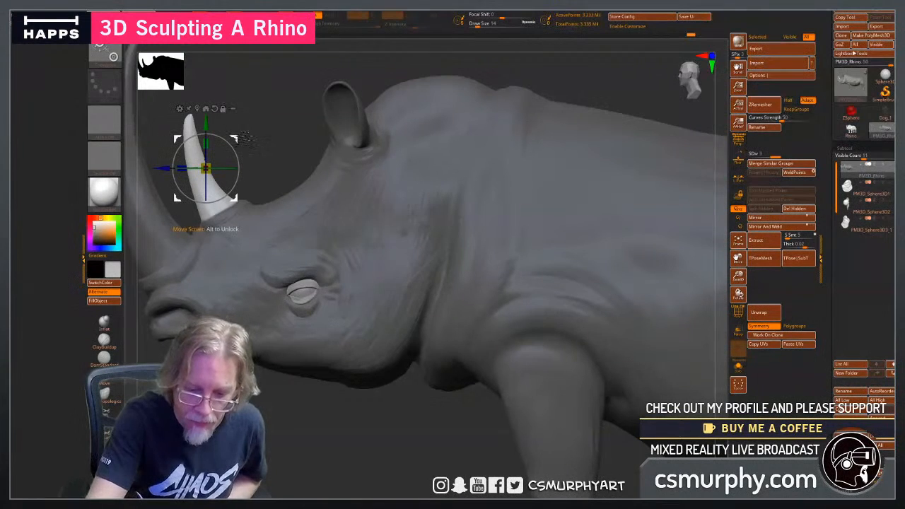
left_click_drag(239, 138, 238, 141)
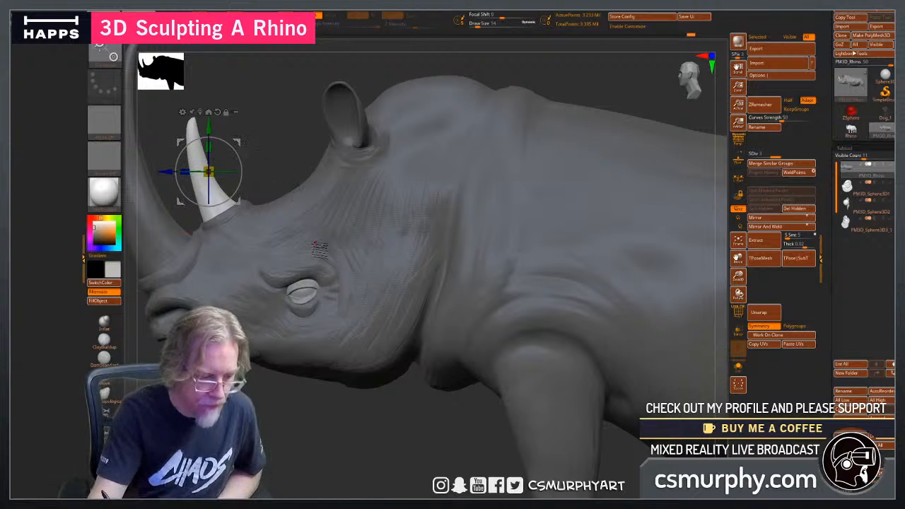
Return to draw mode, clear the mask from the body and check the whole rhino from the side.
key("q")
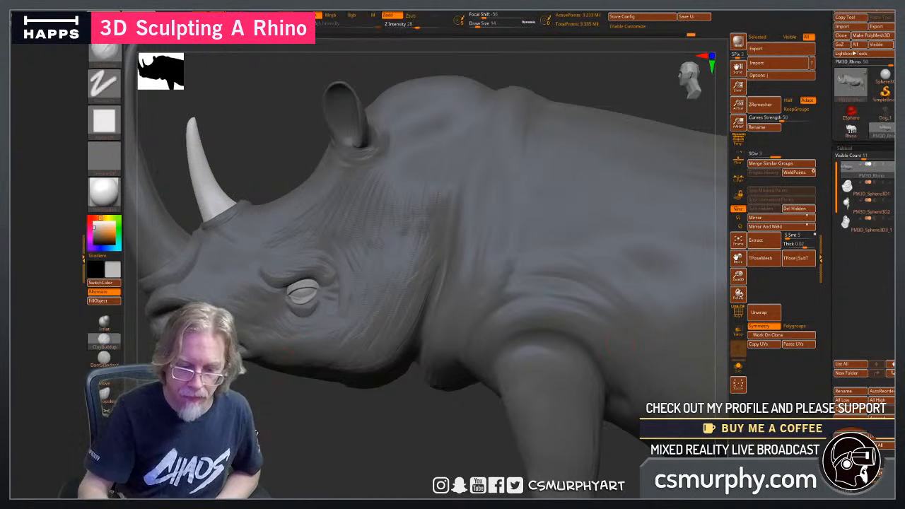
left_click_drag(263, 436, 274, 443)
left_click_drag(274, 456, 309, 432, "ctrl")
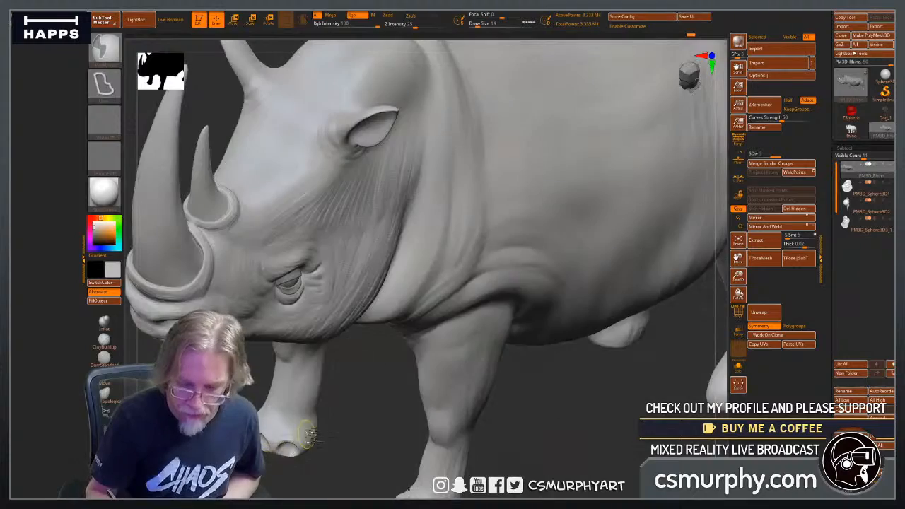
left_click_drag(367, 414, 471, 428)
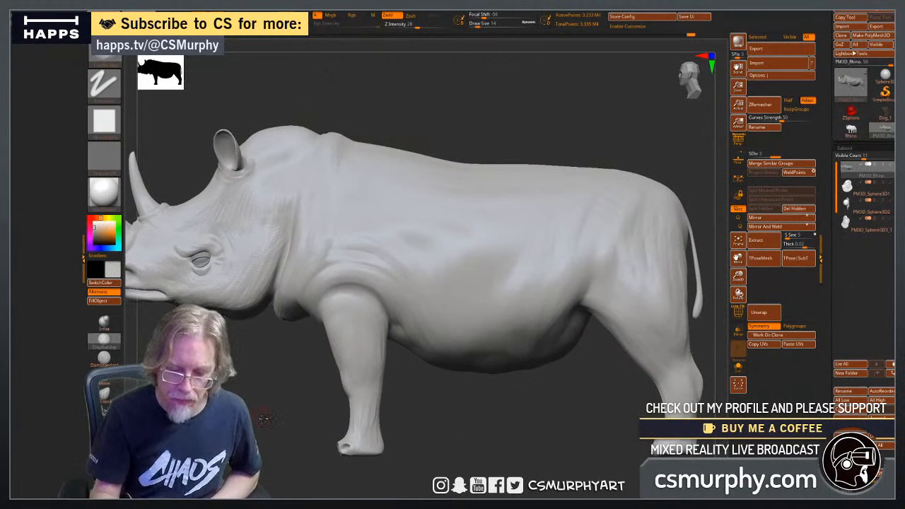
left_click_drag(266, 418, 300, 417)
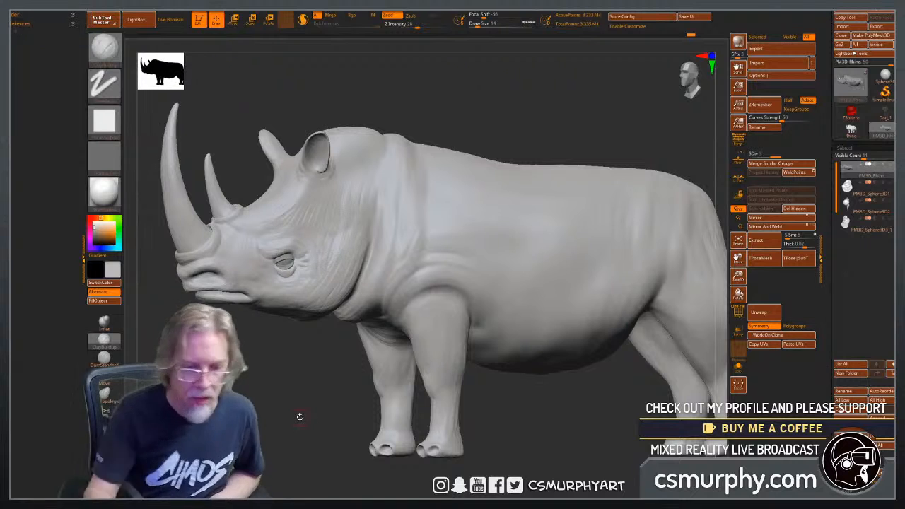
Save the project to the Desktop as Rhino Temara.ZPR, replacing the existing file.
left_click(234, 5)
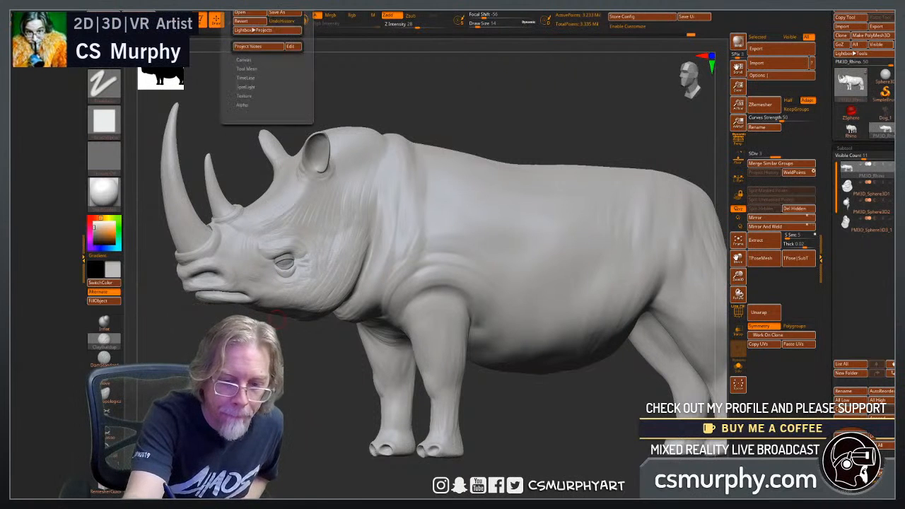
left_click(276, 12)
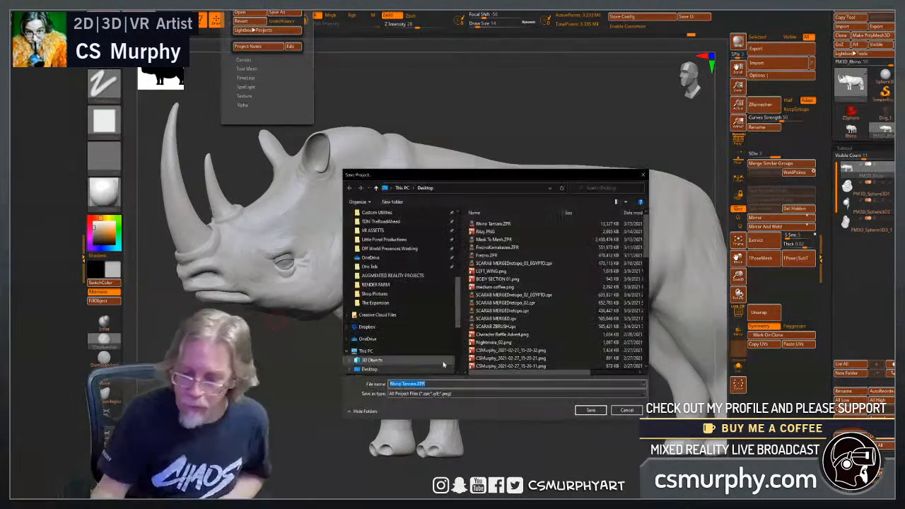
left_click(591, 410)
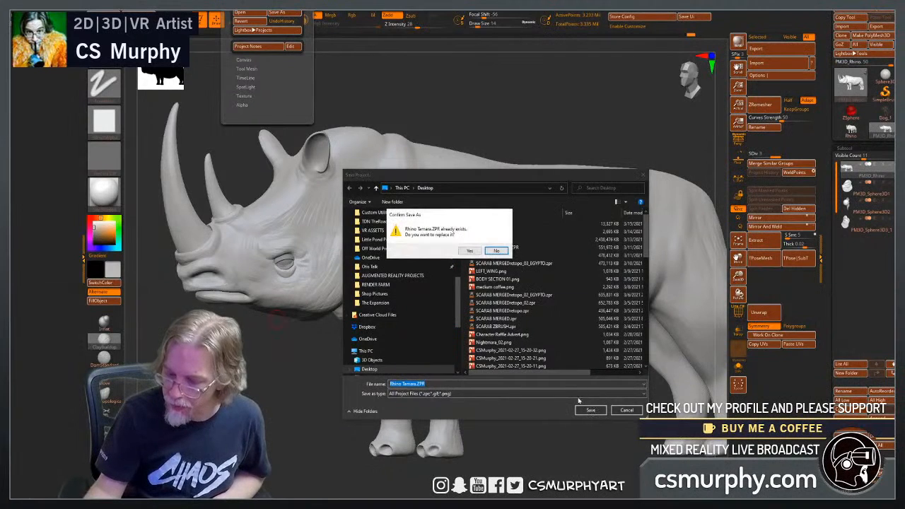
left_click(469, 253)
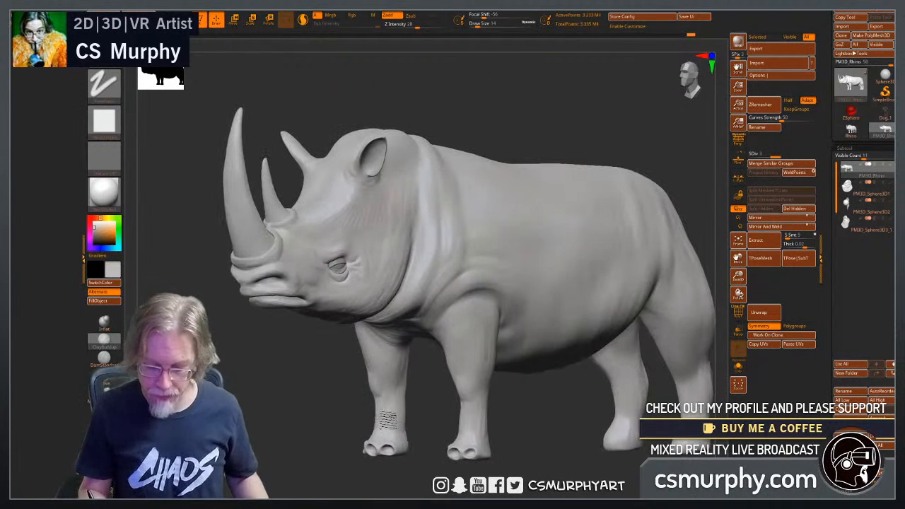
Sculpt fine horizontal skin wrinkles across the forehead between the rear horn and the ears.
left_click_drag(318, 356, 358, 355)
mouse_move(311, 327)
left_mouse_down("alt")
mouse_move(326, 419)
mouse_move(325, 405)
mouse_move(316, 414)
left_mouse_up("alt")
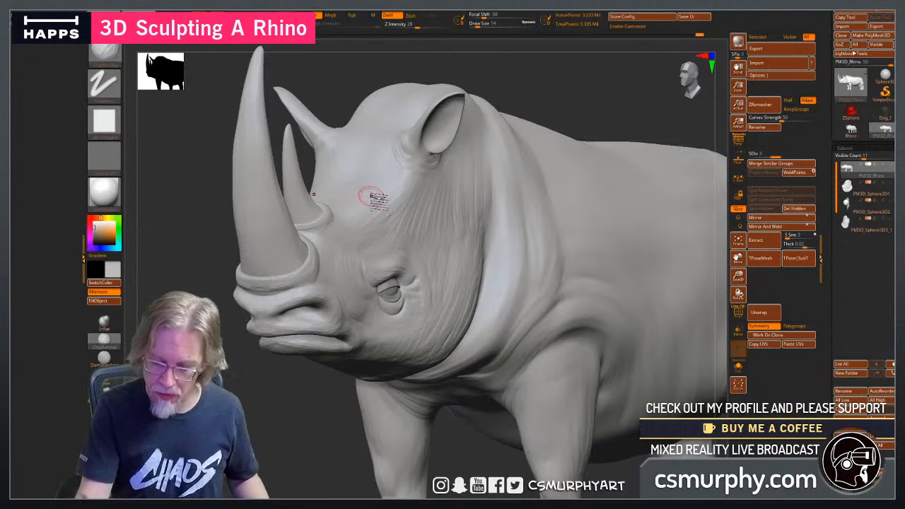
left_click_drag(263, 393, 262, 480)
mouse_move(369, 191)
left_mouse_down()
mouse_move(325, 159)
mouse_move(328, 151)
mouse_move(326, 167)
left_mouse_up()
left_click_drag(418, 349, 395, 385)
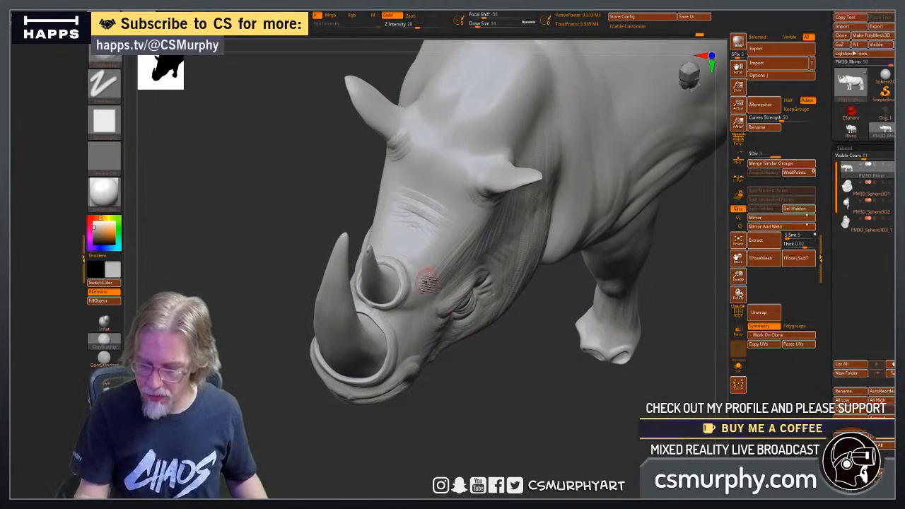
left_click_drag(428, 280, 401, 251)
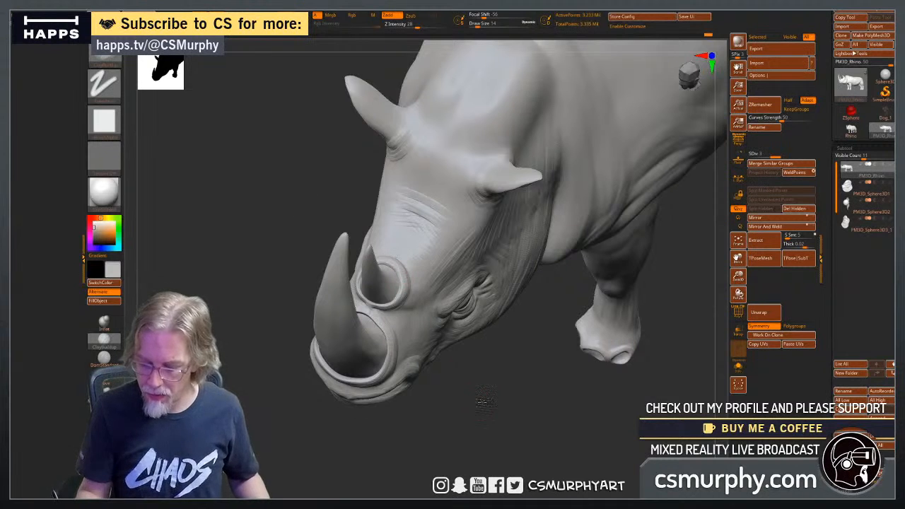
left_click_drag(484, 402, 468, 339)
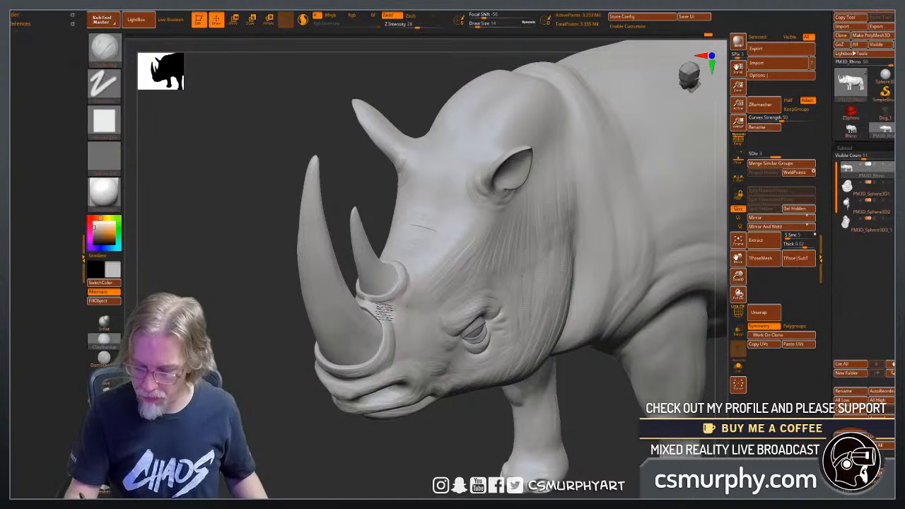
Sculpt fine skin wrinkles on the snout beside the horn collars and along the cheek in front of the eye.
left_click_drag(404, 304, 399, 325)
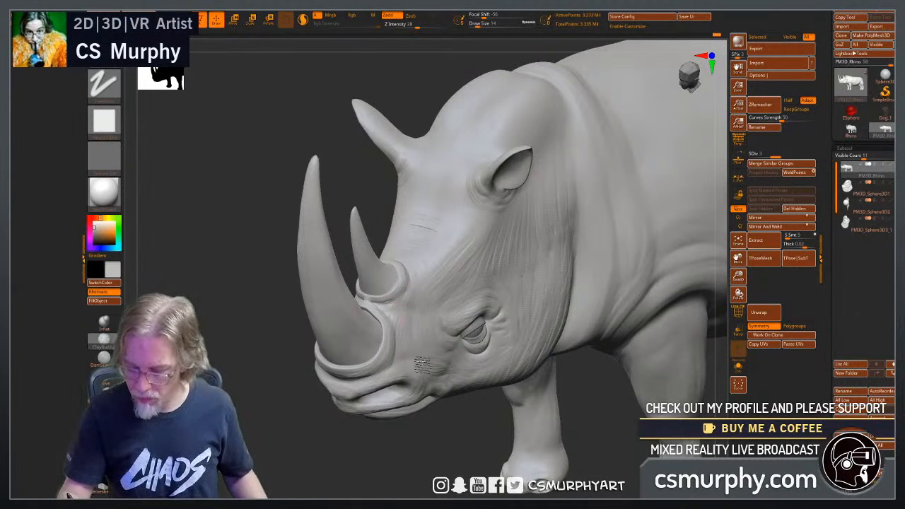
left_click_drag(397, 460, 401, 414)
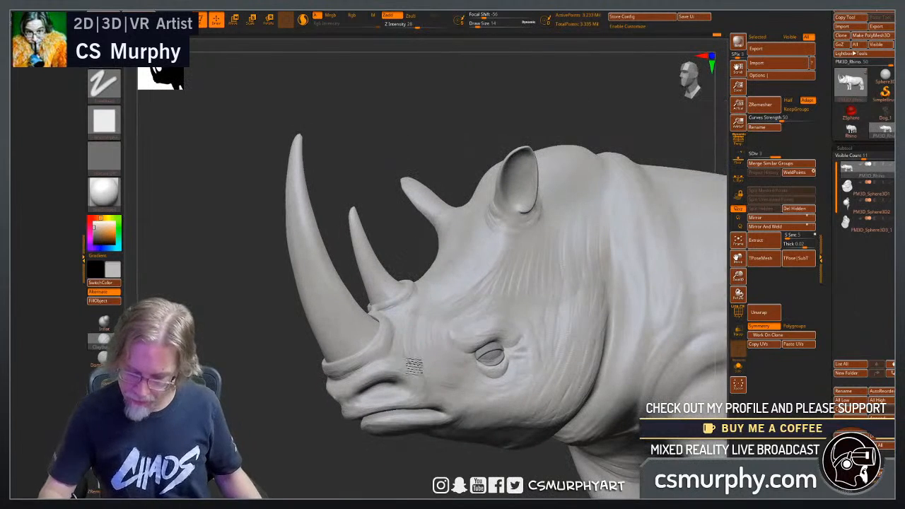
left_click_drag(361, 473, 275, 428)
left_click_drag(342, 427, 349, 448)
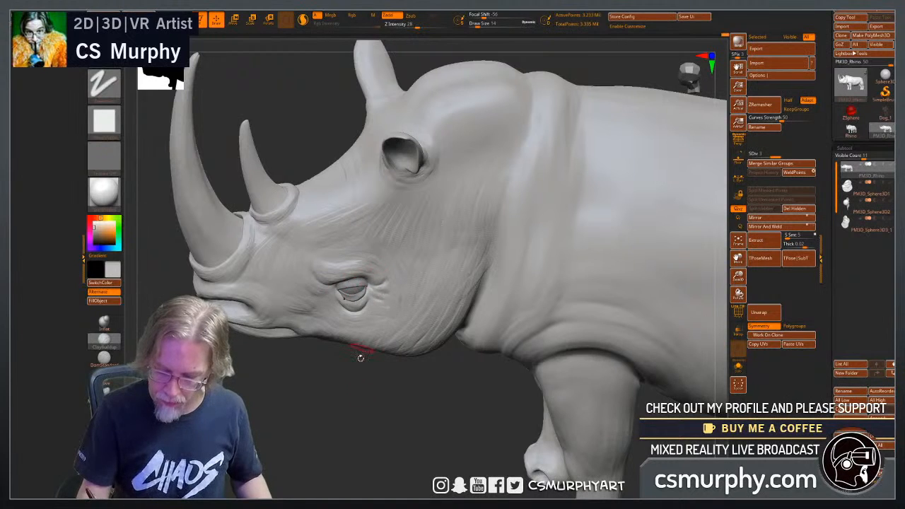
left_click_drag(360, 358, 360, 385)
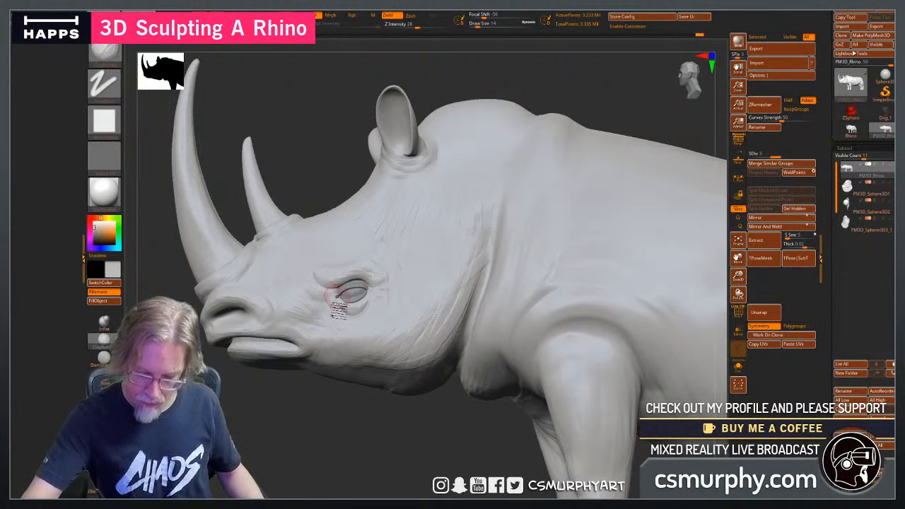
Sculpt fine skin wrinkles around the eye, over the brow and down the cheek toward the jaw.
mouse_move(359, 397)
left_mouse_down()
mouse_move(318, 411)
mouse_move(355, 413)
mouse_move(352, 435)
mouse_move(317, 422)
mouse_move(325, 418)
mouse_move(329, 440)
left_mouse_up()
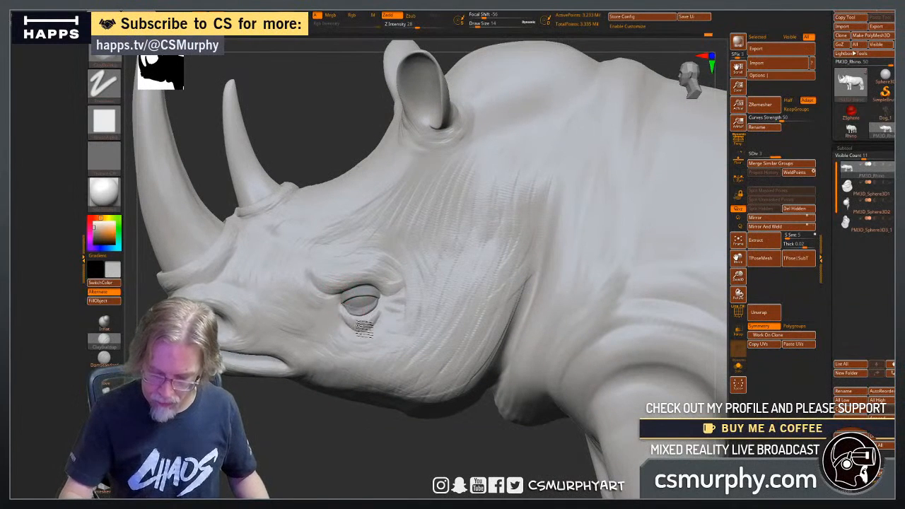
left_click_drag(318, 428, 334, 433)
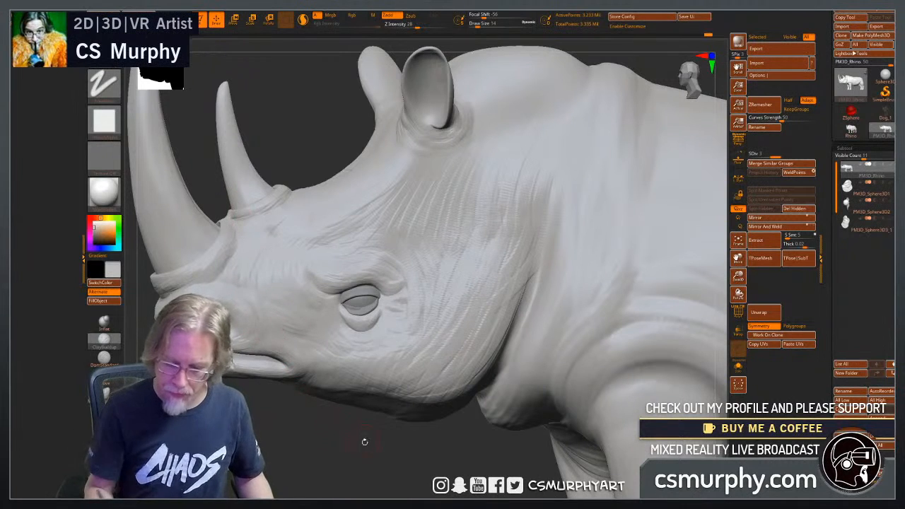
left_click_drag(364, 442, 325, 438, "alt")
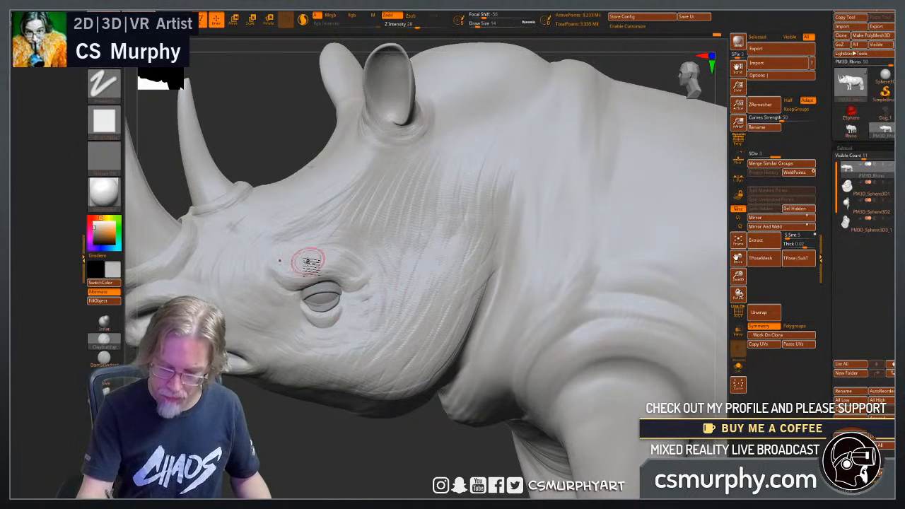
left_click_drag(379, 468, 395, 467)
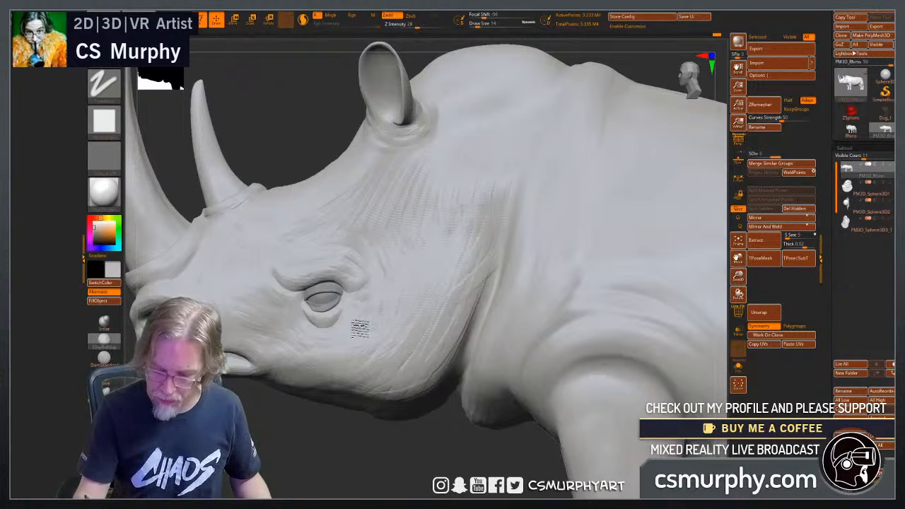
left_click_drag(357, 442, 406, 439)
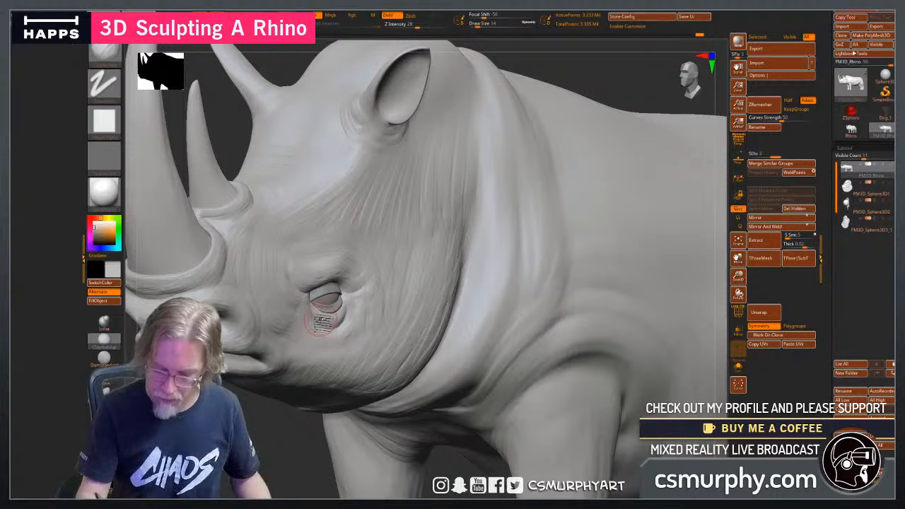
left_click_drag(263, 442, 317, 299)
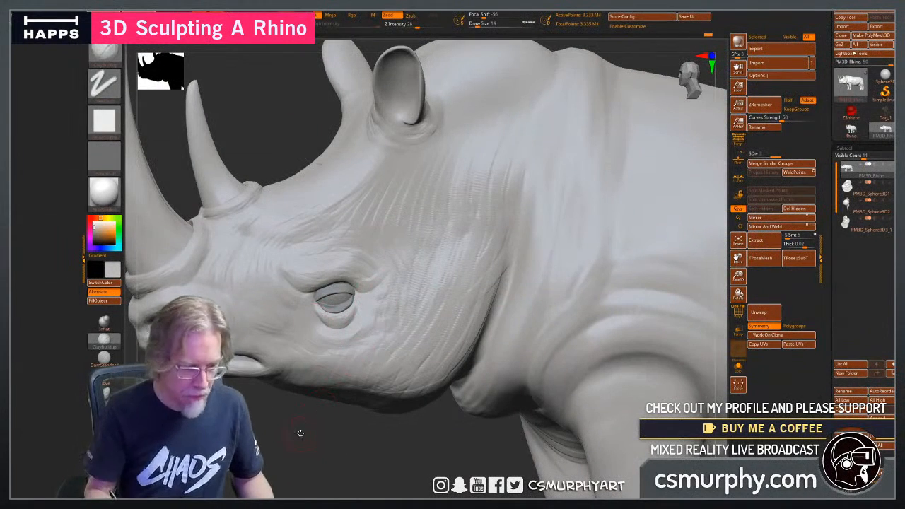
left_click_drag(289, 442, 322, 438)
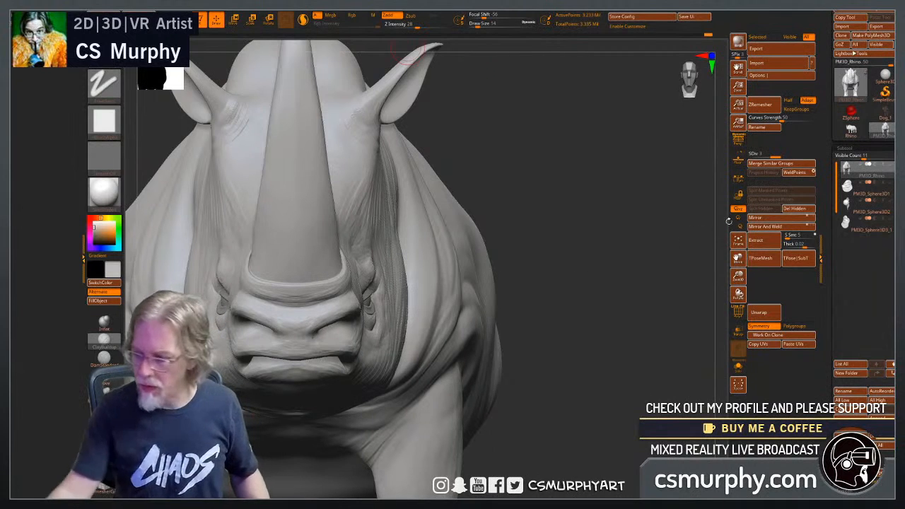
Lower the body to subdivision level 1 and mask everything except the upper muzzle around the nostrils.
left_click_drag(775, 154, 751, 155)
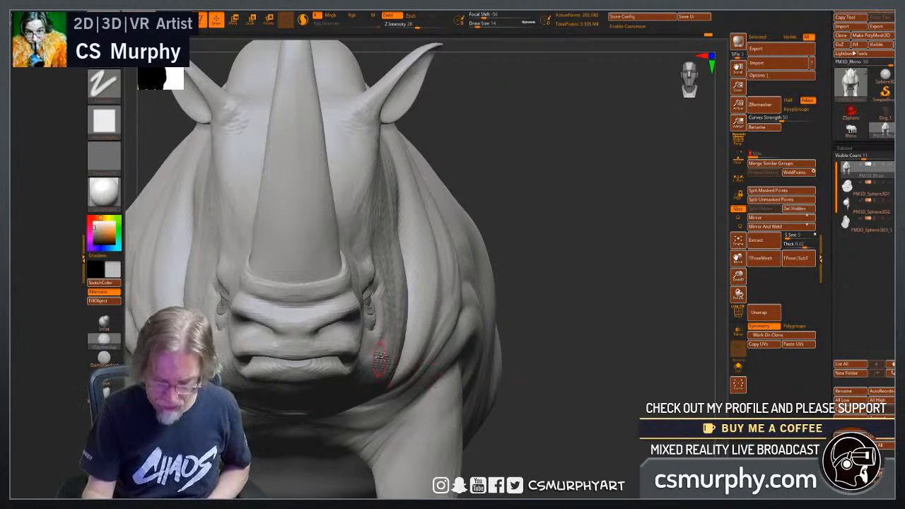
mouse_move(326, 307)
left_mouse_down("ctrl")
mouse_move(295, 331)
mouse_move(320, 353)
mouse_move(350, 347)
mouse_move(368, 323)
mouse_move(330, 311)
left_mouse_up("ctrl")
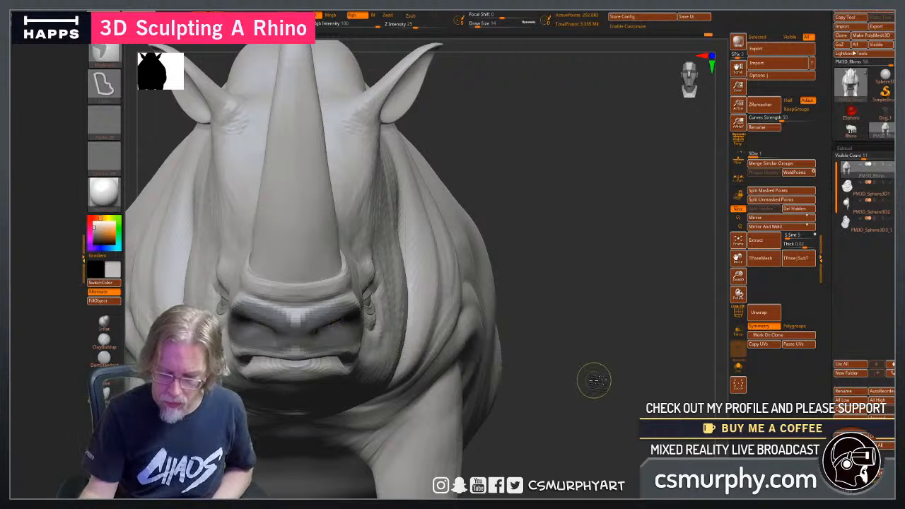
left_click(594, 380, "ctrl")
mouse_move(608, 397)
left_mouse_down()
mouse_move(599, 400)
mouse_move(610, 400)
left_mouse_up()
left_click(375, 307, "ctrl")
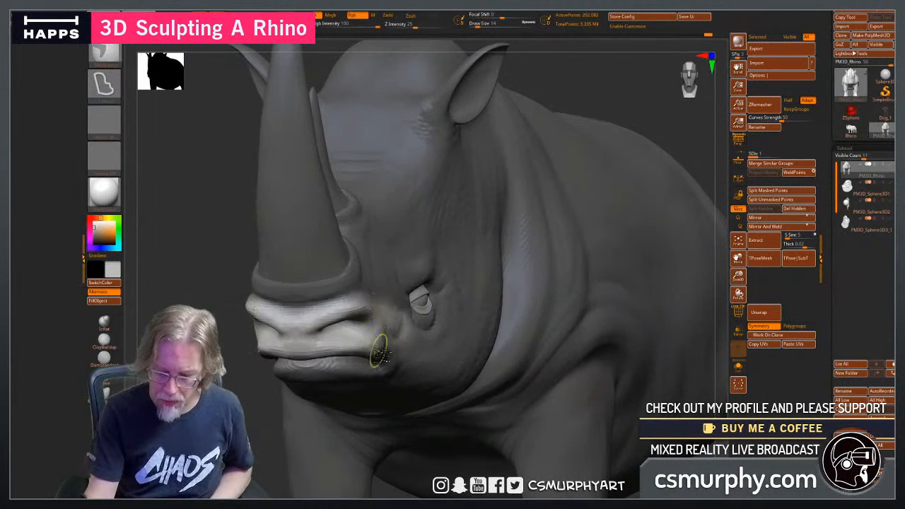
left_click(393, 402, "ctrl")
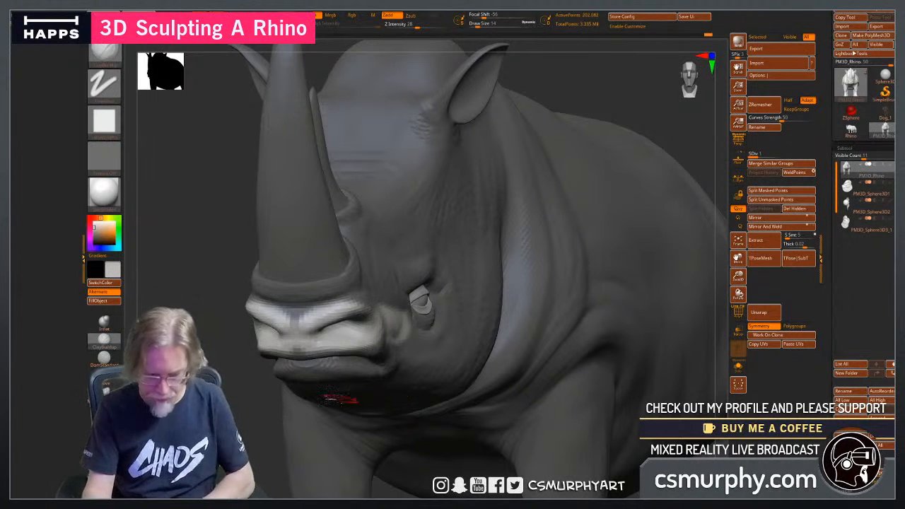
Reshape the unmasked nostrils and upper lip with a Move brush at draw size 34, working from the front and side.
left_click(107, 360)
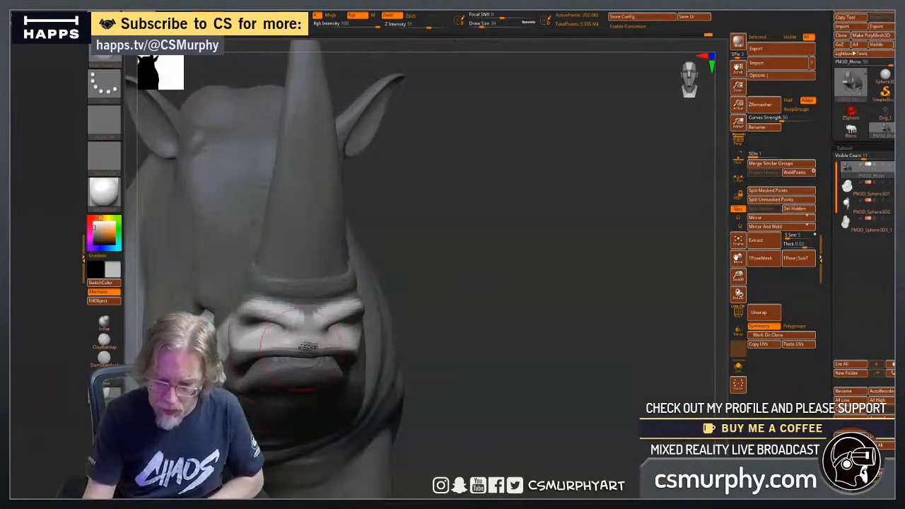
left_click_drag(500, 343, 431, 339)
left_click_drag(331, 319, 346, 328)
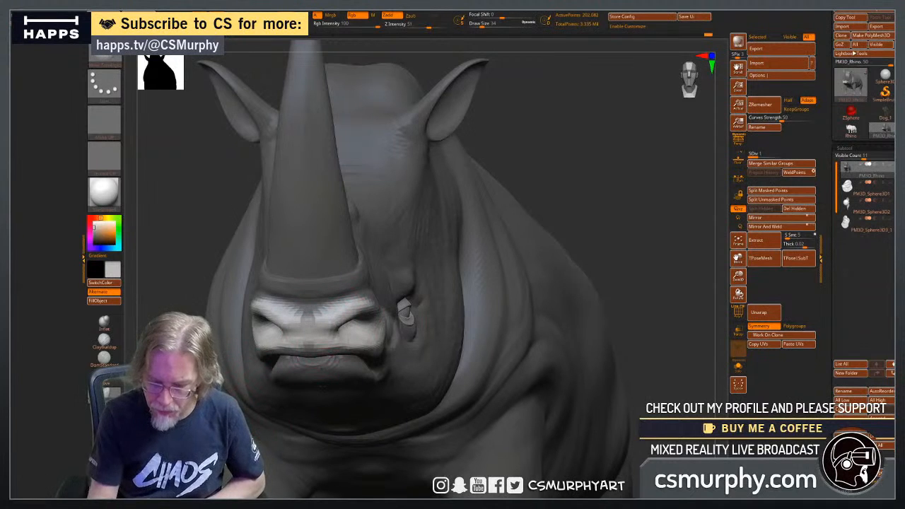
left_click_drag(537, 340, 457, 339)
mouse_move(396, 335)
left_mouse_down()
mouse_move(415, 327)
mouse_move(401, 337)
left_mouse_up()
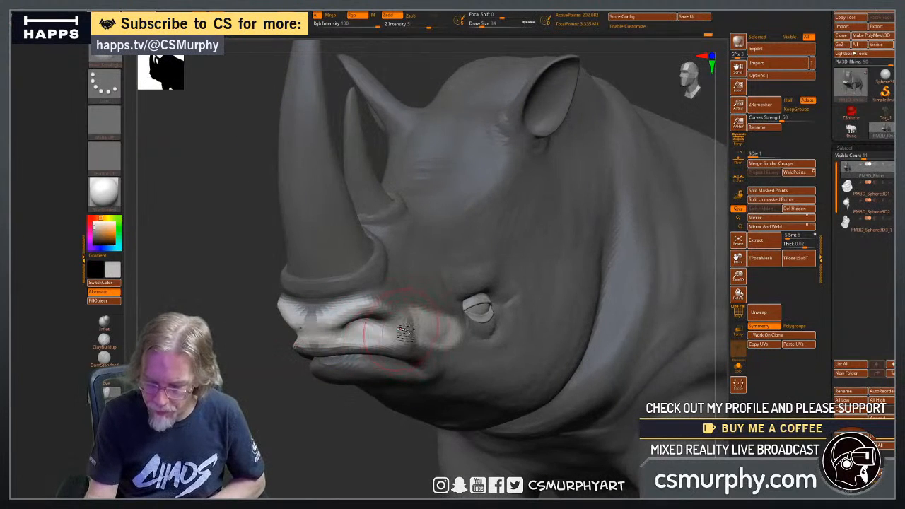
right_click_drag(404, 331, 484, 338)
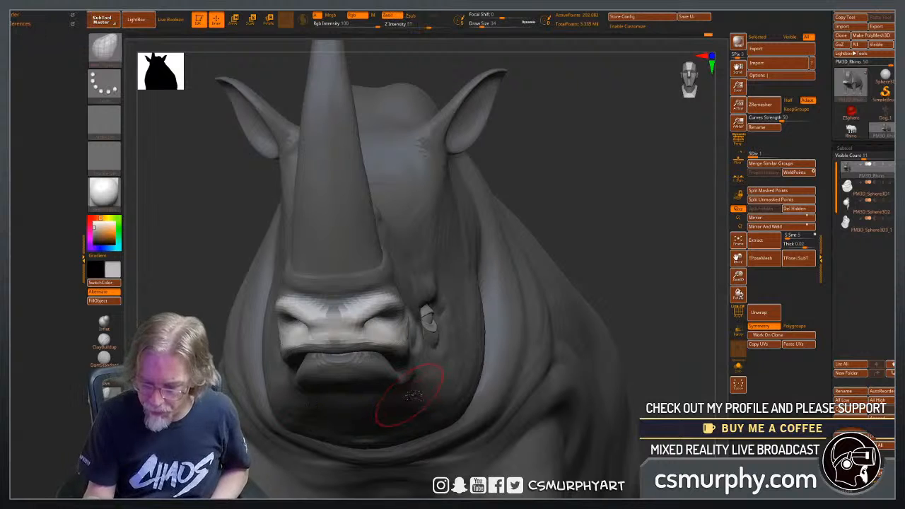
Open the nostrils into rounder shapes and adjust the muzzle's sides and the upper lip's underside with the Move brush.
left_click_drag(416, 325, 411, 318)
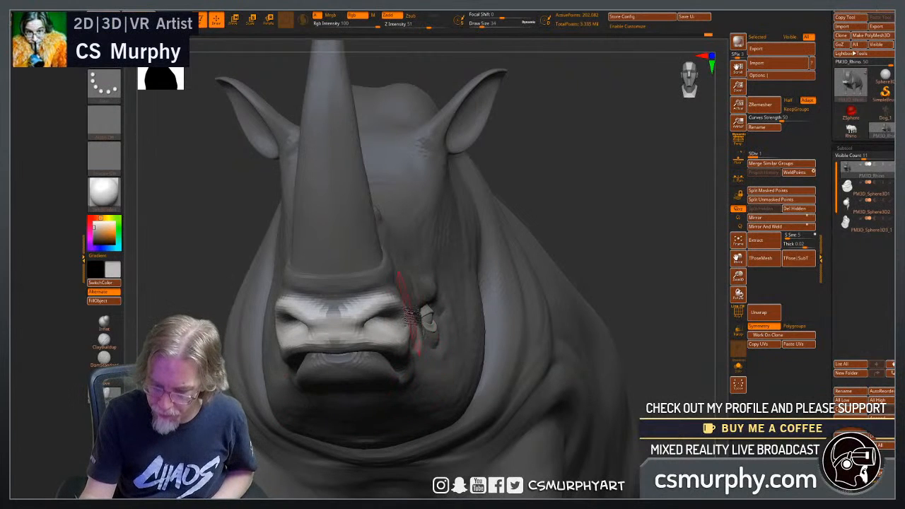
right_click_drag(421, 321, 424, 329)
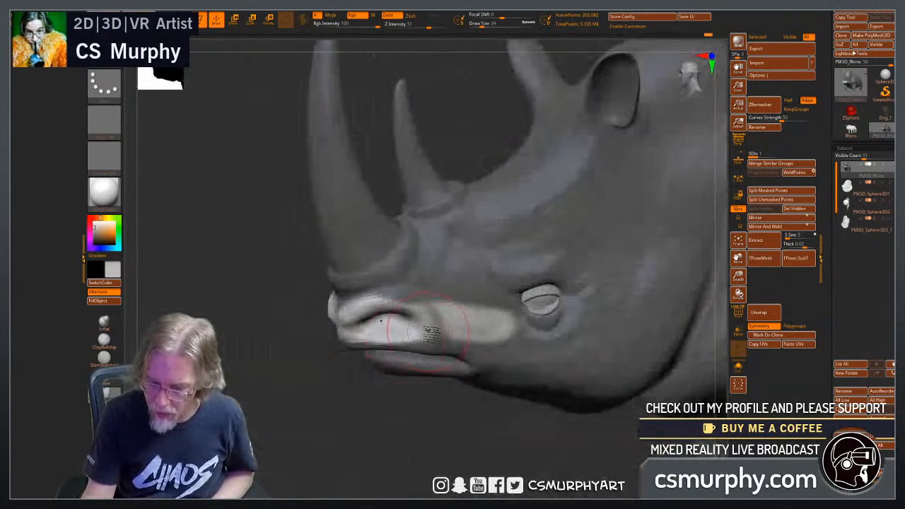
mouse_move(424, 342)
left_mouse_down()
mouse_move(424, 357)
mouse_move(421, 338)
left_mouse_up()
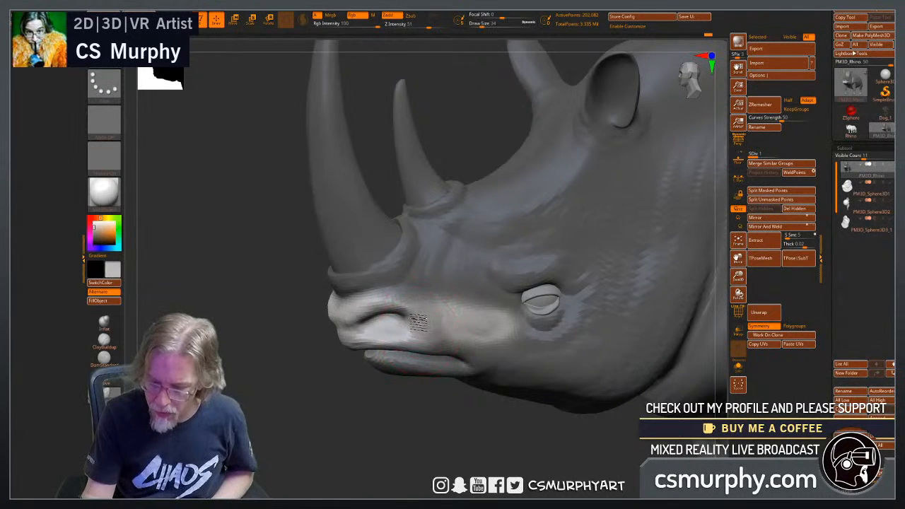
left_click_drag(314, 410, 357, 332)
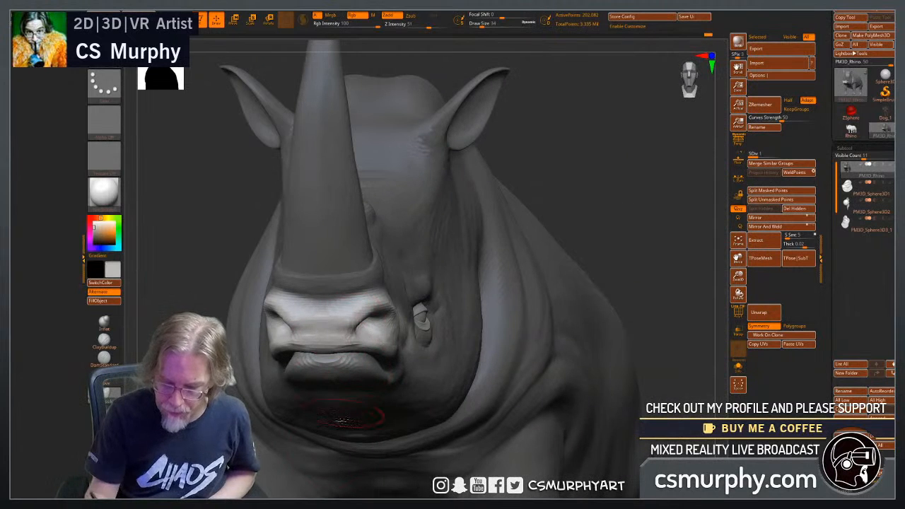
left_click_drag(612, 259, 518, 241)
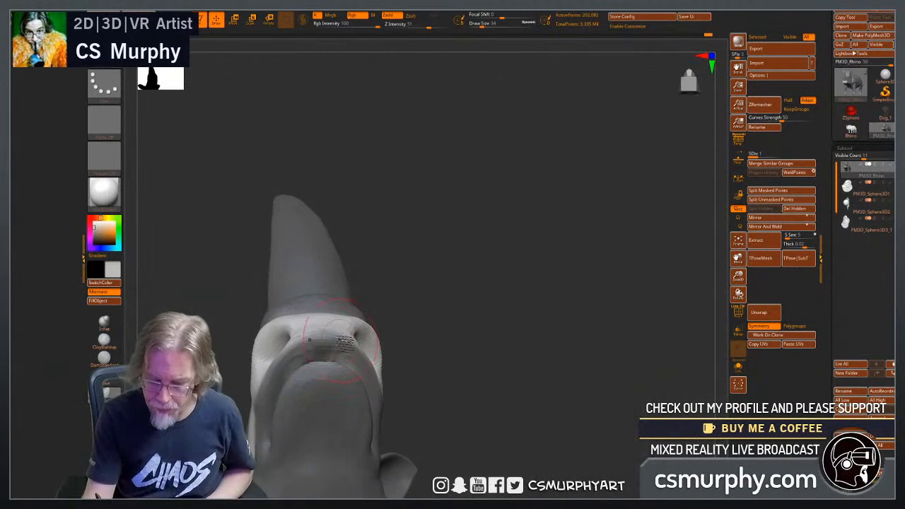
left_click_drag(462, 317, 524, 373)
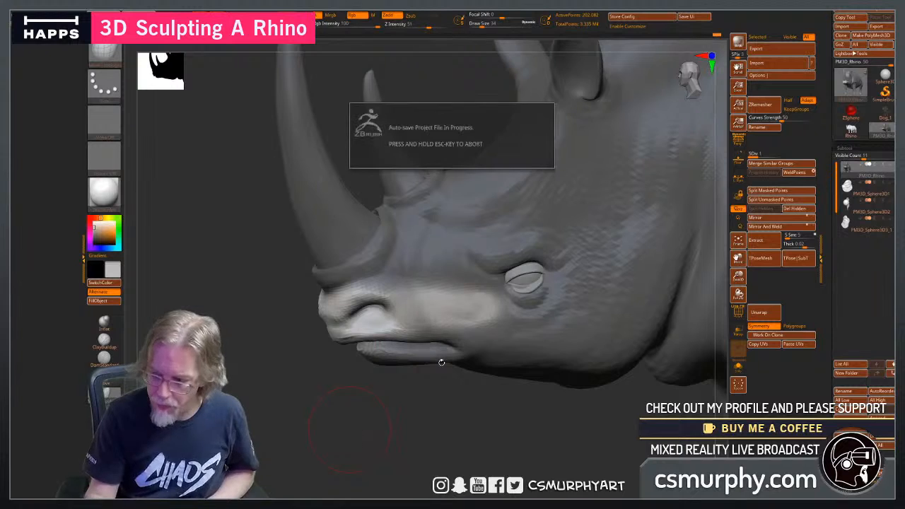
Raise the body to subdivision level 2, adjust the upper lip and clear the mask.
left_click(749, 156)
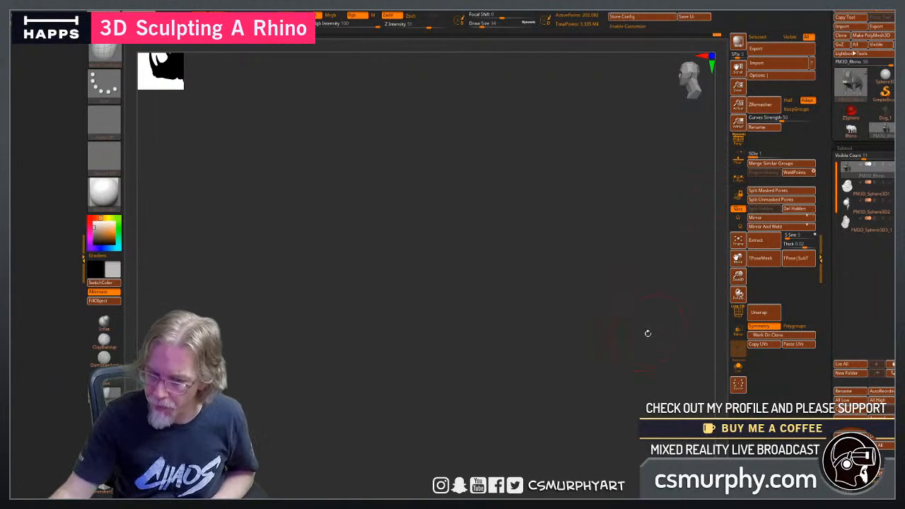
left_click_drag(651, 347, 663, 349)
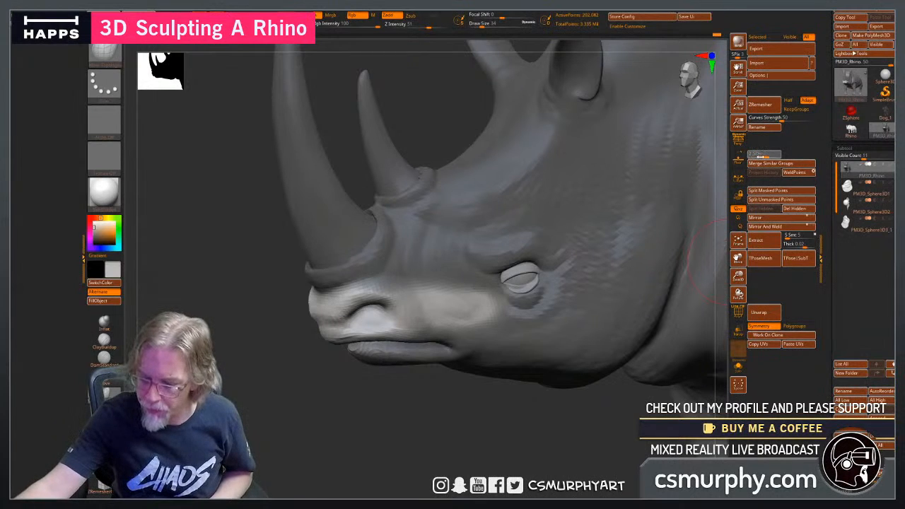
left_click(761, 156)
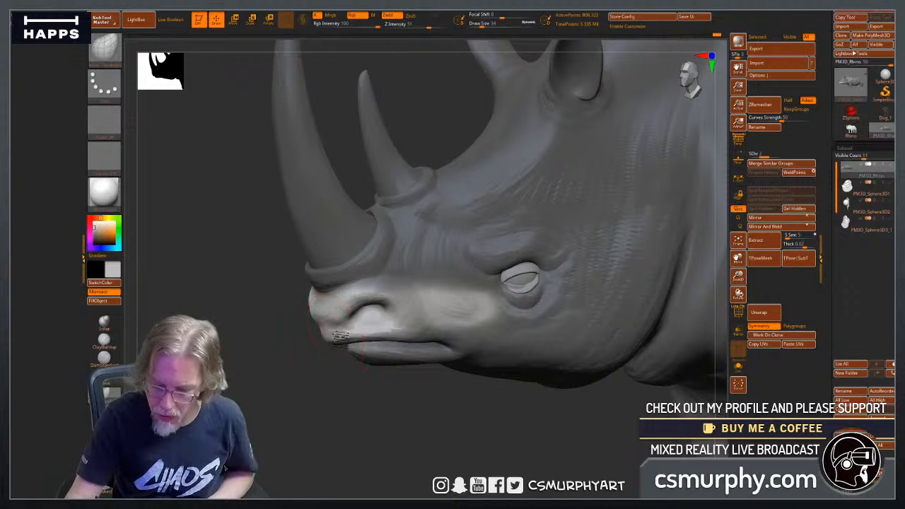
left_click_drag(374, 420, 389, 357)
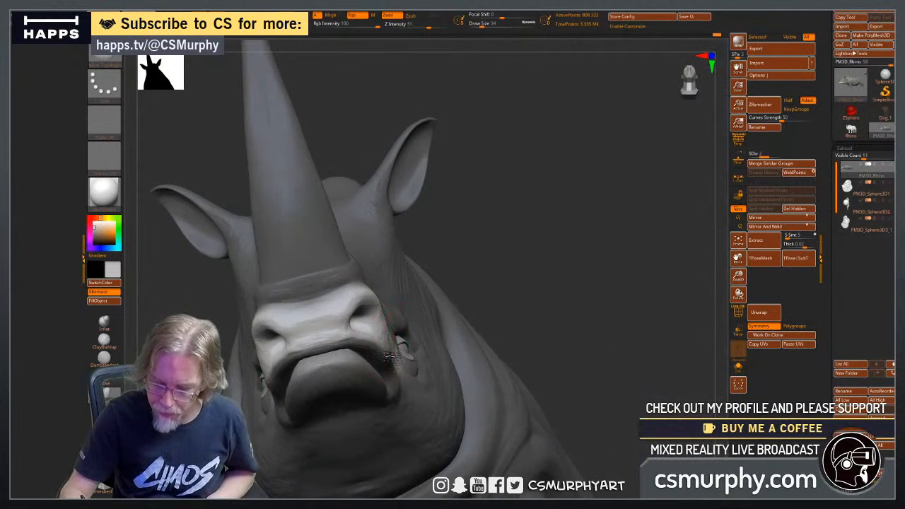
left_click_drag(450, 332, 433, 353)
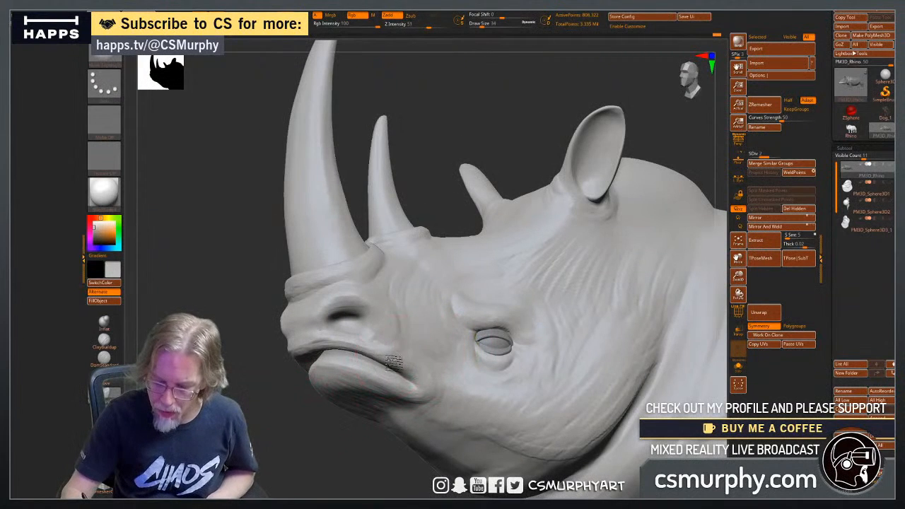
Refine the front of the upper lip with the Move brush from below and the side, and check the head.
left_click_drag(295, 464, 481, 396)
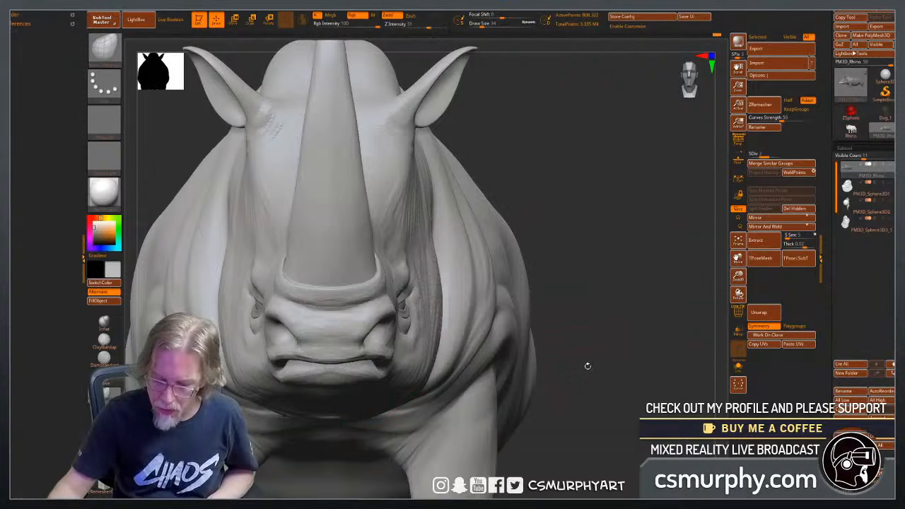
left_click_drag(587, 366, 601, 265)
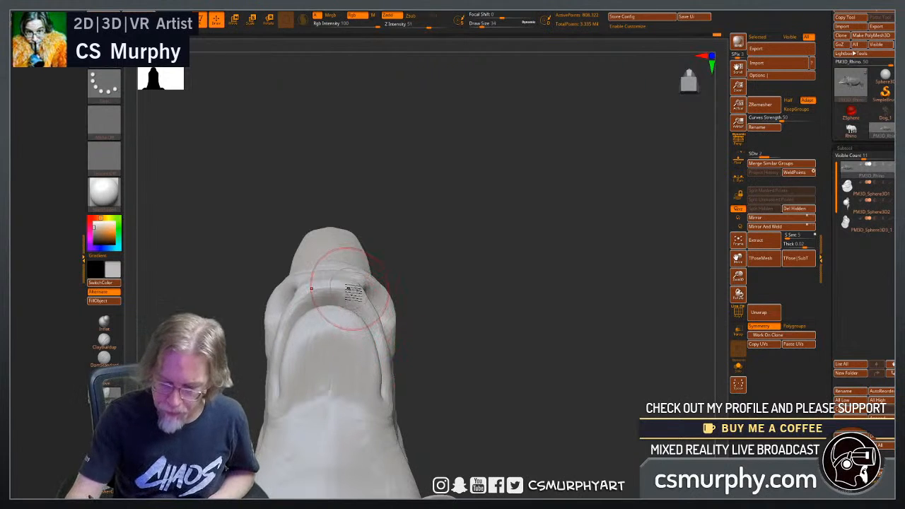
mouse_move(459, 340)
left_mouse_down()
mouse_move(490, 351)
mouse_move(501, 418)
mouse_move(471, 355)
mouse_move(494, 352)
left_mouse_up()
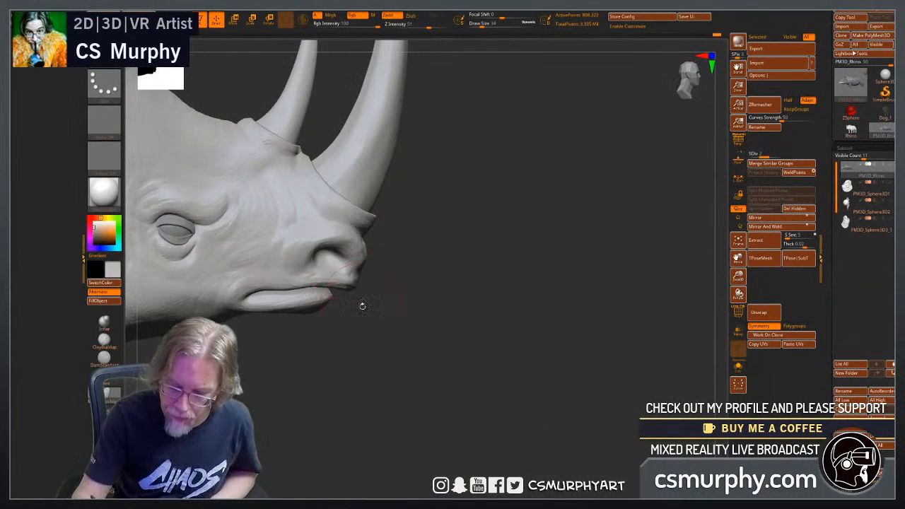
mouse_move(399, 333)
left_mouse_down()
mouse_move(344, 343)
mouse_move(340, 325)
left_mouse_up()
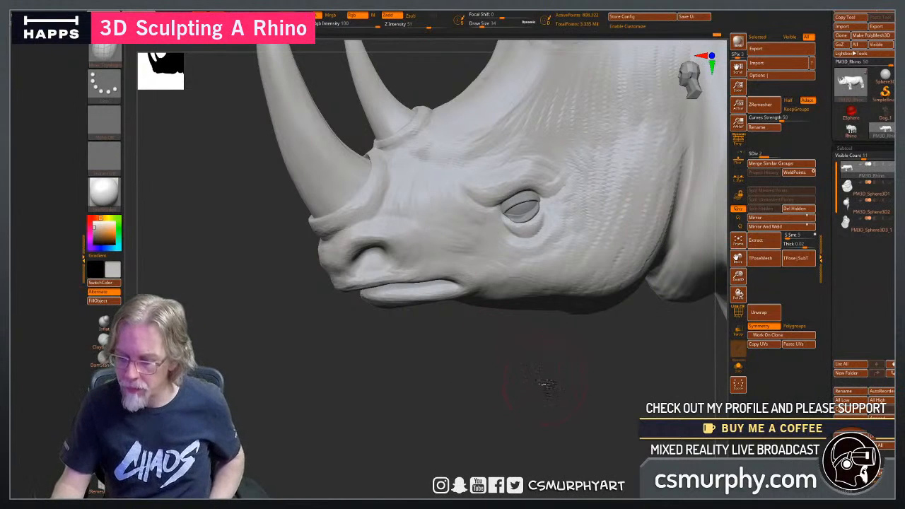
mouse_move(546, 384)
left_mouse_down()
mouse_move(495, 403)
mouse_move(462, 431)
mouse_move(467, 420)
mouse_move(448, 466)
left_mouse_up()
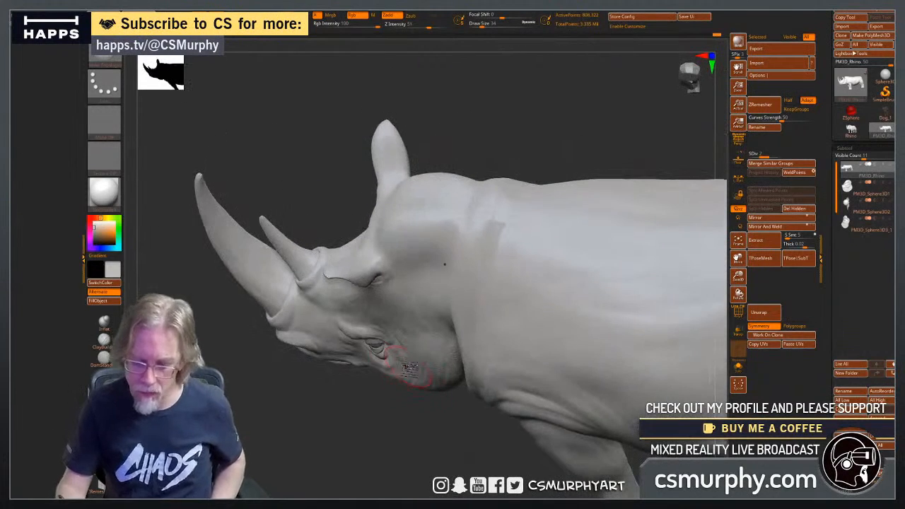
Build up skin creases behind the ear and along the upper neck with the ClayBuildup brush at draw size 34.
left_click_drag(356, 468, 302, 432)
left_click(104, 340)
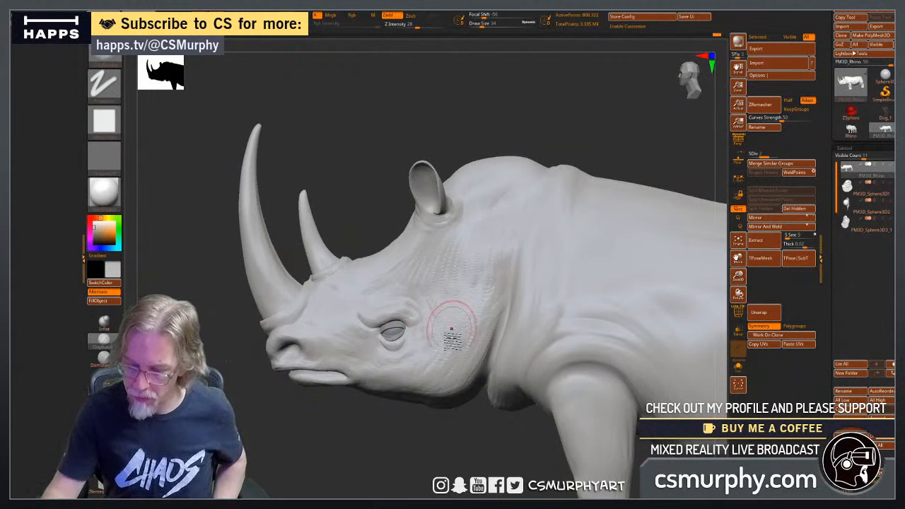
left_click_drag(455, 428, 474, 472)
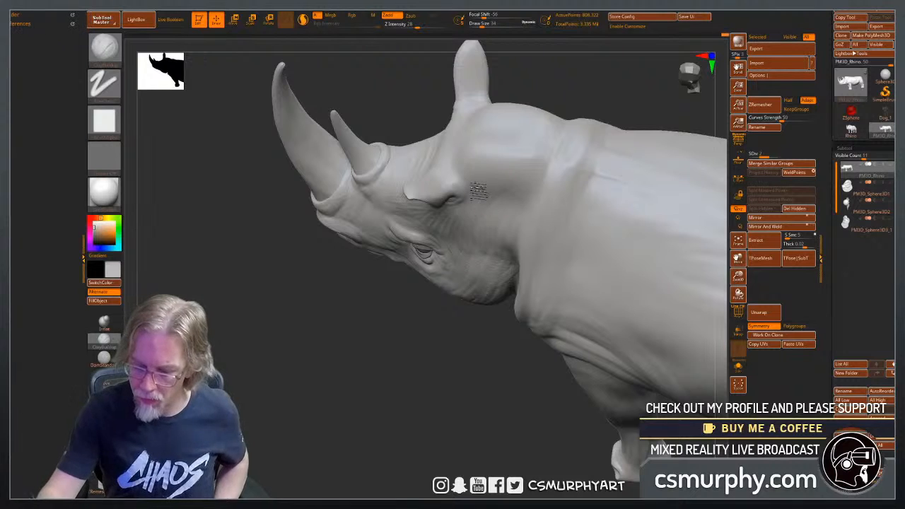
mouse_move(493, 172)
left_mouse_down()
mouse_move(499, 194)
mouse_move(501, 137)
mouse_move(529, 196)
left_mouse_up()
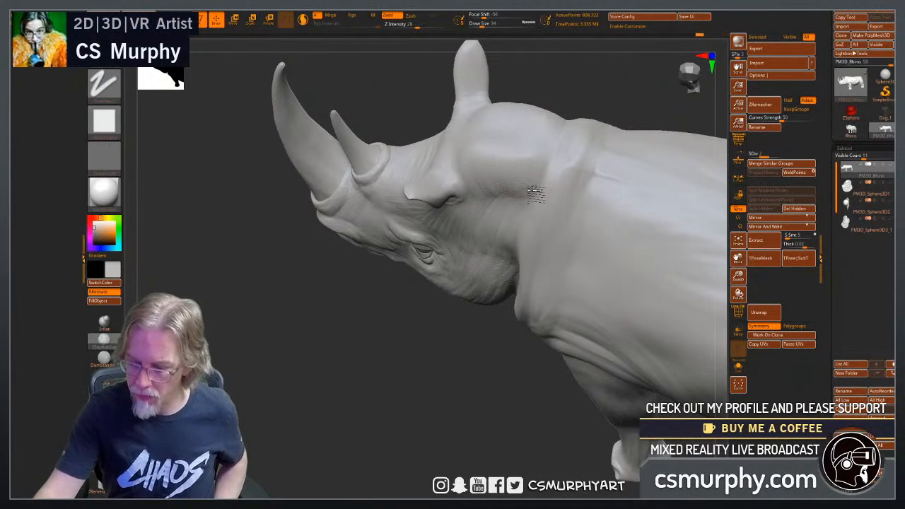
left_click_drag(452, 413, 519, 293)
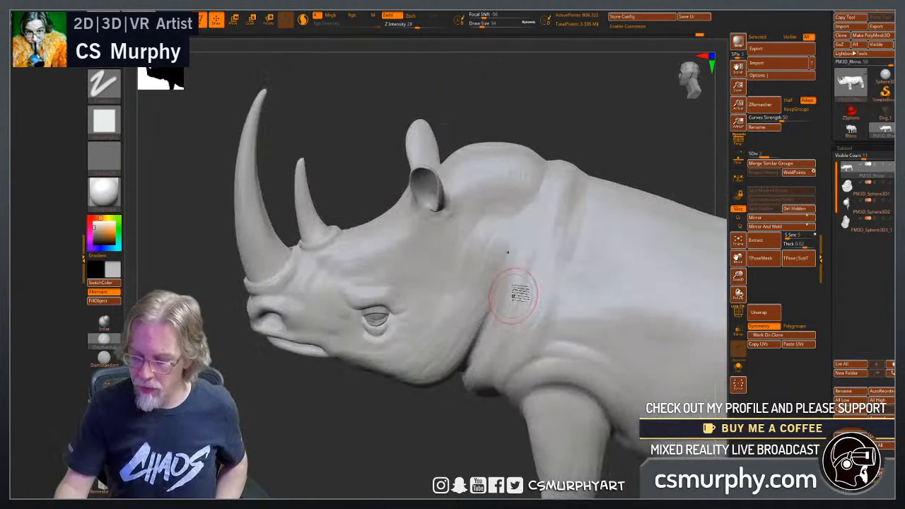
Add skin texture and creases to the cheek, jaw and throat with ClayBuildup strokes.
left_click_drag(306, 412, 374, 424)
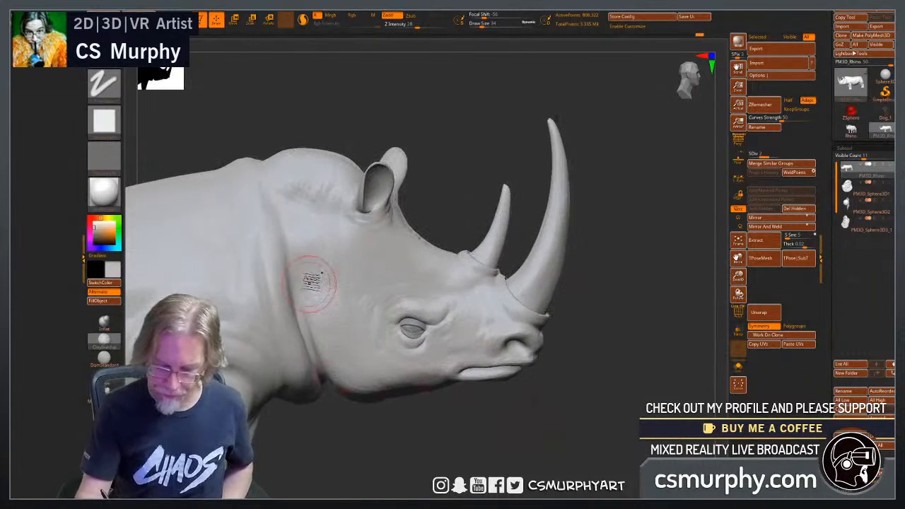
left_click_drag(311, 327, 344, 344)
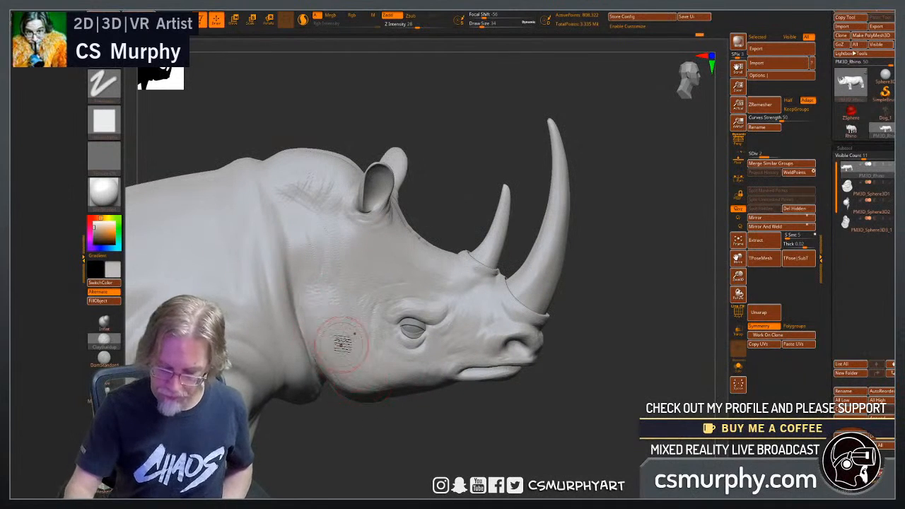
mouse_move(388, 470)
left_mouse_down()
mouse_move(310, 431)
mouse_move(304, 311)
left_mouse_up()
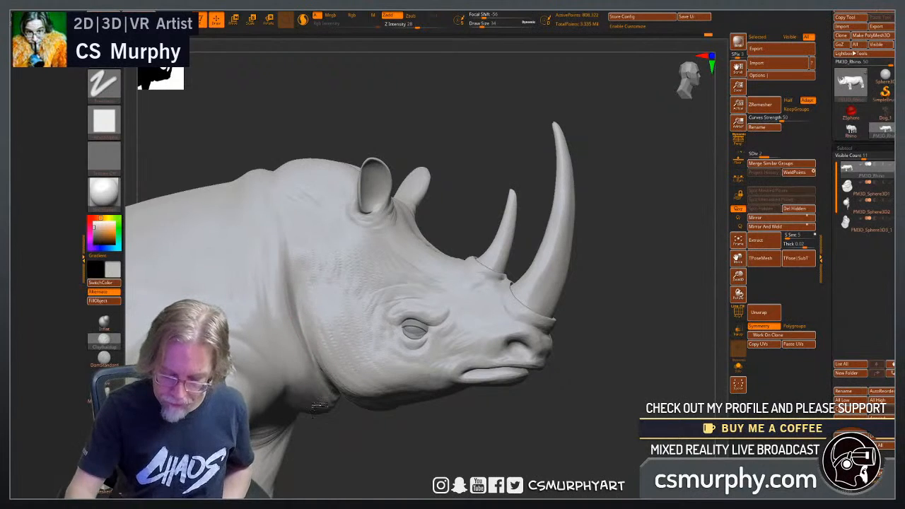
left_click_drag(371, 463, 357, 403)
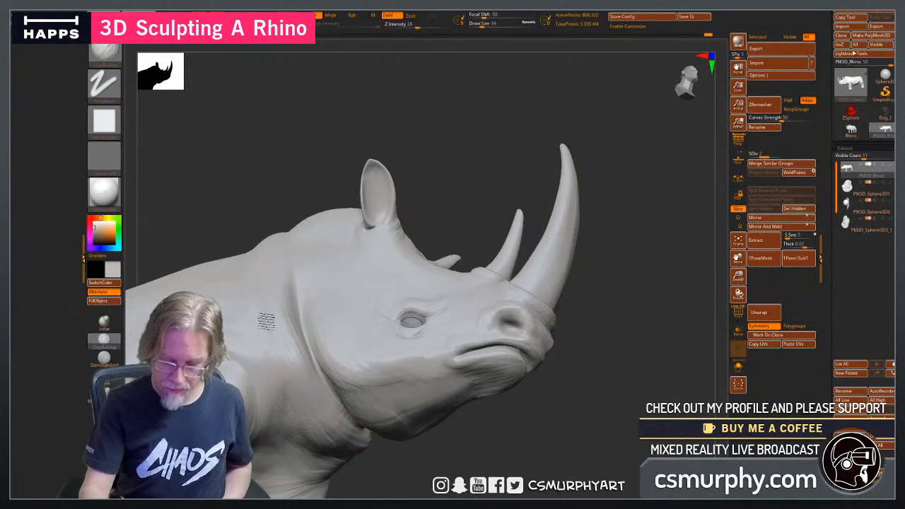
left_click_drag(456, 466, 344, 415)
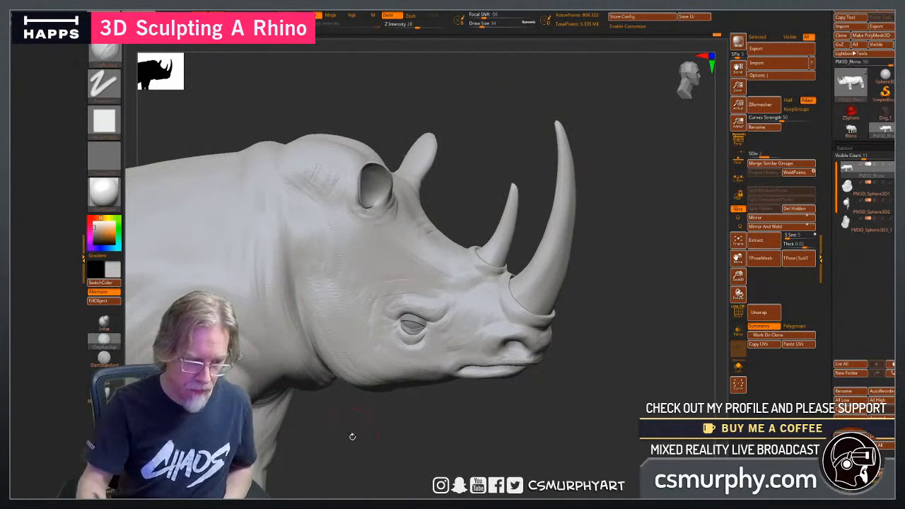
Build up the skin folds between the neck and shoulder from the side.
left_click_drag(388, 449, 441, 486, "alt")
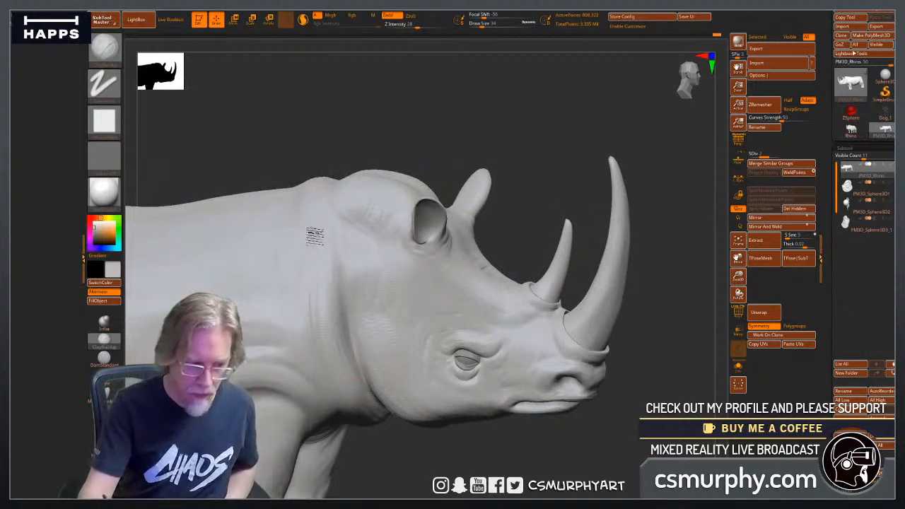
left_click_drag(386, 471, 377, 393)
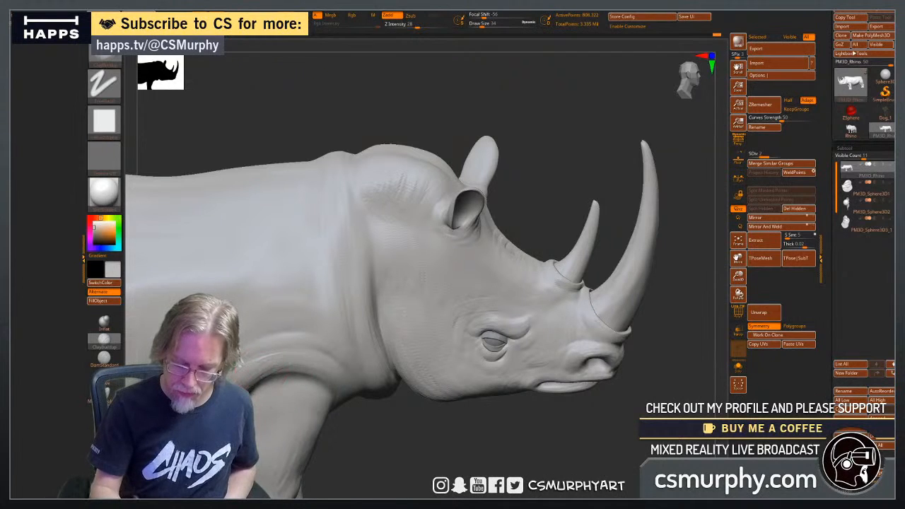
left_click_drag(396, 453, 367, 428)
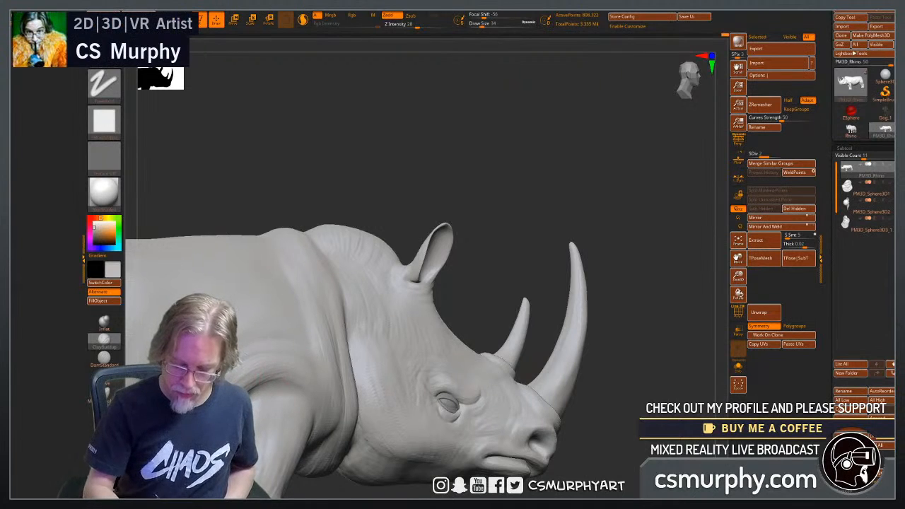
Mask the upper front leg below the shoulder fold with a lasso mask, keeping the neck unmasked.
key("shift")
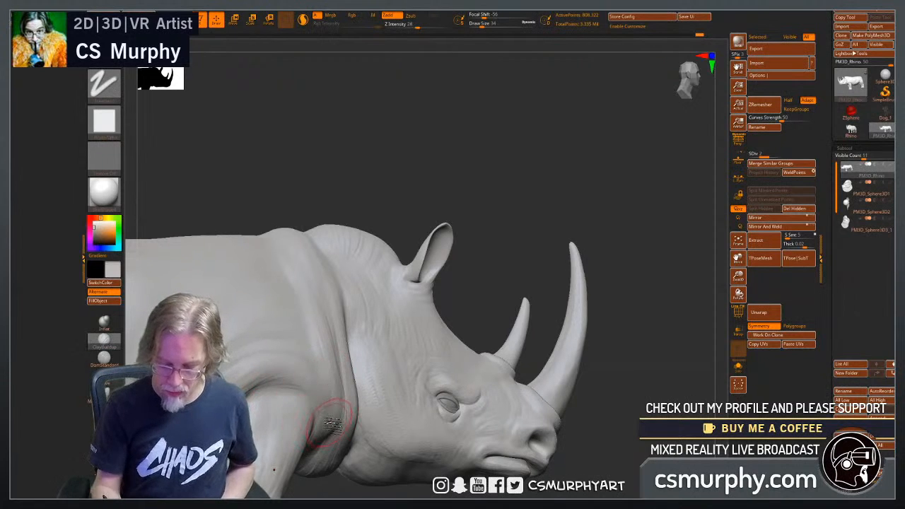
key("ctrl")
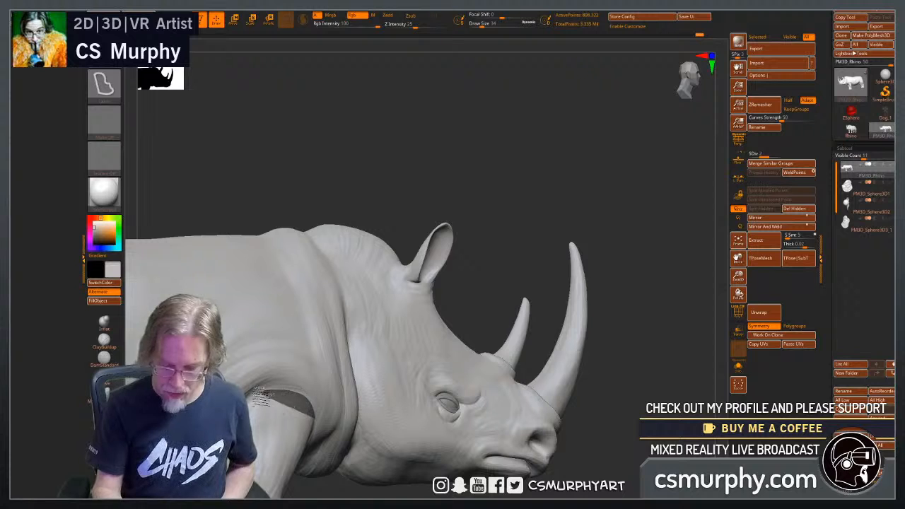
mouse_move(316, 487)
left_mouse_down("ctrl")
mouse_move(359, 429)
mouse_move(356, 417)
left_mouse_up("ctrl")
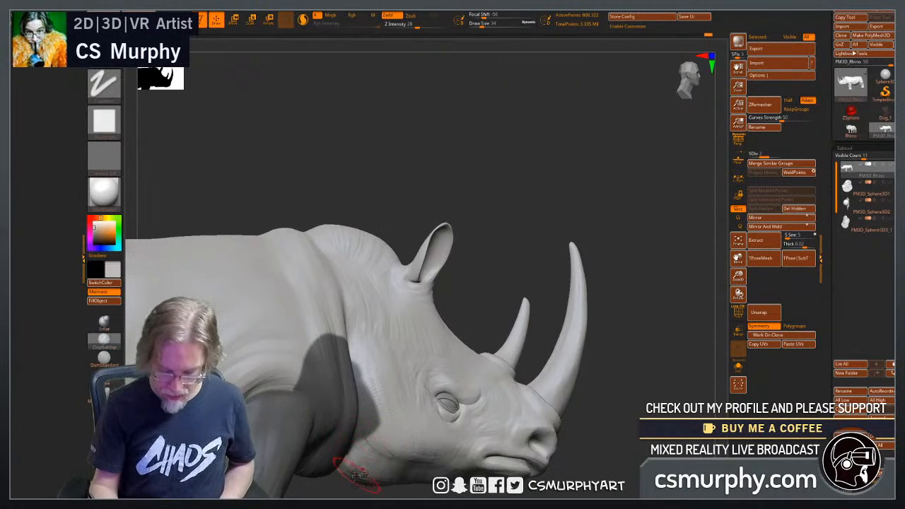
left_click(357, 472, "ctrl")
mouse_move(336, 487)
left_mouse_down()
mouse_move(314, 457)
mouse_move(303, 400)
mouse_move(267, 399)
mouse_move(255, 454)
left_mouse_up()
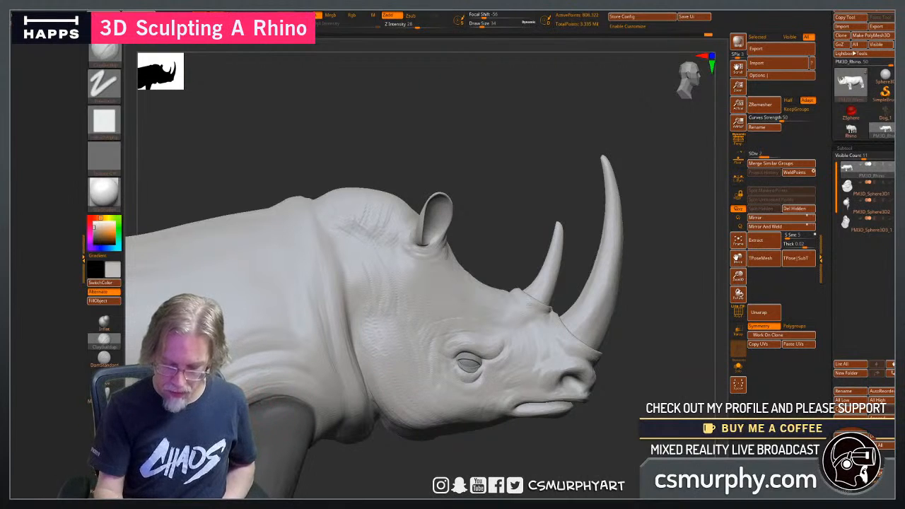
Build up and smooth the skin fold around the masked front leg, from the shoulder to the flank, at draw size 54.
key("shift")
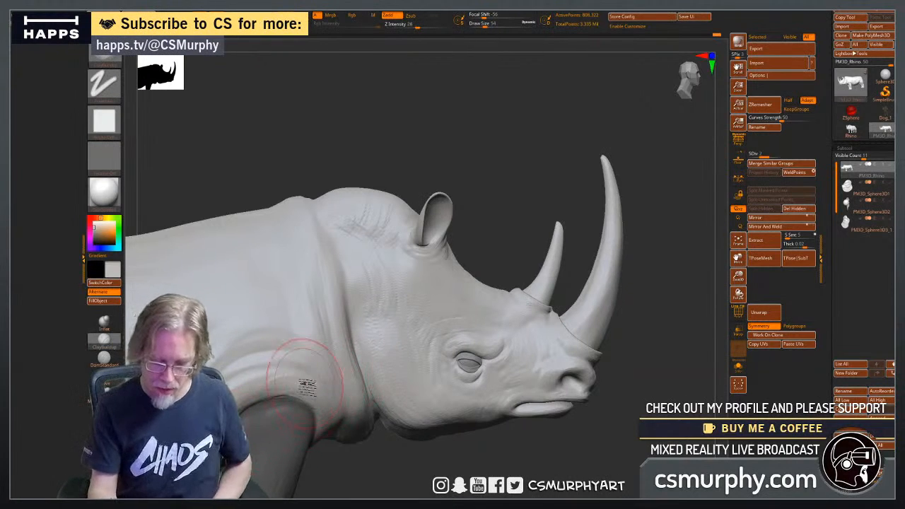
left_click_drag(352, 468, 295, 431)
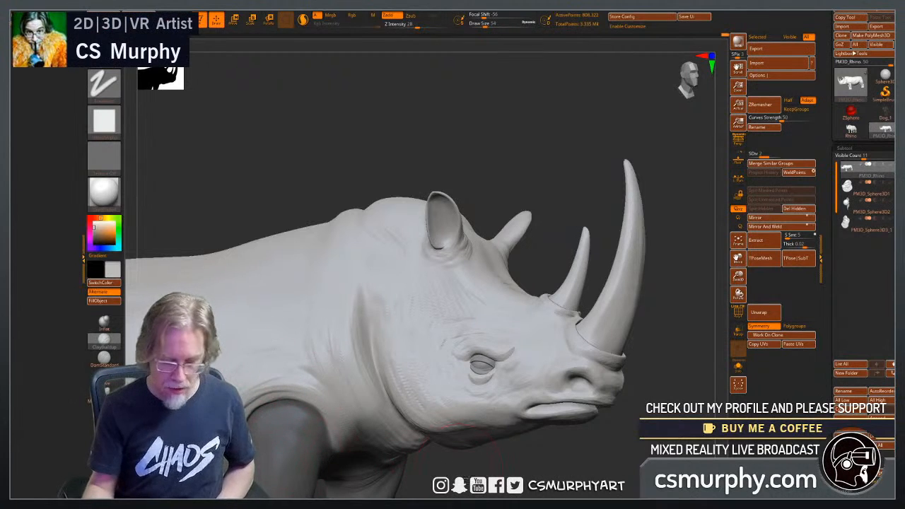
left_click_drag(456, 463, 380, 466, "alt")
left_click_drag(514, 433, 524, 305)
left_click_drag(539, 353, 418, 416)
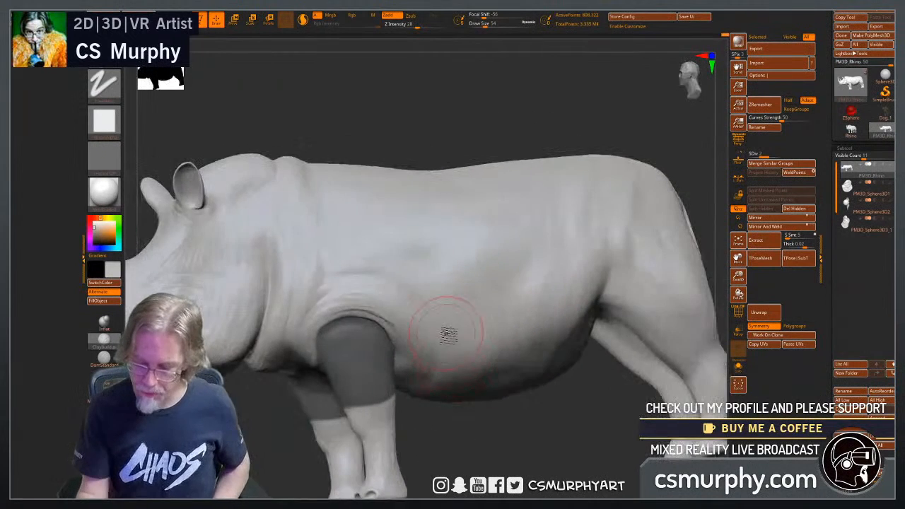
mouse_move(431, 335)
left_mouse_down("shift")
mouse_move(415, 317)
mouse_move(428, 344)
left_mouse_up("shift")
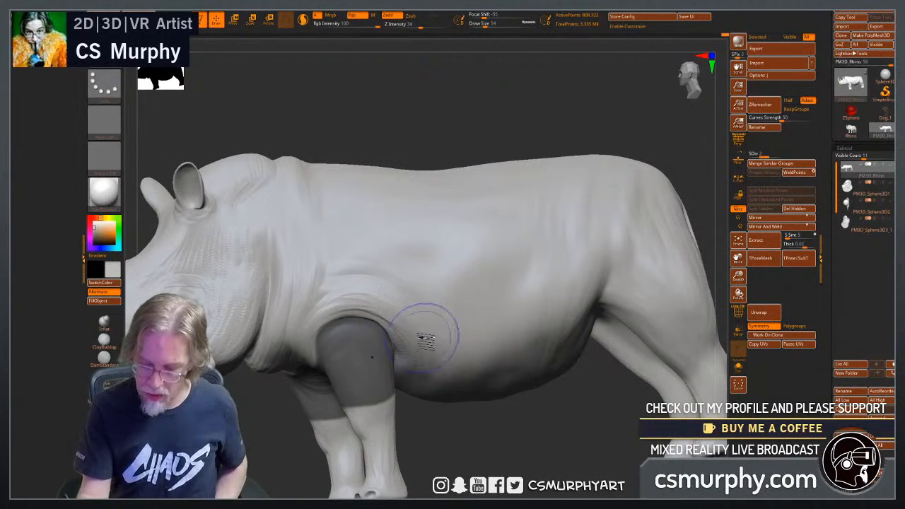
mouse_move(374, 318)
left_mouse_down("shift")
mouse_move(359, 303)
mouse_move(364, 292)
left_mouse_up("shift")
Refine the lasso mask on the front legs' inner side and begin sculpting the chest beside them.
mouse_move(471, 435)
left_mouse_down()
mouse_move(489, 447)
mouse_move(493, 390)
mouse_move(452, 385)
left_mouse_up()
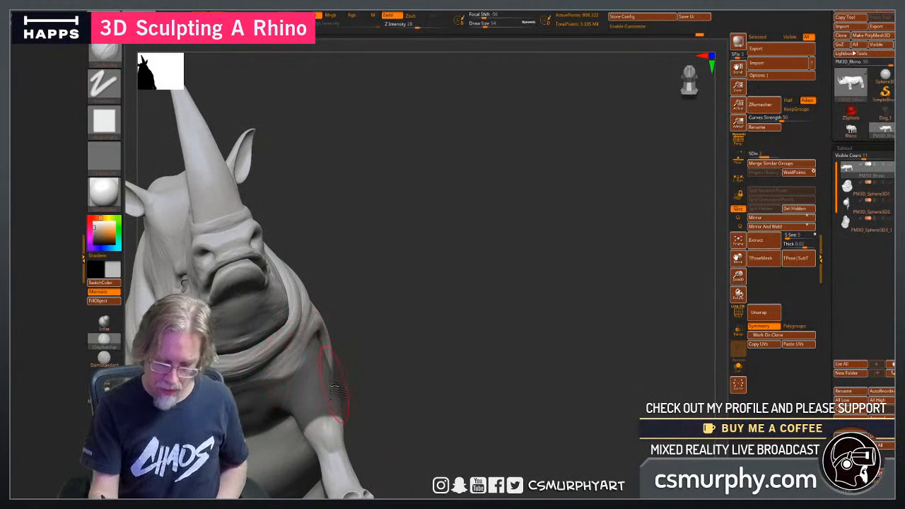
left_click_drag(334, 385, 328, 394)
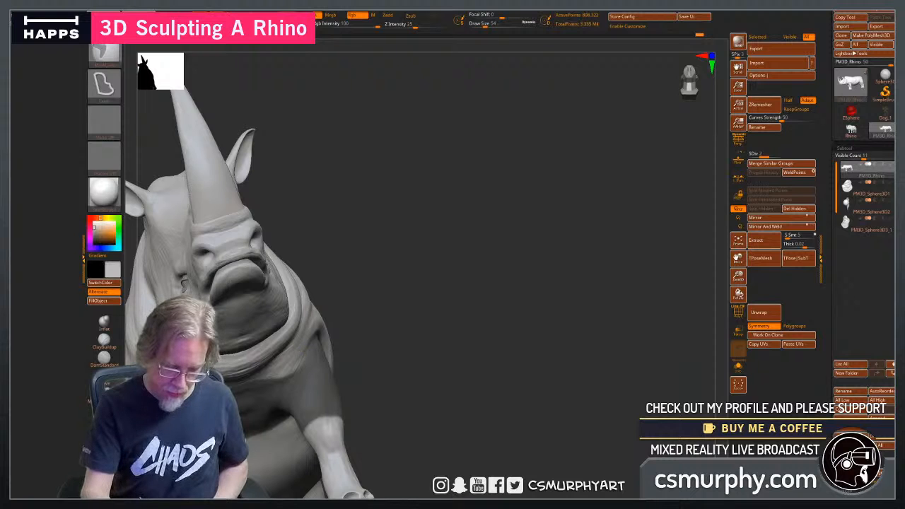
left_click_drag(245, 363, 244, 358, "ctrl+alt")
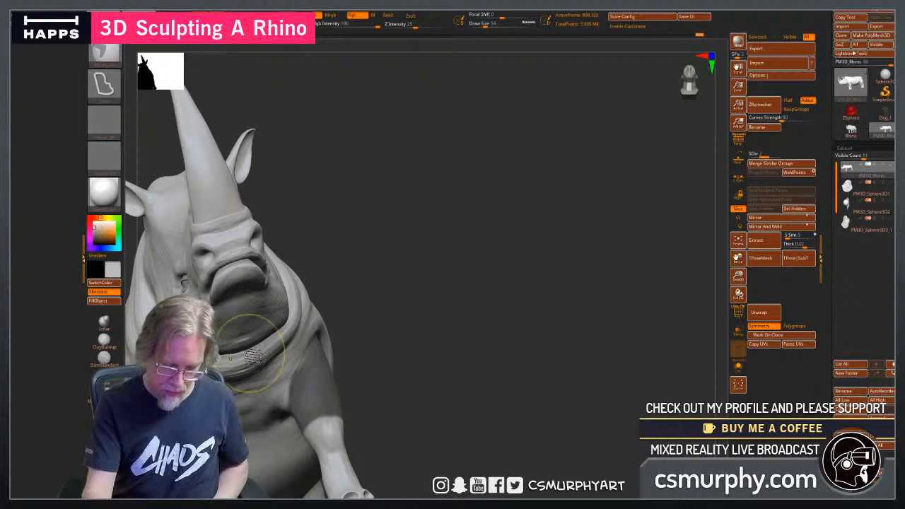
left_click_drag(409, 414, 400, 320)
mouse_move(285, 385)
left_mouse_down("ctrl+alt")
mouse_move(314, 447)
mouse_move(348, 455)
mouse_move(280, 439)
mouse_move(281, 416)
left_mouse_up("ctrl+alt")
mouse_move(426, 369)
left_mouse_down()
mouse_move(421, 446)
mouse_move(432, 440)
mouse_move(315, 367)
left_mouse_up()
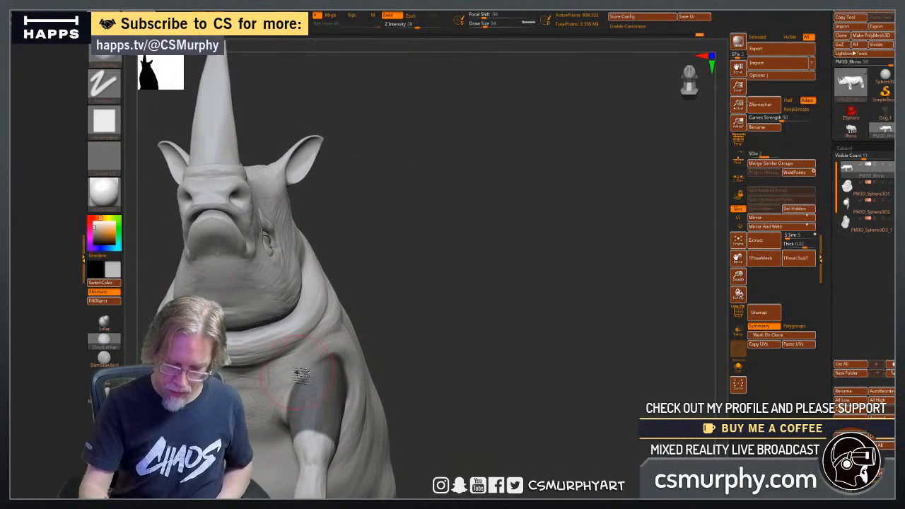
Sculpt creases across the chest between the masked front legs with ClayBuildup, reducing the draw size to 30.
left_click_drag(387, 416, 482, 410)
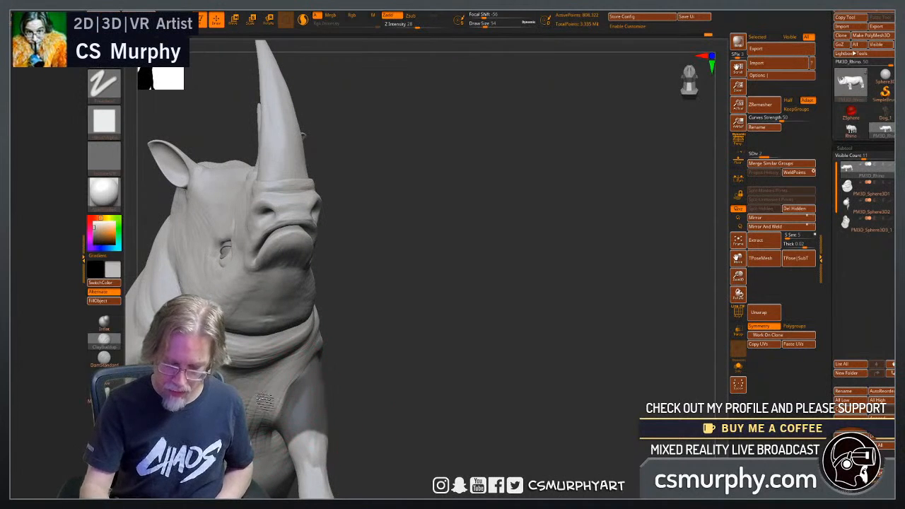
left_click_drag(419, 418, 414, 404)
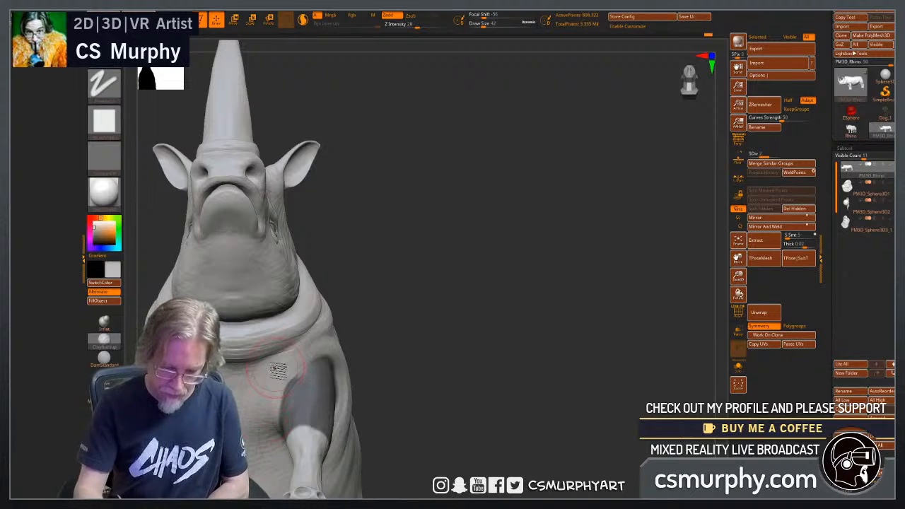
key("p")
key("p")
key("p")
key("p")
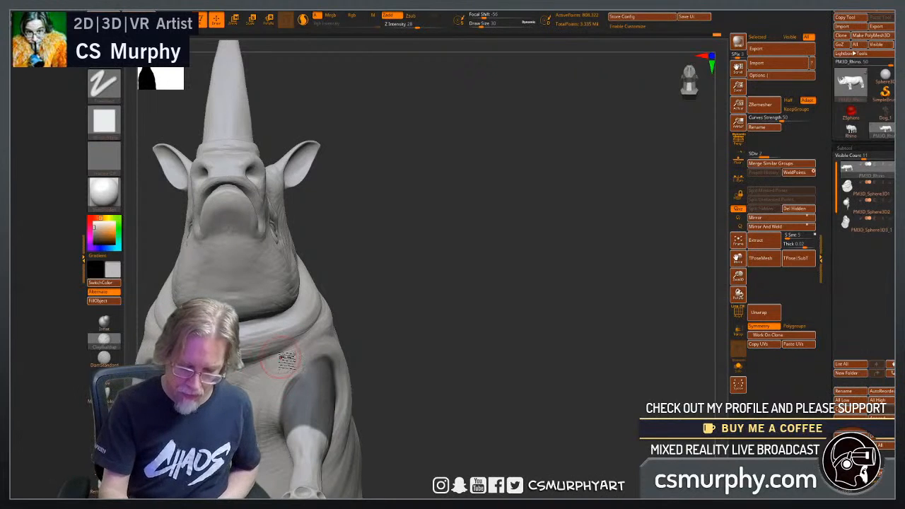
left_click_drag(379, 370, 265, 384)
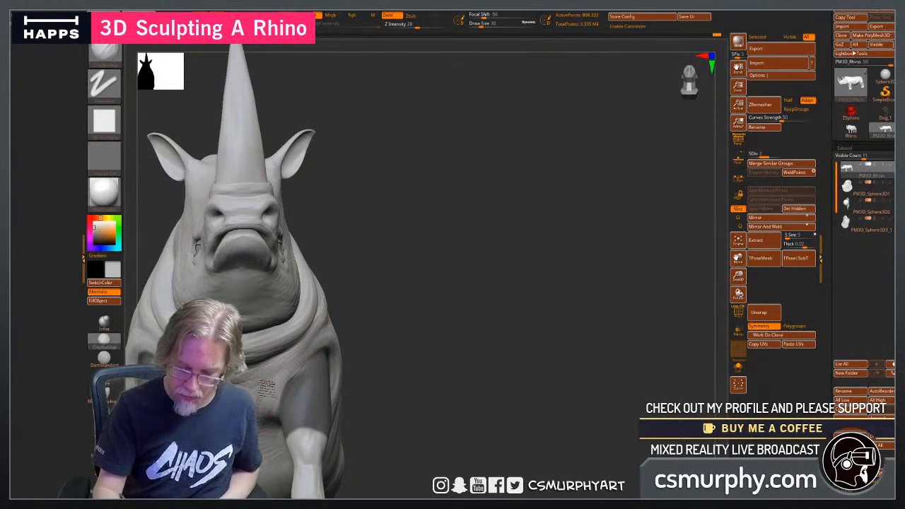
Build up skin folds on the underside around and behind the masked front legs at draw size 42.
left_click_drag(366, 414, 286, 389)
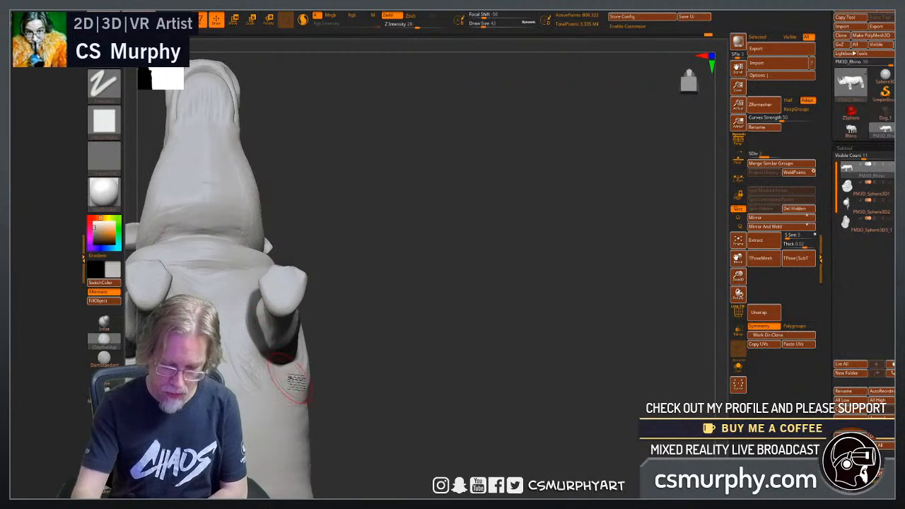
mouse_move(396, 385)
left_mouse_down()
mouse_move(319, 378)
mouse_move(304, 353)
mouse_move(323, 317)
left_mouse_up()
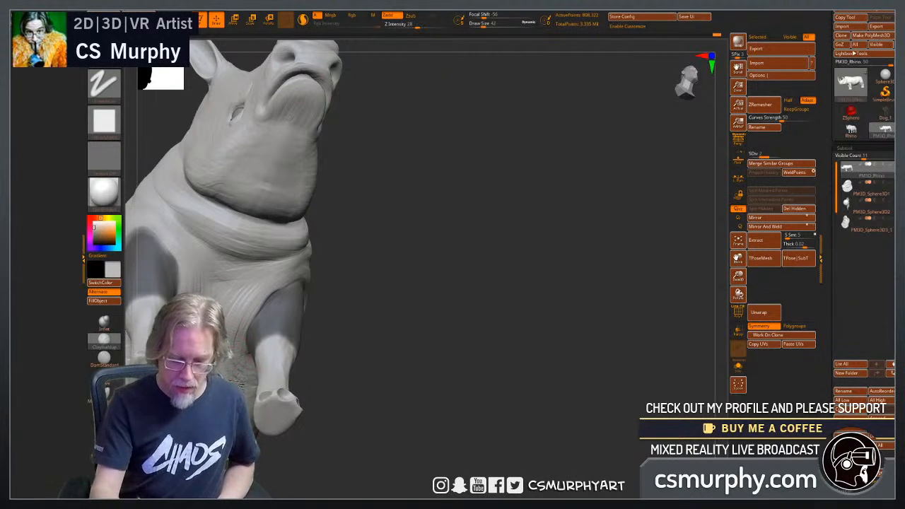
left_click_drag(359, 438, 297, 335)
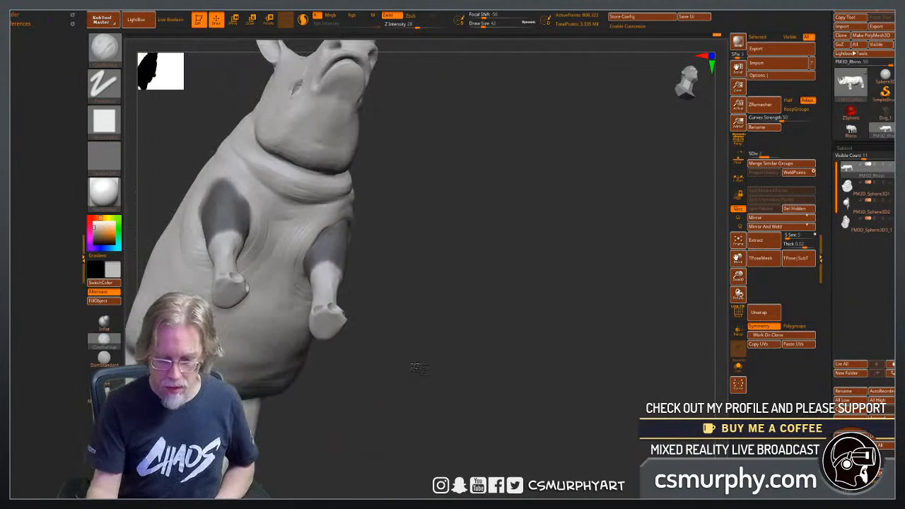
left_click_drag(353, 390, 275, 295)
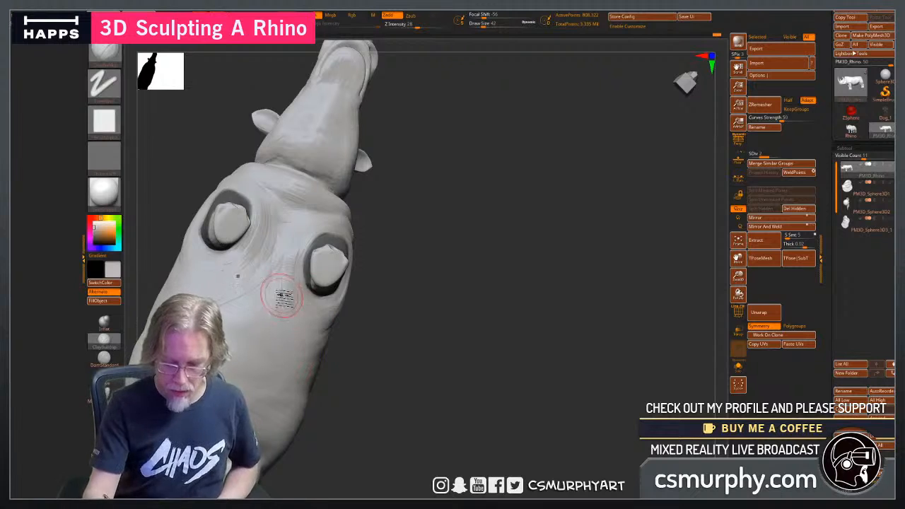
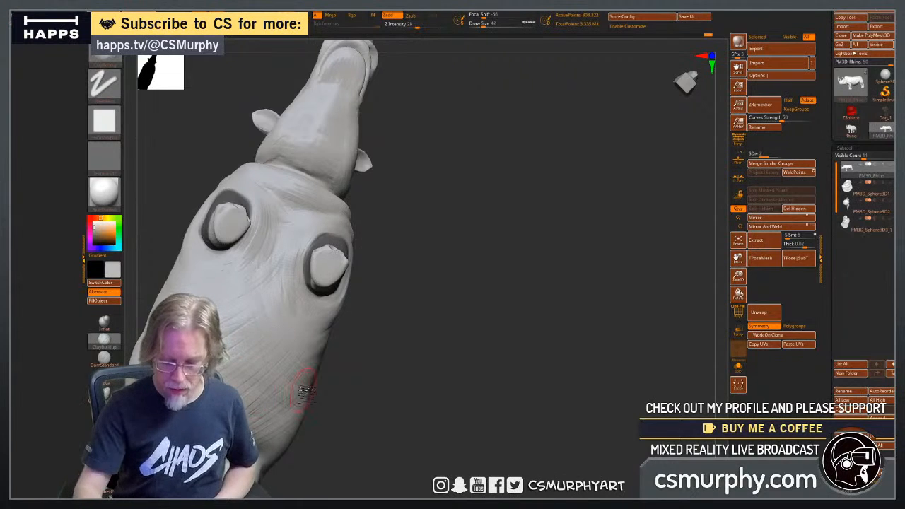
Build up long skin wrinkles along the belly and flank behind the masked front legs with ClayBuildup at draw size 42.
mouse_move(325, 412)
left_mouse_down()
mouse_move(416, 394)
mouse_move(248, 367)
left_mouse_up()
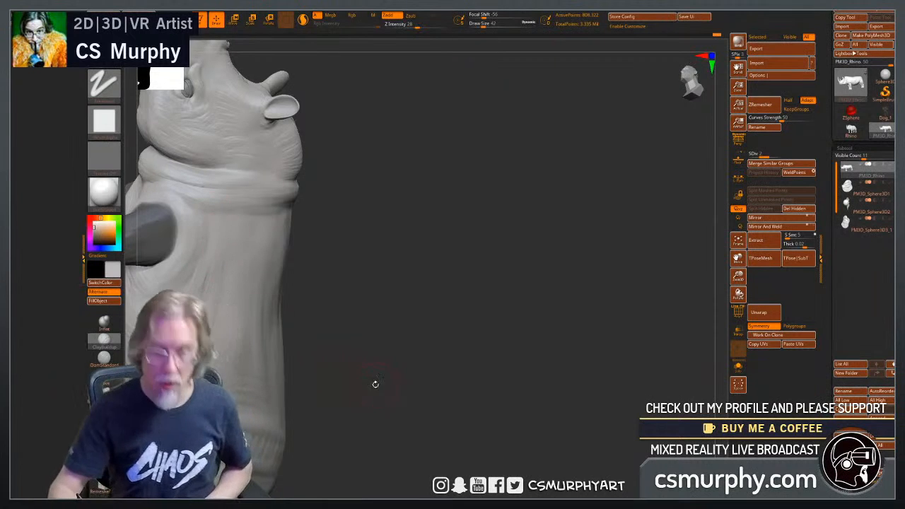
left_click_drag(396, 391, 578, 369)
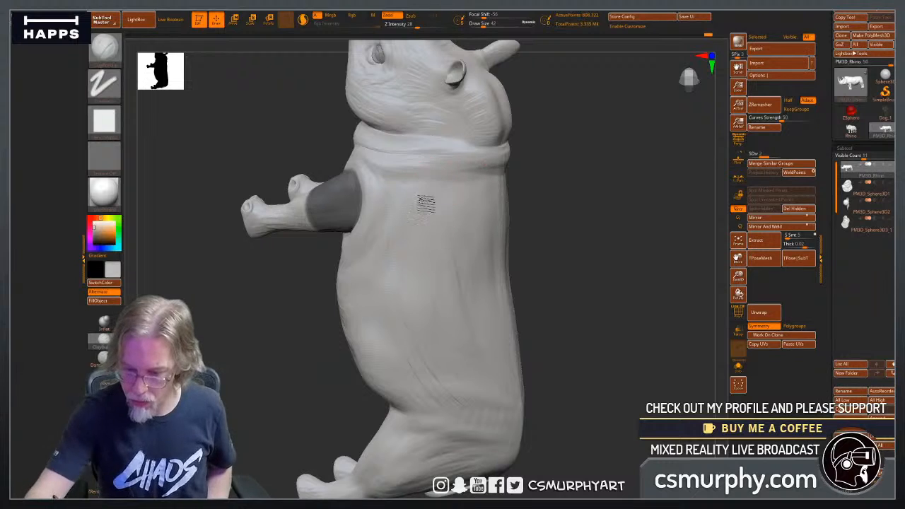
left_click_drag(592, 365, 573, 303)
left_click_drag(616, 346, 596, 329)
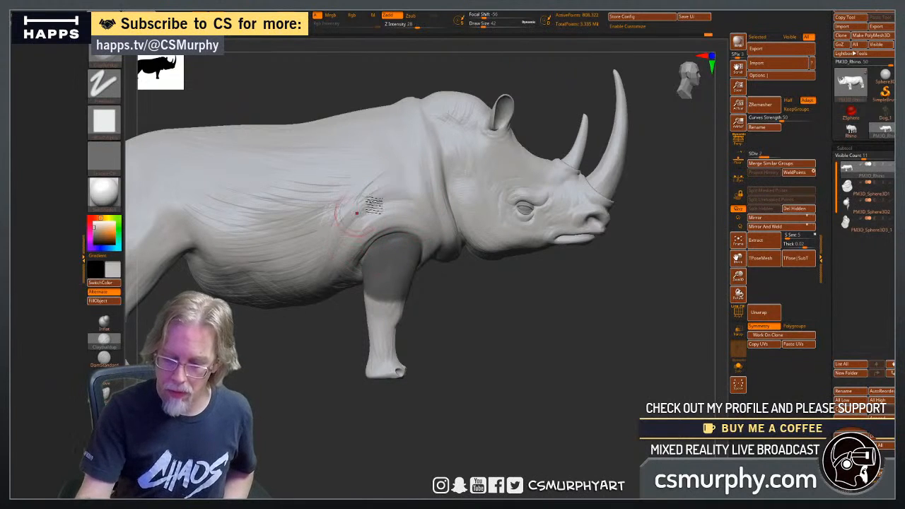
left_click_drag(482, 349, 442, 327)
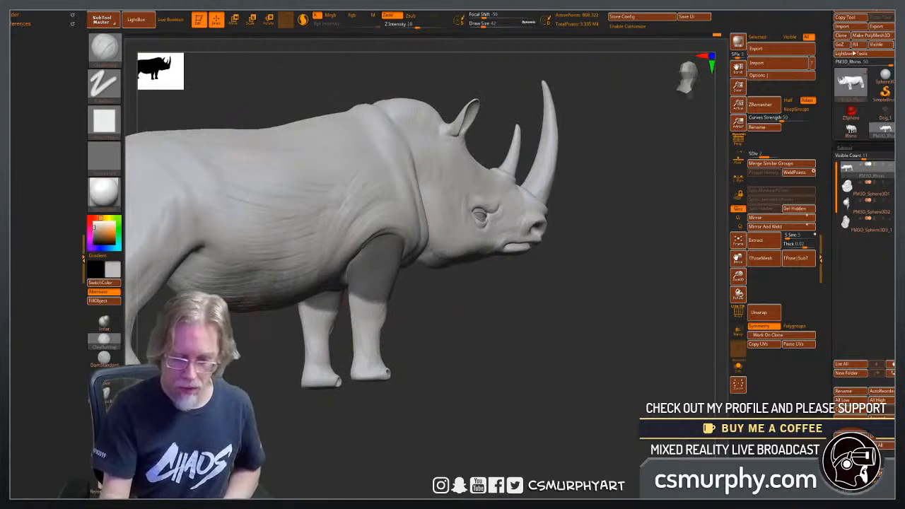
left_click_drag(286, 353, 319, 402, "alt")
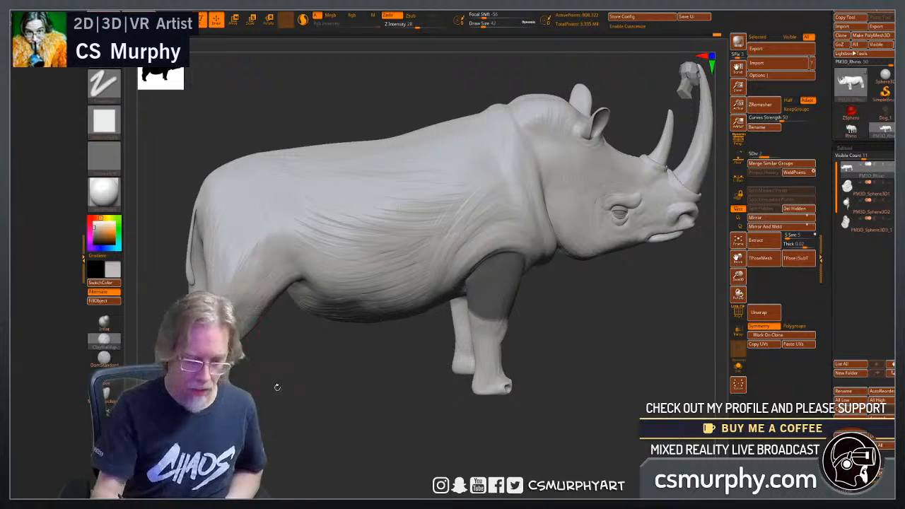
Sculpt skin creases on the hindquarters around the tail, the inner thighs and the hind leg creases.
left_click_drag(277, 387, 363, 343)
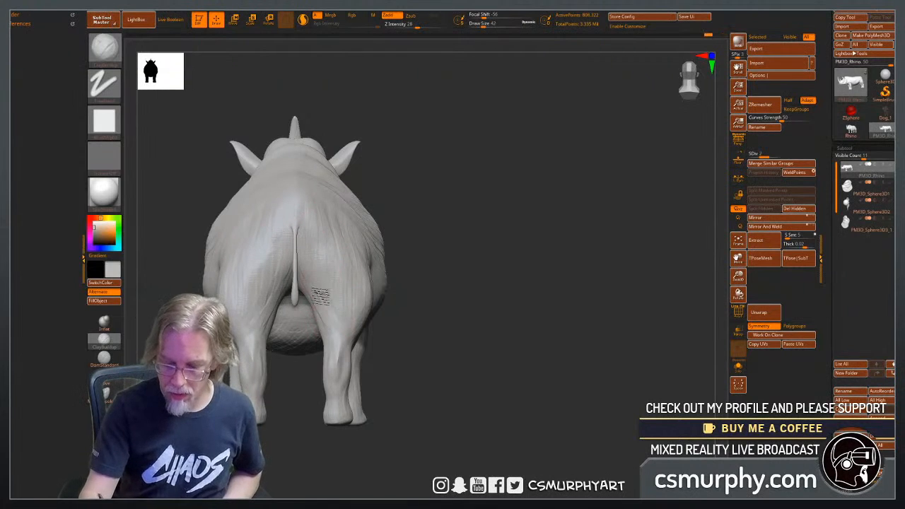
mouse_move(417, 357)
left_mouse_down()
mouse_move(398, 320)
mouse_move(431, 313)
mouse_move(322, 304)
left_mouse_up()
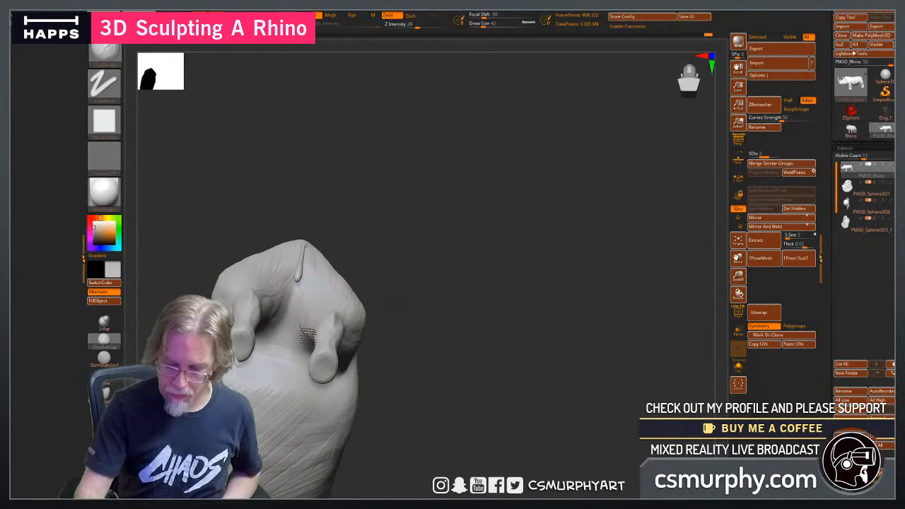
left_click_drag(409, 340, 317, 306)
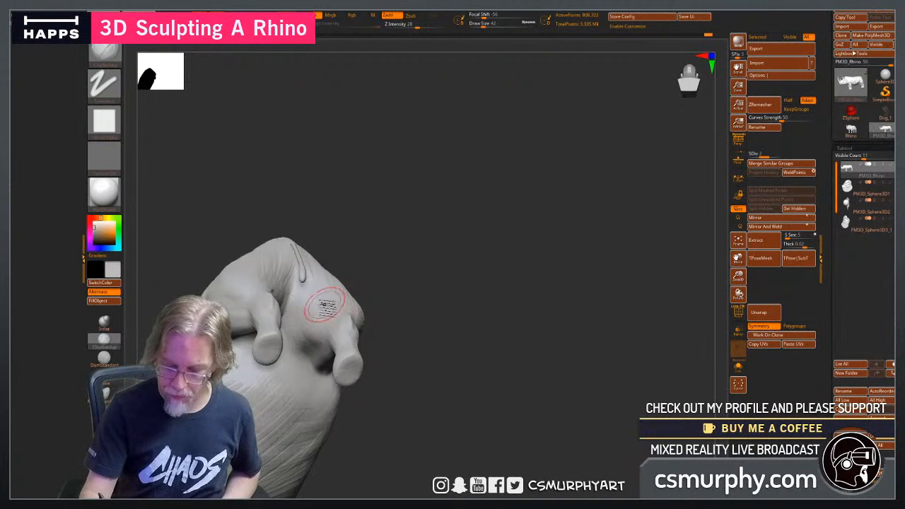
left_click_drag(448, 422, 321, 374)
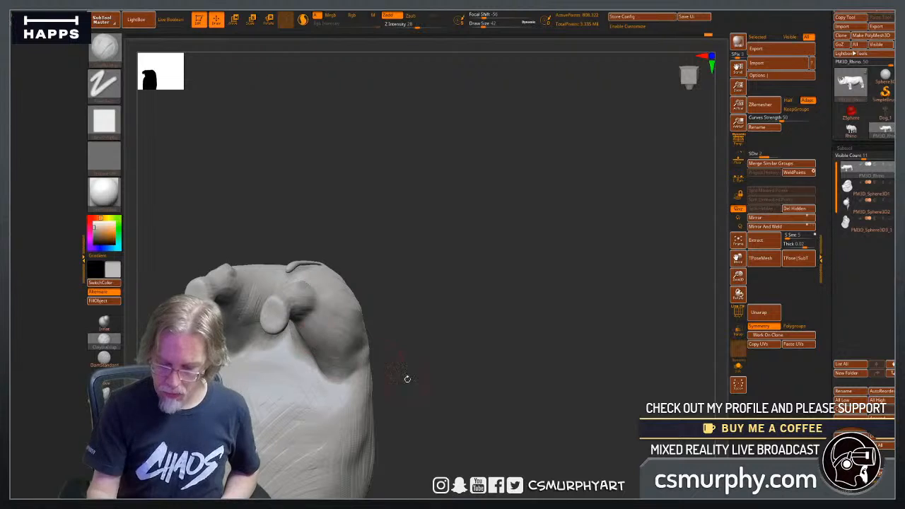
left_click_drag(407, 379, 373, 398)
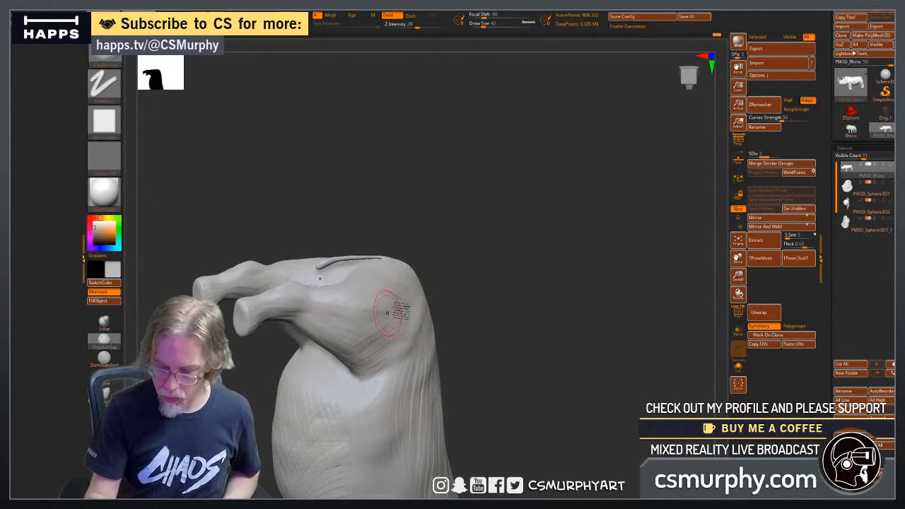
Sculpt crossing wrinkles over the outer thigh and hip, extending them along the flank and back.
left_click_drag(524, 357, 498, 366)
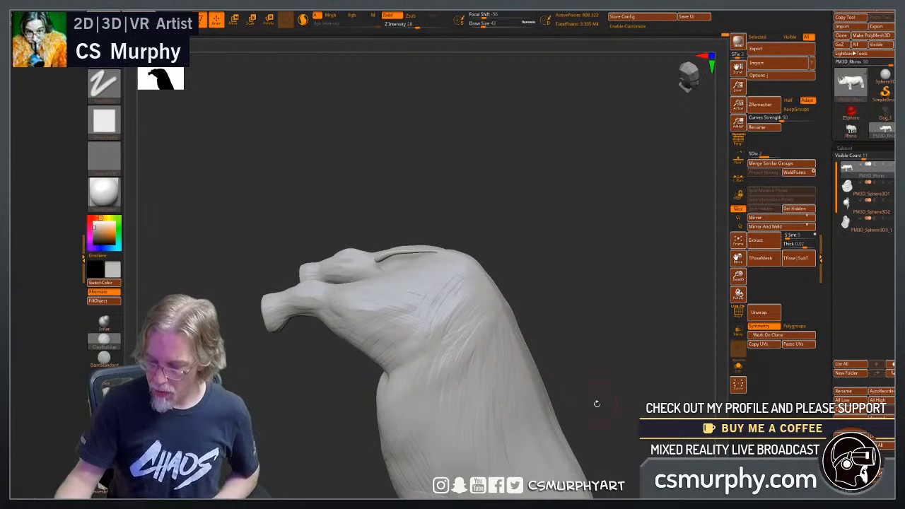
left_click_drag(623, 417, 460, 317)
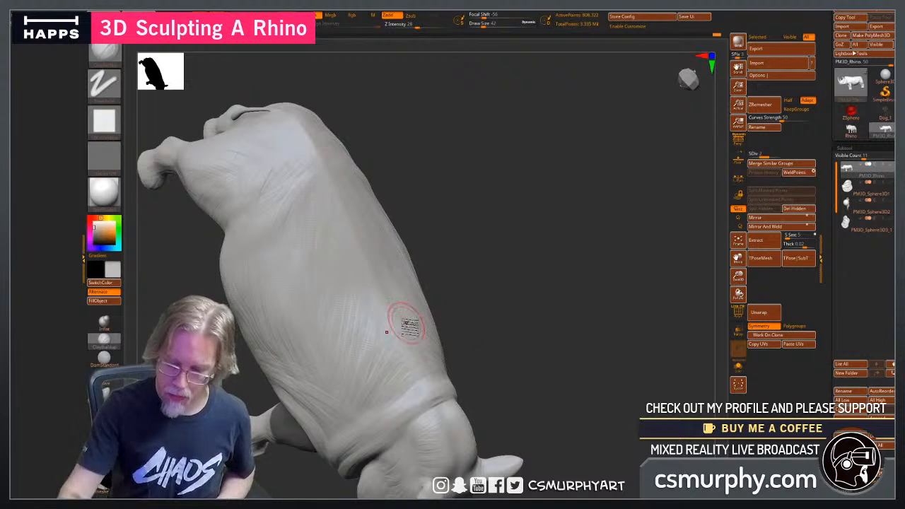
left_click_drag(551, 311, 460, 284)
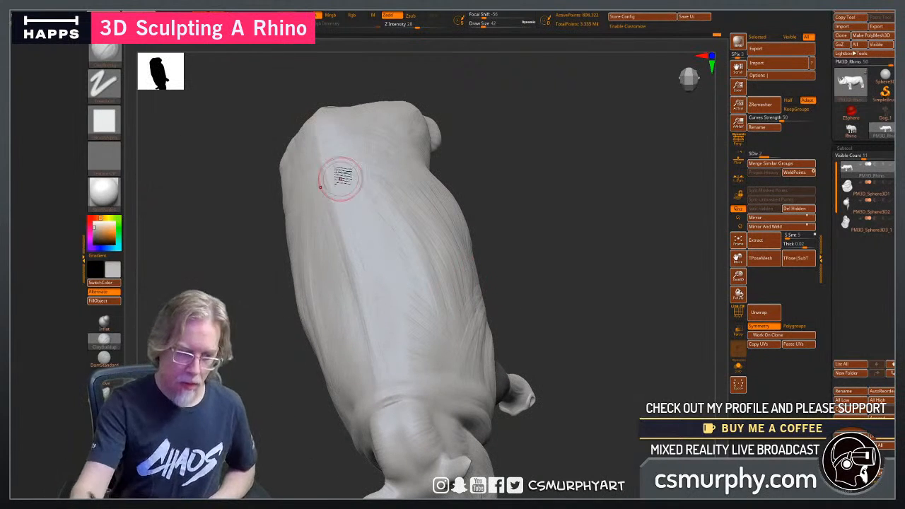
left_click_drag(263, 431, 245, 359)
Clear the front legs' mask and begin building up the upper front legs with ClayBuildup at draw size 42.
mouse_move(561, 372)
left_mouse_down()
mouse_move(590, 370)
mouse_move(464, 408)
mouse_move(532, 400)
mouse_move(509, 414)
mouse_move(473, 410)
mouse_move(417, 426)
mouse_move(457, 418)
mouse_move(442, 404)
mouse_move(457, 429)
mouse_move(440, 363)
left_mouse_up()
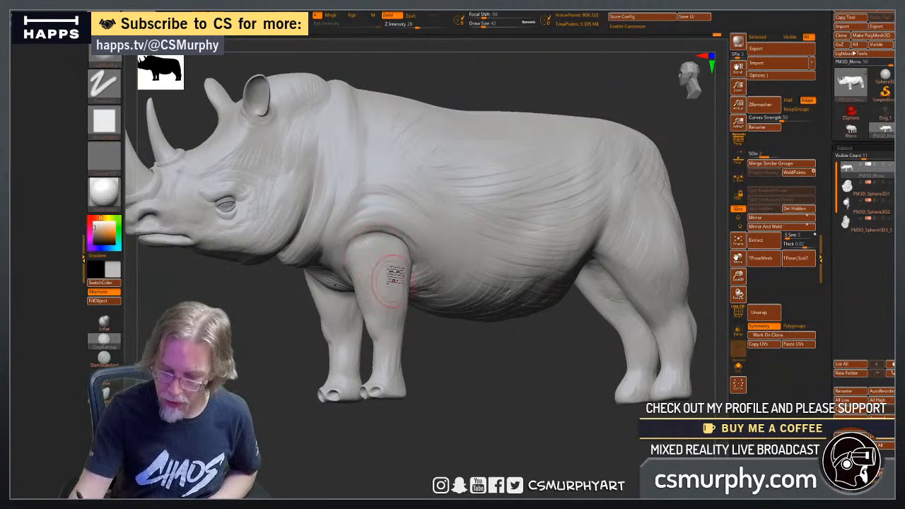
left_click_drag(376, 304, 396, 306)
left_click_drag(289, 337, 391, 339)
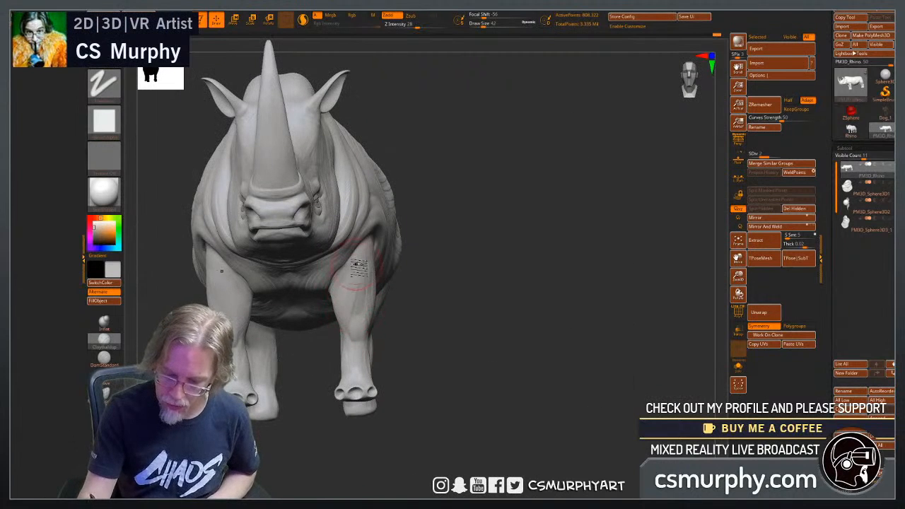
left_click_drag(436, 370, 362, 304)
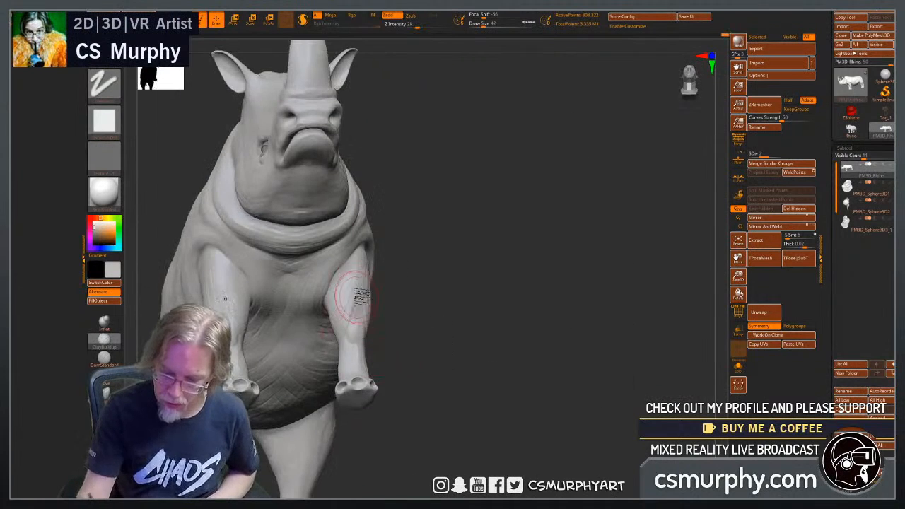
Build up the muscle and tendon forms on the lower front legs, from the knees to the feet.
mouse_move(422, 378)
left_mouse_down()
mouse_move(455, 374)
mouse_move(478, 315)
mouse_move(450, 365)
mouse_move(396, 295)
left_mouse_up()
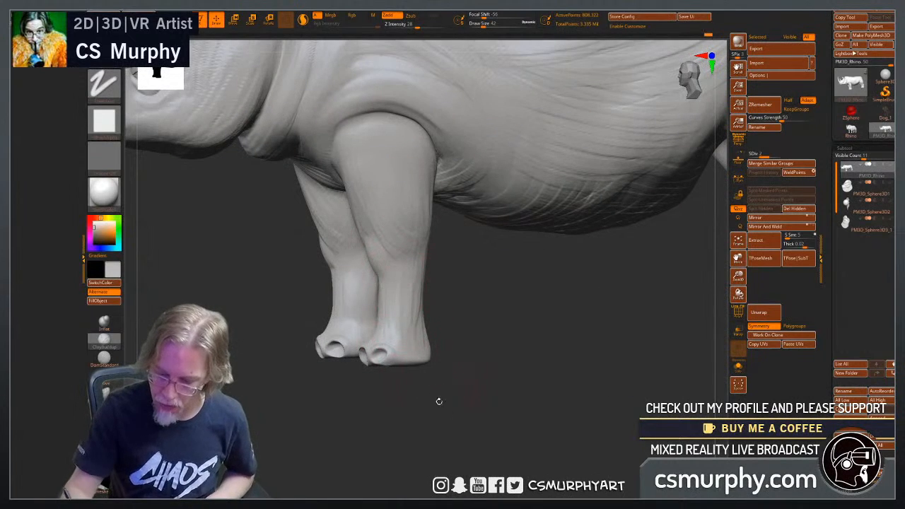
left_click_drag(439, 401, 414, 313)
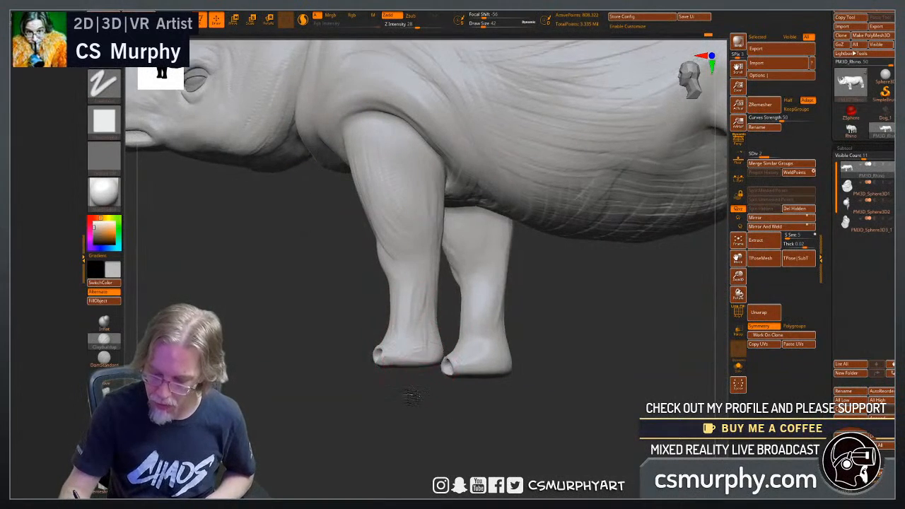
left_click_drag(412, 397, 430, 304)
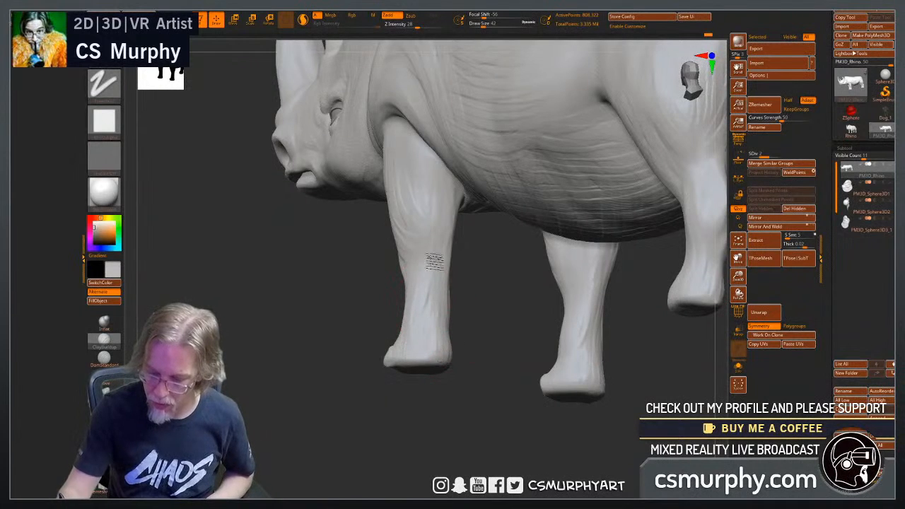
mouse_move(423, 378)
left_mouse_down()
mouse_move(420, 419)
mouse_move(428, 274)
left_mouse_up()
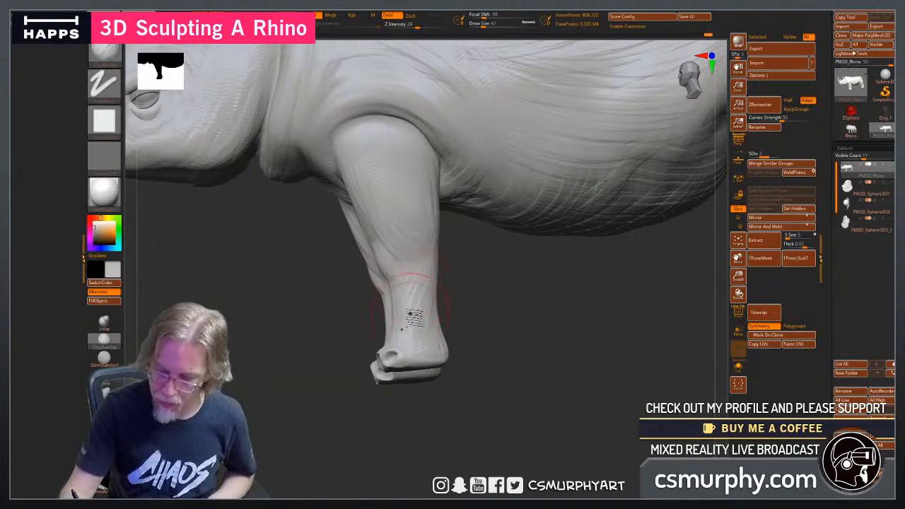
Reduce the draw size to 22 and sculpt finer muscle forms on the front legs' upper and inner sides.
left_click_drag(498, 373, 555, 375)
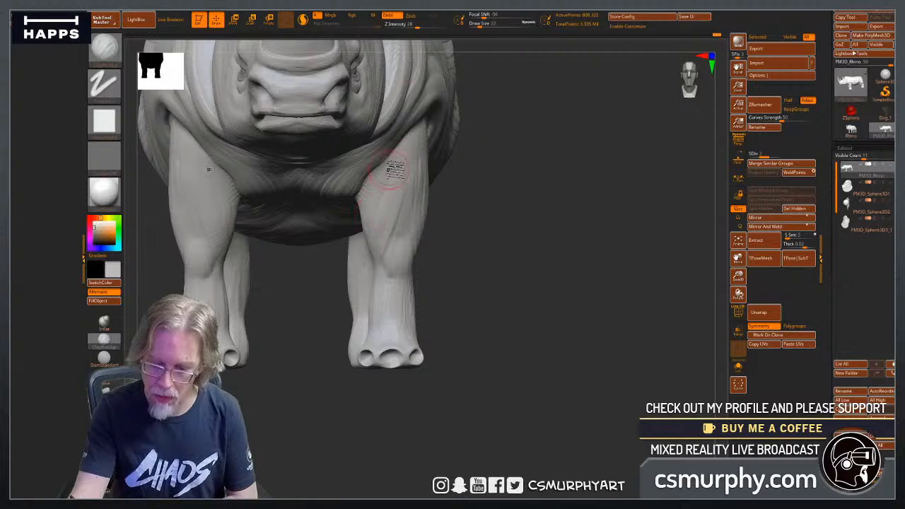
left_click_drag(480, 235, 367, 200)
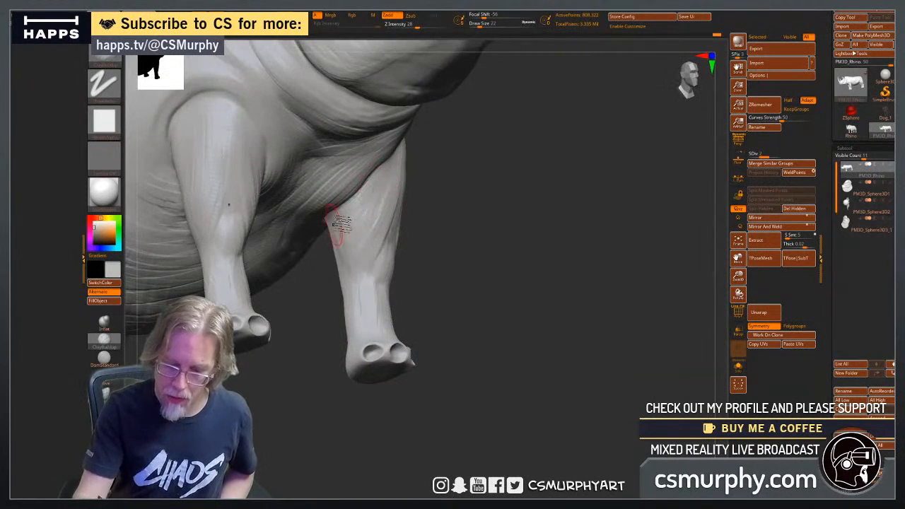
left_click_drag(463, 289, 438, 245)
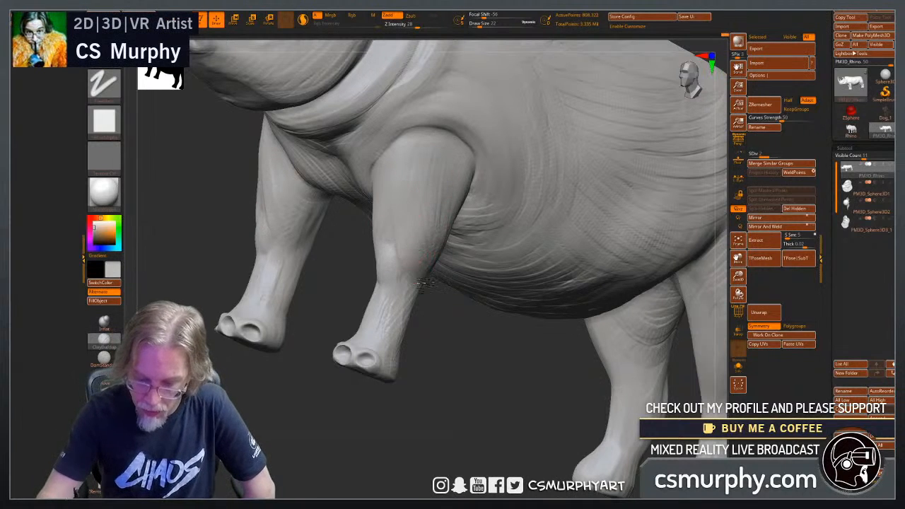
left_click_drag(457, 344, 541, 339)
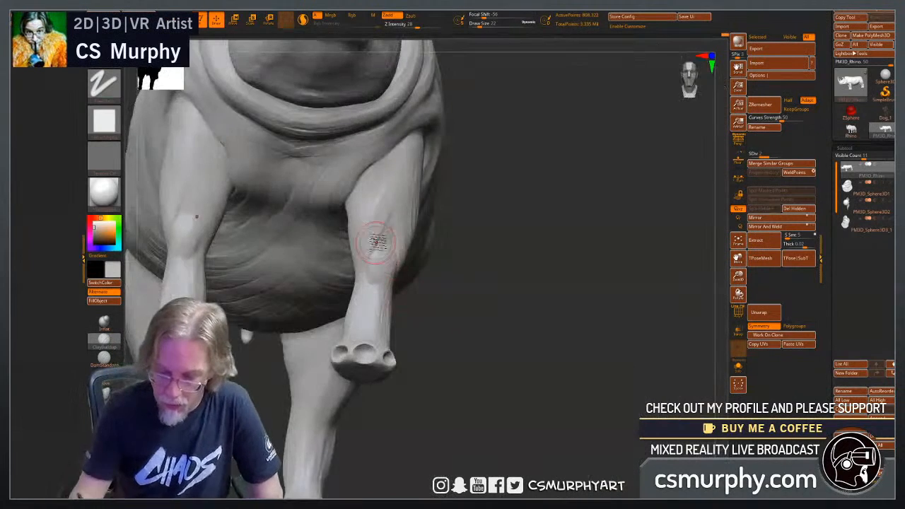
Sculpt skin creases around the front knees and down the shins to the ankles at draw size 22.
left_click_drag(400, 304, 444, 367)
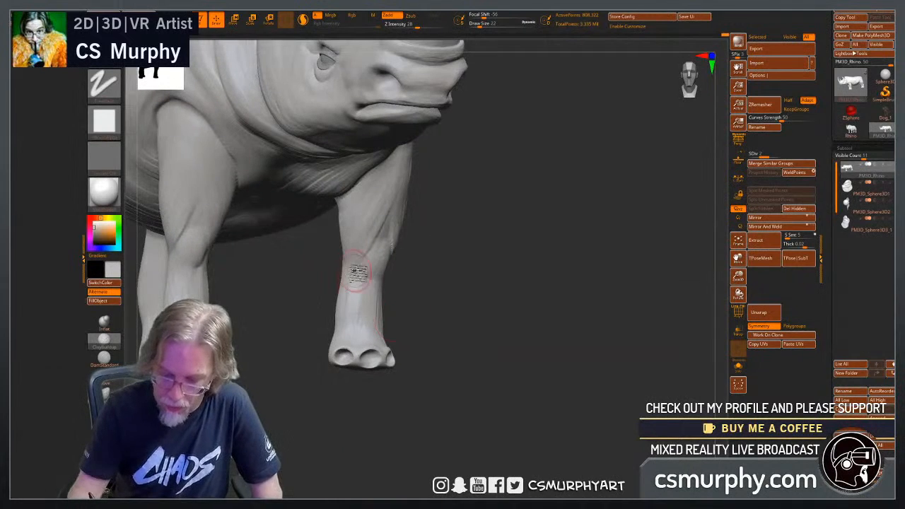
left_click_drag(425, 311, 384, 306)
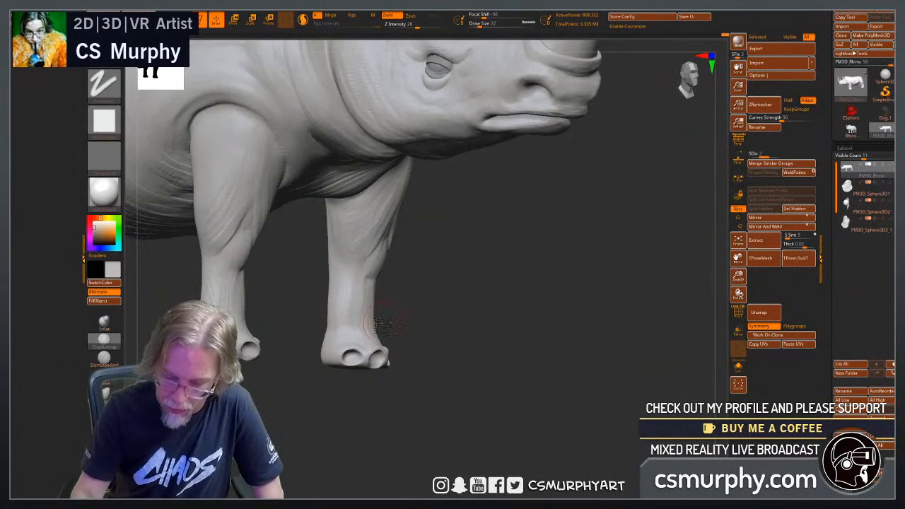
left_click_drag(460, 338, 417, 343)
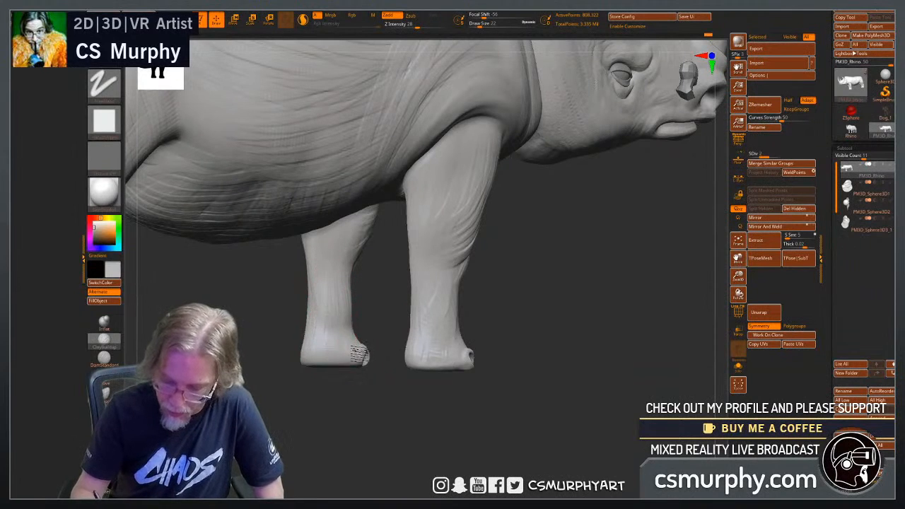
left_click_drag(428, 400, 403, 390)
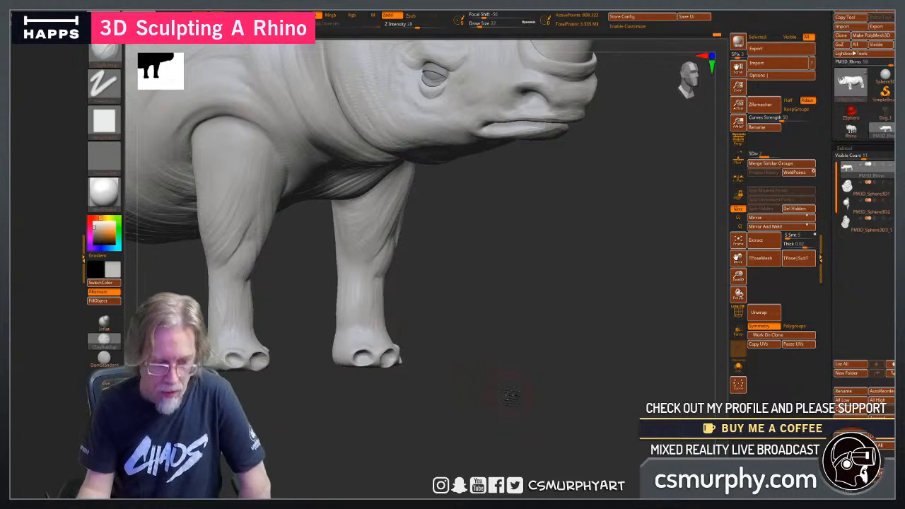
Shape the kneecaps and add curved folds on the outer front legs above the knees and around the ankles.
left_click_drag(510, 396, 473, 380)
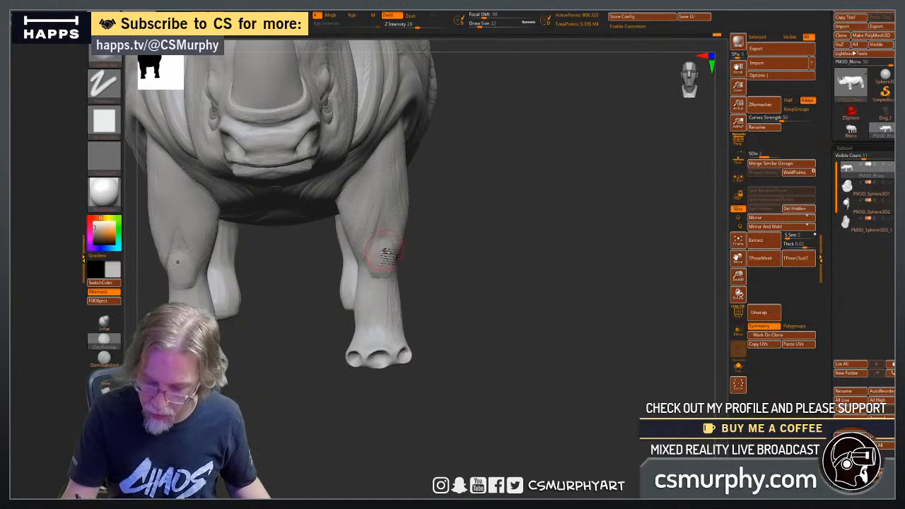
left_click_drag(461, 302, 400, 290)
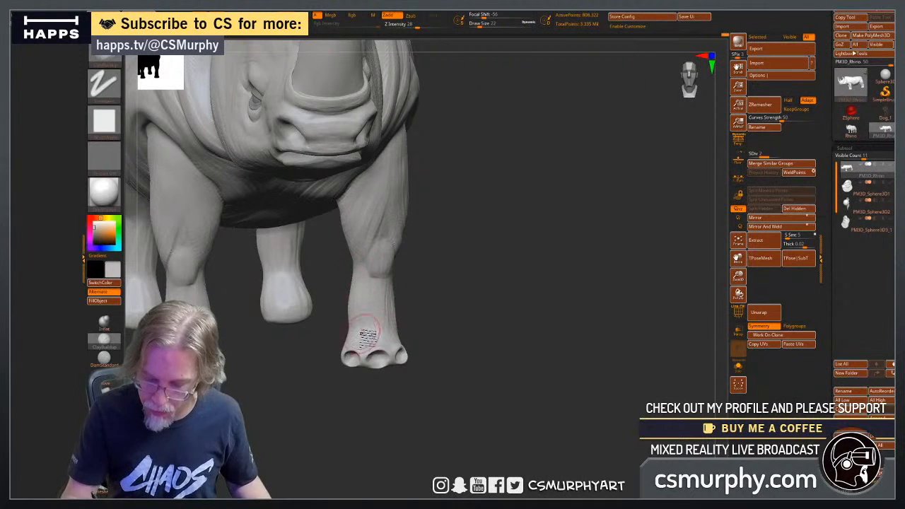
mouse_move(472, 340)
left_mouse_down()
mouse_move(429, 340)
mouse_move(388, 321)
left_mouse_up()
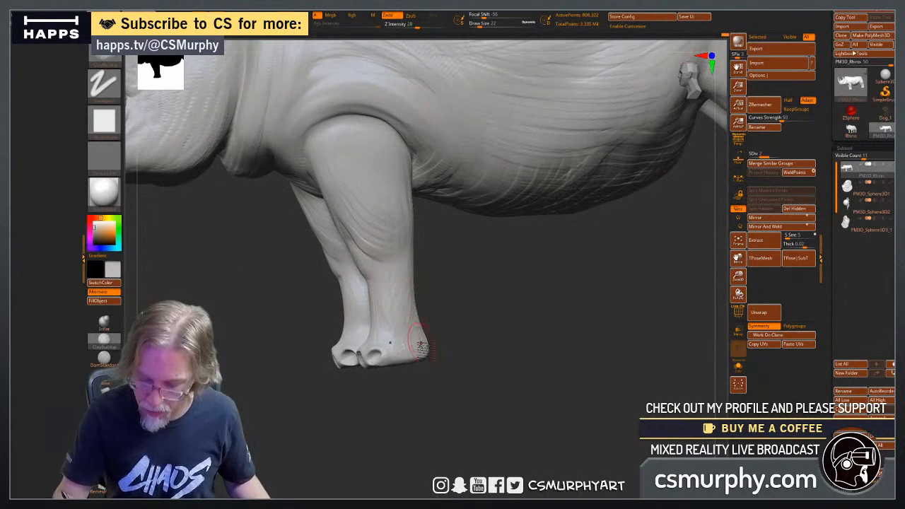
left_click_drag(441, 265, 403, 247)
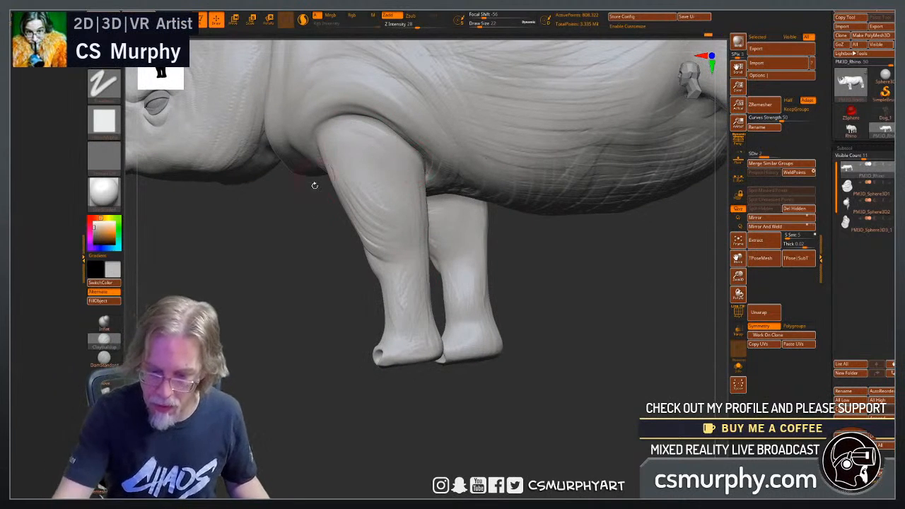
left_click_drag(314, 185, 325, 149)
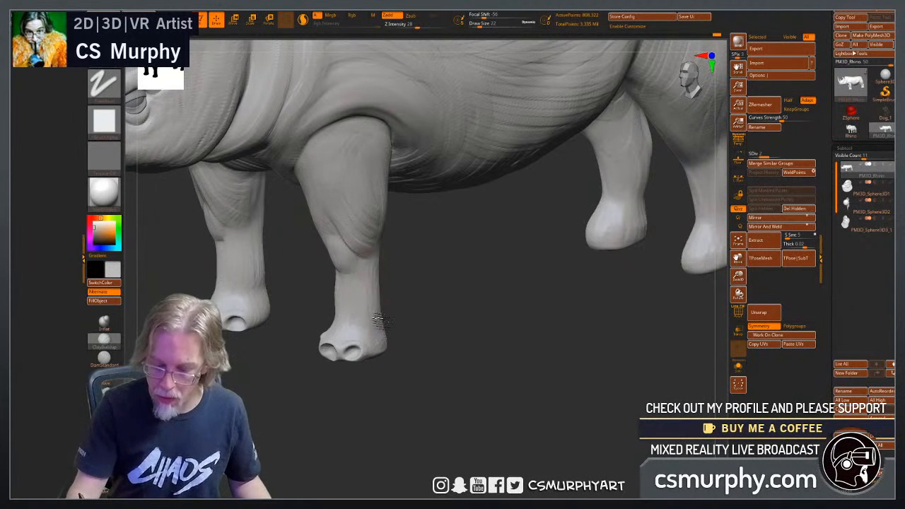
Add fine skin creases to the upper front legs and the chest around their inner sides at draw size 22.
left_click_drag(427, 401, 475, 427)
left_click_drag(410, 434, 446, 451, "alt")
left_click_drag(487, 425, 534, 416)
mouse_move(507, 363)
left_mouse_down("alt")
mouse_move(567, 363)
mouse_move(602, 392)
mouse_move(668, 353)
mouse_move(606, 369)
left_mouse_up("alt")
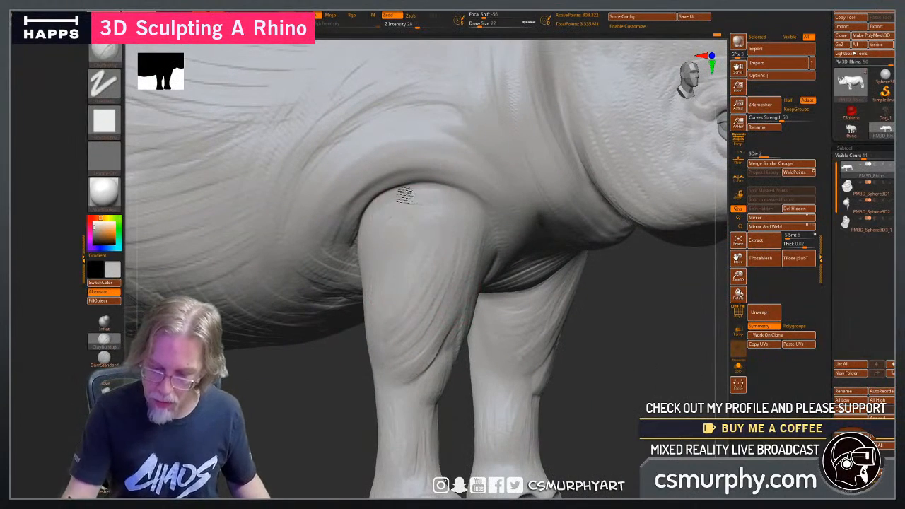
left_click_drag(612, 341, 498, 266)
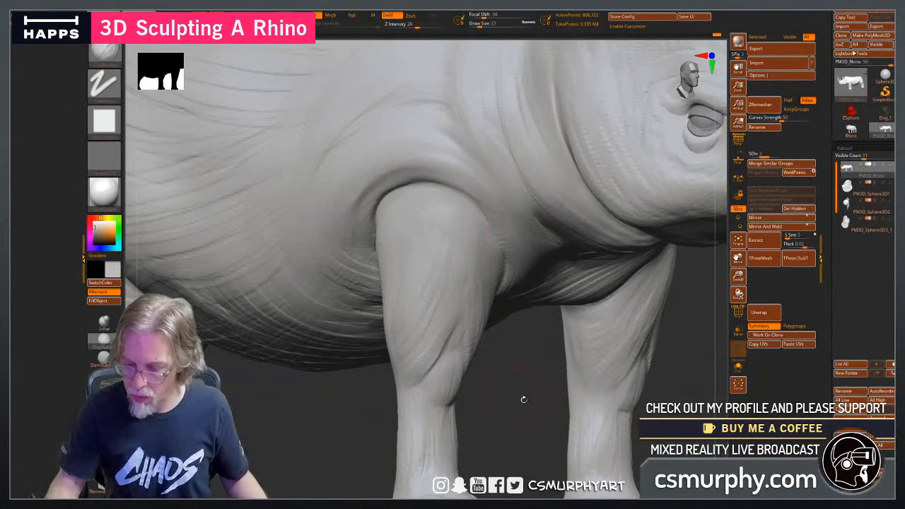
left_click_drag(523, 399, 530, 317)
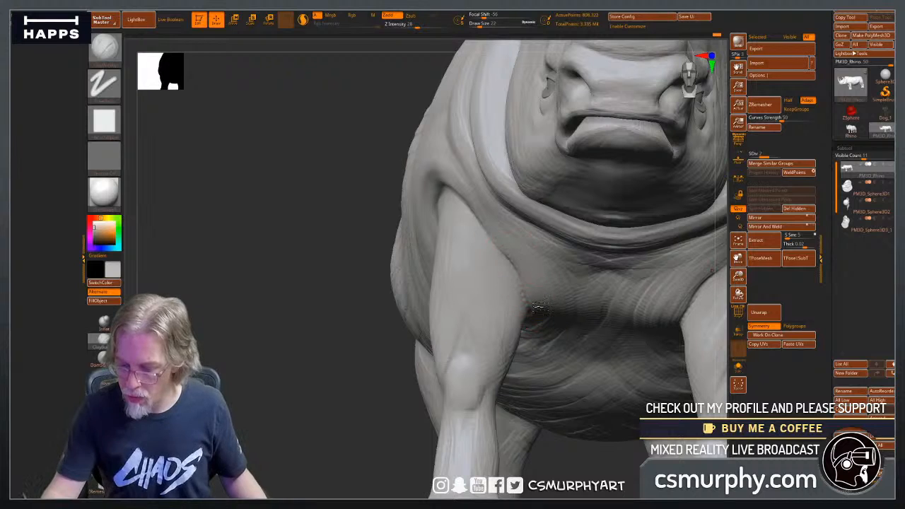
left_click_drag(454, 367, 438, 321)
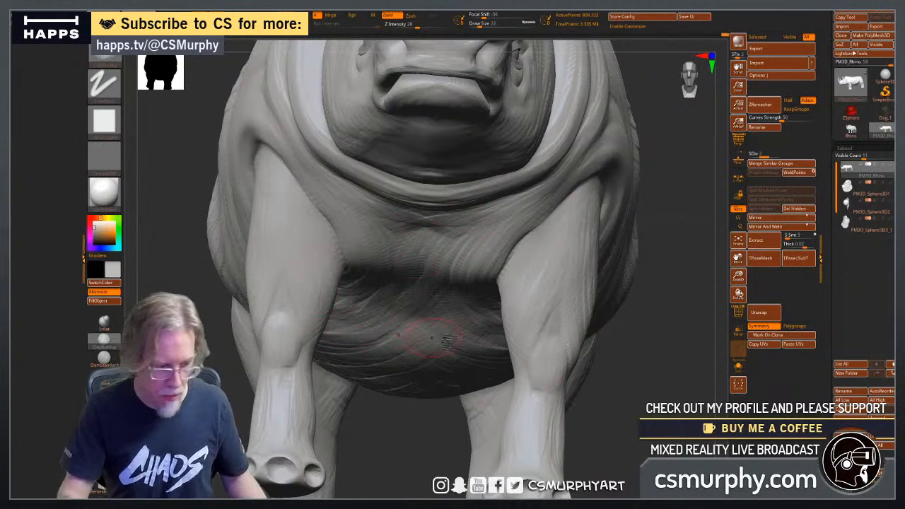
Increase the draw size to 50 and build up broad skin folds across the flank and the underside of the belly.
left_click_drag(650, 386, 551, 392, "alt")
mouse_move(511, 365)
left_mouse_down("alt")
mouse_move(478, 386)
mouse_move(474, 416)
left_mouse_up("alt")
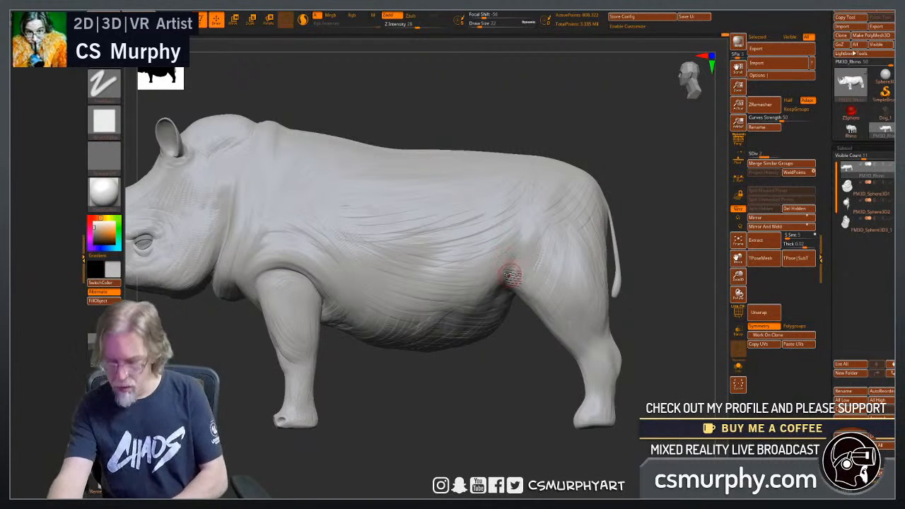
key("bracketright")
key("bracketright")
key("bracketright")
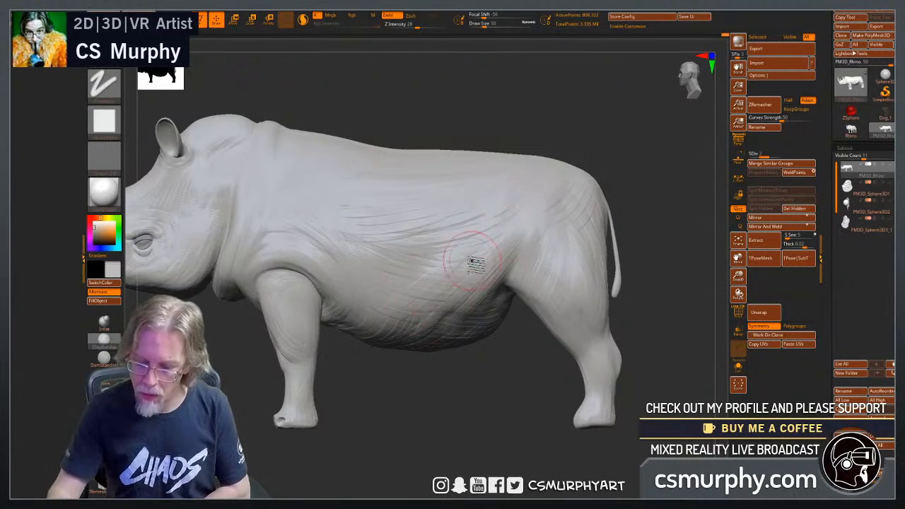
left_click_drag(447, 423, 471, 360)
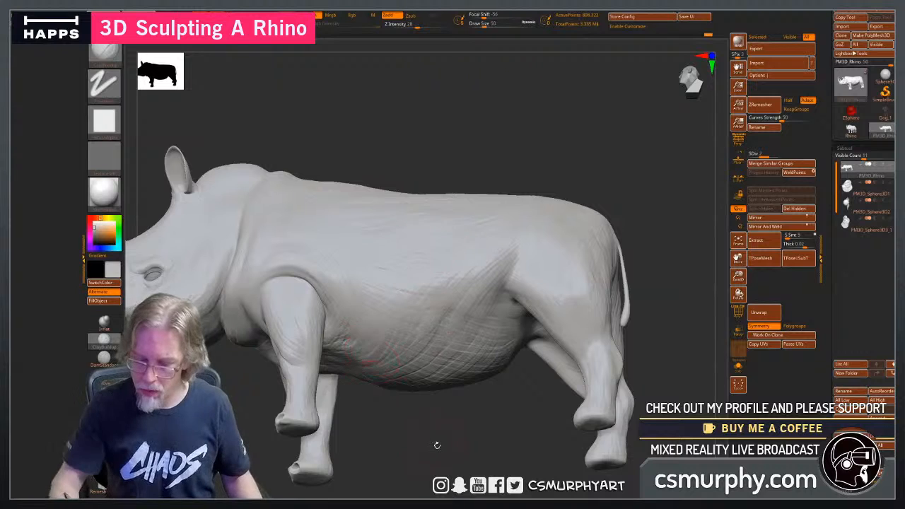
mouse_move(438, 445)
left_mouse_down()
mouse_move(463, 375)
mouse_move(456, 330)
mouse_move(471, 301)
mouse_move(480, 322)
left_mouse_up()
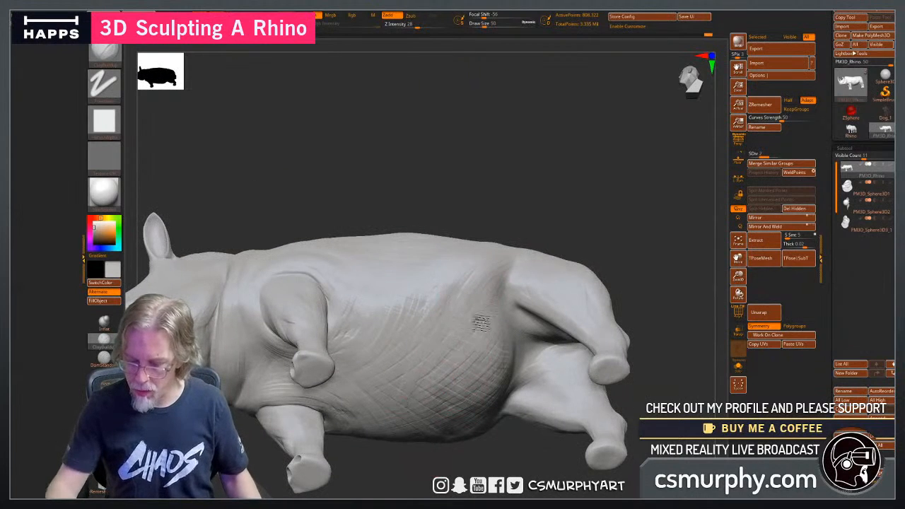
left_click_drag(463, 472, 491, 460)
left_click_drag(422, 228, 487, 280)
left_click_drag(541, 196, 476, 373)
left_click_drag(443, 422, 423, 399, "shift")
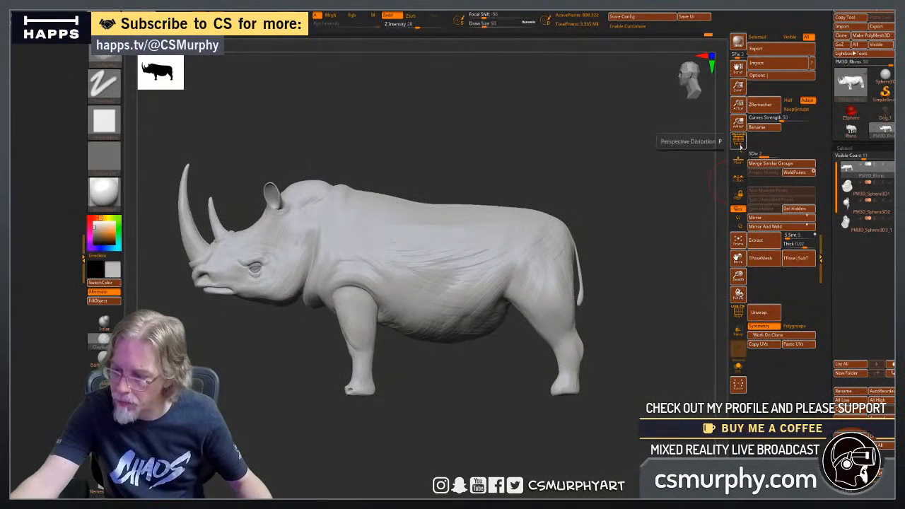
Display the floor grid and turn on perspective distortion to view the whole rhino from front and side.
left_click(737, 159)
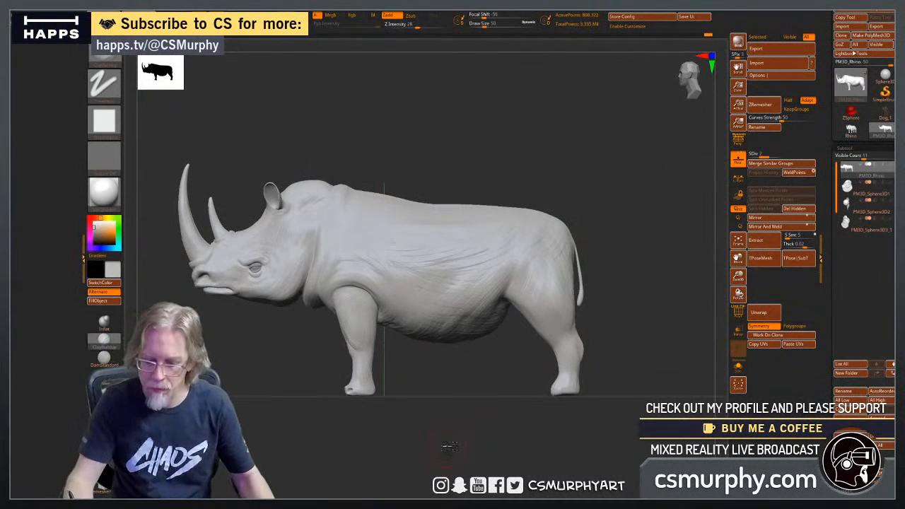
left_click_drag(449, 447, 484, 449)
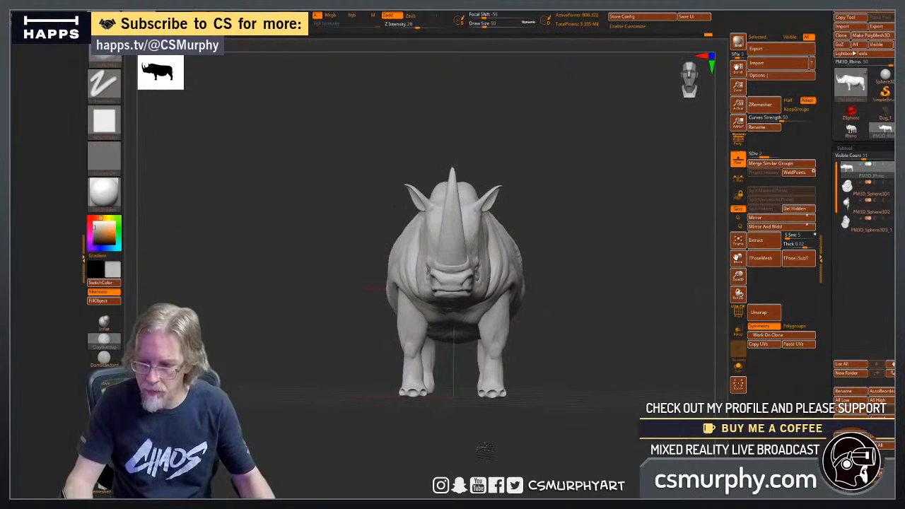
key("p")
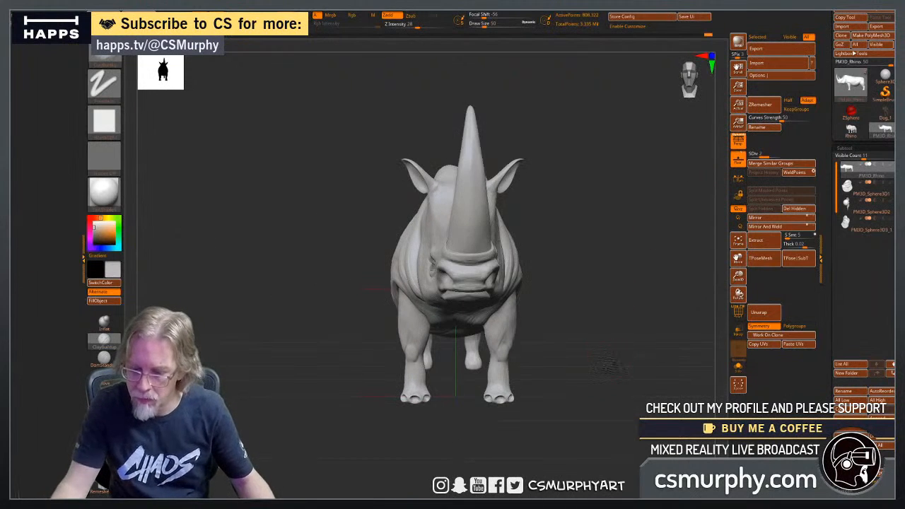
left_click_drag(612, 366, 583, 368)
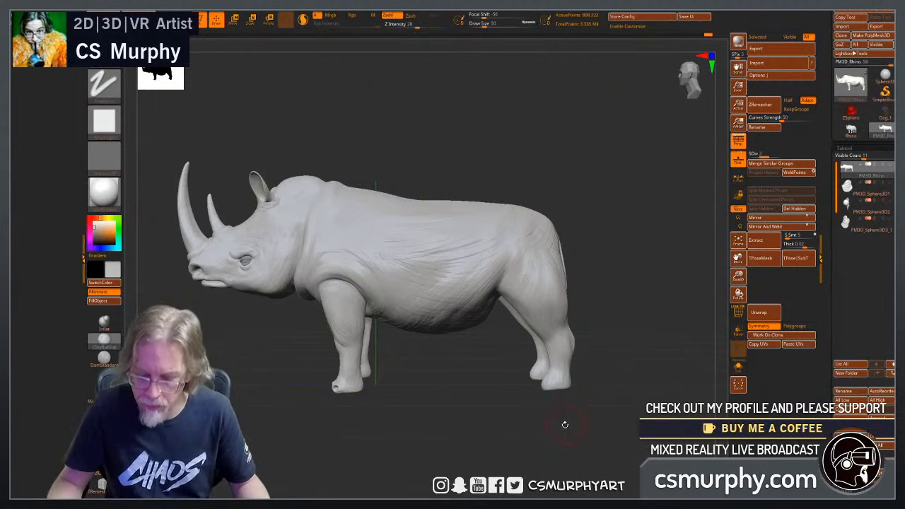
Sculpt muscle and tendon forms on the hind legs around the hocks and lower legs at draw size 50.
key("ctrl+shift")
mouse_move(633, 375)
left_mouse_down("ctrl")
mouse_move(674, 384)
mouse_move(454, 355)
left_mouse_up("ctrl")
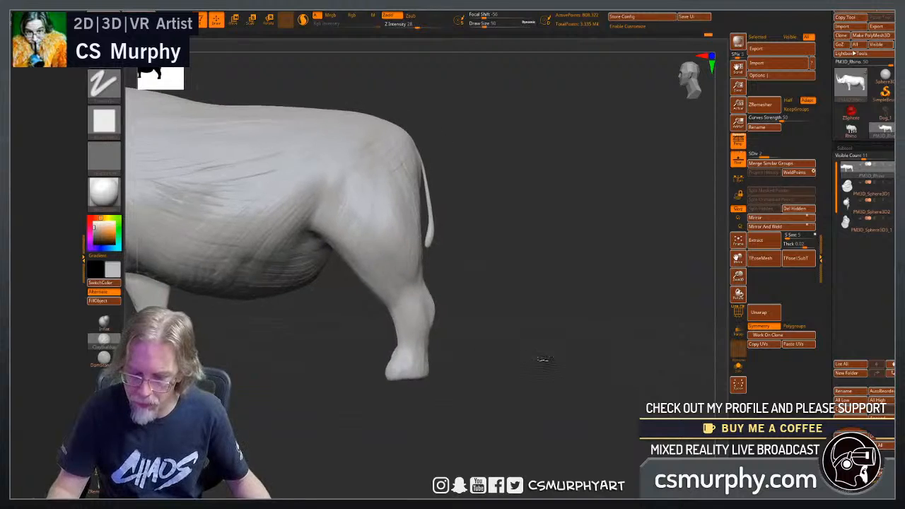
left_click_drag(541, 360, 446, 335, "alt")
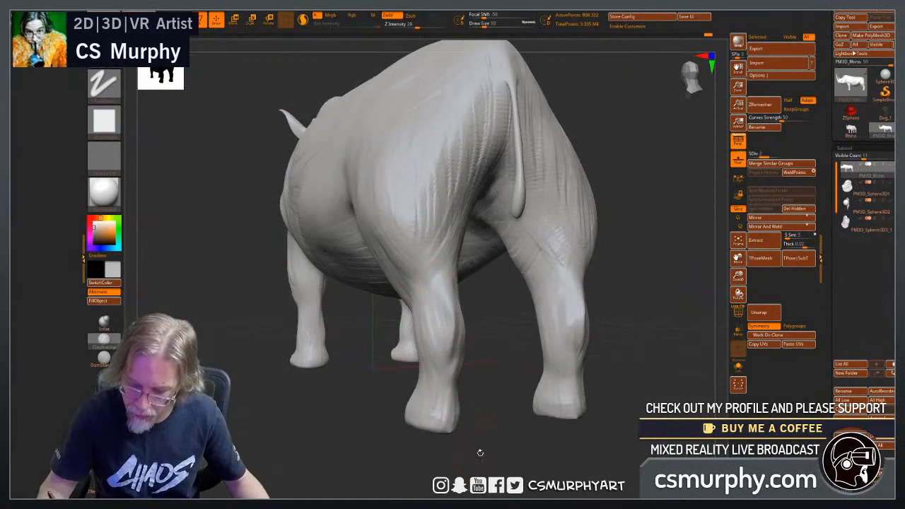
left_click_drag(479, 453, 443, 445, "shift")
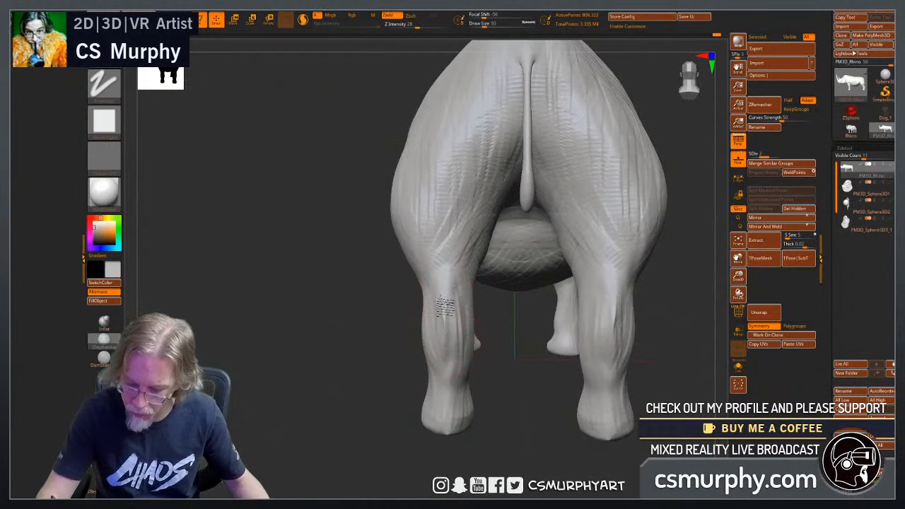
mouse_move(467, 349)
left_mouse_down()
mouse_move(408, 461)
mouse_move(468, 452)
left_mouse_up()
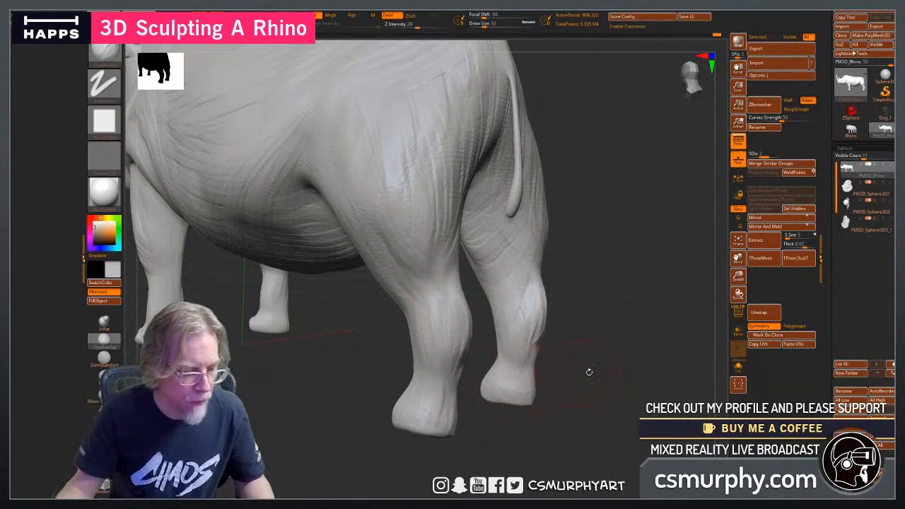
left_click_drag(625, 366, 586, 395, "alt")
Build up the forms of the upper front legs and the chest between them at draw size 50.
left_click_drag(420, 429, 541, 408, "alt")
left_click_drag(385, 424, 488, 423, "alt")
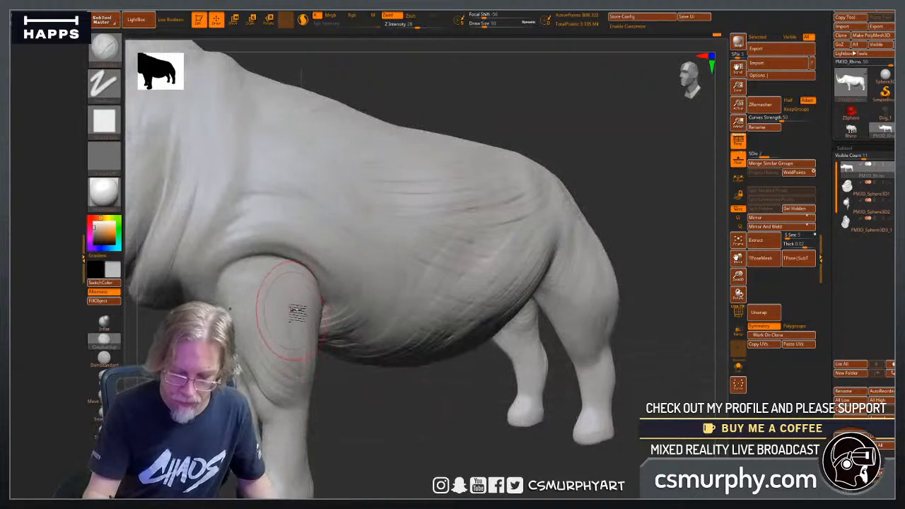
mouse_move(344, 419)
left_mouse_down()
mouse_move(360, 414)
mouse_move(367, 440)
mouse_move(381, 389)
mouse_move(462, 347)
left_mouse_up()
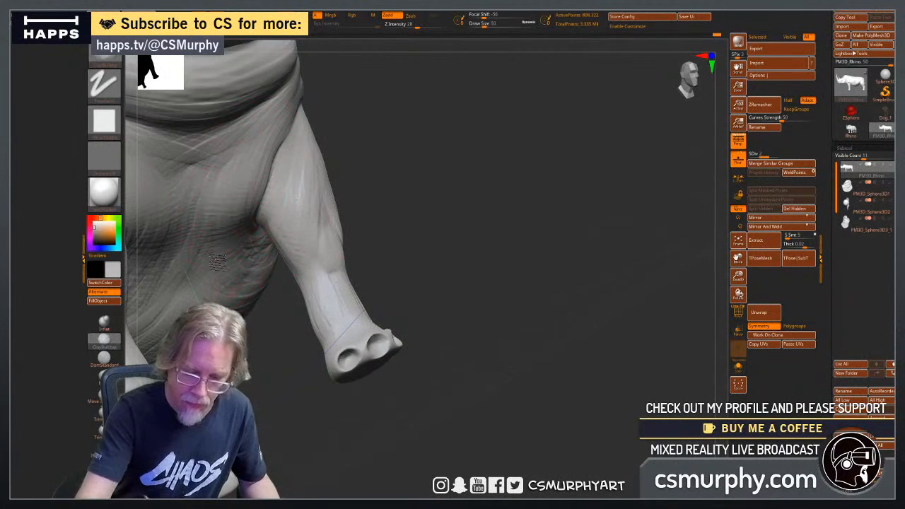
left_click_drag(418, 276, 443, 314)
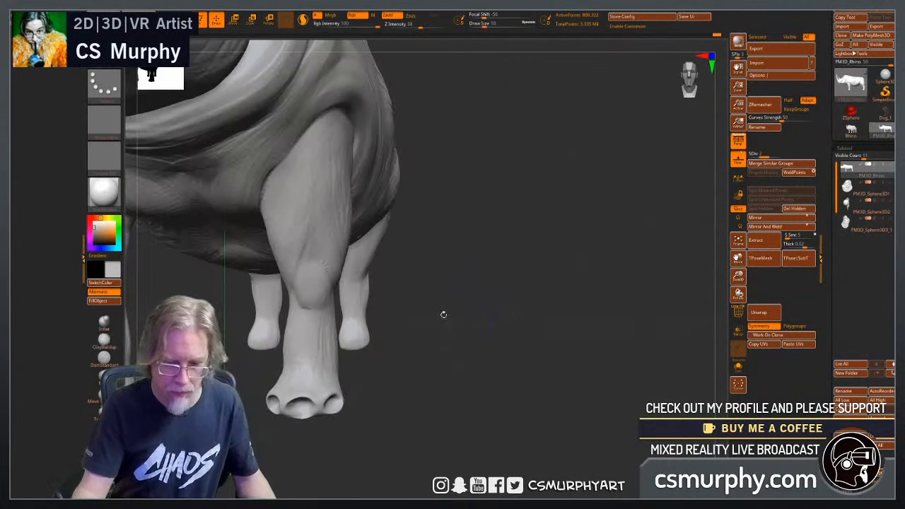
left_click_drag(455, 366, 572, 394, "alt")
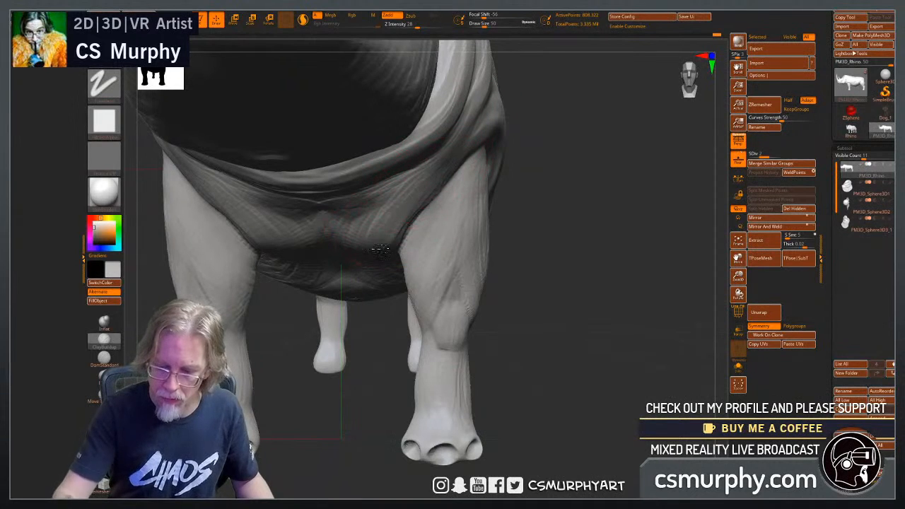
left_click_drag(493, 298, 538, 330, "alt")
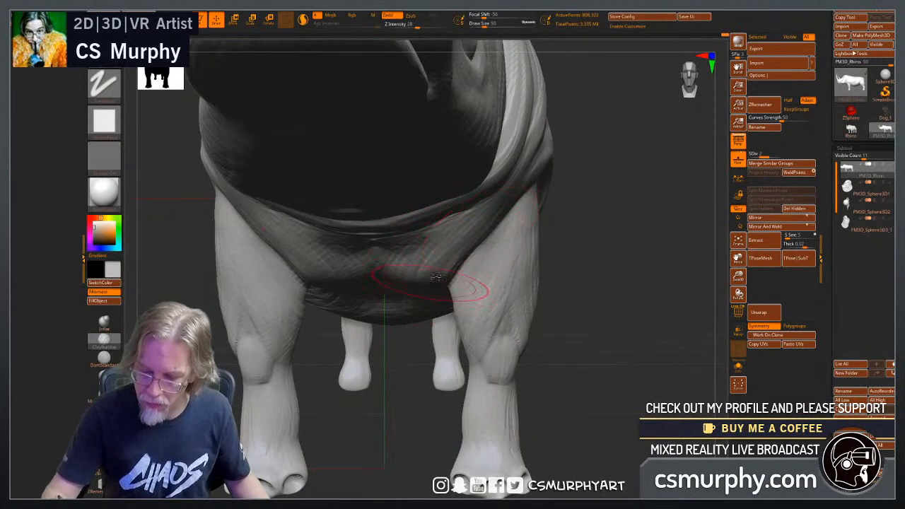
Reduce the draw size to 30 and sculpt skin folds on the chest, armpits and front of the belly.
left_click_drag(592, 359, 575, 372)
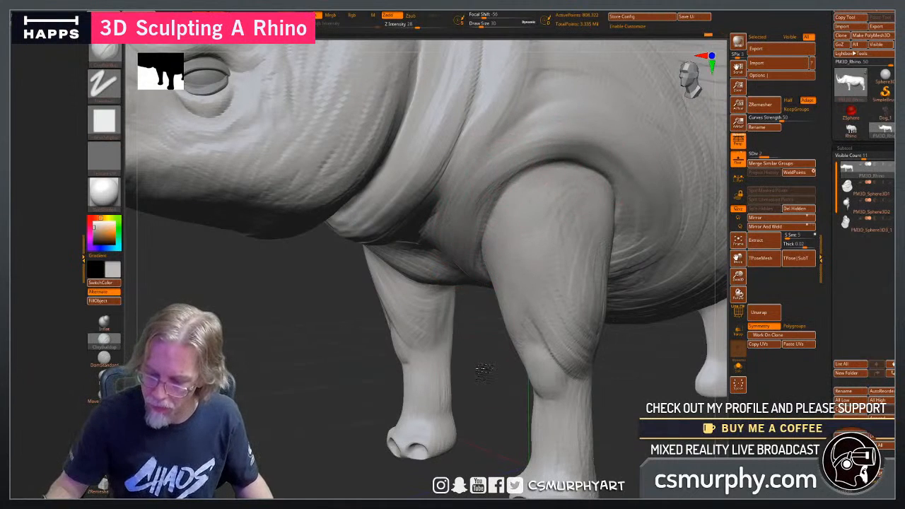
left_click_drag(484, 373, 467, 241)
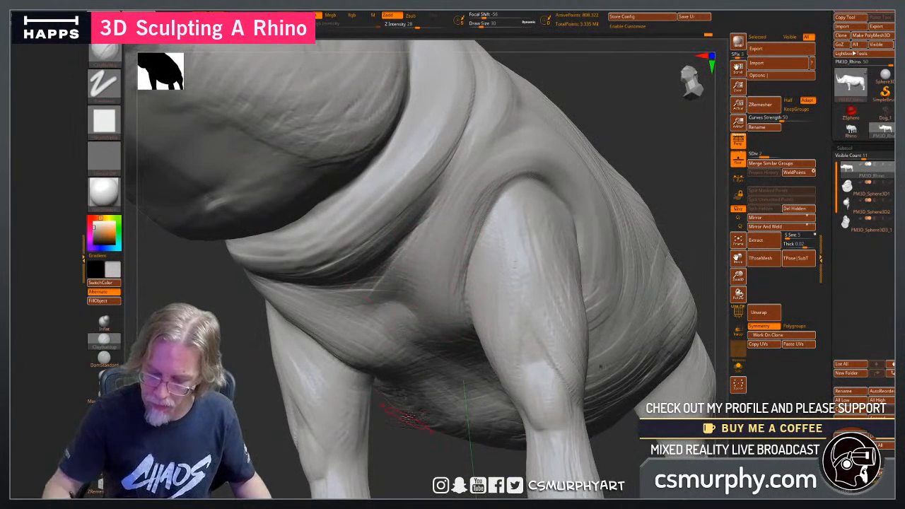
left_click_drag(399, 465, 294, 290)
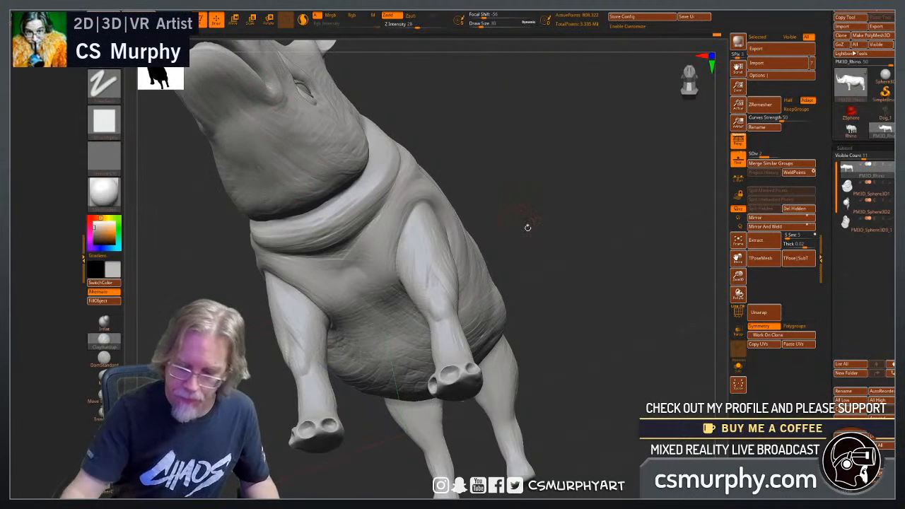
left_click_drag(527, 226, 366, 304)
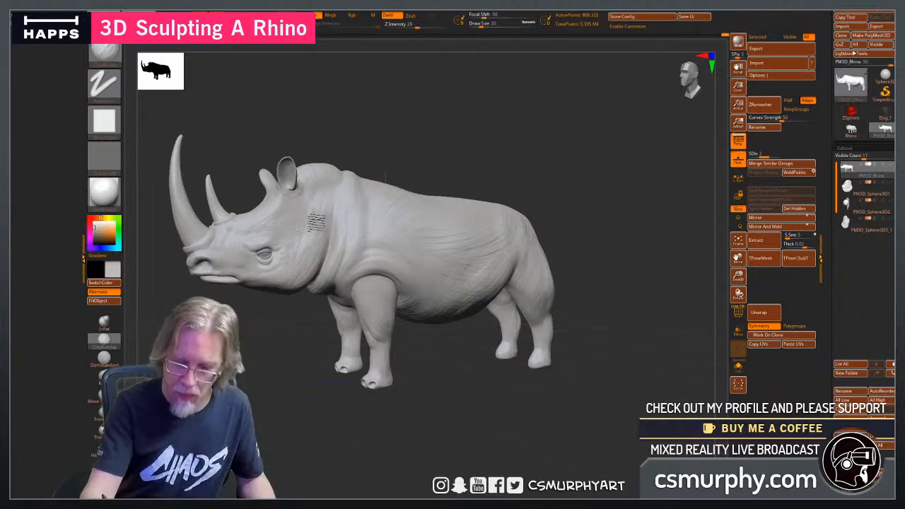
Carve wrinkles along the shoulder, upper flank and back with the DamStandard brush, reducing the draw size to 18.
left_click_drag(299, 438, 247, 431)
left_click_drag(362, 164, 292, 365)
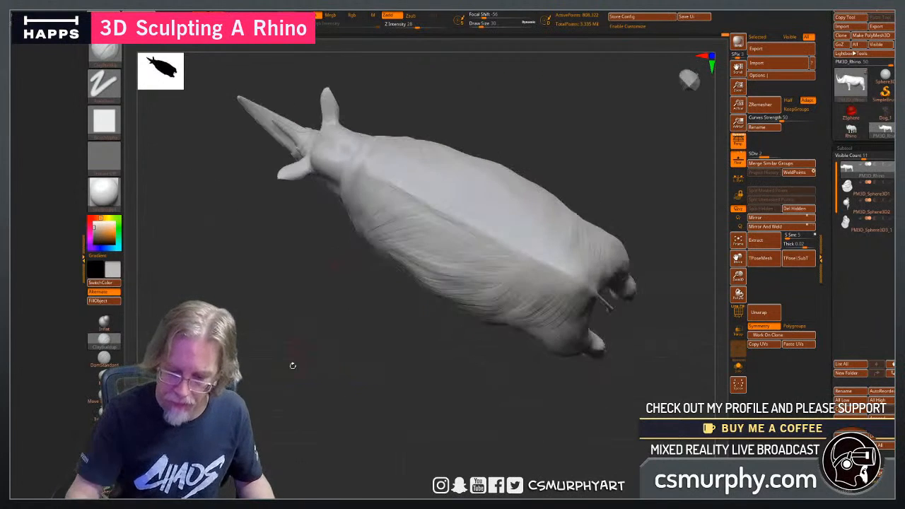
mouse_move(304, 440)
left_mouse_down()
mouse_move(307, 377)
mouse_move(297, 385)
left_mouse_up()
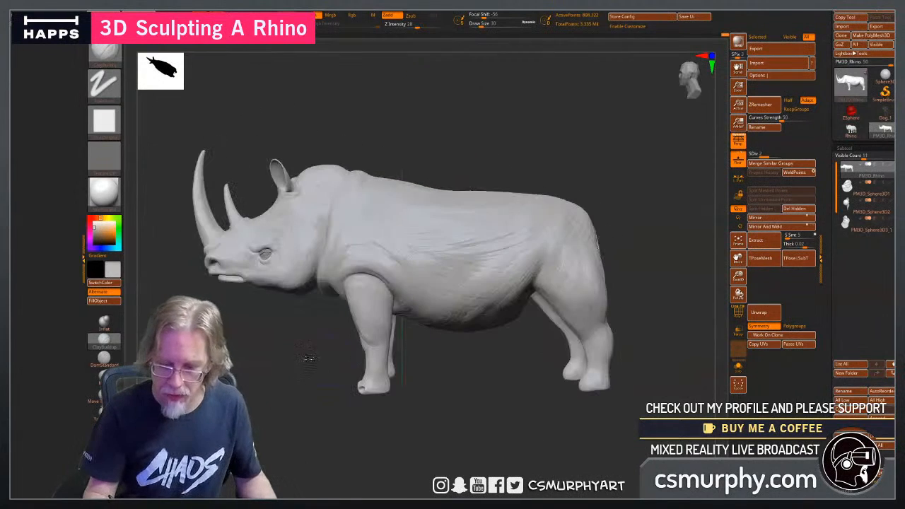
left_click(107, 359)
mouse_move(384, 140)
left_mouse_down("alt")
mouse_move(459, 142)
mouse_move(403, 171)
mouse_move(397, 185)
mouse_move(446, 174)
mouse_move(486, 205)
mouse_move(517, 174)
mouse_move(436, 169)
left_mouse_up("alt")
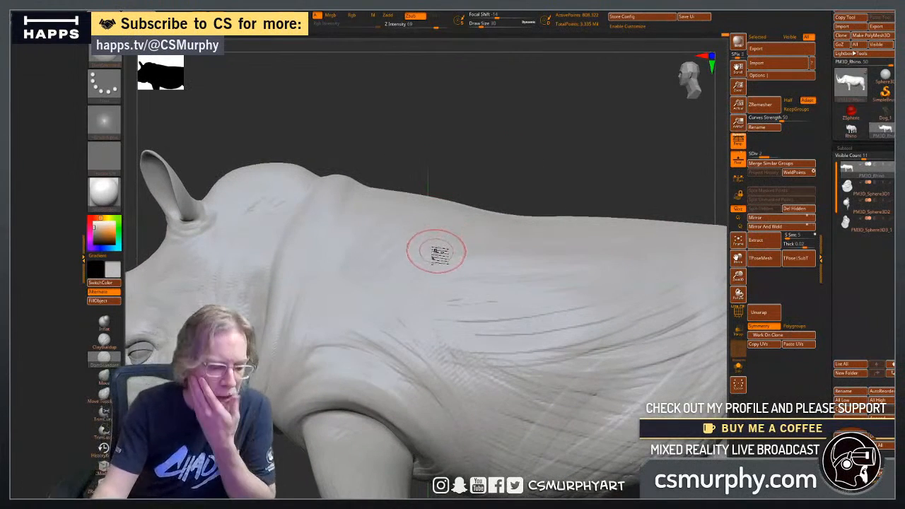
left_click_drag(365, 141, 393, 164, "alt")
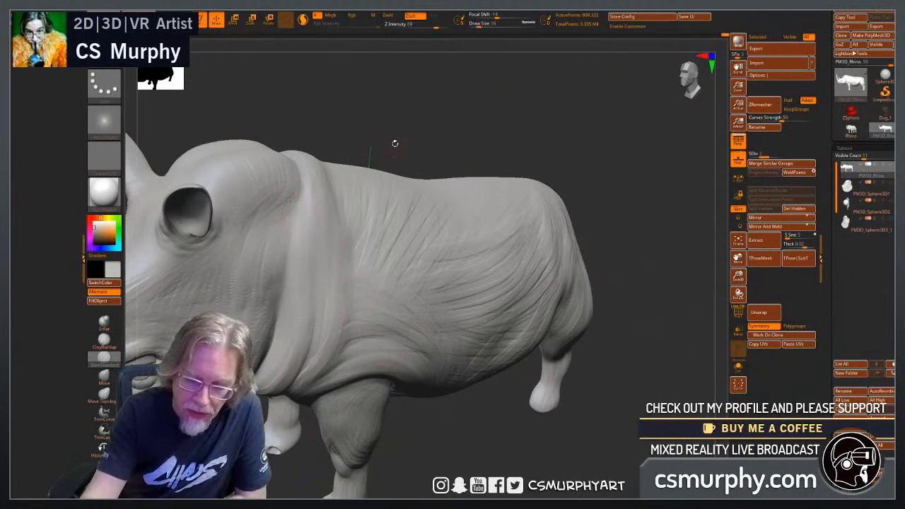
left_click_drag(395, 143, 319, 147)
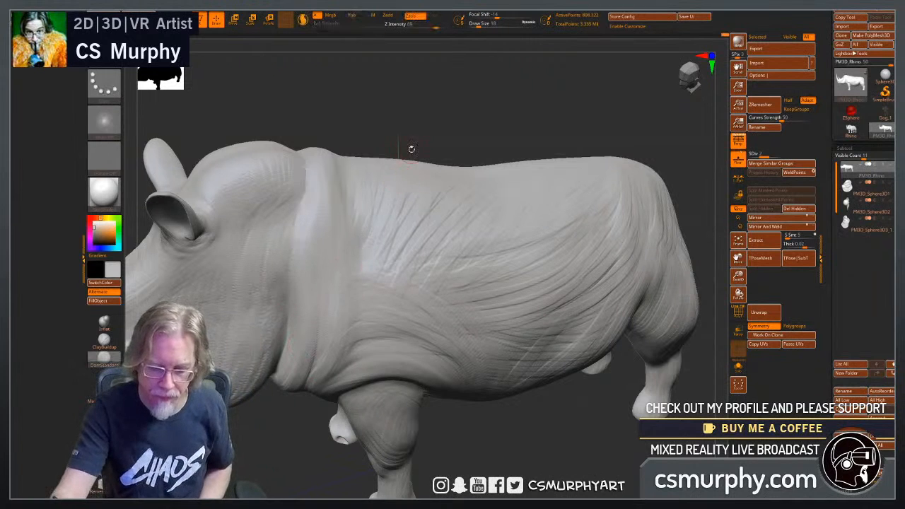
left_click_drag(412, 149, 670, 194)
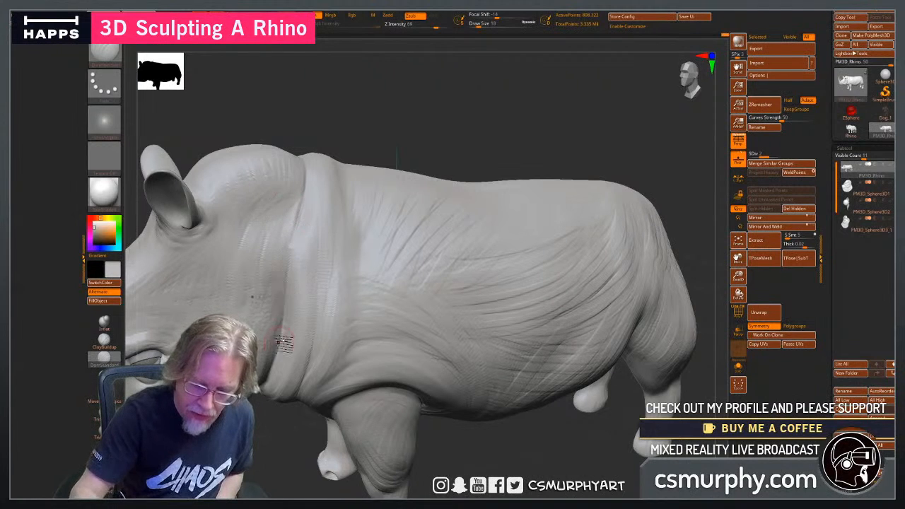
Carve long skin creases with the DamStandard brush across the neck roll beneath the jaw at draw size 18.
left_click_drag(272, 447, 395, 337)
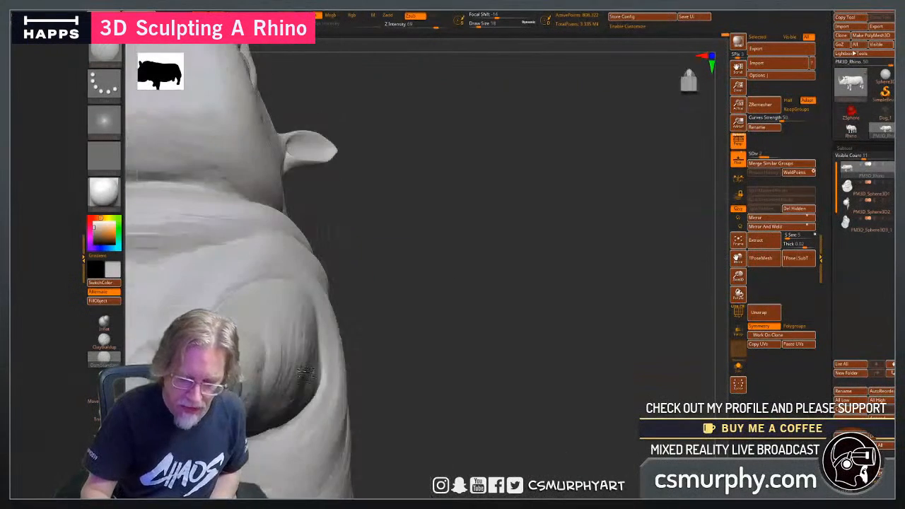
left_click_drag(447, 352, 574, 380)
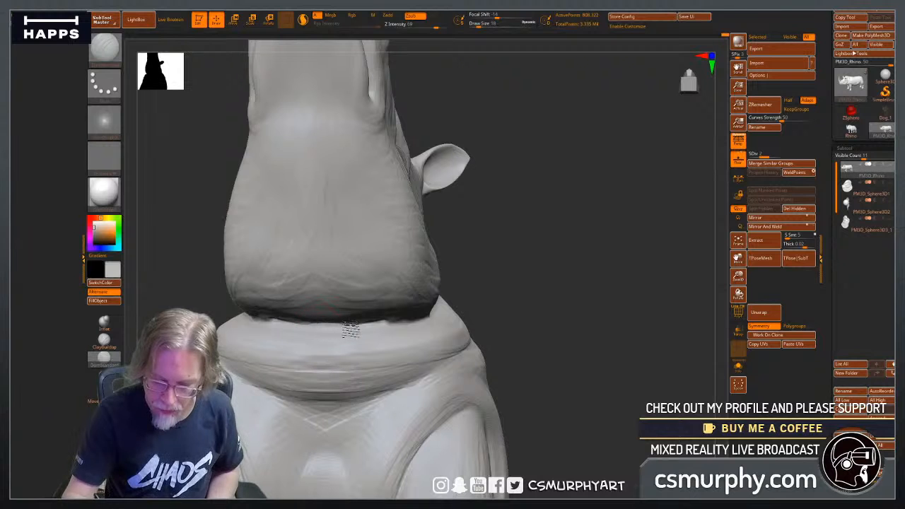
mouse_move(565, 335)
left_mouse_down()
mouse_move(543, 345)
mouse_move(488, 340)
left_mouse_up()
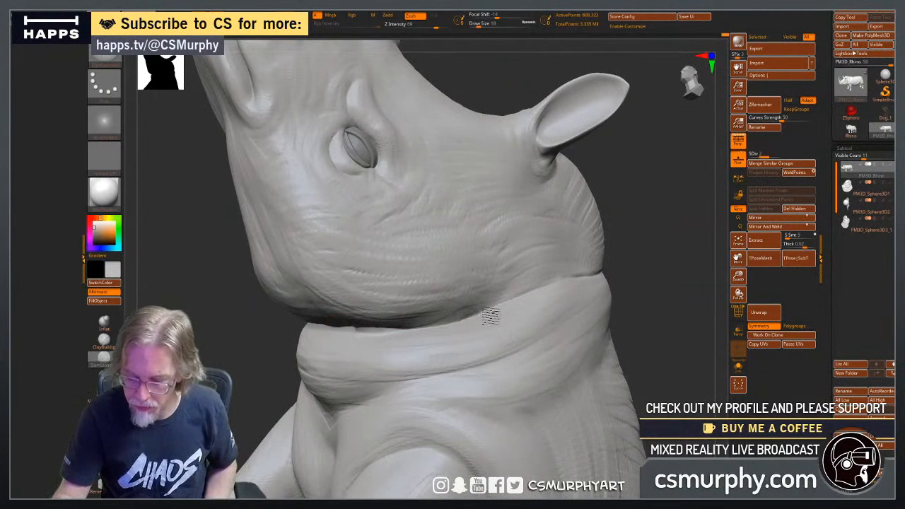
left_click_drag(664, 306, 575, 335)
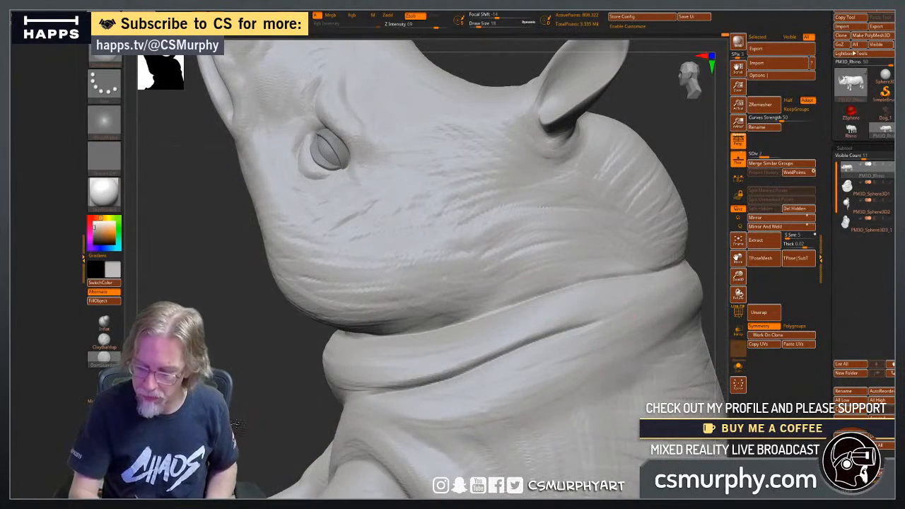
mouse_move(237, 424)
left_mouse_down()
mouse_move(307, 410)
mouse_move(292, 433)
left_mouse_up()
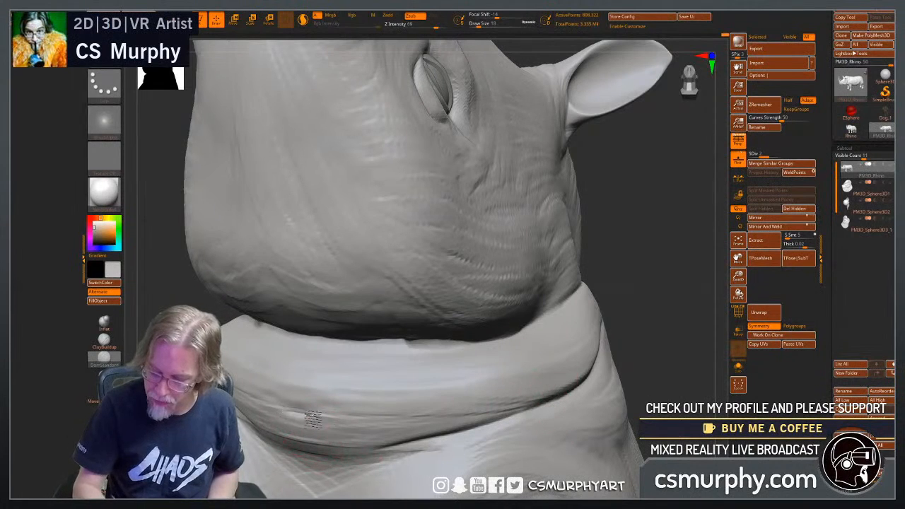
mouse_move(313, 419)
left_mouse_down()
mouse_move(374, 422)
mouse_move(574, 385)
left_mouse_up()
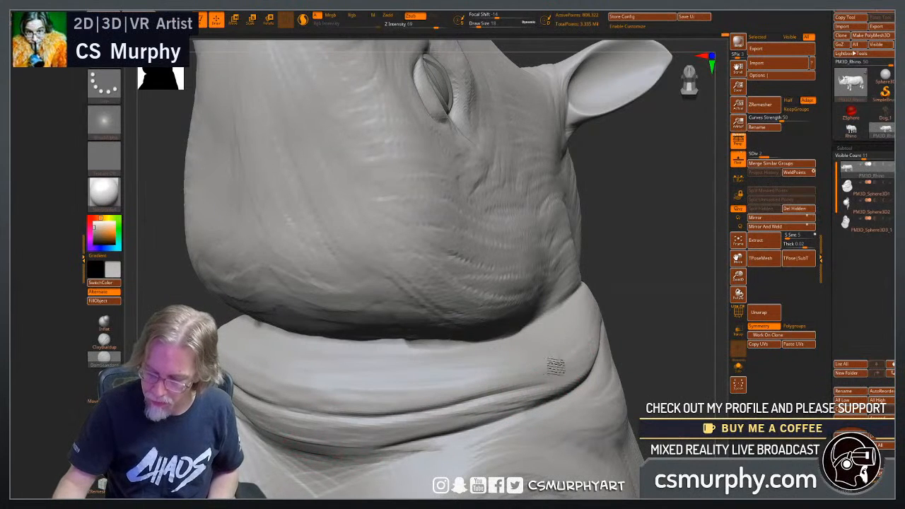
left_click_drag(437, 405, 506, 374)
left_click_drag(306, 386, 378, 397)
left_click_drag(304, 425, 477, 409)
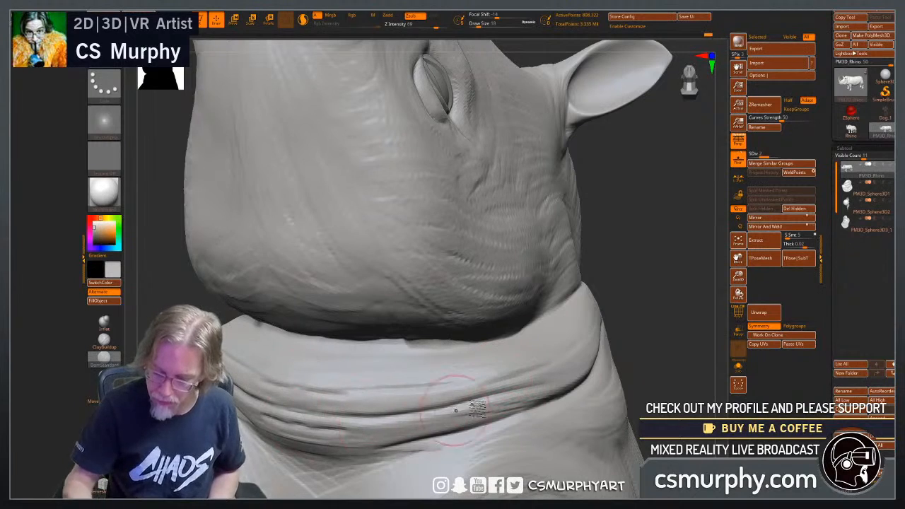
Deepen the vertical neck folds behind the head, running from the nape down toward the throat.
left_click_drag(646, 337, 644, 381)
mouse_move(696, 309)
left_mouse_down("alt")
mouse_move(636, 302)
mouse_move(587, 316)
left_mouse_up("alt")
left_click_drag(438, 195, 446, 201)
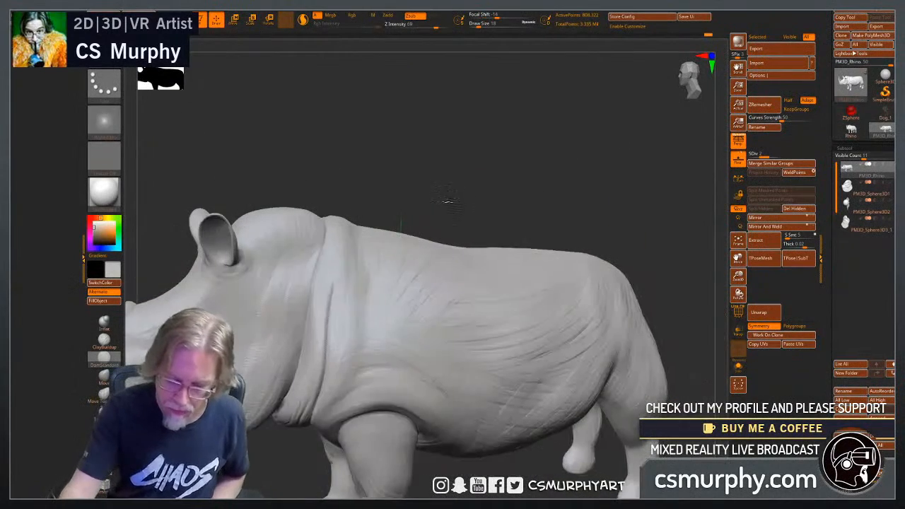
left_click_drag(336, 285, 334, 337, "shift")
left_click_drag(331, 240, 307, 324, "shift")
left_click_drag(335, 237, 311, 369, "shift")
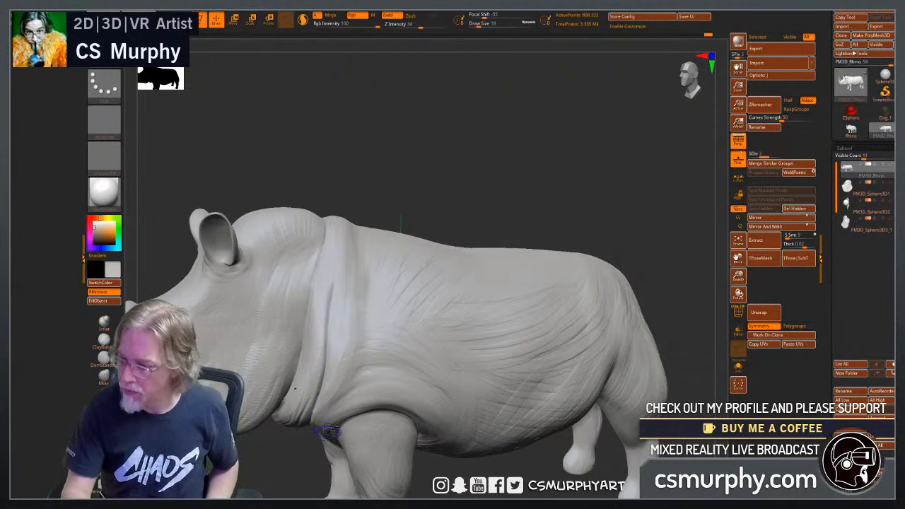
Raise the body's subdivision level to 3 and carve wrinkles around the base of the ear.
left_click_drag(765, 155, 790, 154)
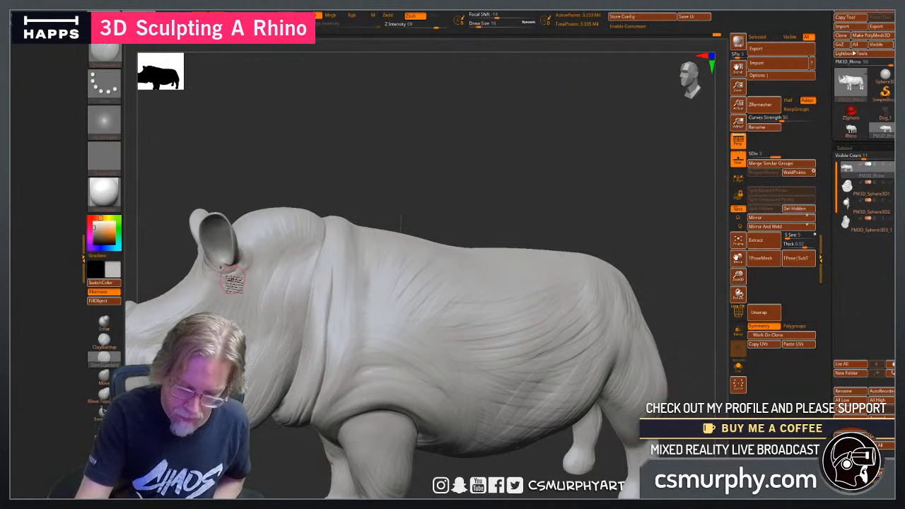
left_click_drag(314, 186, 239, 239)
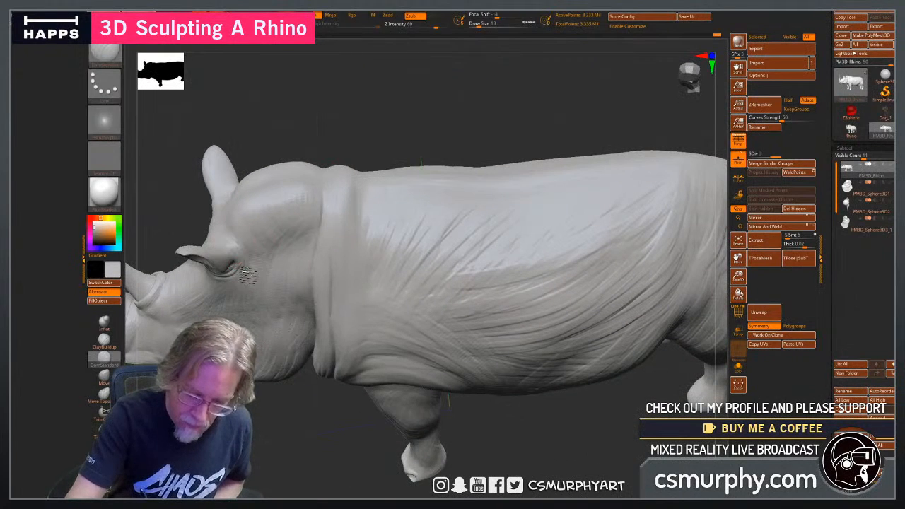
left_click_drag(356, 136, 216, 244)
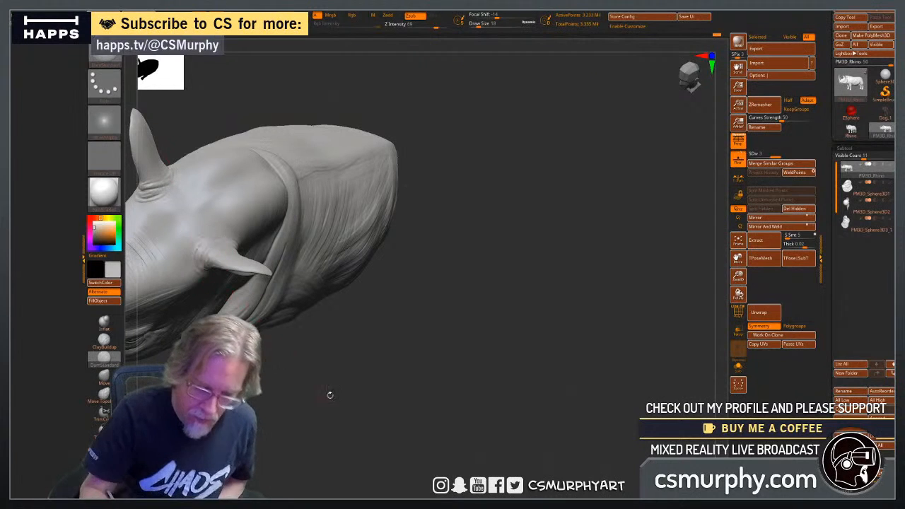
left_click_drag(330, 413, 479, 359)
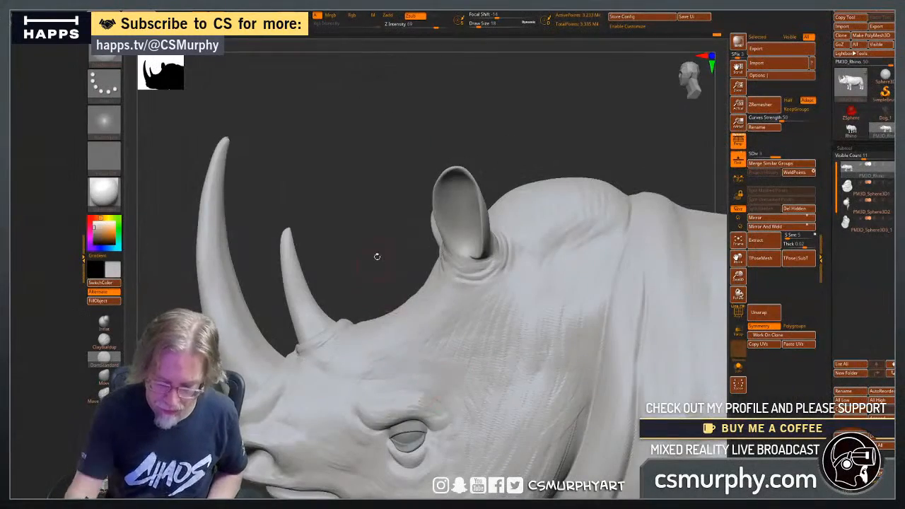
Reduce the draw size to 10 and carve fine creases around the bases of both horns and the adjoining snout.
left_click_drag(378, 256, 389, 279)
left_click_drag(341, 305, 440, 219)
left_click_drag(426, 325, 452, 424, "alt")
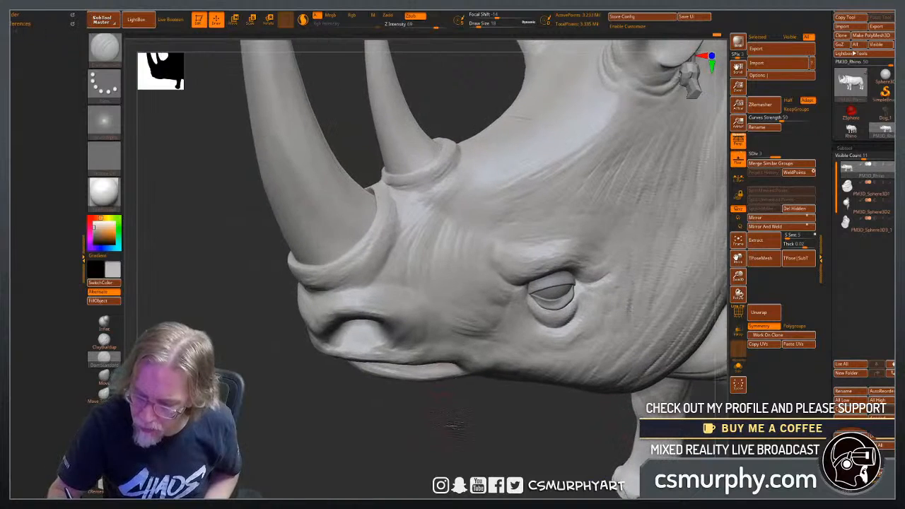
left_click_drag(406, 285, 441, 303, "alt")
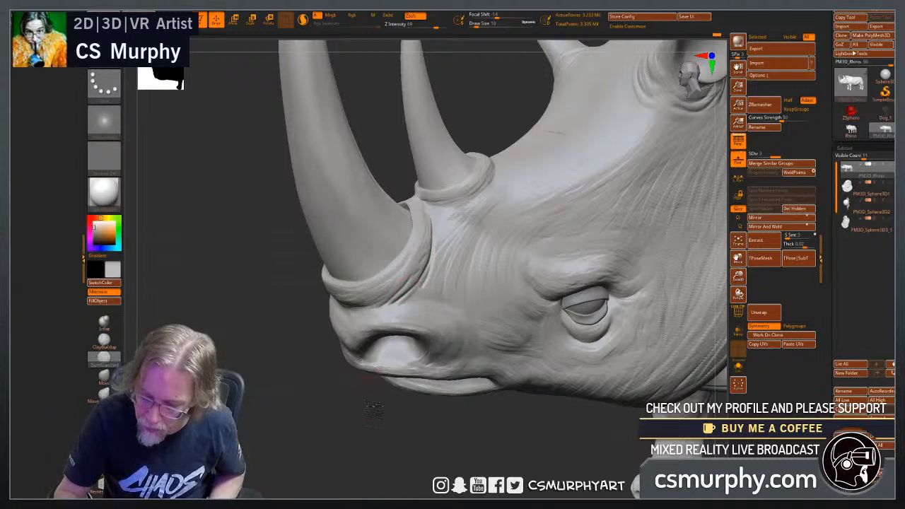
left_click_drag(375, 409, 427, 300)
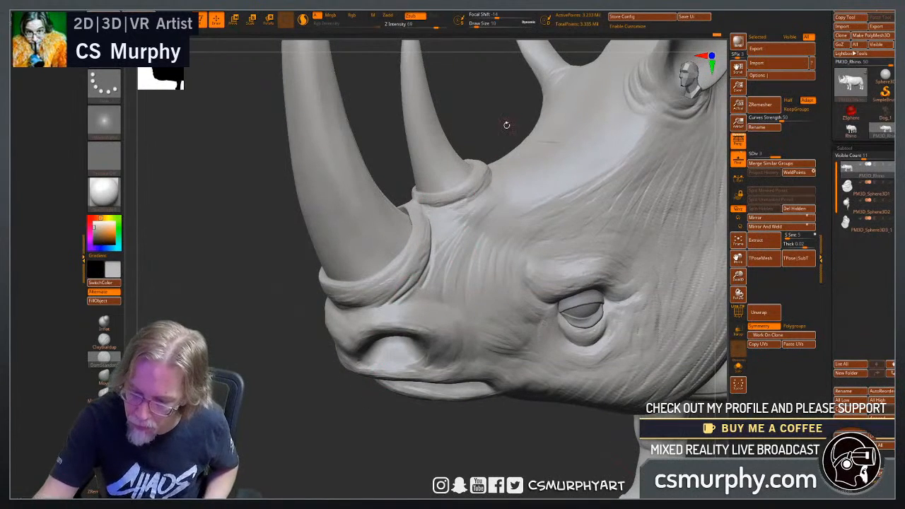
left_click_drag(506, 125, 487, 173)
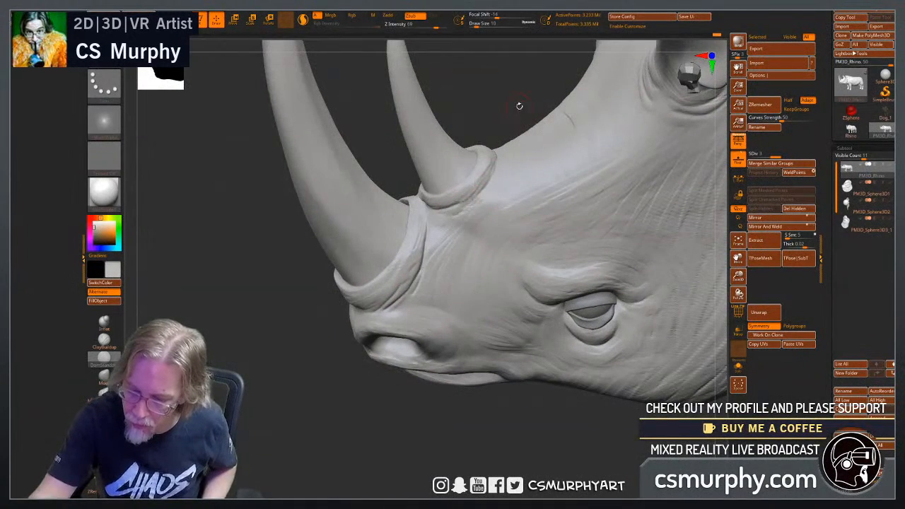
left_click_drag(518, 105, 499, 177)
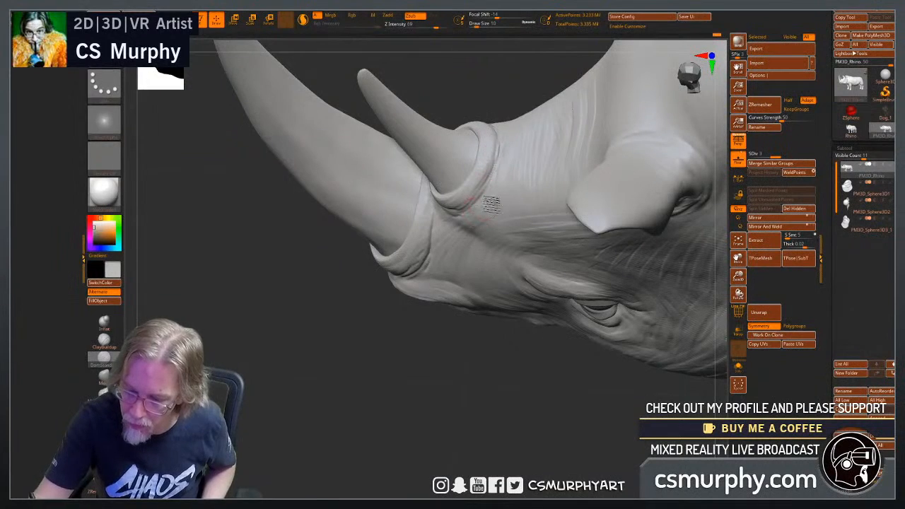
Define the front of the large horn's collar and carve wrinkles between it and the nostril.
left_click_drag(398, 361, 347, 191)
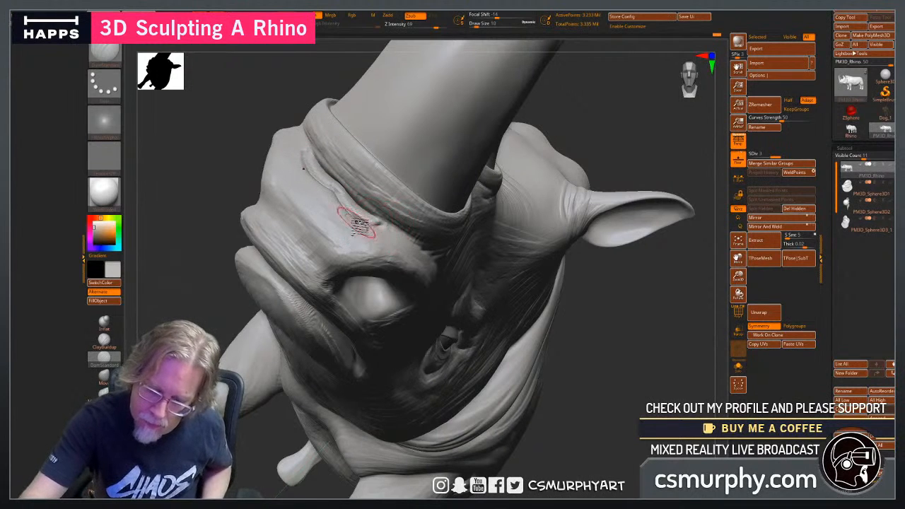
left_click_drag(551, 344, 533, 323)
key("ctrl")
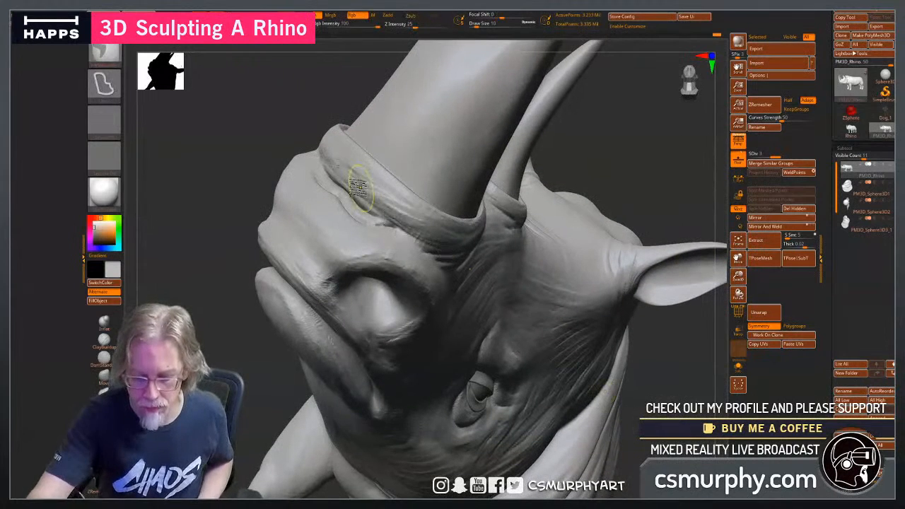
key("alt")
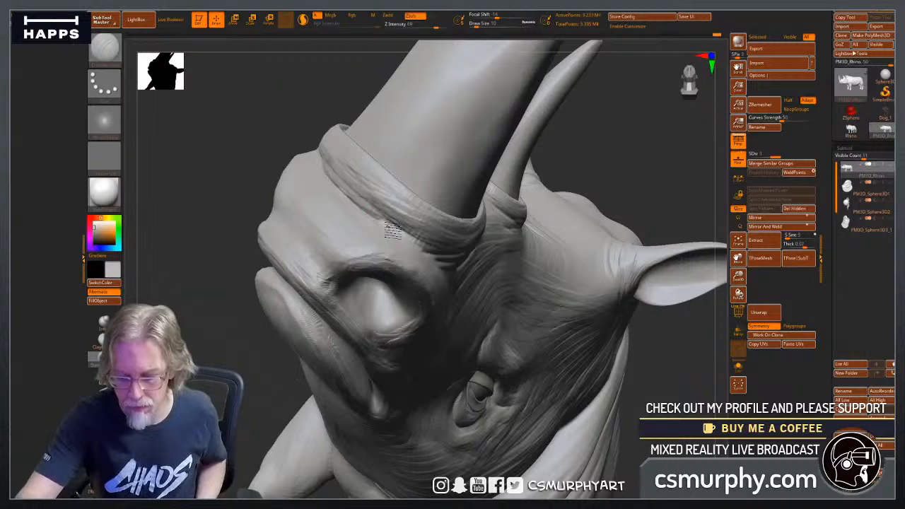
left_click_drag(393, 232, 427, 252)
mouse_move(236, 393)
left_mouse_down()
mouse_move(250, 415)
mouse_move(309, 380)
left_mouse_up()
left_click_drag(619, 376, 601, 389)
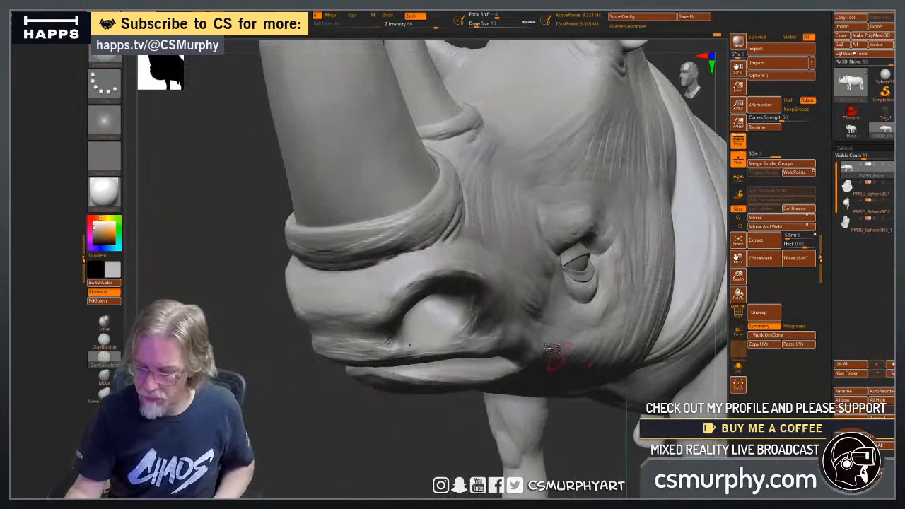
Carve creases into the brow fold above the eye and wrinkles radiating from its rear corner.
left_click_drag(439, 440, 471, 445)
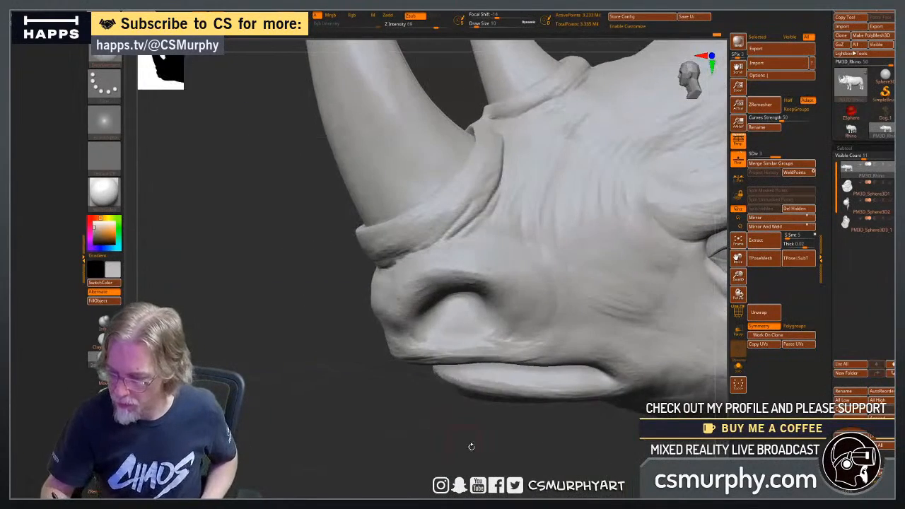
left_click_drag(634, 461, 250, 468, "alt")
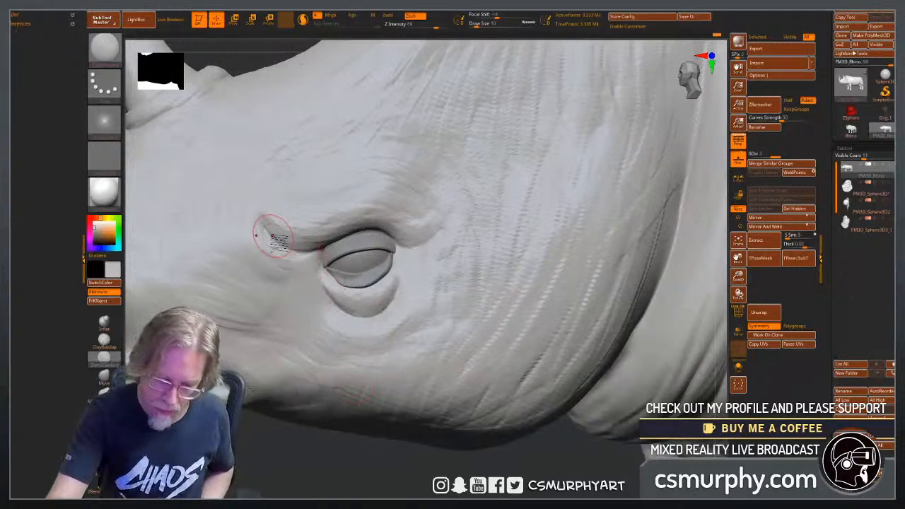
mouse_move(273, 239)
left_mouse_down()
mouse_move(312, 251)
mouse_move(304, 253)
left_mouse_up()
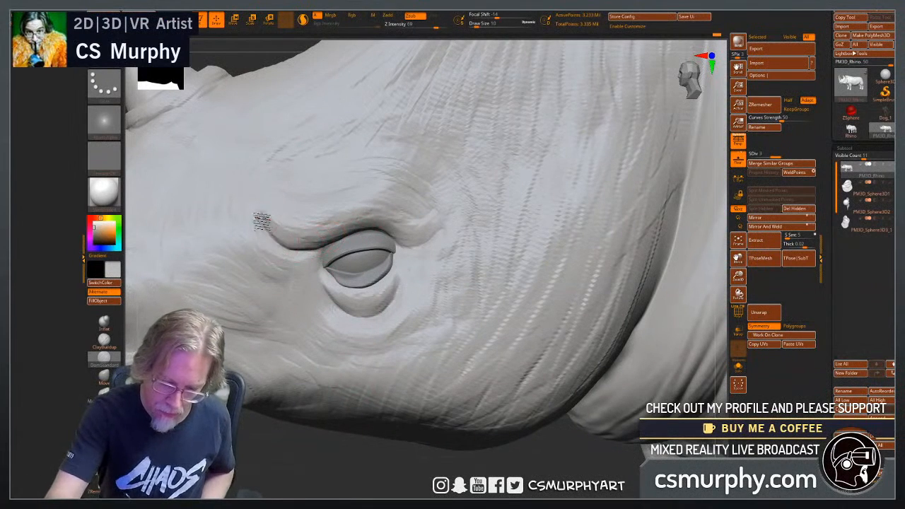
mouse_move(332, 477)
left_mouse_down()
mouse_move(325, 463)
mouse_move(337, 466)
left_mouse_up()
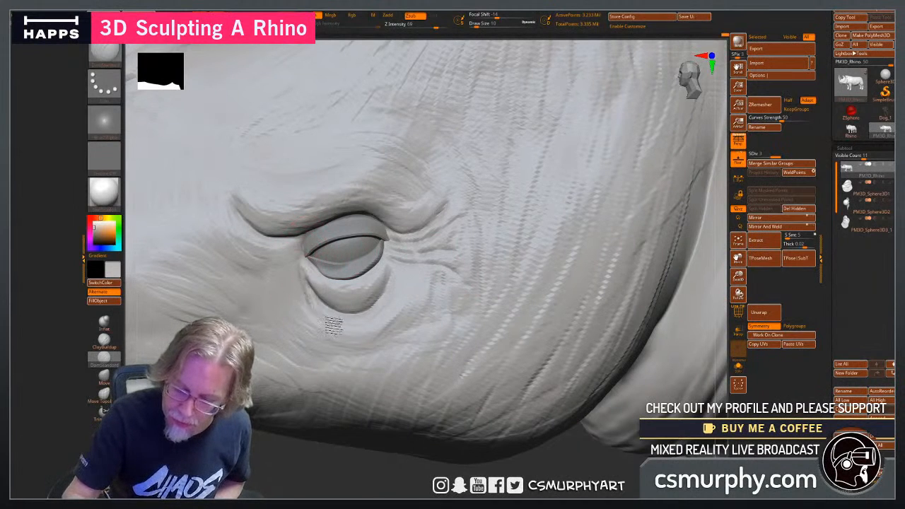
Carve curved bags and wrinkles beneath the eye and add creases to the front of the brow.
mouse_move(396, 285)
left_mouse_down()
mouse_move(364, 294)
mouse_move(380, 281)
mouse_move(366, 286)
left_mouse_up()
mouse_move(311, 270)
left_mouse_down()
mouse_move(328, 296)
mouse_move(353, 306)
left_mouse_up()
mouse_move(283, 256)
left_mouse_down()
mouse_move(313, 325)
mouse_move(361, 344)
mouse_move(393, 327)
mouse_move(387, 349)
mouse_move(423, 308)
left_mouse_up()
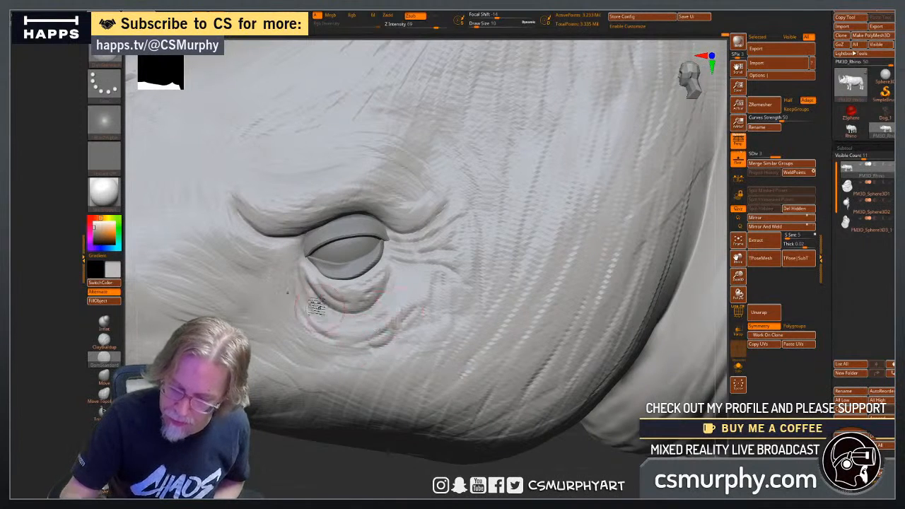
left_click_drag(261, 205, 304, 213)
Save the project to the Desktop under its existing file name, replacing the previous version.
left_click_drag(397, 469, 364, 427, "alt")
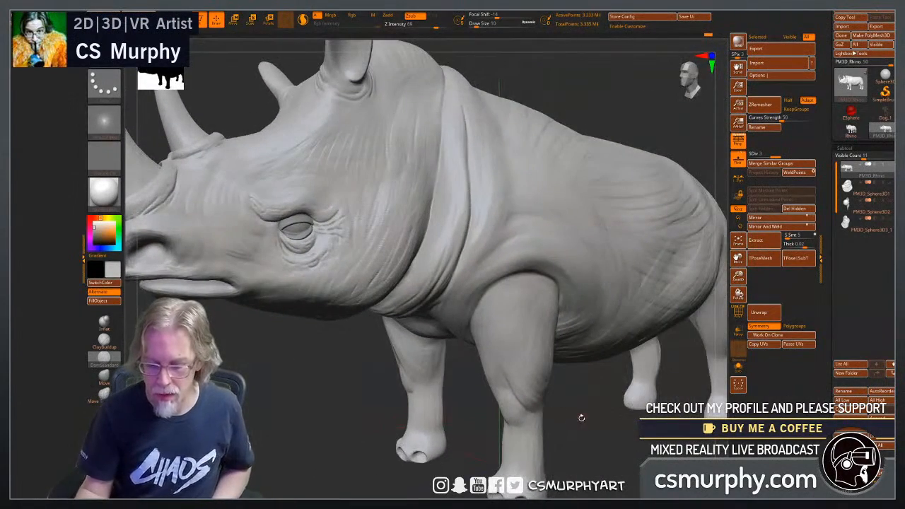
left_click_drag(581, 418, 570, 432)
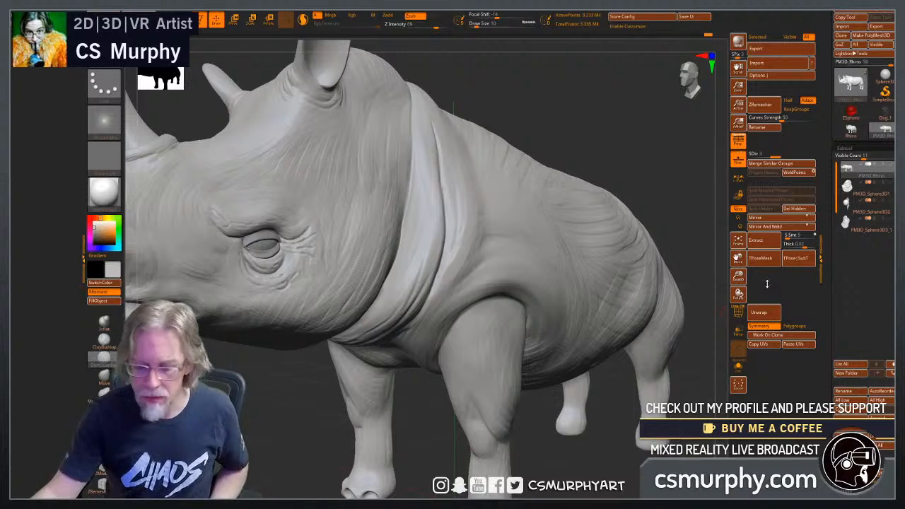
mouse_move(241, 11)
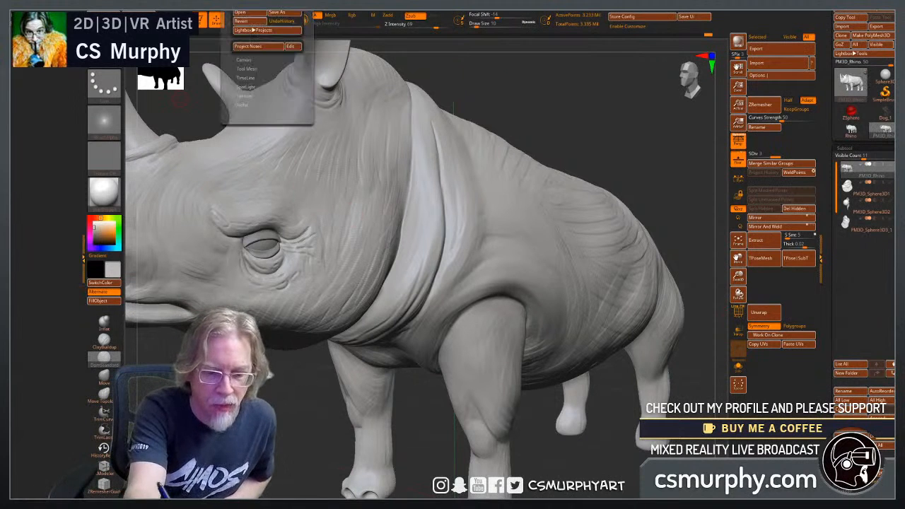
left_click(281, 13)
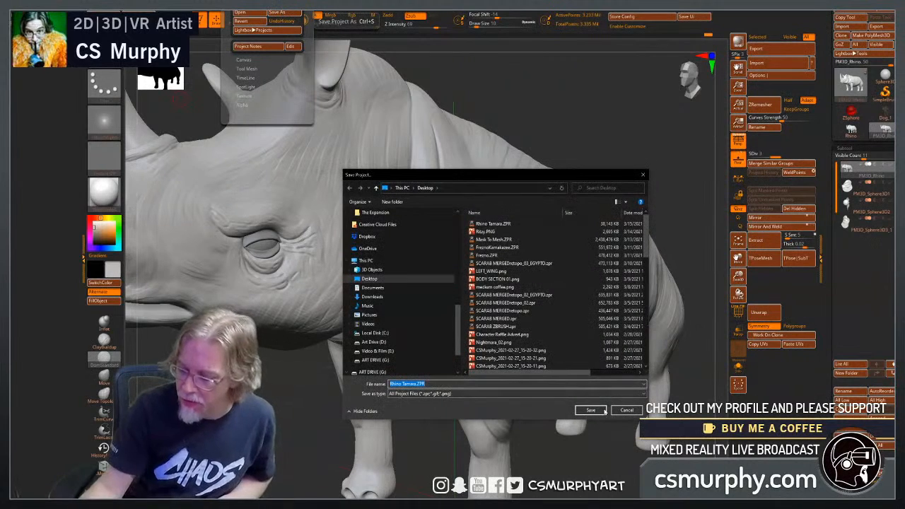
left_click(595, 413)
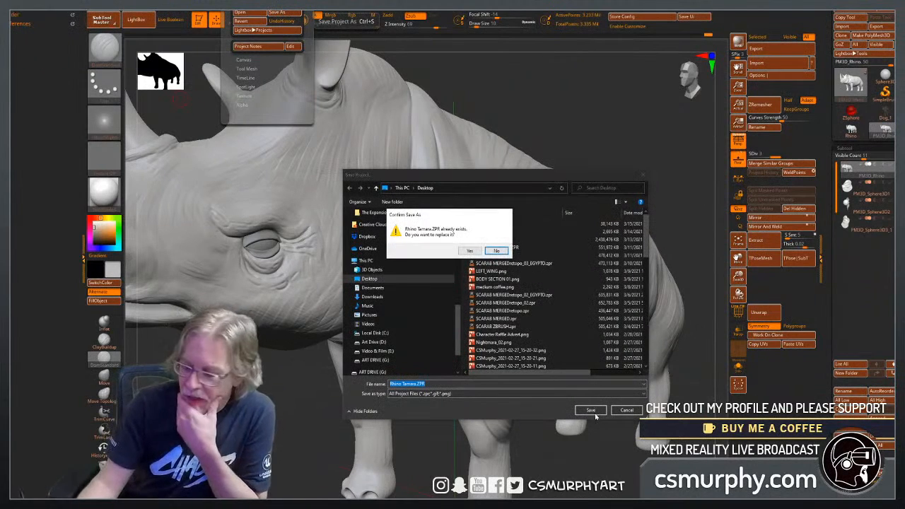
left_click(469, 250)
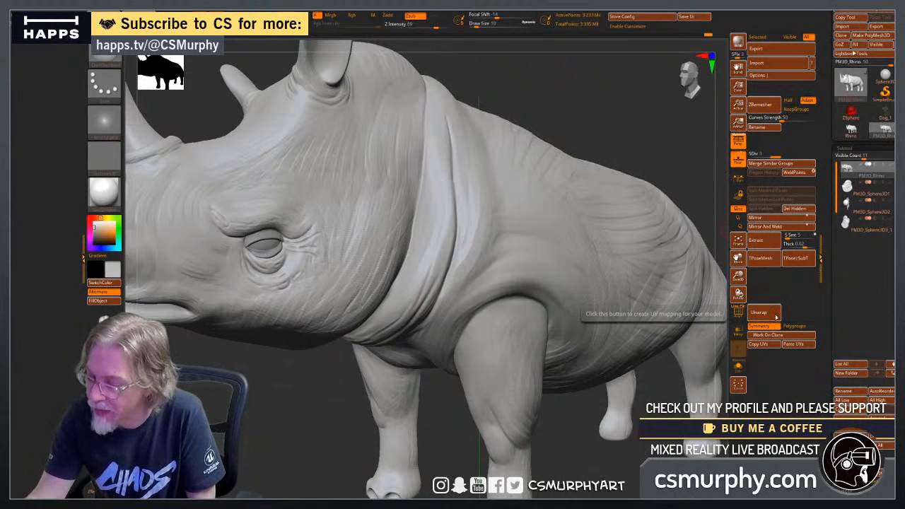
Subdivide the rhino body mesh to level 4 and bring the face and eye into close view.
left_click_drag(848, 332, 847, 147)
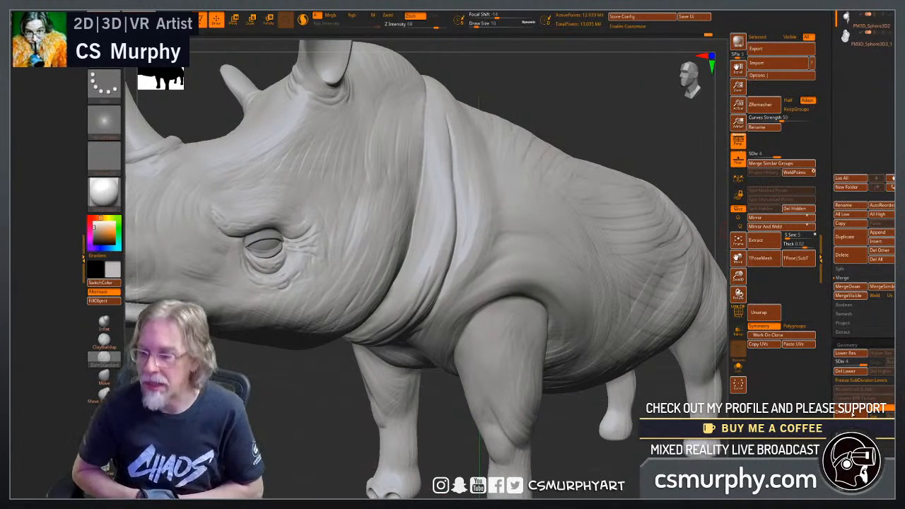
mouse_move(661, 143)
left_mouse_down()
mouse_move(699, 145)
mouse_move(640, 142)
mouse_move(582, 232)
mouse_move(497, 427)
mouse_move(273, 327)
mouse_move(395, 317)
left_mouse_up()
left_click_drag(330, 466, 423, 452)
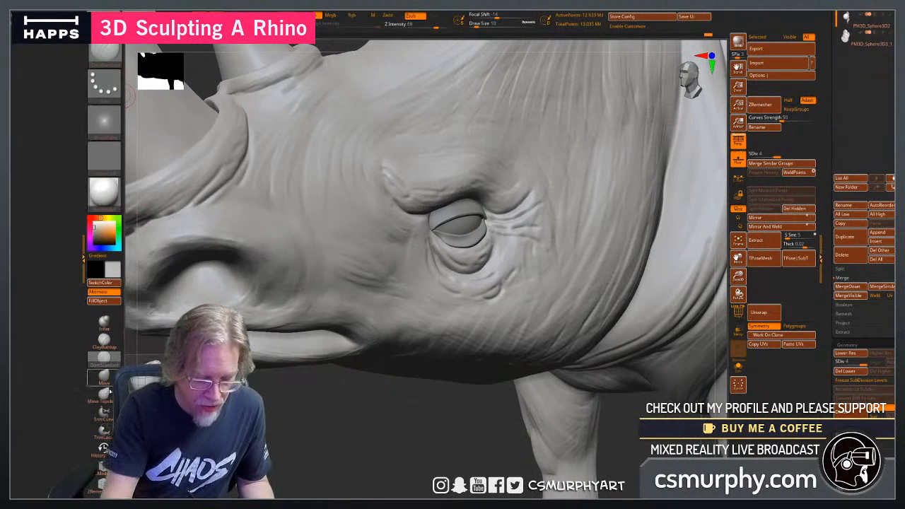
Switch the active sculpting brush to the Standard brush.
left_click(103, 323)
left_click(105, 326)
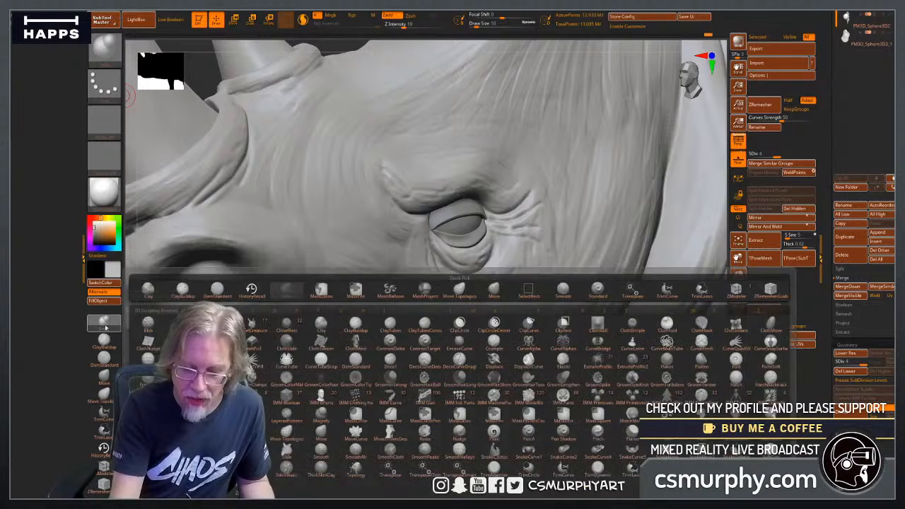
left_click(105, 326)
left_click(105, 326)
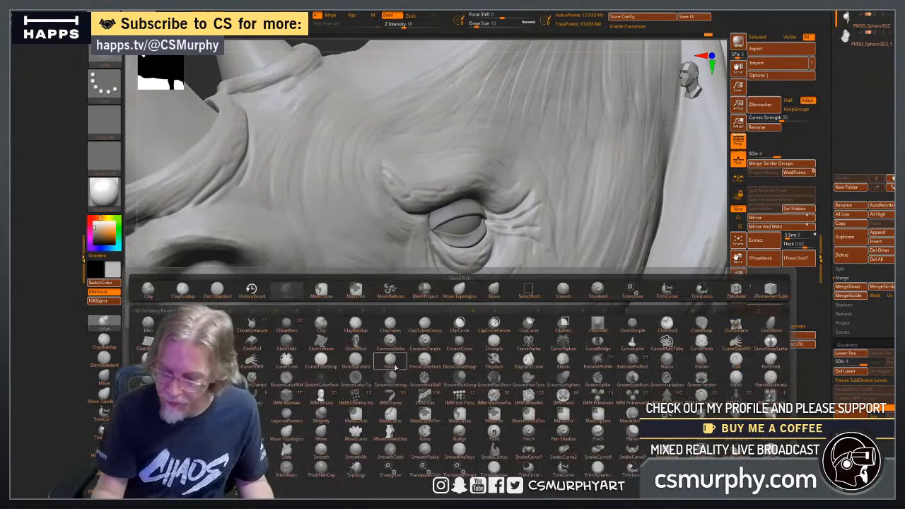
left_click(600, 291)
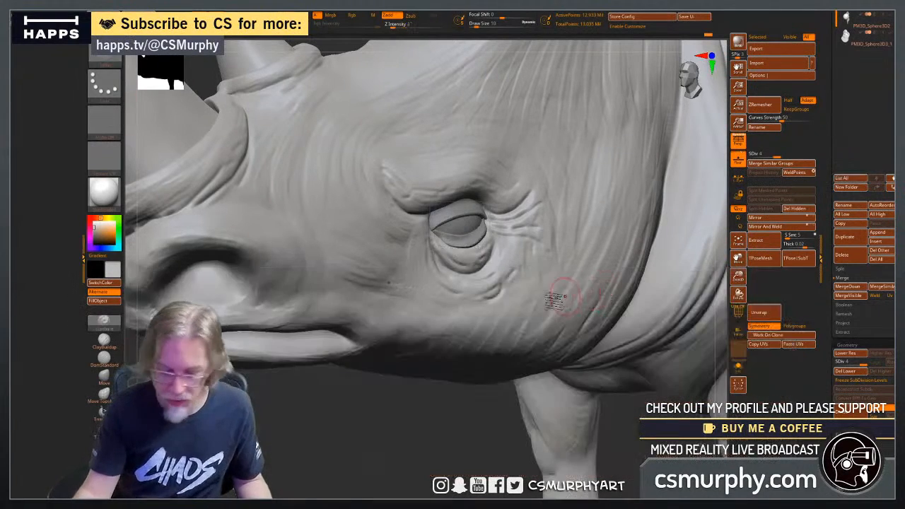
Load the Leathery Skin15.psd alpha from the content library for the Standard brush.
left_click(108, 93)
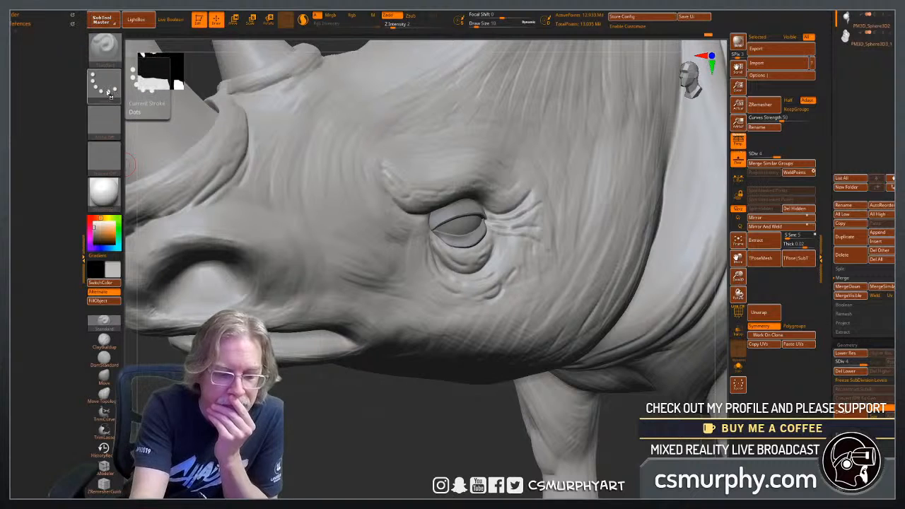
left_click(108, 130)
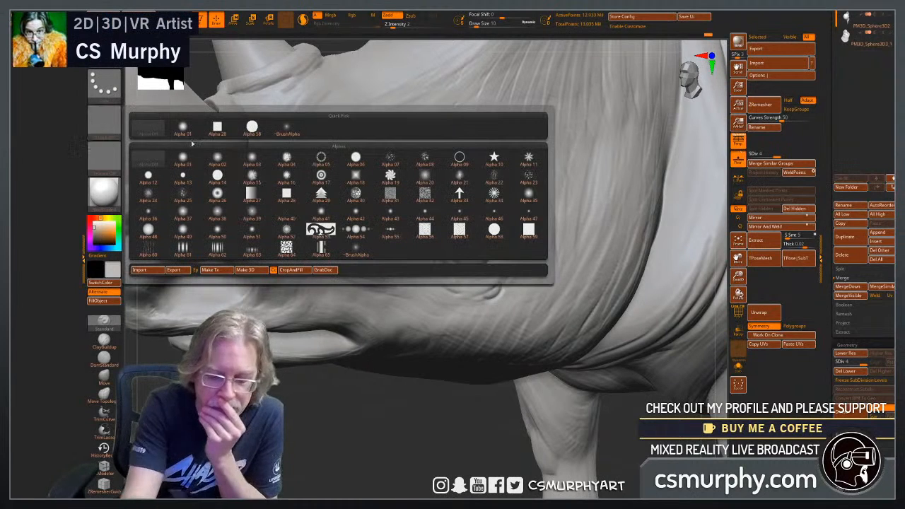
mouse_move(525, 201)
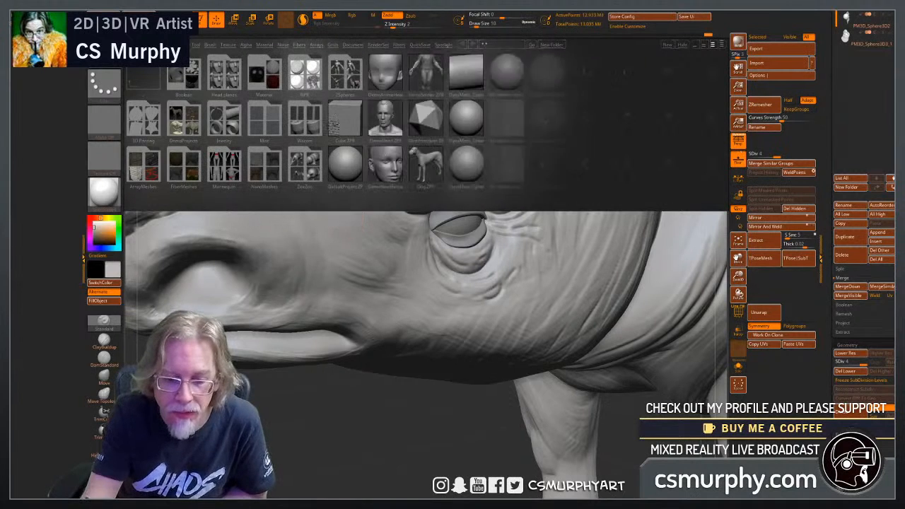
left_click(246, 45)
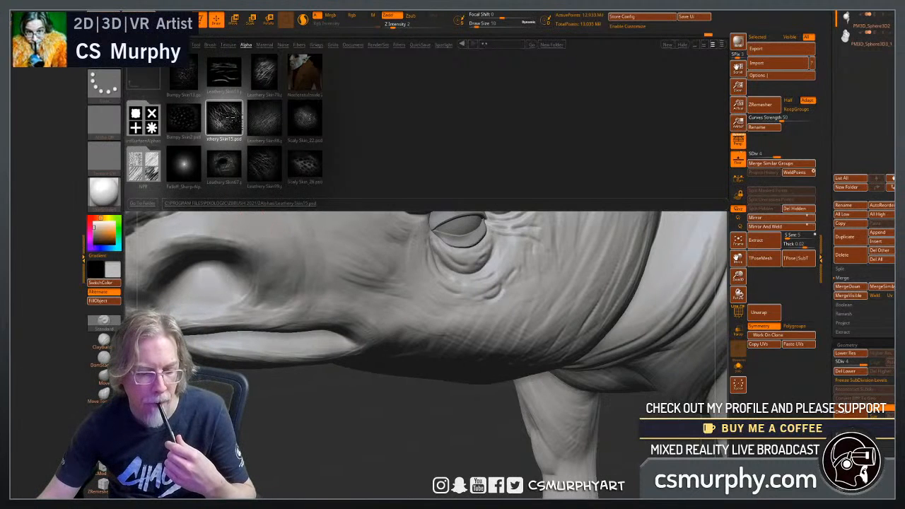
left_click(231, 120)
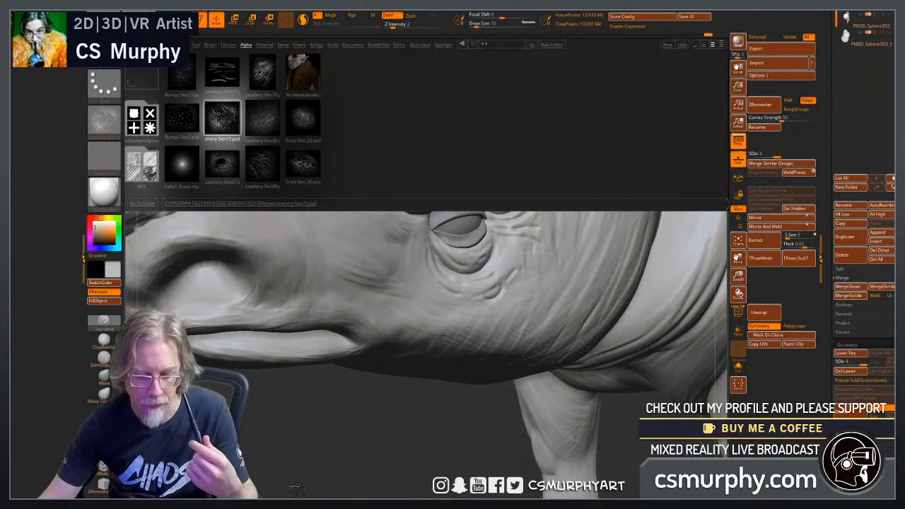
key("comma")
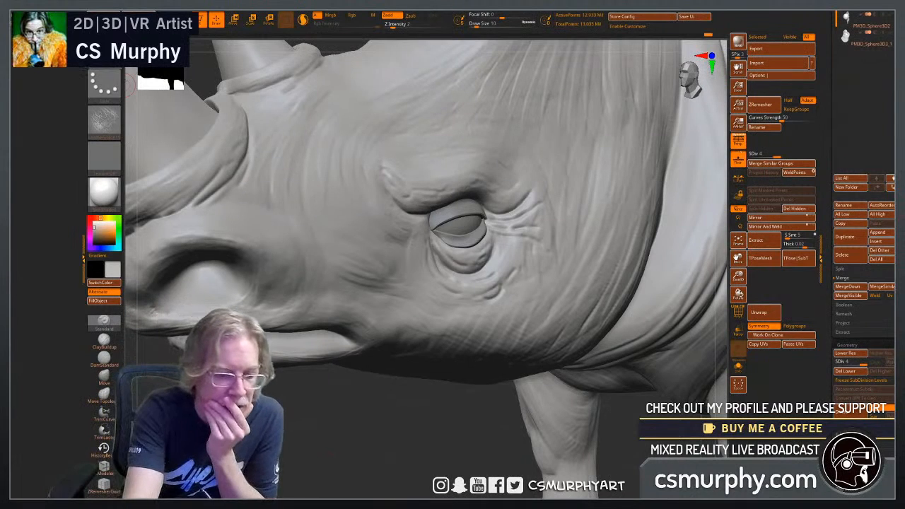
Set the Standard brush's stroke type to DragRect.
left_click(105, 53)
left_click(106, 76)
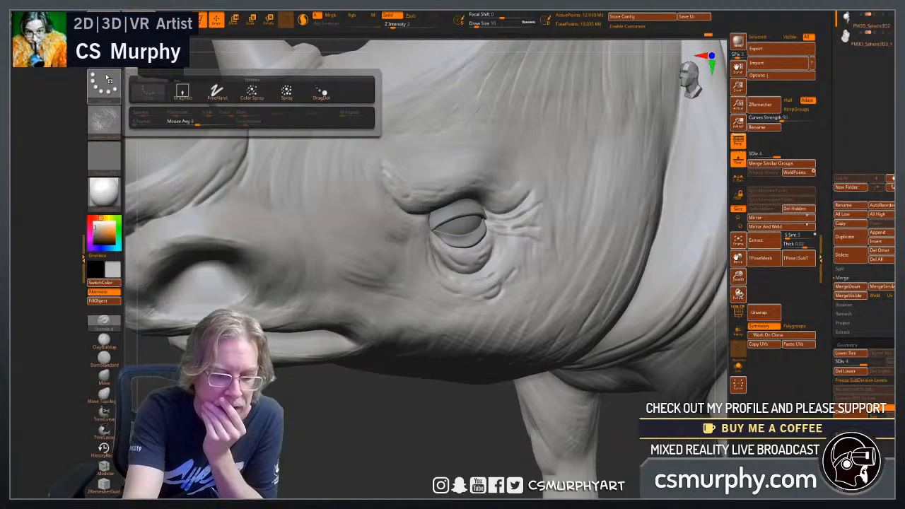
left_click(182, 92)
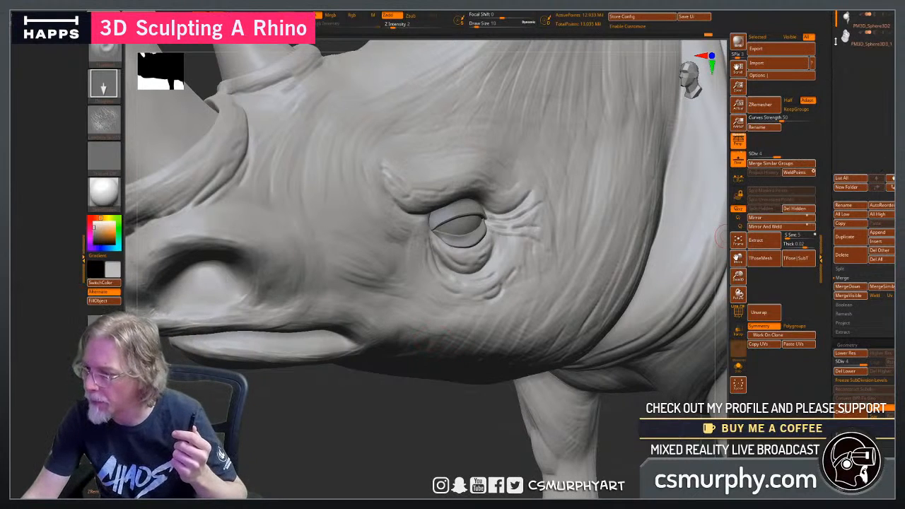
Stamp the leathery skin texture onto the face in front of the eye with a Z Intensity of 30.
left_click_drag(831, 58, 831, 120)
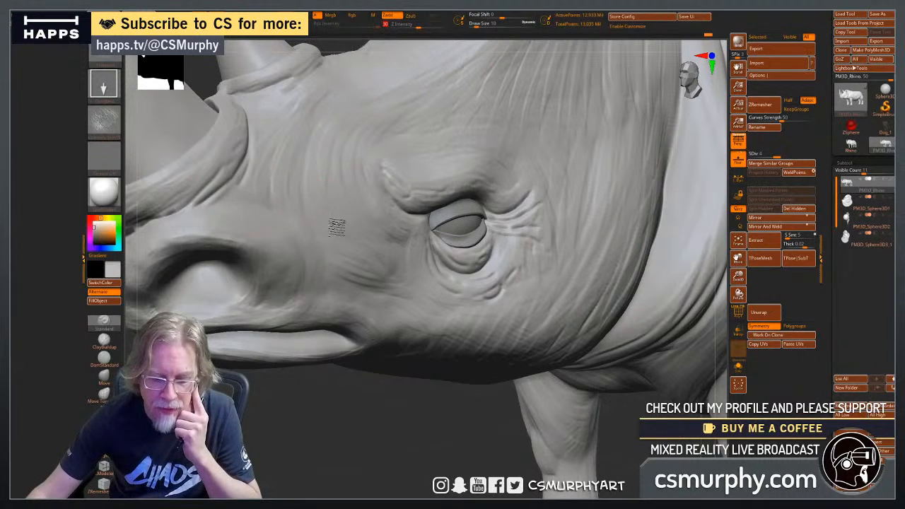
left_click_drag(328, 203, 409, 212)
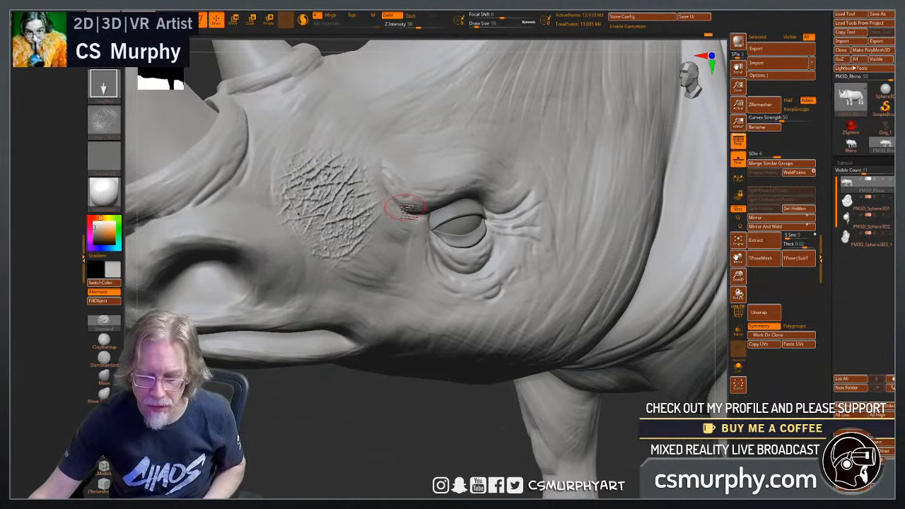
key("ctrl")
key("ctrl+z")
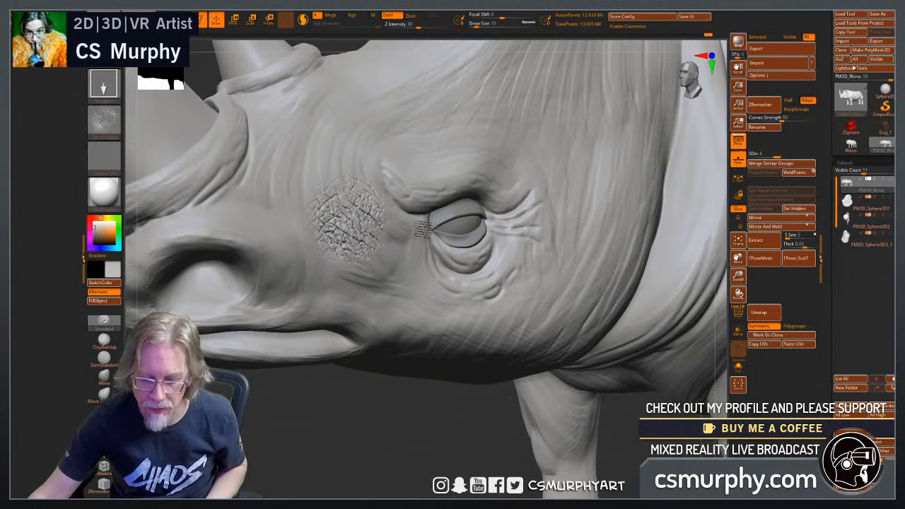
left_click_drag(433, 232, 438, 225)
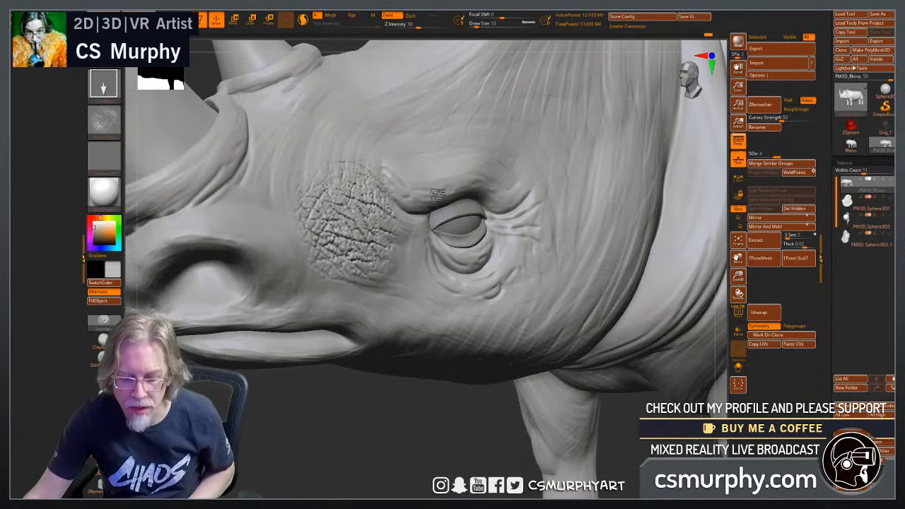
mouse_move(440, 212)
left_mouse_down()
mouse_move(469, 181)
mouse_move(445, 205)
mouse_move(438, 193)
left_mouse_up()
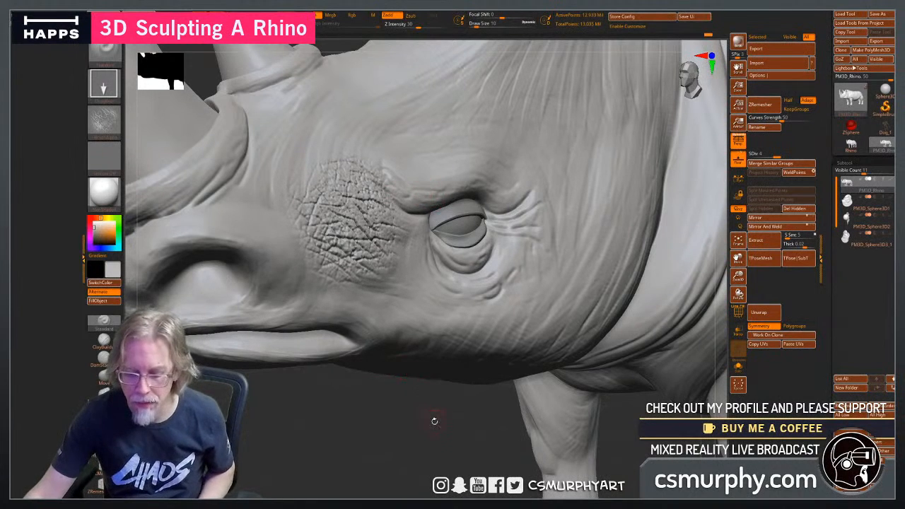
Extend the leathery skin stamps over the cheek below the eye, around the eye and across the brow.
left_click_drag(438, 422, 395, 414)
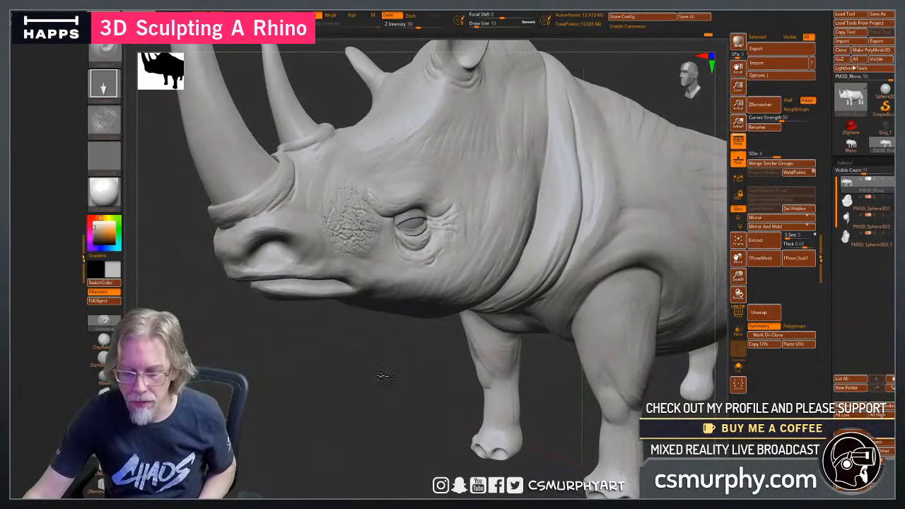
left_click_drag(388, 376, 419, 318)
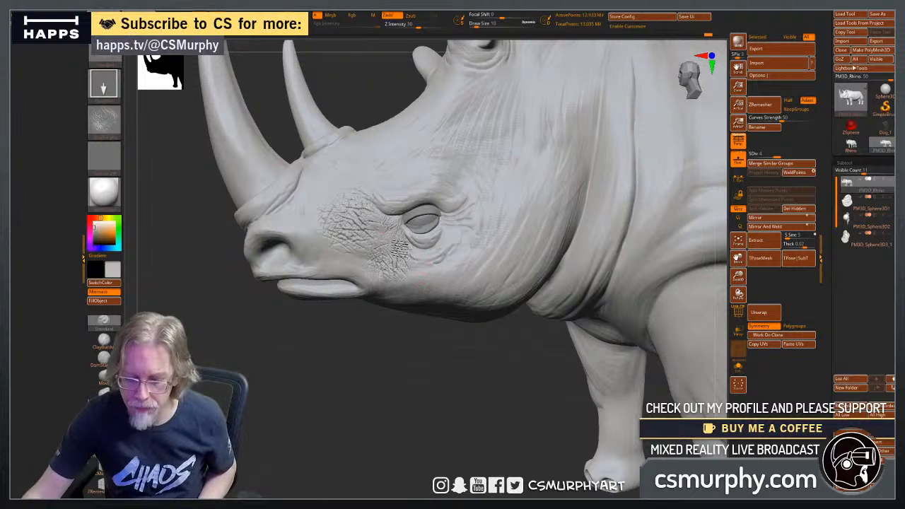
left_click_drag(396, 251, 405, 265)
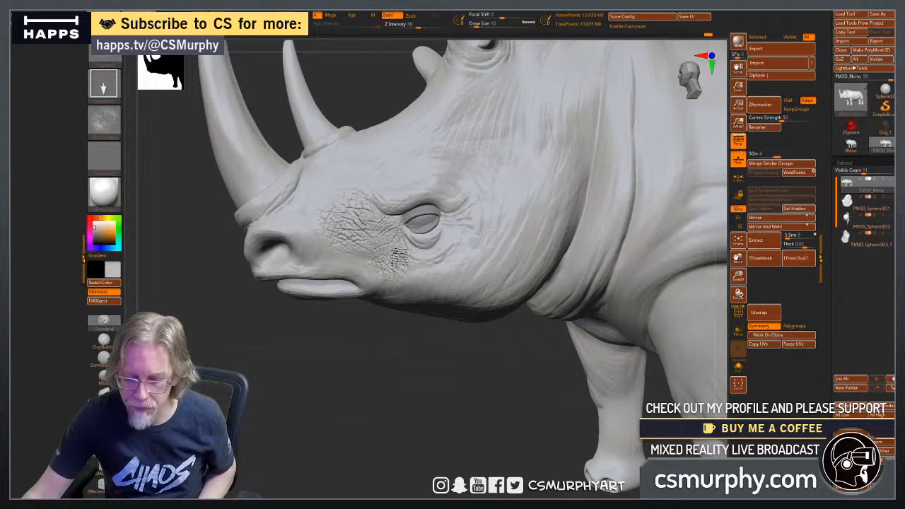
mouse_move(391, 205)
left_mouse_down()
mouse_move(390, 196)
mouse_move(448, 202)
mouse_move(429, 189)
mouse_move(473, 191)
mouse_move(472, 157)
left_mouse_up()
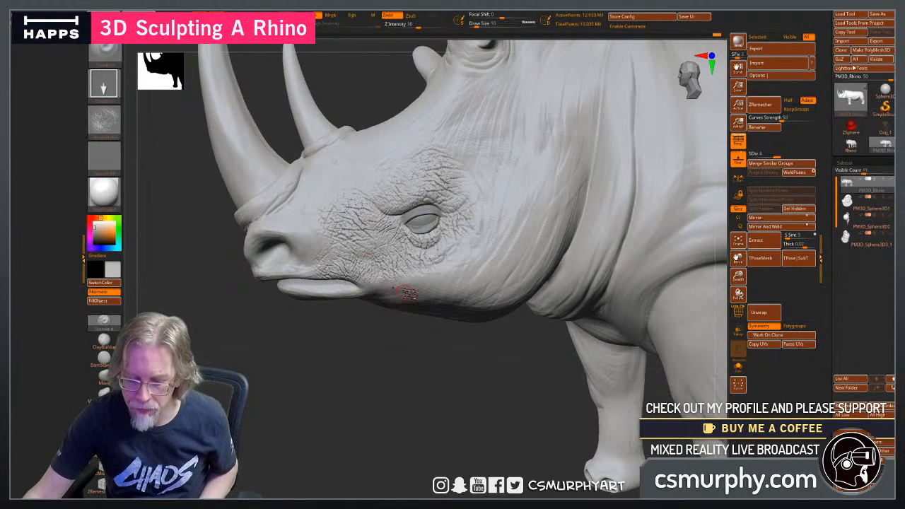
Try stamping large leathery skin patches over the rear jaw, rear cheek and side of the head, then inspect both sides.
mouse_move(417, 298)
left_mouse_down()
mouse_move(458, 299)
mouse_move(534, 283)
left_mouse_up()
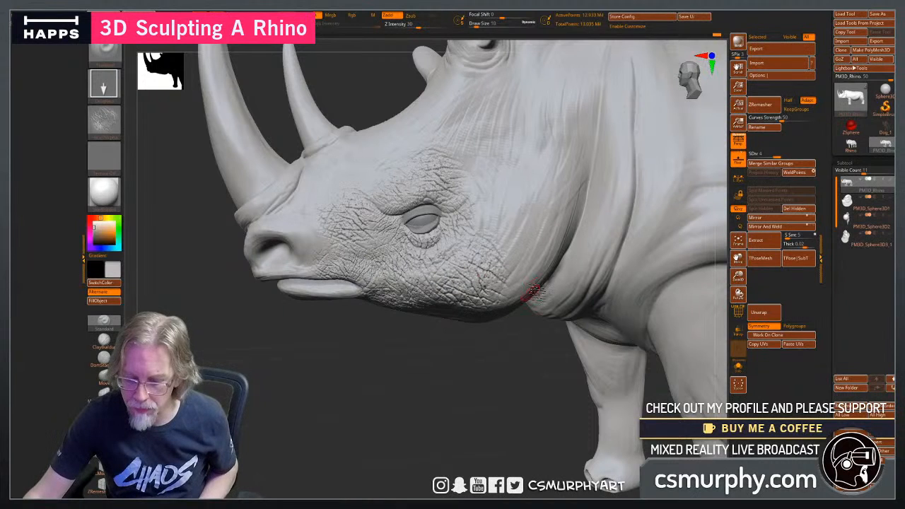
mouse_move(541, 205)
left_mouse_down()
mouse_move(538, 247)
mouse_move(503, 289)
left_mouse_up()
left_click_drag(481, 144, 493, 187)
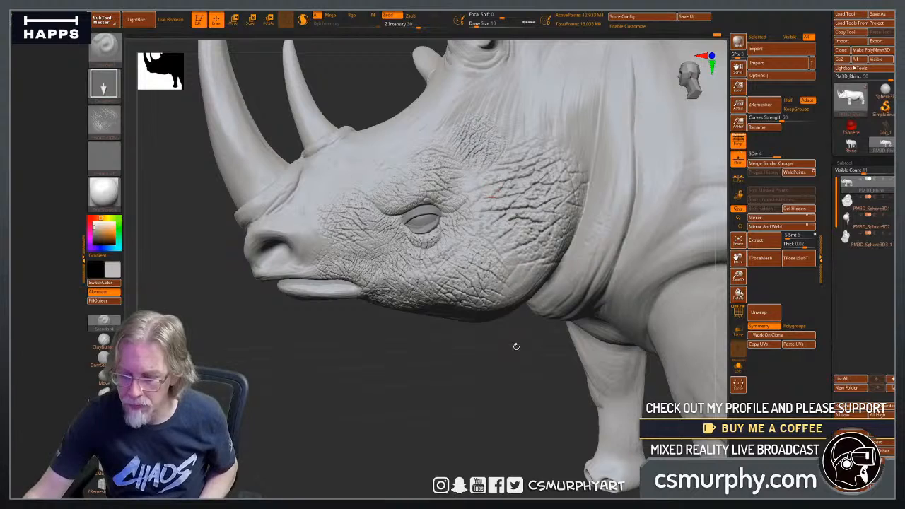
left_click_drag(521, 368, 634, 385, "alt")
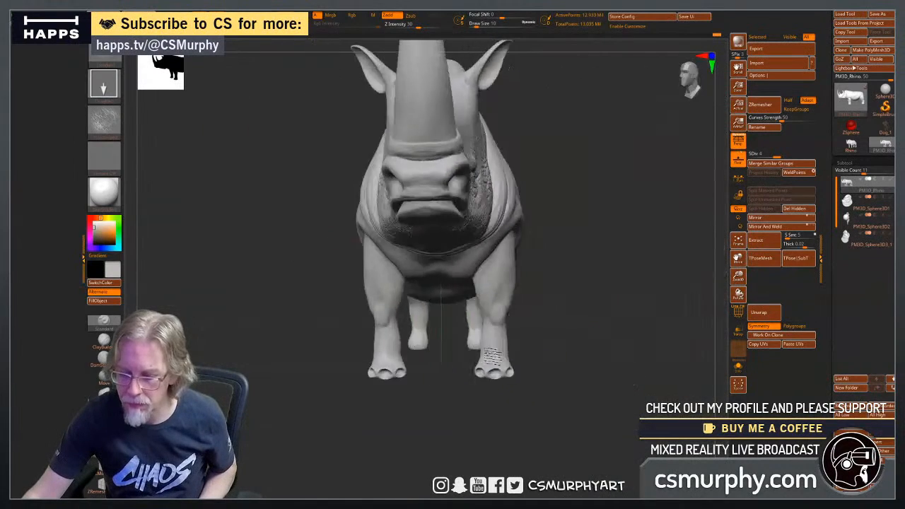
left_click_drag(493, 356, 511, 324)
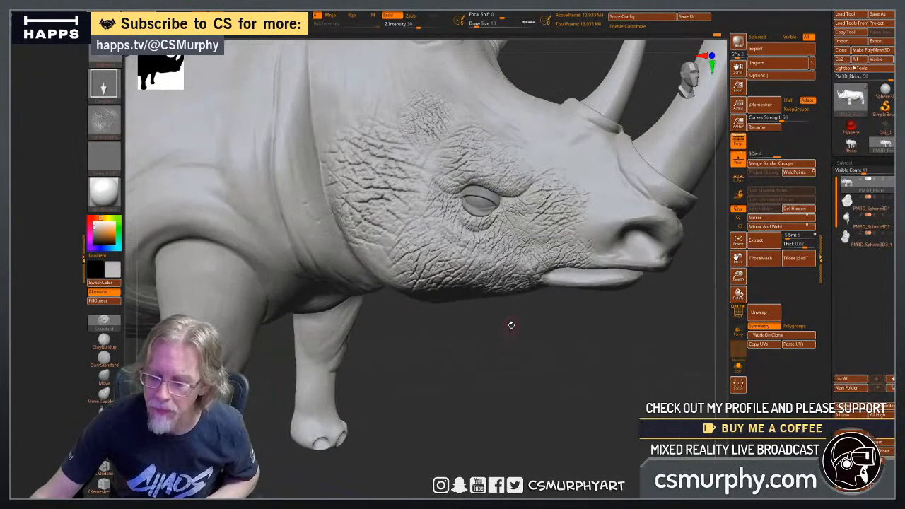
Undo the large leathery stamps on the rear jaw, rear cheek and side of the head.
key("ctrl")
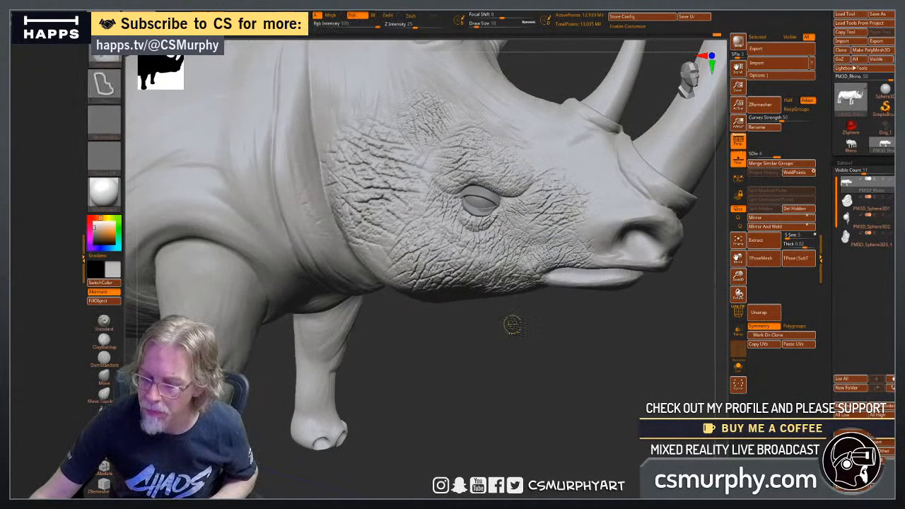
key("ctrl+z")
key("ctrl+z")
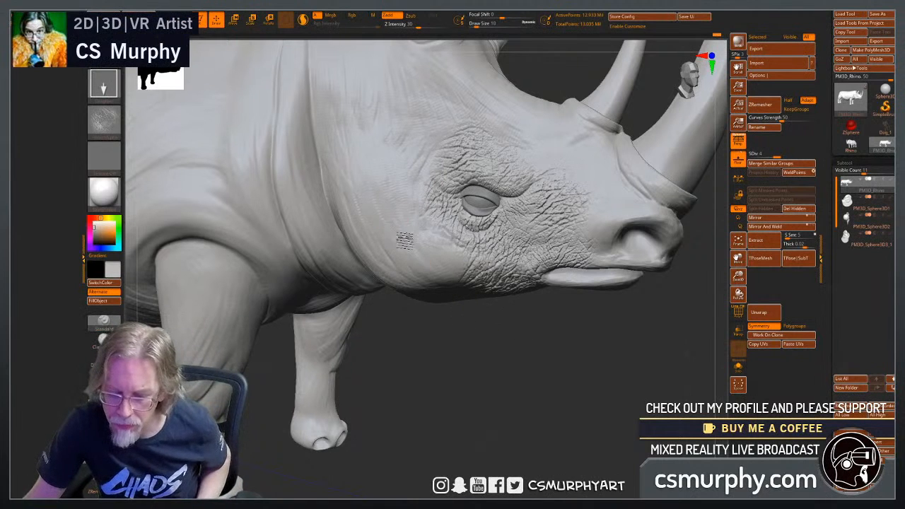
key("ctrl")
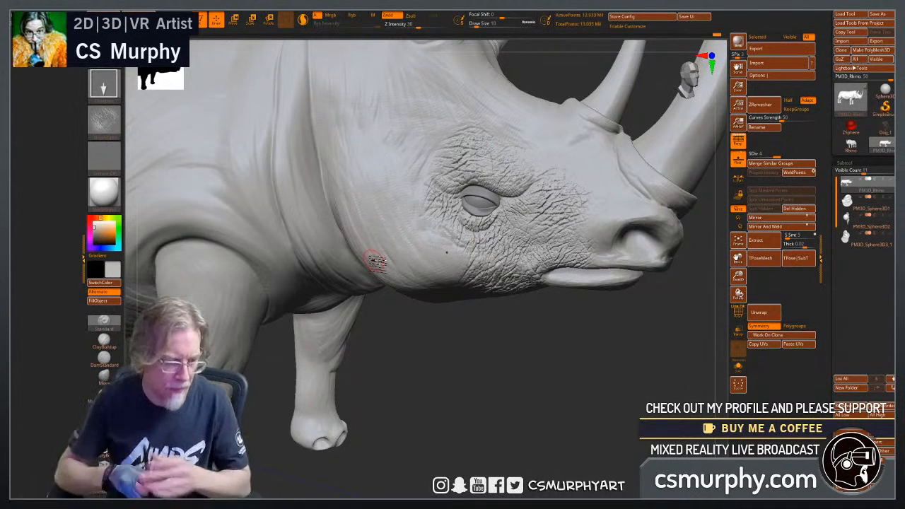
Smooth the outer edges of the leathery texture between the eye and the snout, undoing the last unwanted stroke.
mouse_move(530, 323)
left_mouse_down("alt")
mouse_move(575, 393)
mouse_move(409, 436)
left_mouse_up("alt")
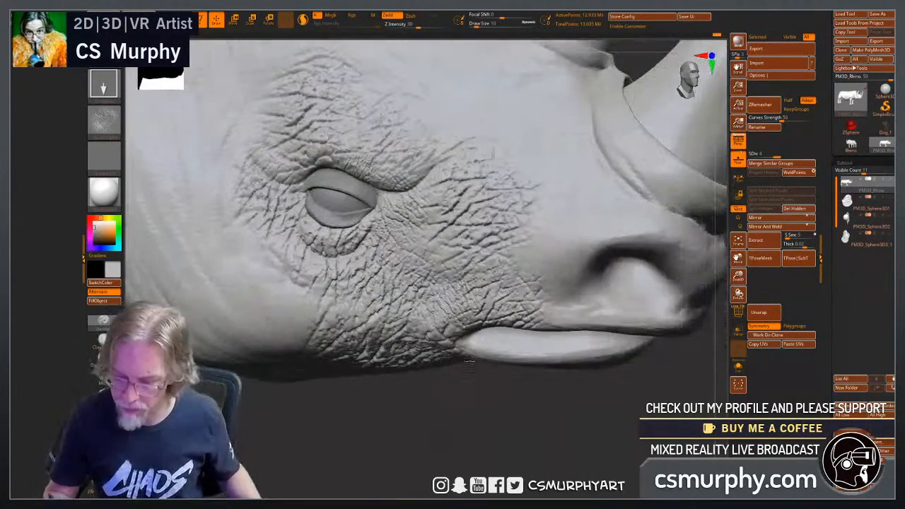
key("shift")
mouse_move(473, 205)
left_mouse_down("shift")
mouse_move(487, 215)
mouse_move(537, 191)
left_mouse_up("shift")
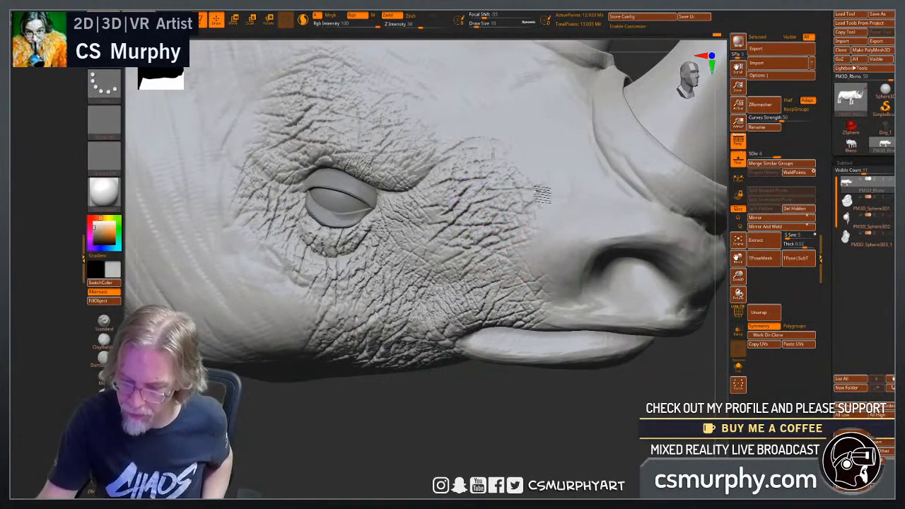
mouse_move(495, 144)
left_mouse_down("shift")
mouse_move(447, 134)
mouse_move(359, 160)
mouse_move(336, 144)
mouse_move(388, 138)
left_mouse_up("shift")
key("ctrl+z")
Carve small creases in front of the eye's inner corner with the DamStandard brush.
left_click(104, 357)
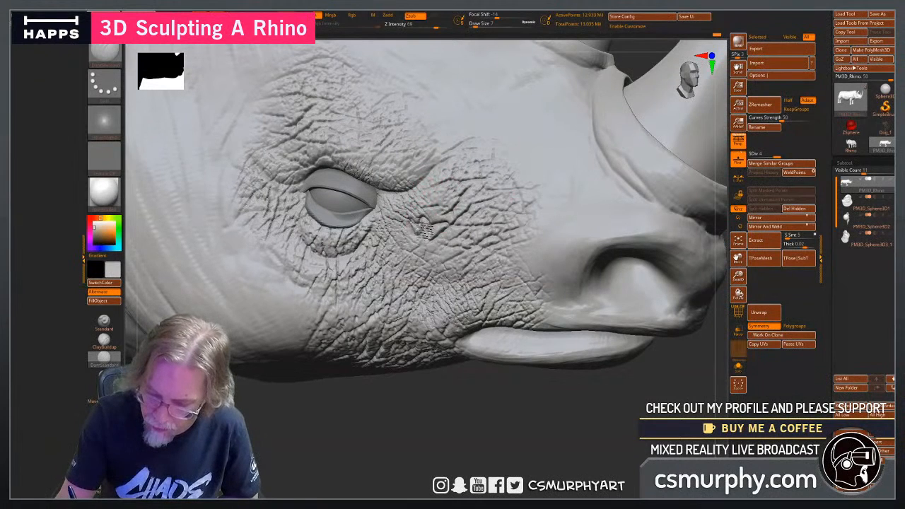
left_click_drag(424, 412, 457, 372)
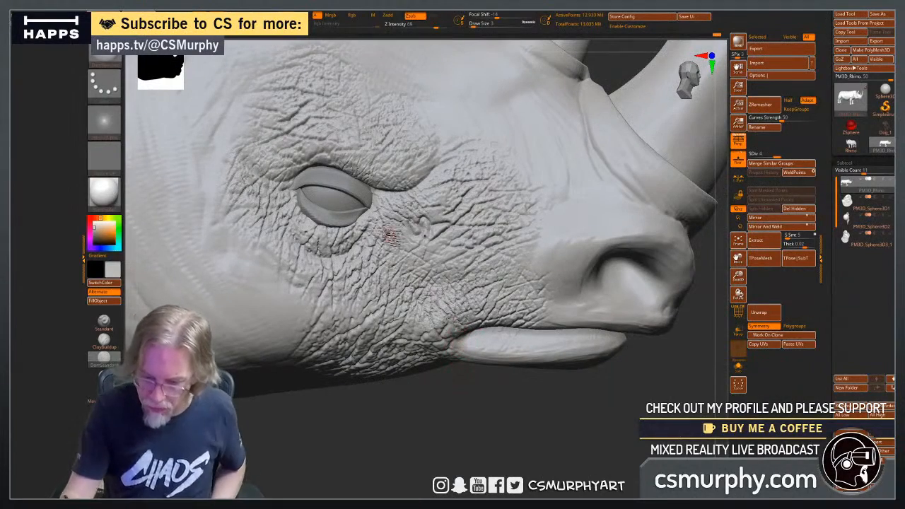
left_click_drag(416, 396, 414, 334)
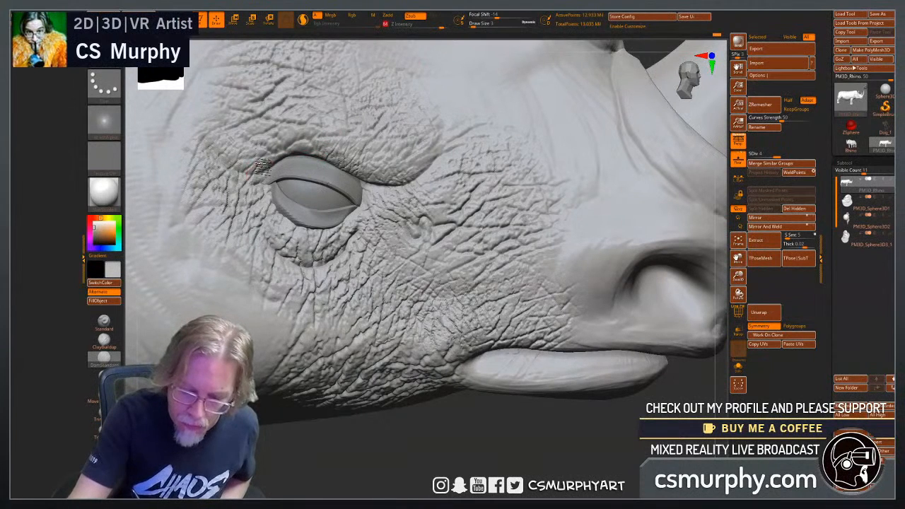
Carve fine creases around the eyelids and brow, and outline small rounded skin folds beside the nostril.
left_click_drag(263, 166, 262, 156)
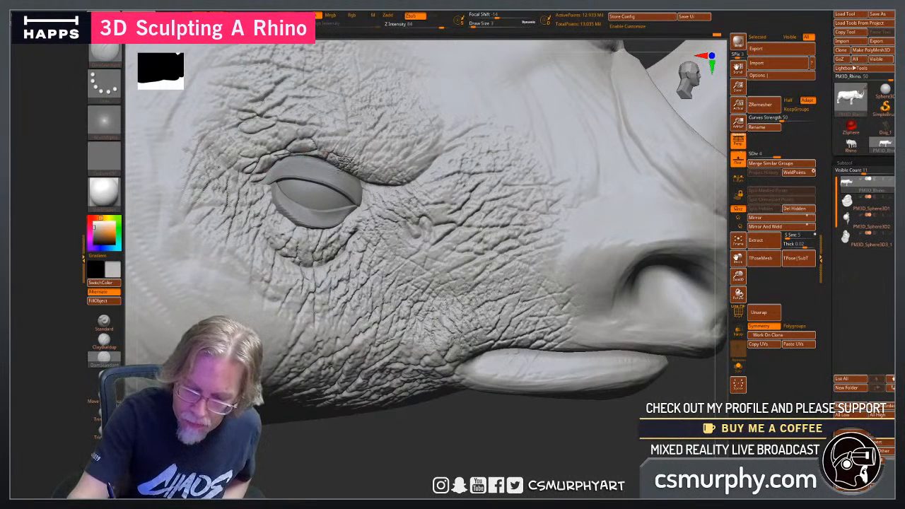
left_click_drag(351, 150, 342, 157)
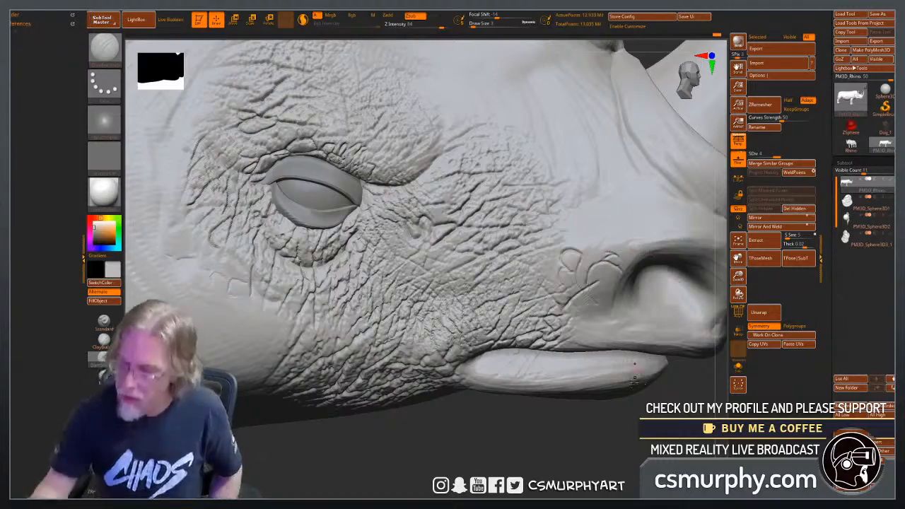
left_click_drag(627, 434, 631, 291)
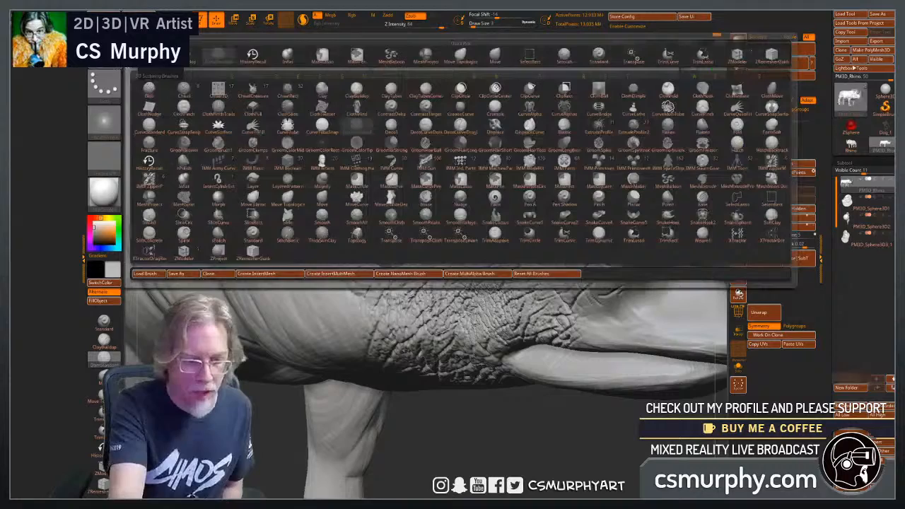
Stamp a small patch of leathery skin texture between the brow and the snout with the Standard brush.
left_click(104, 85)
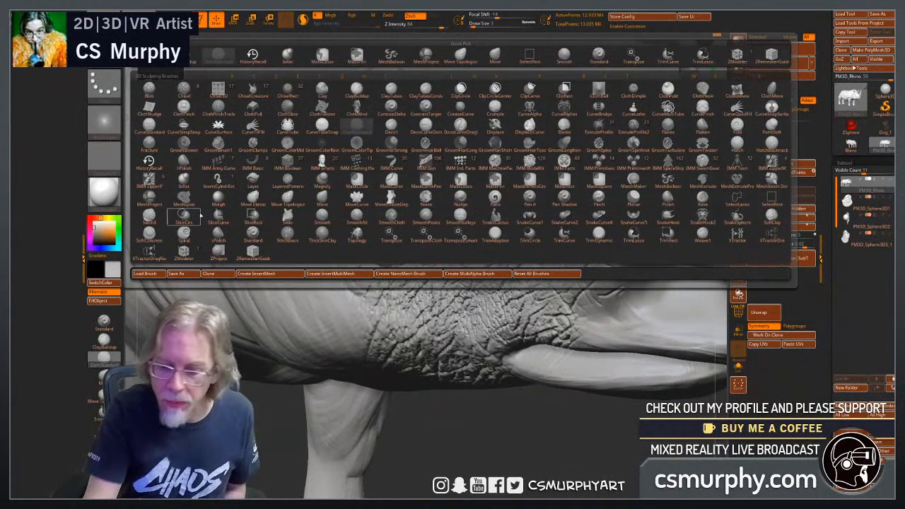
left_click(198, 224)
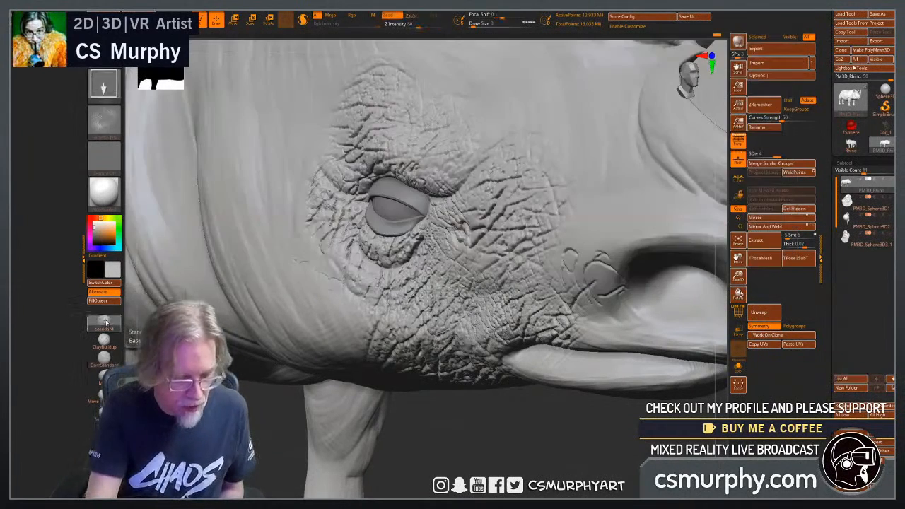
left_click(104, 322)
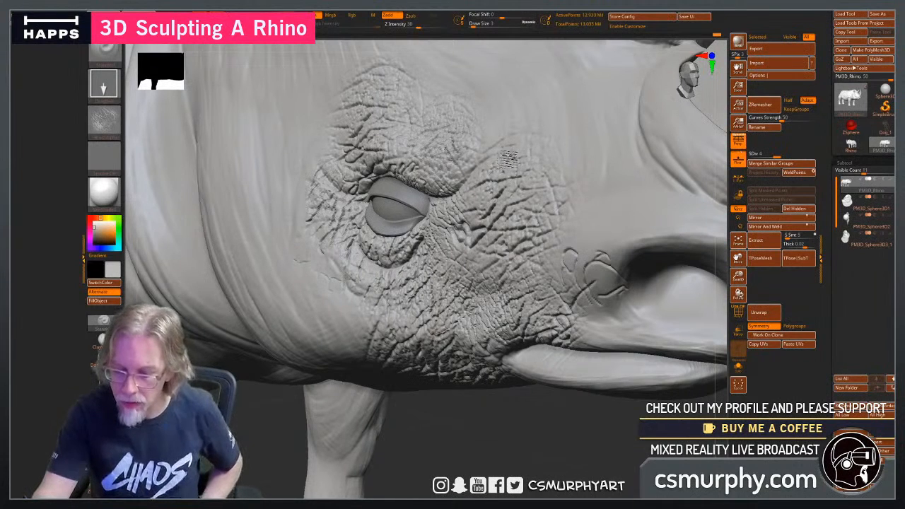
mouse_move(509, 159)
left_mouse_down()
mouse_move(606, 153)
mouse_move(504, 177)
mouse_move(511, 172)
left_mouse_up()
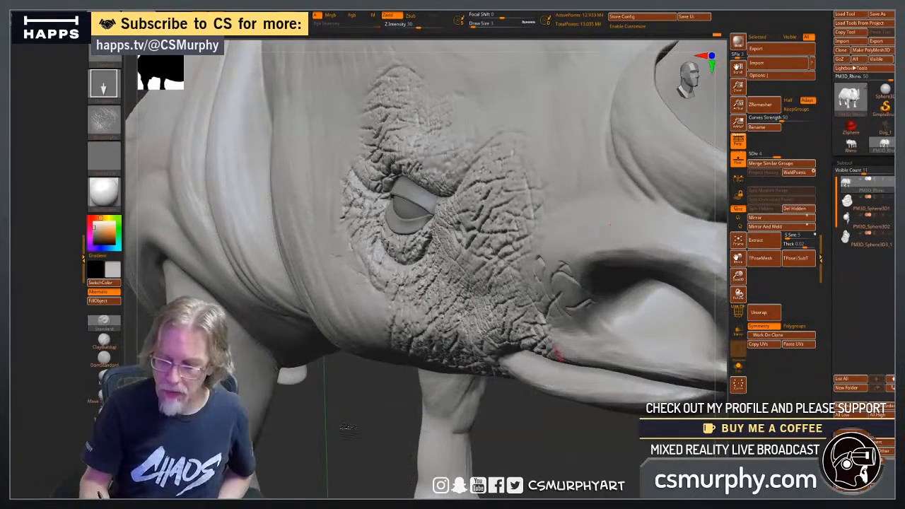
Step back through the undo history to the head before its leathery skin detail, choosing to wait for the unresponsive program.
left_click_drag(559, 424, 518, 412)
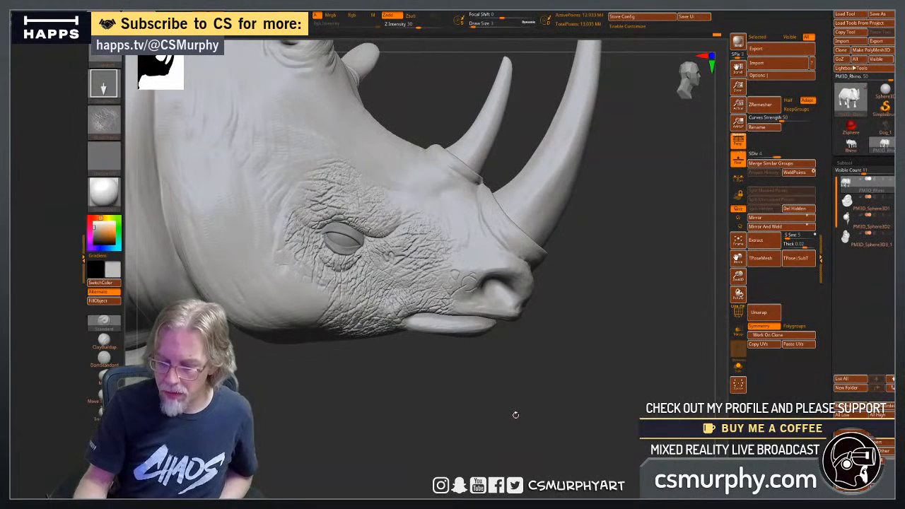
key("ctrl+shift")
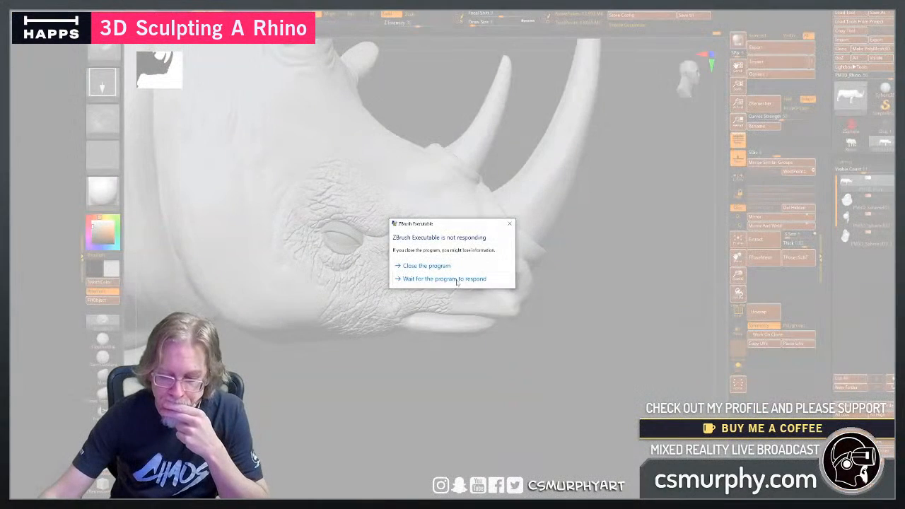
left_click(456, 279)
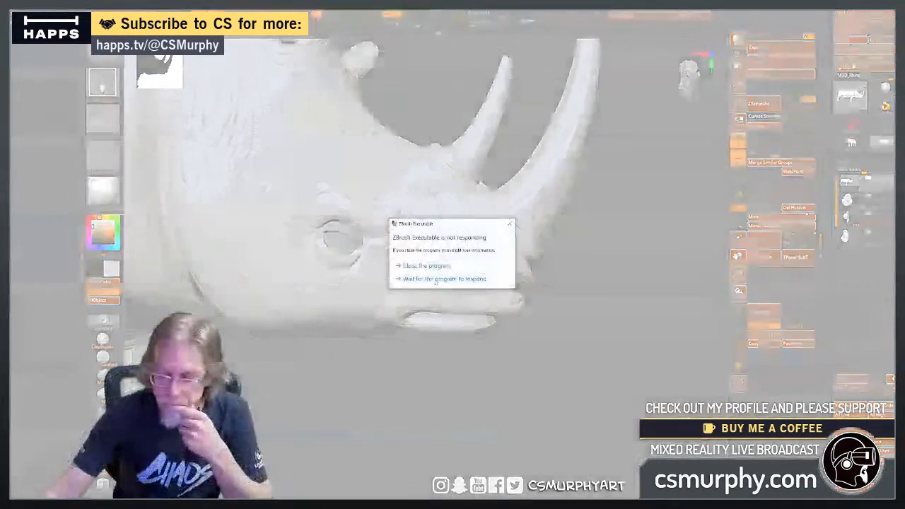
left_click(435, 282)
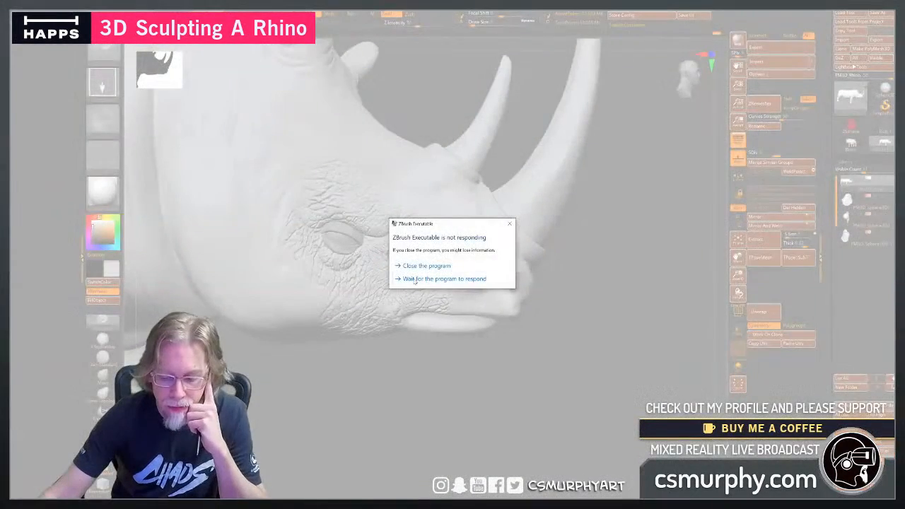
left_click(414, 281)
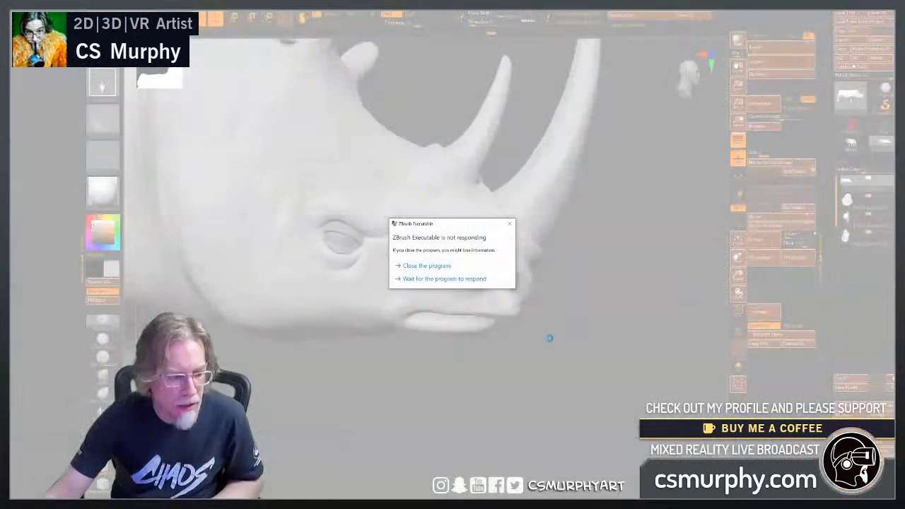
left_click(479, 281)
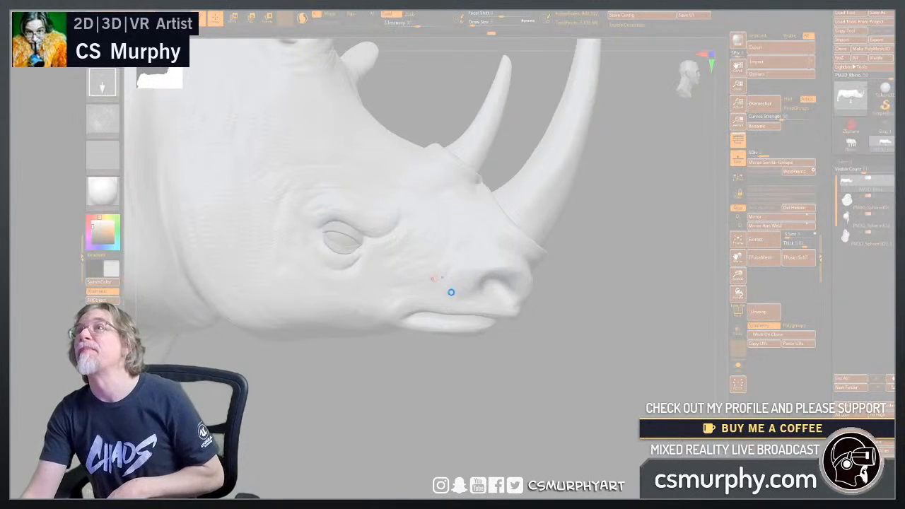